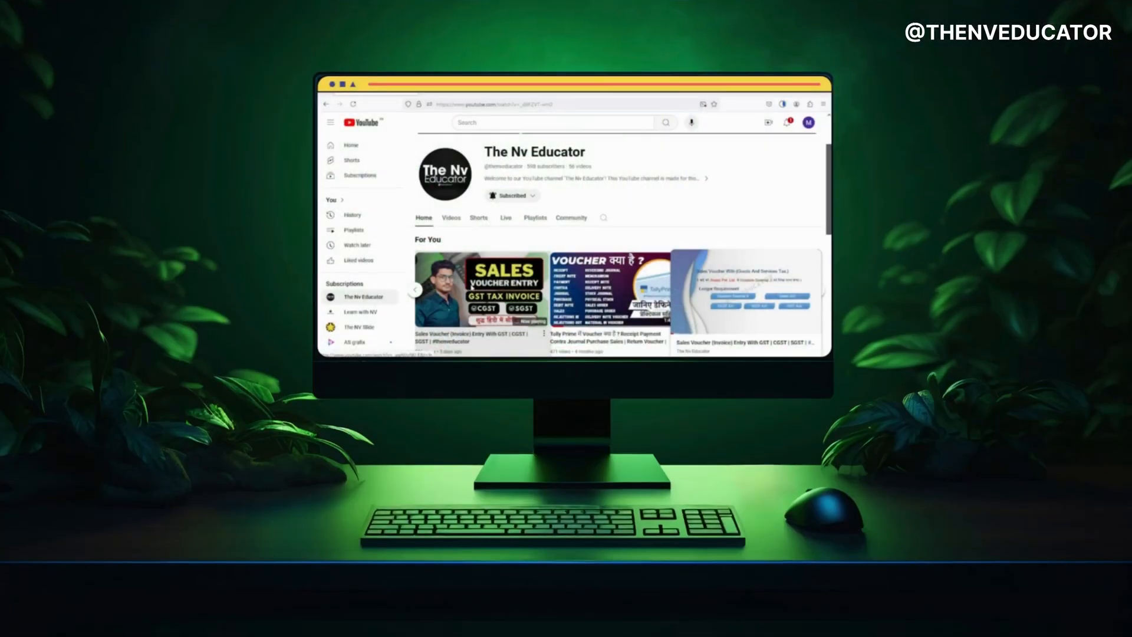
Scroll through the GST Transaction Practice Set sheet to review the transactions, balance sheet and net profit figures
left_click(471, 287)
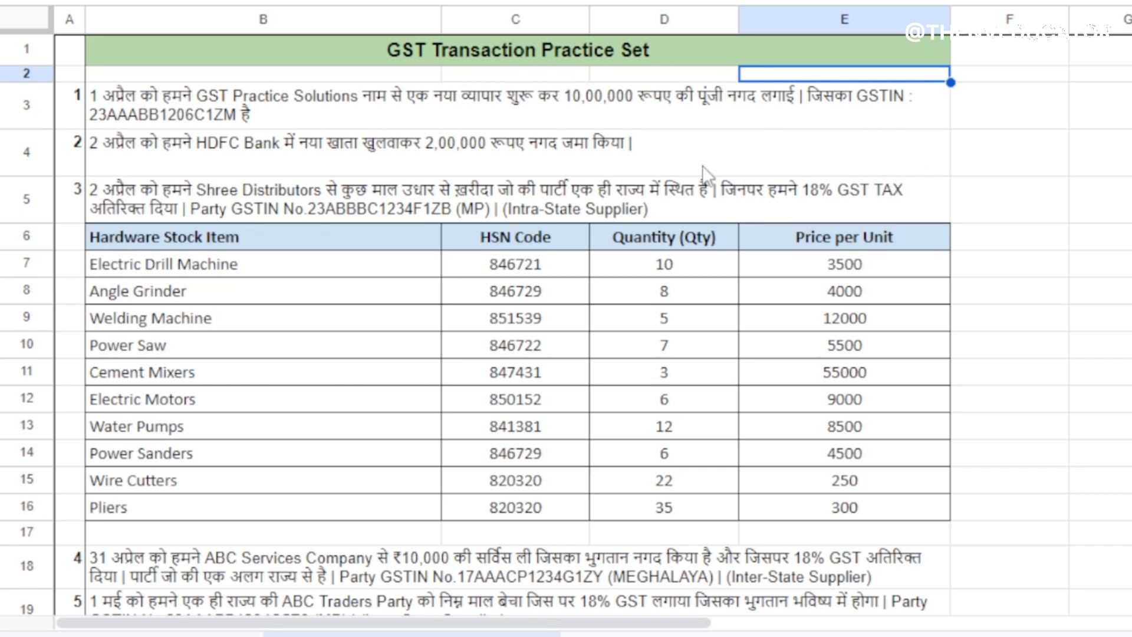
scroll(785, 239, "down", 20)
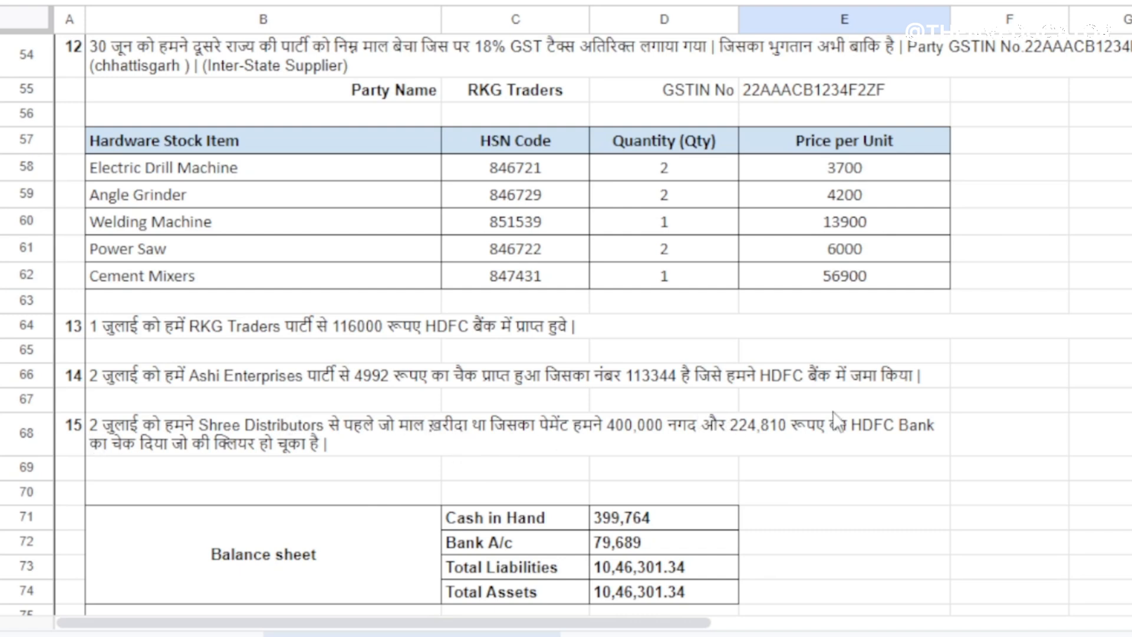
scroll(838, 412, "up", 18)
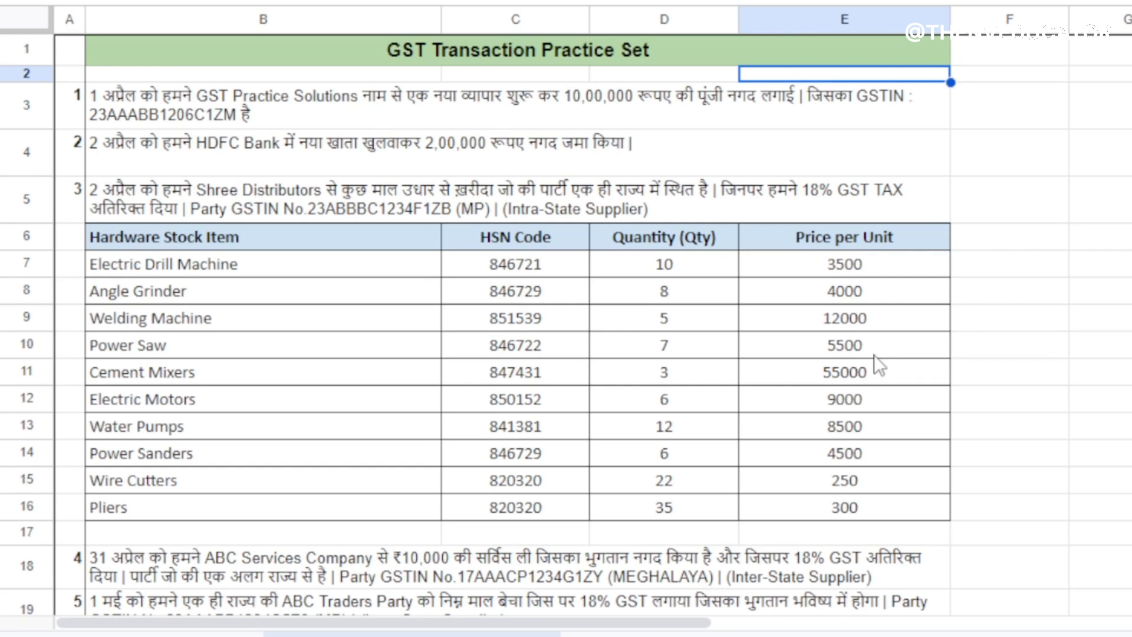
scroll(858, 353, "down", 20)
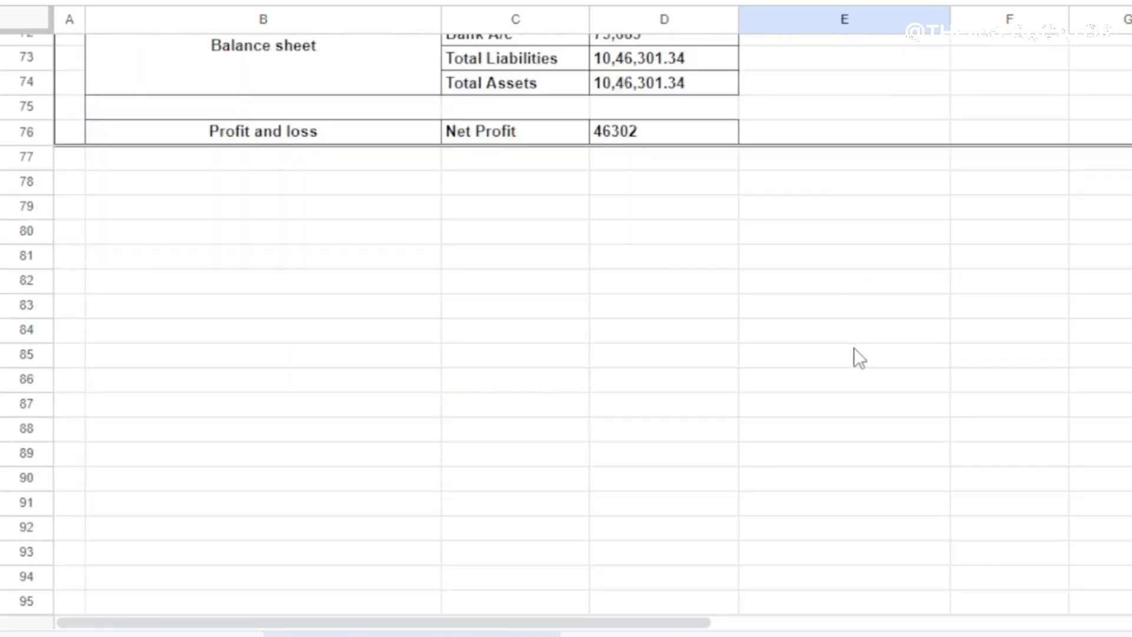
scroll(853, 348, "up", 6)
scroll(843, 375, "down", 6)
scroll(842, 353, "up", 7)
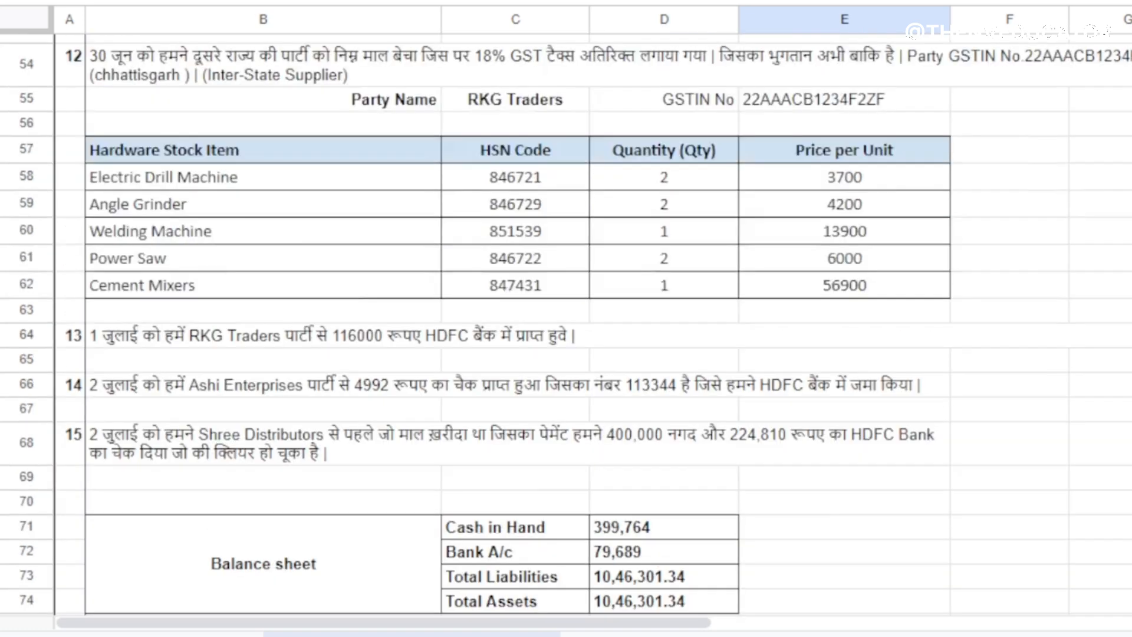
scroll(843, 354, "down", 4)
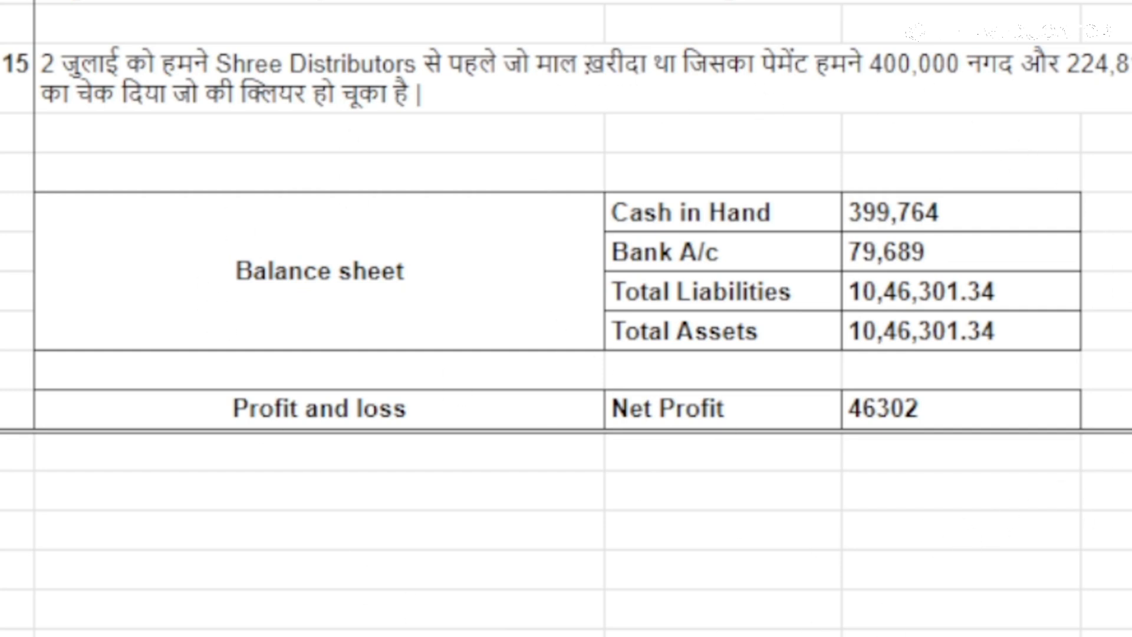
scroll(566, 318, "up", 20)
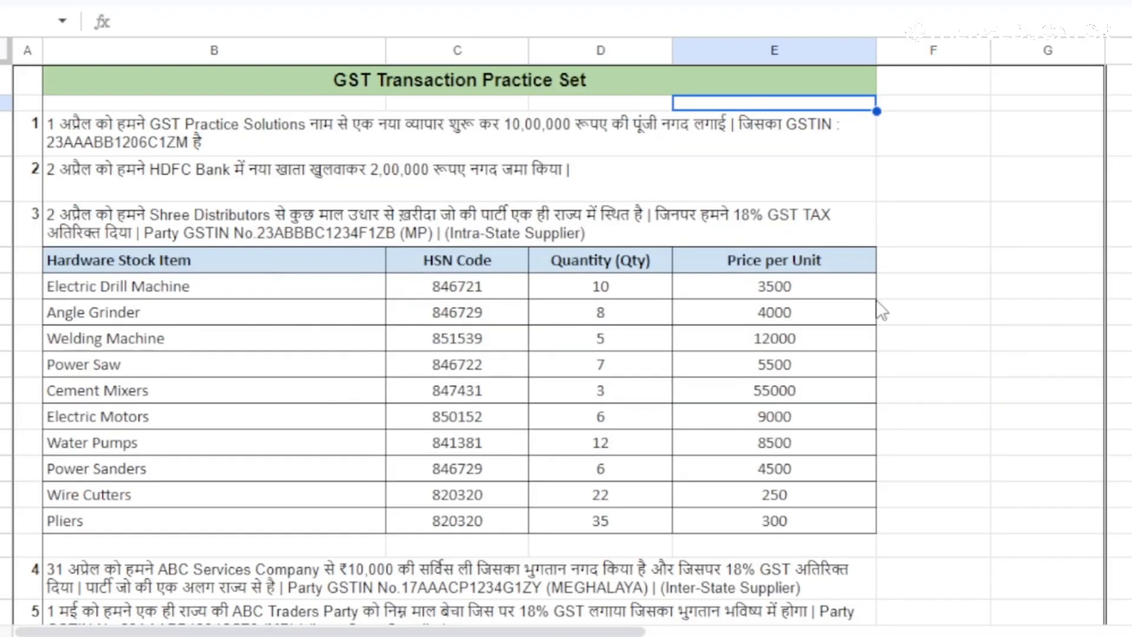
scroll(879, 308, "down", 7)
scroll(879, 309, "up", 8)
scroll(877, 303, "down", 20)
scroll(878, 303, "up", 20)
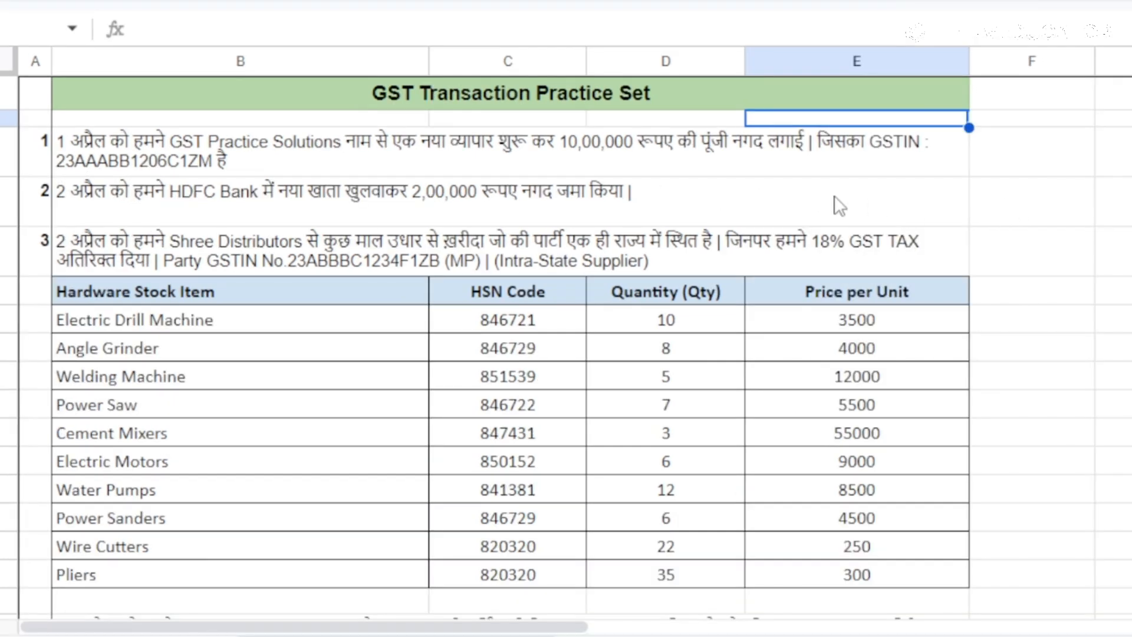
Select the company name GST Practice Solutions within transaction 1's text to copy it
left_click(449, 147)
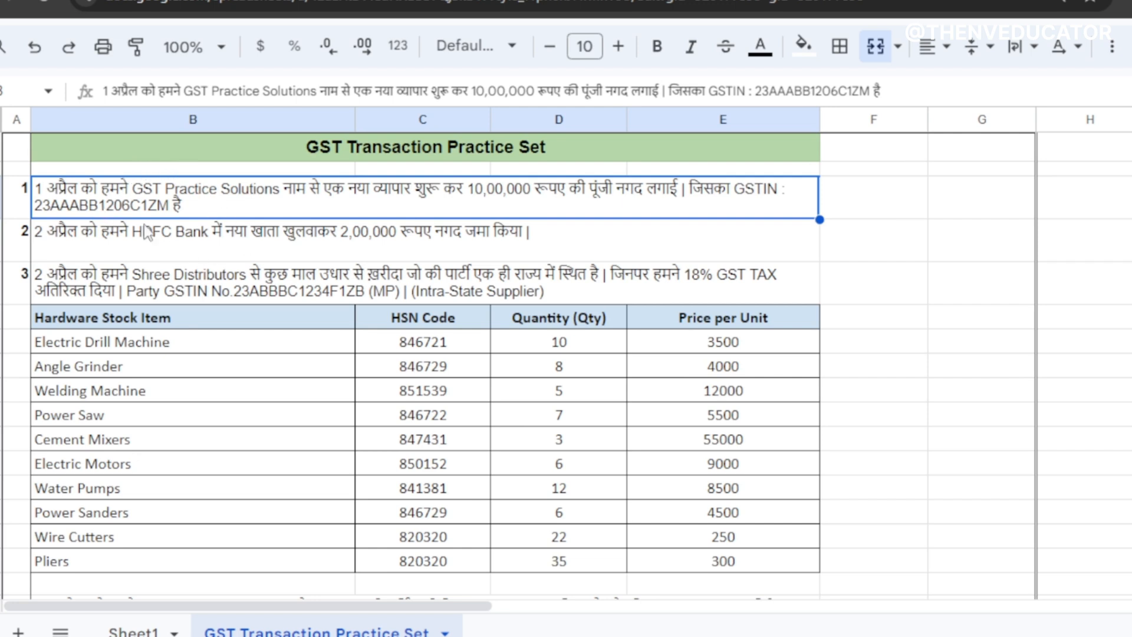
left_click(80, 224)
left_click(81, 211)
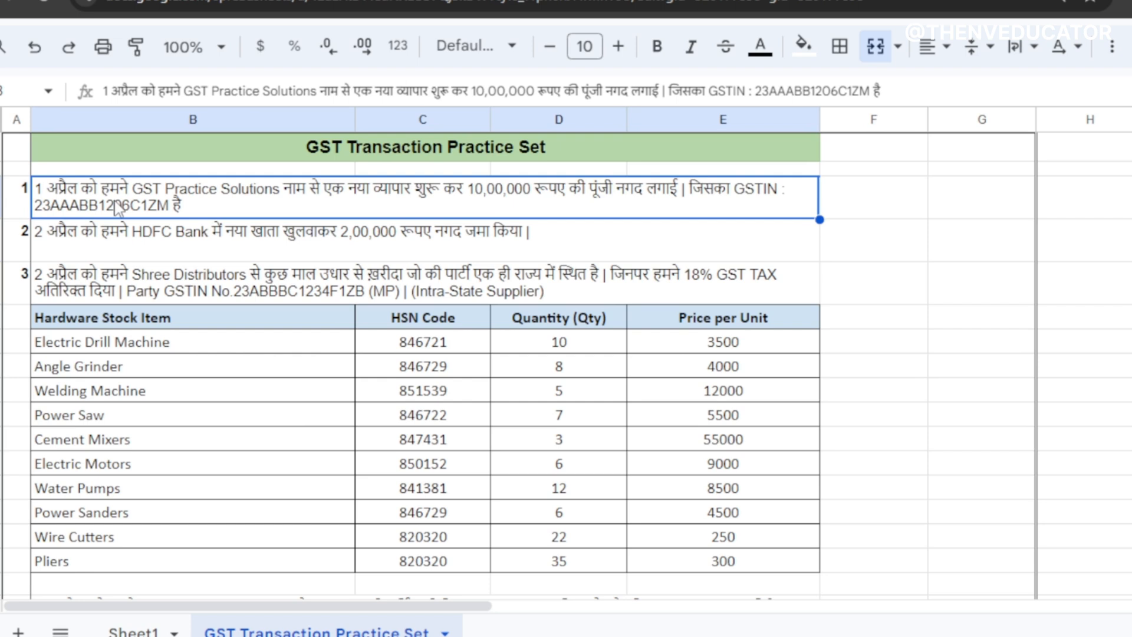
double_click(152, 196)
left_click_drag(129, 188, 277, 197)
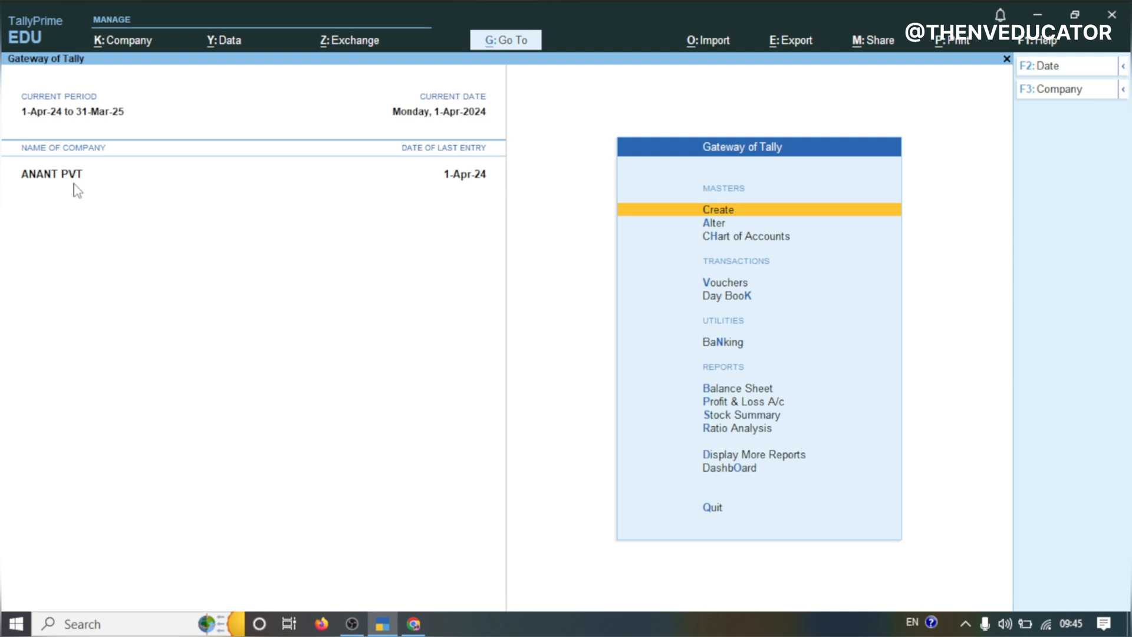
Open the Create Company form from the company selection list
left_click(109, 41)
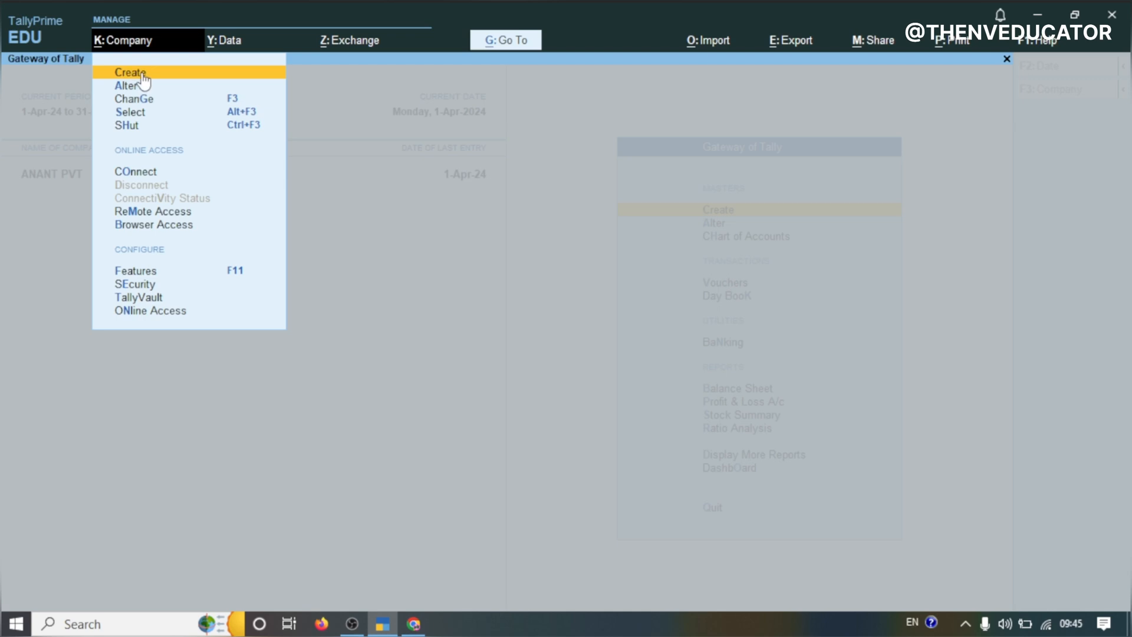
key("Escape")
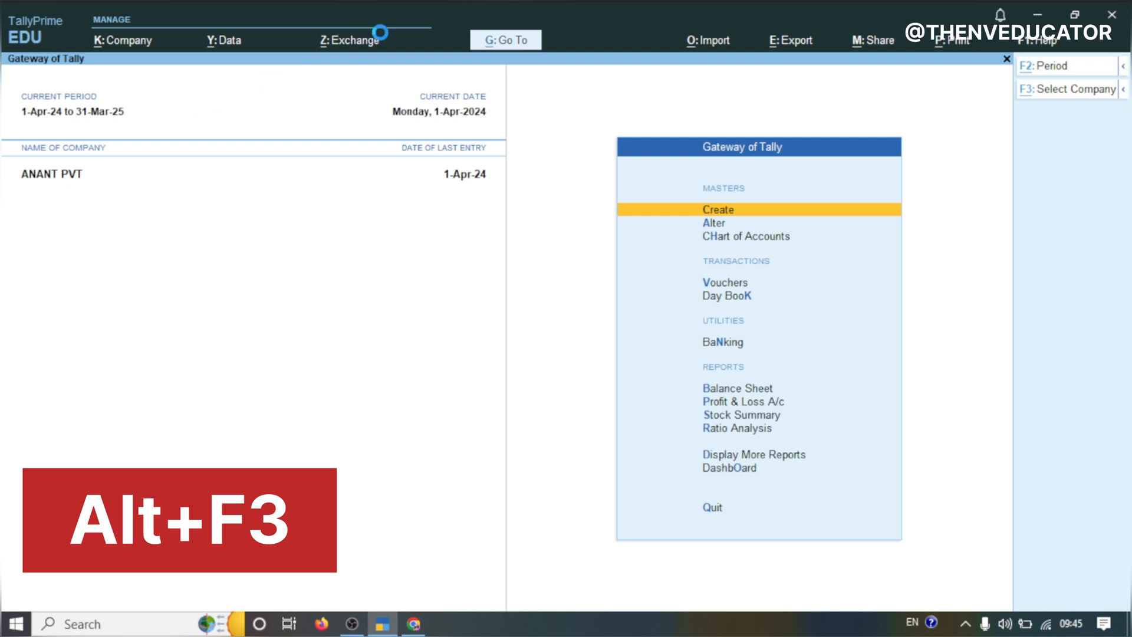
key("alt+F3")
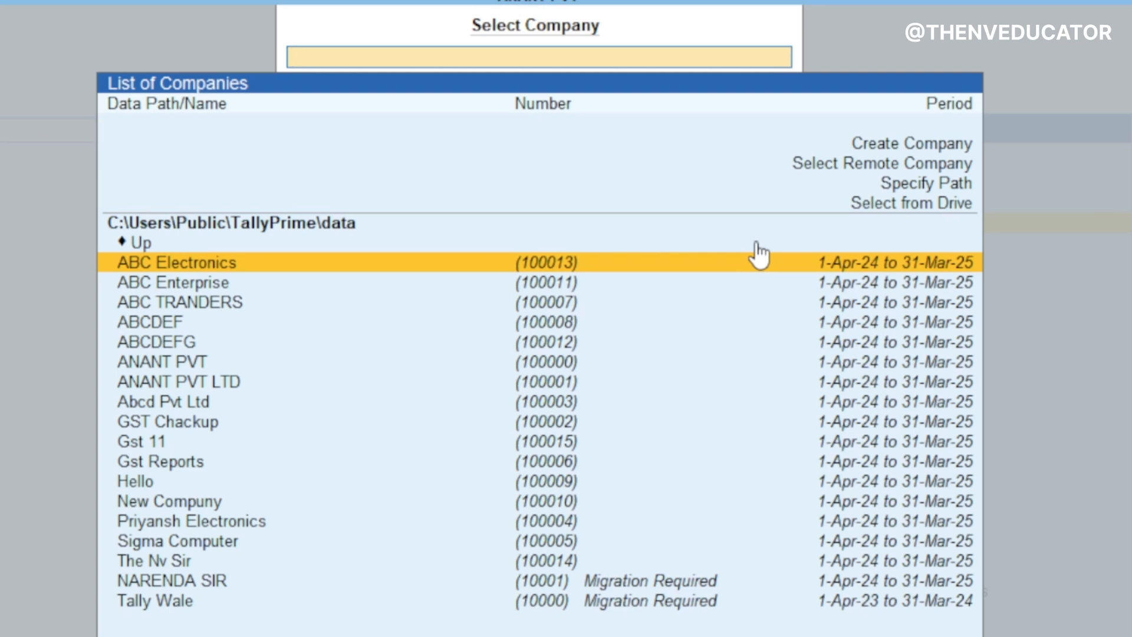
key("Up")
key("Up")
key("Up")
key("Up")
key("Up")
key("Up")
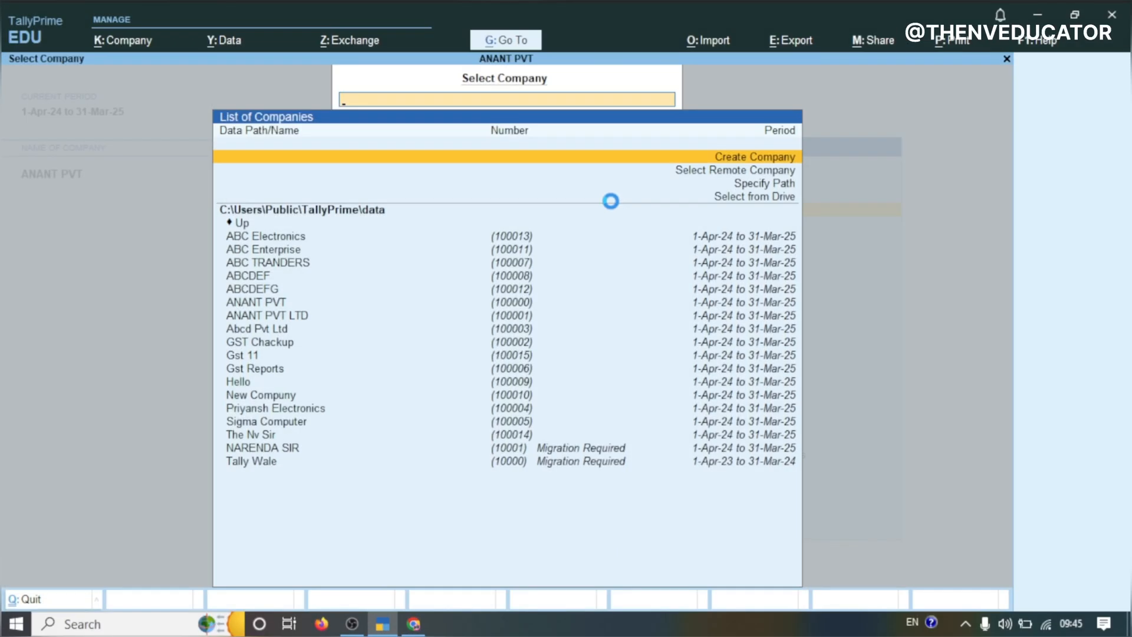
key("Return")
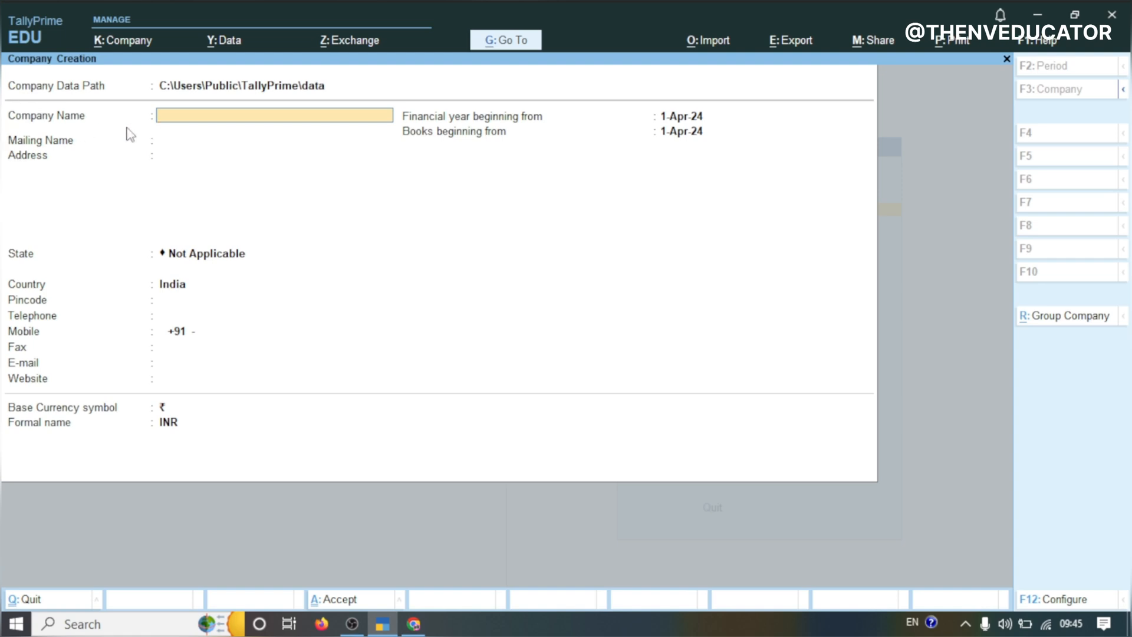
Name the new company GST Practice Solutions and set its state to Madhya Pradesh
type("GST Practice Solutions")
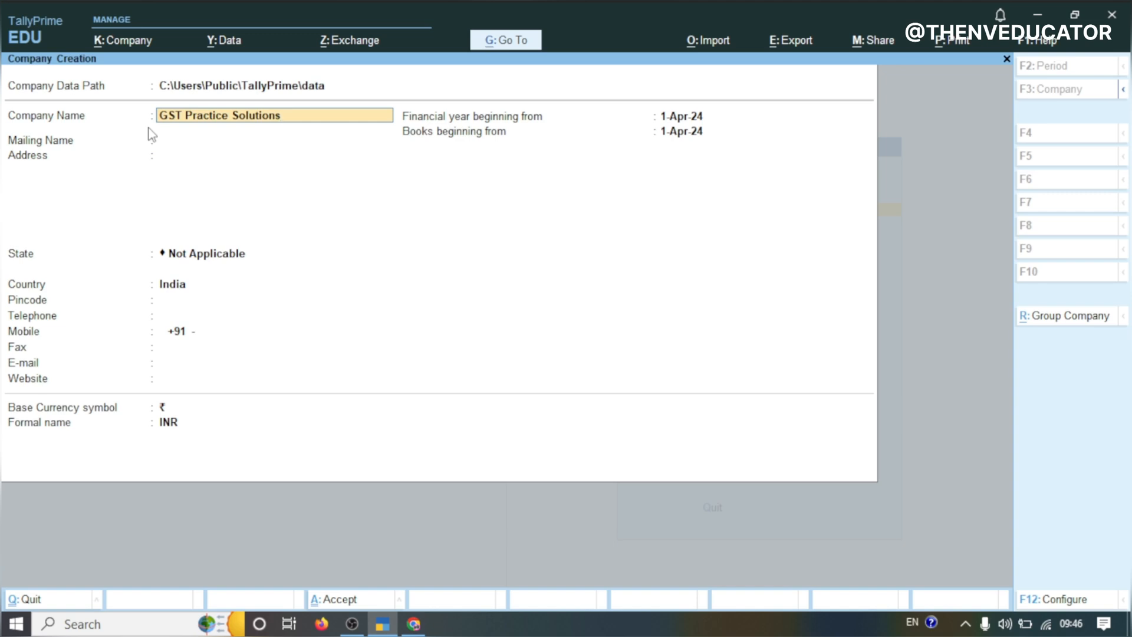
key("Return")
key("Return")
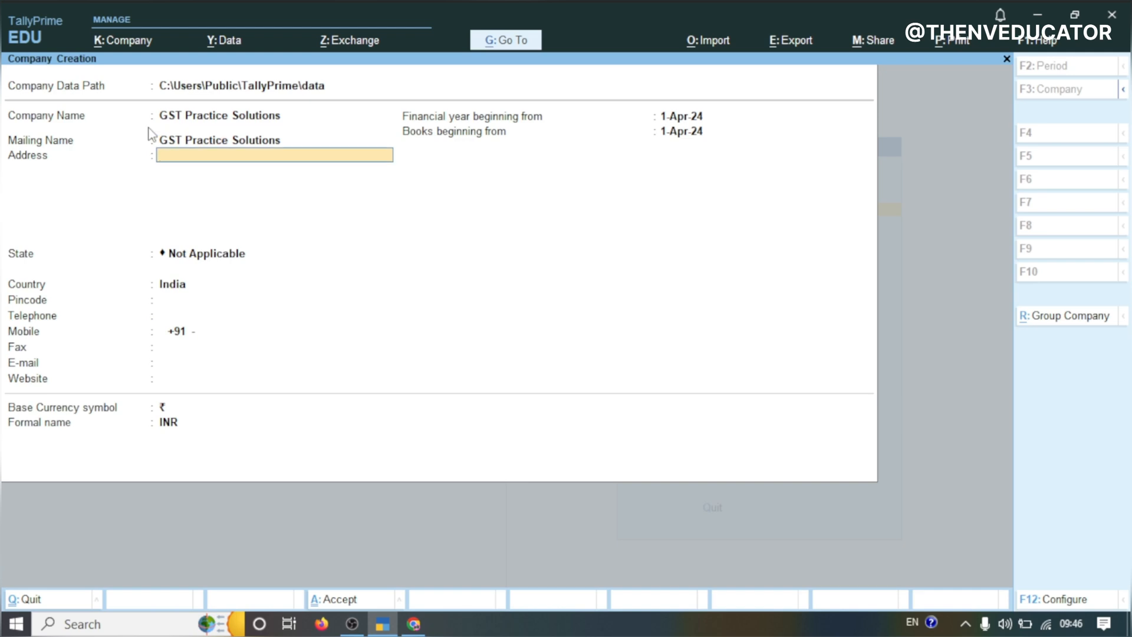
key("Return")
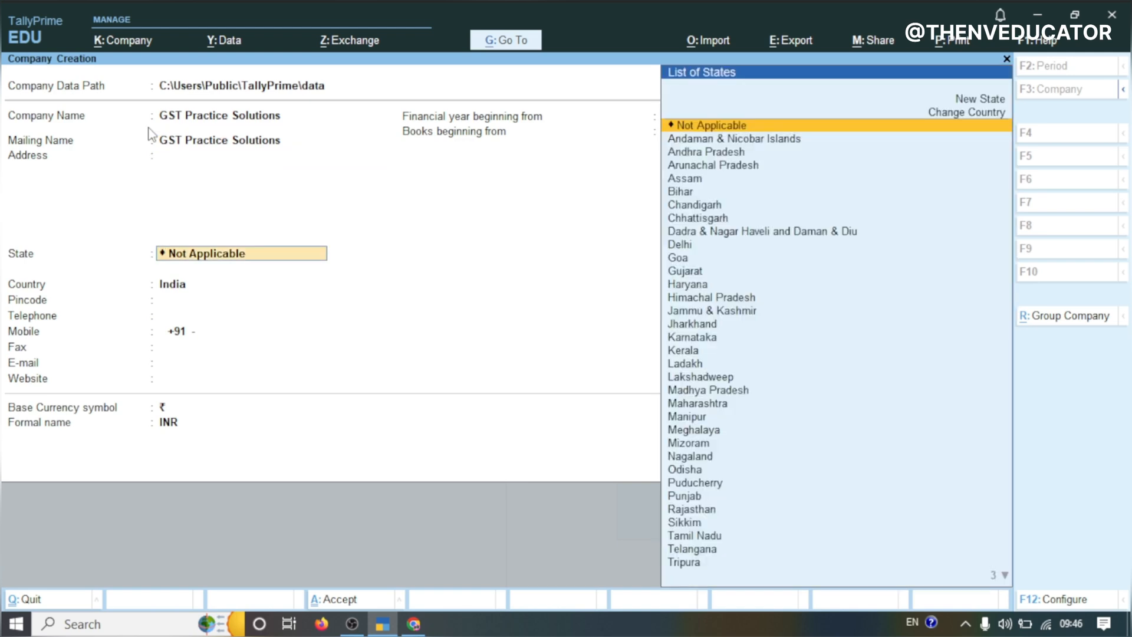
type("Mad")
key("Return")
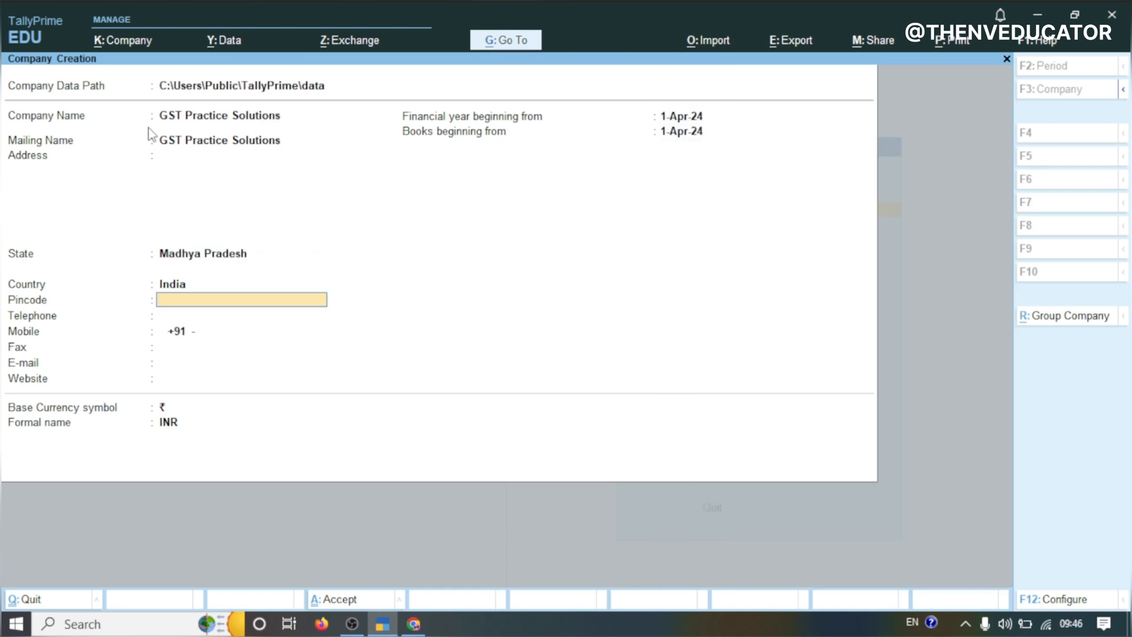
Accept the remaining company creation fields with their defaults and save the company
key("Return")
key("Return")
key("Return")
key("Return")
key("Return")
key("Return")
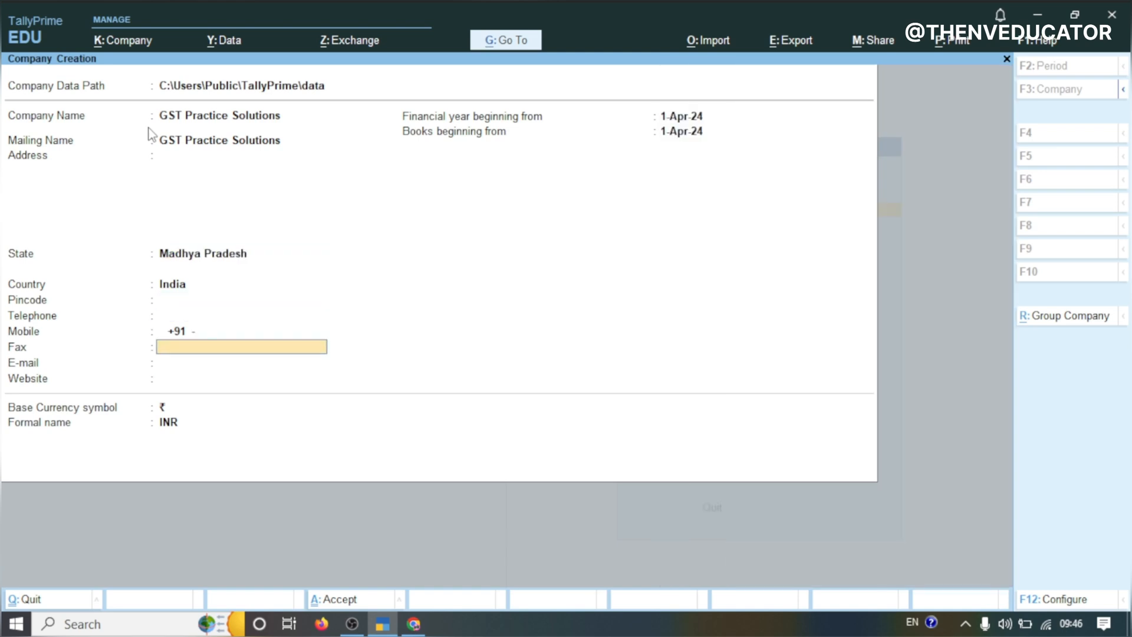
key("Return")
key("Return")
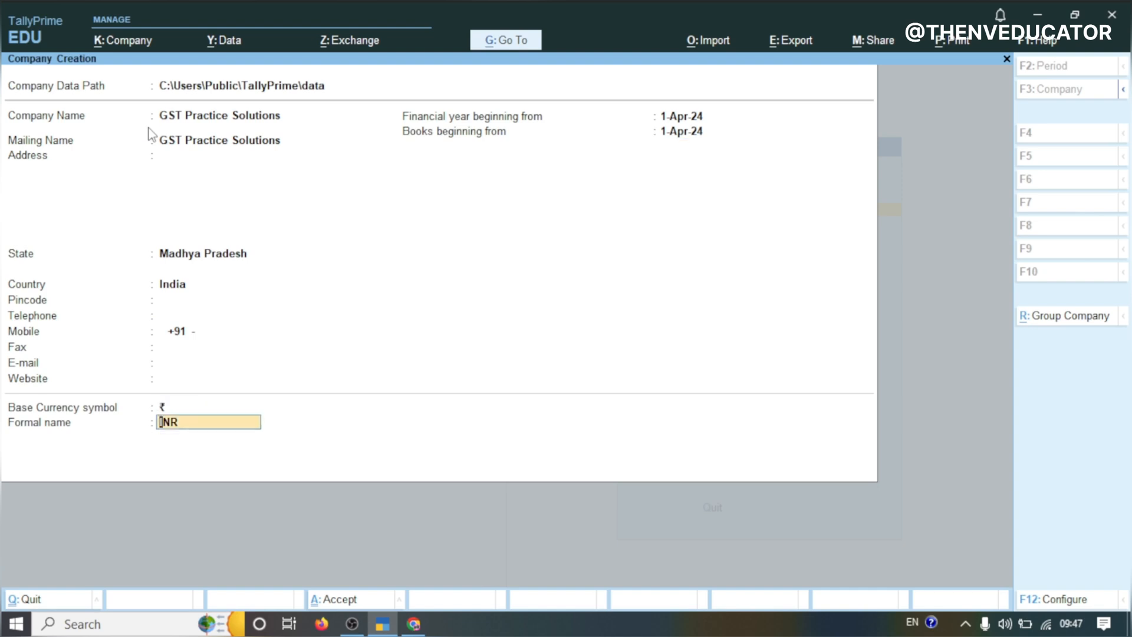
key("Return")
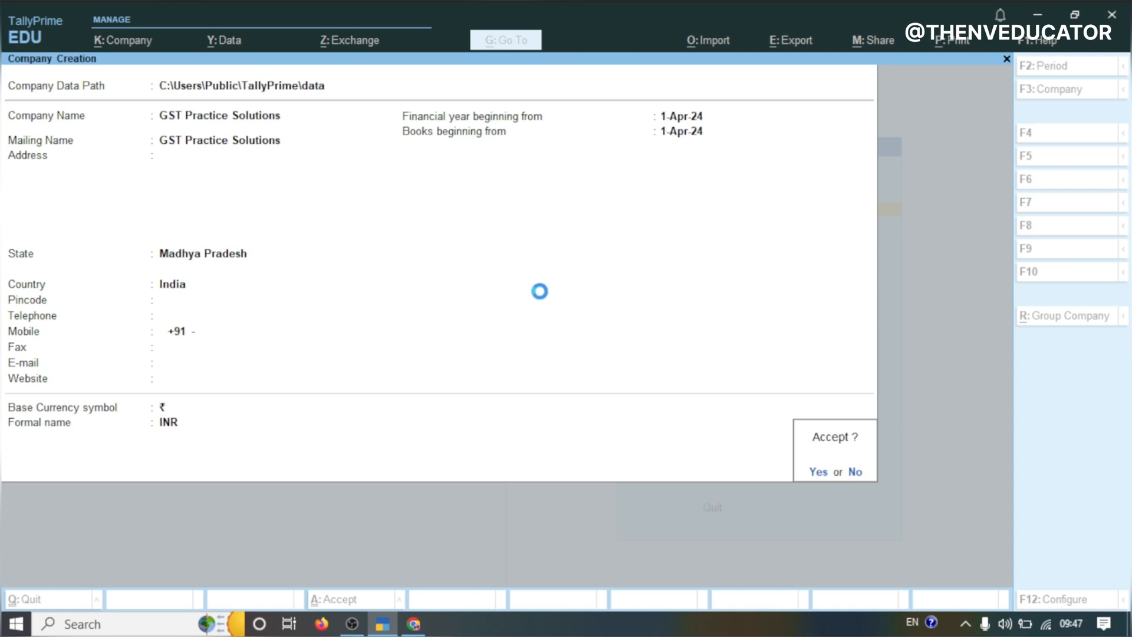
key("Return")
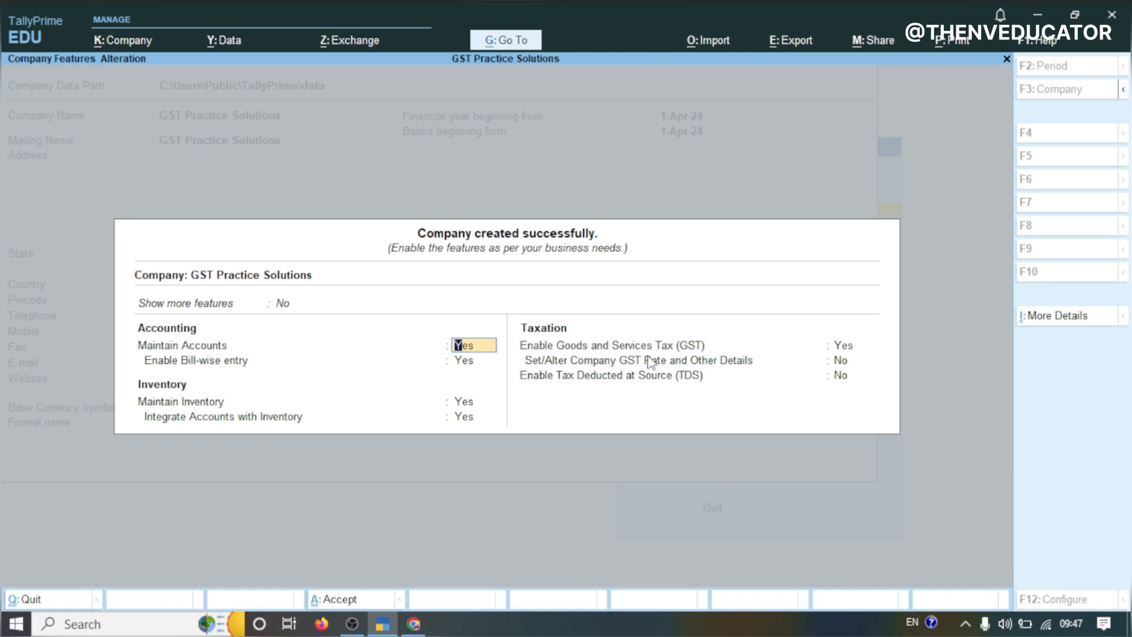
Select the company's GSTIN in transaction 1's text in the practice sheet to copy it
left_click(843, 348)
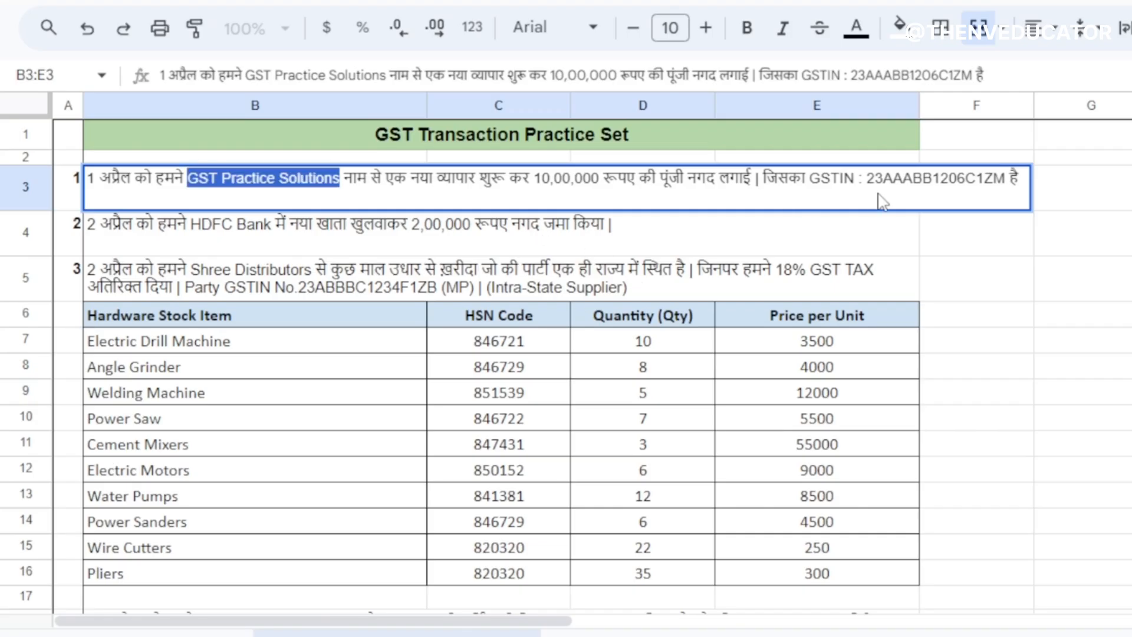
left_click(896, 184)
double_click(896, 183)
key("ctrl+c")
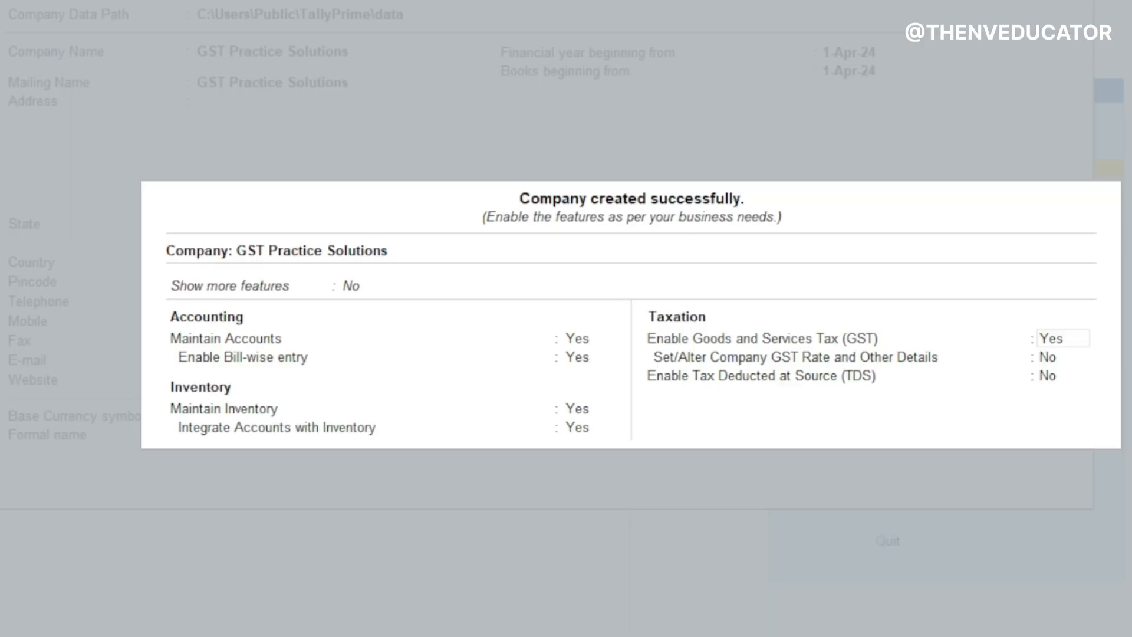
Enable GST for the company, keeping state Madhya Pradesh, registration type Regular and assessee of other territory No
key("Return")
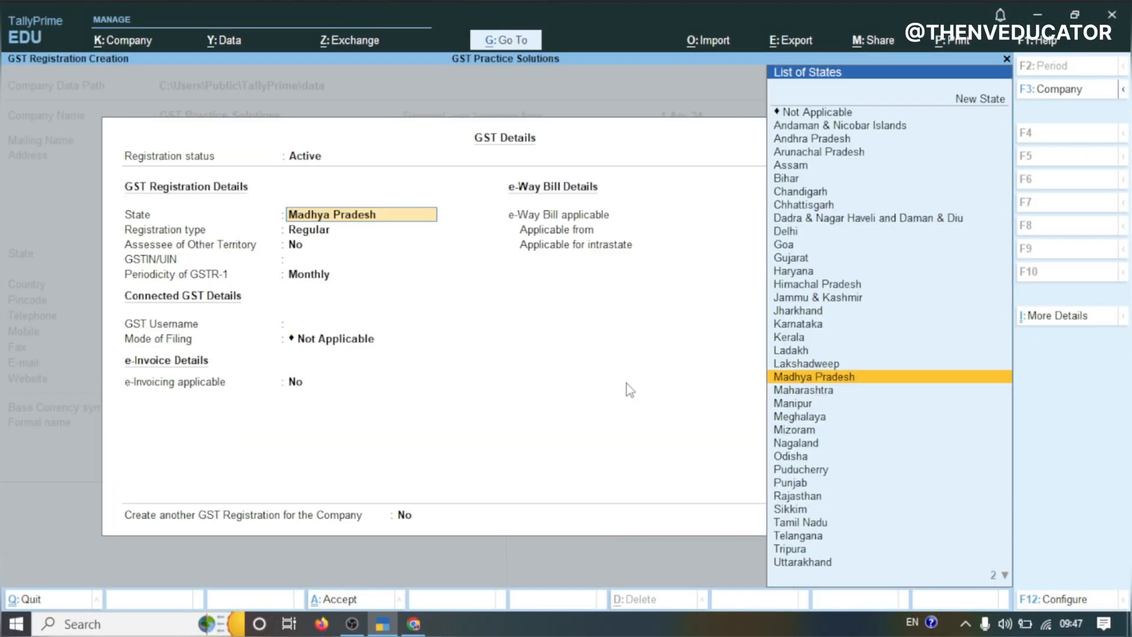
key("Return")
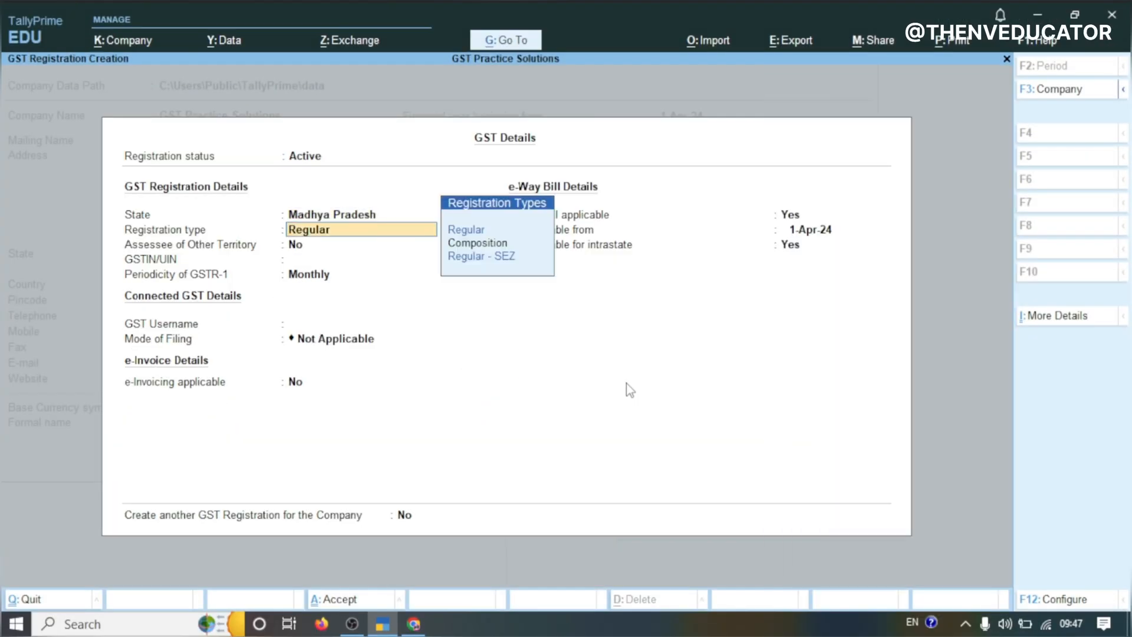
key("Return")
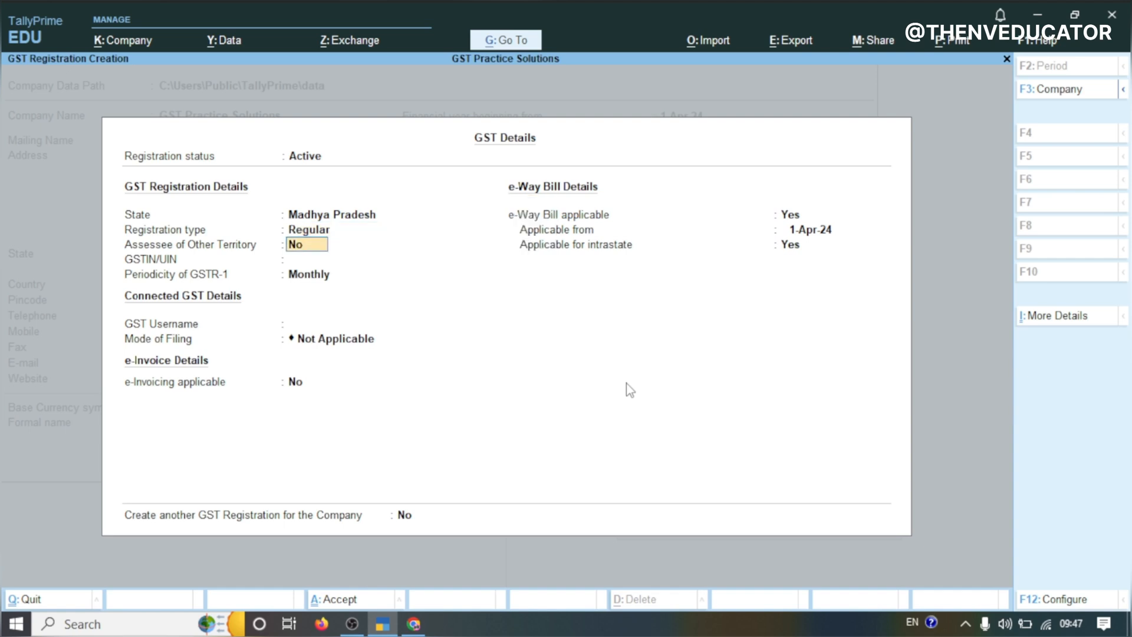
key("Return")
Paste the company's GSTIN and keep Monthly GSTR-1 periodicity, Not Applicable filing mode and no e-invoicing
key("ctrl+v")
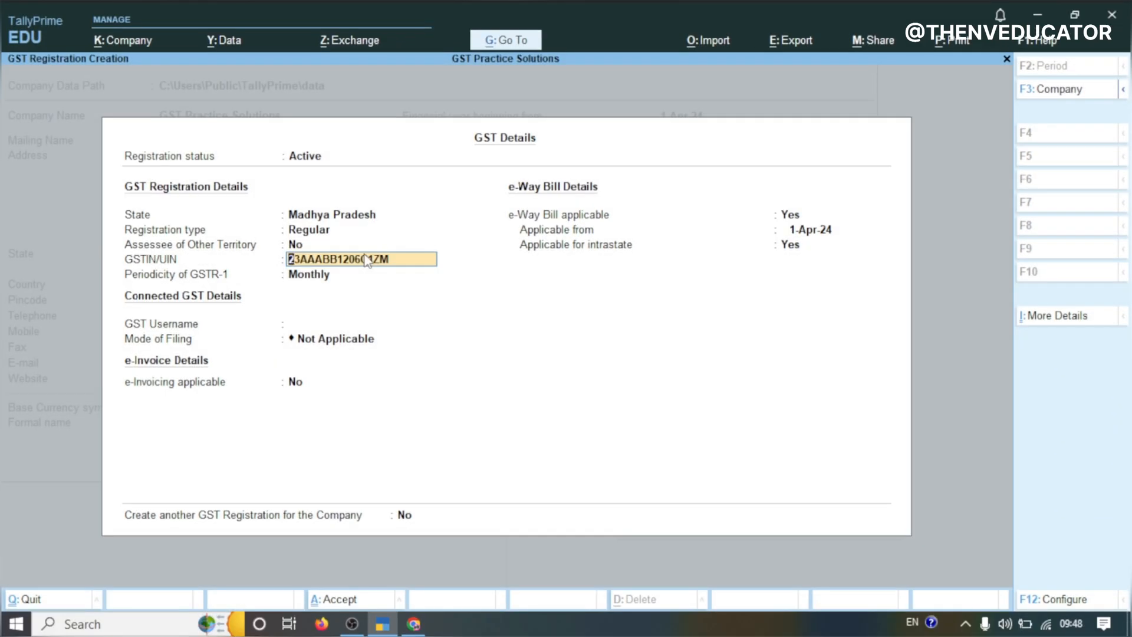
key("Return")
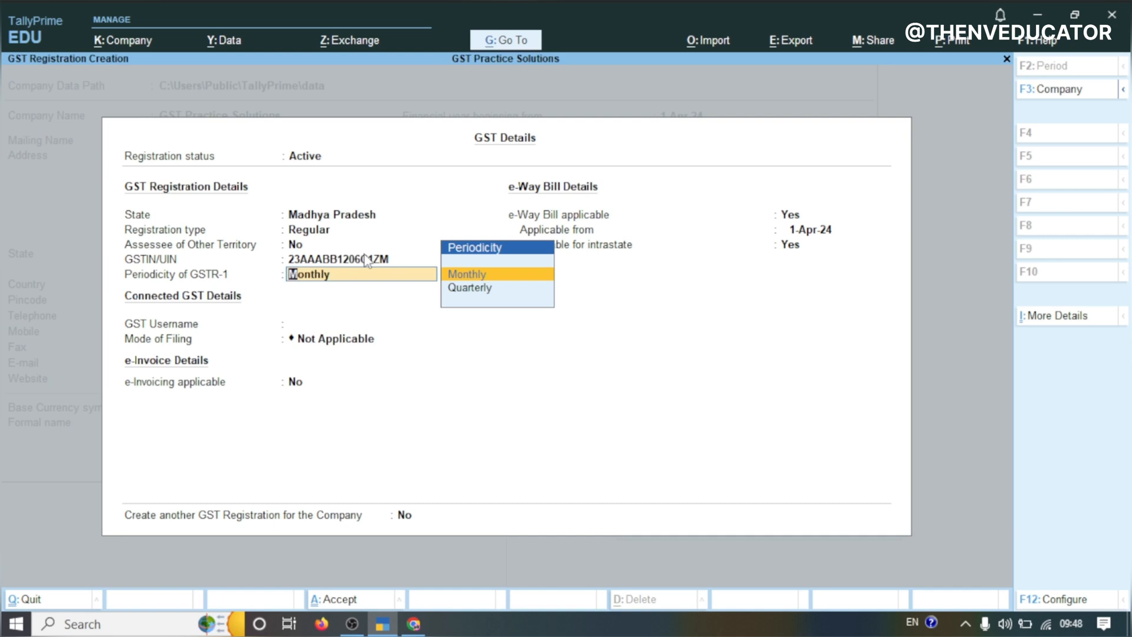
key("Return")
key("Return")
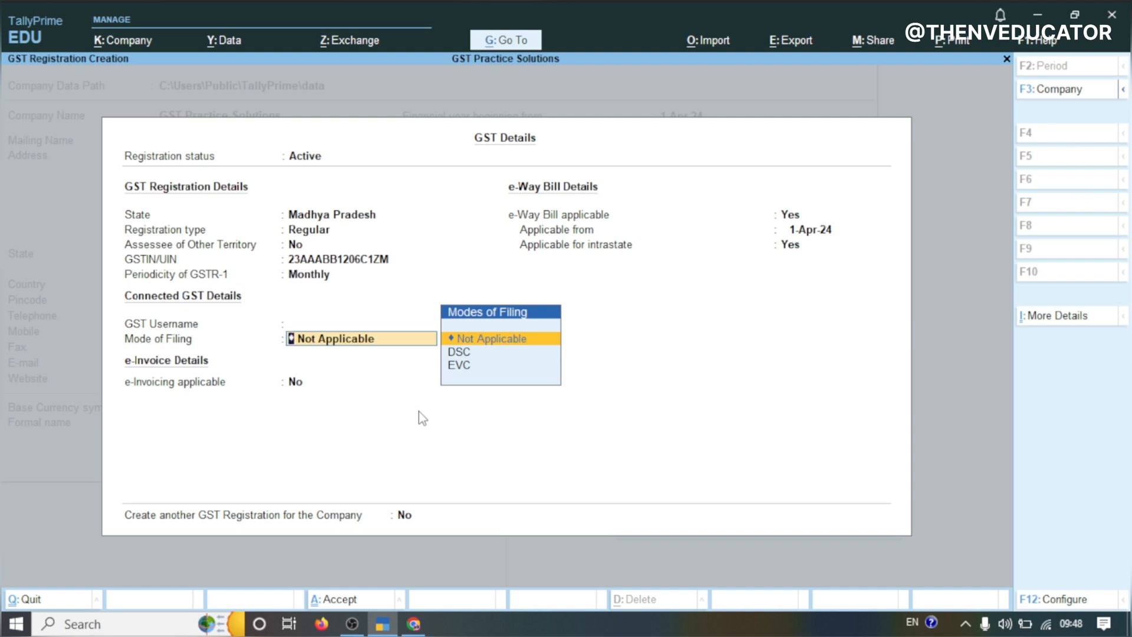
key("Return")
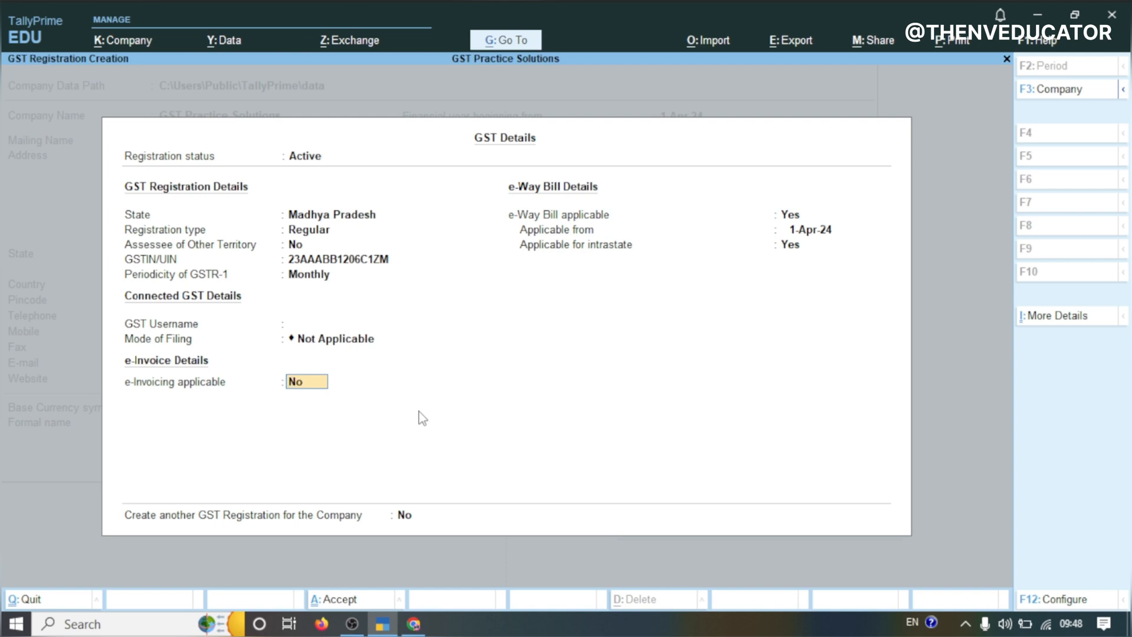
key("Return")
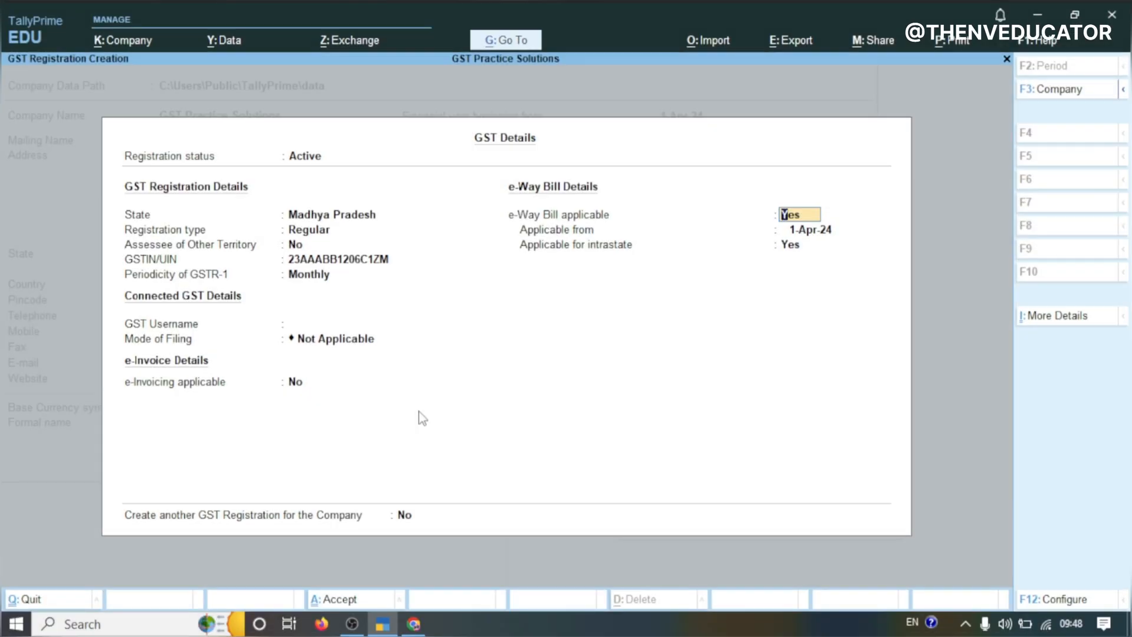
Set e-Way Bill applicable to No and accept the GST registration details
type("n")
key("Return")
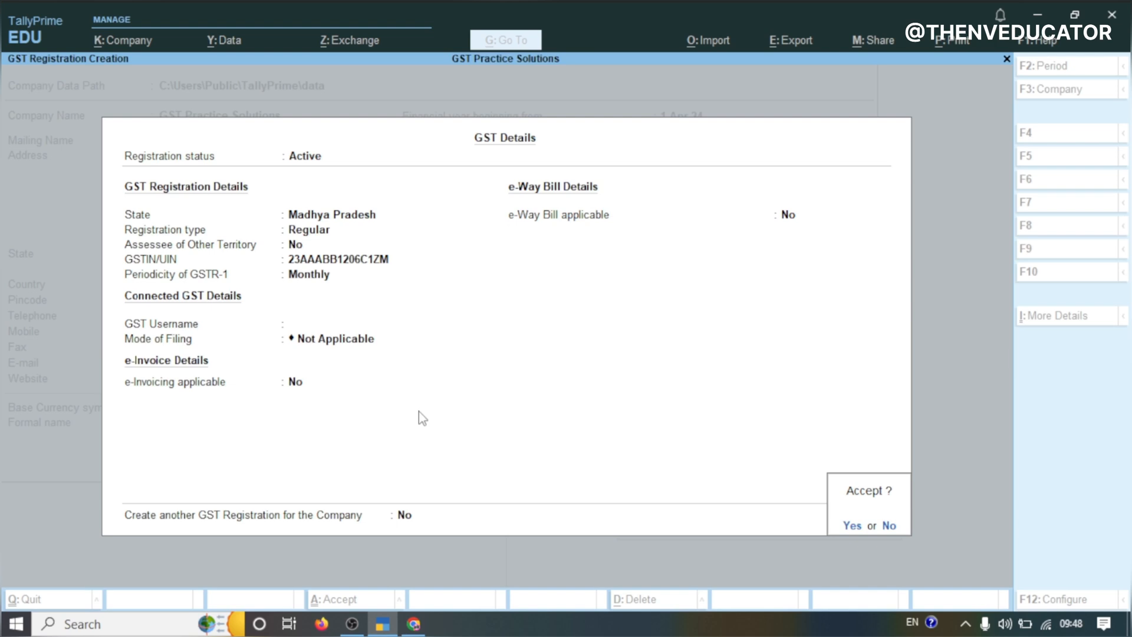
key("Return")
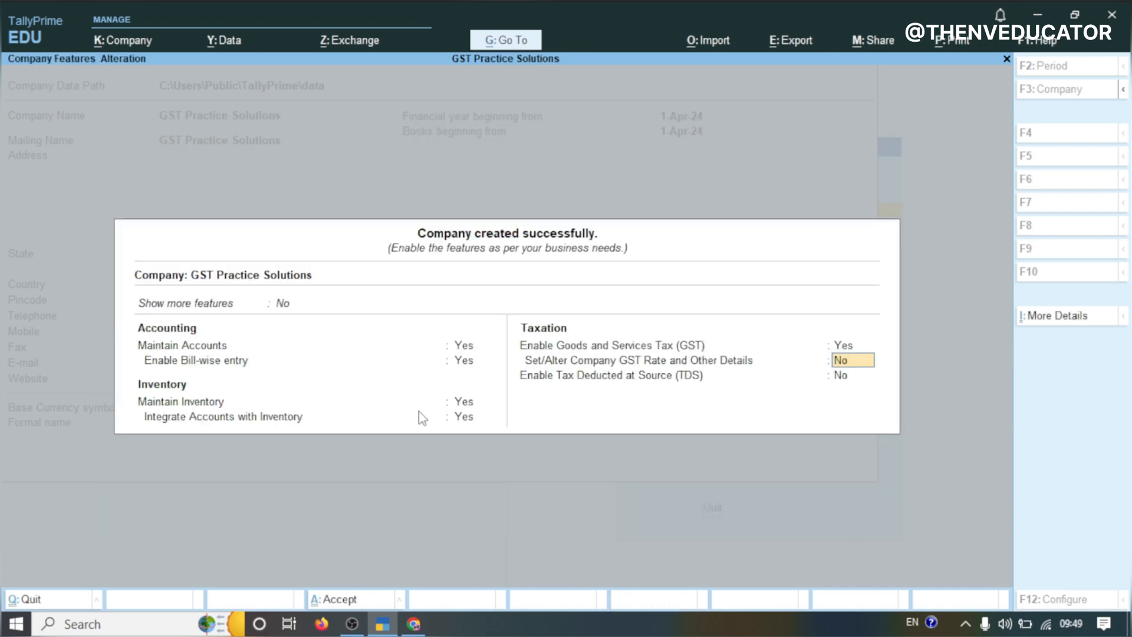
Accept the company features, leaving GST rate details and TDS disabled
key("Return")
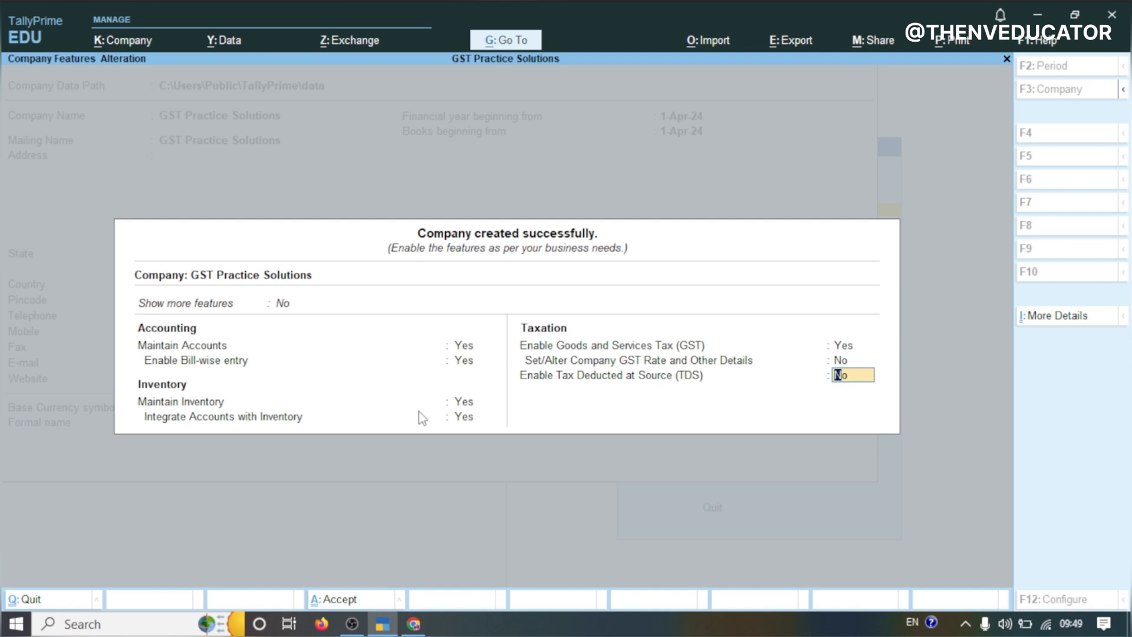
key("Return")
key("Return")
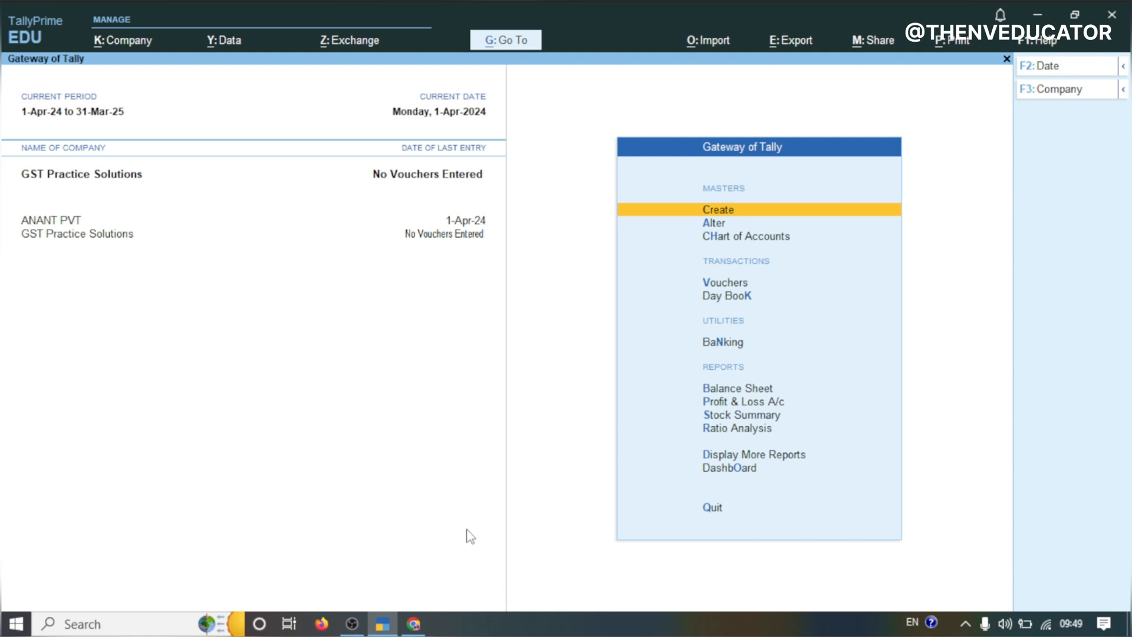
Start a receipt voucher and create the ledger Capital Ac under Capital Account with default details
left_click(715, 279)
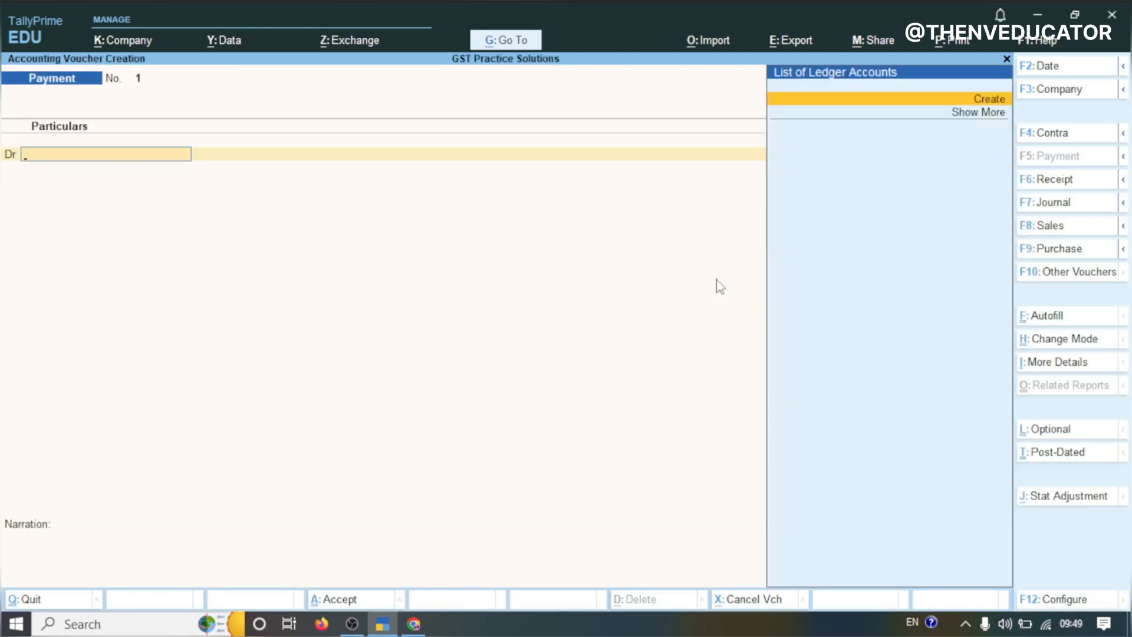
key("F6")
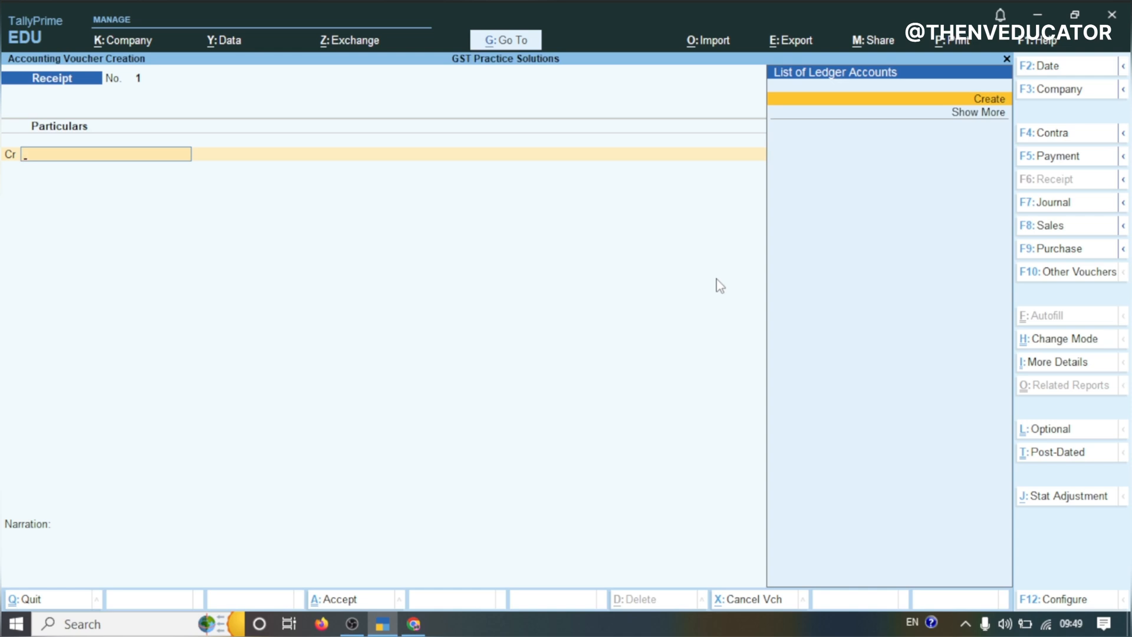
key("alt+c")
type("Capital Ac")
key("Return")
key("Return")
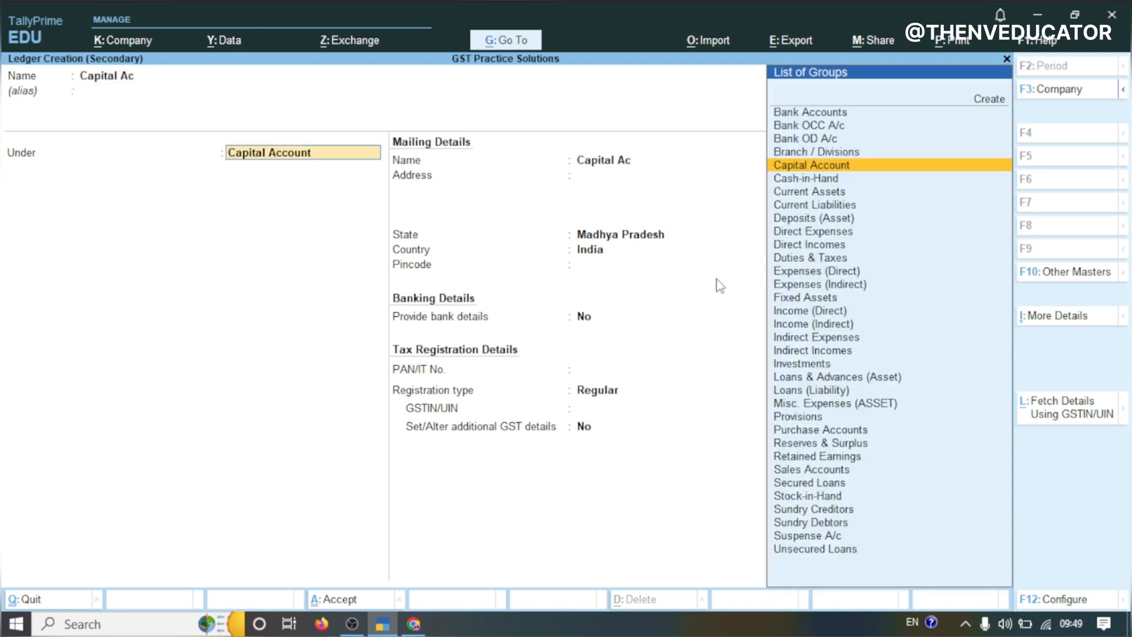
key("Return")
key("Return")
key("Return")
key("Return")
key("Return")
key("Return")
key("Return")
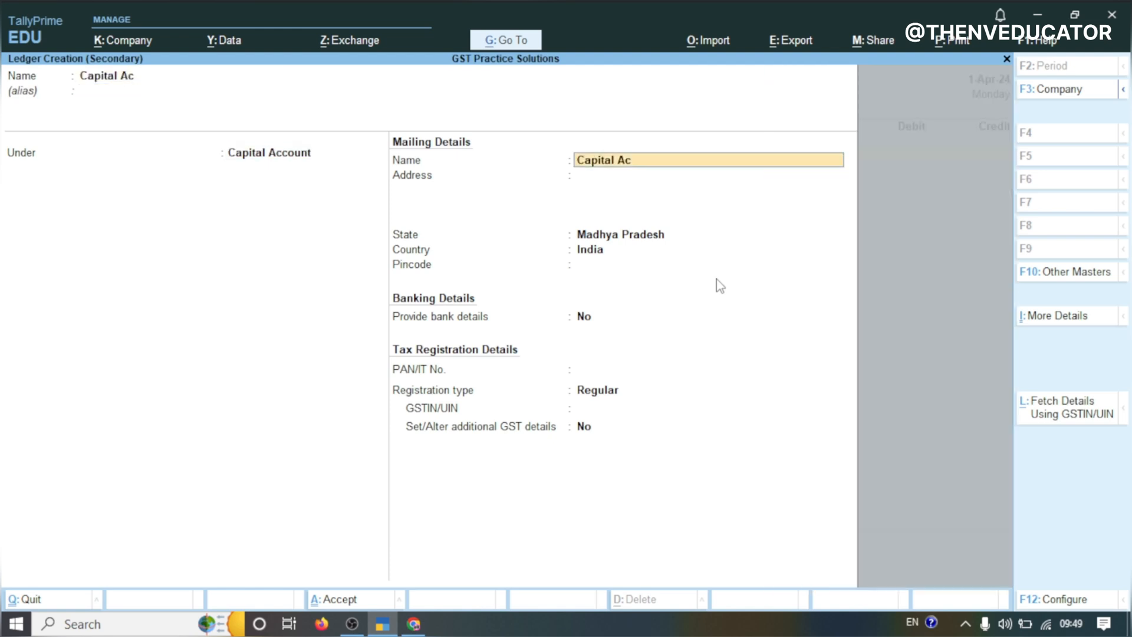
key("Return")
key("Return")
key("Return")
key("Return")
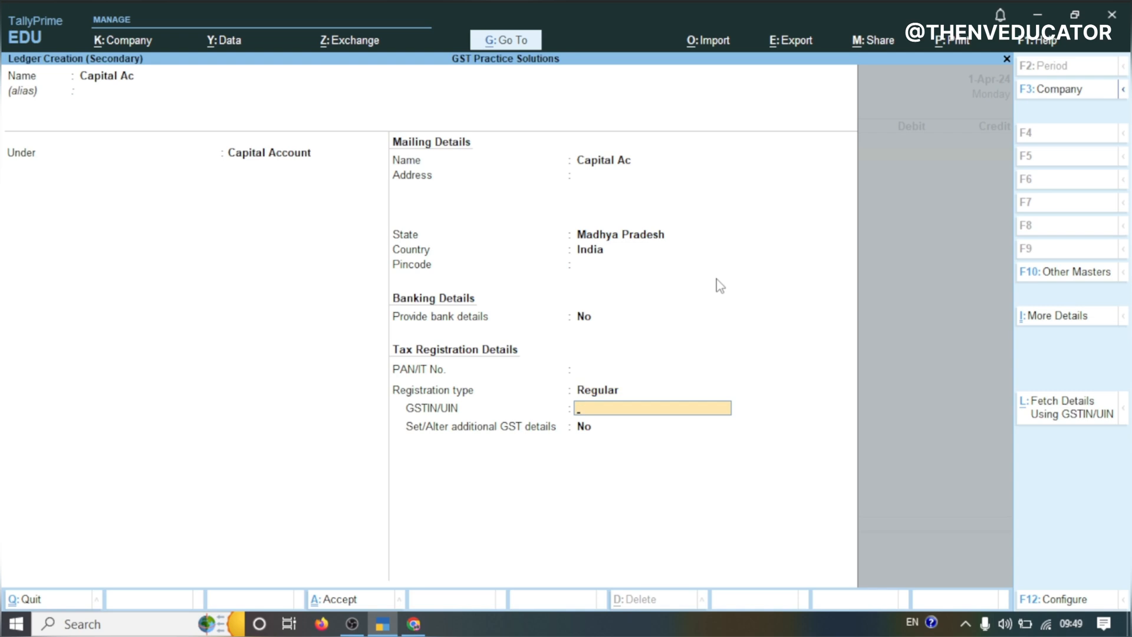
key("Return")
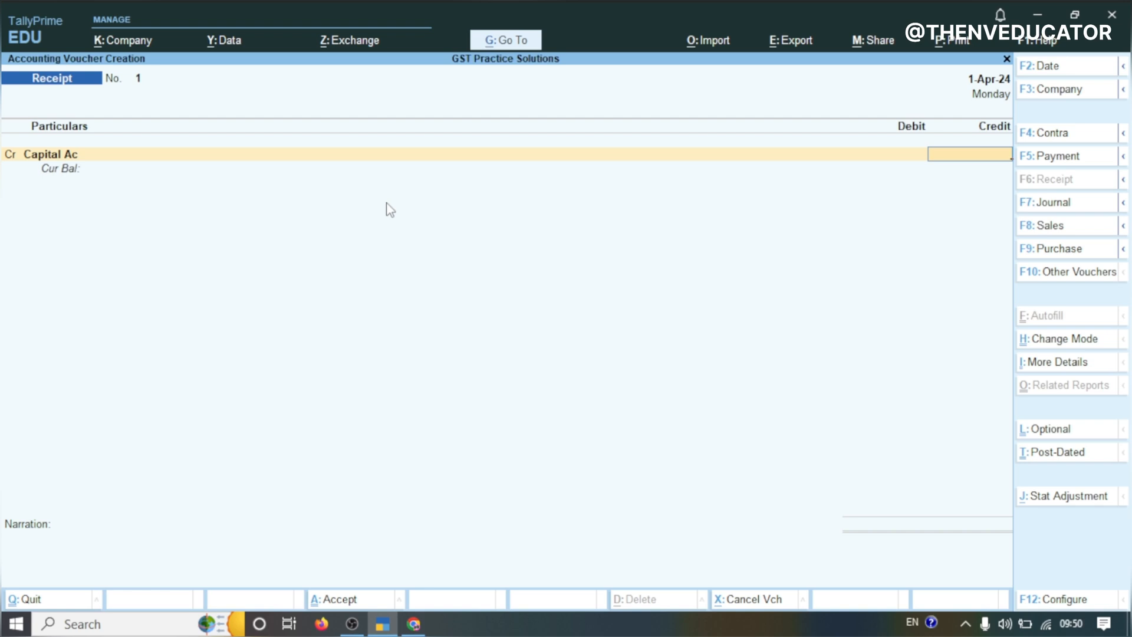
Credit Capital Ac with 10,00,000, debit Cash for the same amount and save the receipt voucher
type("10000")
type("00")
key("Return")
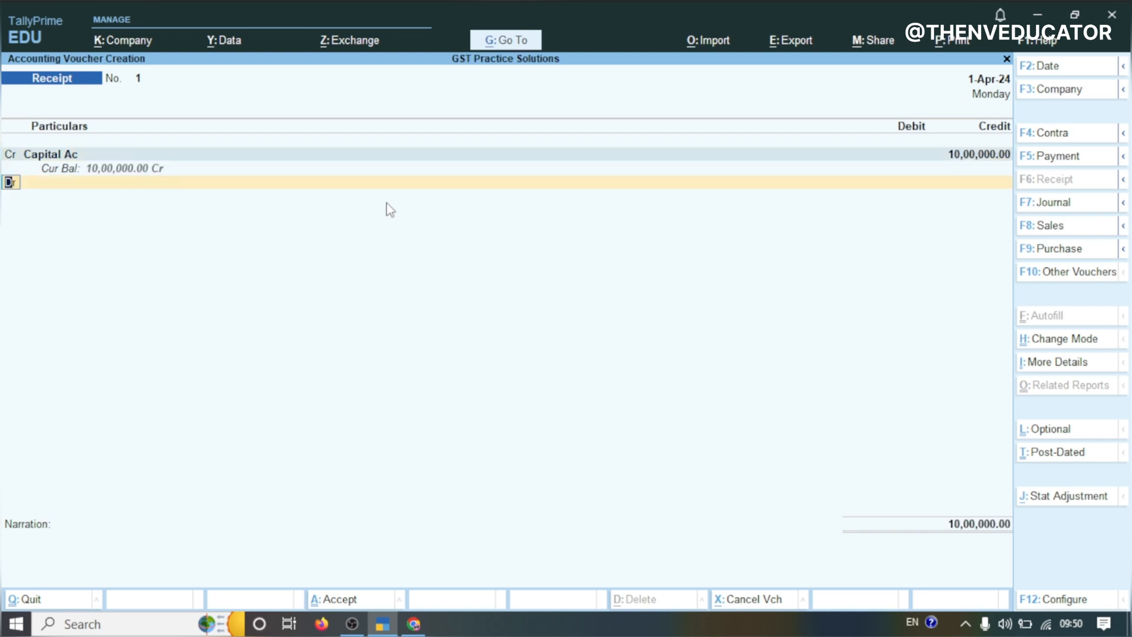
key("Return")
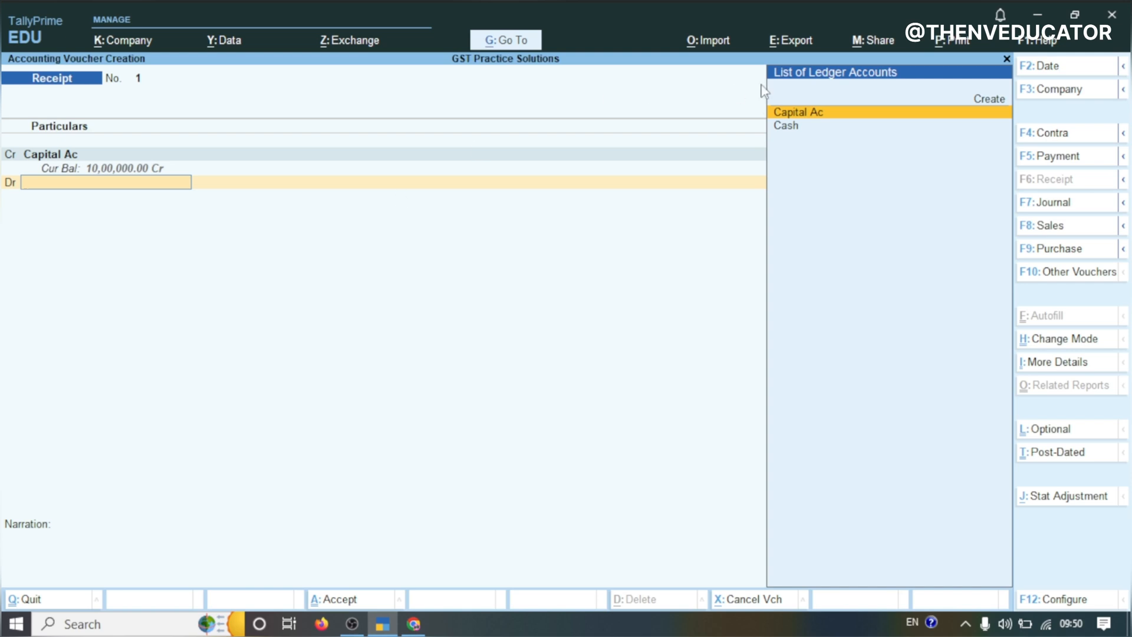
left_click(789, 127)
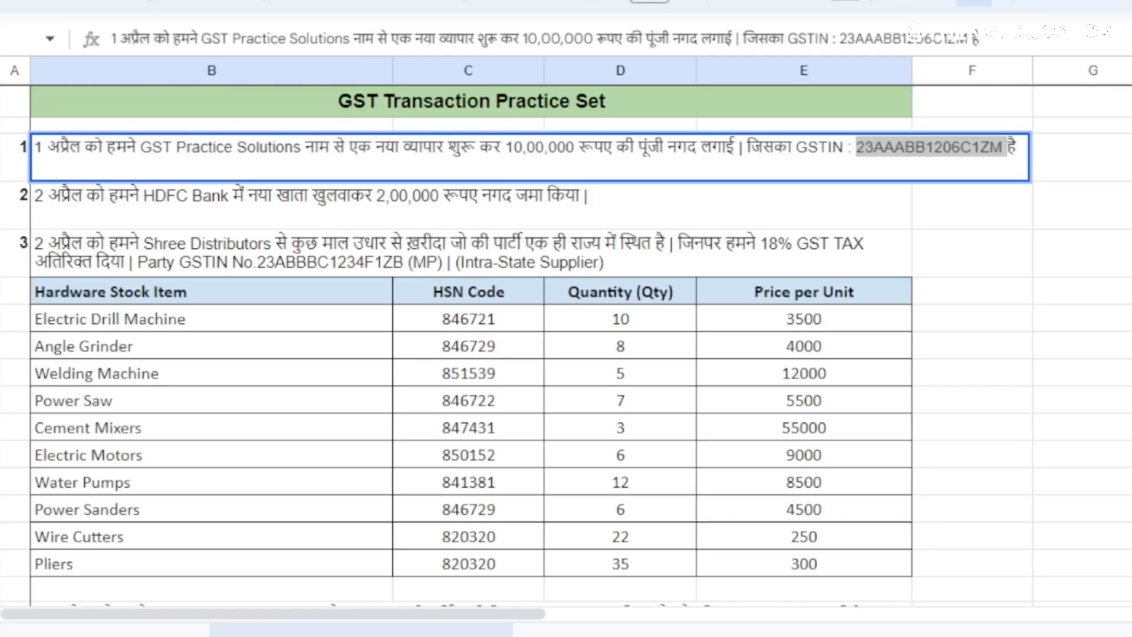
left_click(456, 634)
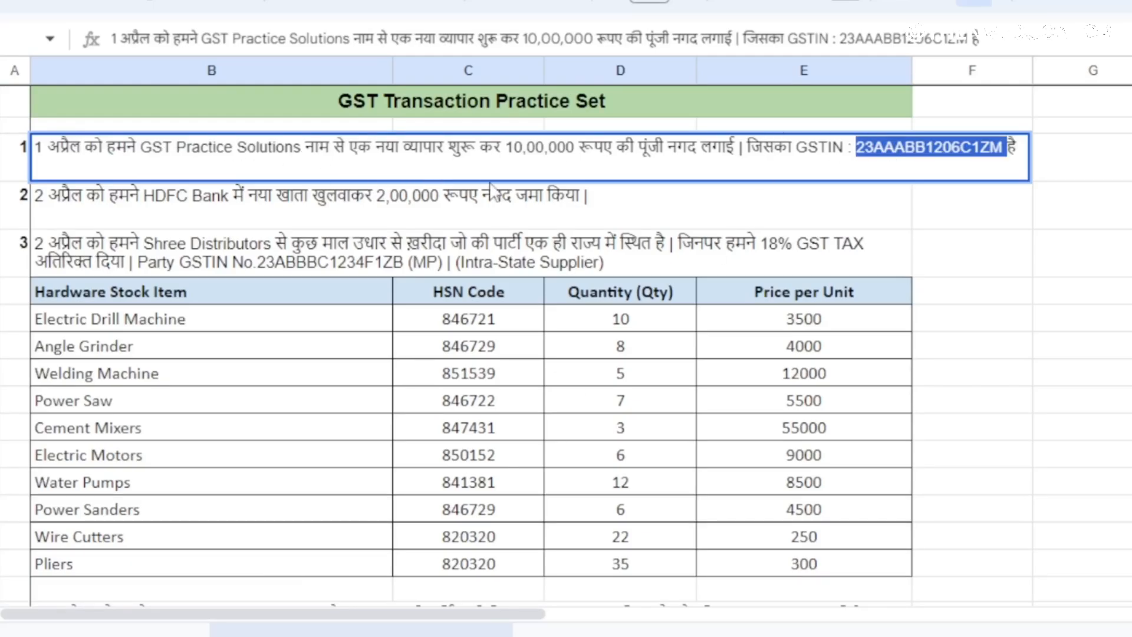
left_click(678, 149)
left_click_drag(678, 150, 687, 150)
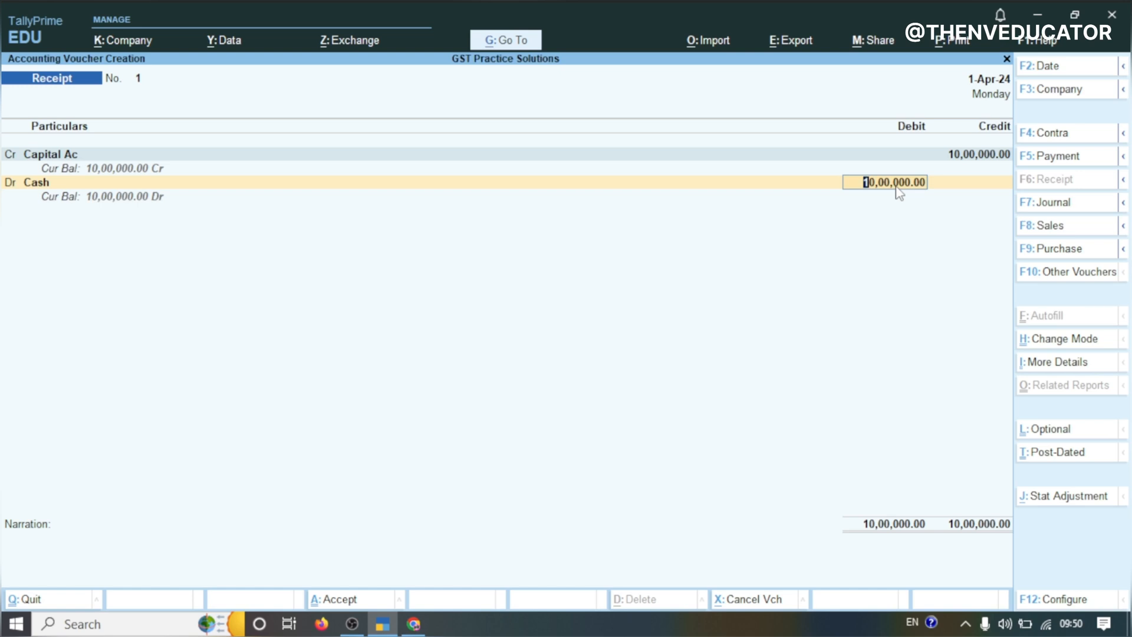
key("Return")
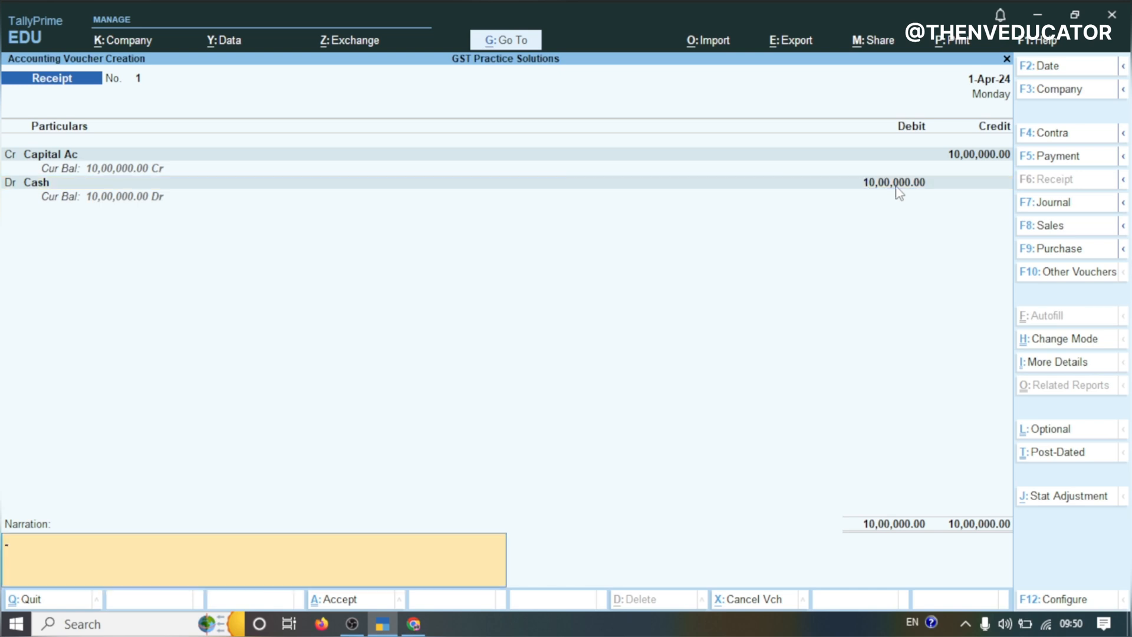
key("Return")
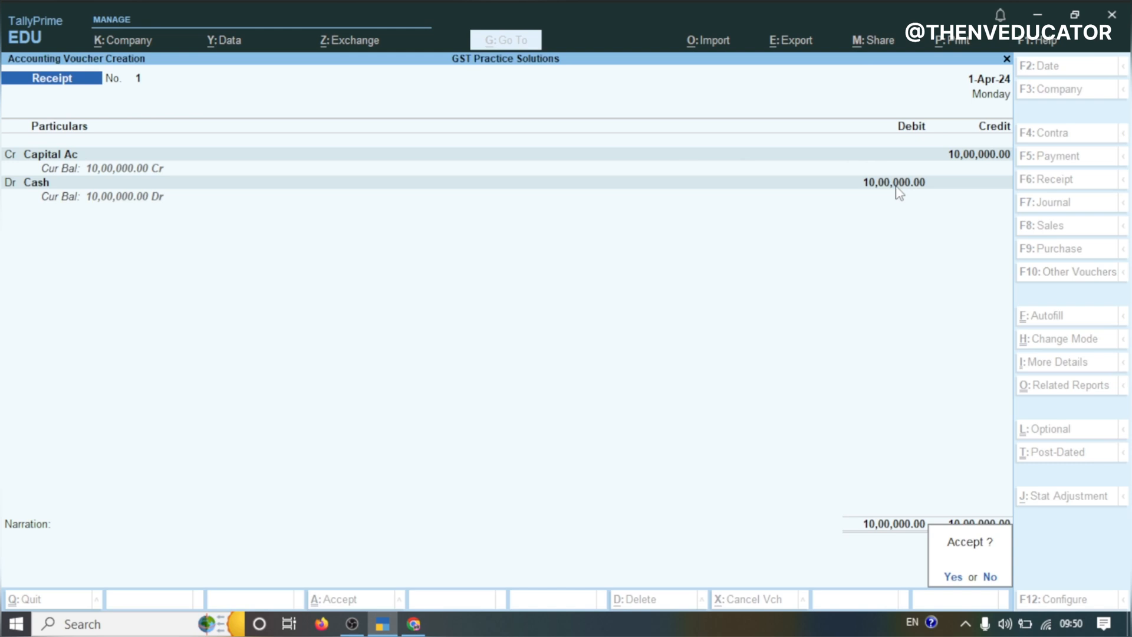
key("Return")
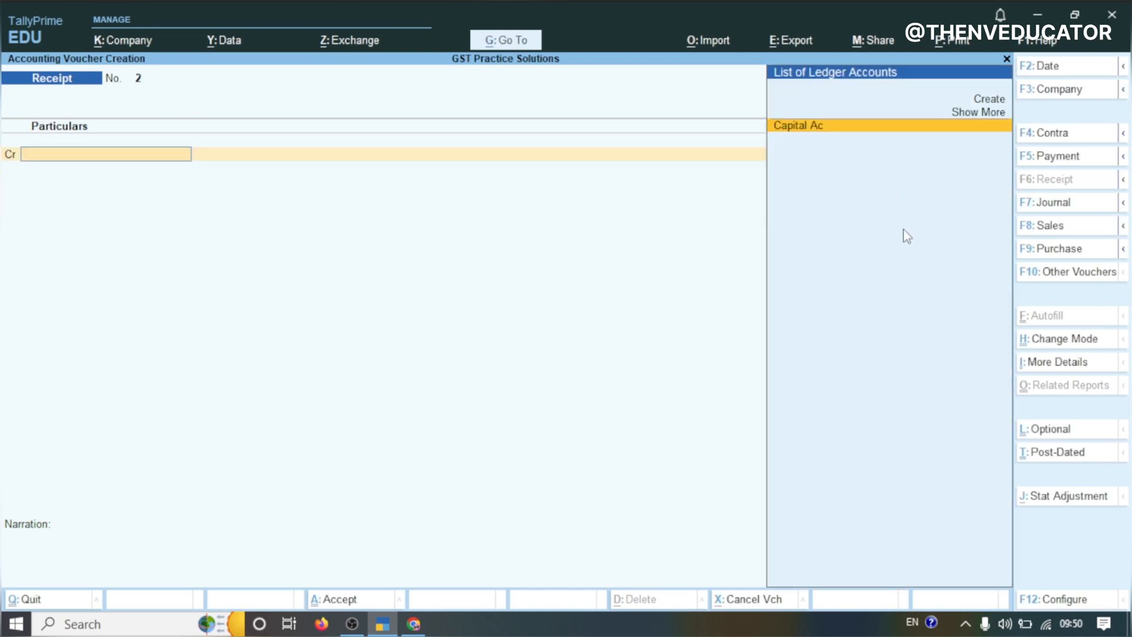
Select the bank name HDFC Bank in transaction 2 of the practice sheet to copy it
left_click(416, 624)
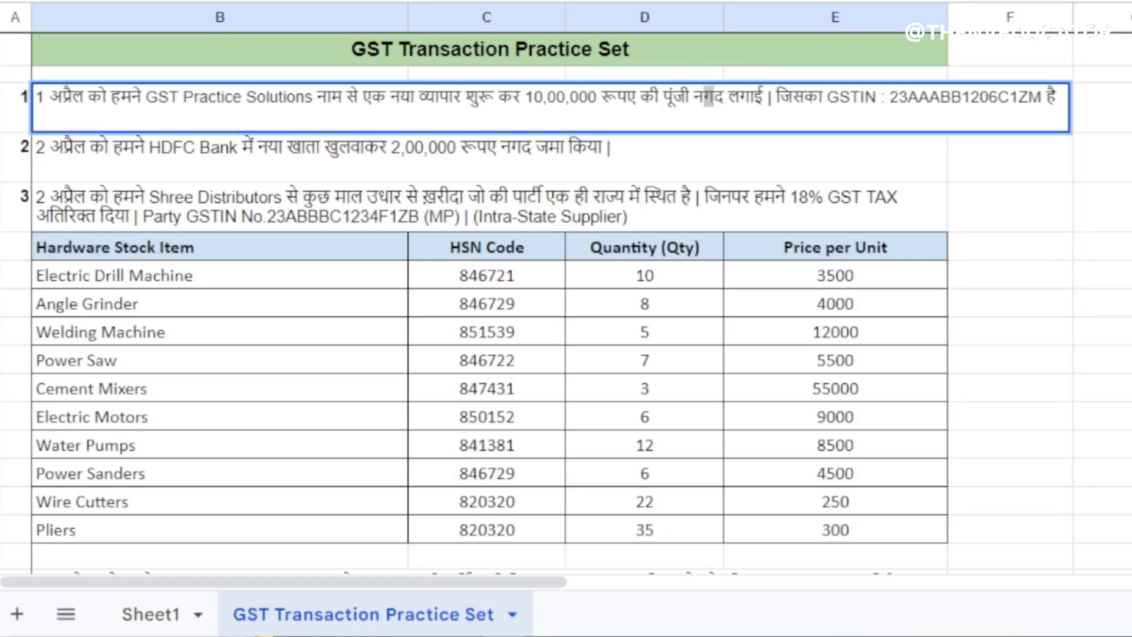
left_click(236, 152)
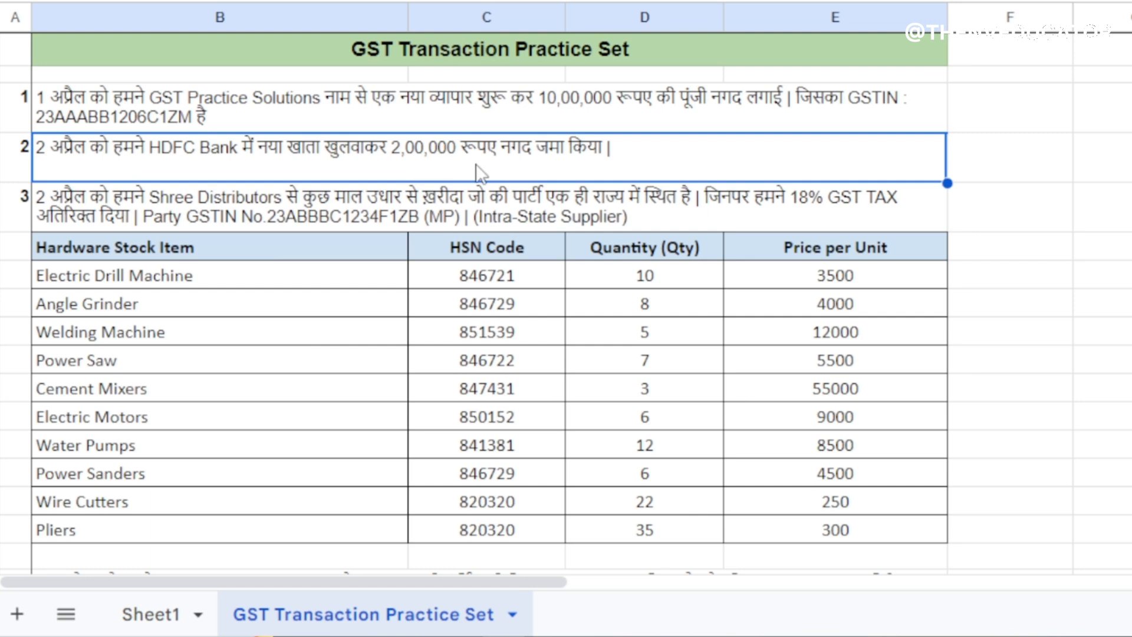
double_click(148, 154)
left_click_drag(148, 155, 232, 157)
key("ctrl+c")
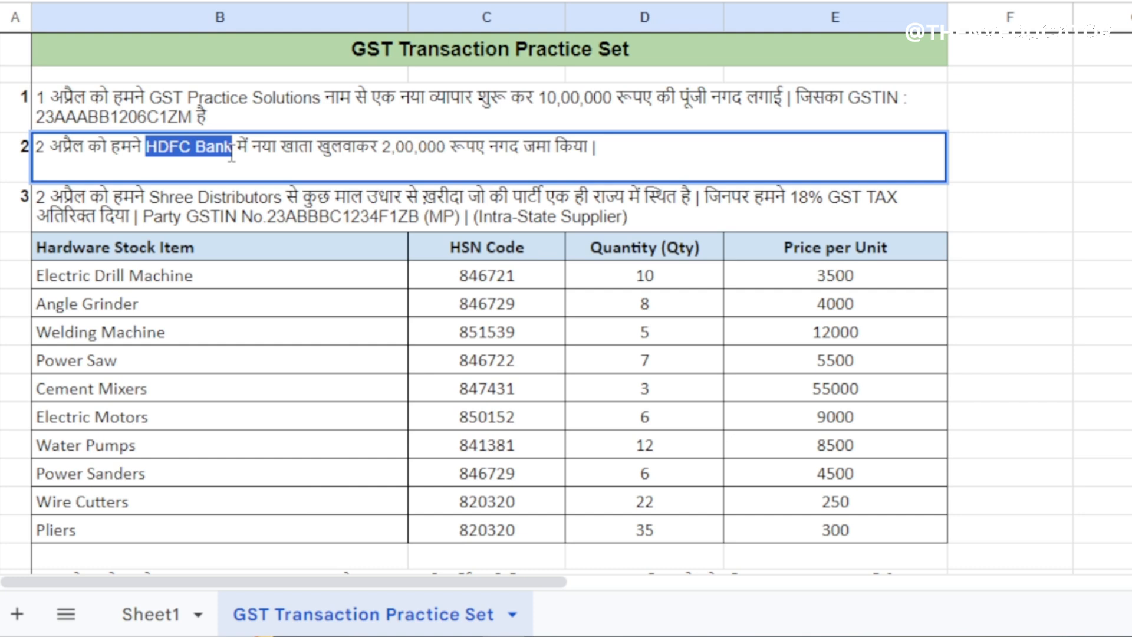
left_click(611, 156)
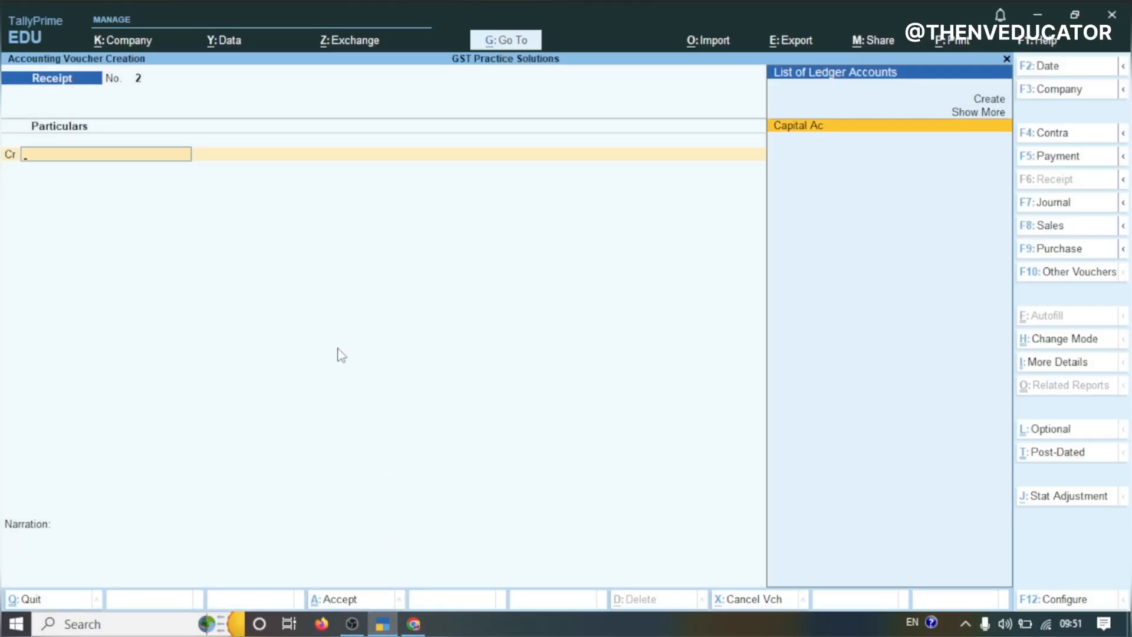
Switch to a contra voucher and credit Cash with 2,00,000
key("F4")
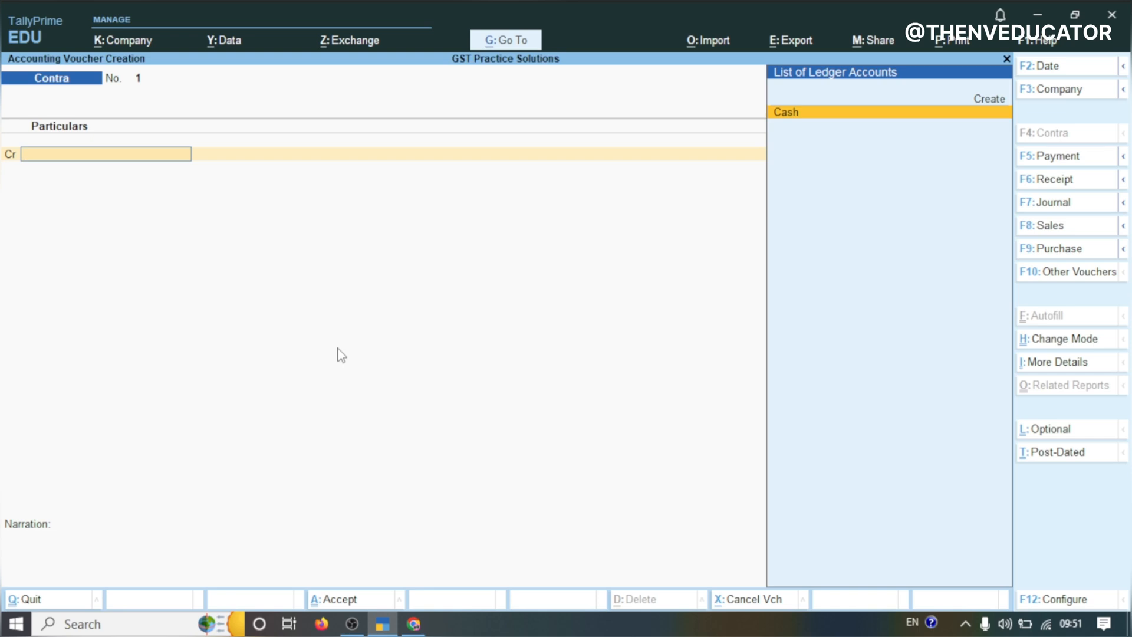
key("Return")
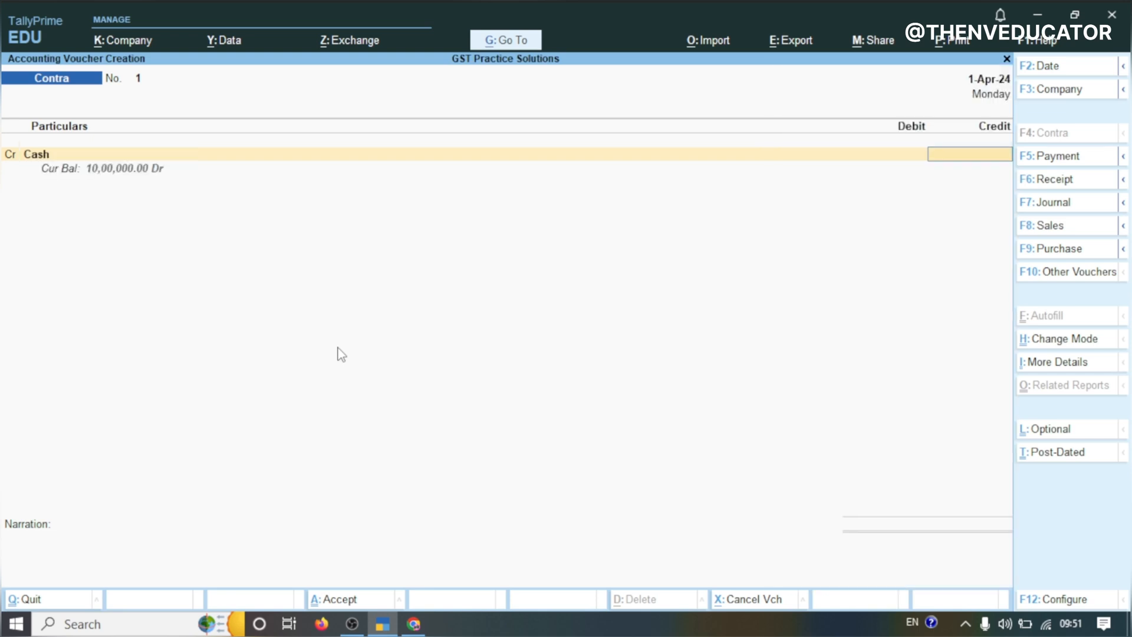
type("200000")
key("Return")
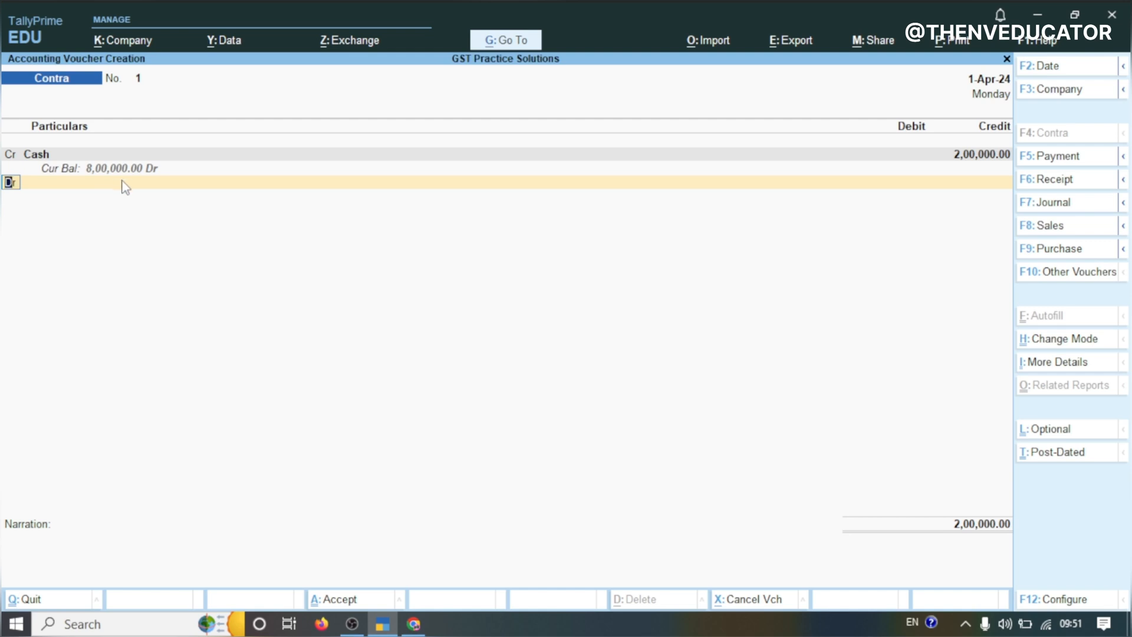
key("Return")
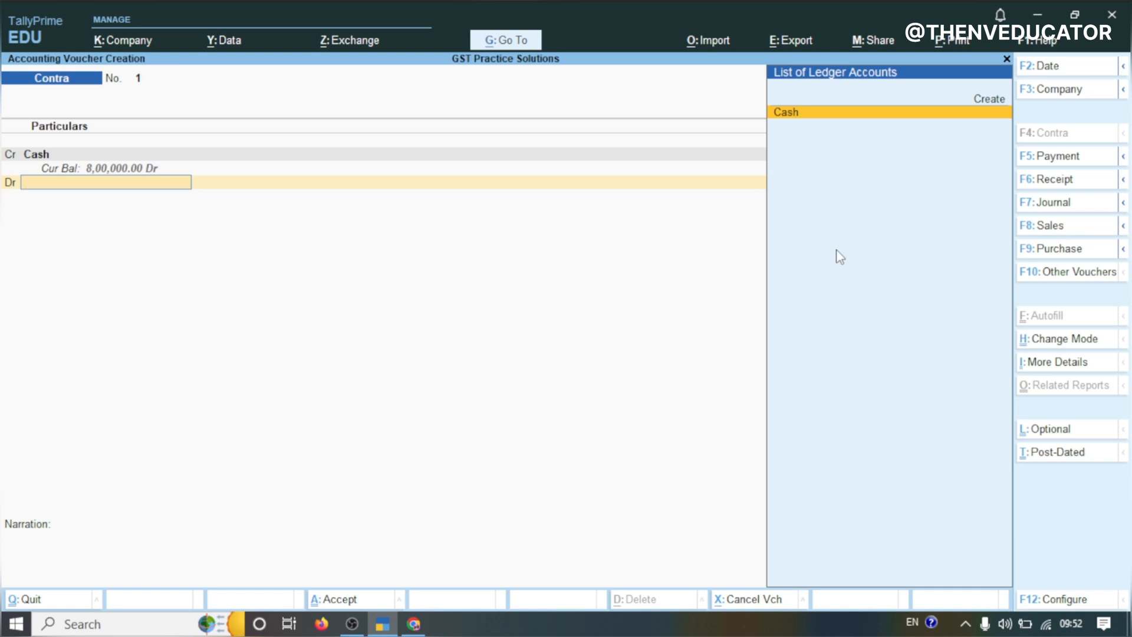
Create a new ledger named HDFC Bank from the contra voucher and place it under Bank Accounts
key("alt+c")
key("alt+c")
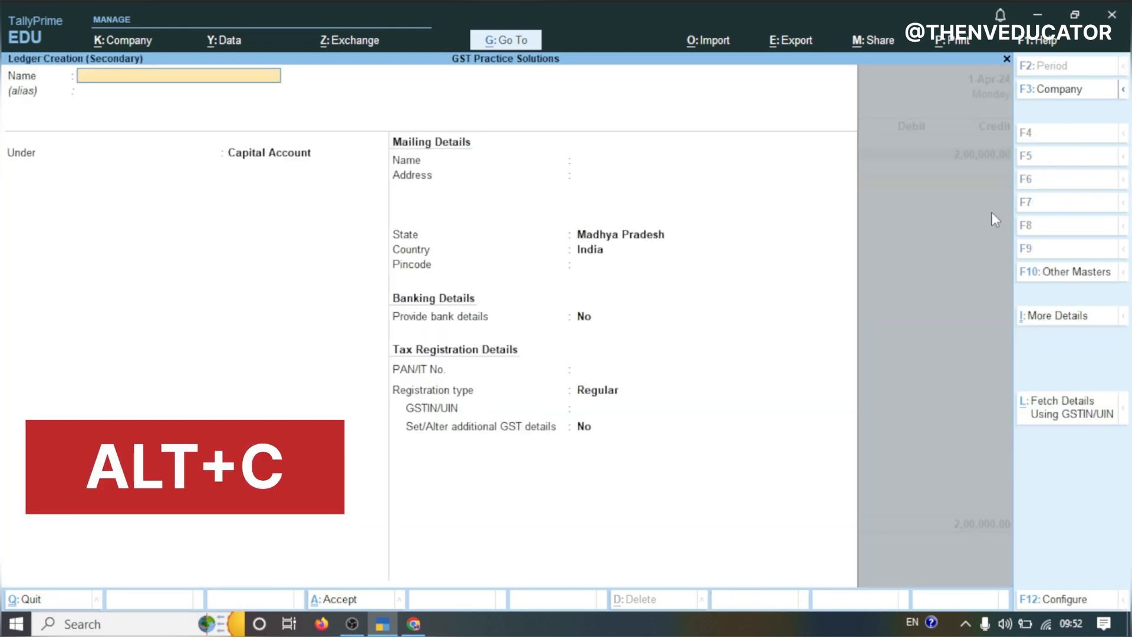
key("ctrl")
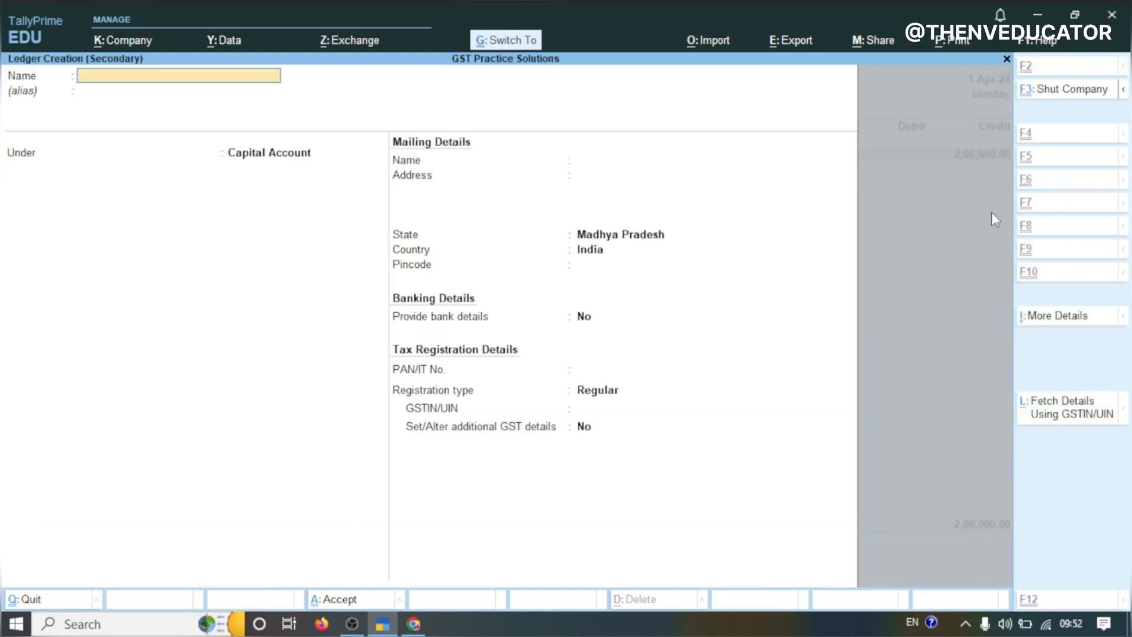
key("ctrl+v")
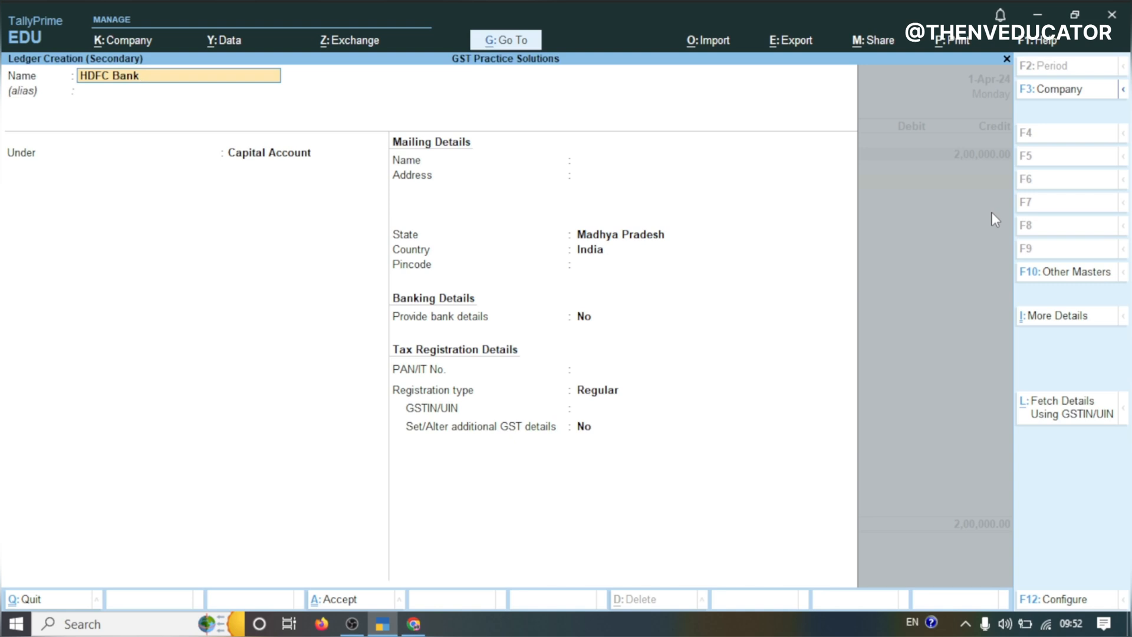
key("Return")
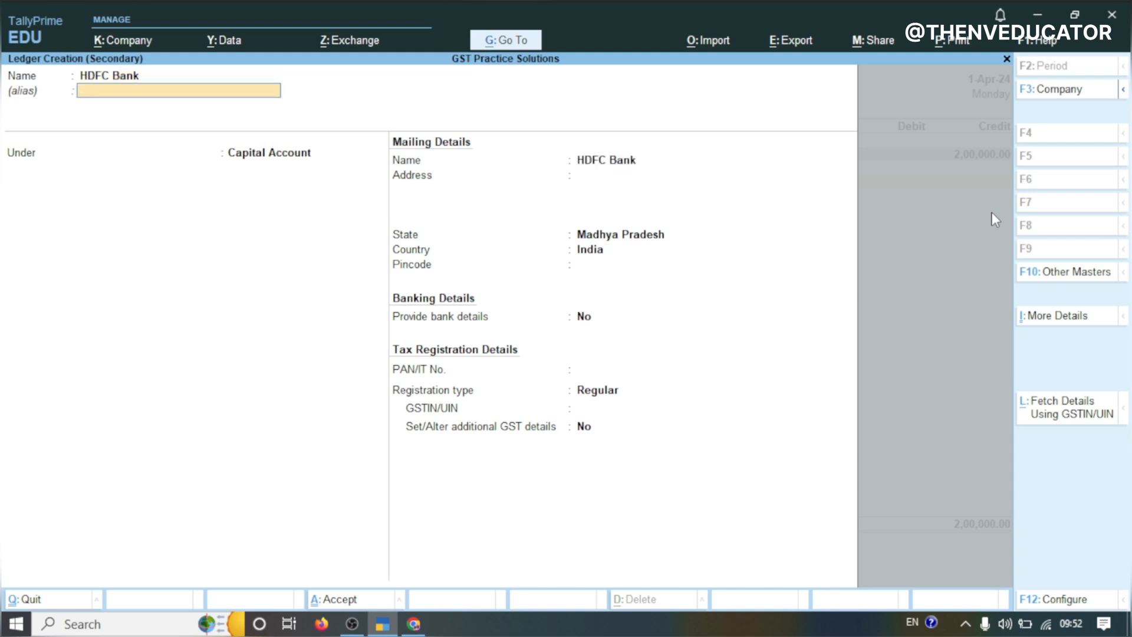
key("Return")
type("Bank")
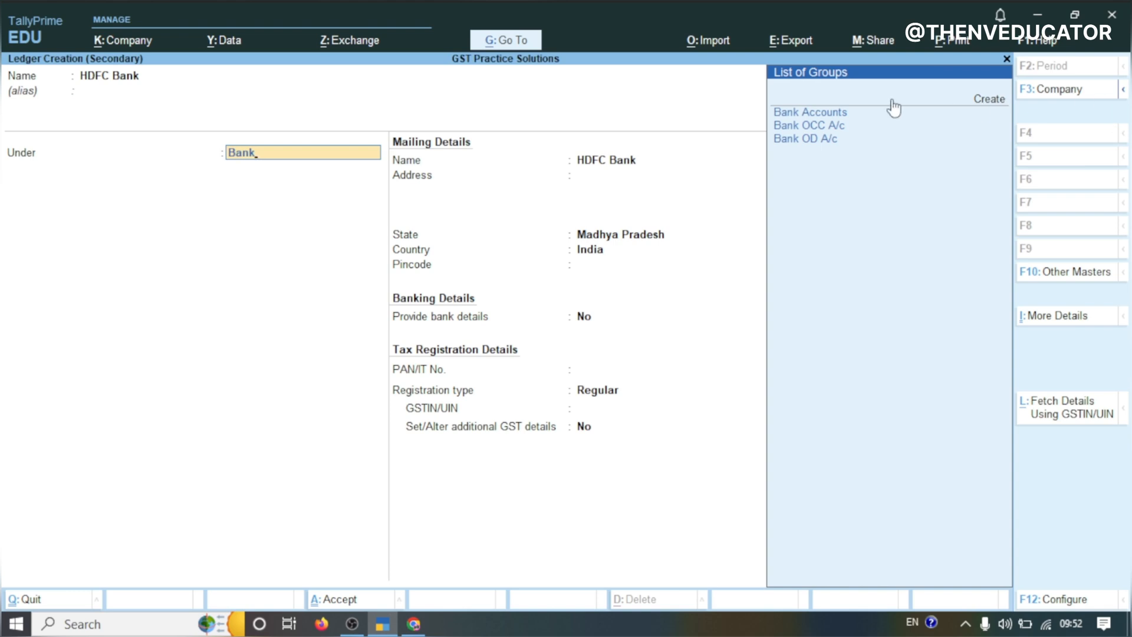
left_click(838, 118)
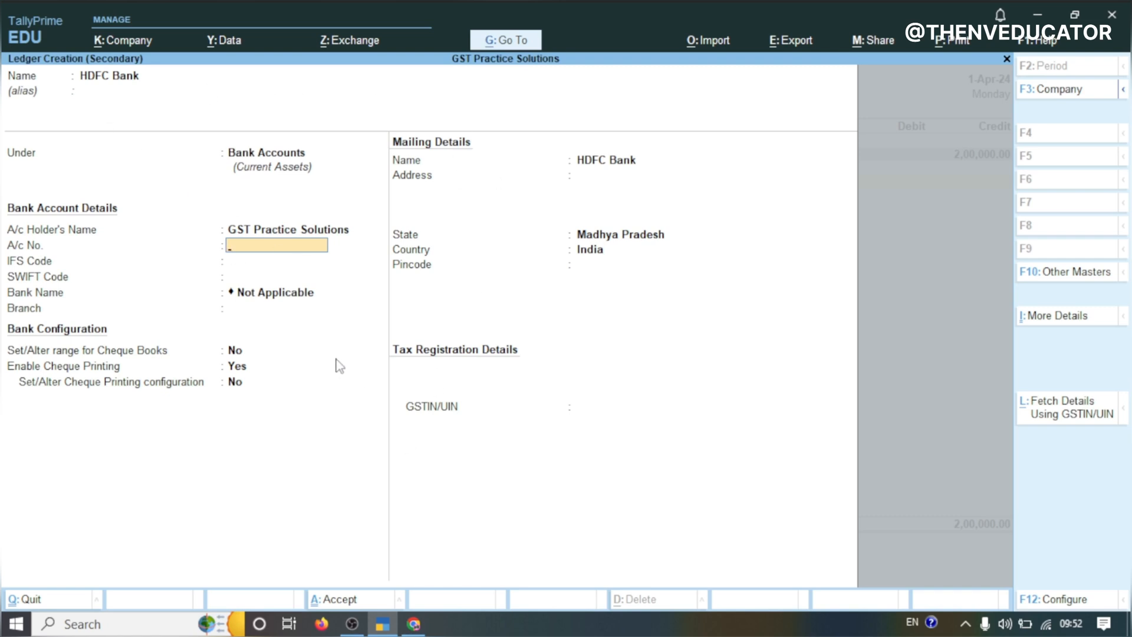
Skip the remaining bank ledger fields and save the HDFC Bank ledger
key("Return")
key("Return")
key("Return")
key("Return")
key("Return")
key("Return")
key("Return")
key("Return")
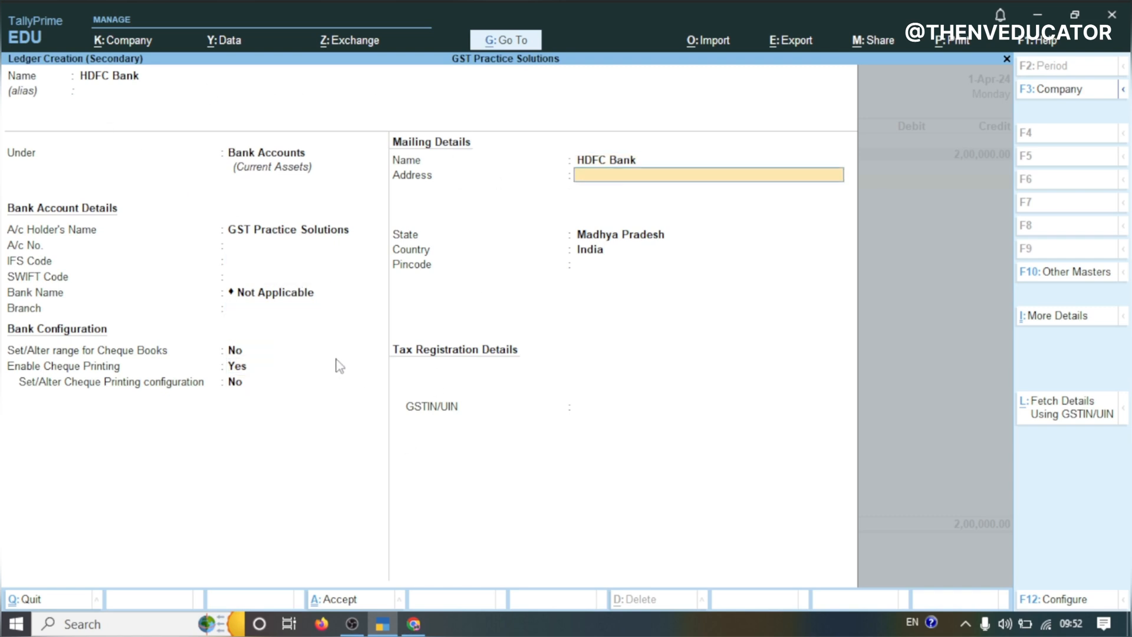
key("Return")
key("Return")
key("Return")
key("Return")
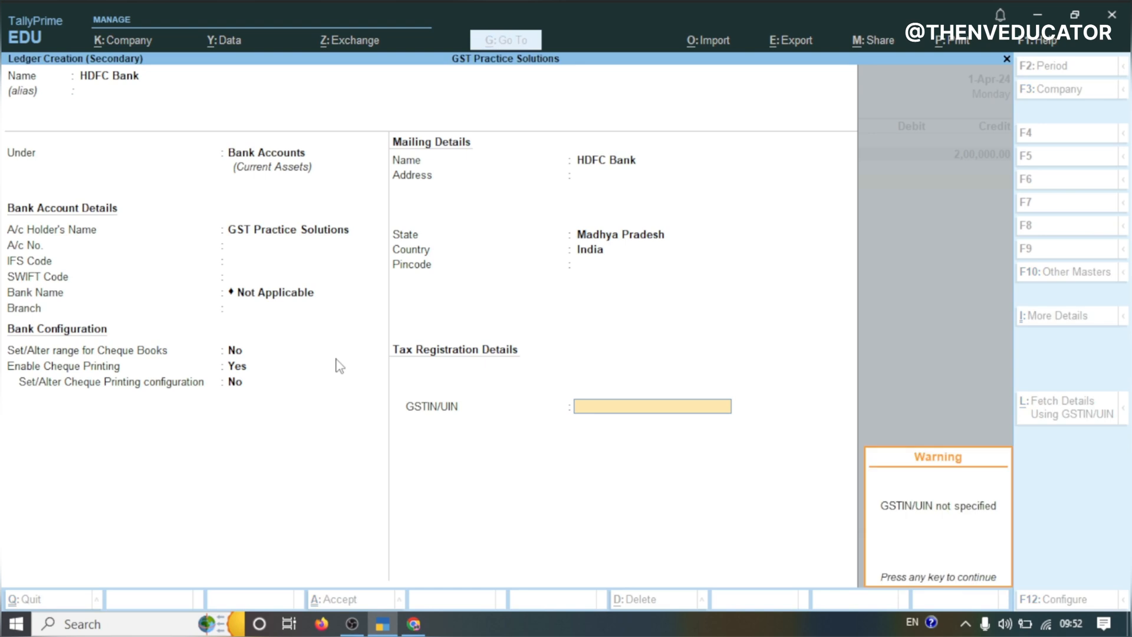
key("Return")
key("Return")
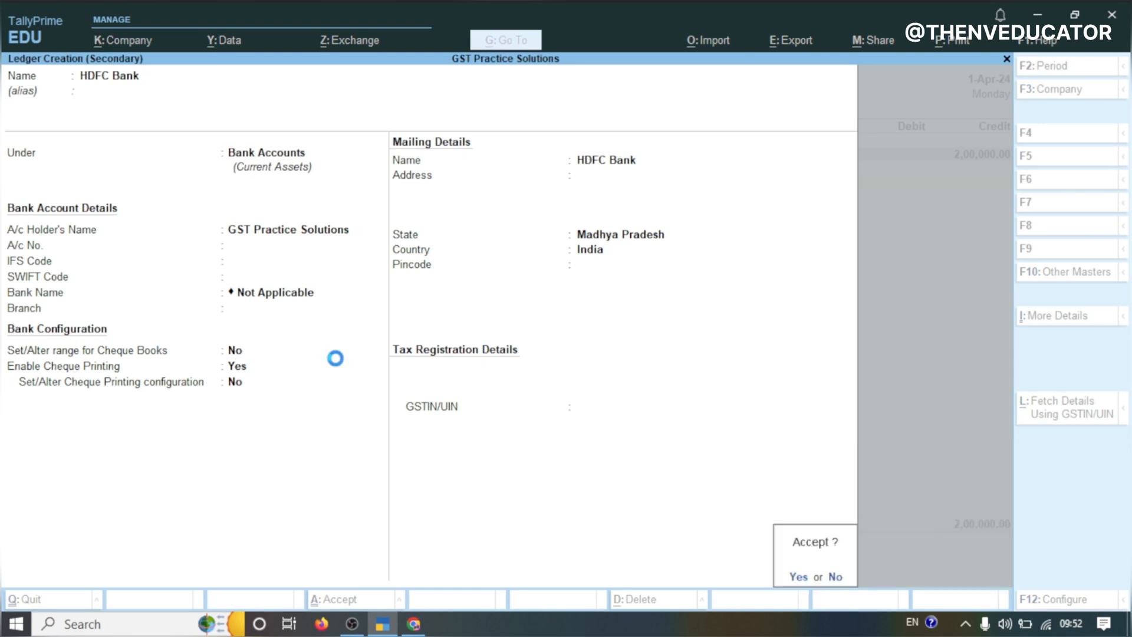
Open the cash denominations for the HDFC Bank allocation and enter 200 notes of 1000
key("Return")
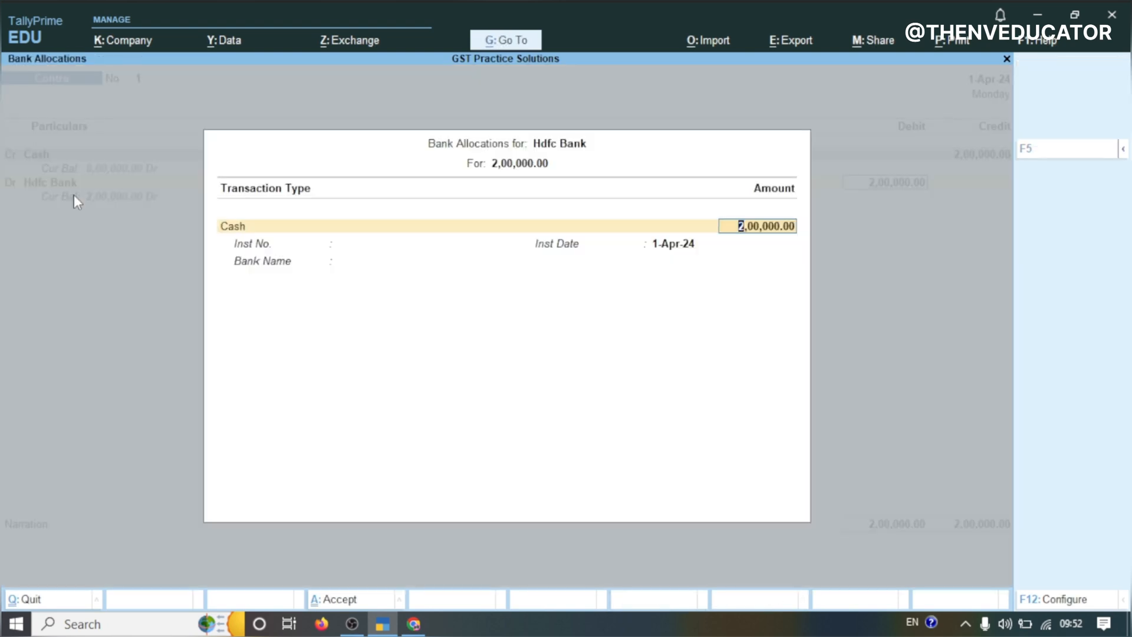
key("Return")
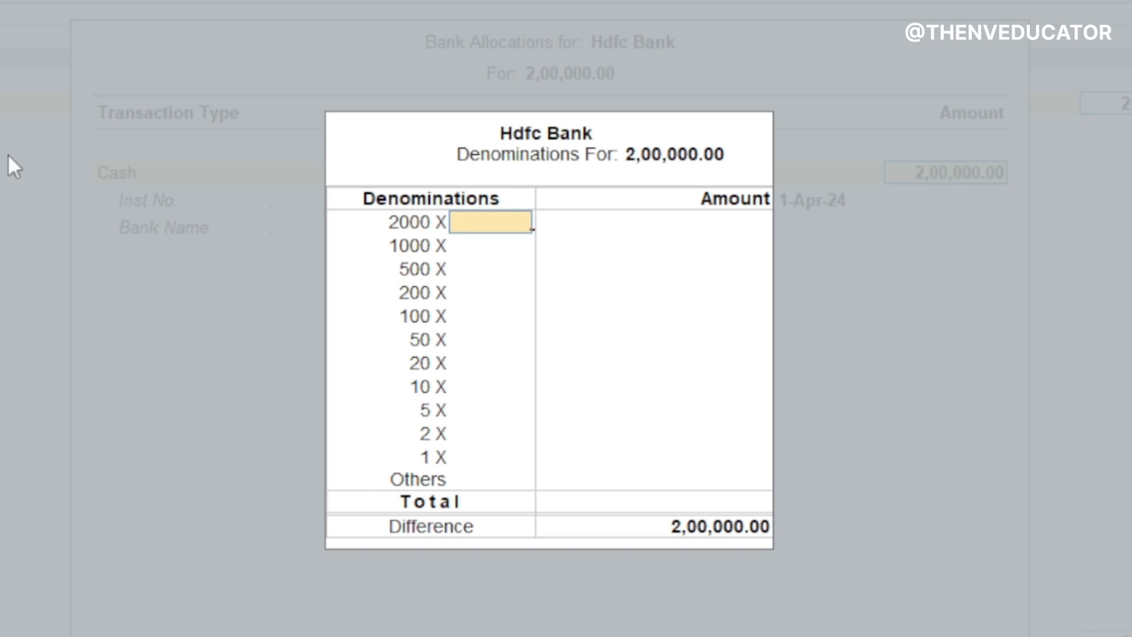
key("Return")
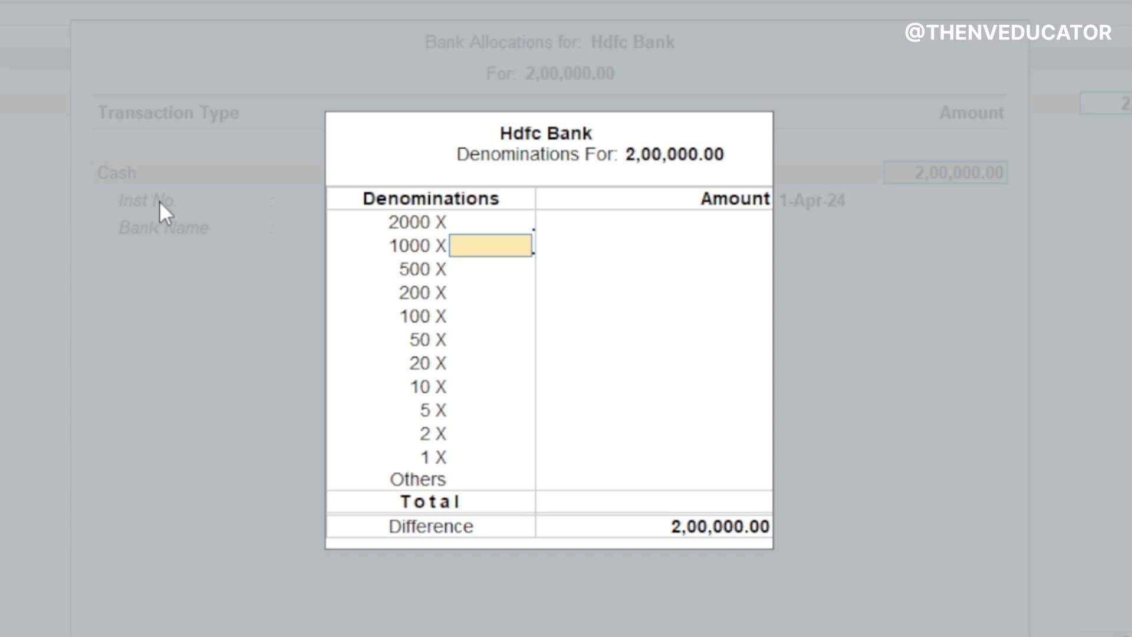
type("200")
key("Return")
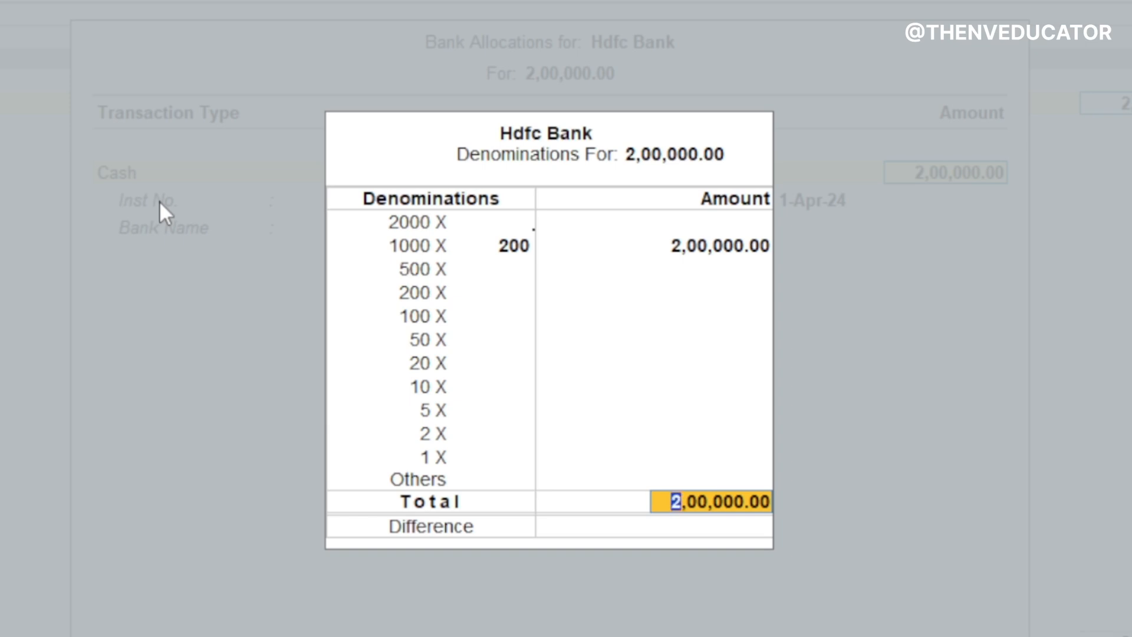
Set the denominations to 400 notes of 500, complete the bank allocation and save the contra voucher
left_click(508, 251)
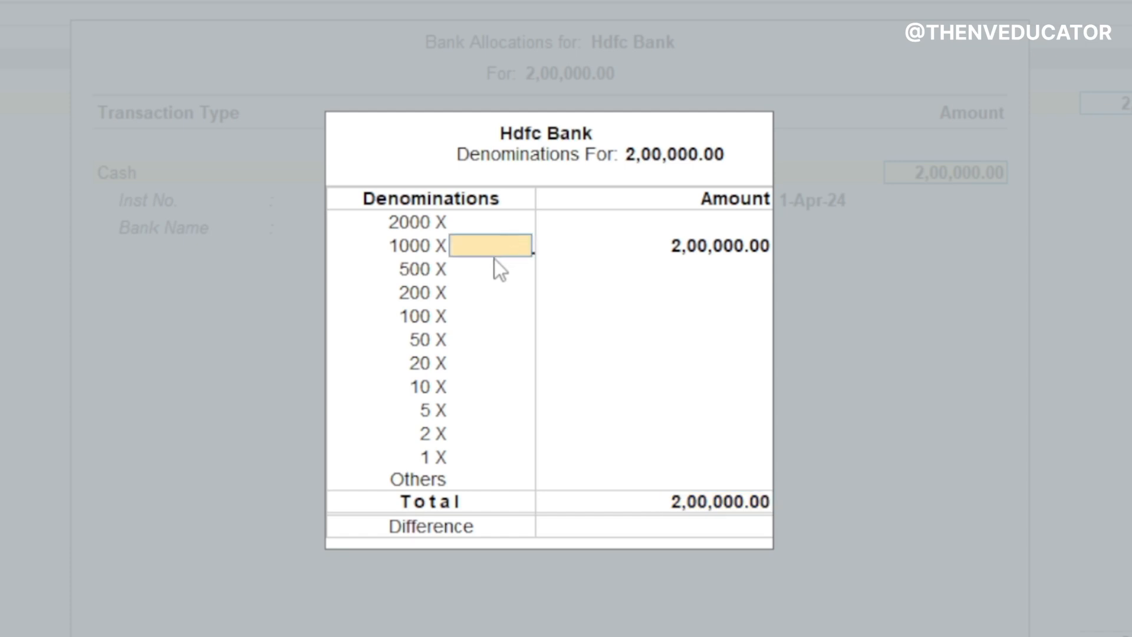
key("Return")
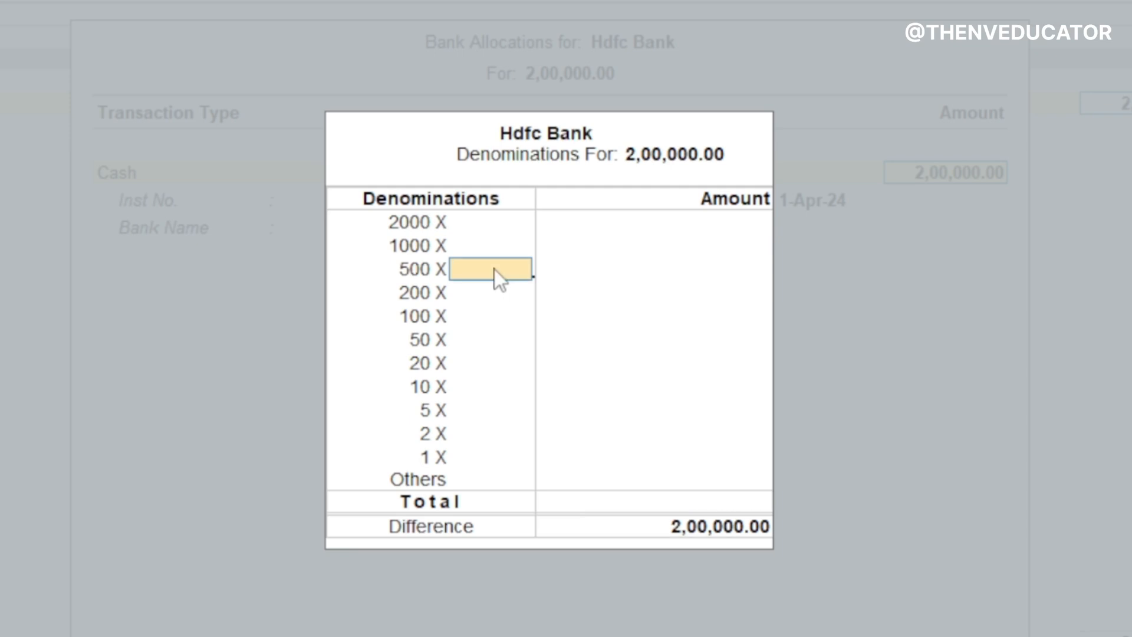
type("400")
key("Return")
key("Return")
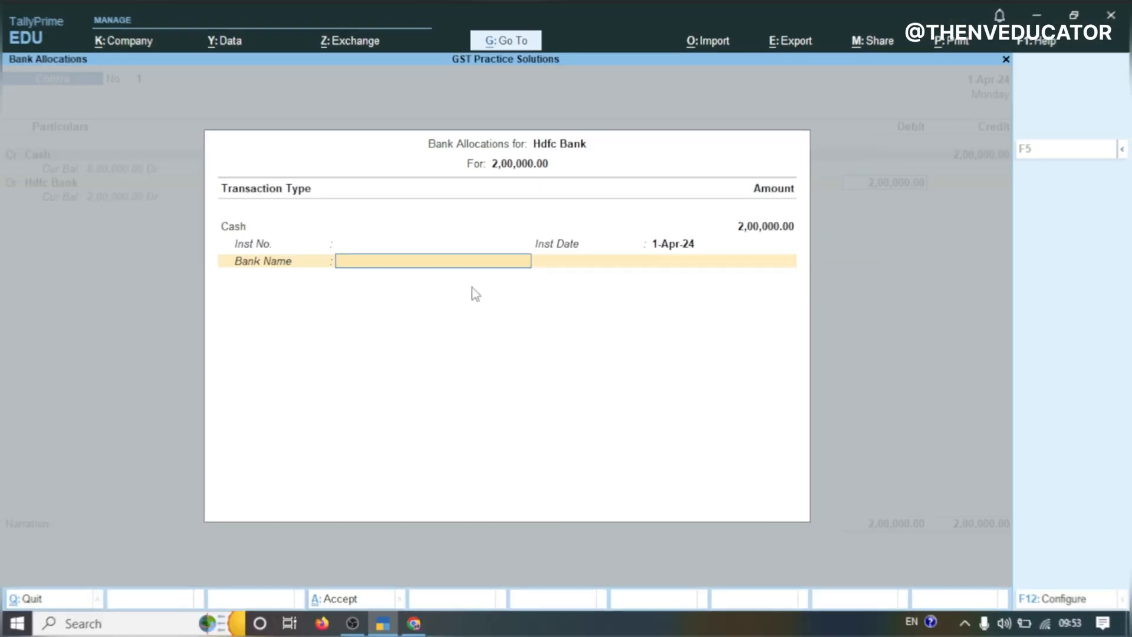
key("Return")
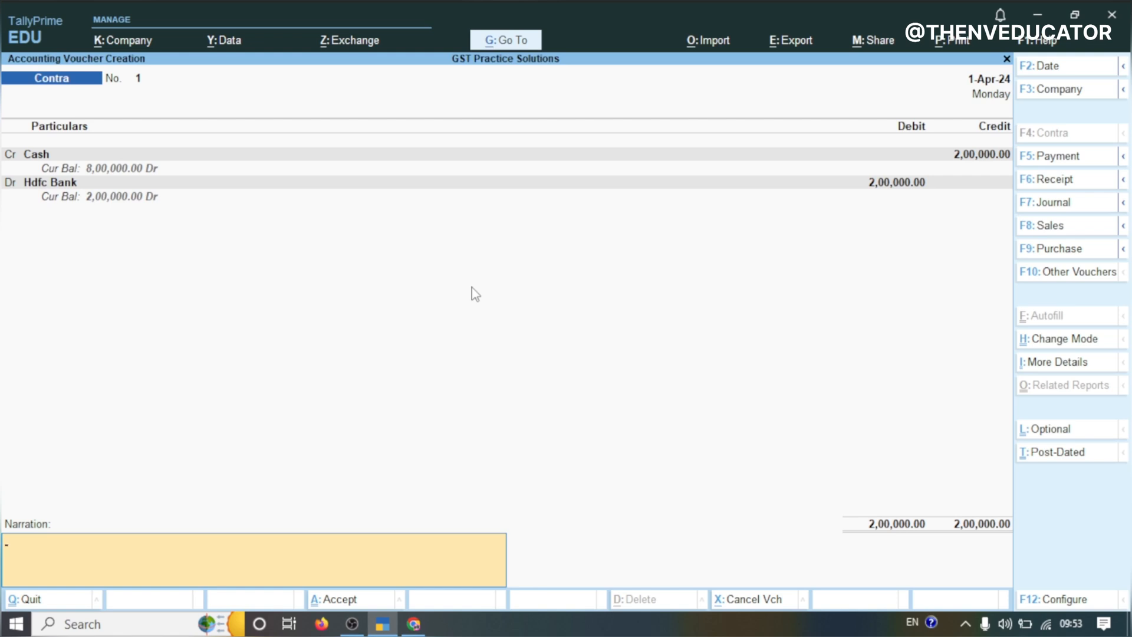
key("Return")
key("Return")
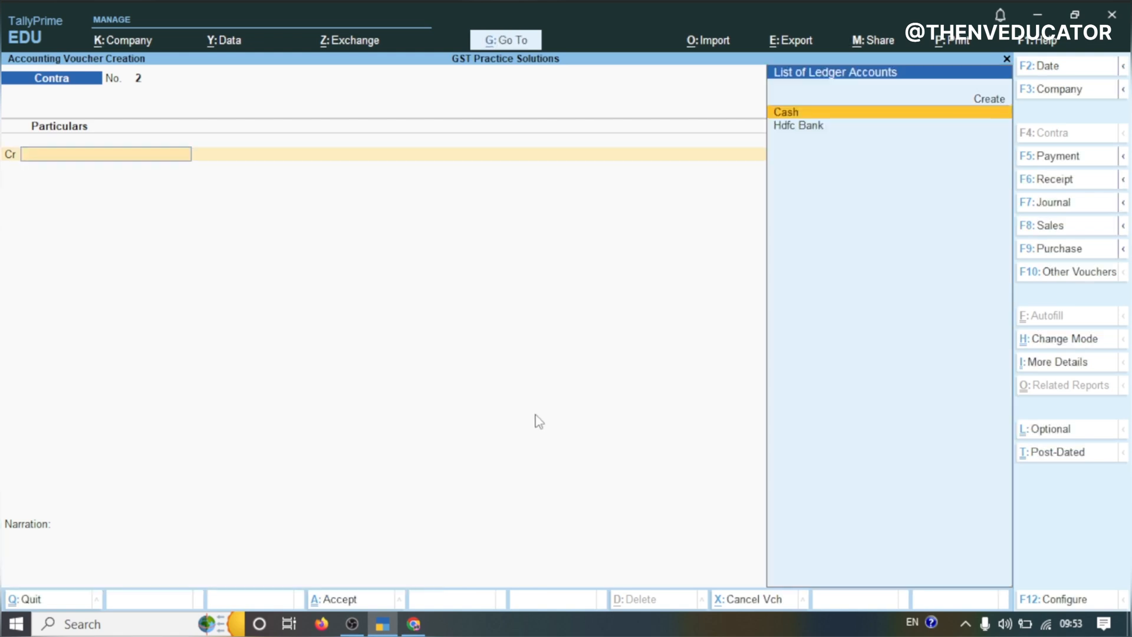
Switch to the practice sheet and copy the supplier name Shree Distributors from transaction 3
left_click(413, 623)
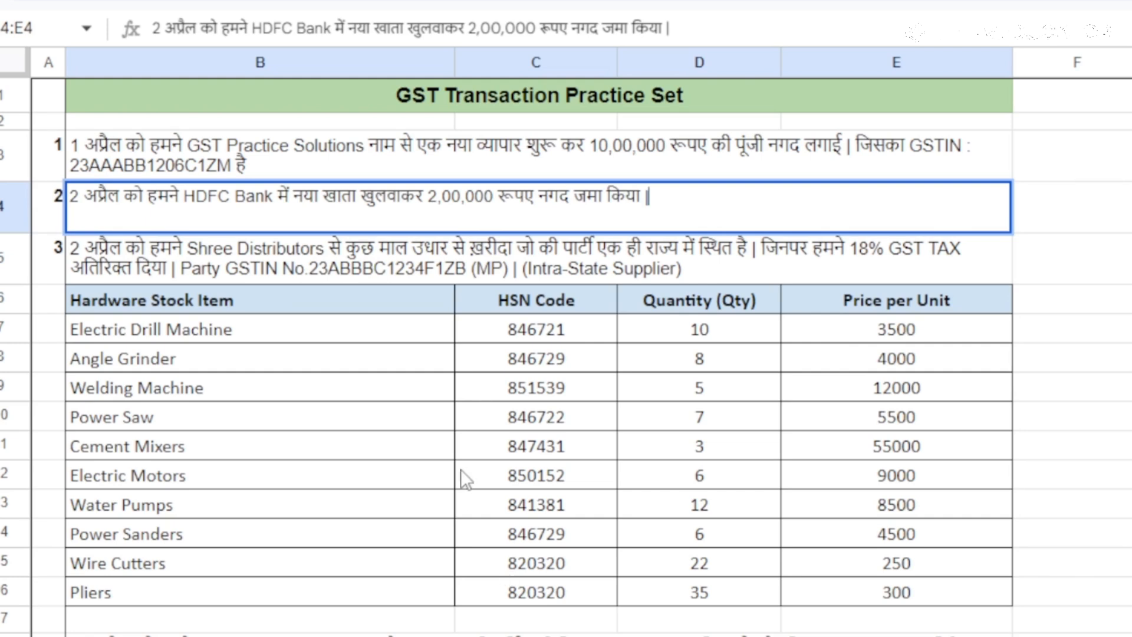
left_click(358, 271)
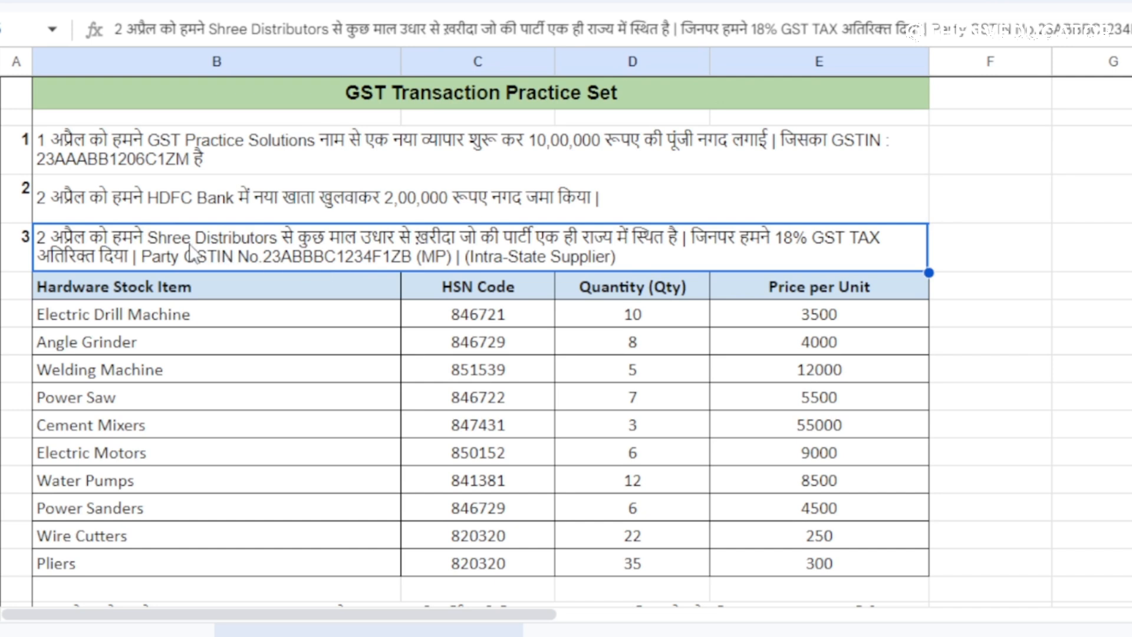
double_click(173, 233)
left_click_drag(144, 236, 273, 241)
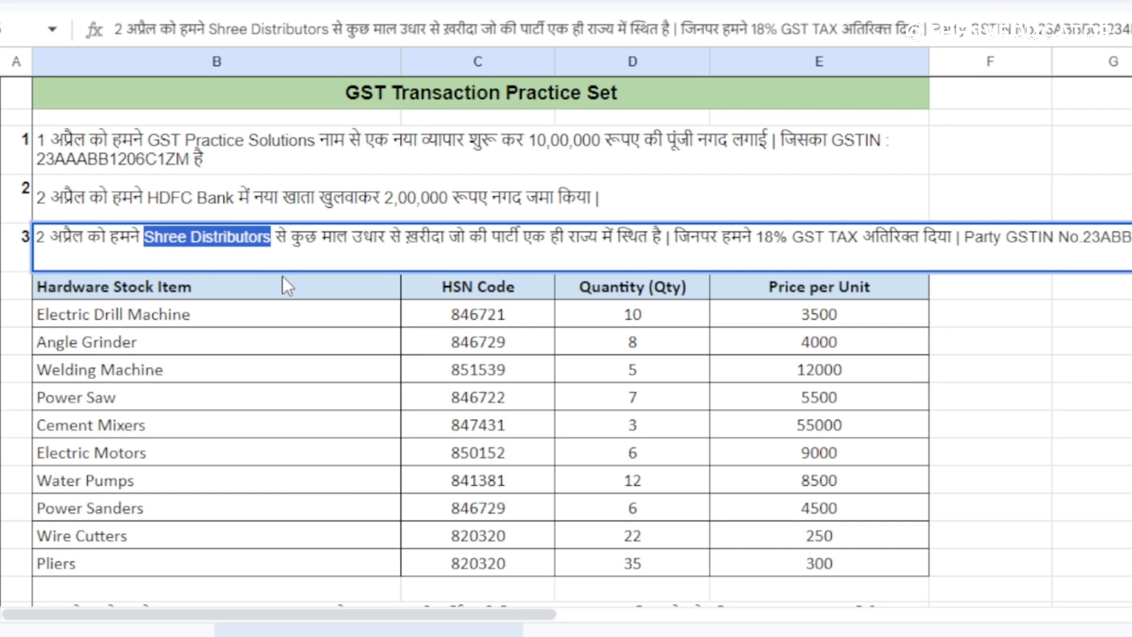
left_click(308, 260)
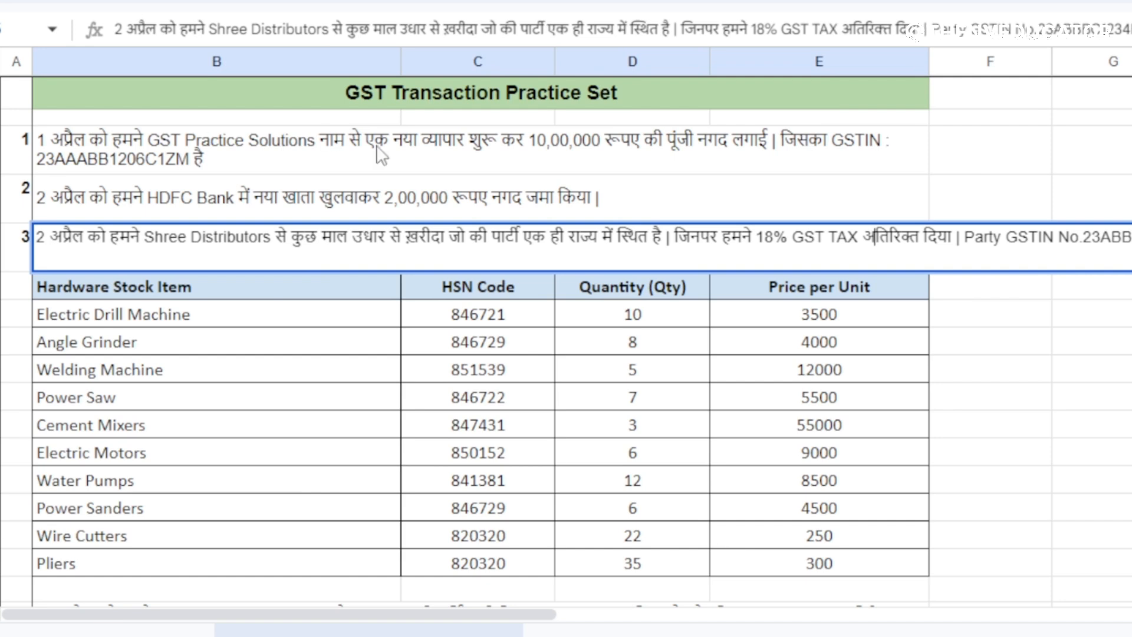
Switch back and start a purchase voucher with supplier invoice number abc12 dated 2-Apr-24
left_click(382, 623)
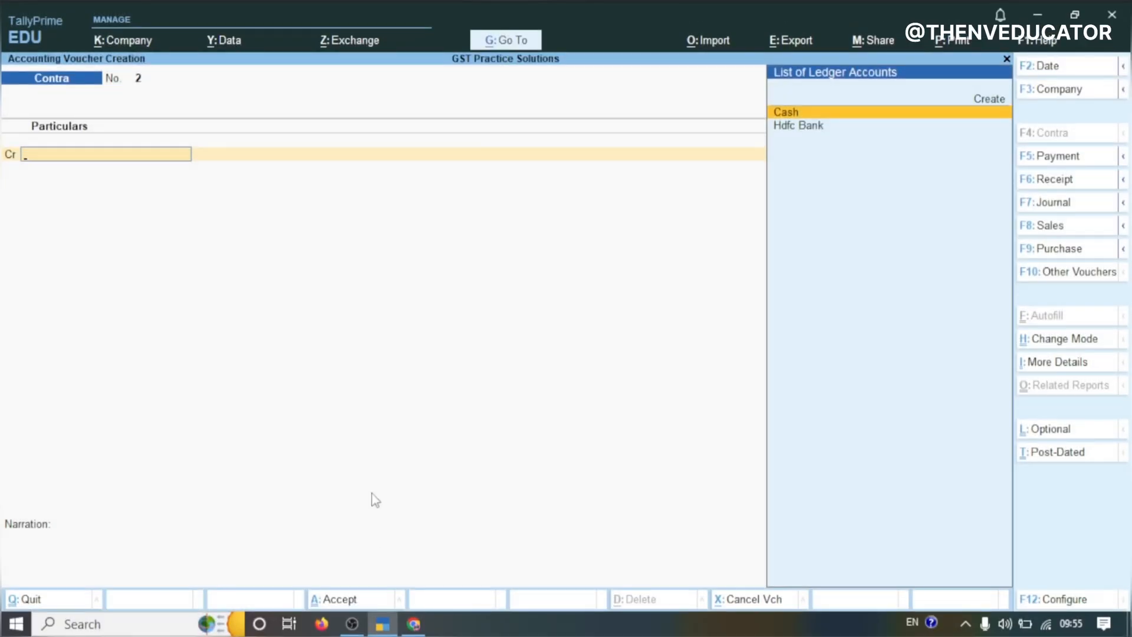
key("F9")
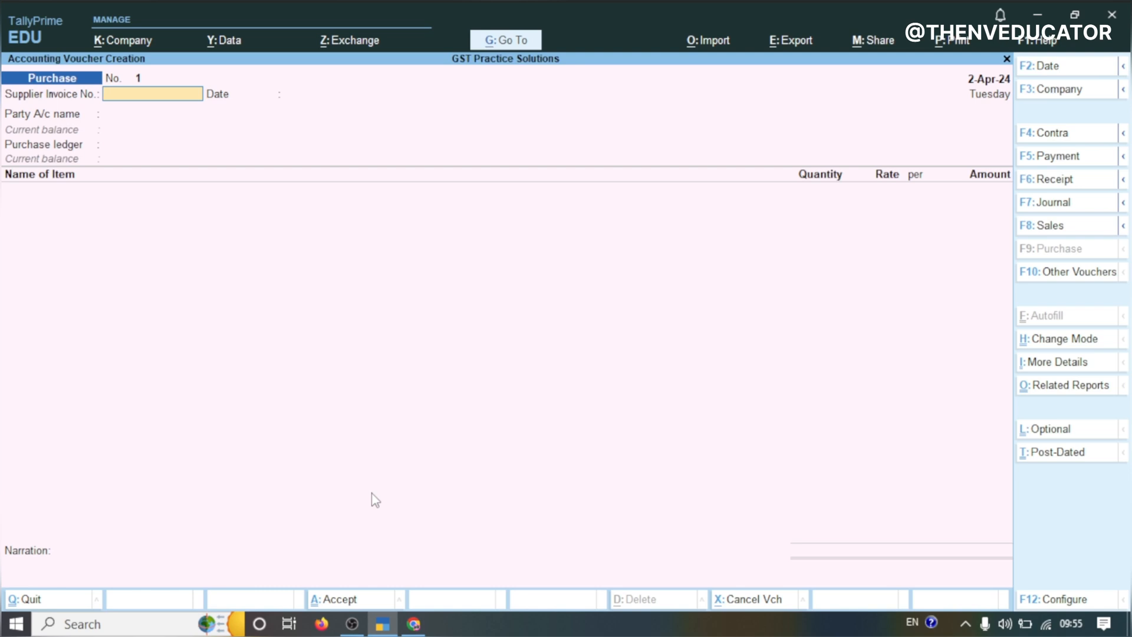
type("bc12")
key("Return")
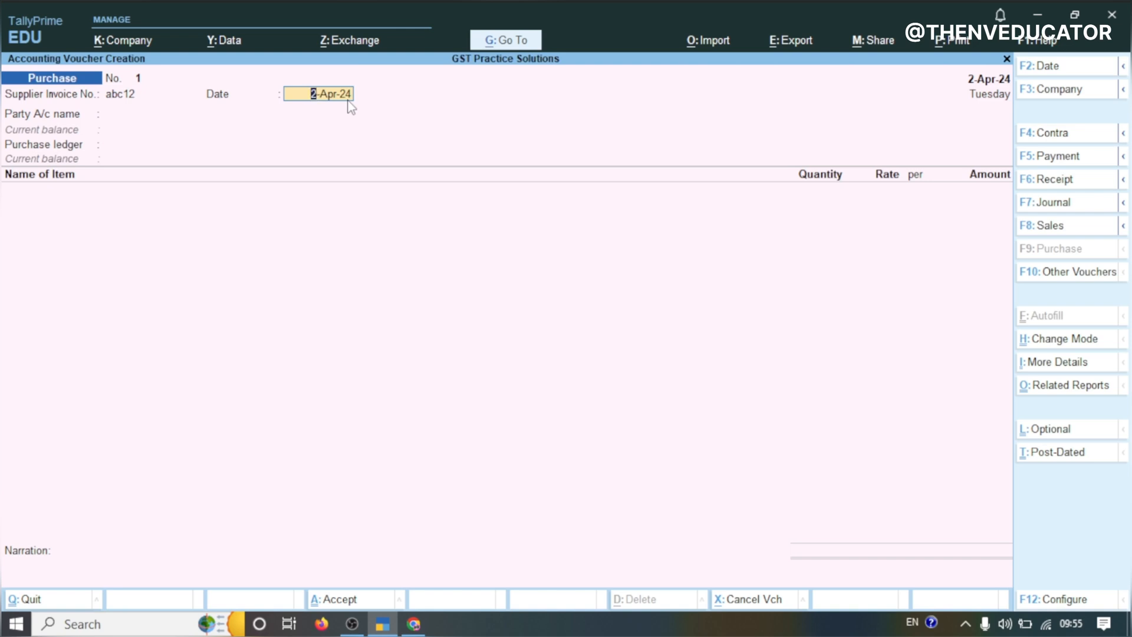
key("Return")
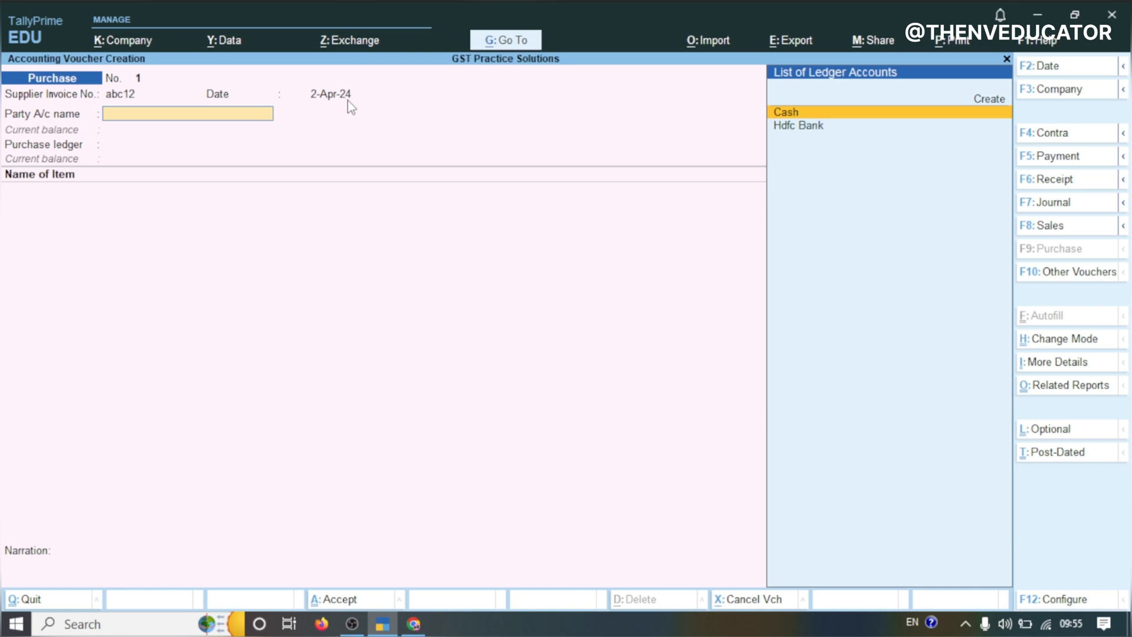
Create a party ledger named Shree Distributors under Sundry Creditors from the purchase voucher
key("Up")
key("Return")
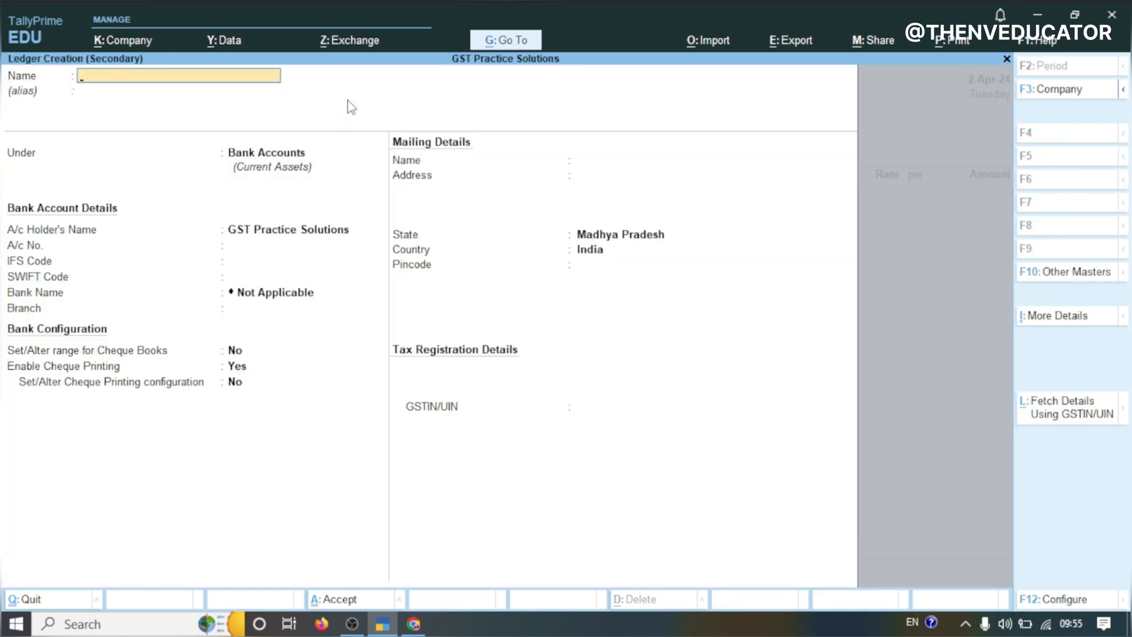
key("ctrl+alt+v")
key("Return")
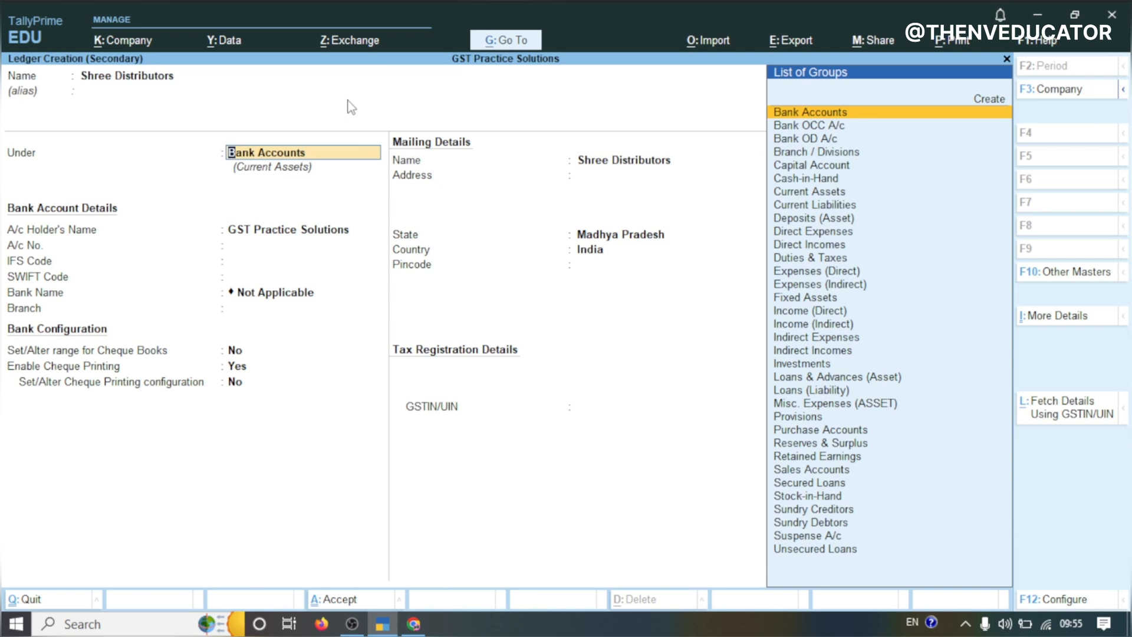
type("Cre")
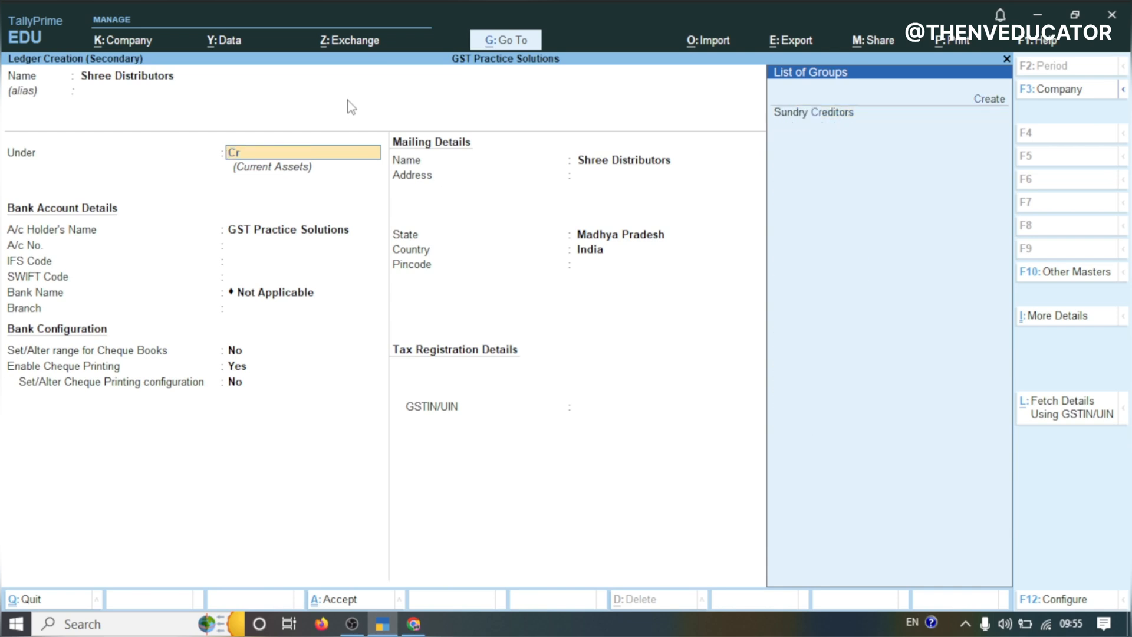
left_click(815, 113)
key("Return")
key("Return")
key("Return")
Paste the party GSTIN 23ABBBC1234F1ZB into the ledger and save it
key("Return")
key("Return")
key("Return")
key("Return")
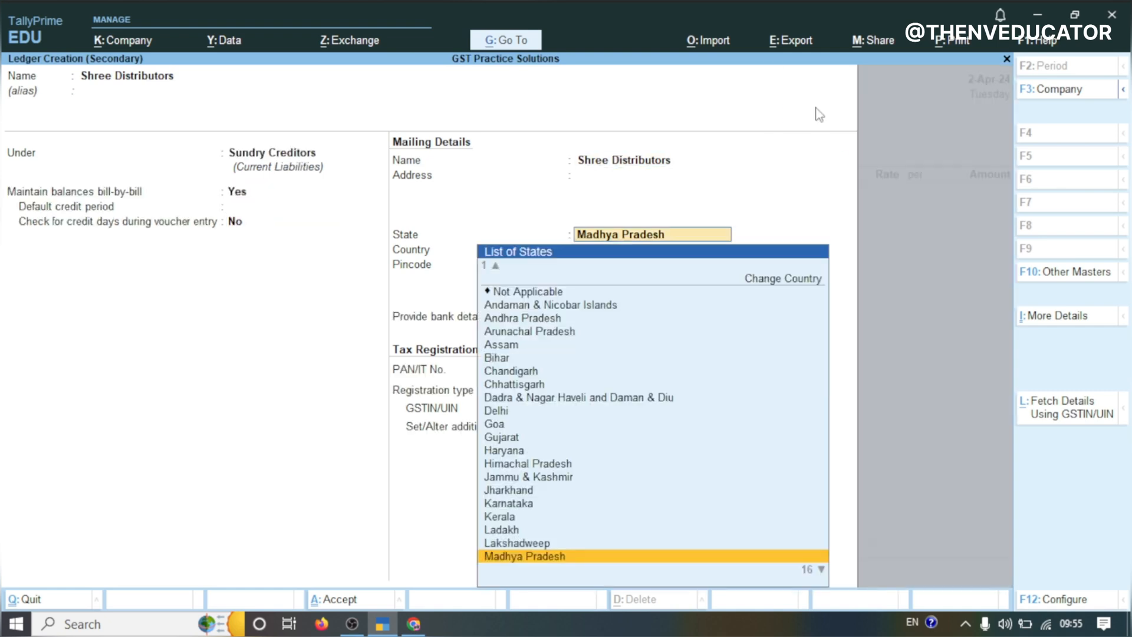
key("Return")
key("Return")
key("Return")
key("Return")
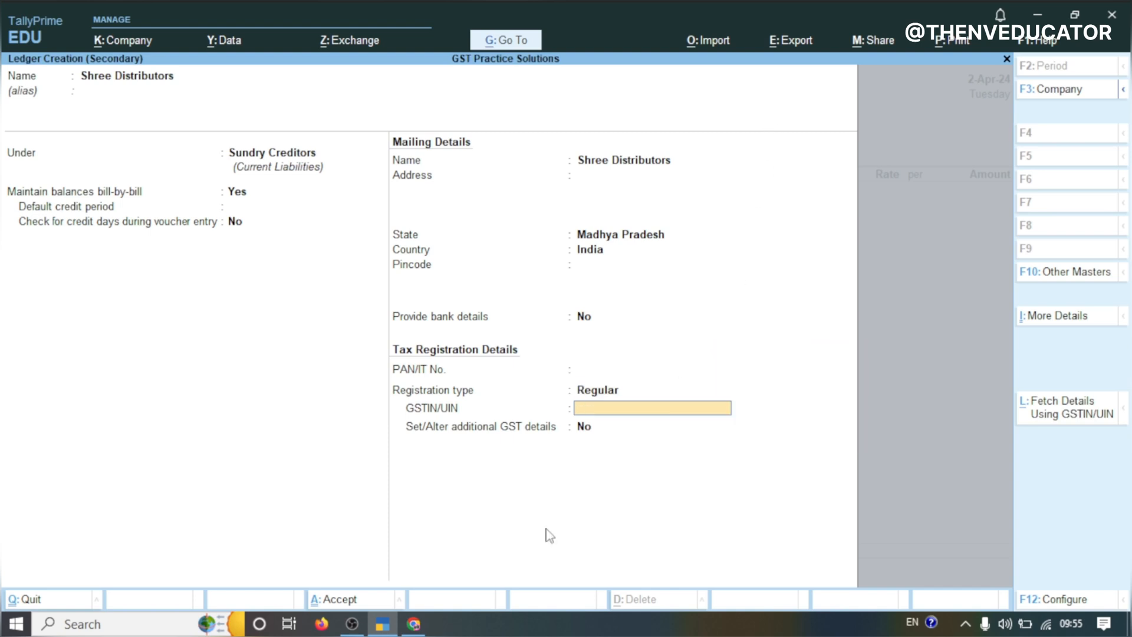
type("23ABBBC1234F1ZB")
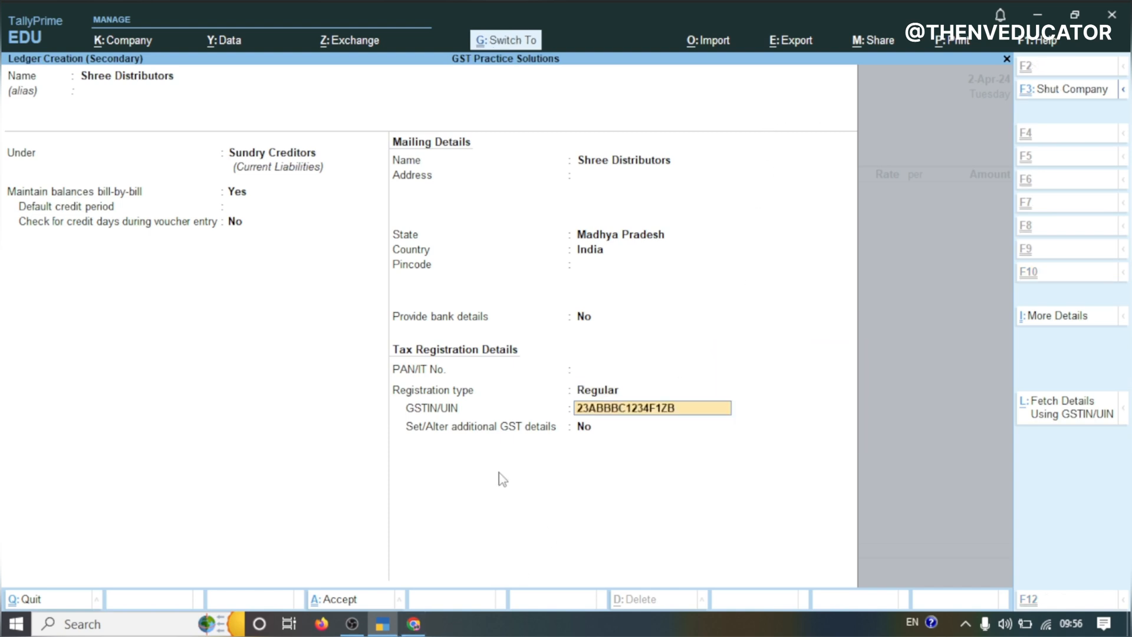
key("Return")
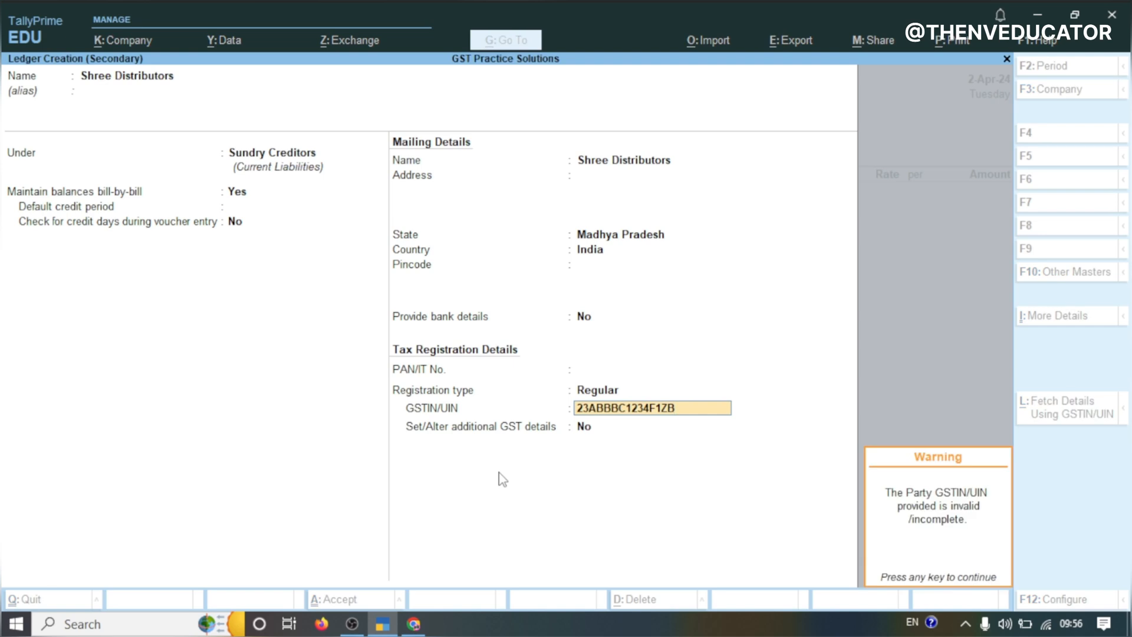
key("Return")
key("Return")
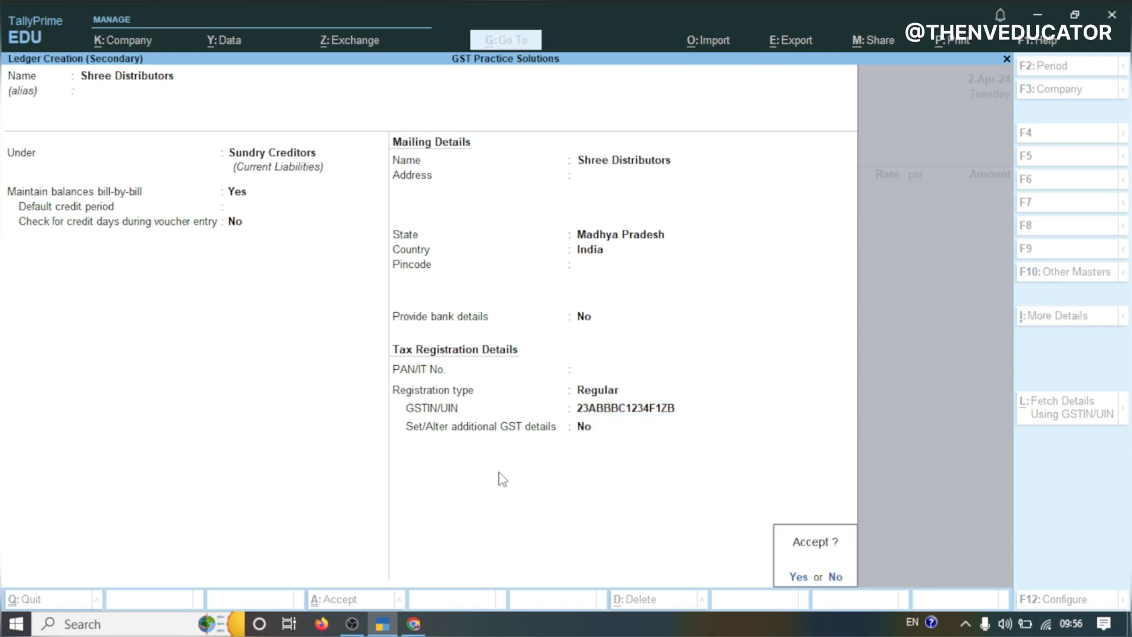
key("y")
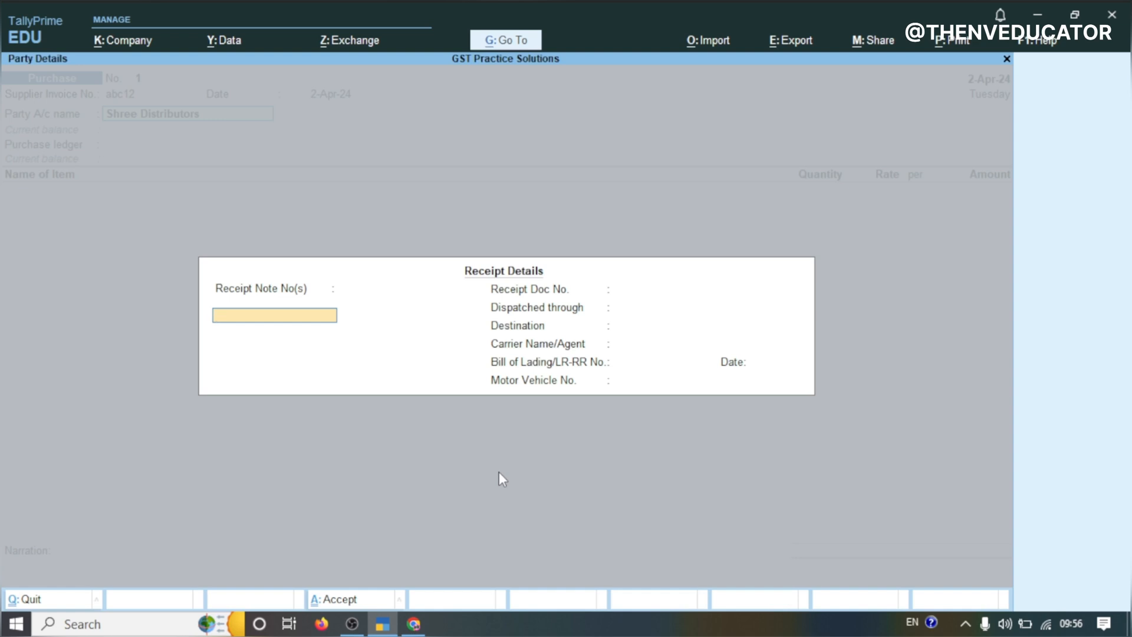
Skip the receipt details and keep Madhya Pradesh as the place of supply
key("Return")
key("Return")
key("Return")
key("Return")
key("Return")
key("Return")
key("Return")
key("Return")
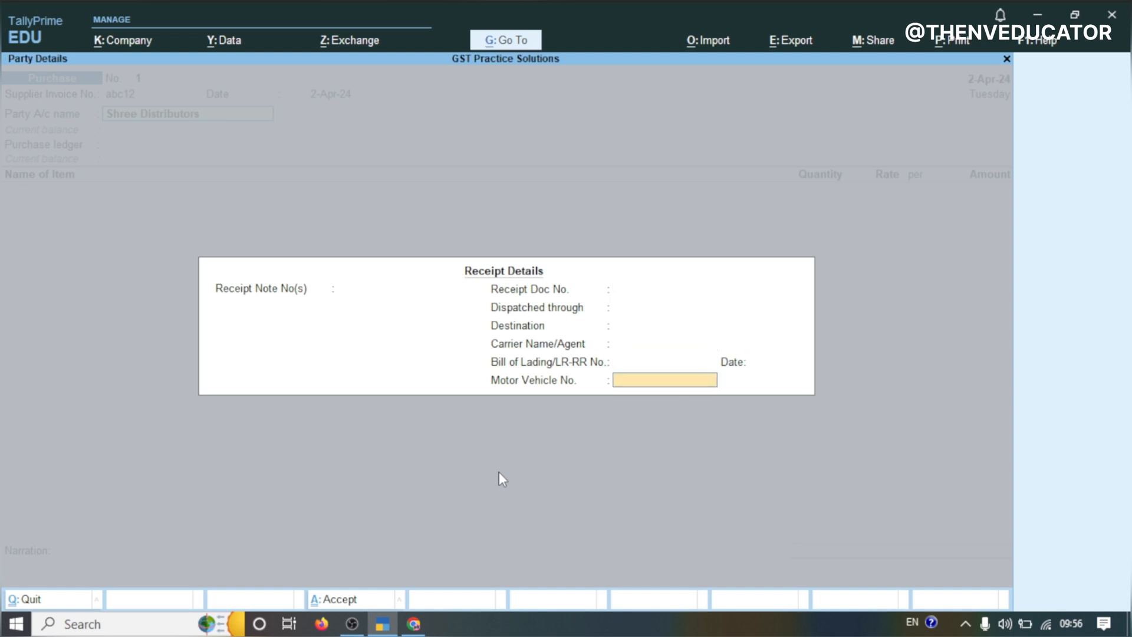
key("Return")
key("Return")
key("Return")
key("Return")
key("Return")
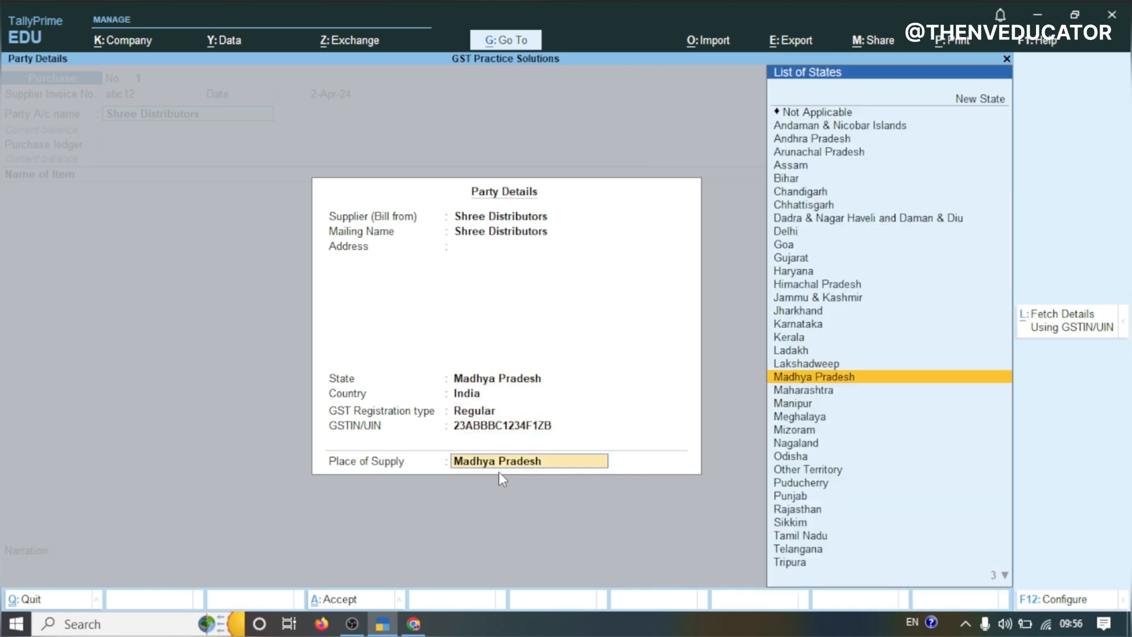
key("Return")
Reselect Shree Distributors as the party and confirm its party details to reach the purchase ledger
left_click(140, 116)
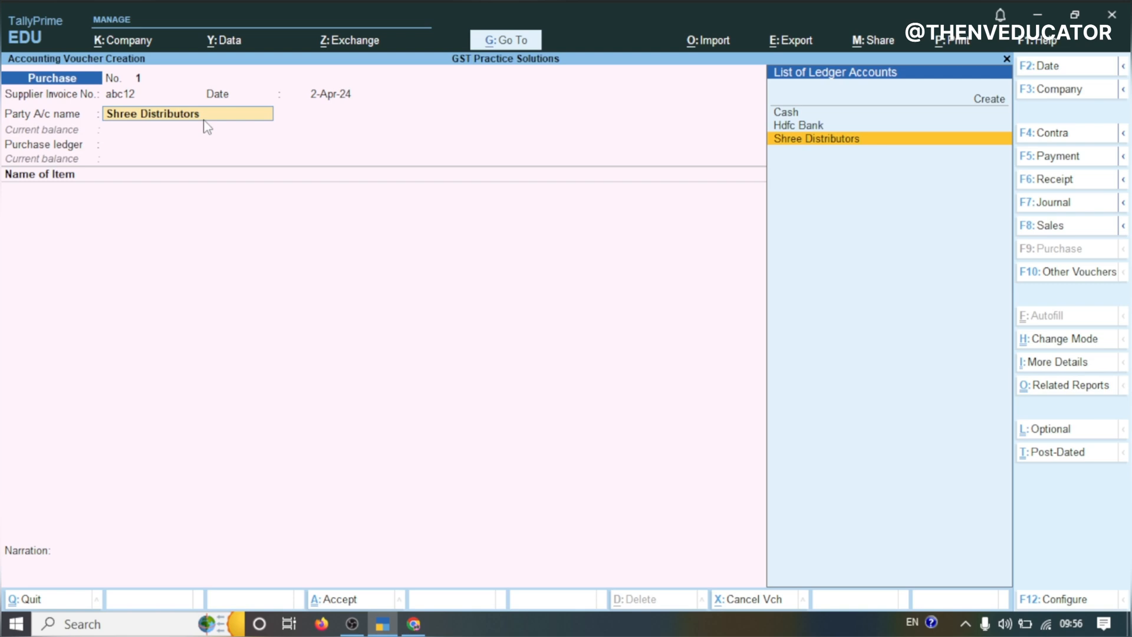
key("Return")
key("Return")
key("Return")
key("Return")
key("Return")
key("Return")
key("Return")
key("Return")
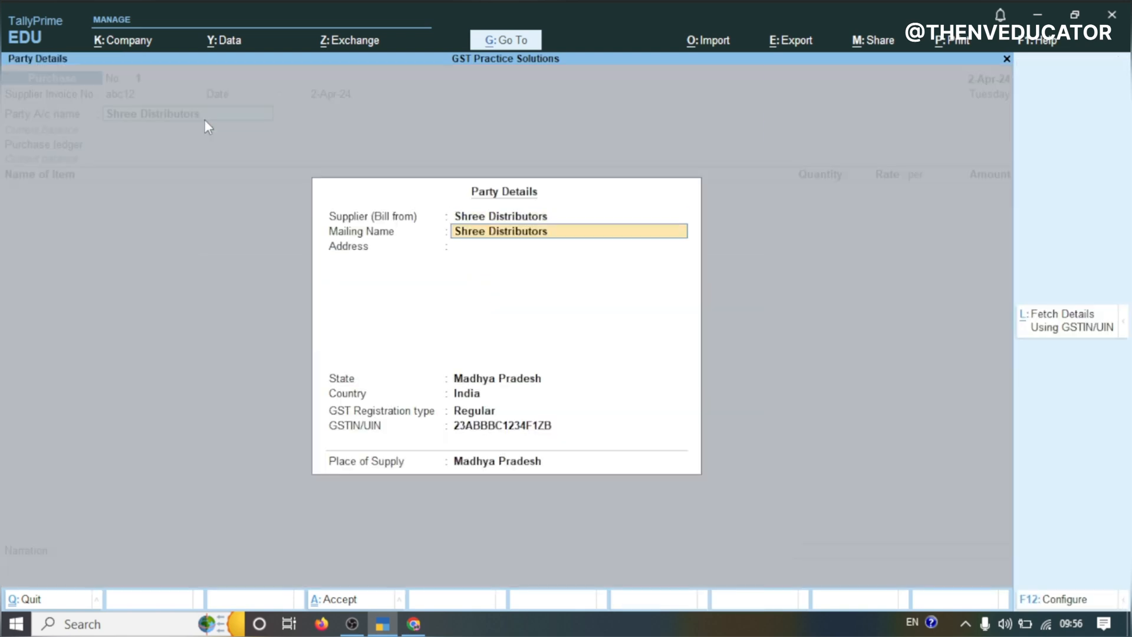
key("Return")
key("Return")
key("Return")
key("Return")
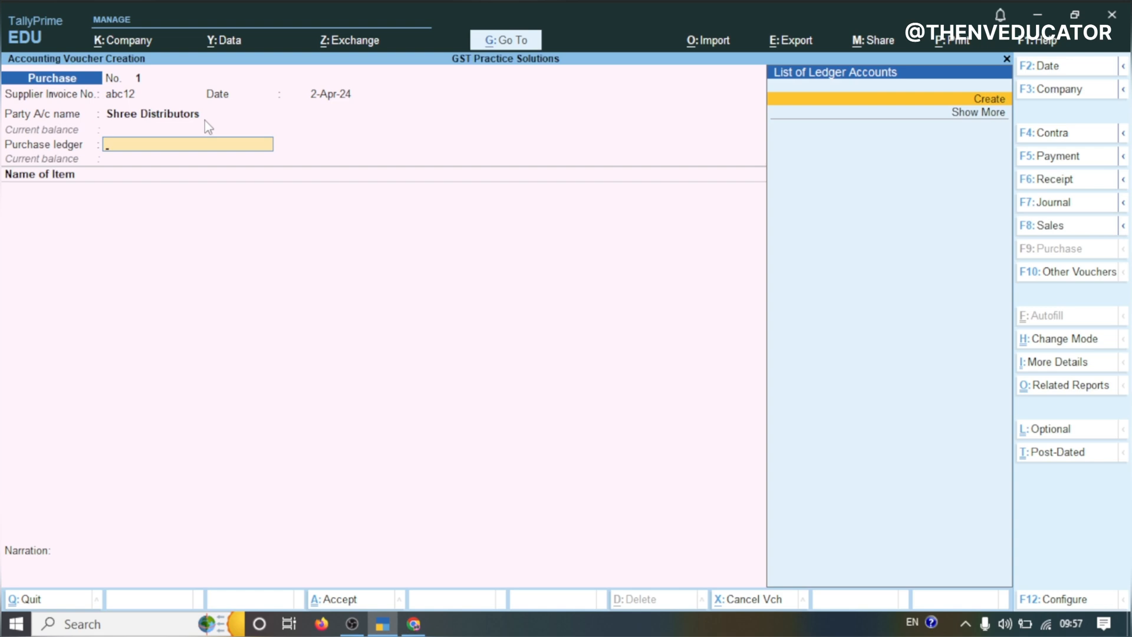
Create a new purchase ledger from the voucher and name it Purchase 18%
key("Return")
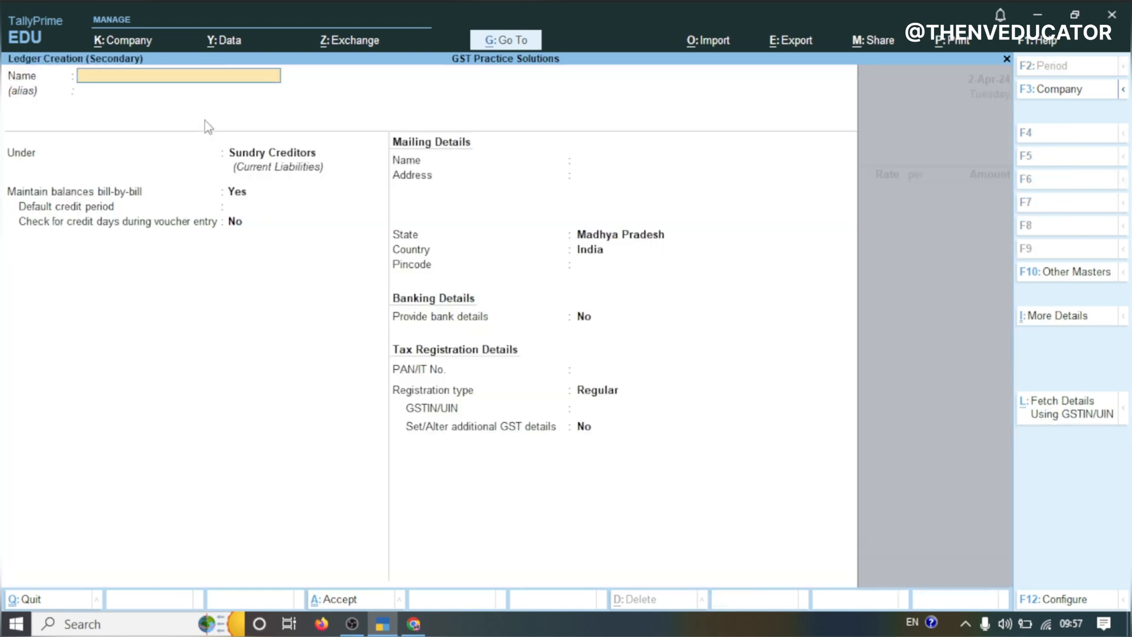
type("Pu")
type("rchase")
type(" A/c")
key("Delete")
key("Delete")
key("Delete")
type("18%")
key("Return")
key("Return")
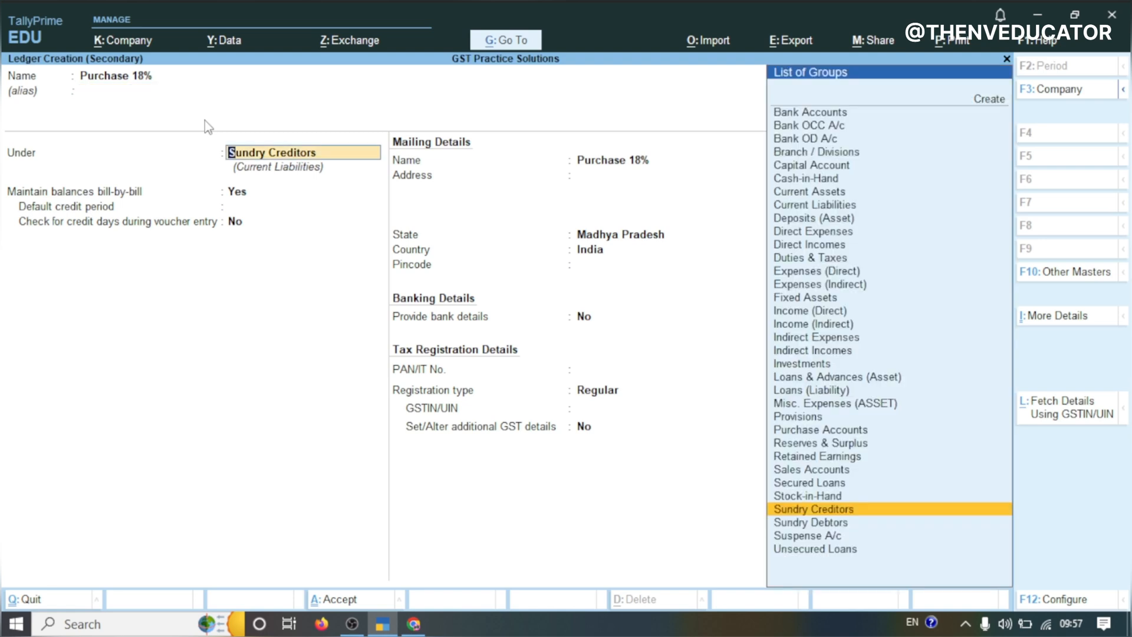
type("Pu")
Place the Purchase 18% ledger under Purchase Accounts, keeping the default ledger type and statutory settings
key("Return")
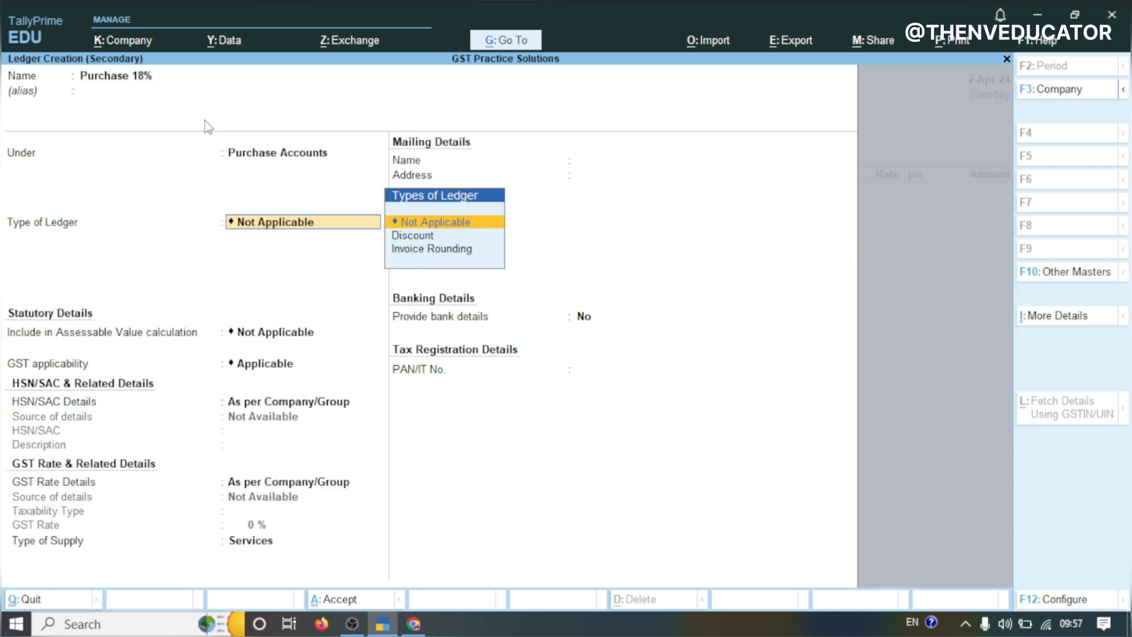
key("Return")
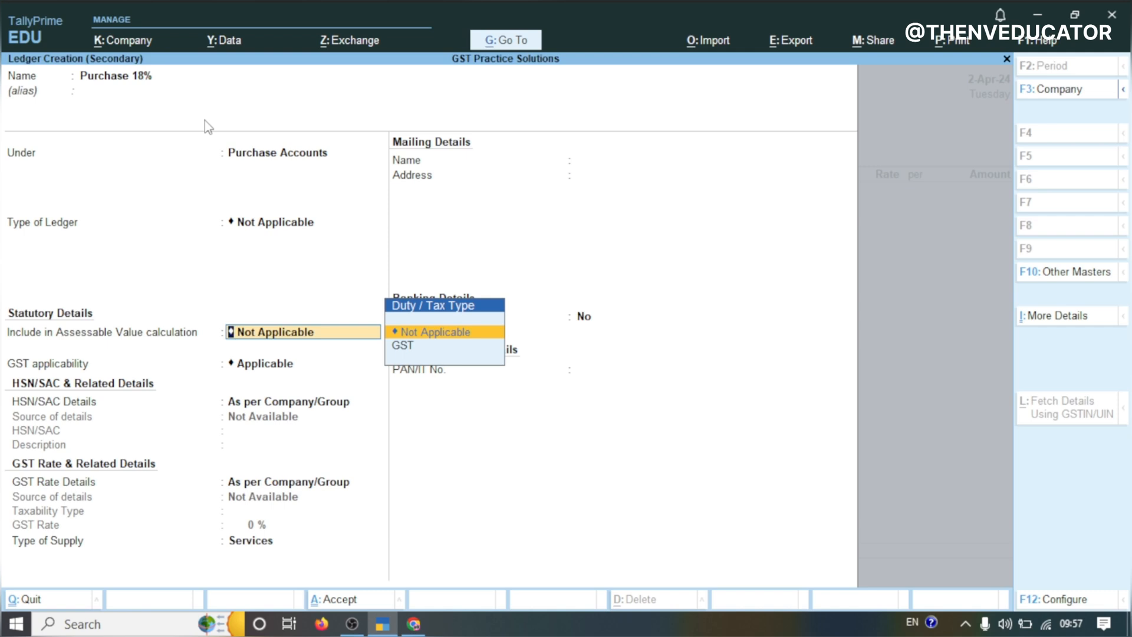
key("Return")
key("Return")
key("Return")
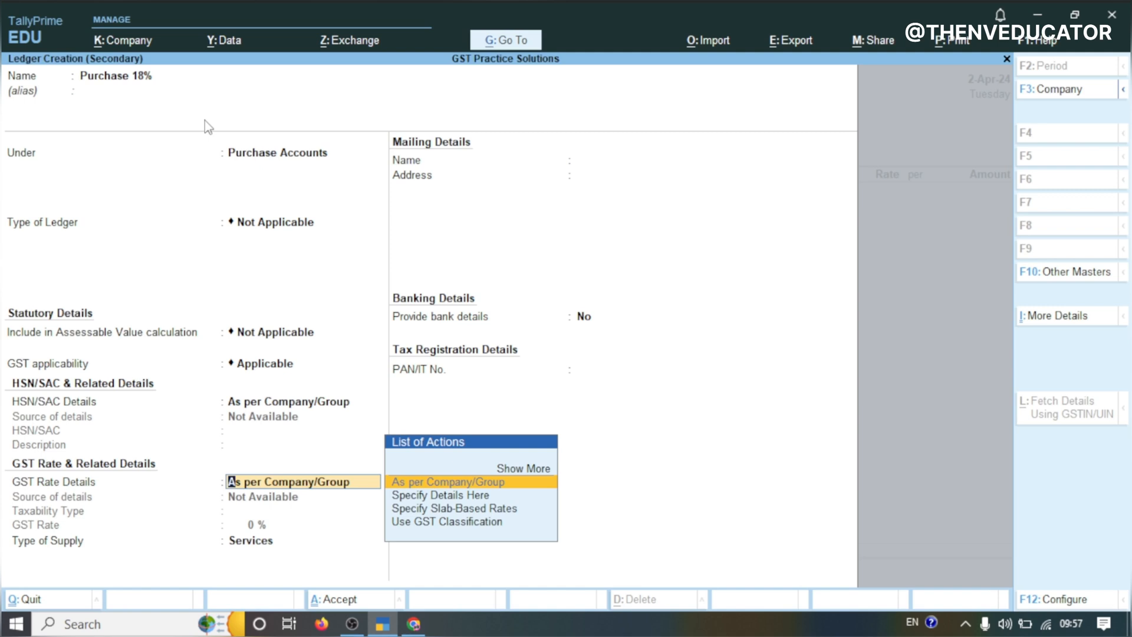
Specify the ledger's GST rate details here as Taxable at 18% with supply type Goods, and save the ledger
left_click(414, 498)
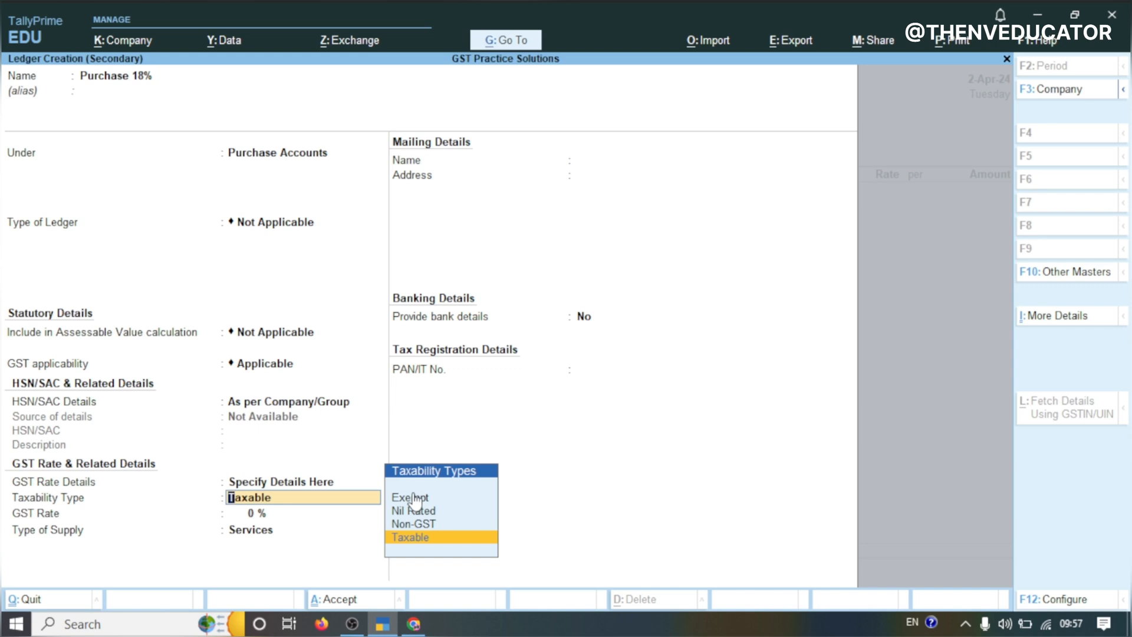
key("Return")
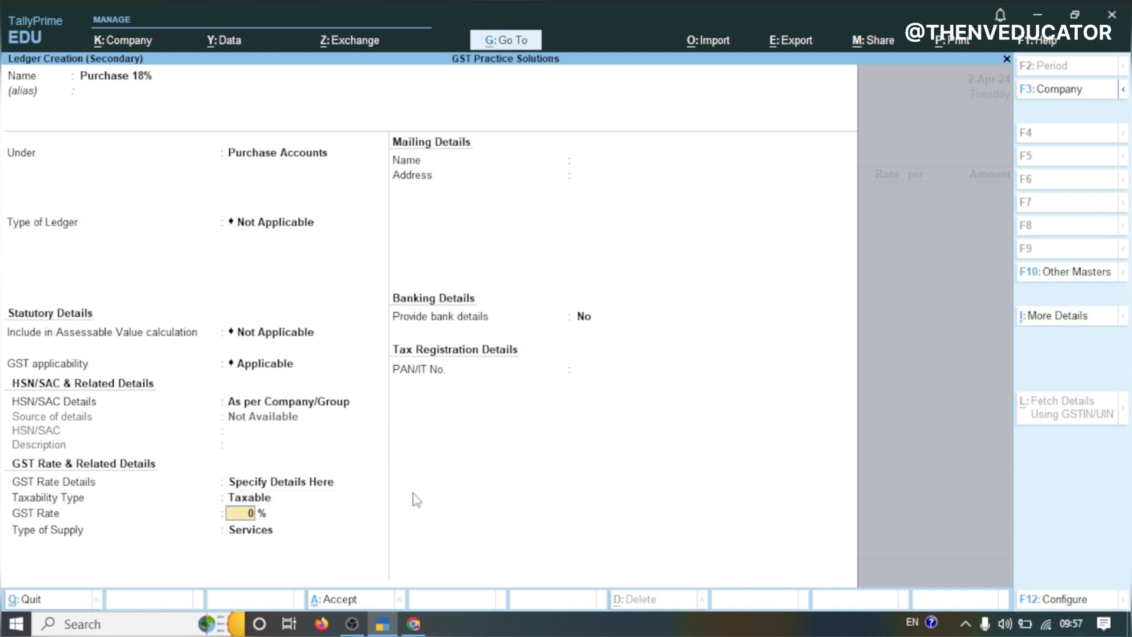
type("18")
key("Return")
key("Up")
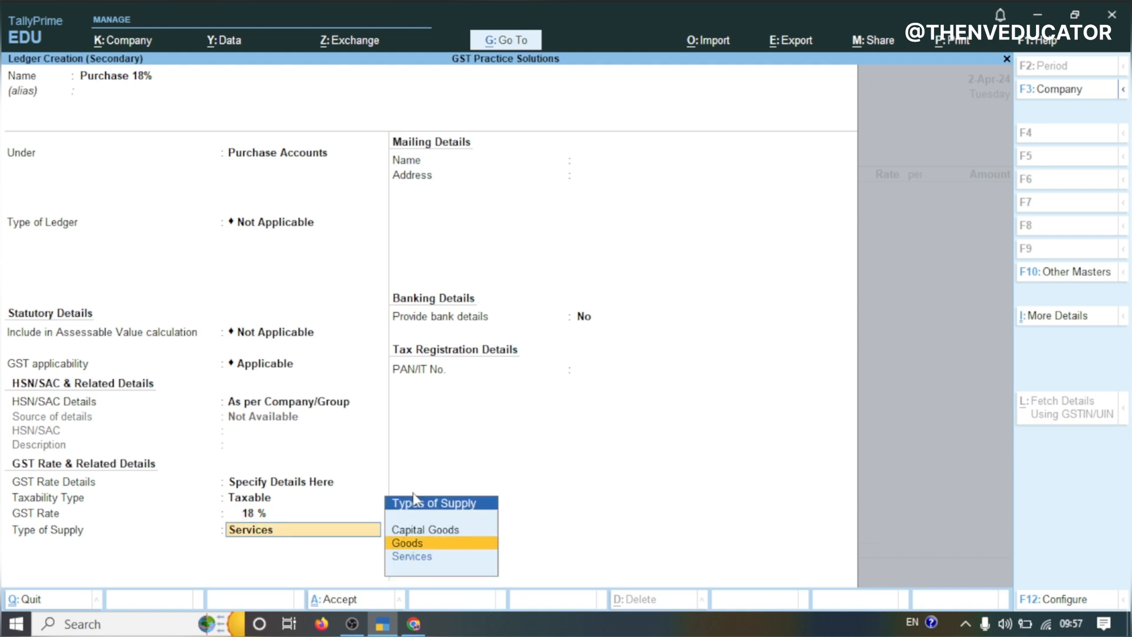
key("Return")
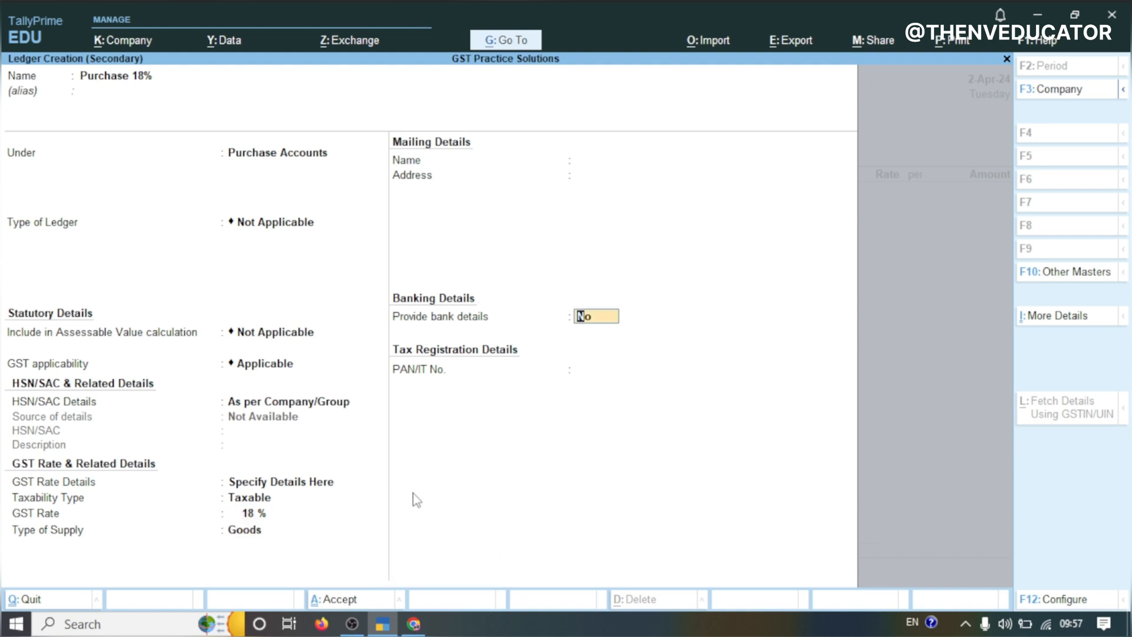
key("Return")
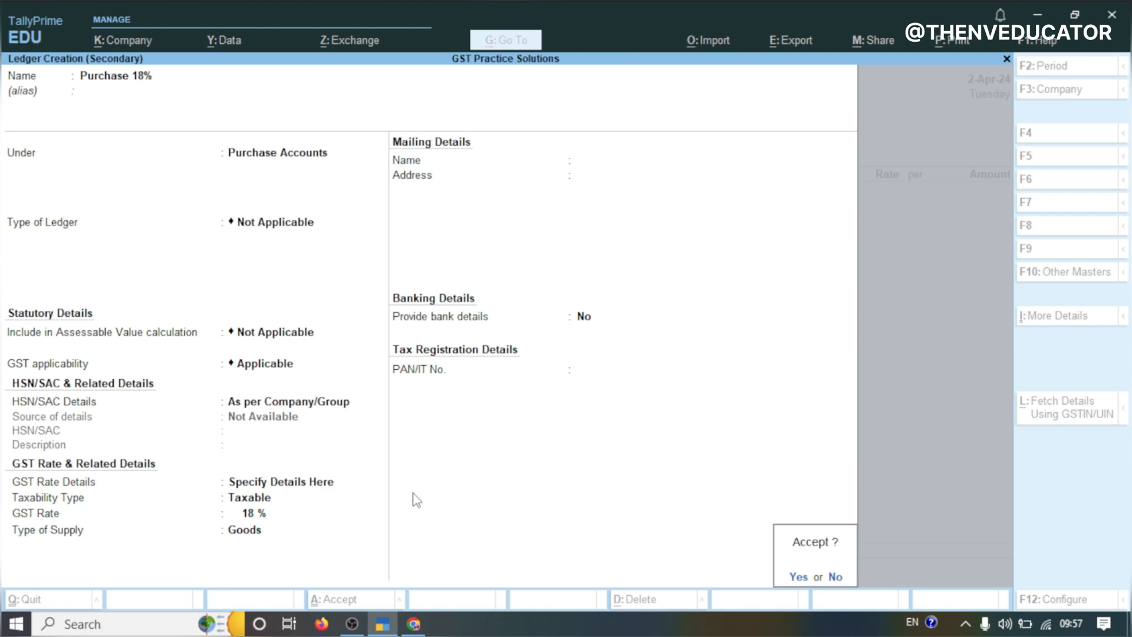
key("Return")
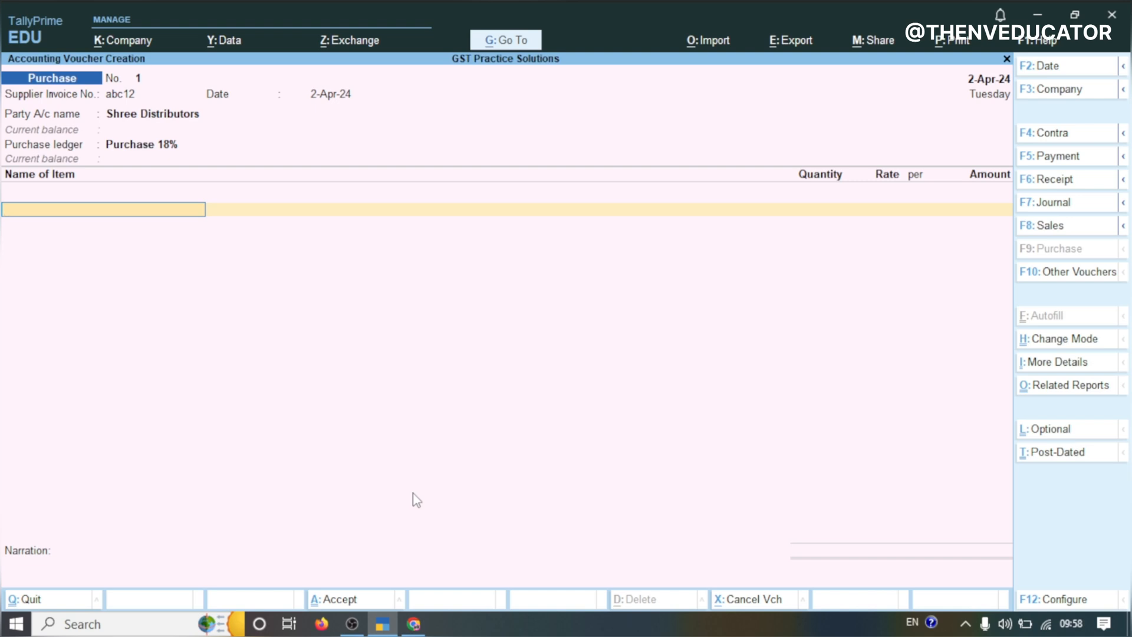
Copy Electric Drill Machine from the practice sheet and paste it as the name of a new stock item
mouse_move(413, 623)
mouse_move(420, 585)
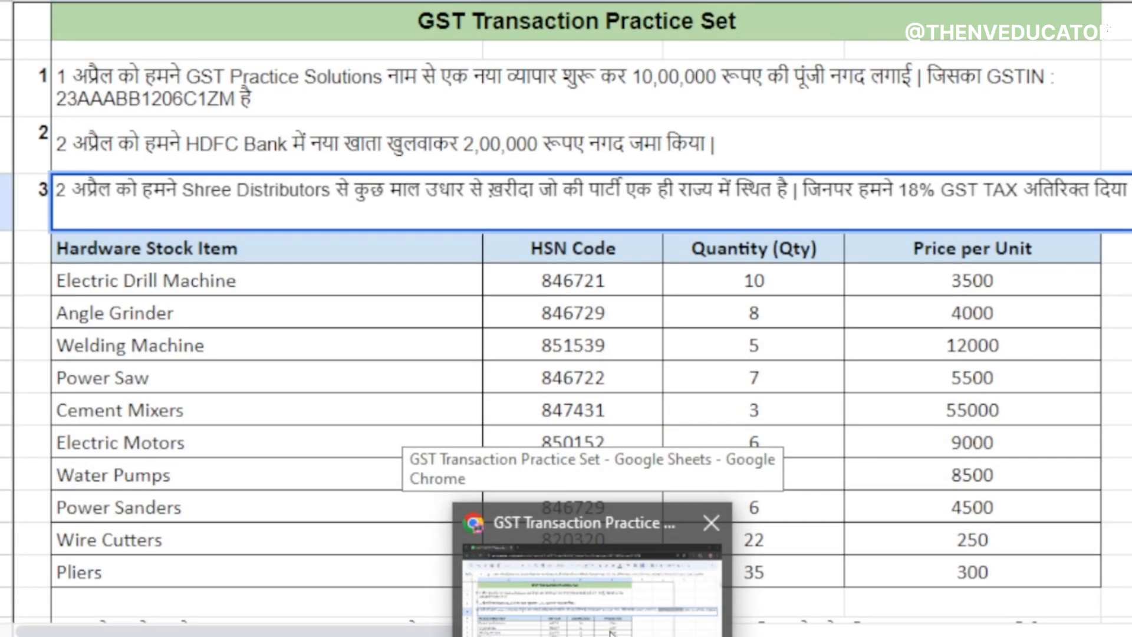
left_click(426, 597)
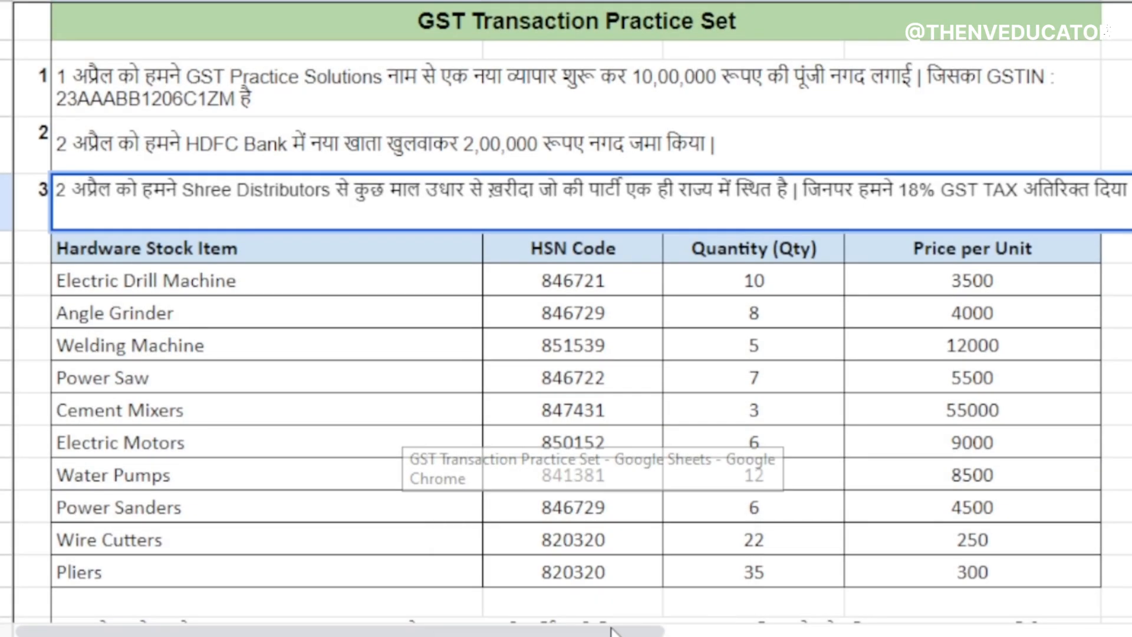
left_click(179, 281)
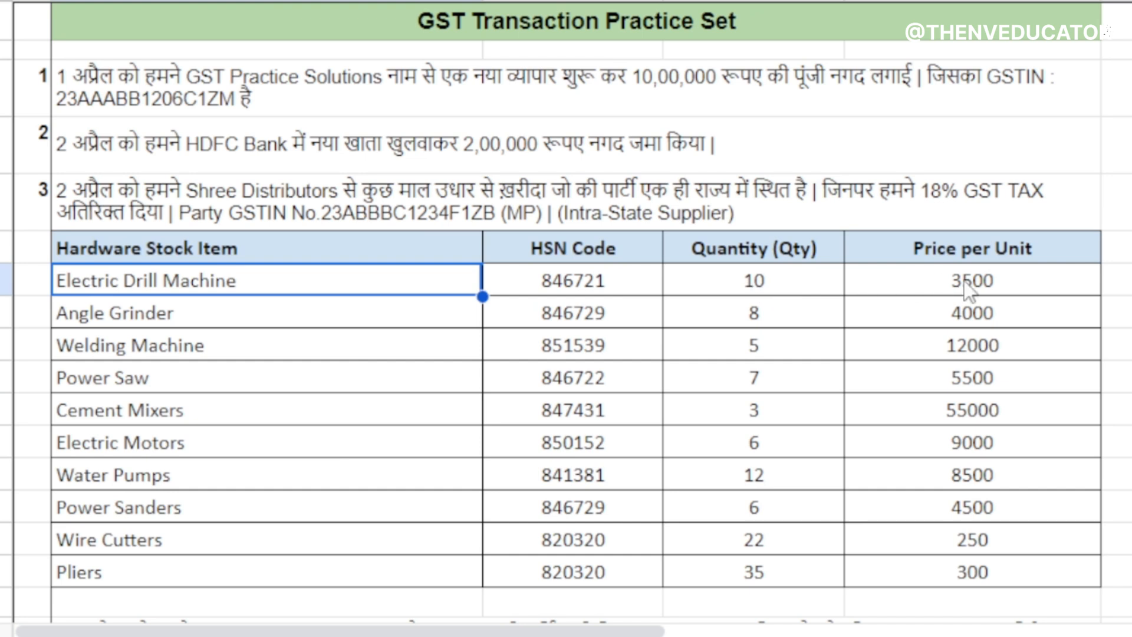
triple_click(207, 285)
key("ctrl+a")
key("ctrl+c")
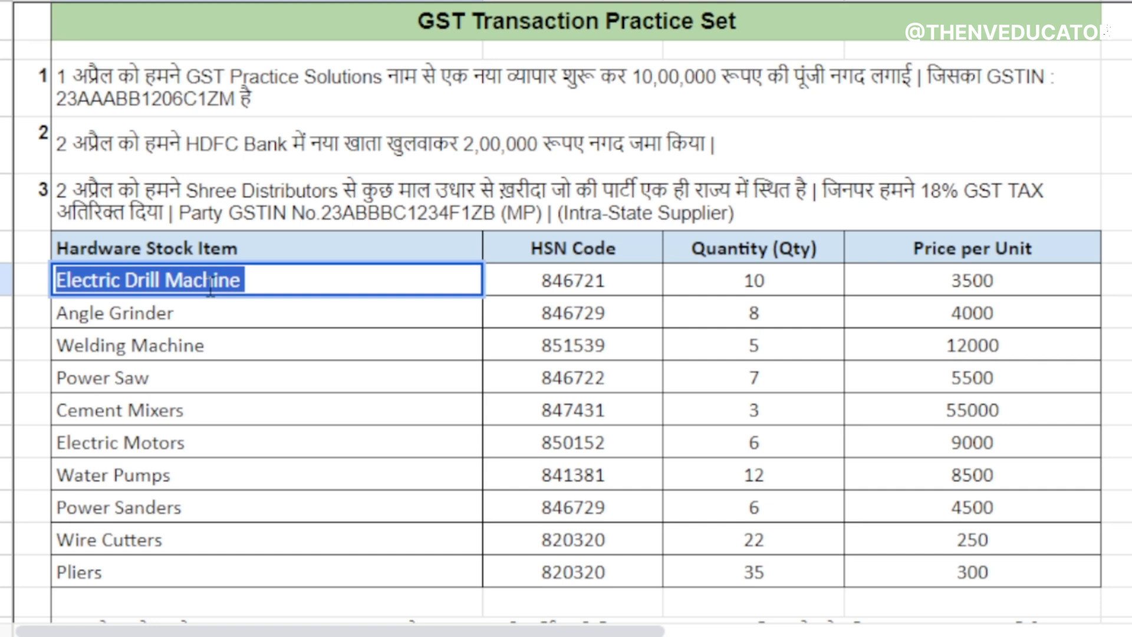
left_click(383, 620)
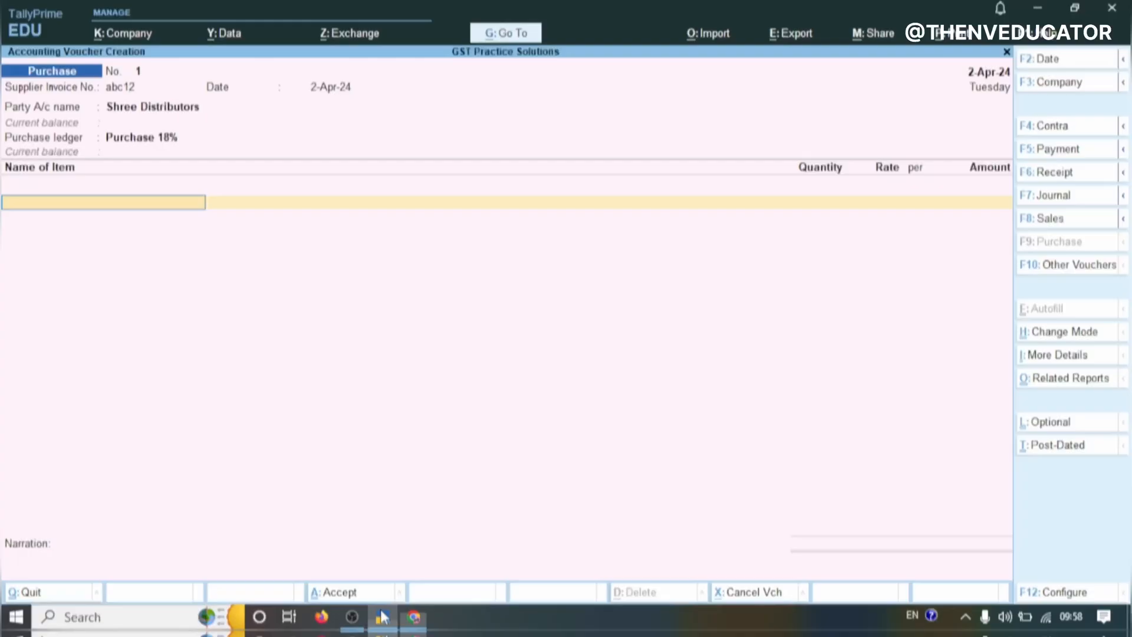
key("alt+c")
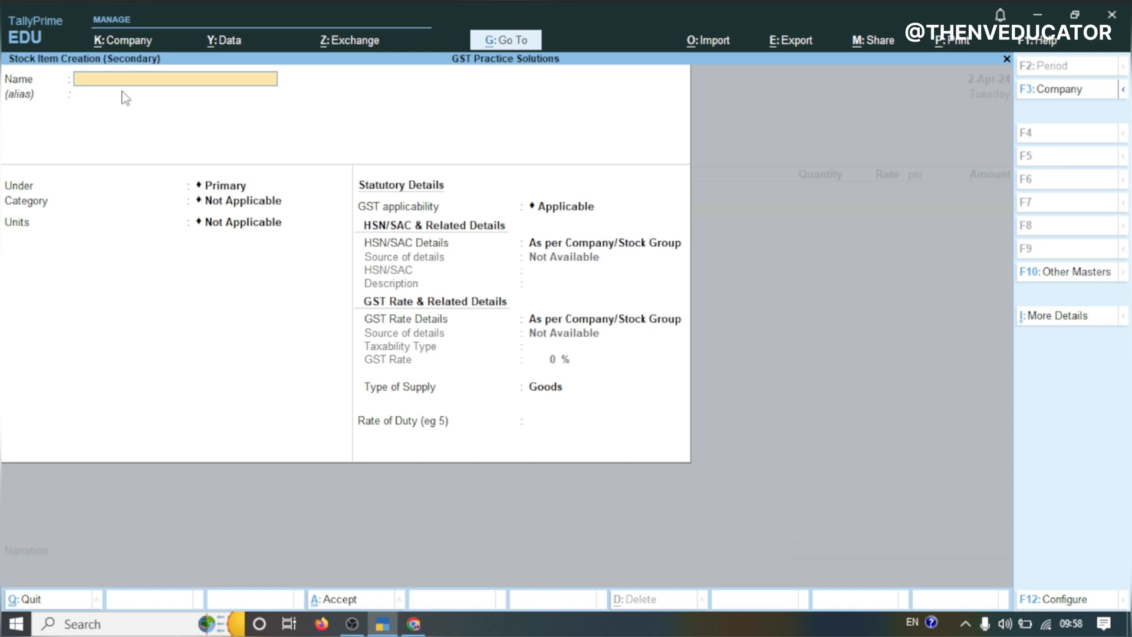
key("ctrl")
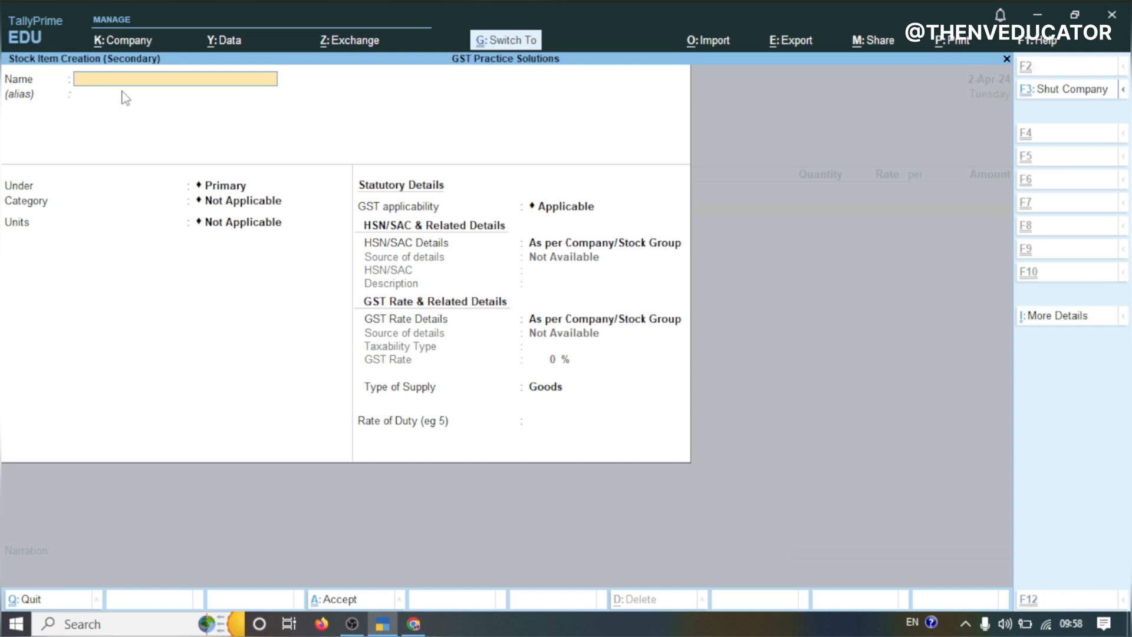
key("ctrl+v")
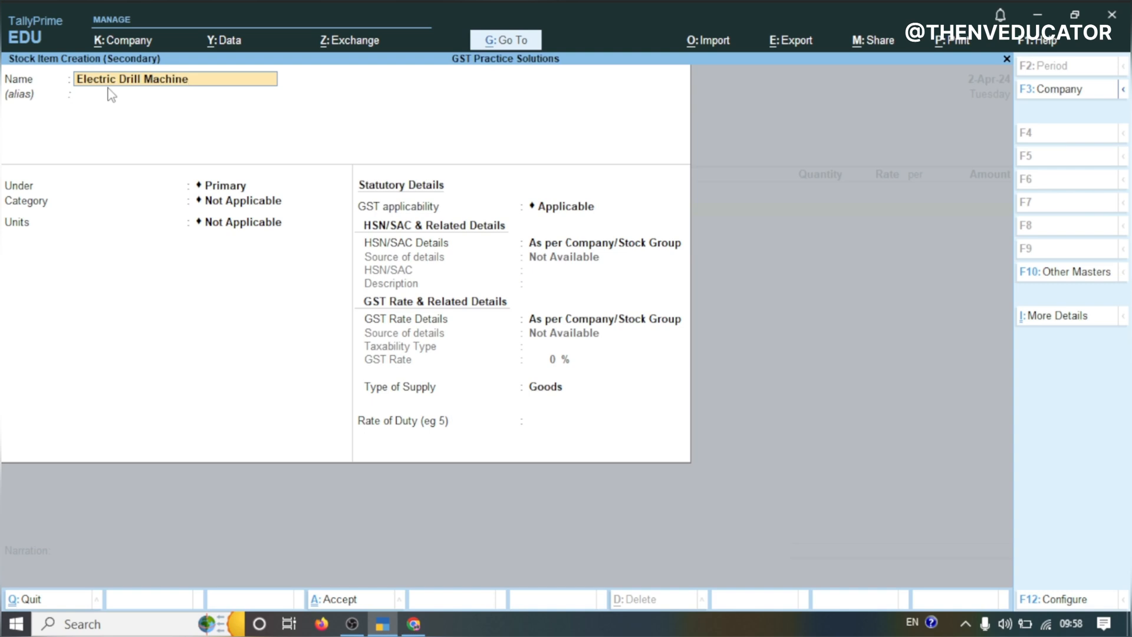
Keep the item under Primary with no category and start creating a new unit with symbol Nos
key("Return")
key("Return")
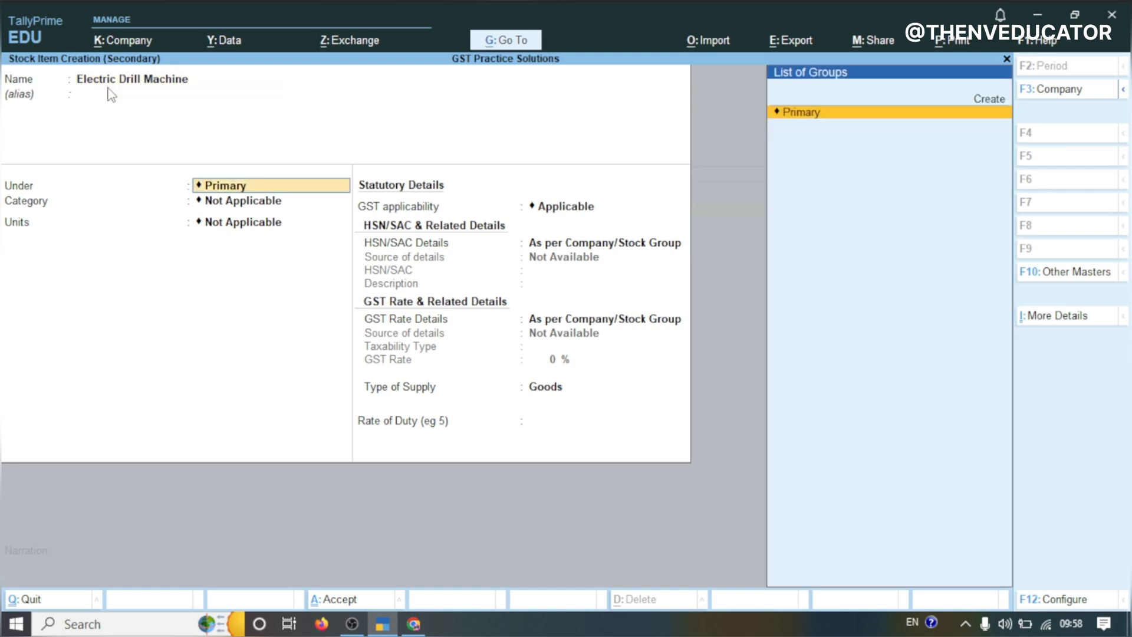
key("Return")
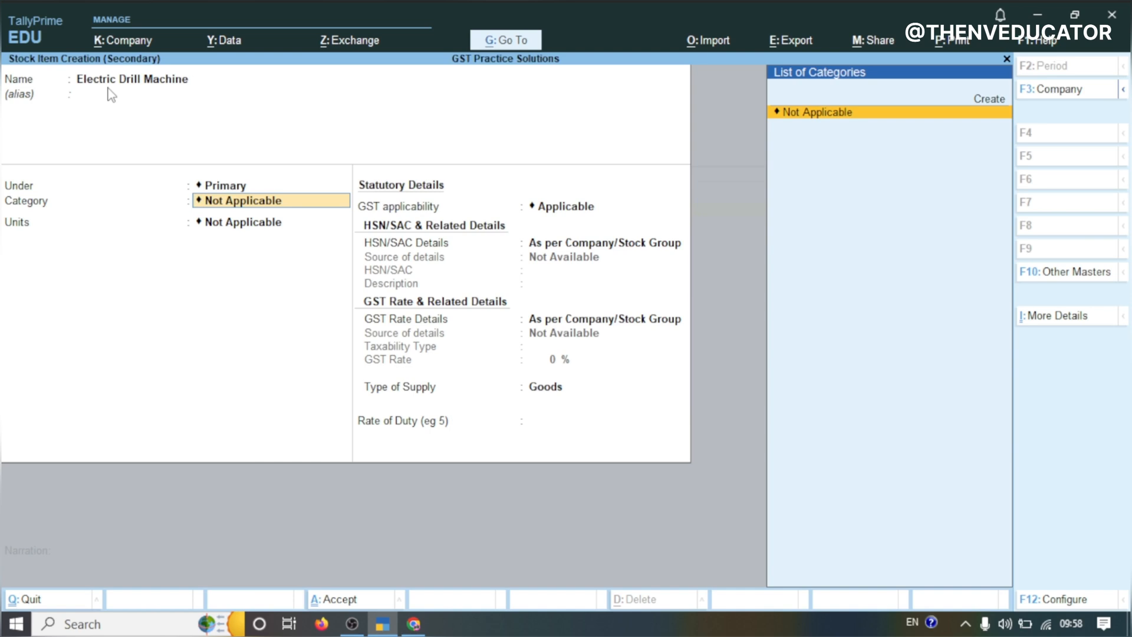
key("Return")
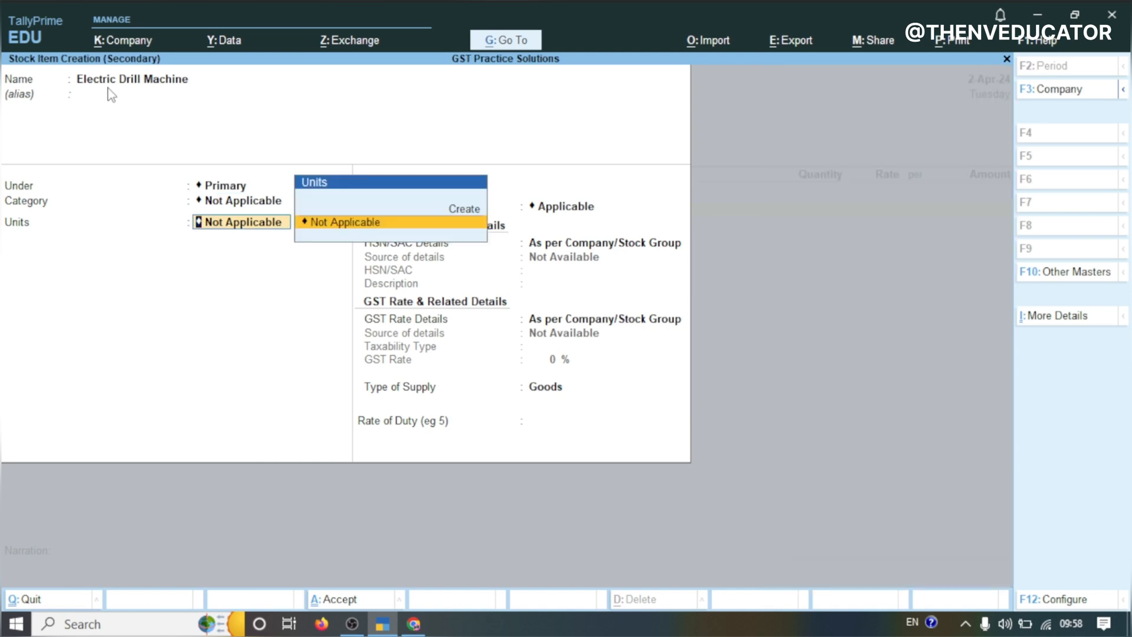
key("Up")
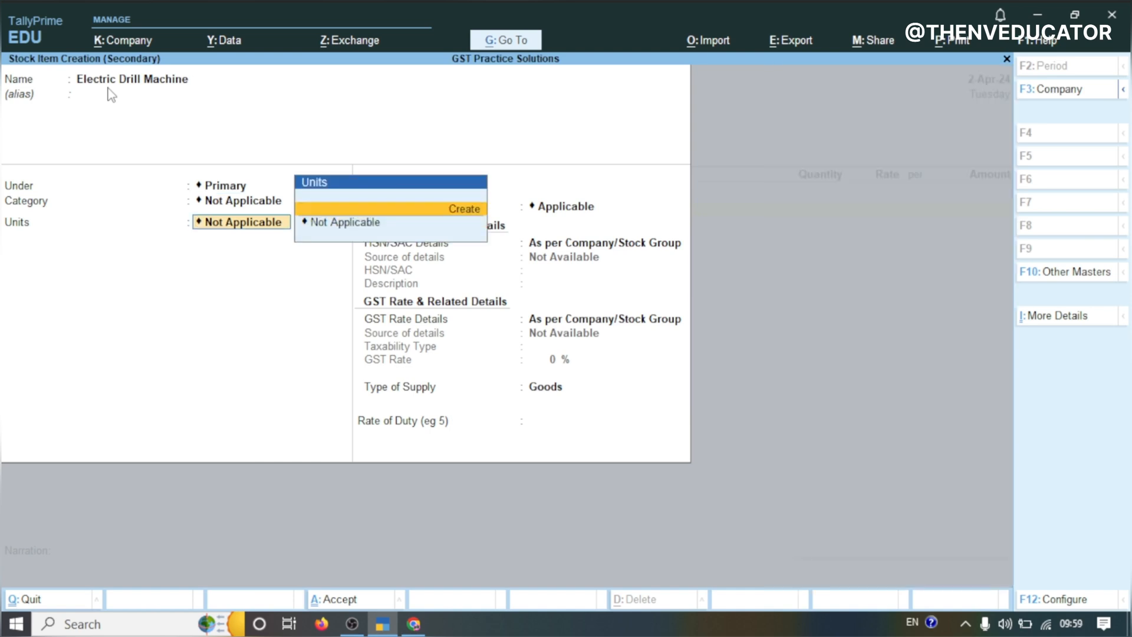
key("Return")
type("Nos")
key("Return")
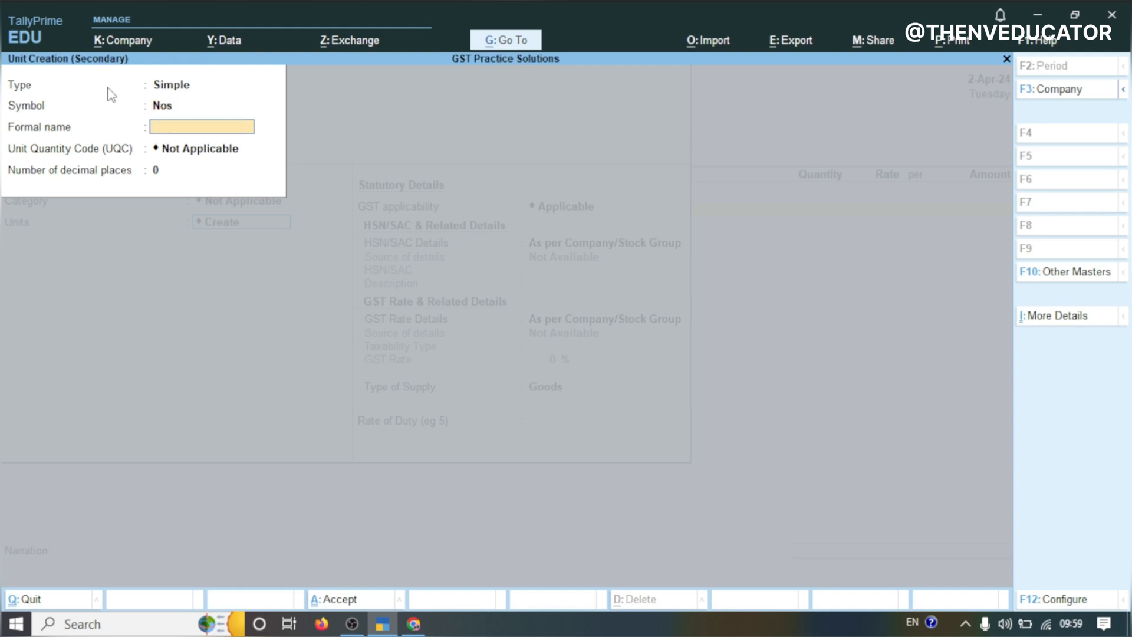
Give the unit the formal name Numbers, UQC NOS-NUMBERS and 0 decimal places, and save it
type("Numbers")
key("Return")
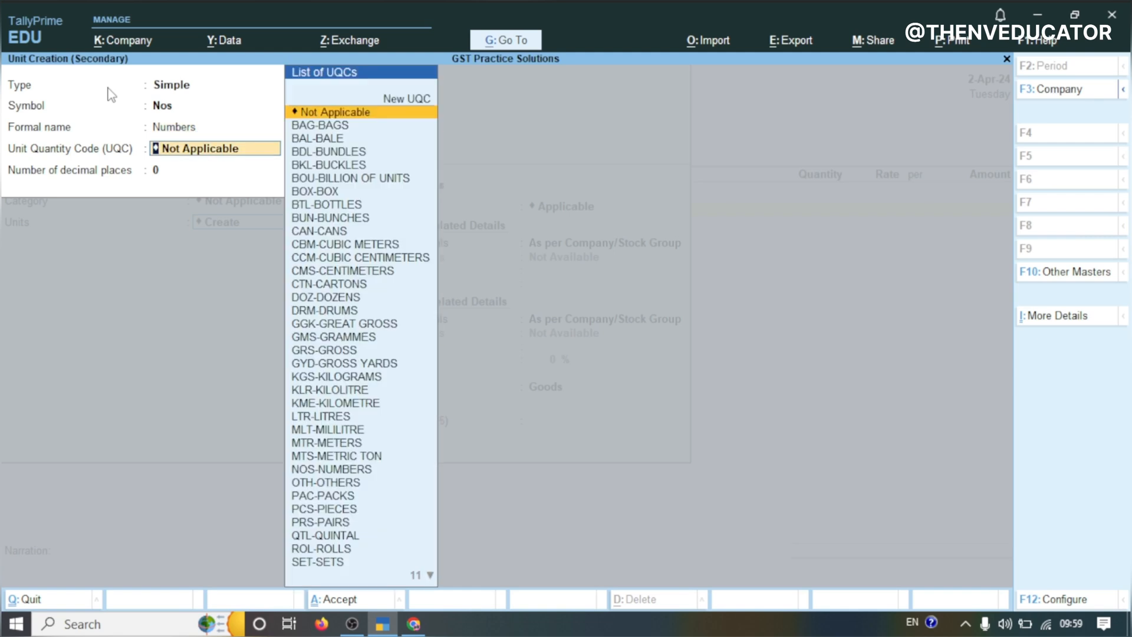
type("nos")
key("Return")
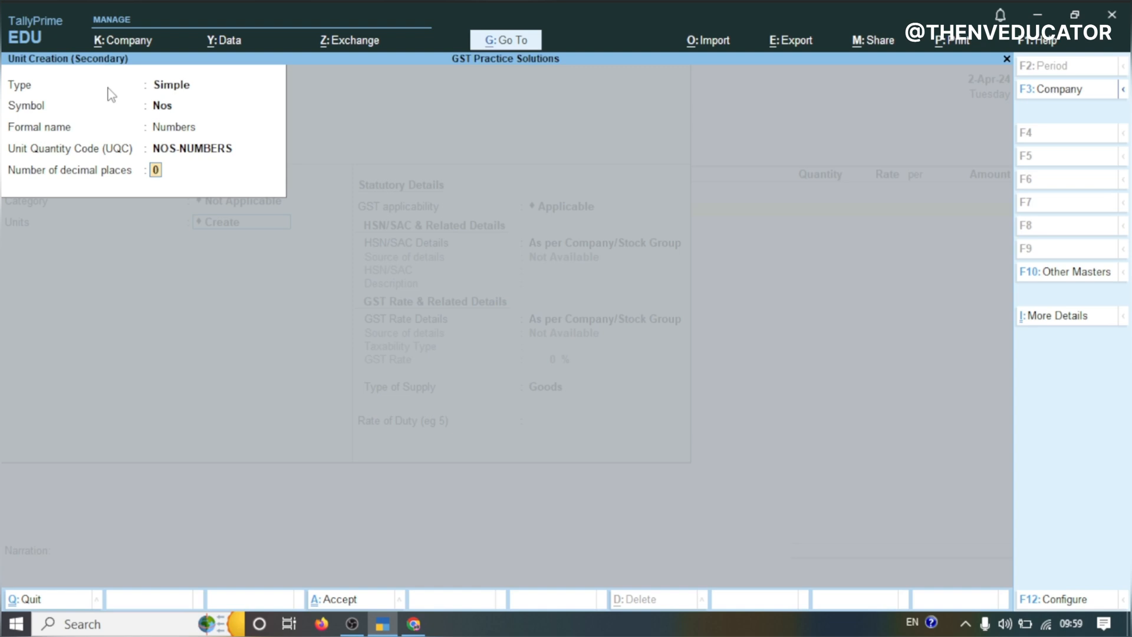
key("Return")
key("Return")
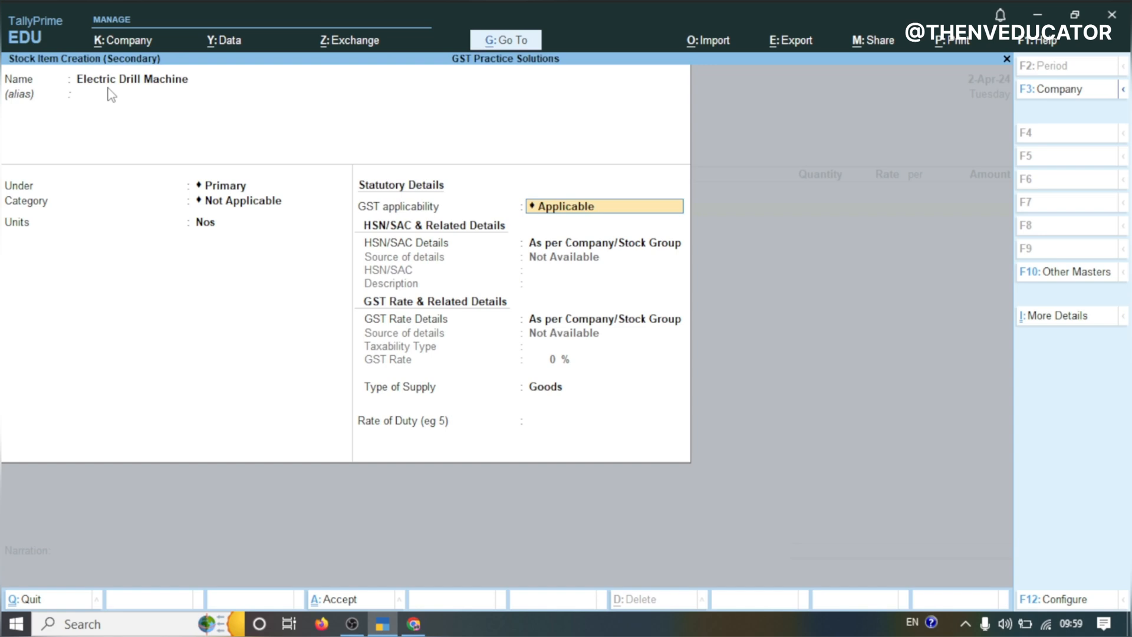
Look up the item's HSN in the sheet, enter HSN/SAC 846721 for the item, and keep GST rate details as per company/stock group
key("Return")
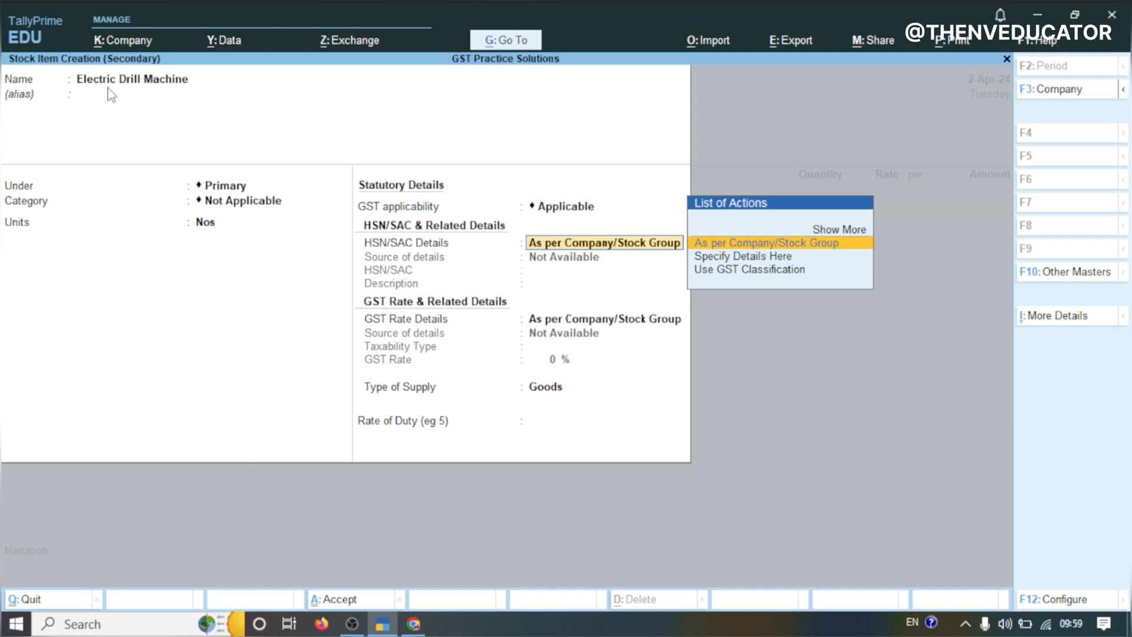
left_click(413, 623)
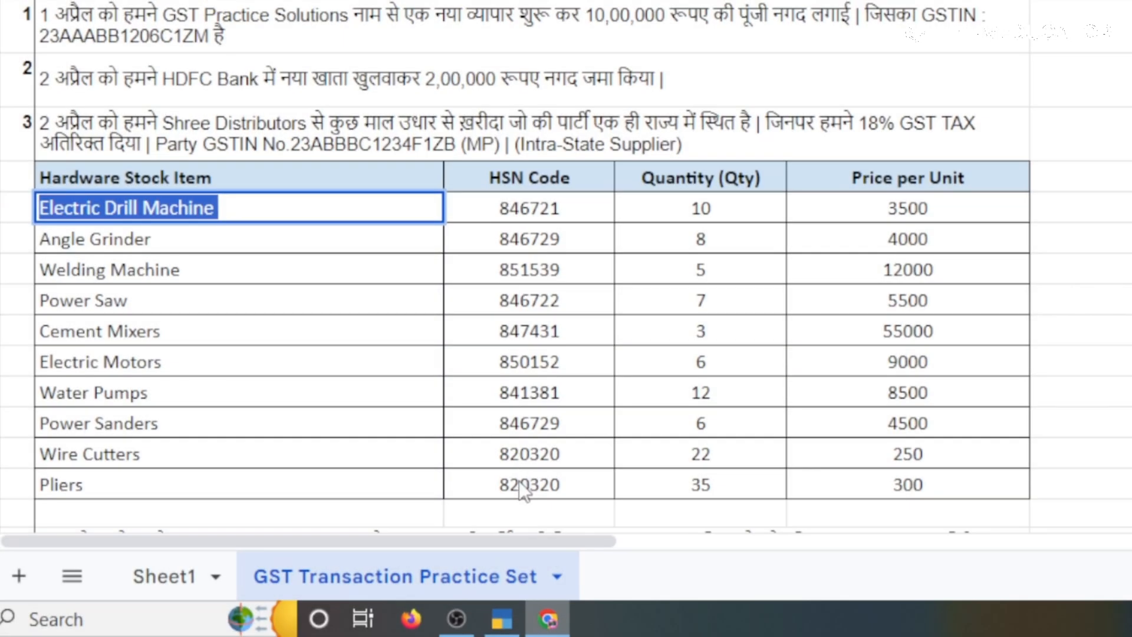
left_click(534, 208)
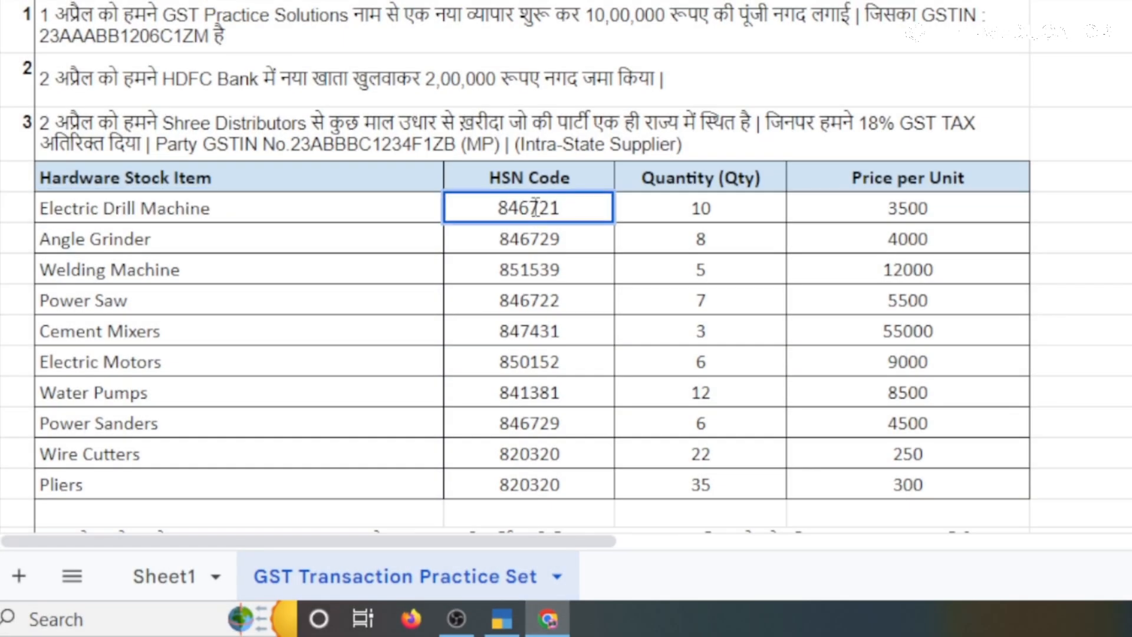
double_click(534, 208)
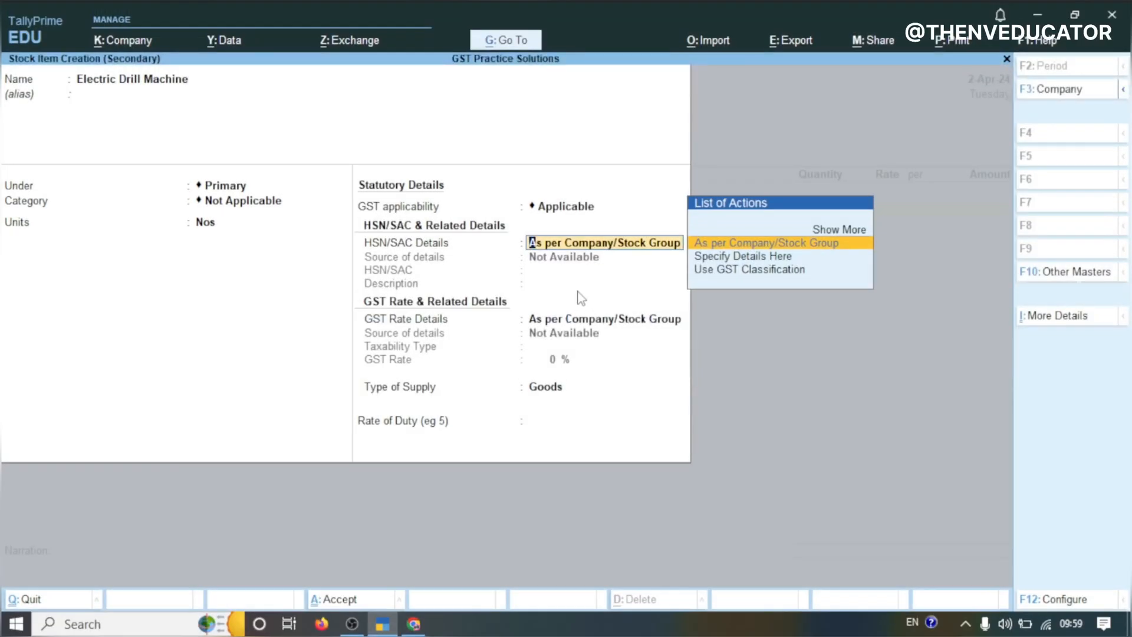
left_click(748, 261)
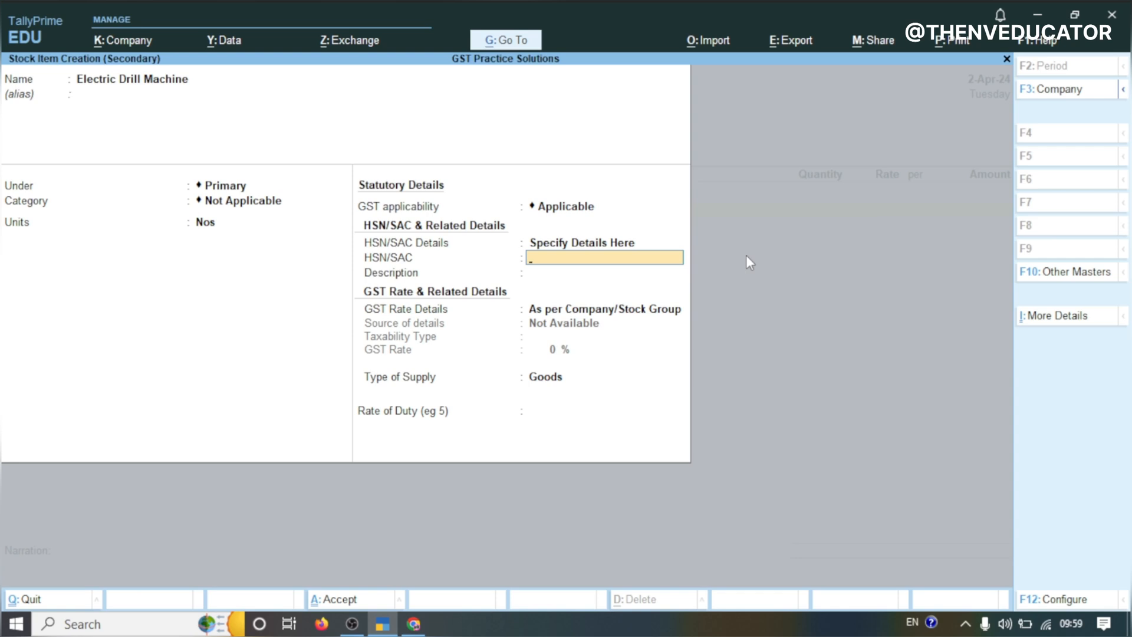
type("846721")
key("Return")
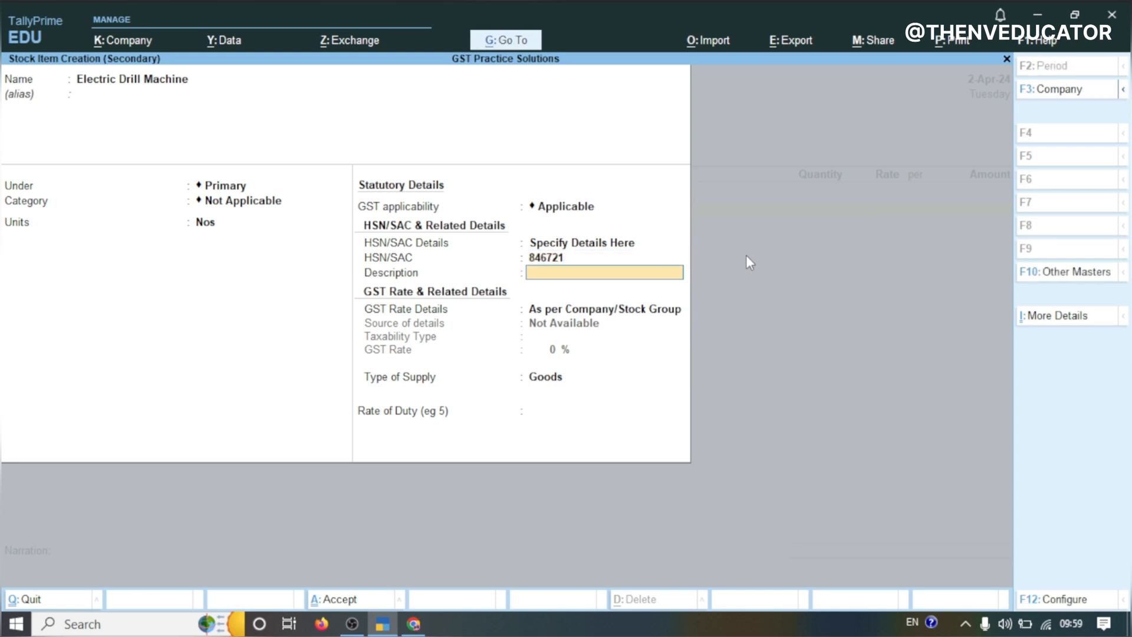
key("Return")
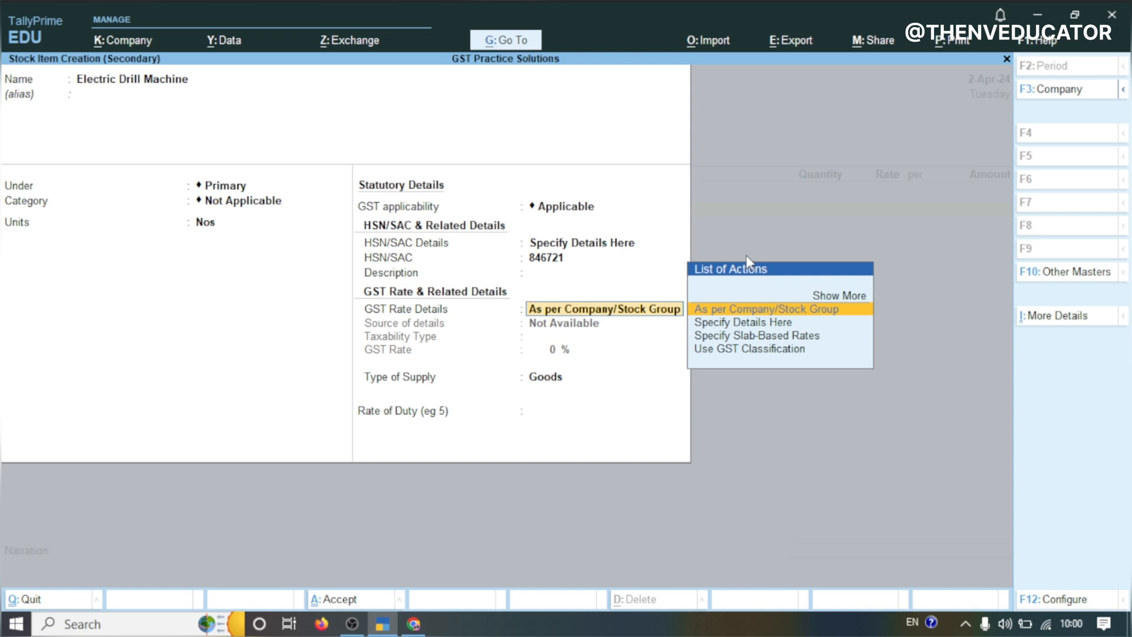
key("Return")
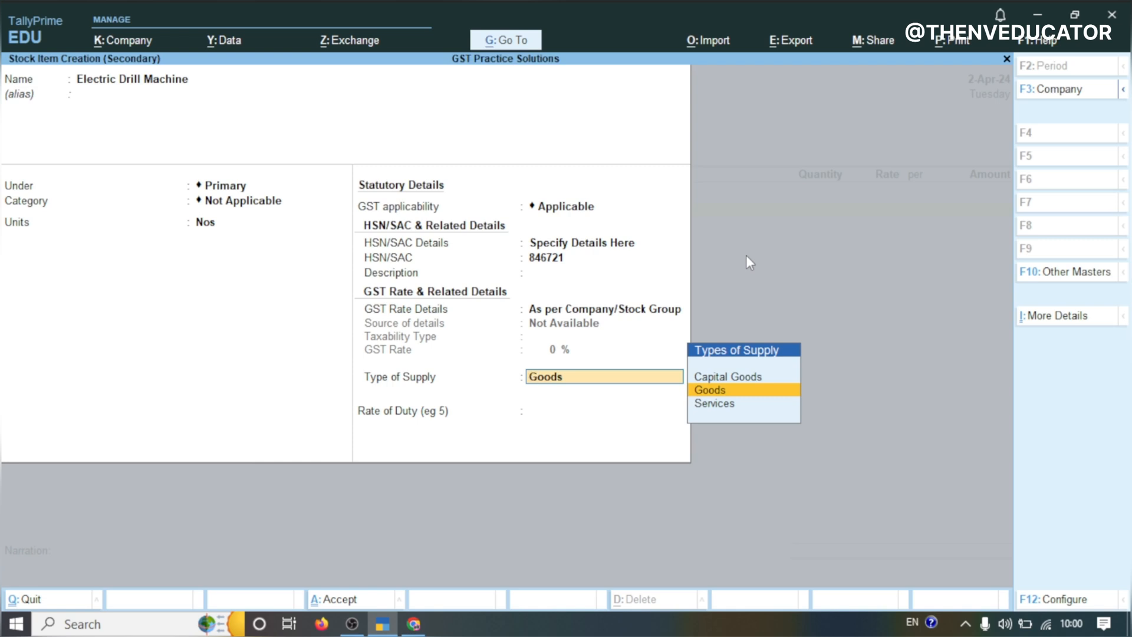
Keep Goods as the type of supply and save the Electric Drill Machine stock item
key("Return")
key("Return")
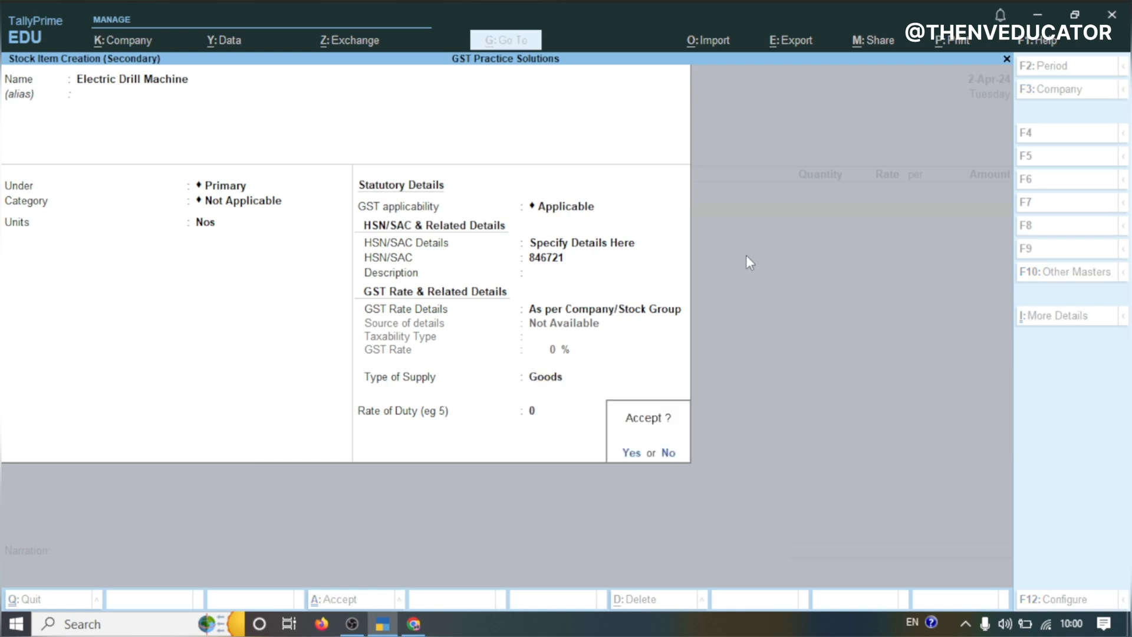
key("Return")
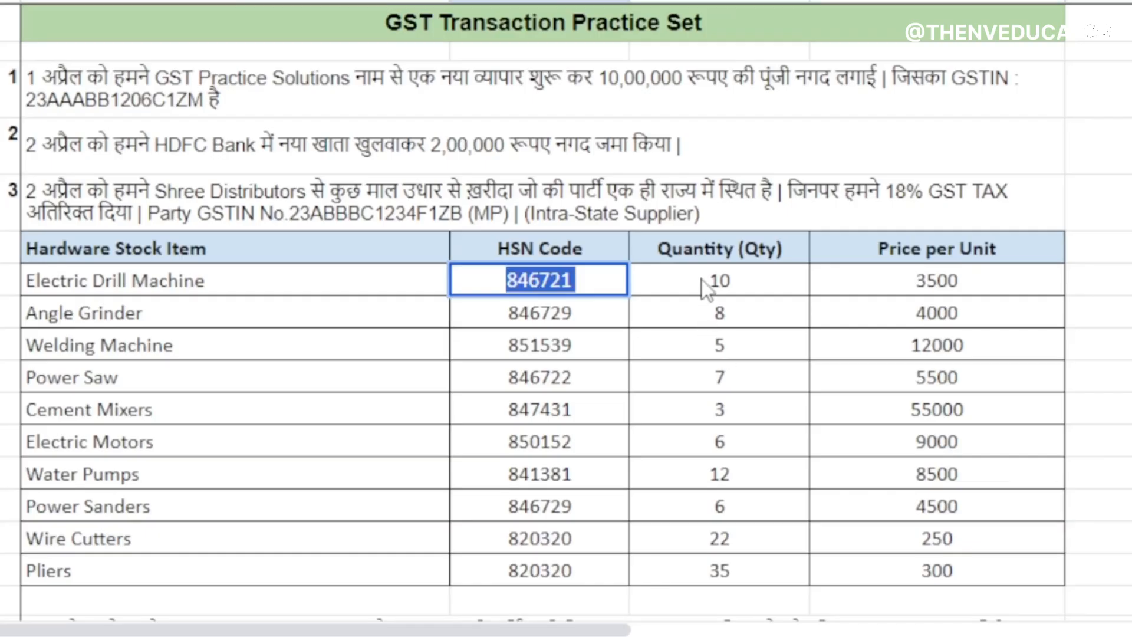
Check the practice sheet and enter quantity 10 and rate 3500 for Electric Drill Machine in the purchase voucher
left_click(704, 281)
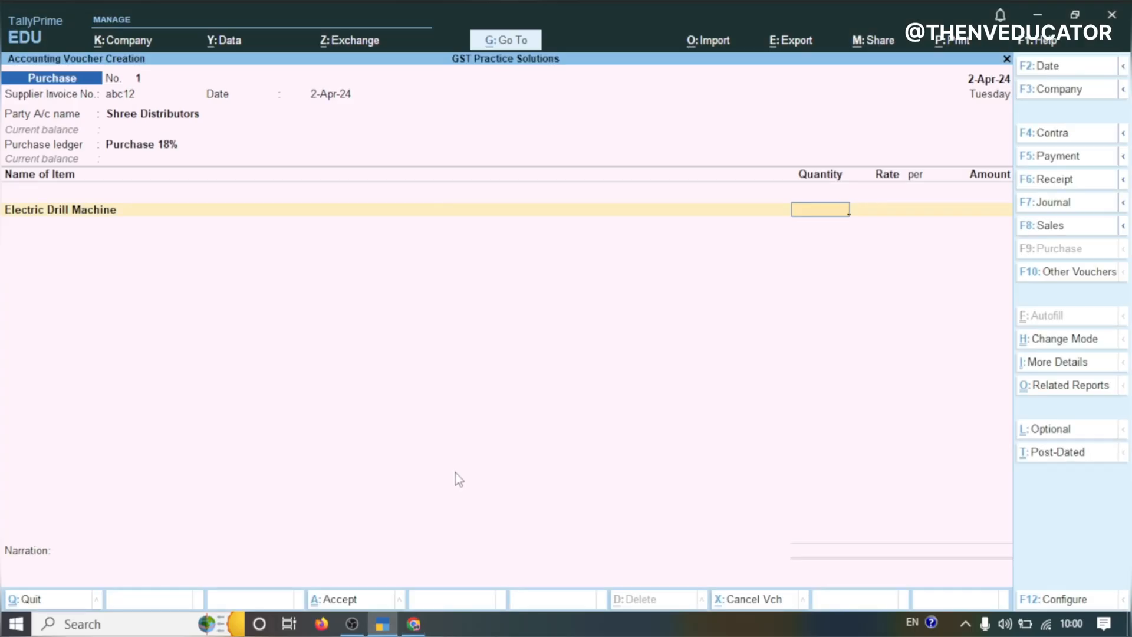
type("10")
key("Return")
type("3500")
key("Return")
key("Return")
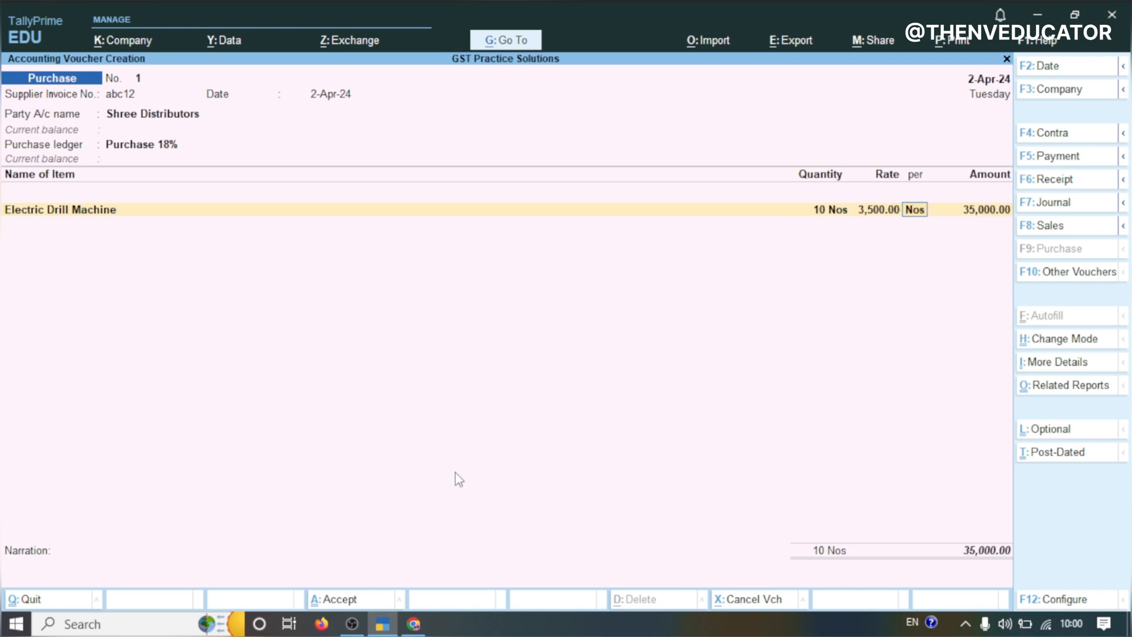
Create a new stock item named Angle Grinder from the copied sheet text, under Primary with unit Nos
key("Return")
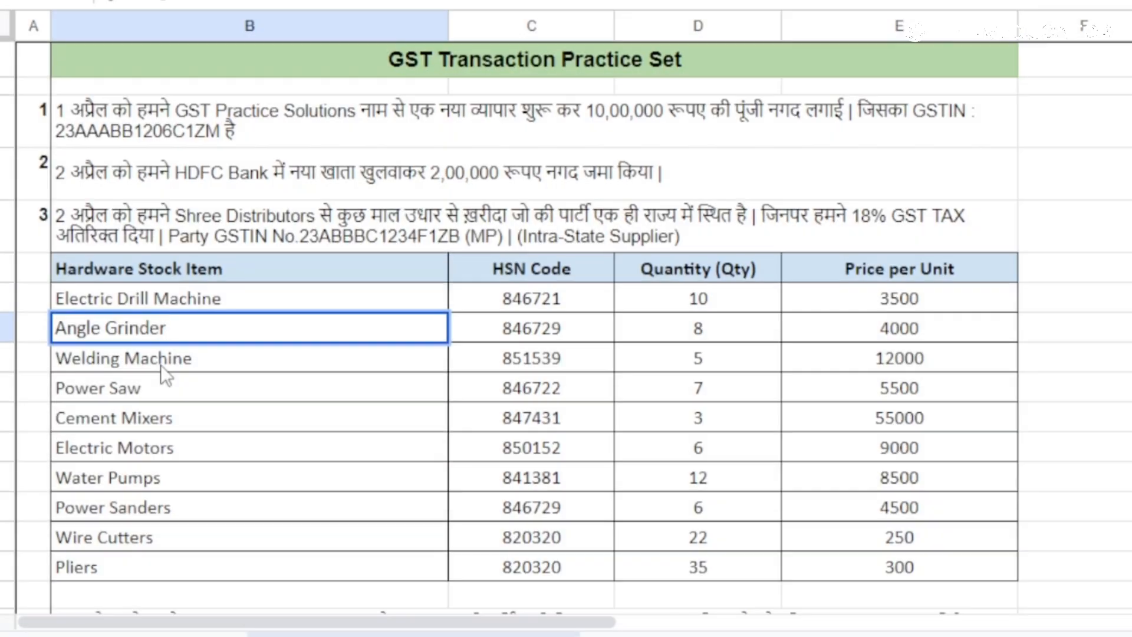
left_click(519, 331)
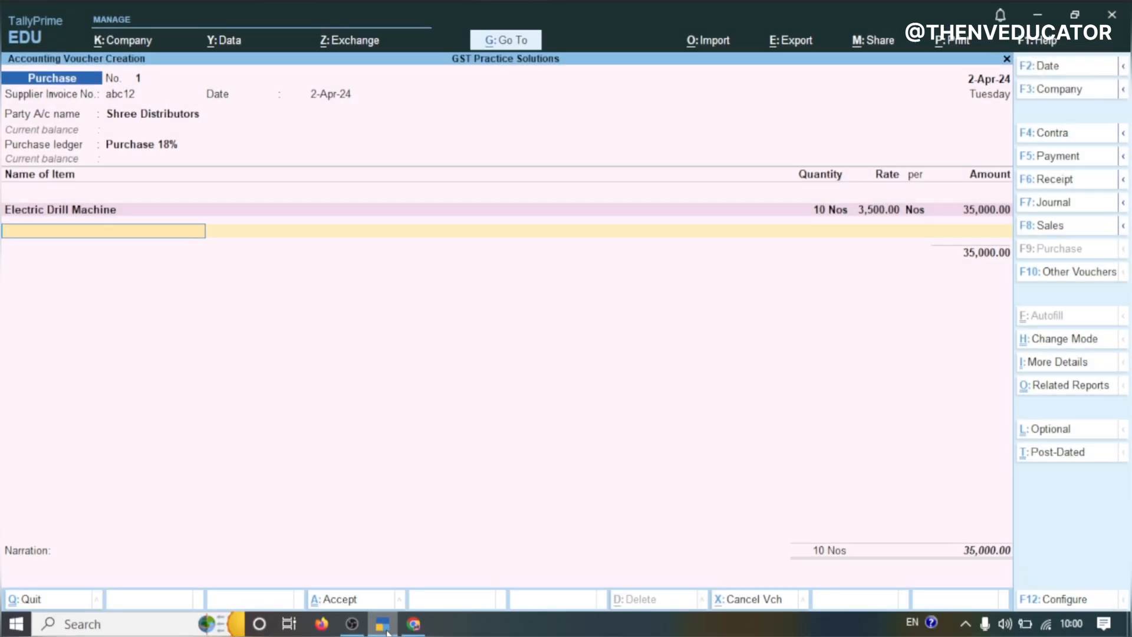
key("alt+c")
key("ctrl+alt+v")
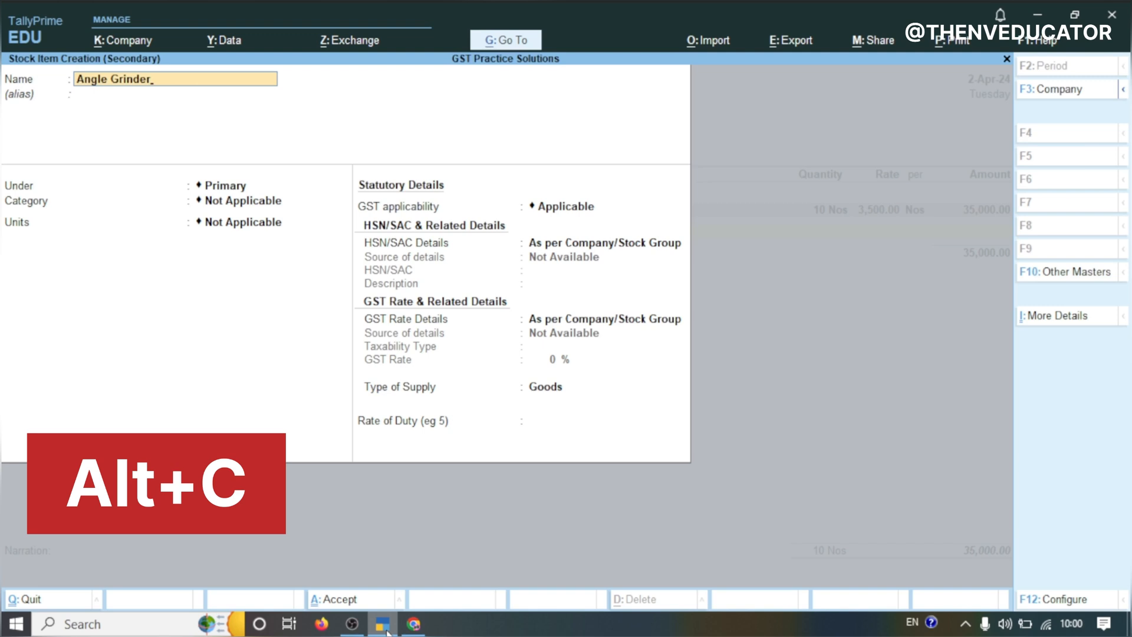
key("Return")
key("Return")
key("Return")
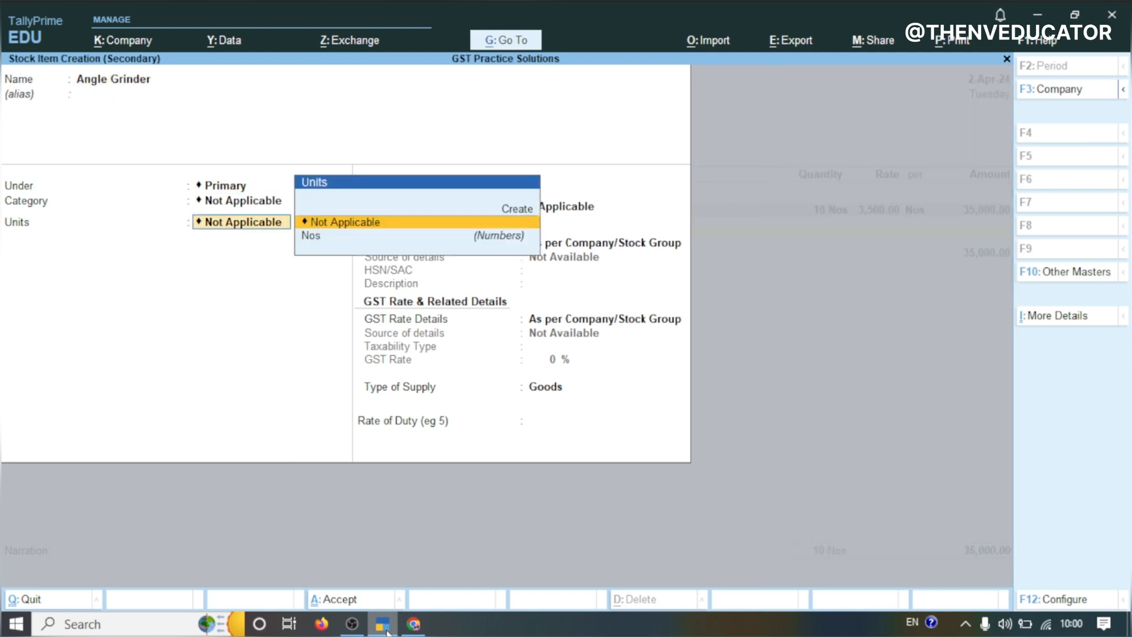
type("n")
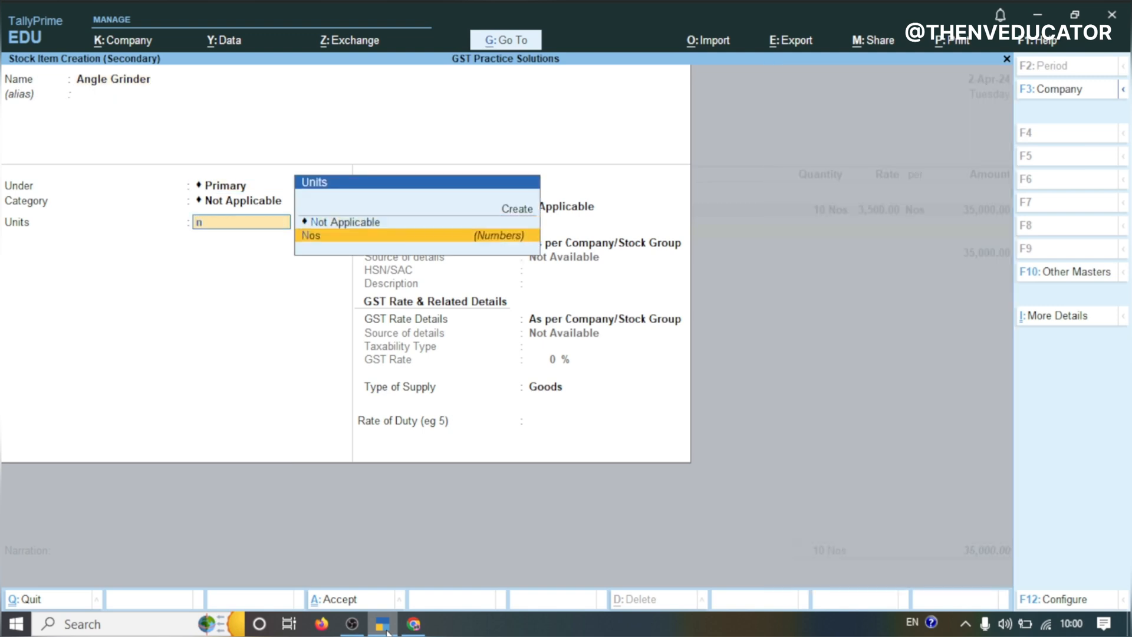
key("Return")
key("Return")
key("Return")
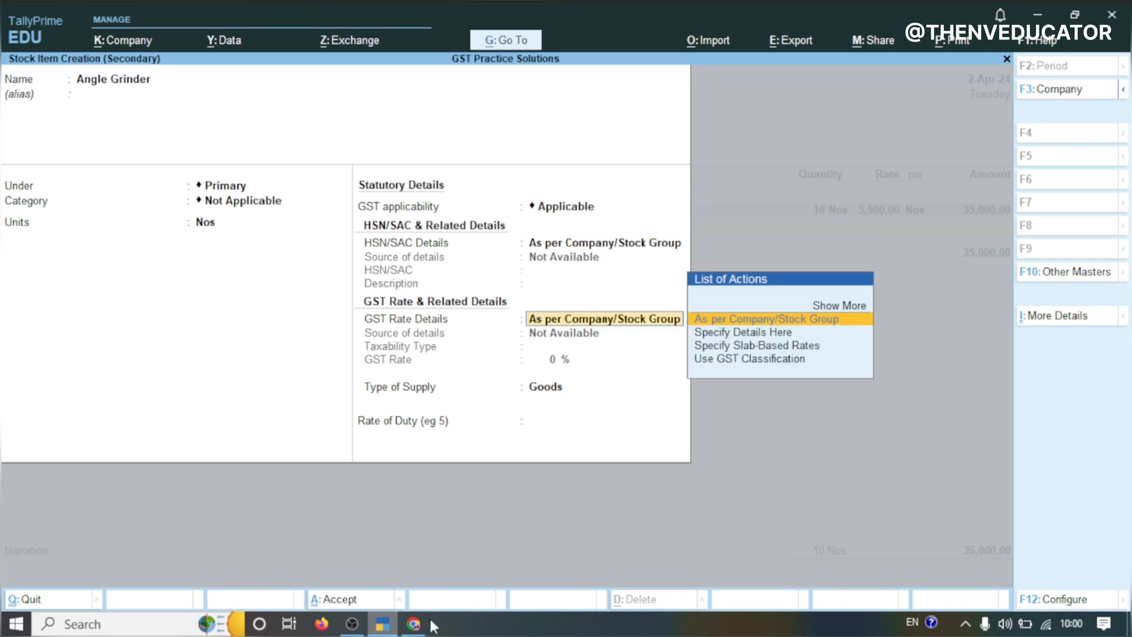
Specify HSN/SAC 846729 for Angle Grinder, keep GST rate as per company/stock group, and save the item
left_click(577, 245)
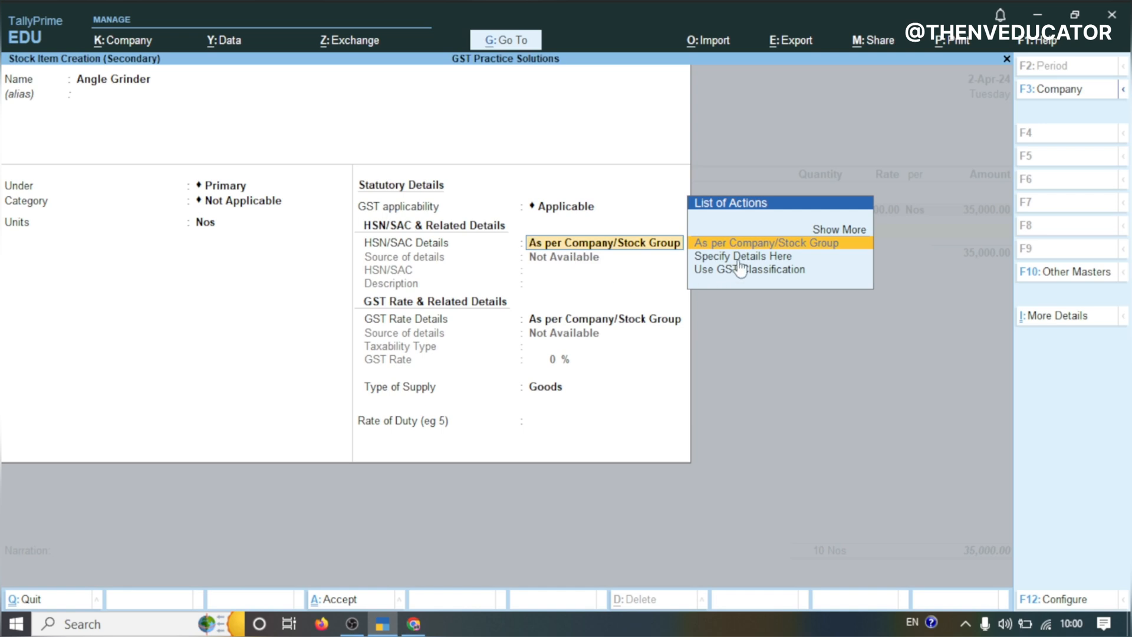
key("Return")
type("846729")
key("Return")
key("Return")
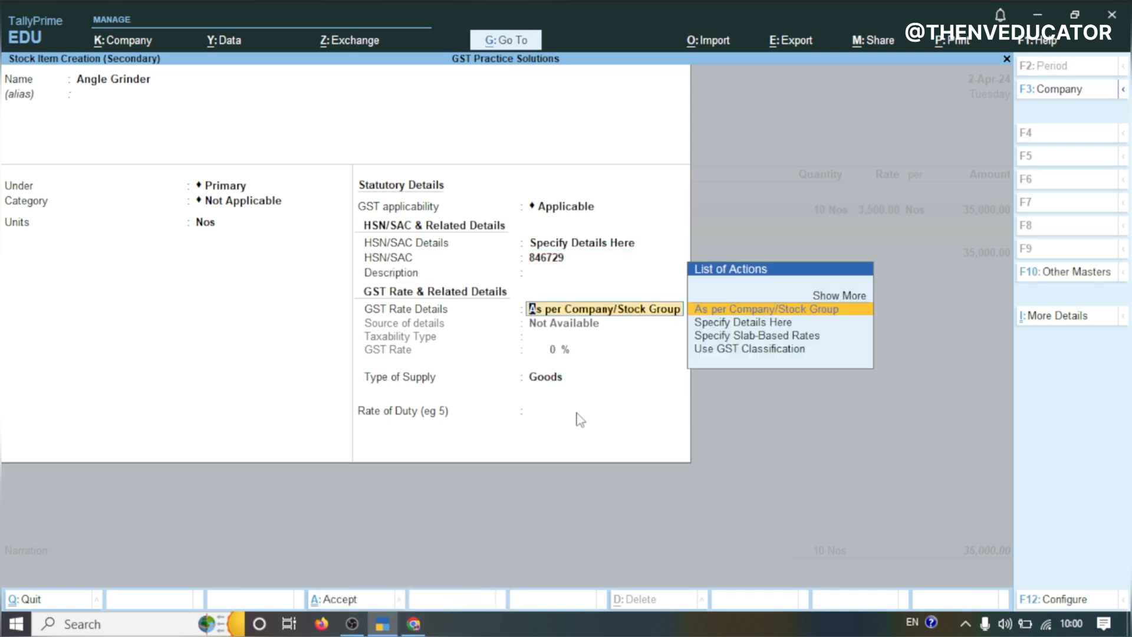
key("Return")
key("Return")
key("Return")
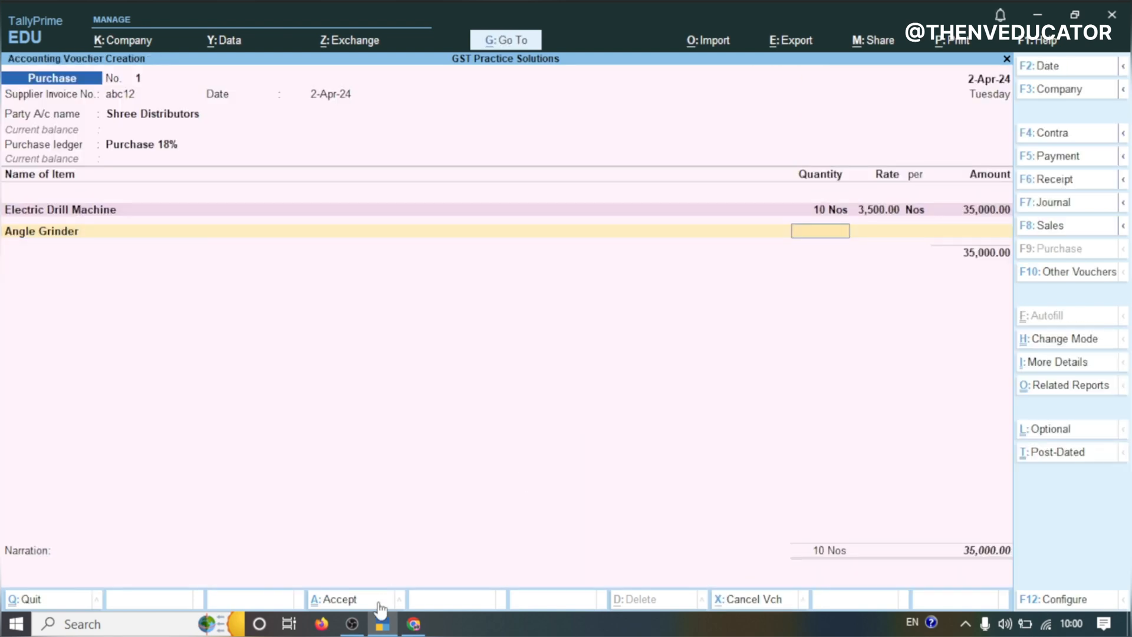
Enter quantity 8 and rate 4000 for Angle Grinder in the voucher
type("84000")
key("BackSpace")
key("BackSpace")
key("BackSpace")
key("BackSpace")
key("Return")
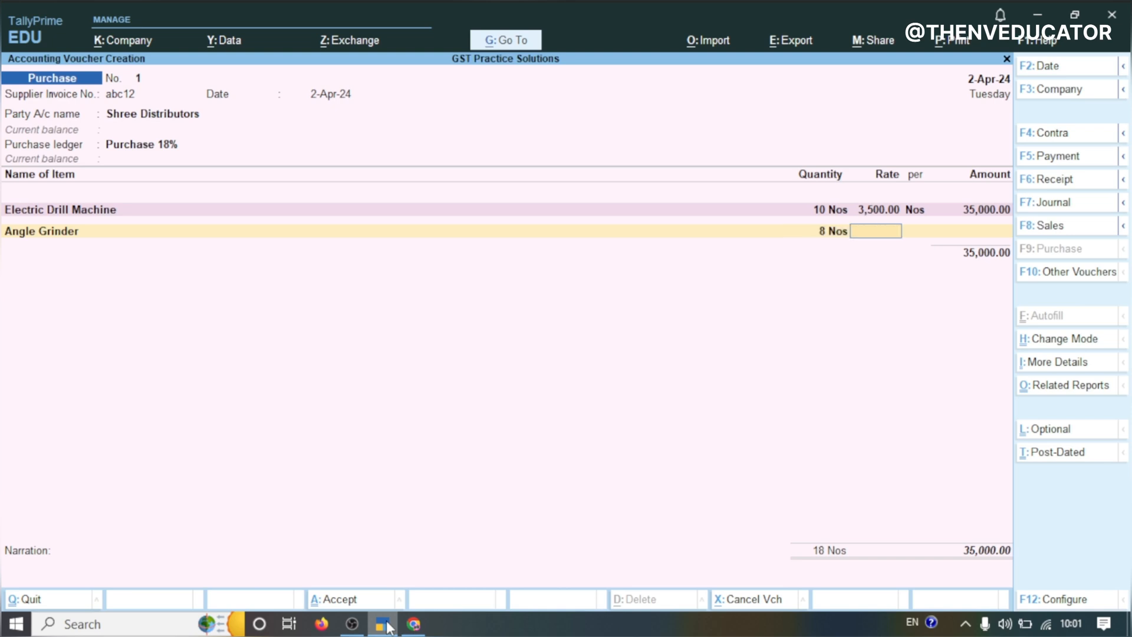
type("4000")
key("Return")
key("Return")
key("Return")
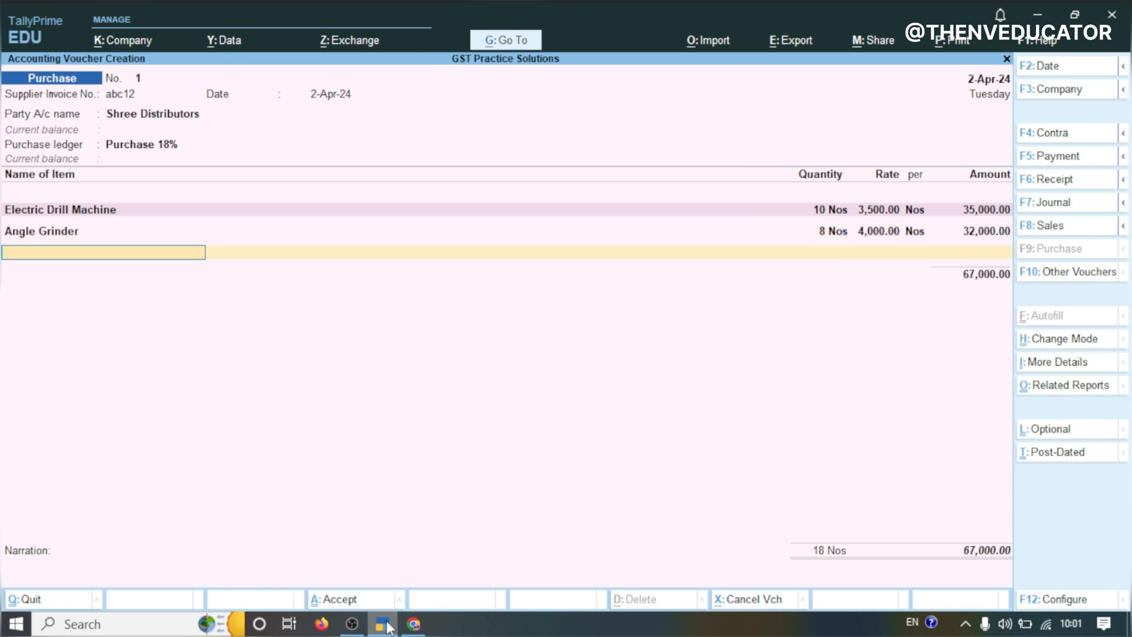
Copy Welding Machine from the practice sheet and paste it as the name of a new stock item under Primary
left_click(417, 561)
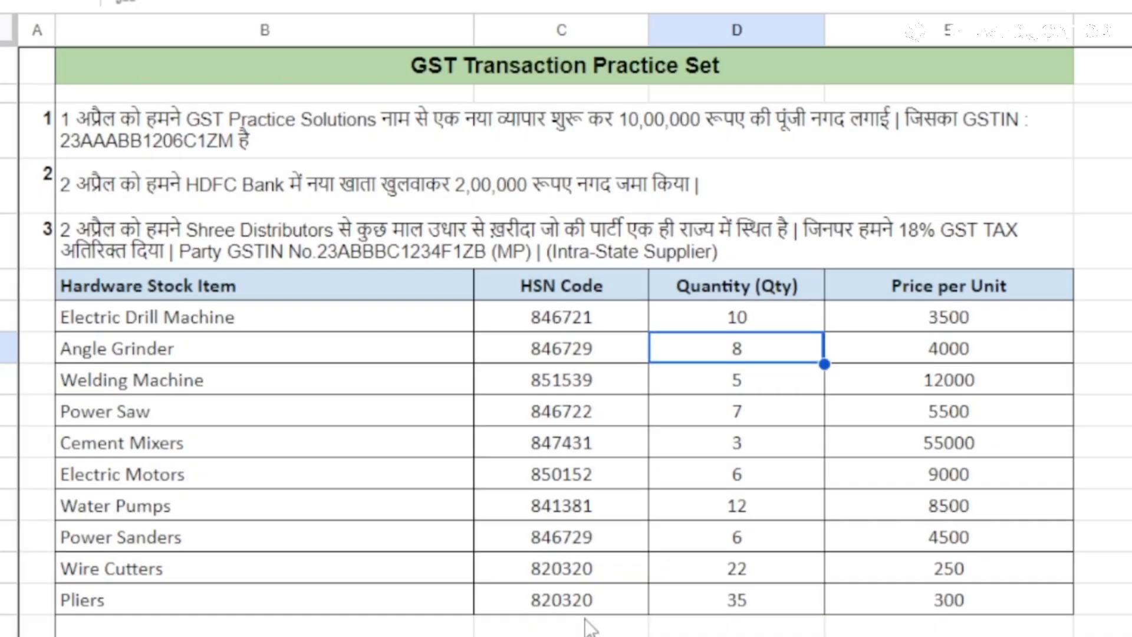
double_click(131, 380)
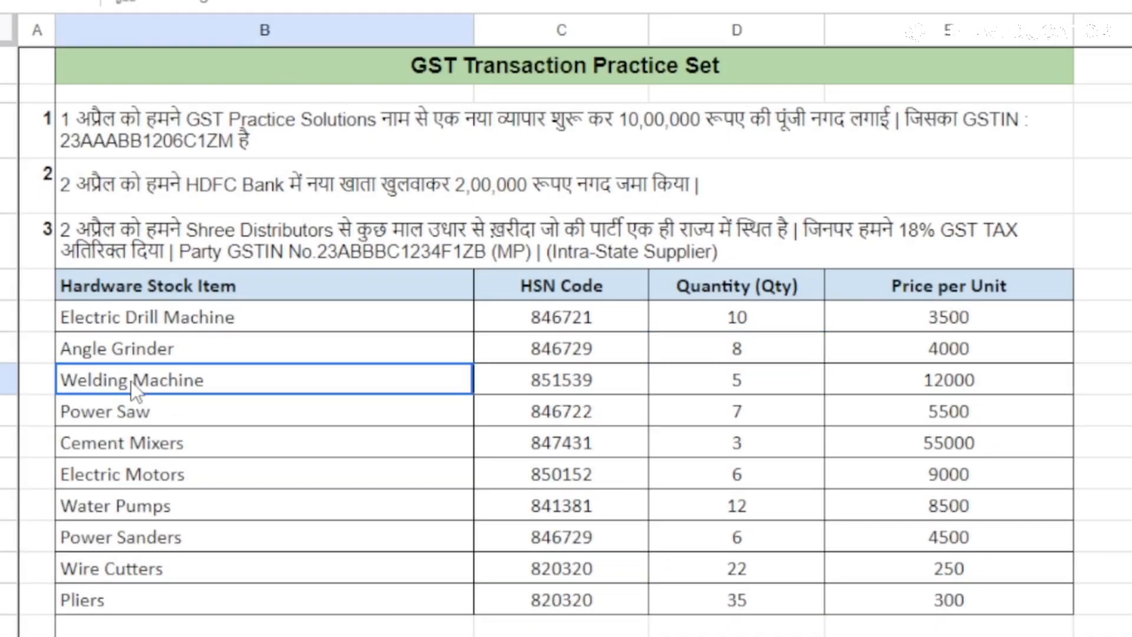
key("ctrl+a")
key("ctrl+c")
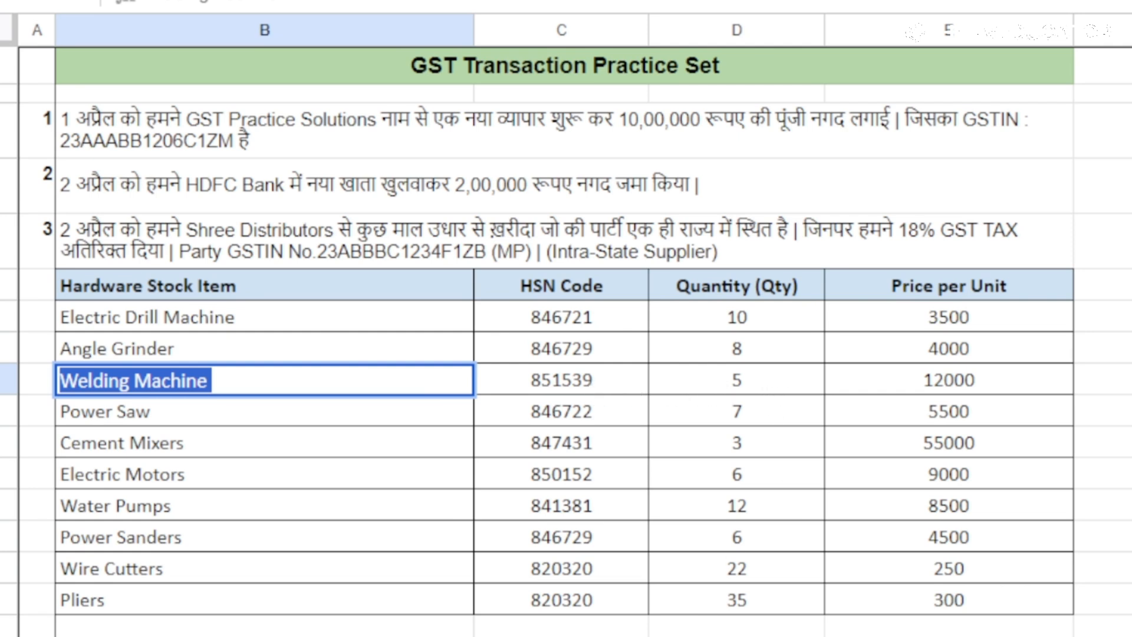
key("alt+Tab")
key("alt+c")
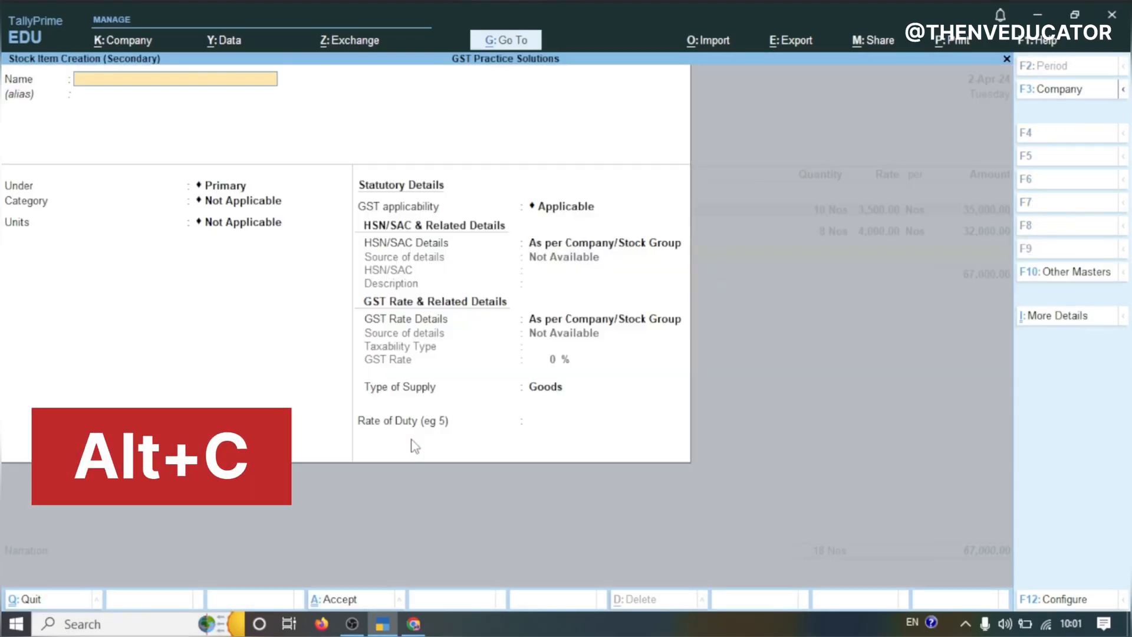
key("ctrl+v")
key("Return")
Give Welding Machine unit Nos and HSN/SAC 851539, then save the stock item
key("Return")
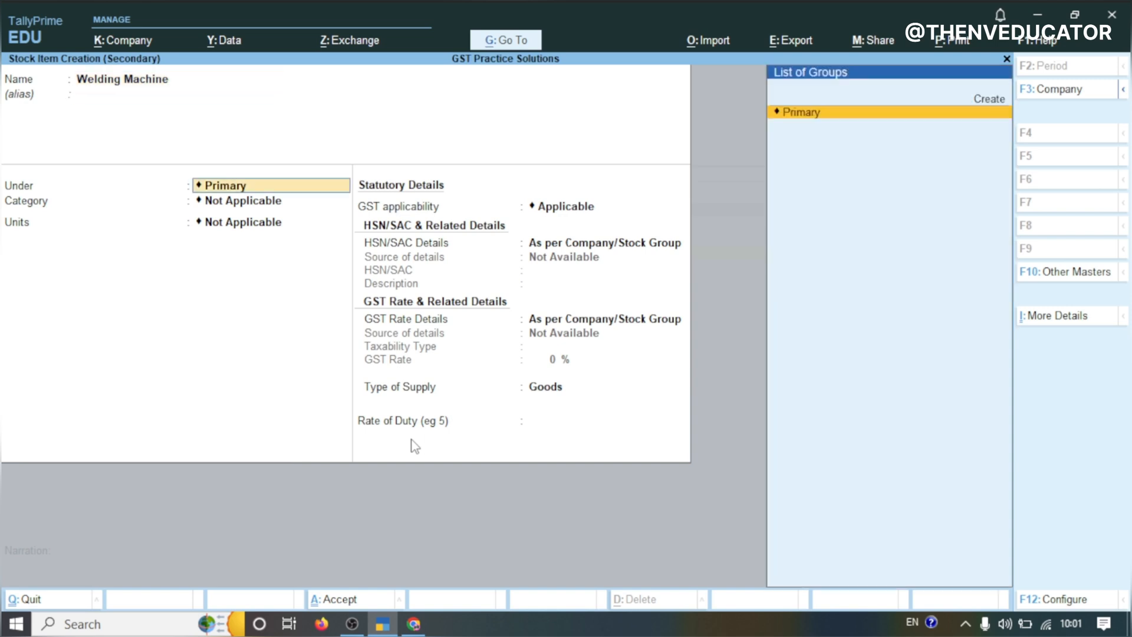
key("Return")
key("Return")
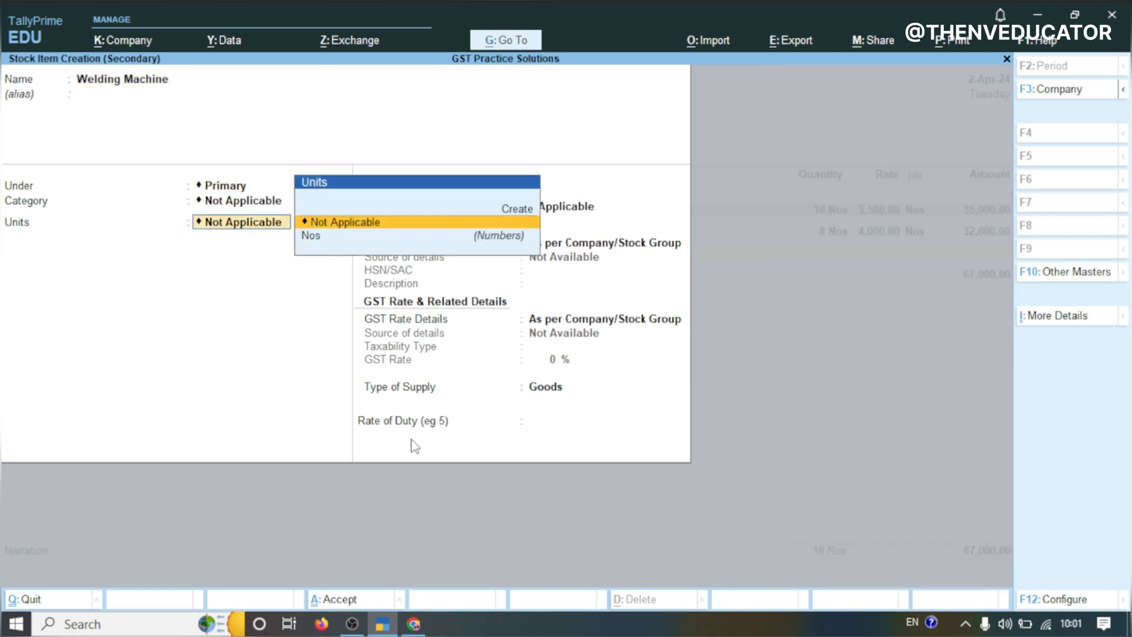
left_click(313, 239)
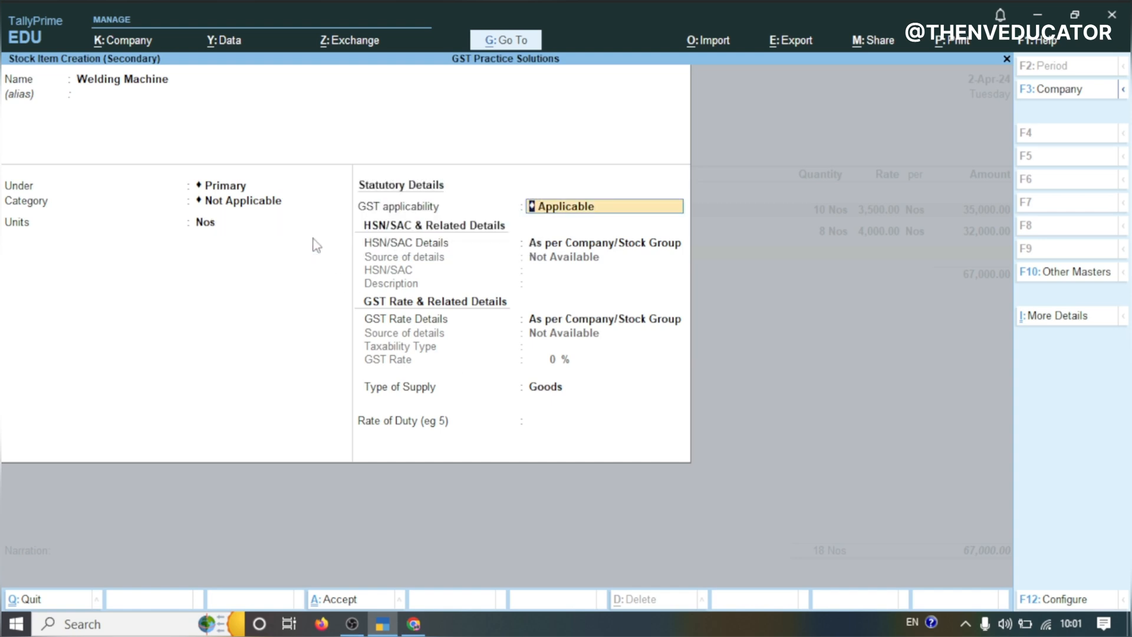
key("Return")
key("Return")
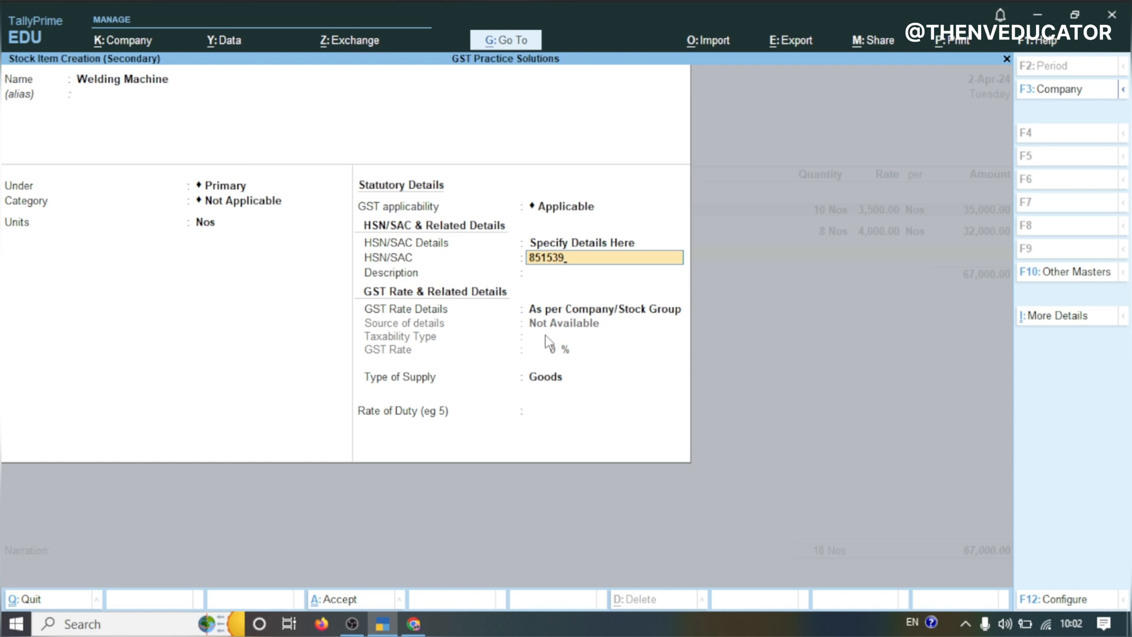
key("Return")
key("Return")
key("Return")
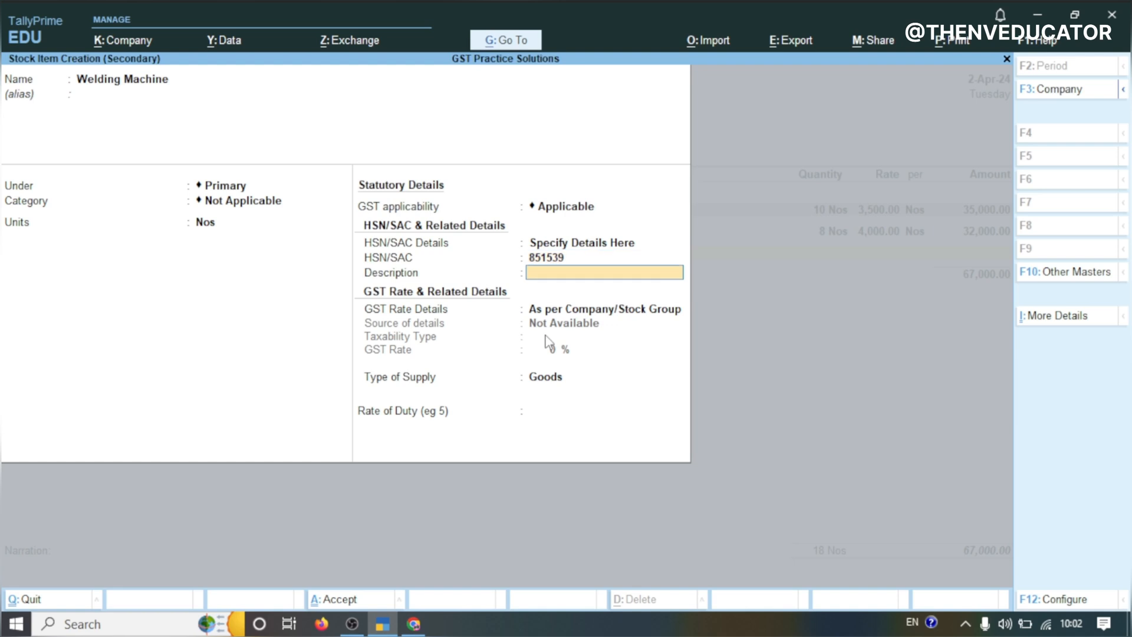
key("Return")
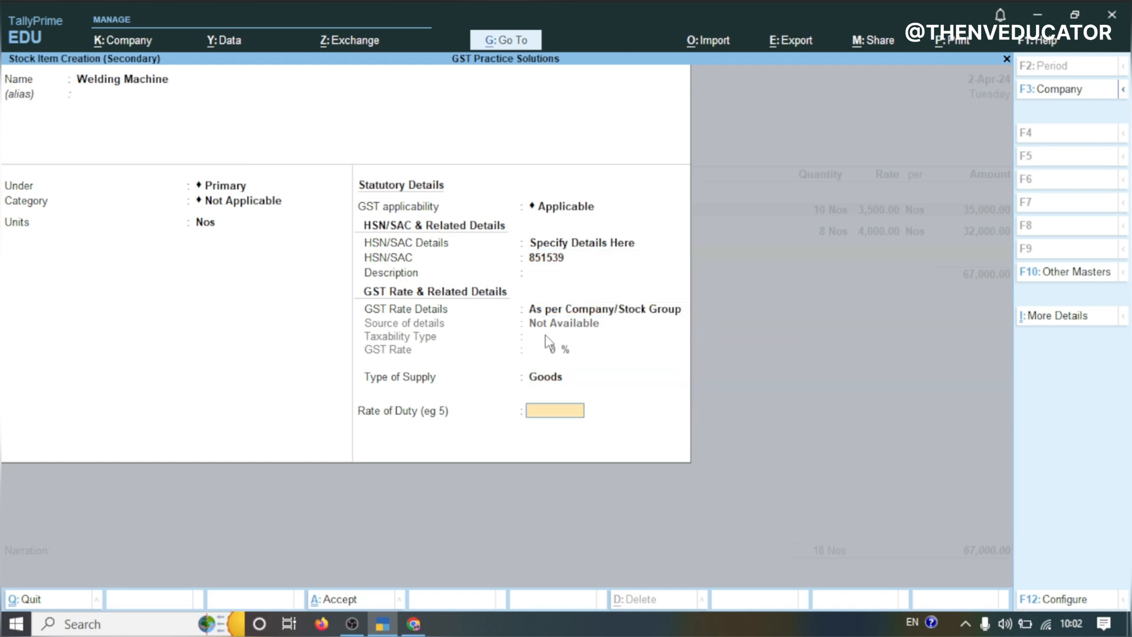
key("Return")
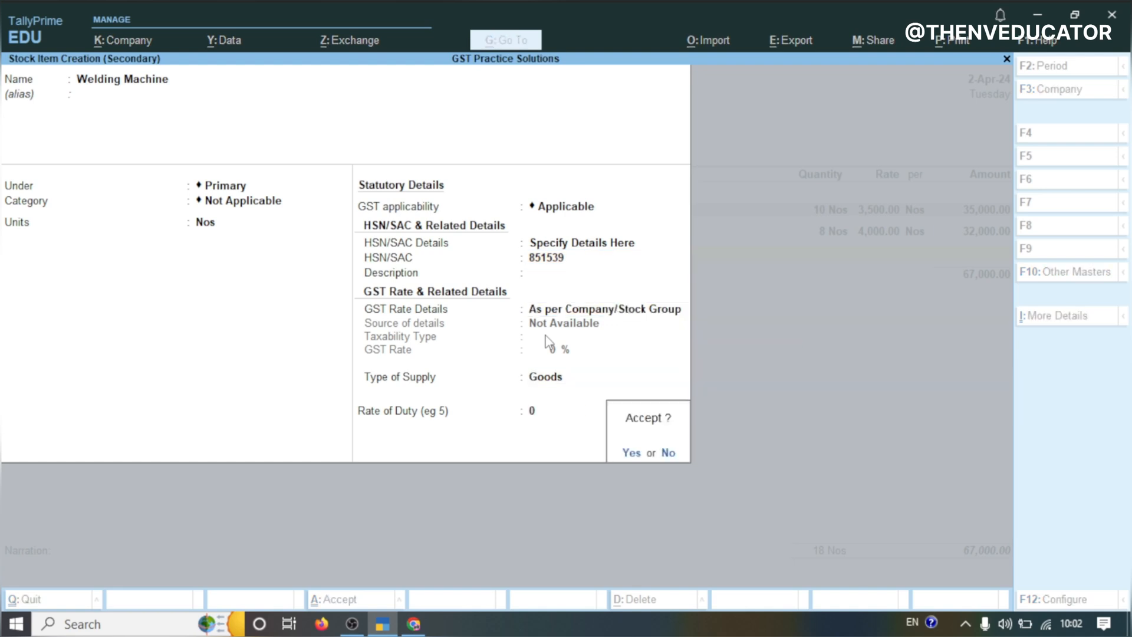
key("Return")
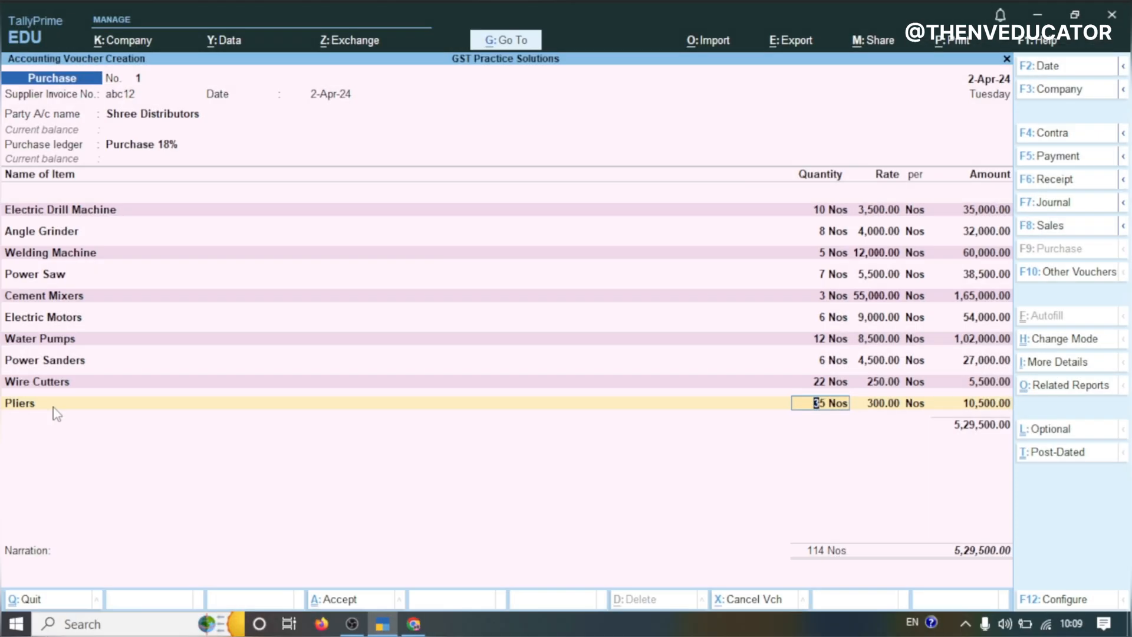
Accept the Pliers line with 35 Nos at 300 and end the item list to reach the ledger rows
key("Return")
key("Return")
key("Return")
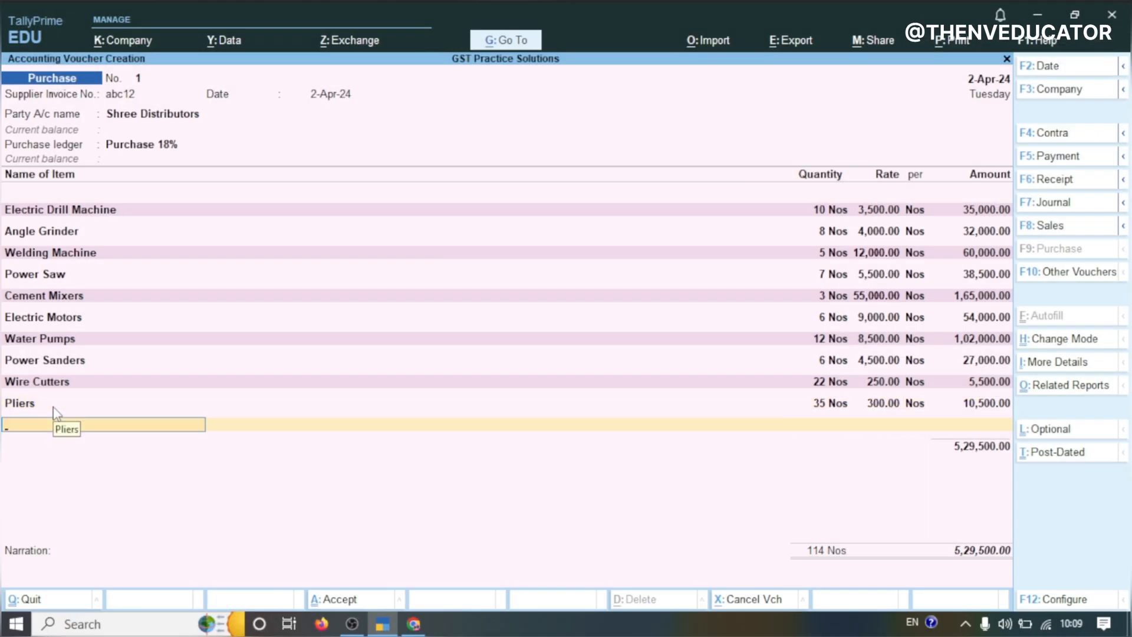
key("Return")
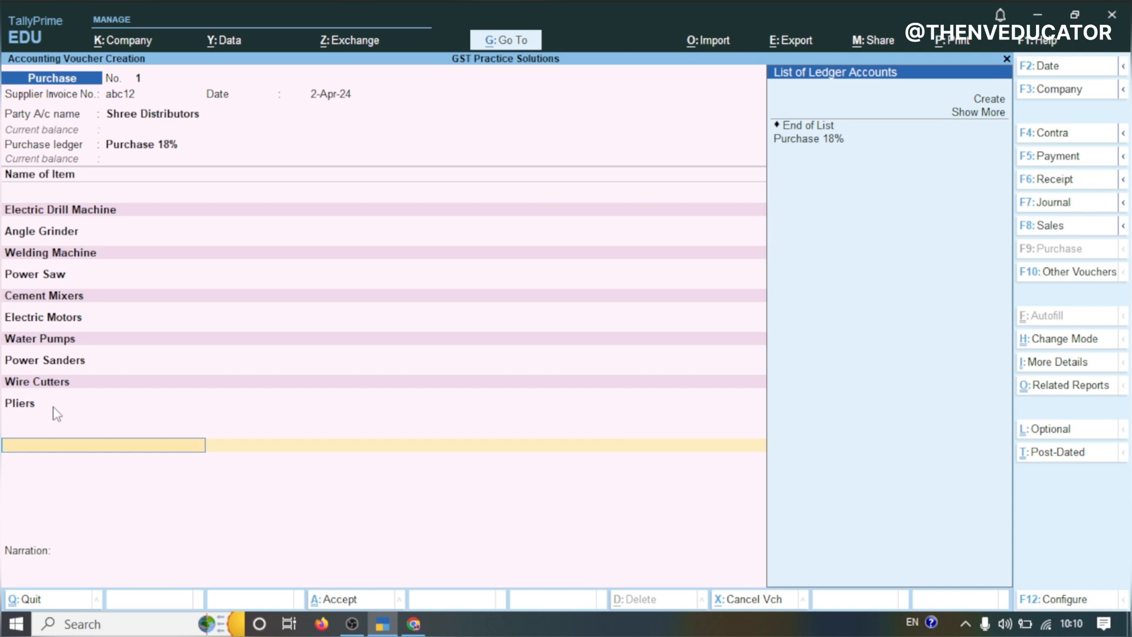
Create a new ledger named CGST INPUT 9%
key("alt+c")
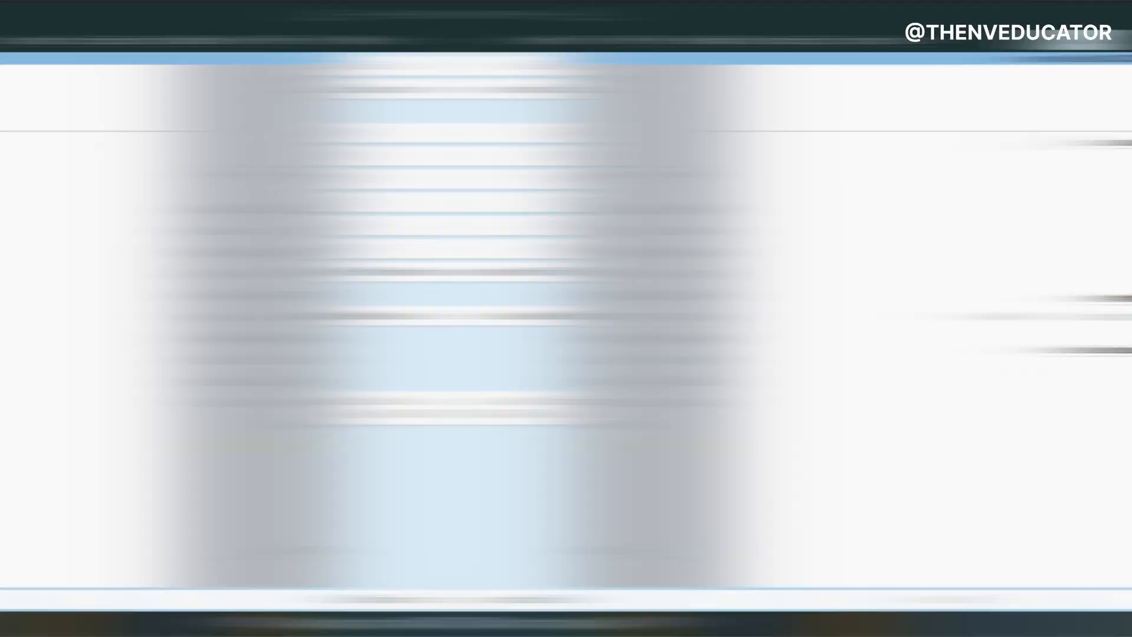
type("CGST")
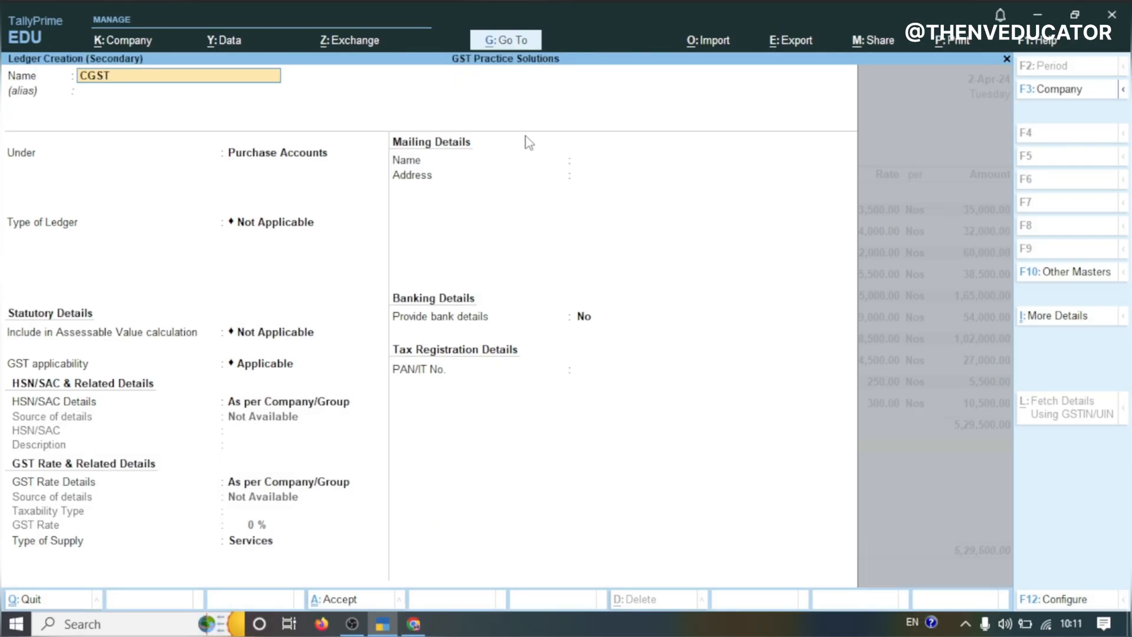
type(" INPUT 9%")
key("Return")
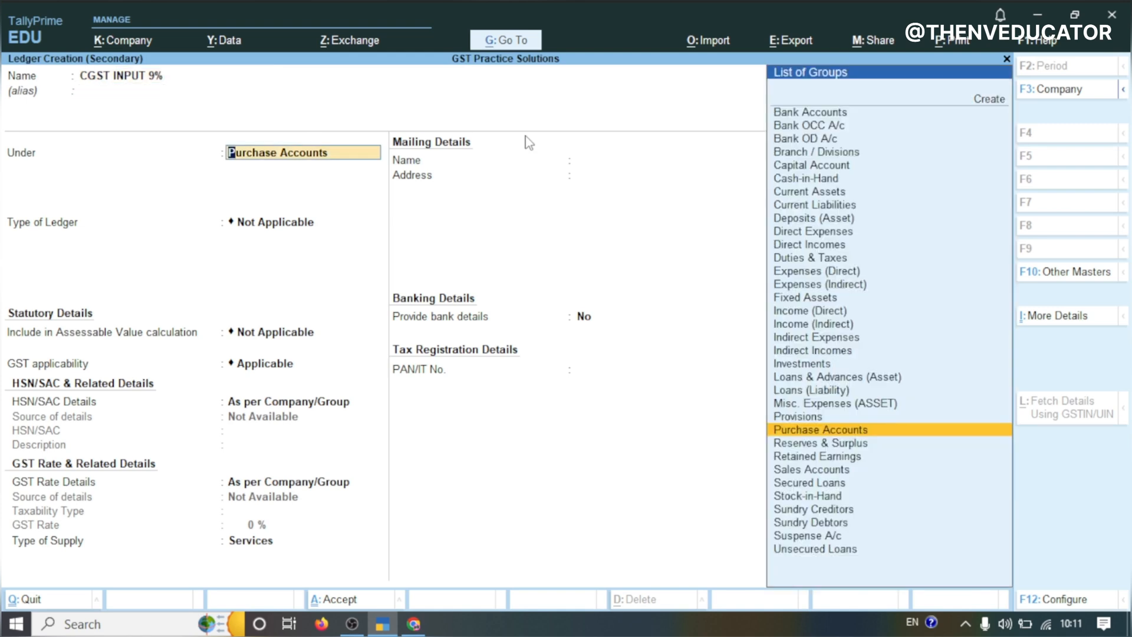
Place the CGST INPUT 9% ledger under Duties & Taxes with duty/tax type GST
type("TAX")
key("Return")
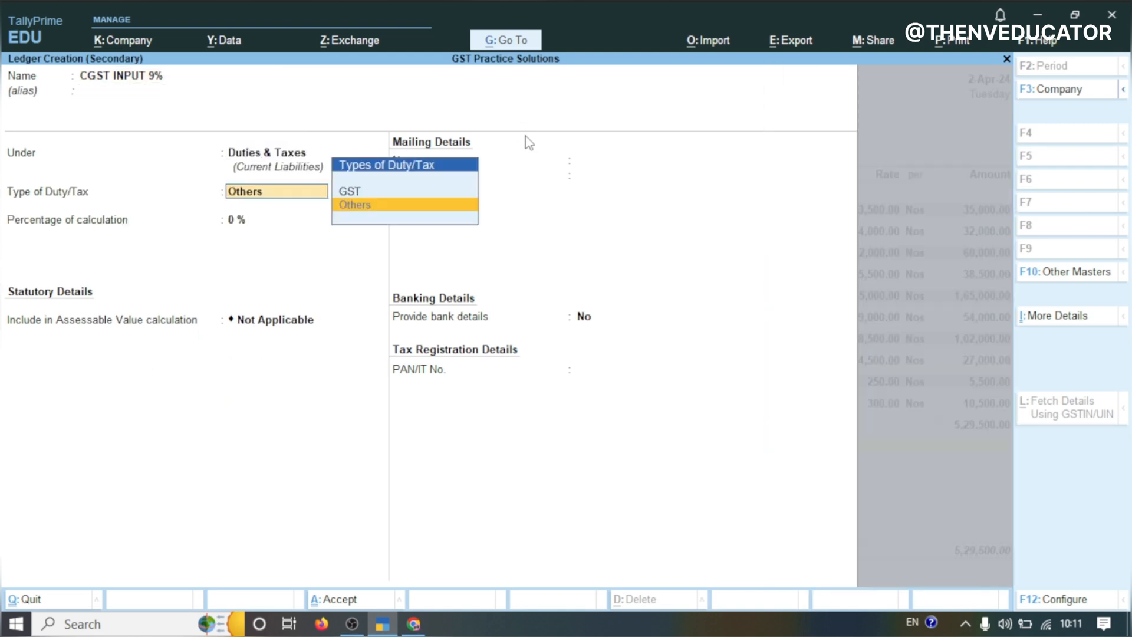
key("Up")
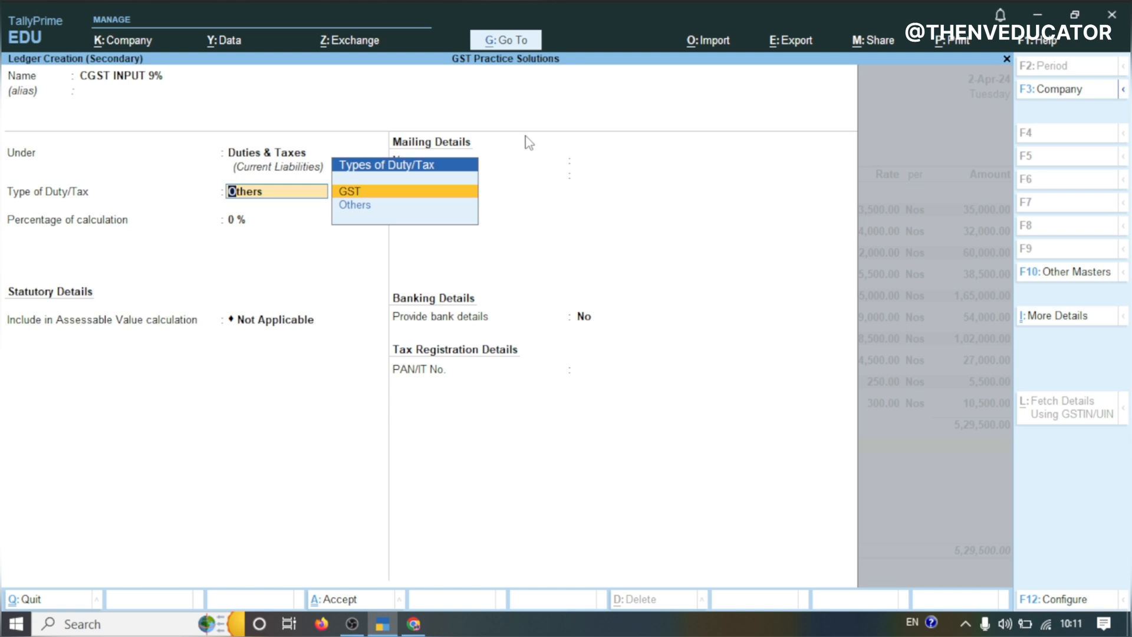
key("Return")
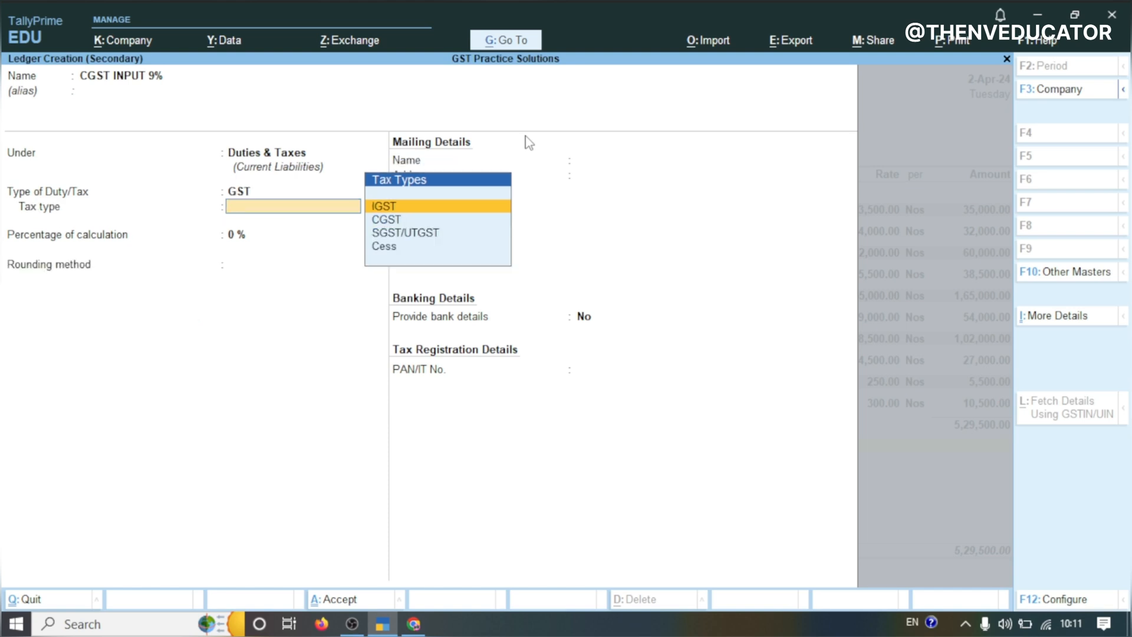
Set the ledger's tax type to CGST with 9% calculation, then save the CGST INPUT 9% ledger
left_click(409, 224)
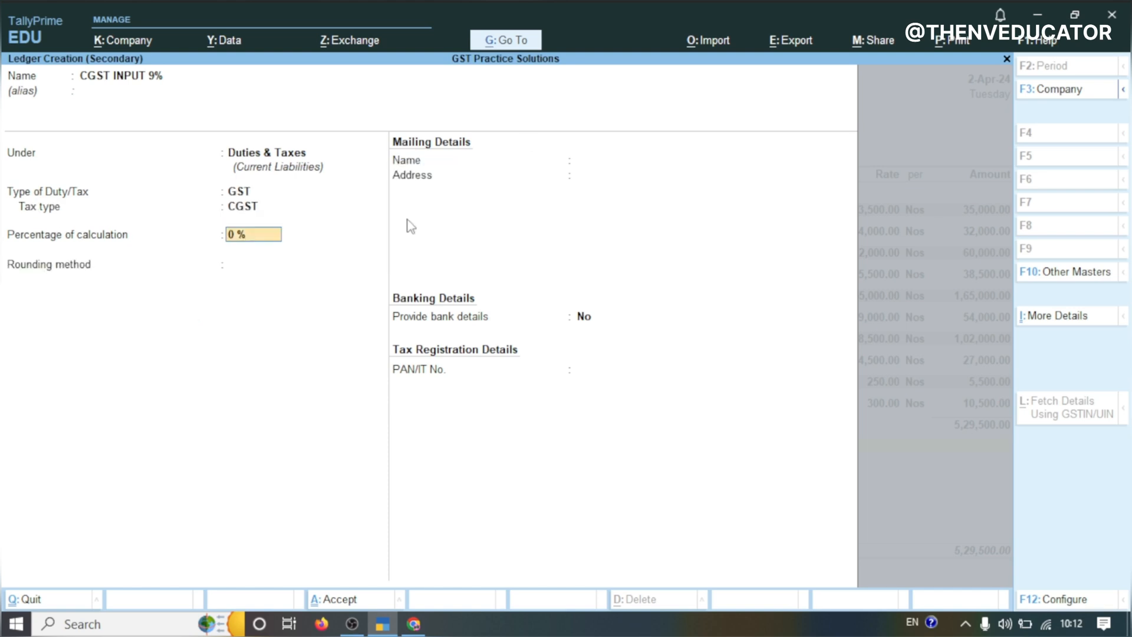
type("9")
key("Return")
key("Return")
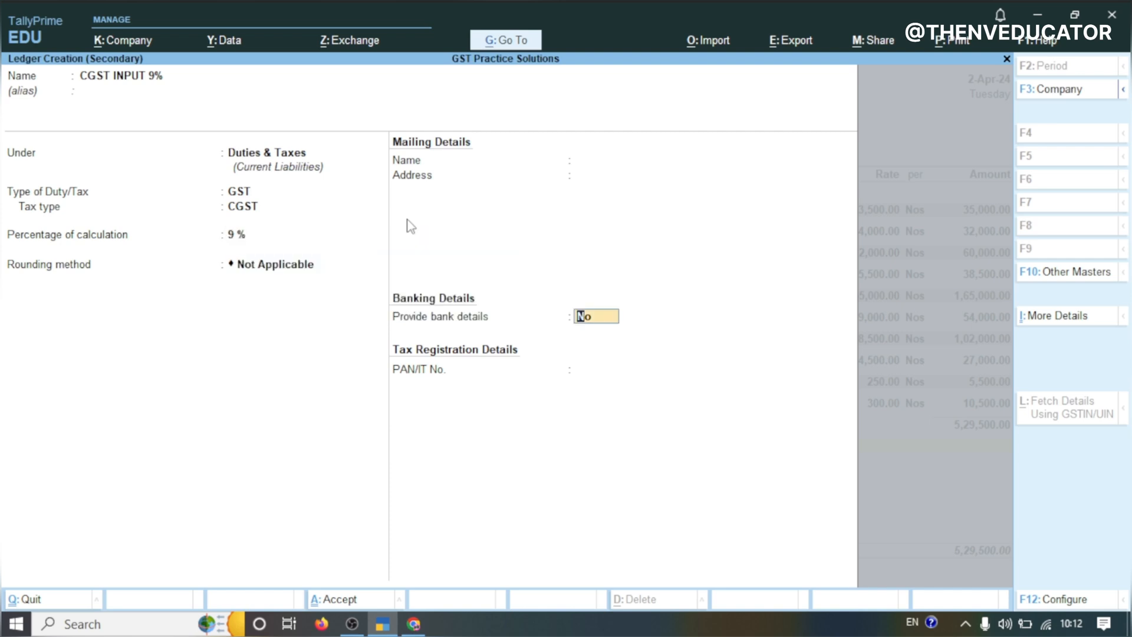
key("Return")
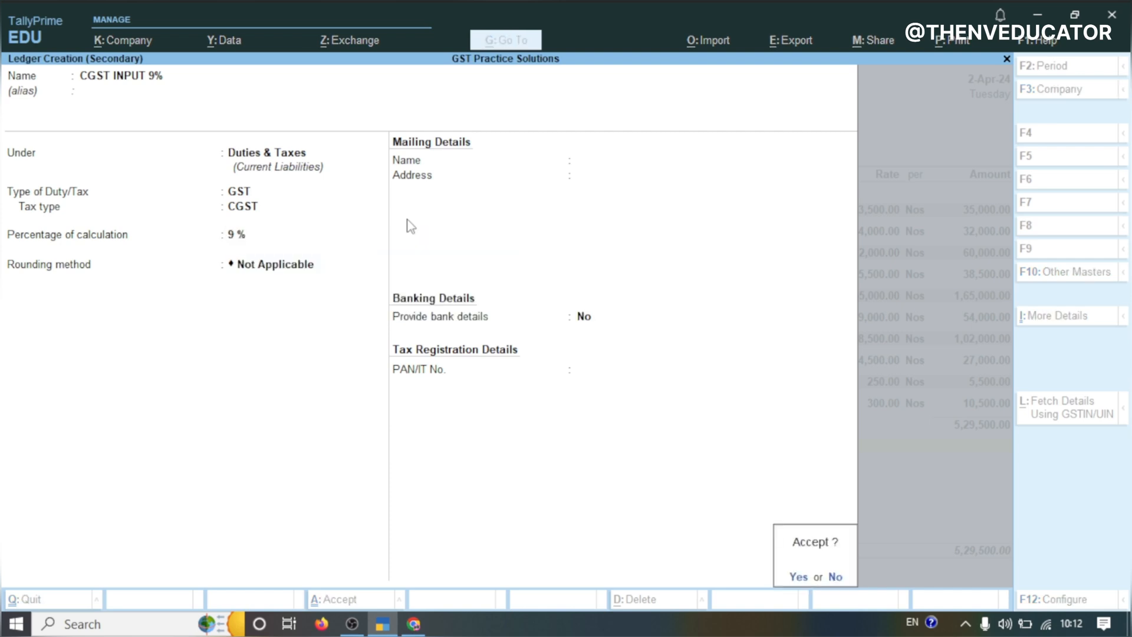
key("Return")
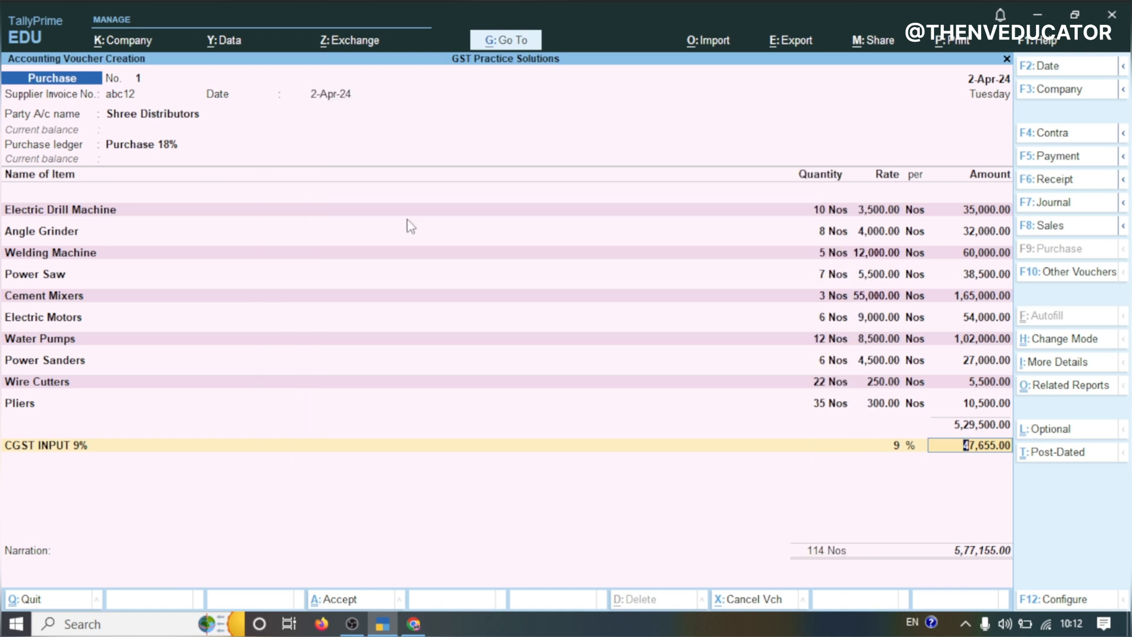
Accept the CGST line amount and create another new ledger named SGST INPUT 9%
key("Return")
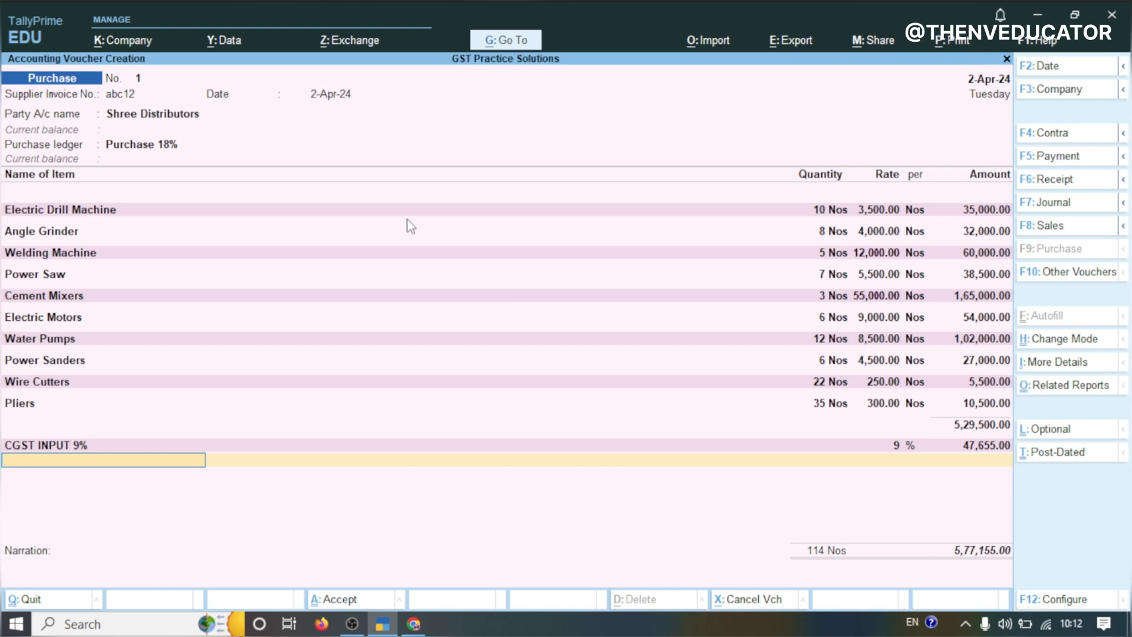
key("alt+c")
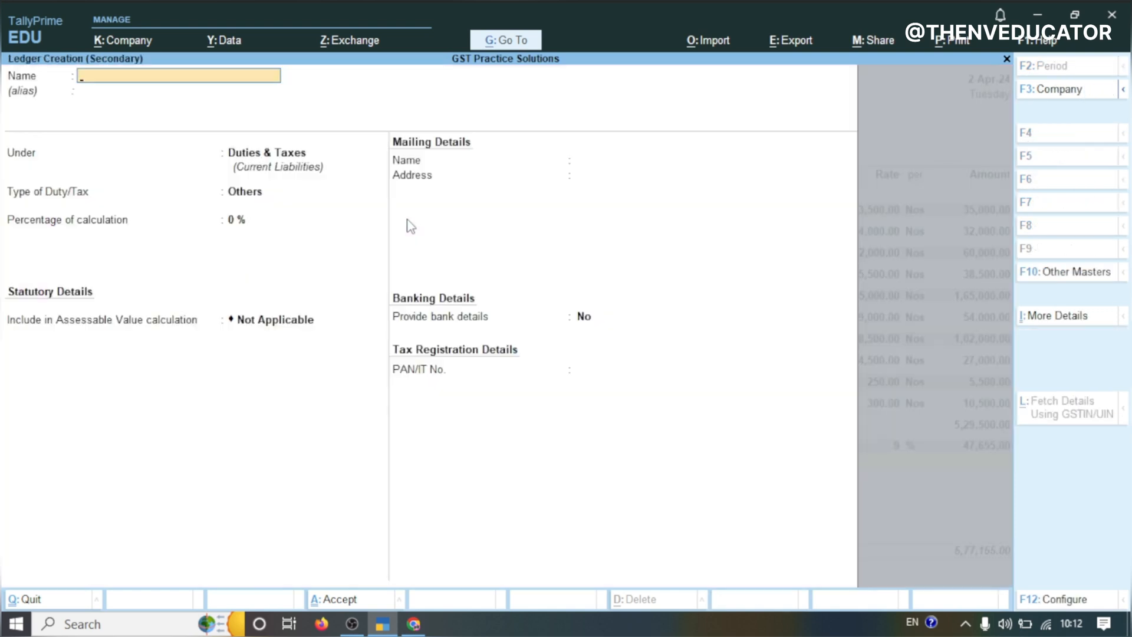
type("SGST INPUT 9%")
key("Return")
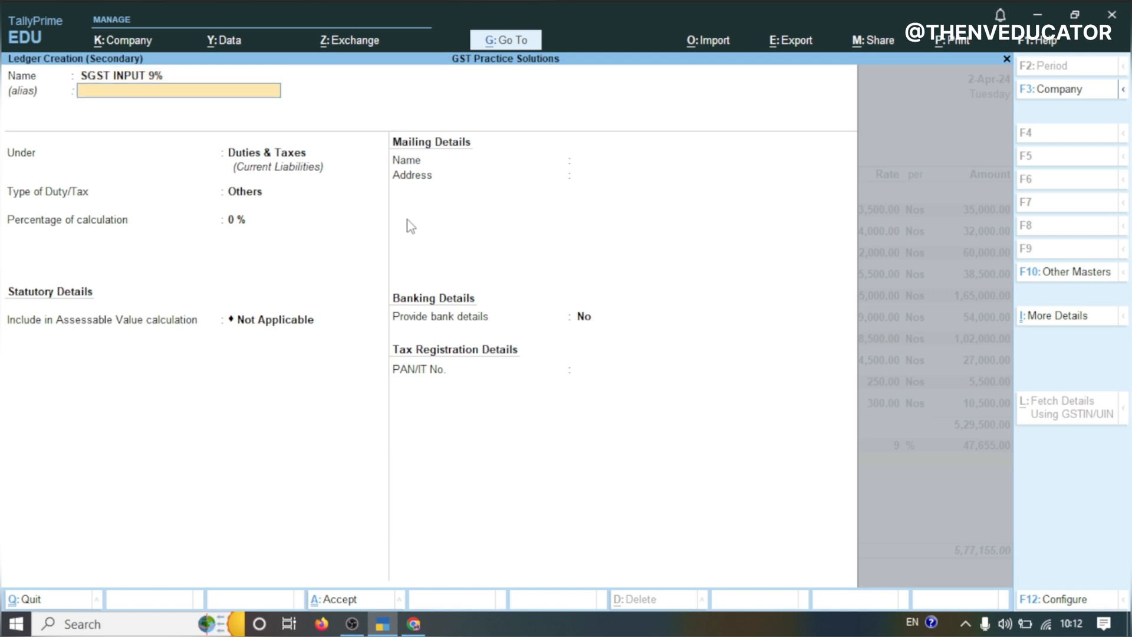
Set SGST INPUT 9% as a GST duty with tax type SGST/UTGST at 9%, then save the ledger
key("Return")
key("Return")
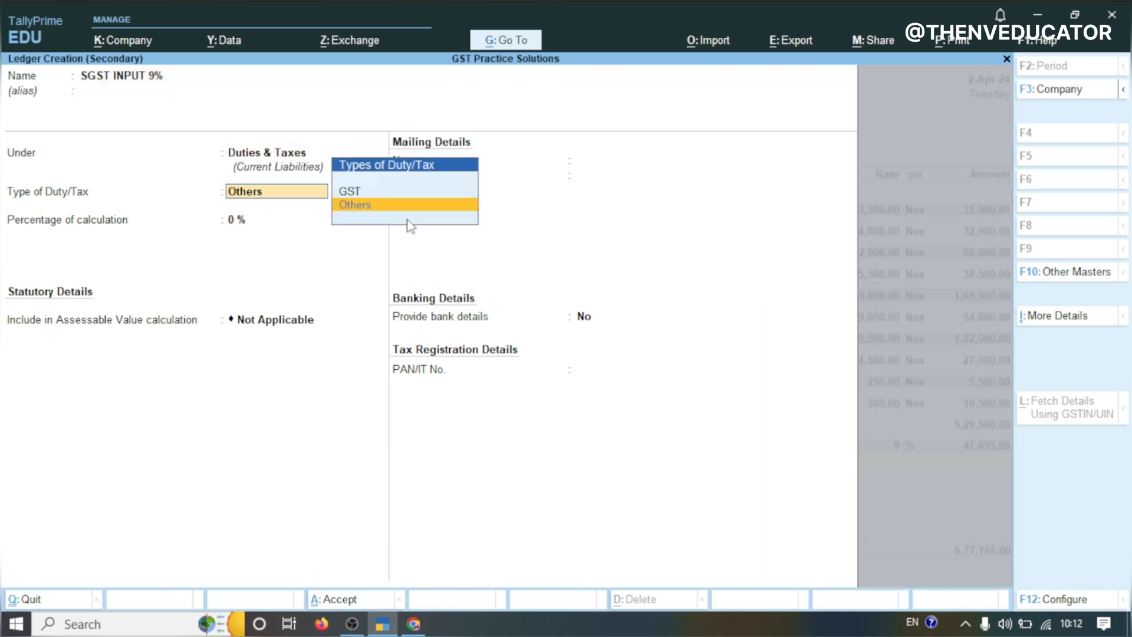
key("Up")
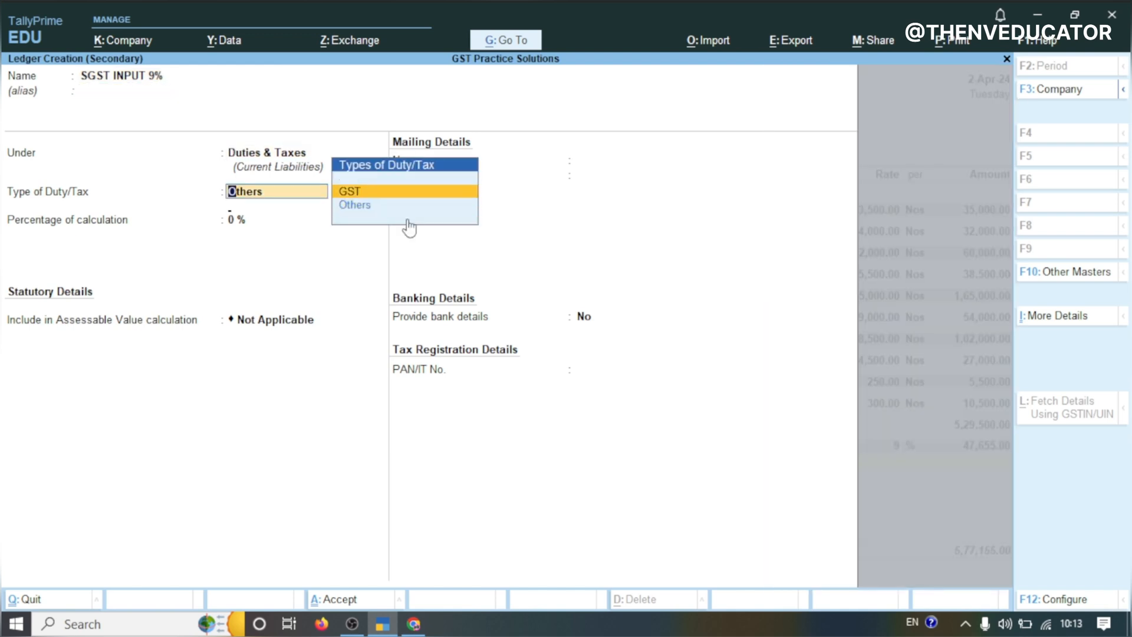
key("Return")
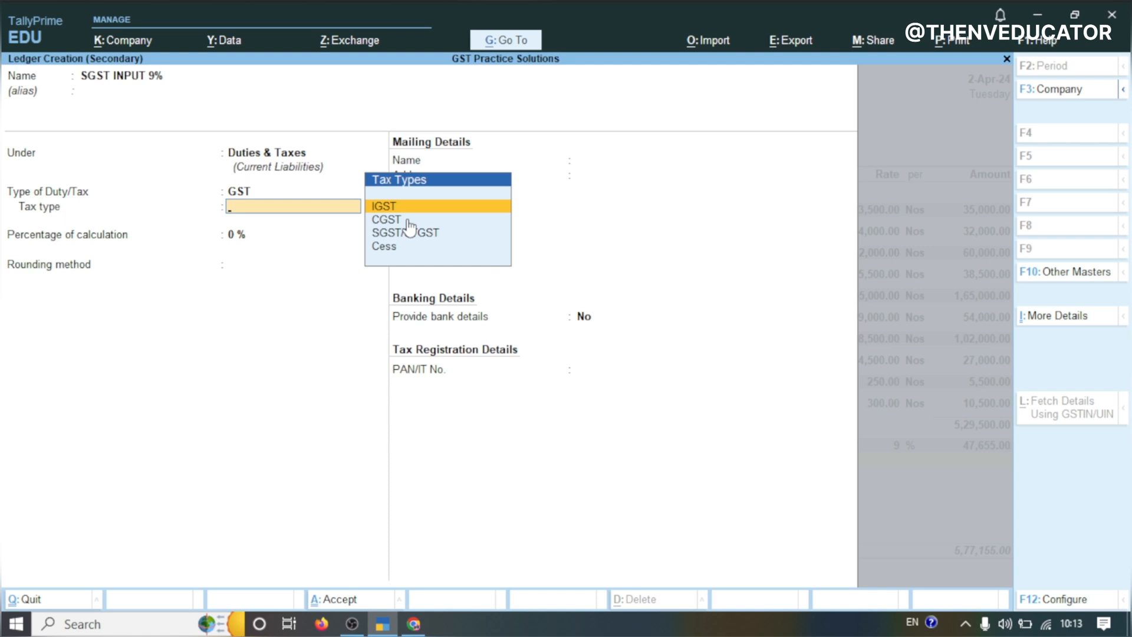
key("Down")
key("Down")
key("Return")
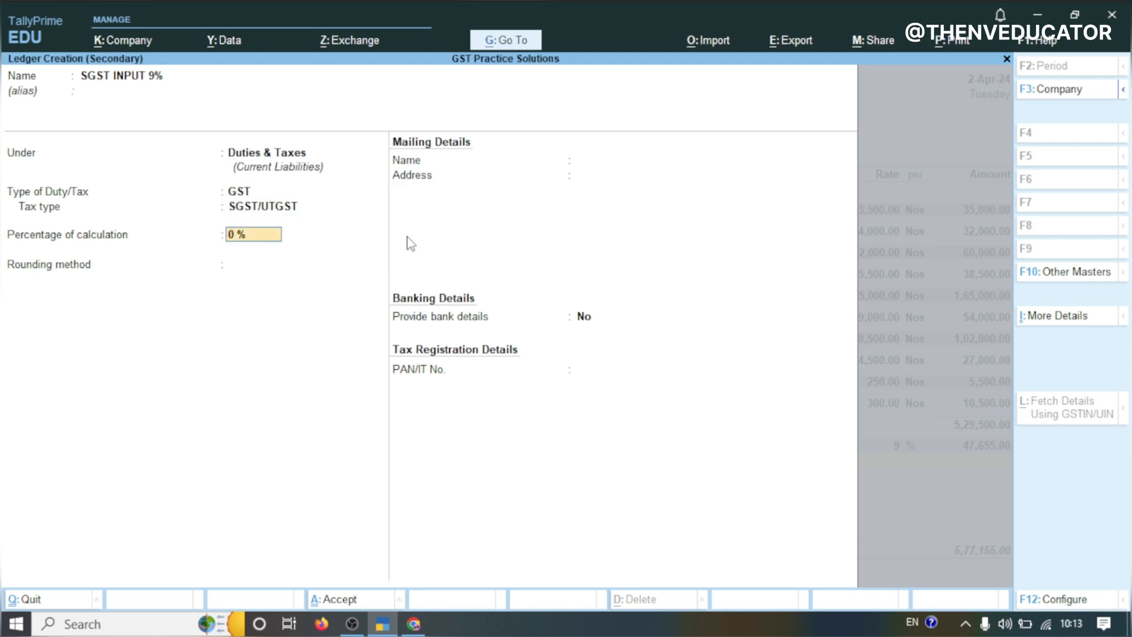
type("9")
key("Return")
key("Return")
key("Return")
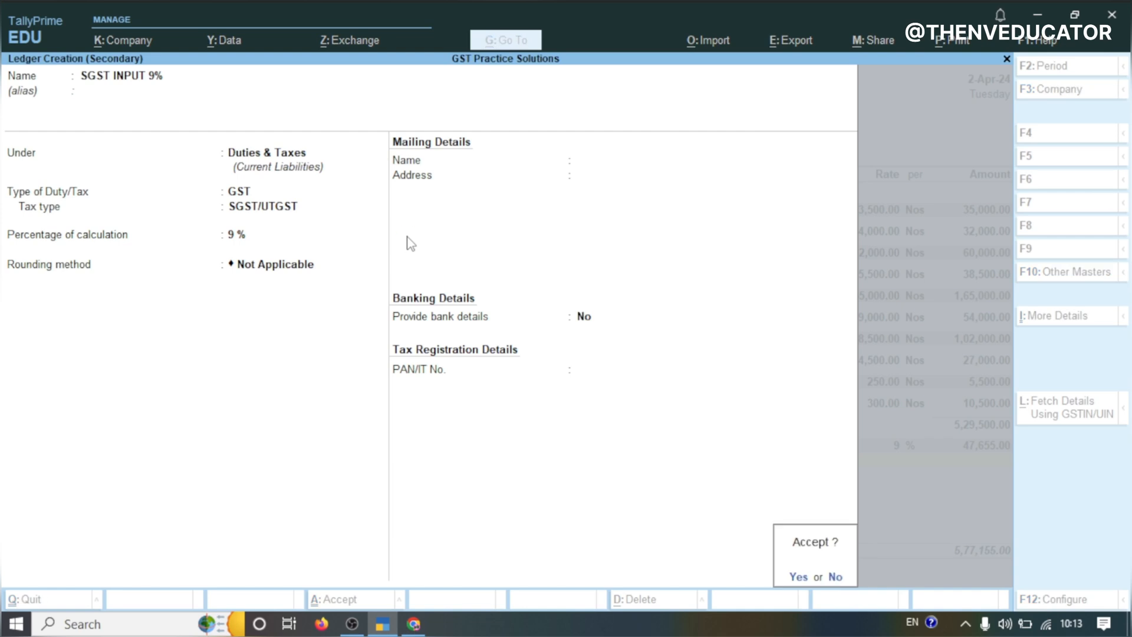
key("Return")
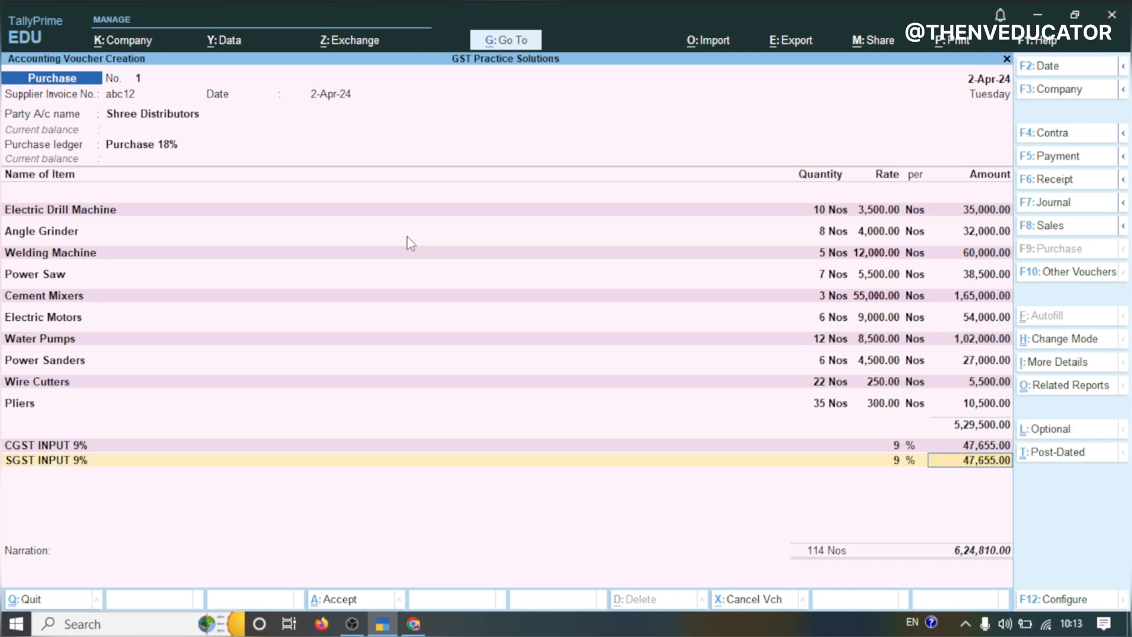
Accept the SGST line, add a New Ref bill-wise entry for the full amount, and save the purchase voucher
key("Return")
key("Return")
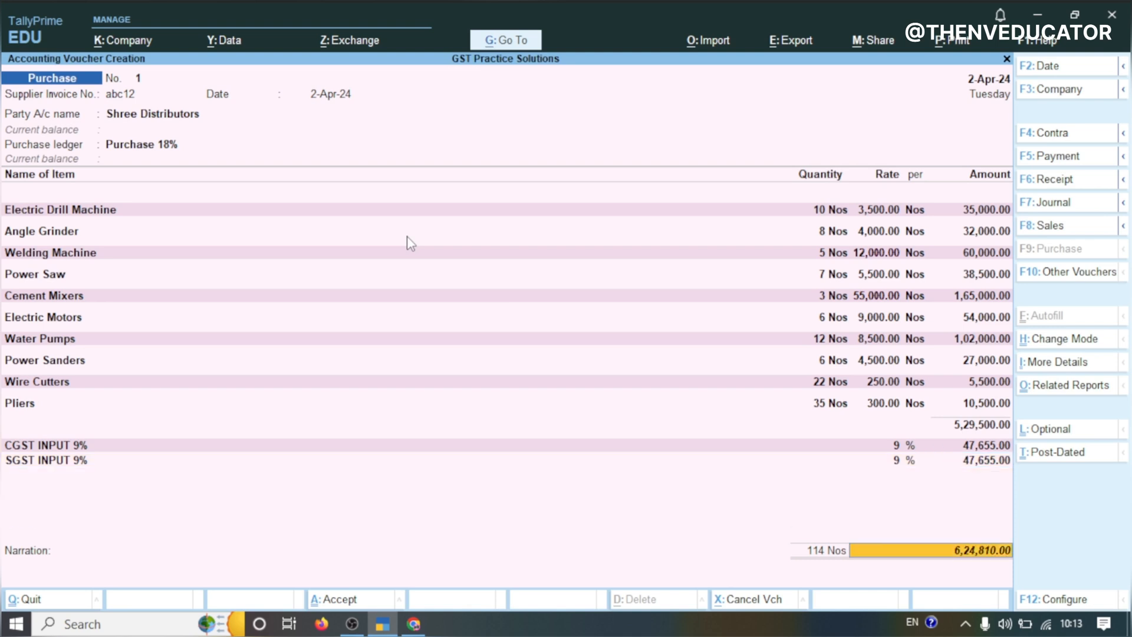
key("Return")
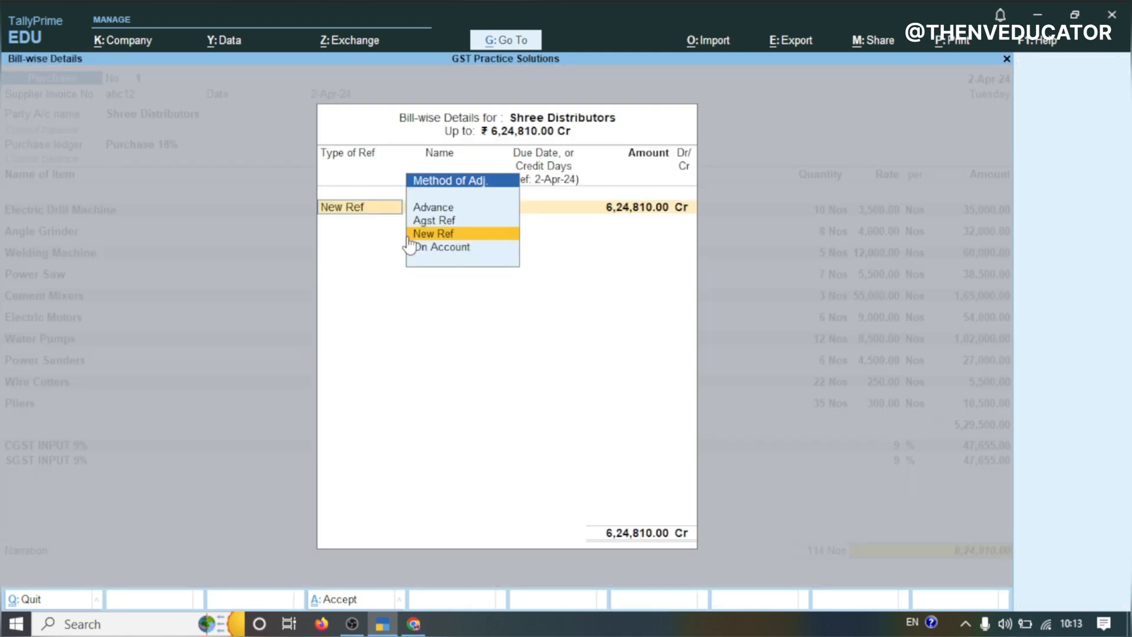
key("Return")
key("Return")
key("Return")
key("Return")
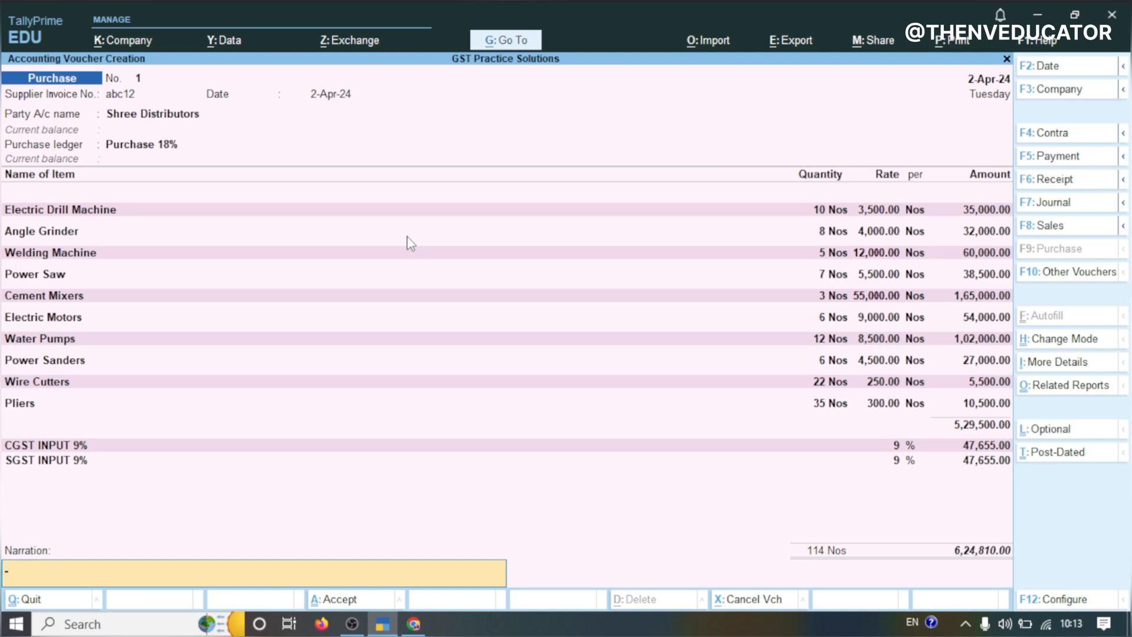
key("Return")
key("Return")
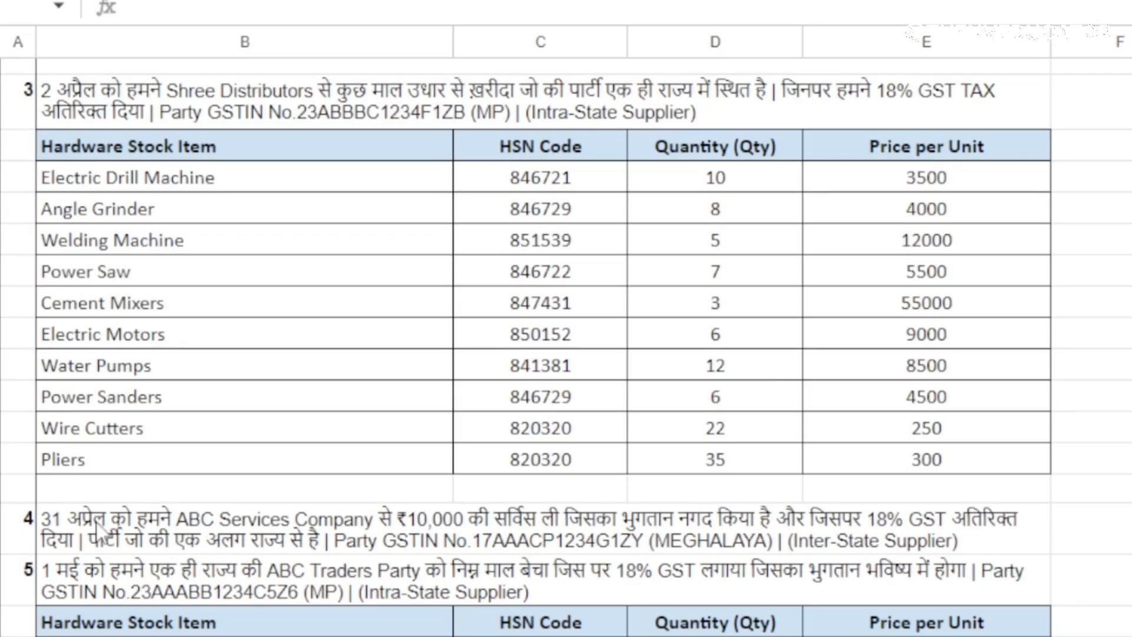
Switch to the practice-set spreadsheet and copy ABC Services Company from the next transaction
left_click(214, 525)
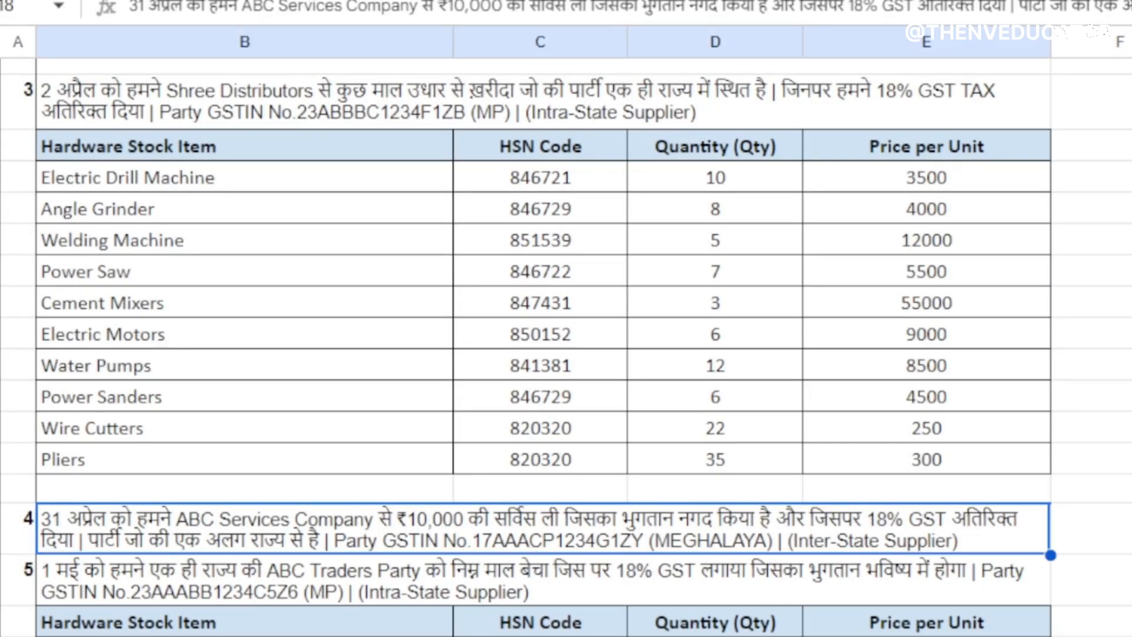
scroll(565, 346, "down", 3)
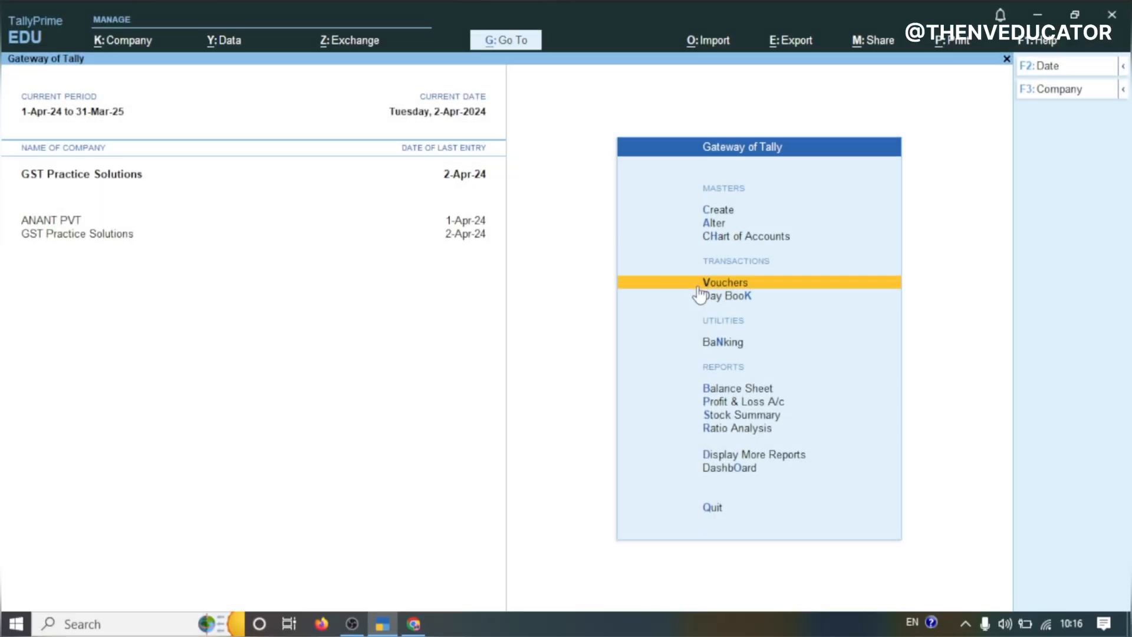
left_click(699, 287)
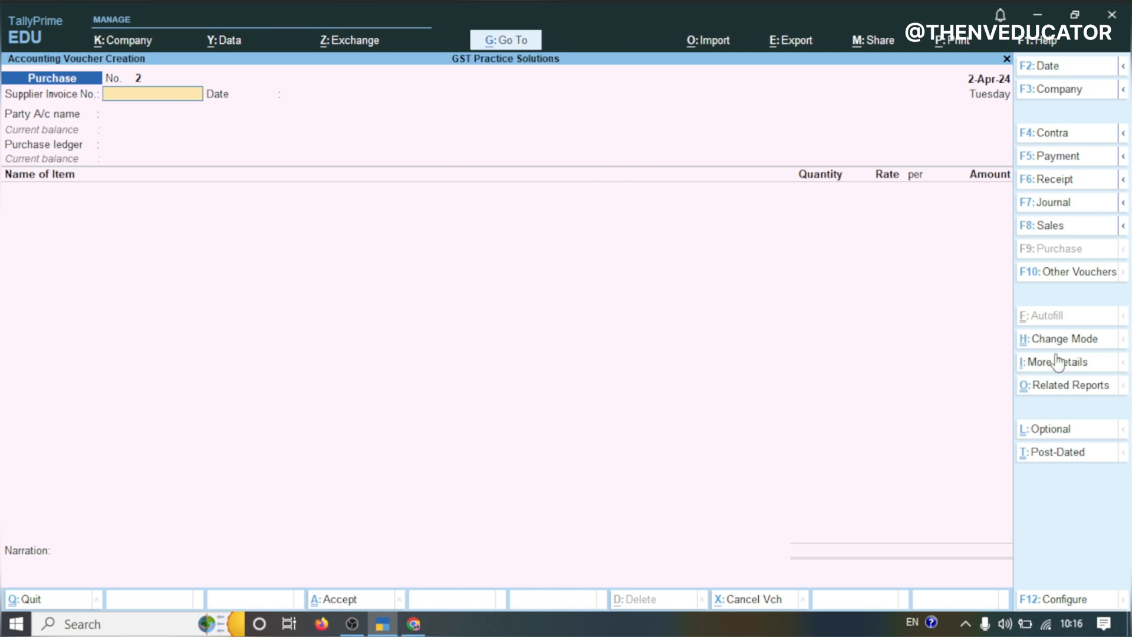
Switch the new purchase voucher to Accounting Invoice mode and enter supplier invoice number 122
left_click(1043, 341)
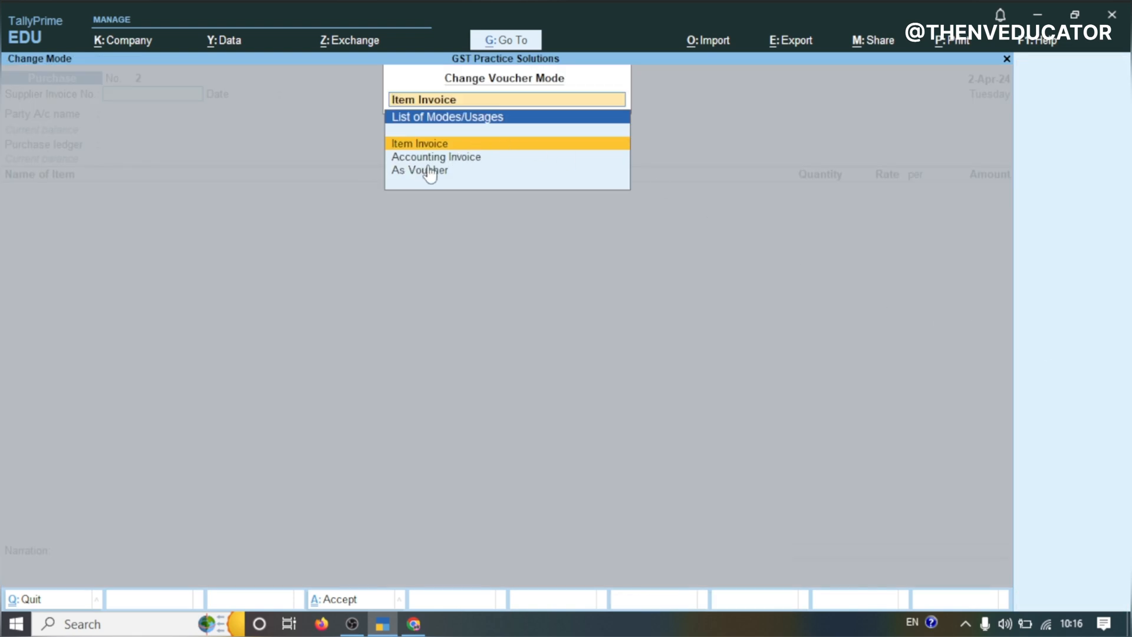
left_click(465, 159)
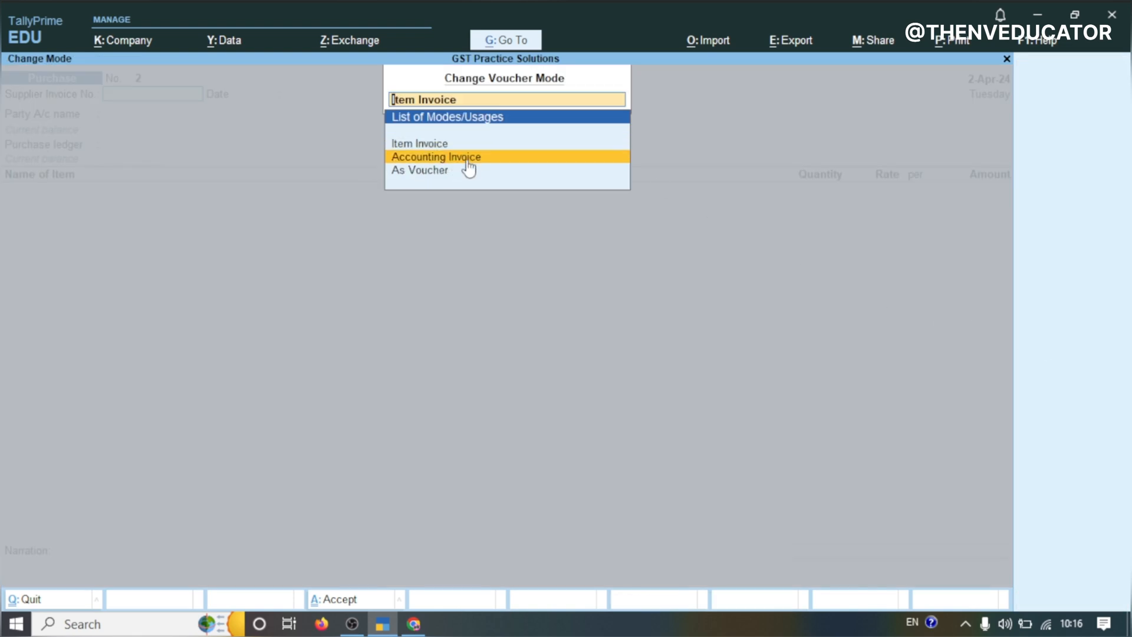
left_click(467, 158)
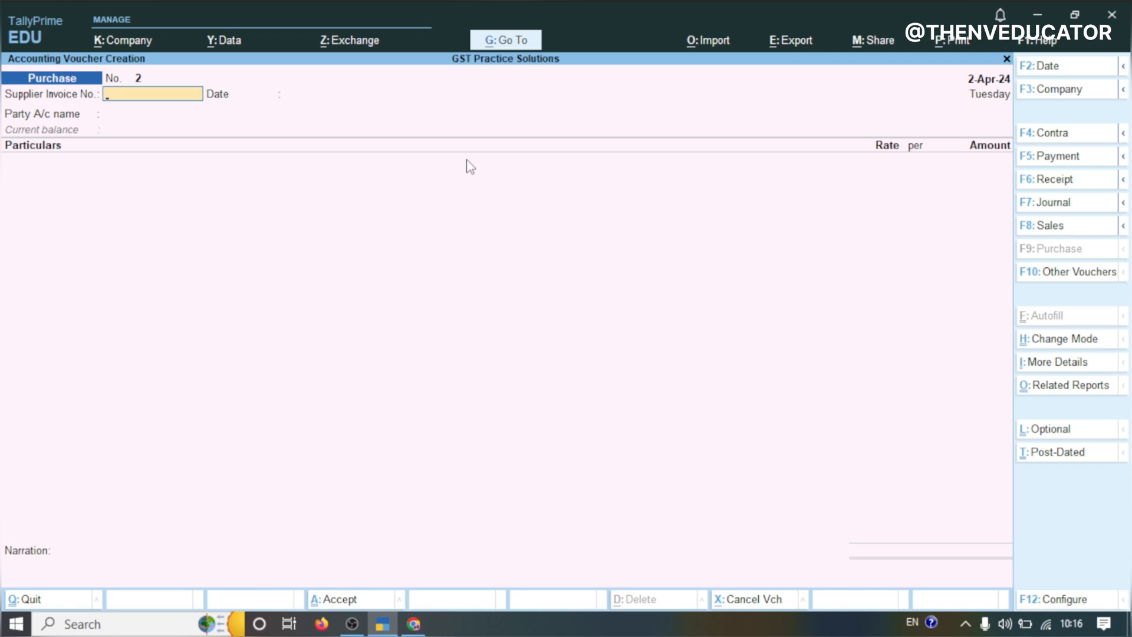
type("122")
key("Return")
key("Return")
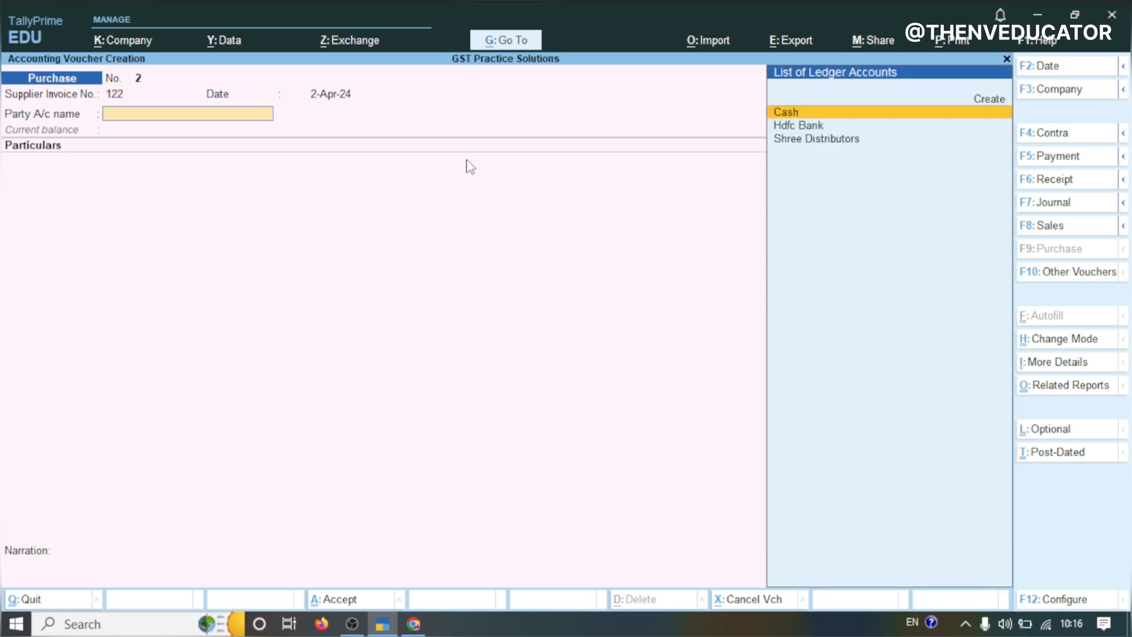
key("Return")
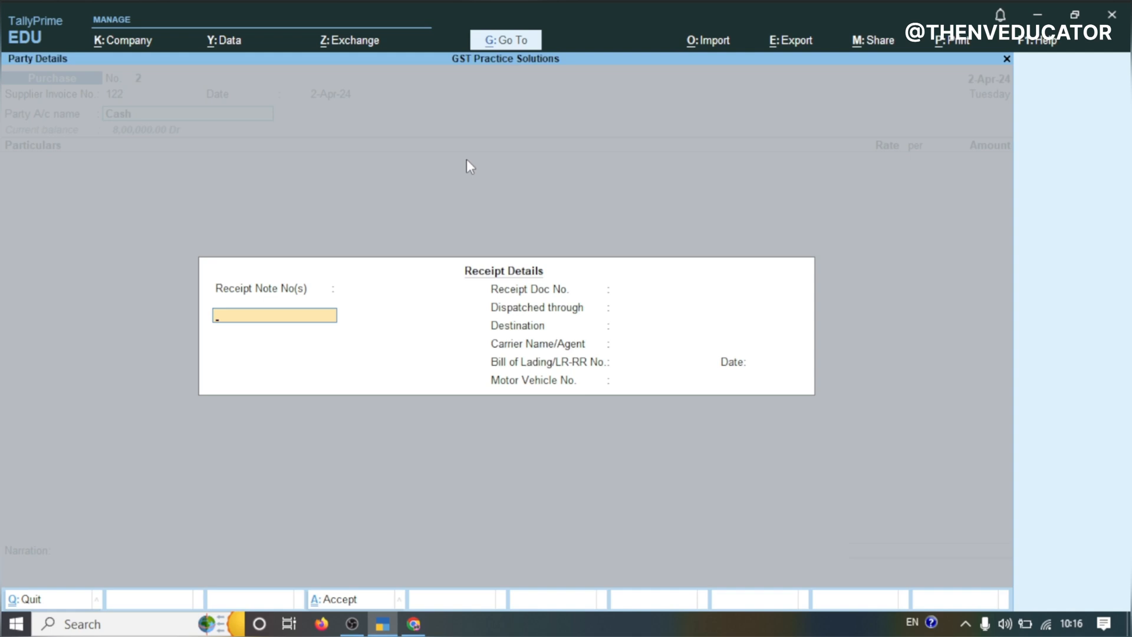
key("Escape")
key("y")
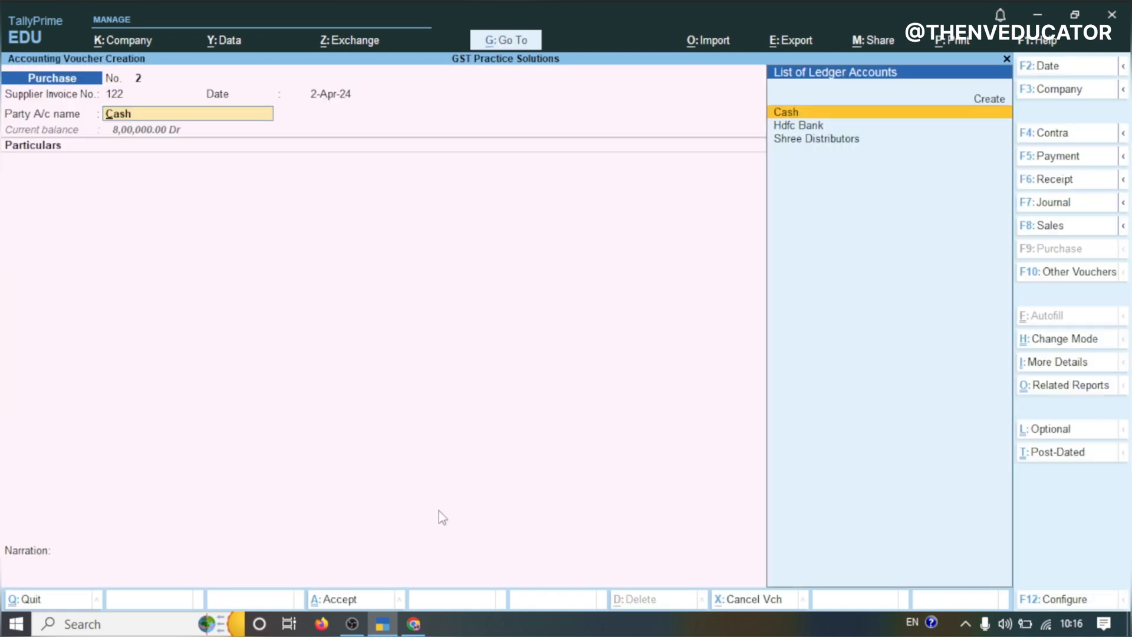
Change the voucher date to 2-Feb-25
key("F2")
type("3")
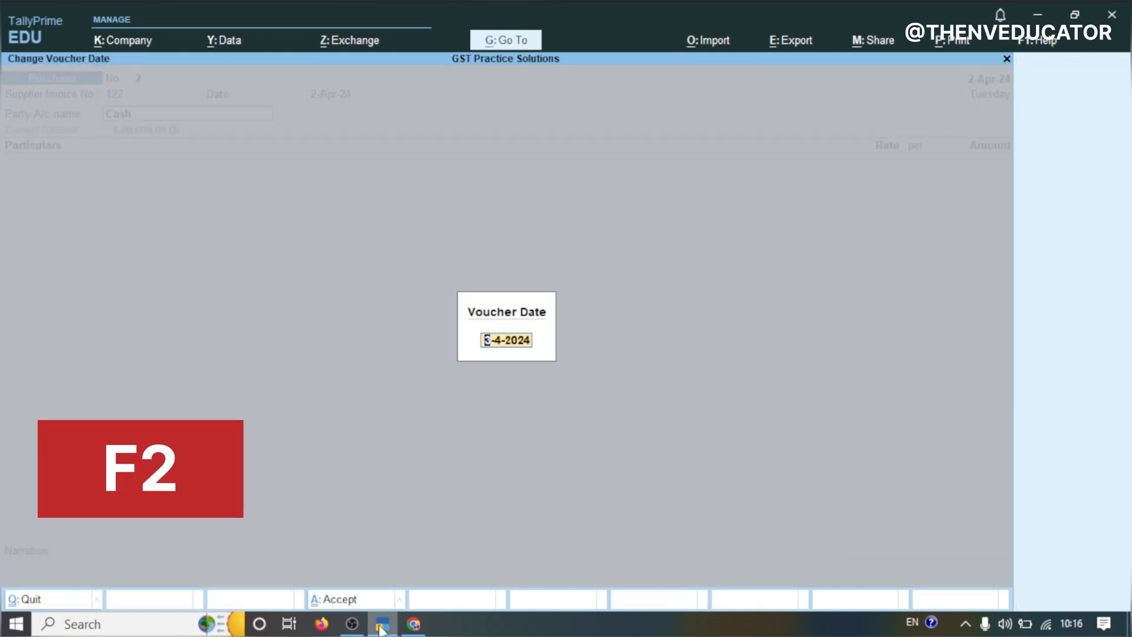
type("1.4")
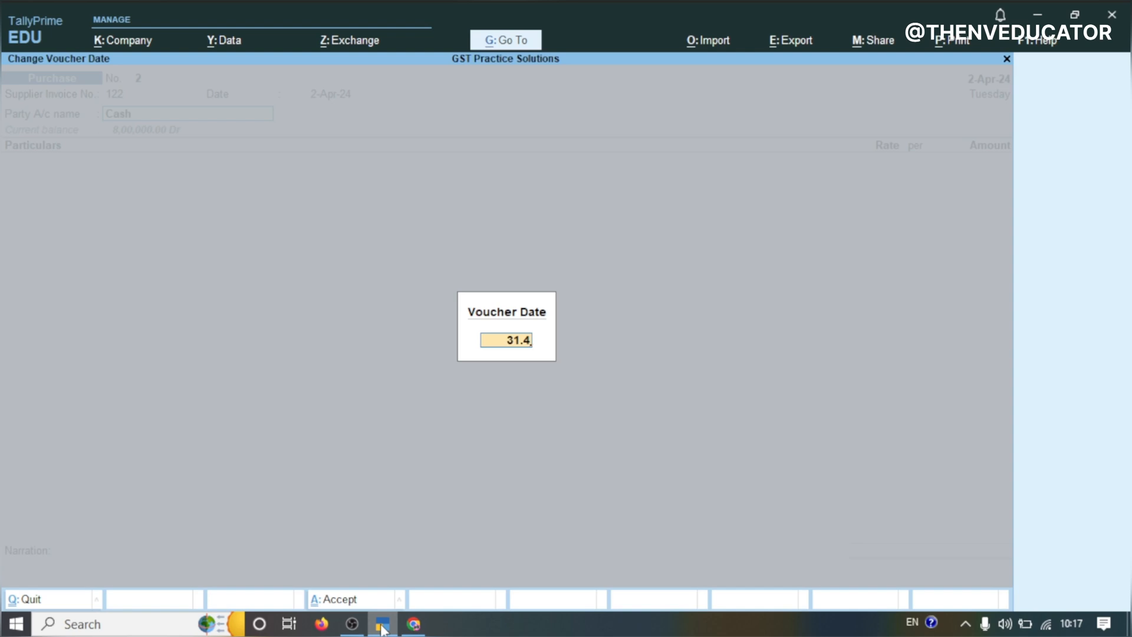
key("BackSpace")
key("BackSpace")
key("BackSpace")
key("BackSpace")
type("2.2")
key("Return")
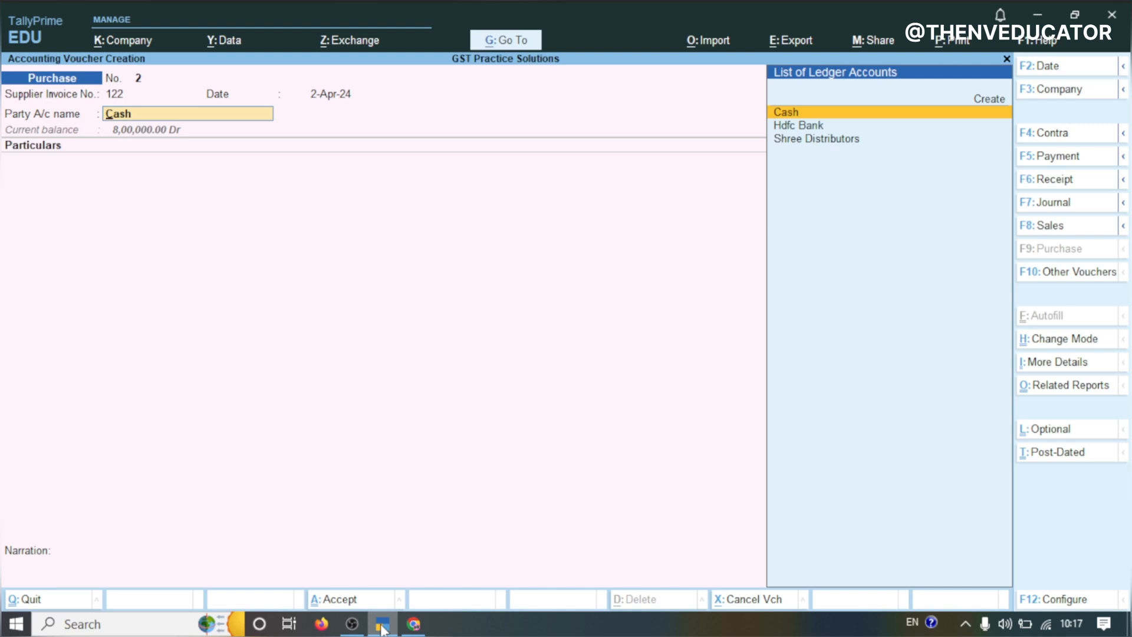
Keep Cash as the party account and continue to the supplier field in Party Details
key("Return")
key("Return")
key("Return")
key("Return")
key("Return")
key("Return")
key("Return")
key("Return")
key("Return")
key("Return")
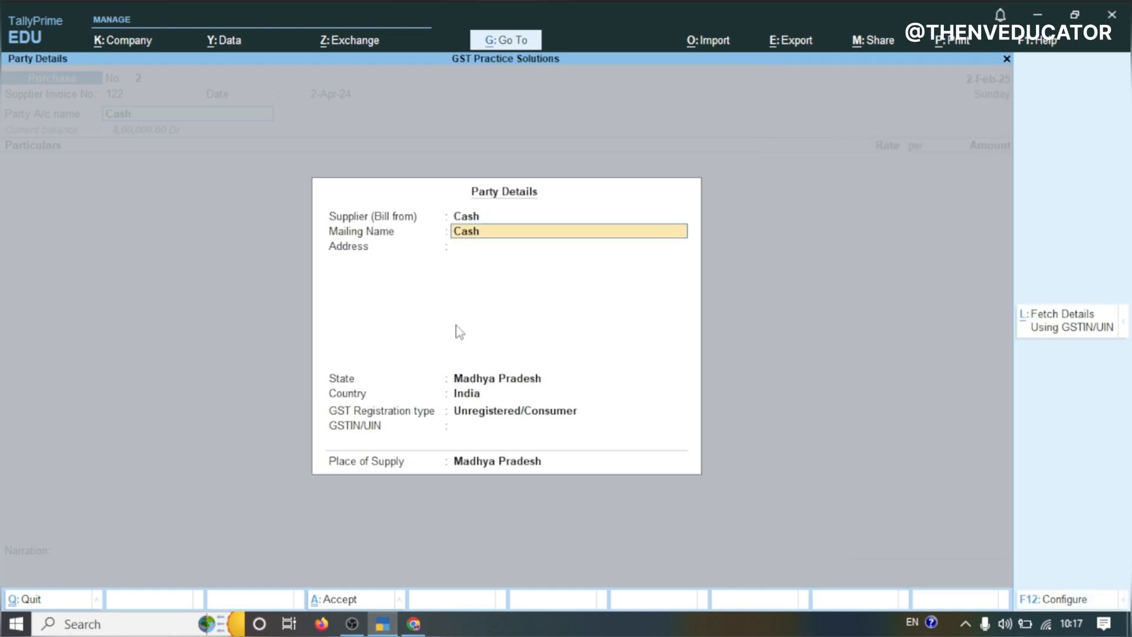
left_click(466, 221)
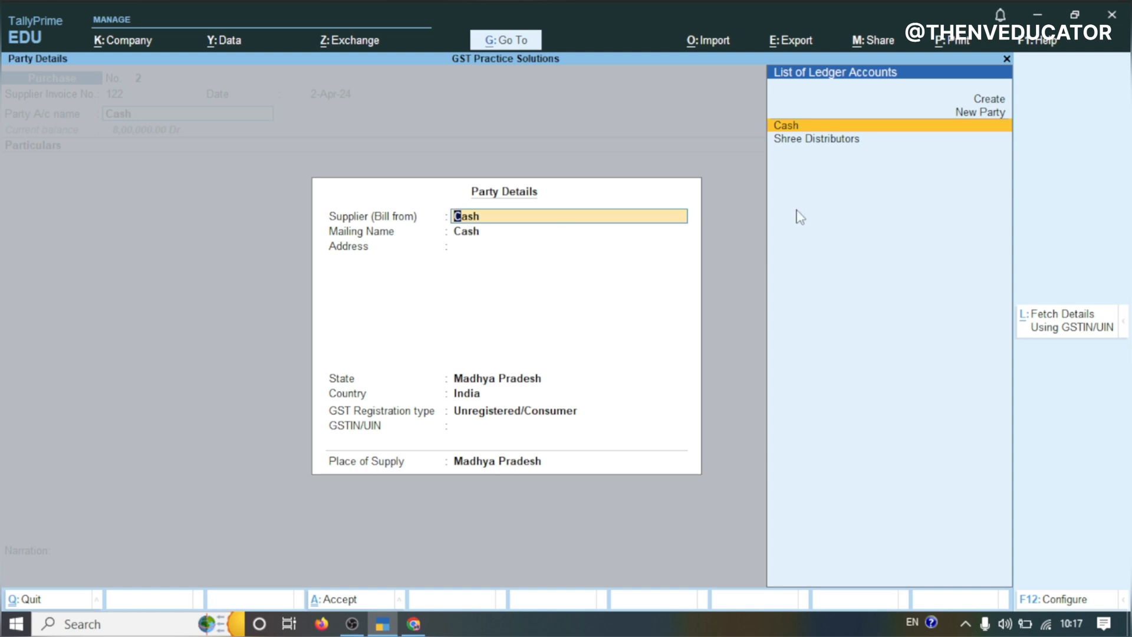
Create a new supplier ledger named ABC Services Company under Sundry Creditors
left_click(971, 108)
left_click(971, 108)
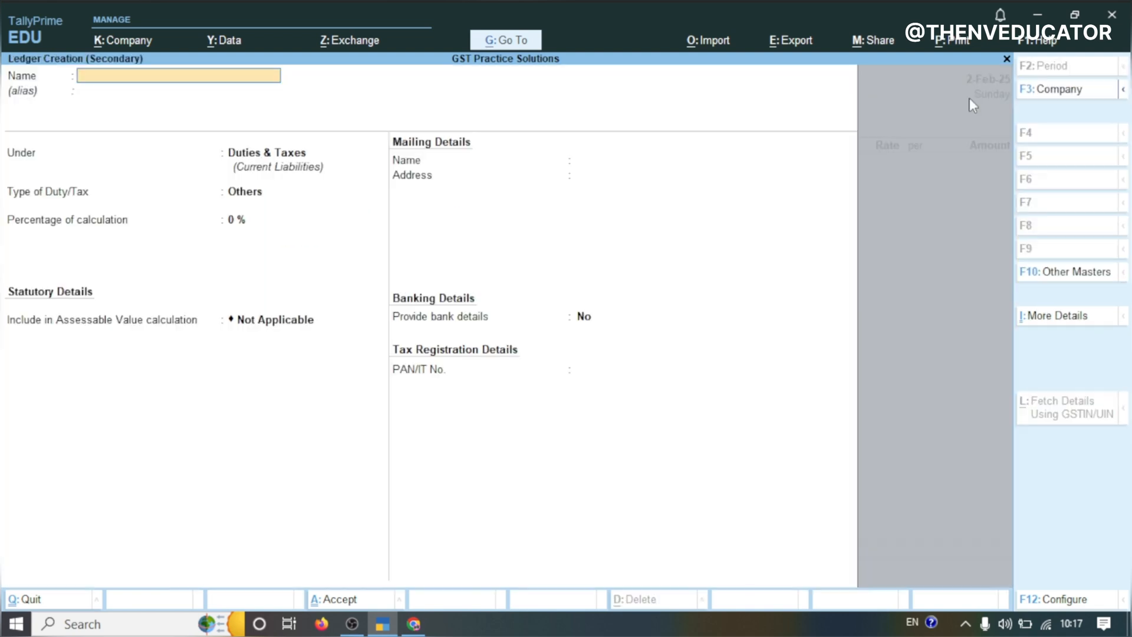
type("ABC Services Company")
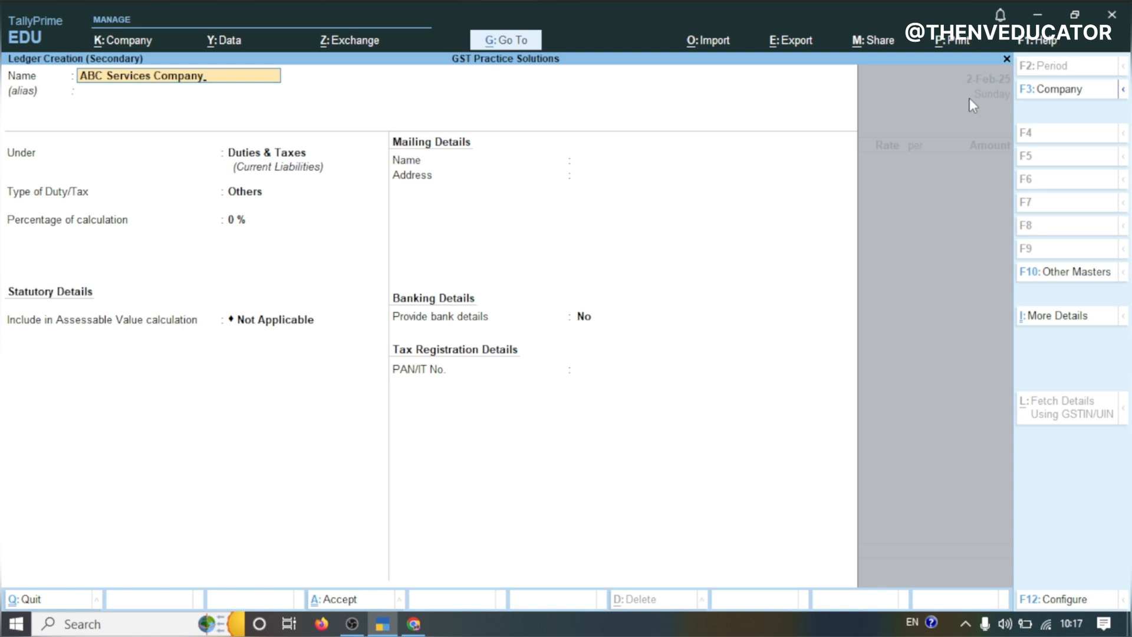
key("Return")
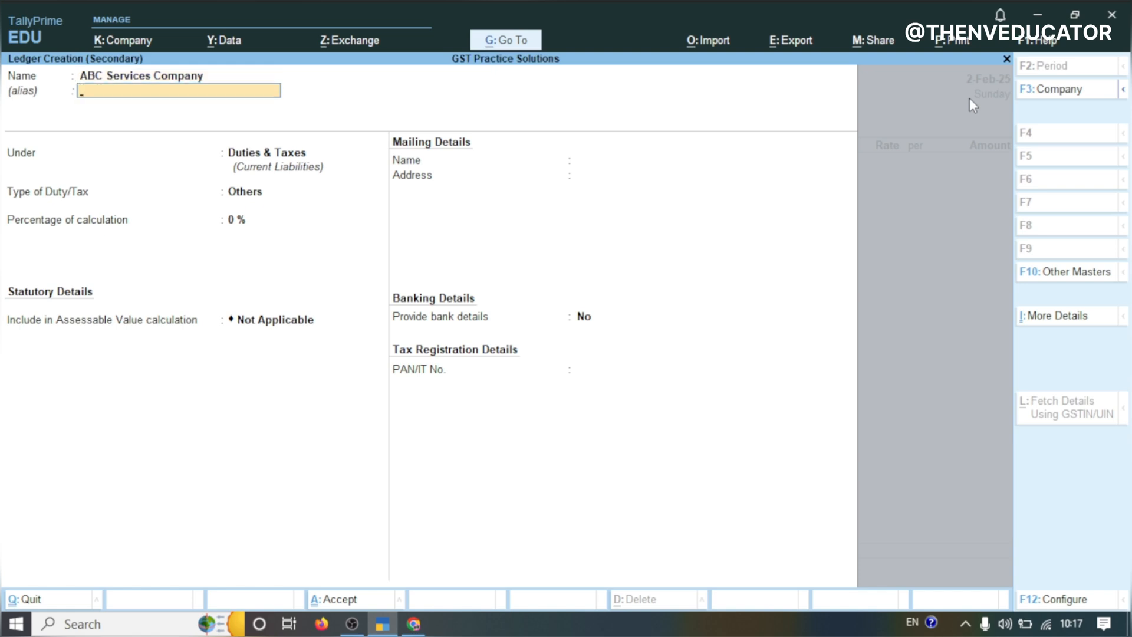
key("Return")
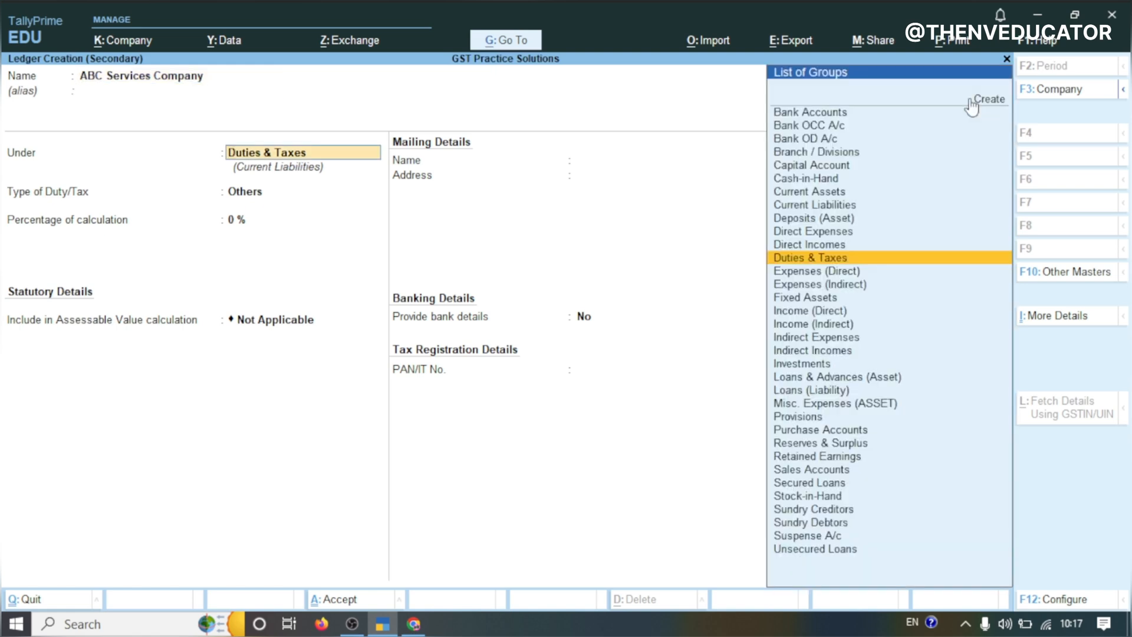
type("RE")
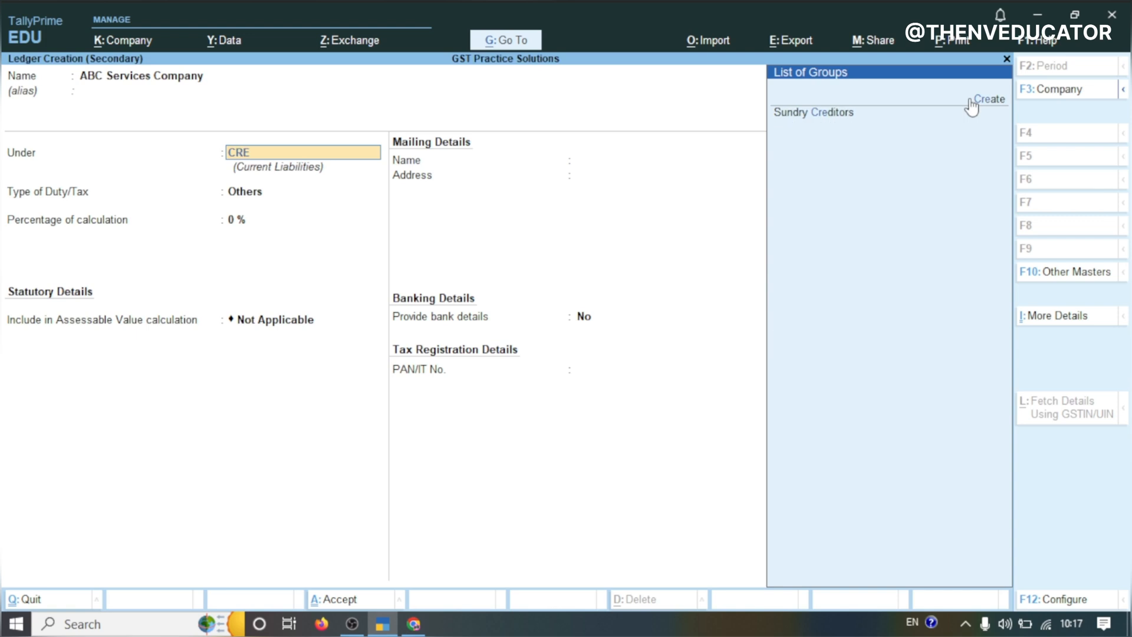
left_click(887, 119)
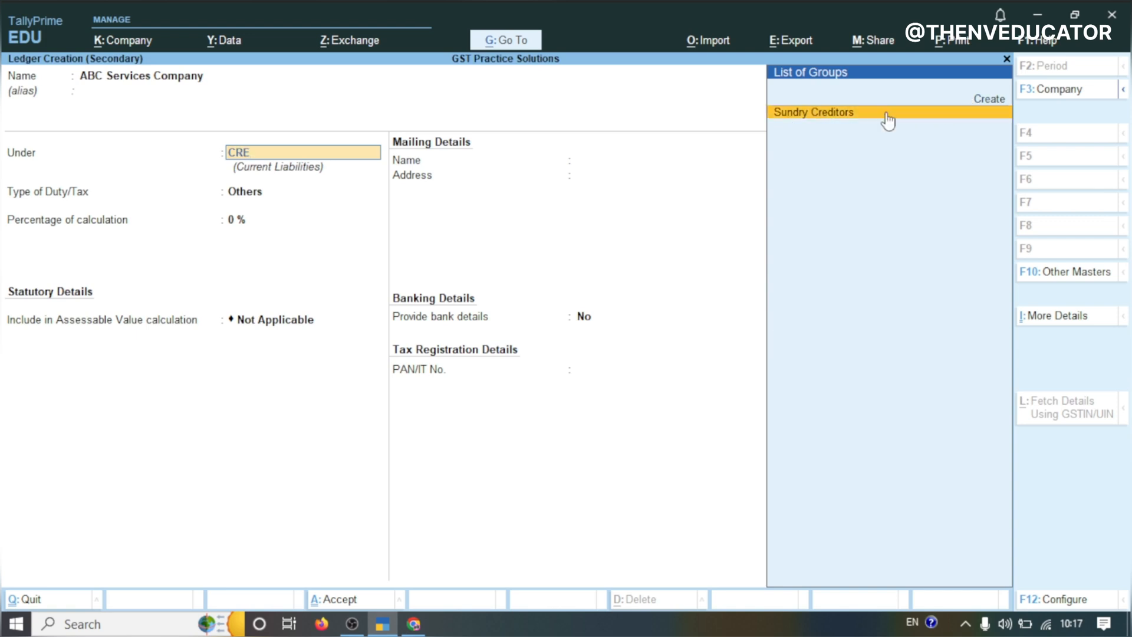
Keep the Regular registration type and paste the supplier's GSTIN into the ledger
key("Return")
key("Return")
key("Return")
key("Return")
key("Return")
key("Return")
key("Return")
key("Return")
key("Return")
key("Return")
key("Return")
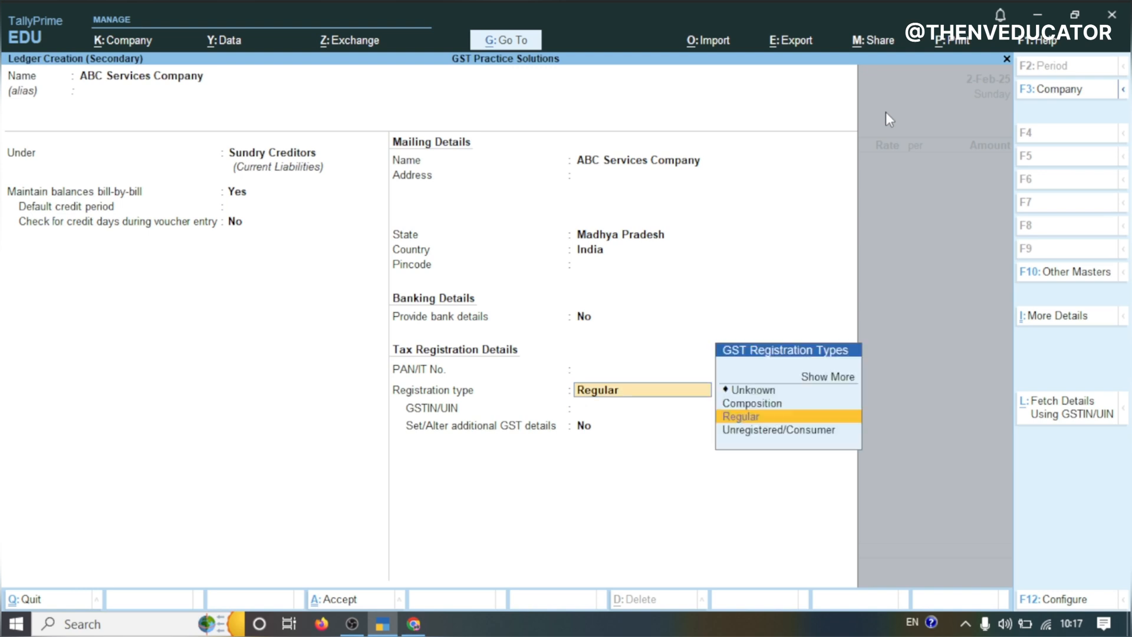
key("Return")
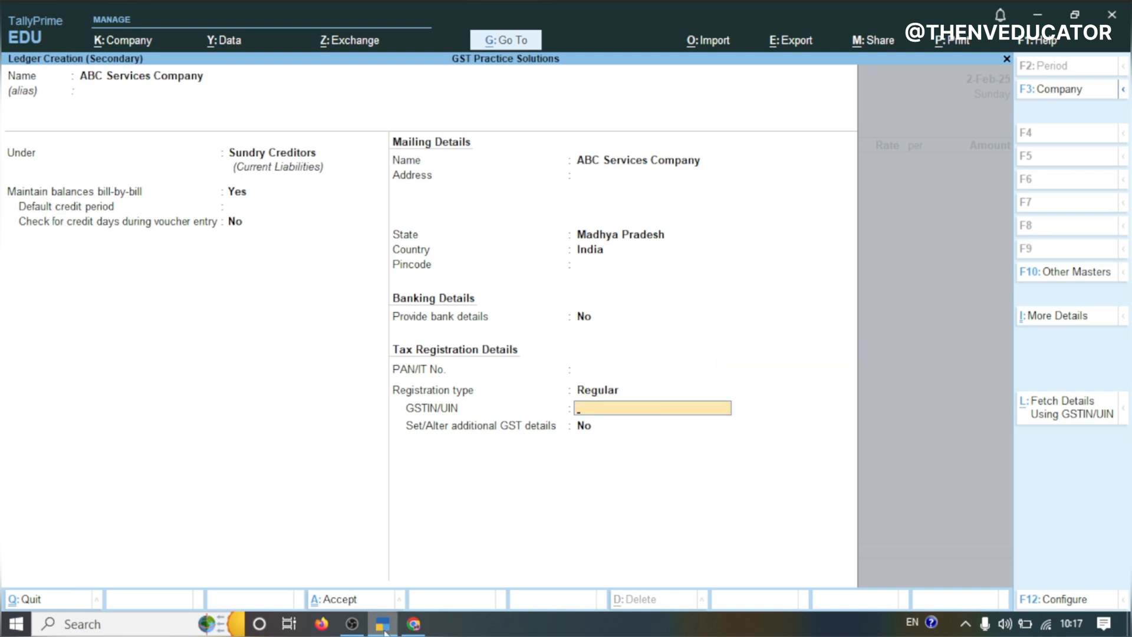
type("17AAACP1234G1ZY")
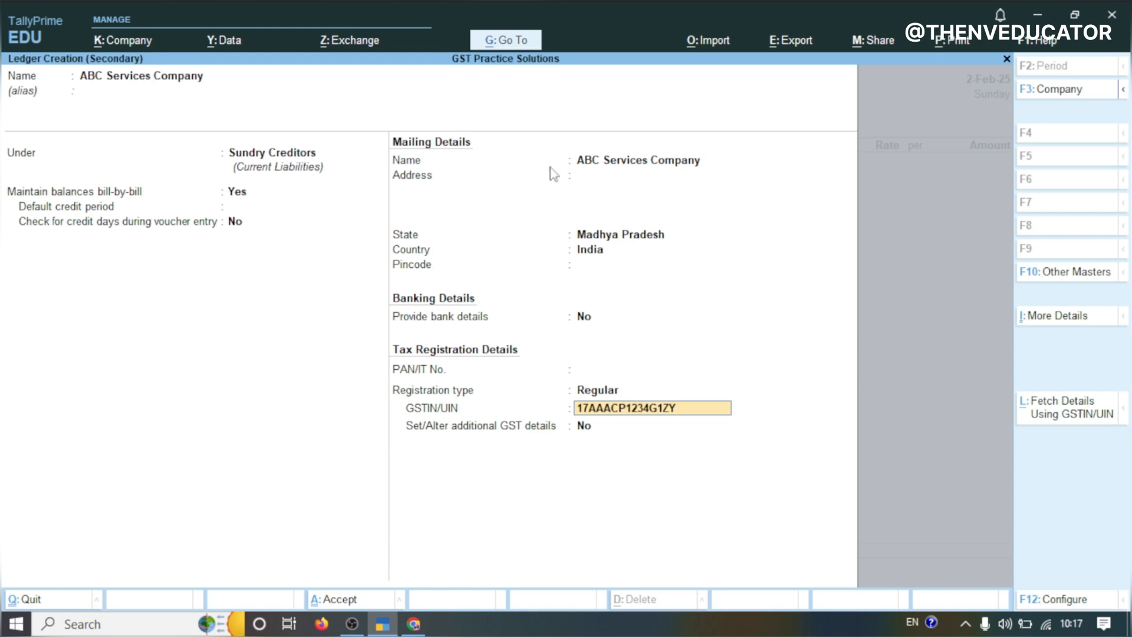
Change the ledger's state to Meghalaya and save the ABC Services Company ledger
left_click(660, 234)
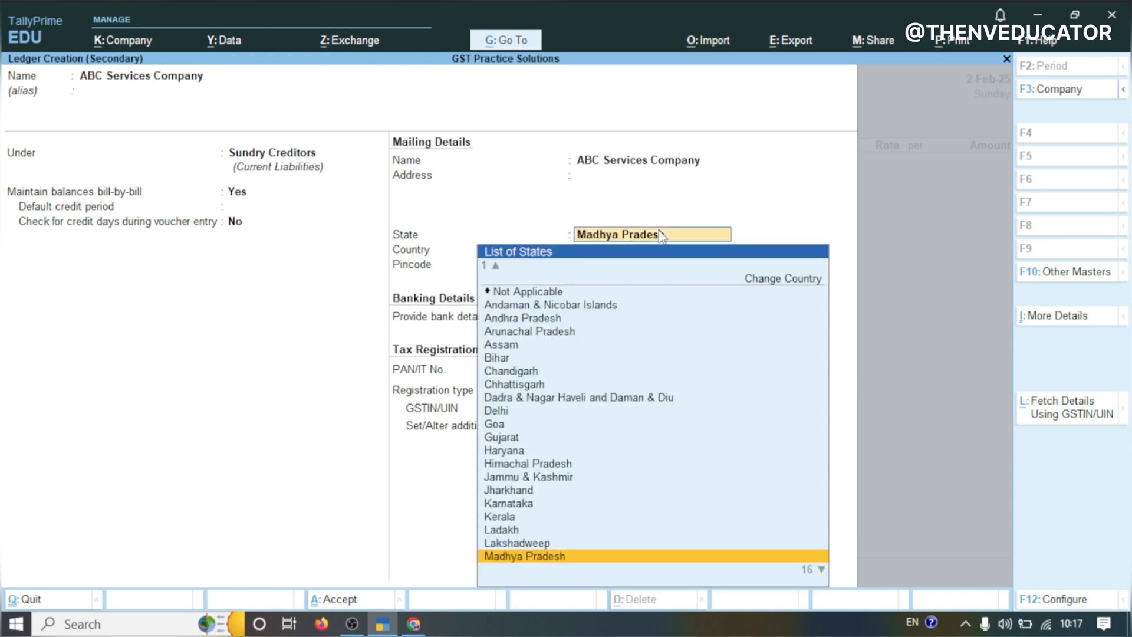
type("MAD")
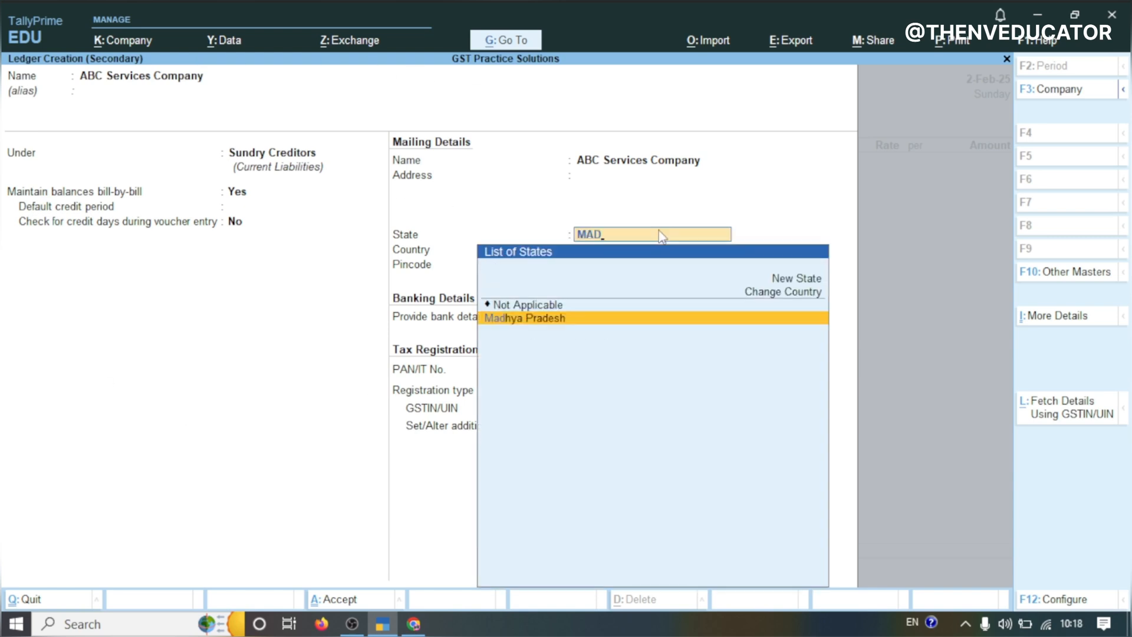
key("BackSpace")
key("BackSpace")
type("E")
key("Return")
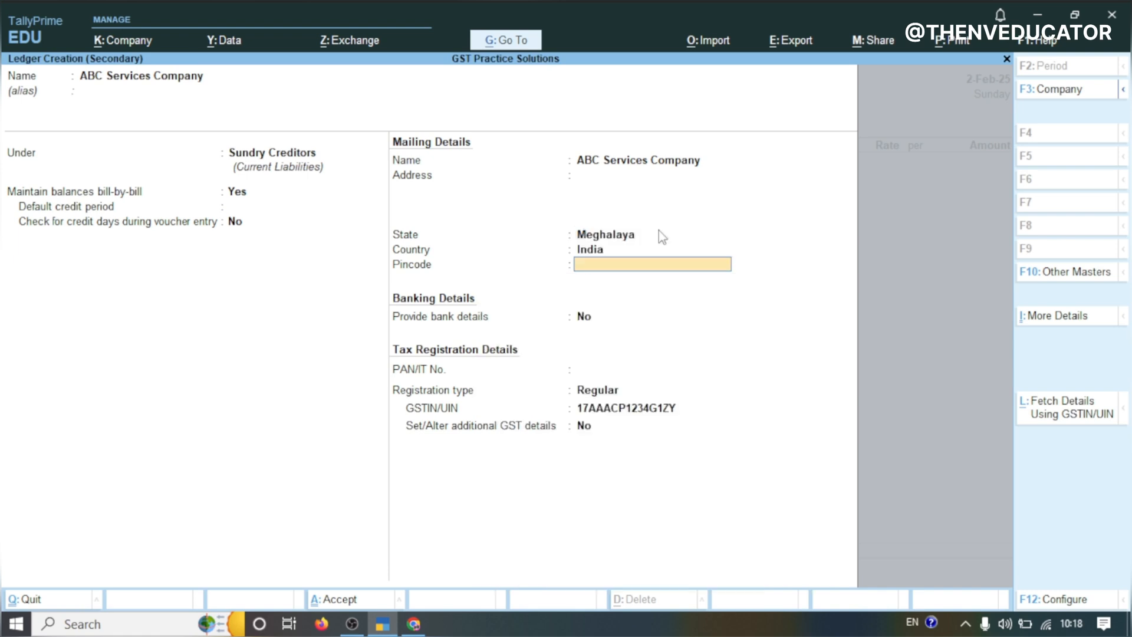
key("Return")
key("Return")
key("Return")
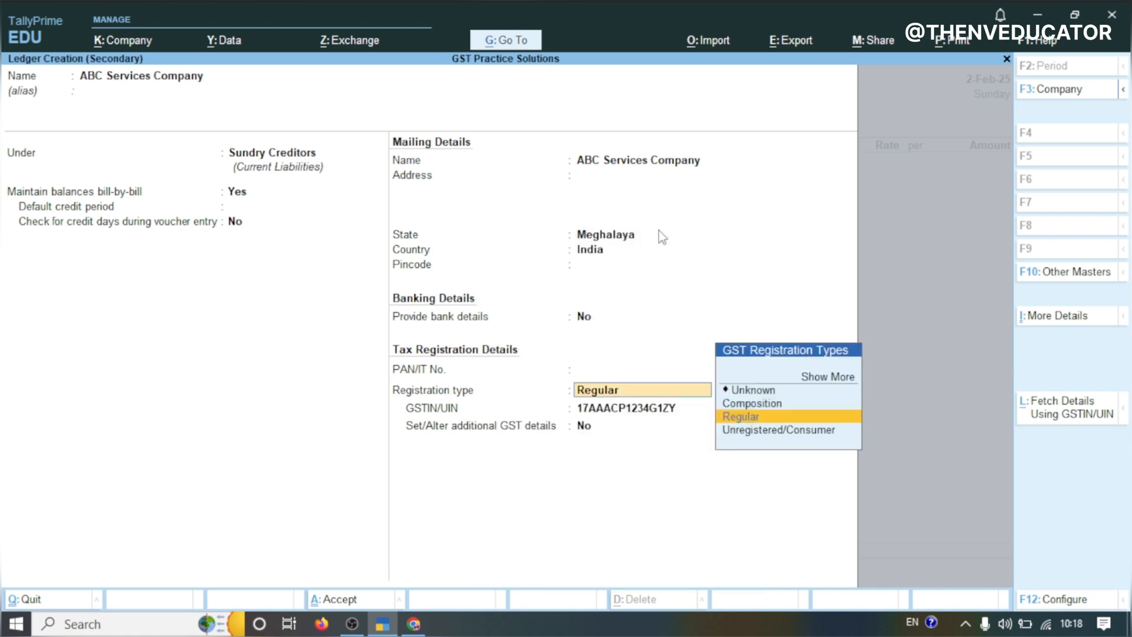
key("Return")
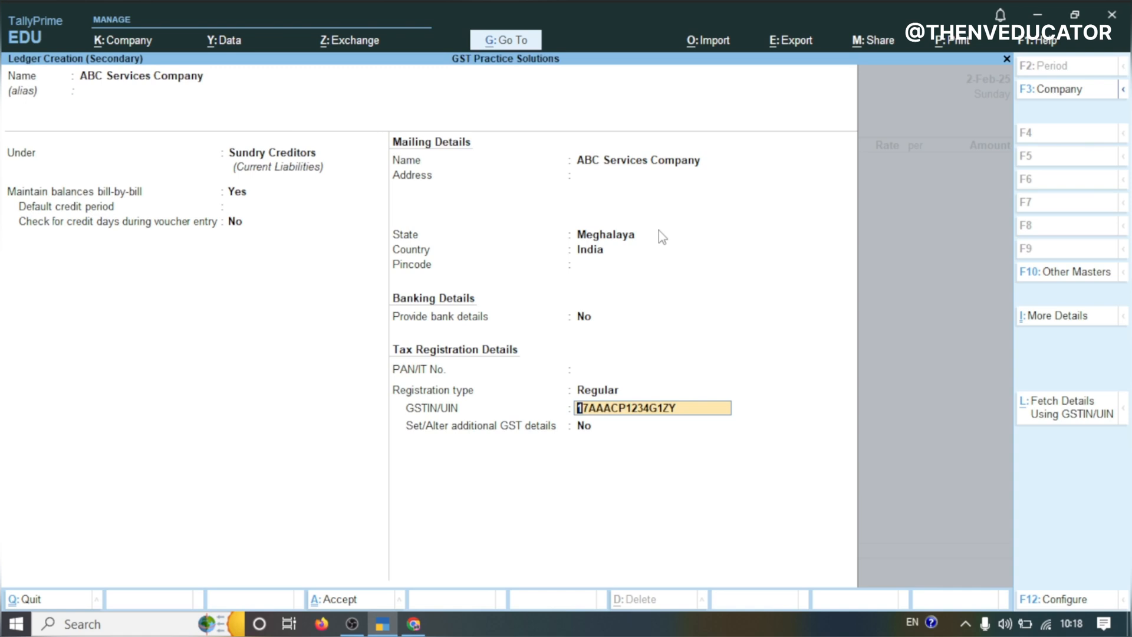
key("Return")
key("Return")
key("Return")
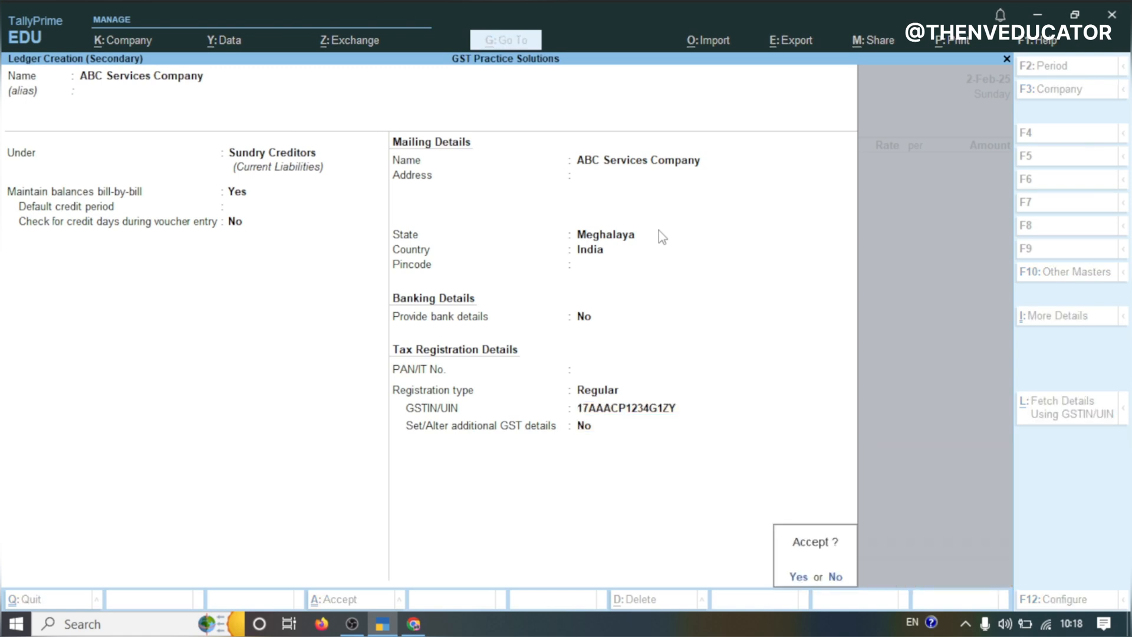
key("Return")
Set the place of supply to Meghalaya and accept the party details
key("Return")
key("Return")
key("Return")
key("Return")
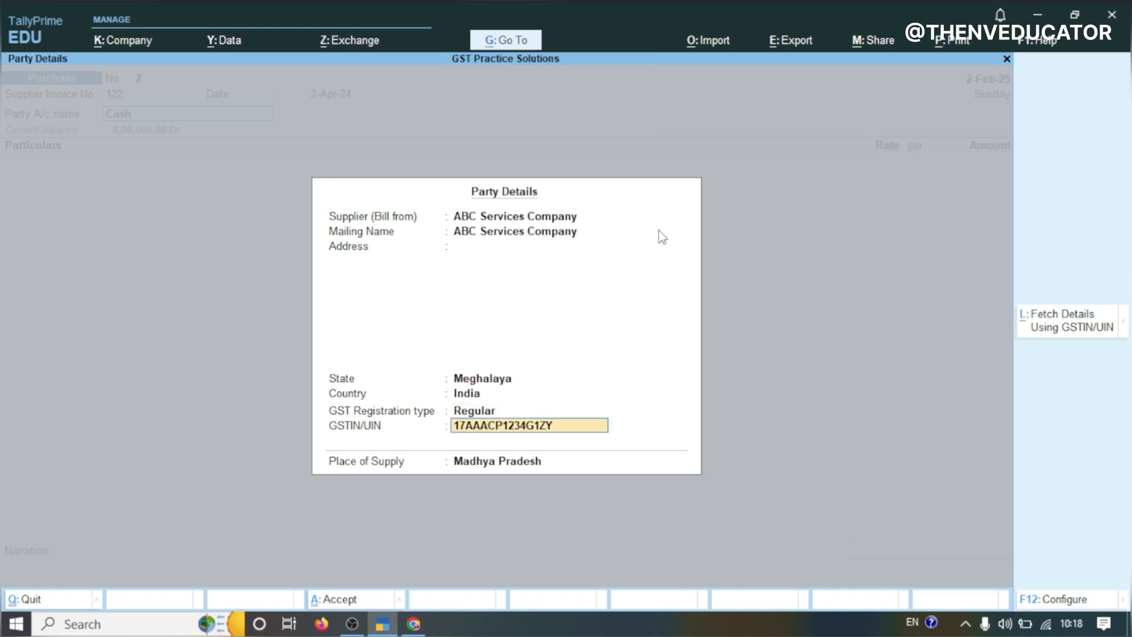
key("Return")
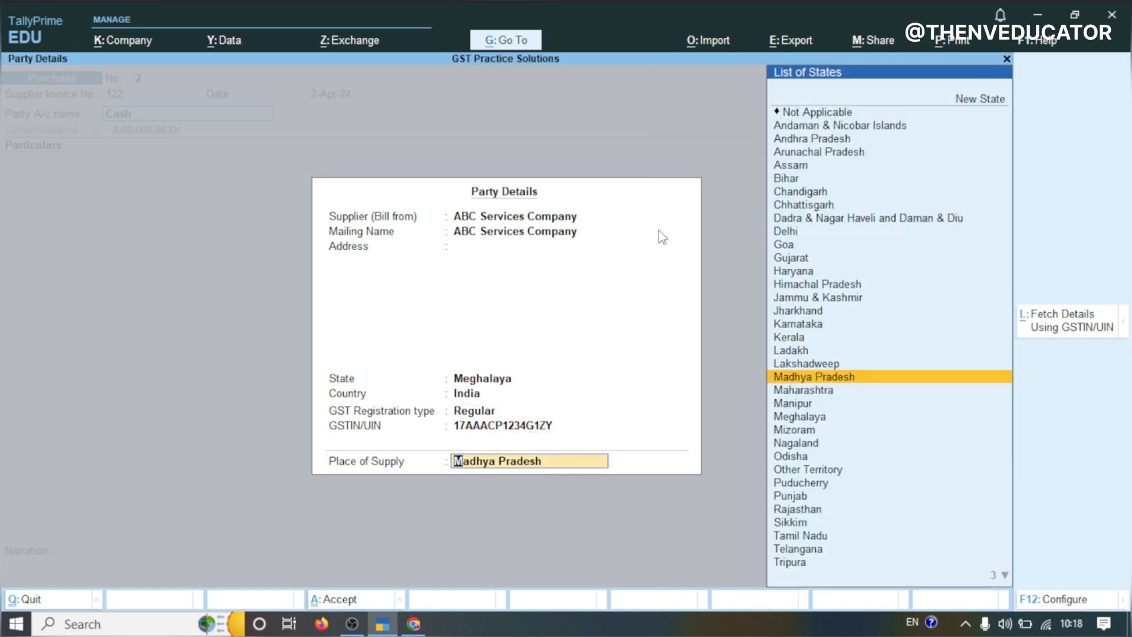
type("MEGH")
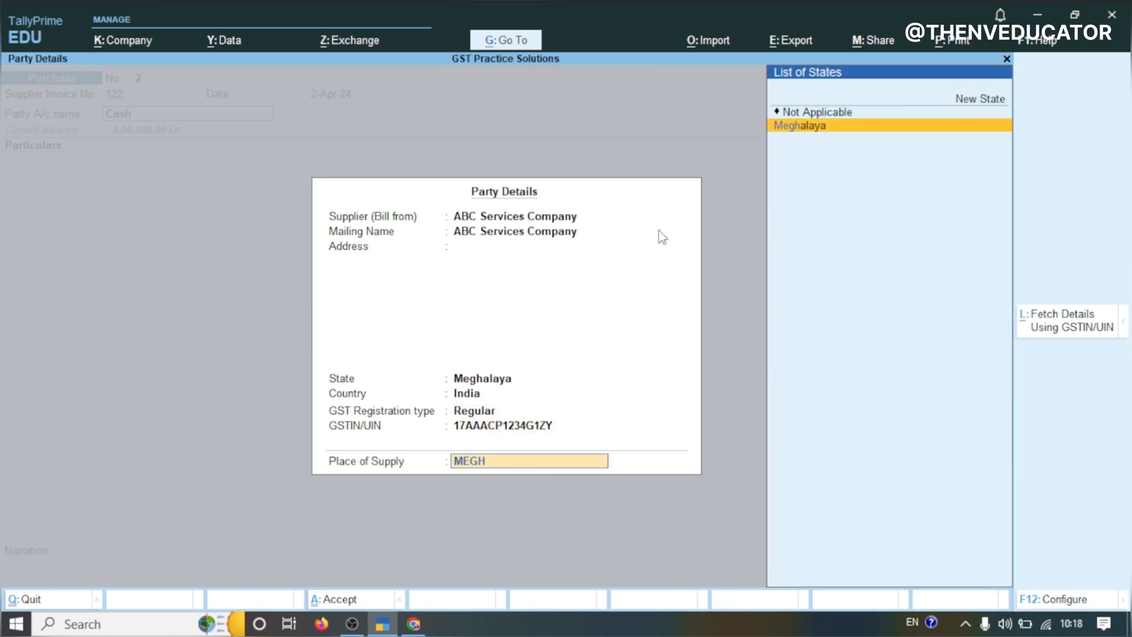
key("Return")
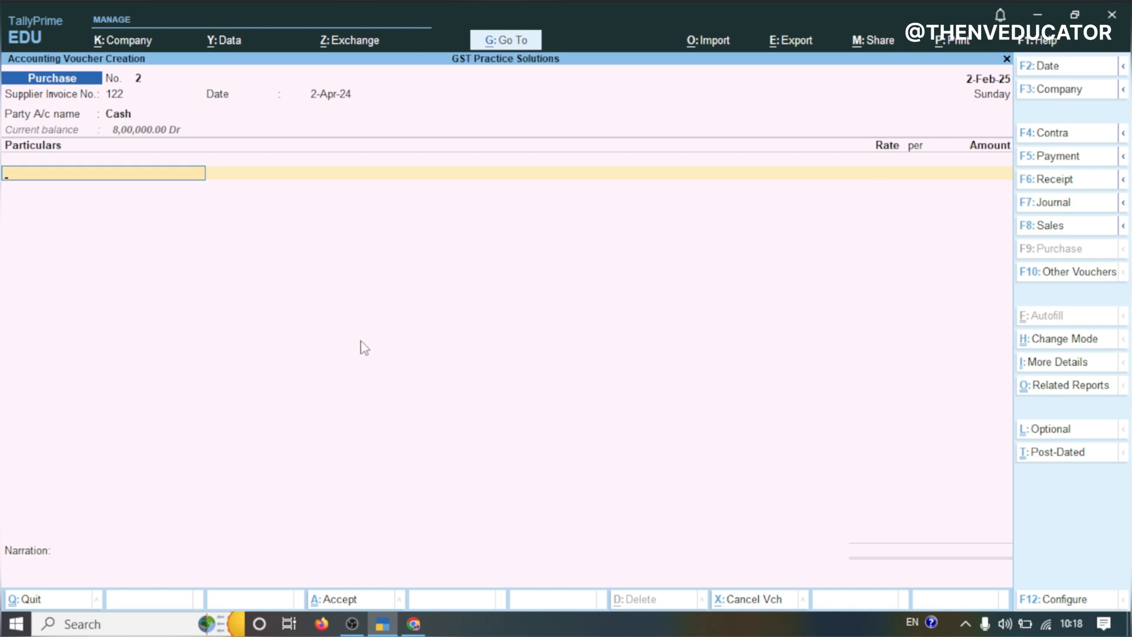
Create a new ledger named SERVICE EXP. under Direct Expenses from the particulars field
left_click(164, 177)
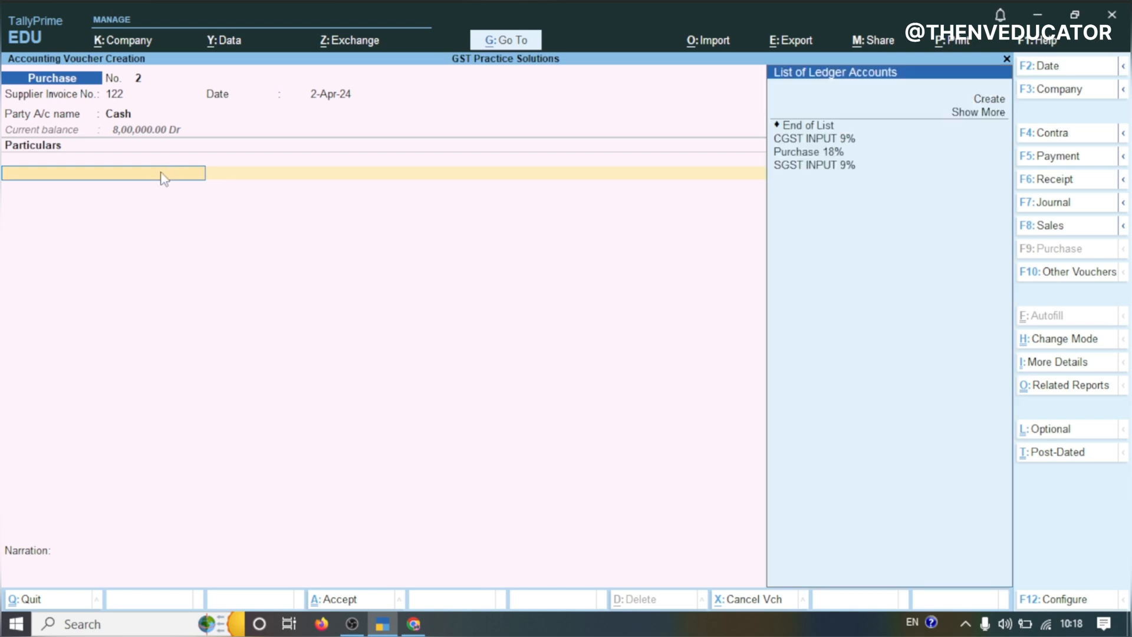
key("Up")
key("Up")
key("Up")
key("Up")
key("Up")
key("Up")
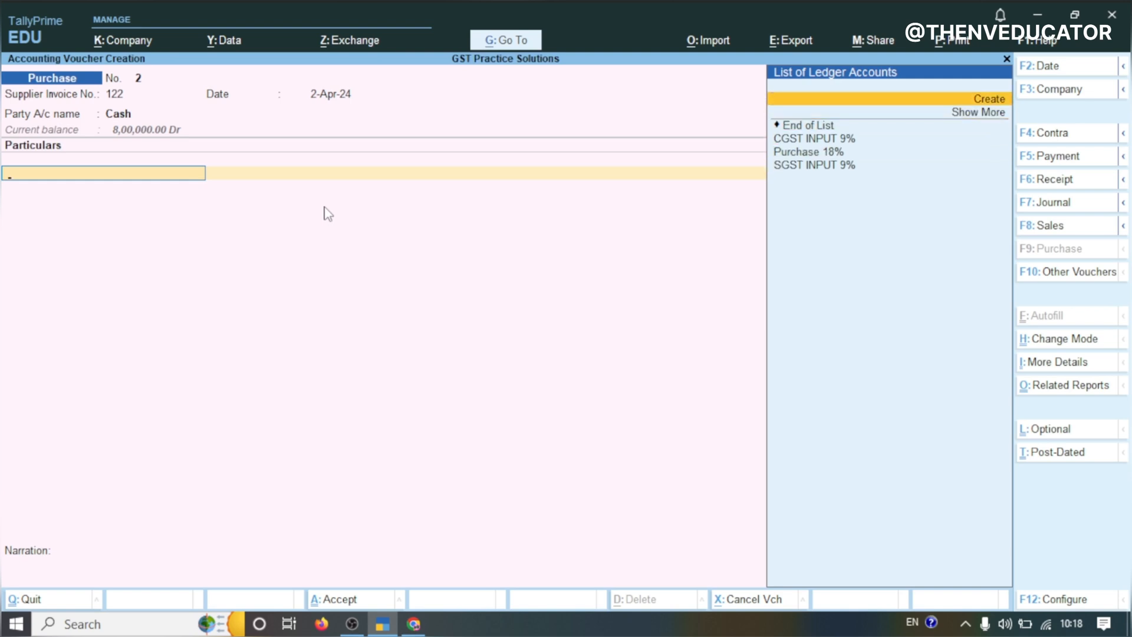
key("alt+c")
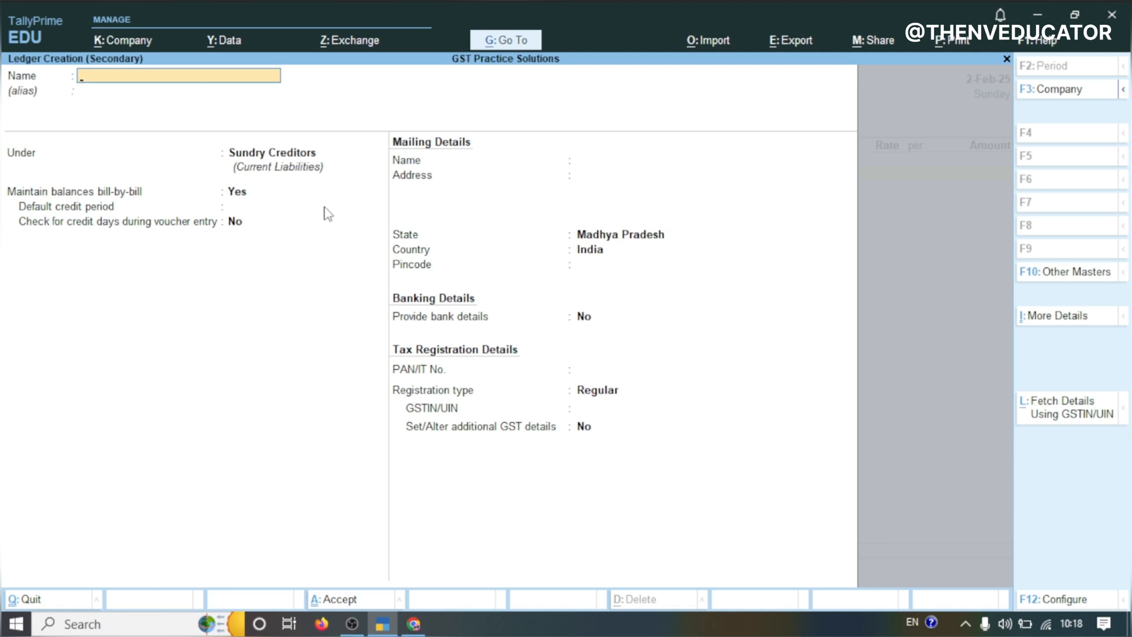
type("SERVICE EXP.")
key("Return")
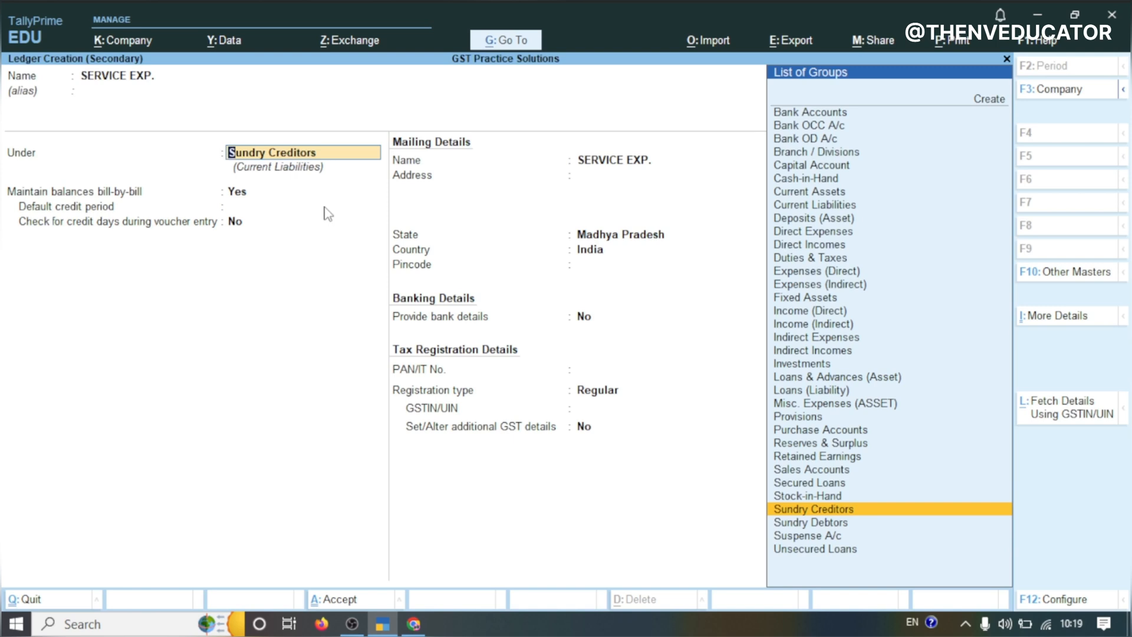
type("DIRE")
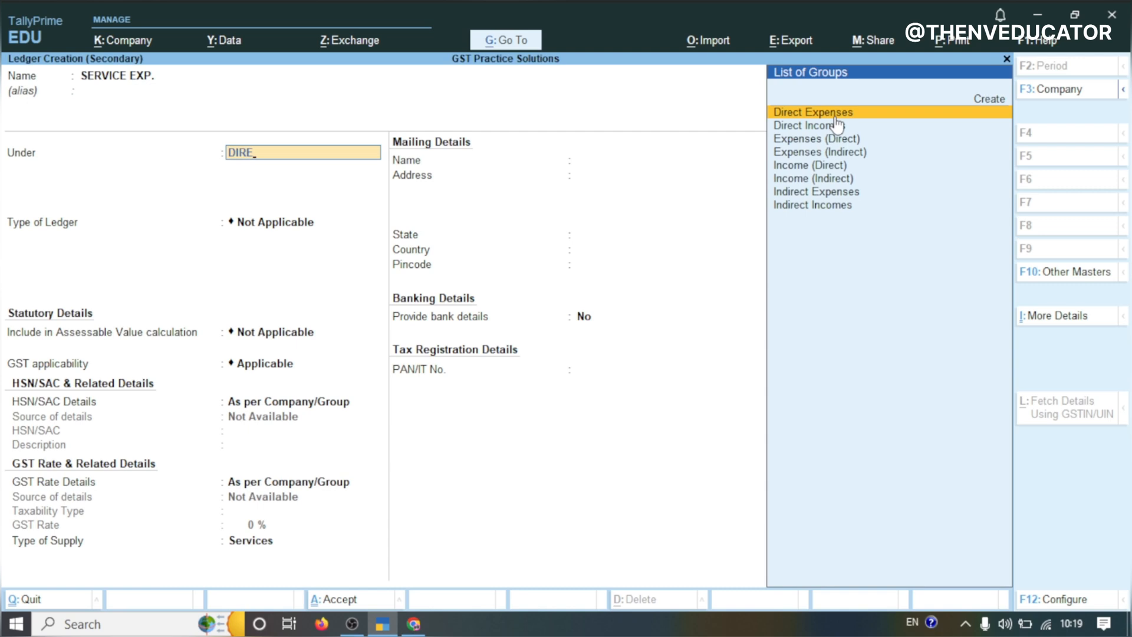
left_click(836, 116)
key("Return")
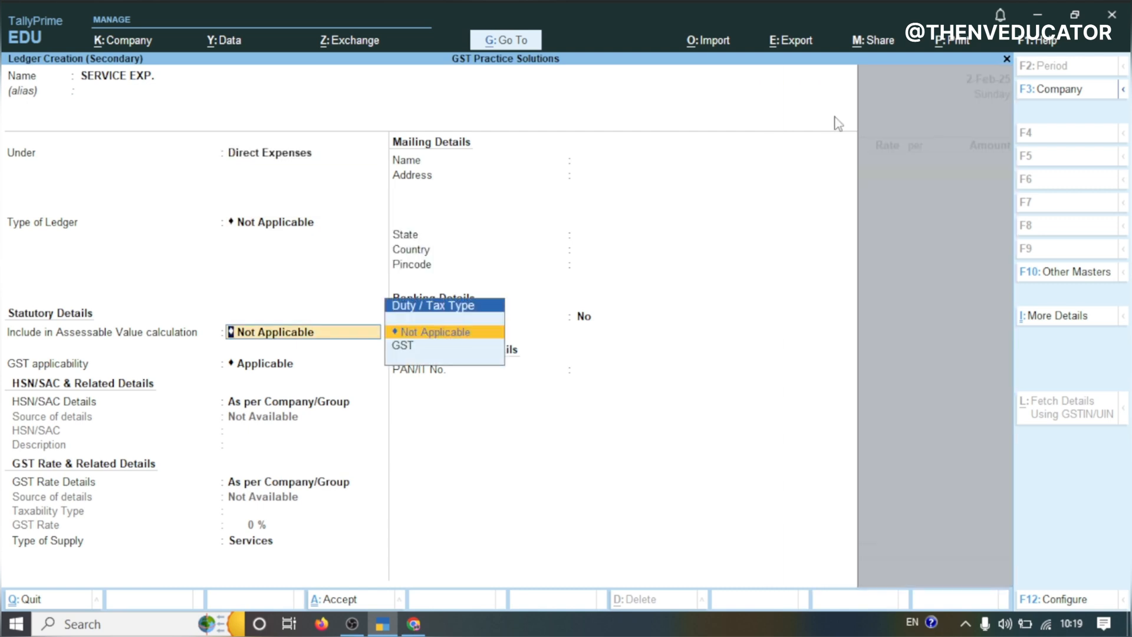
Specify the ledger's GST rate details as Taxable at 18% for Services and save it
key("Return")
key("Return")
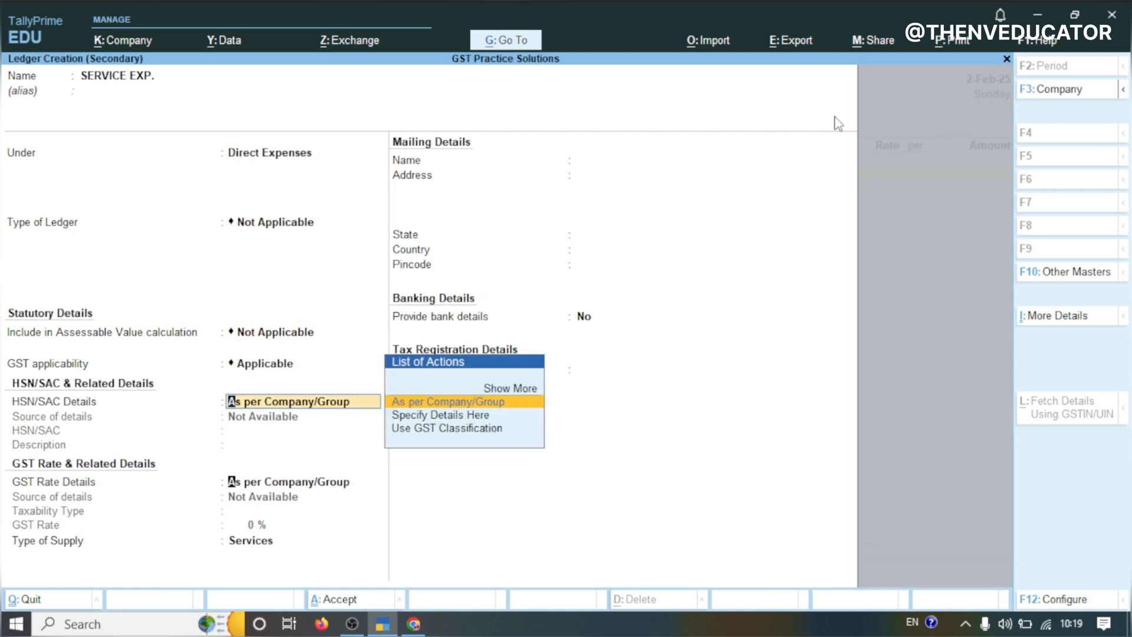
key("Return")
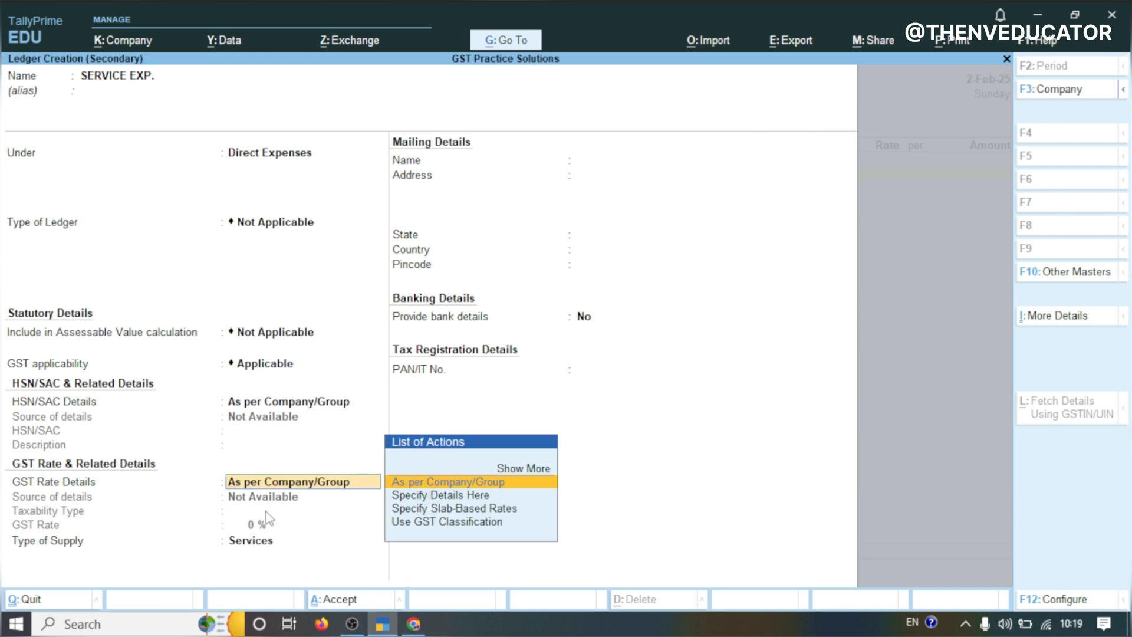
left_click(416, 496)
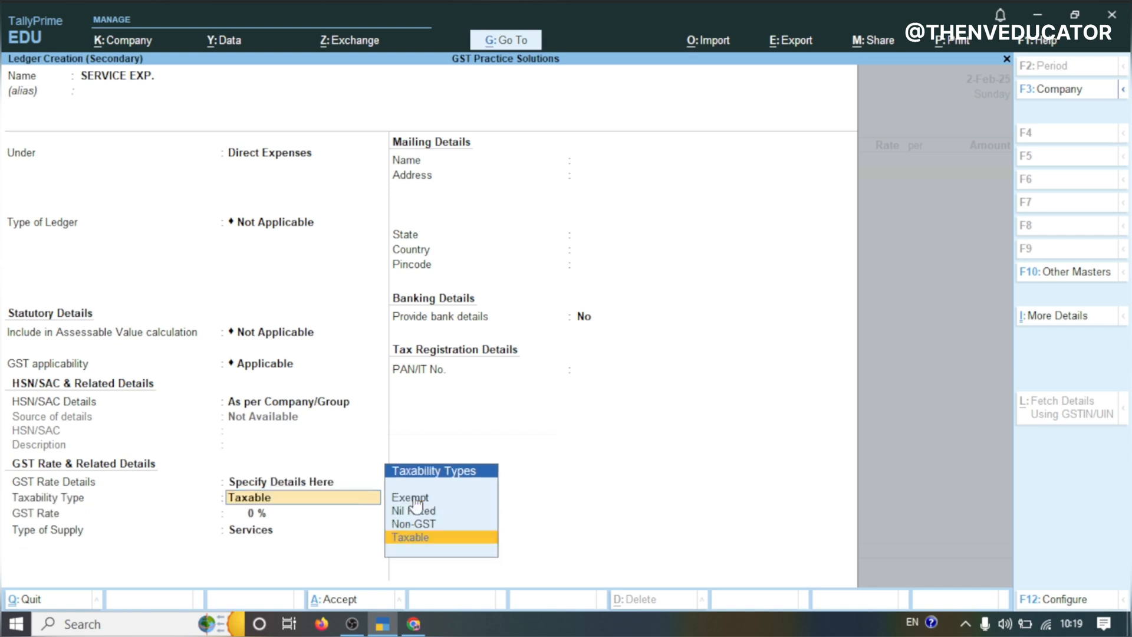
key("Return")
type("18")
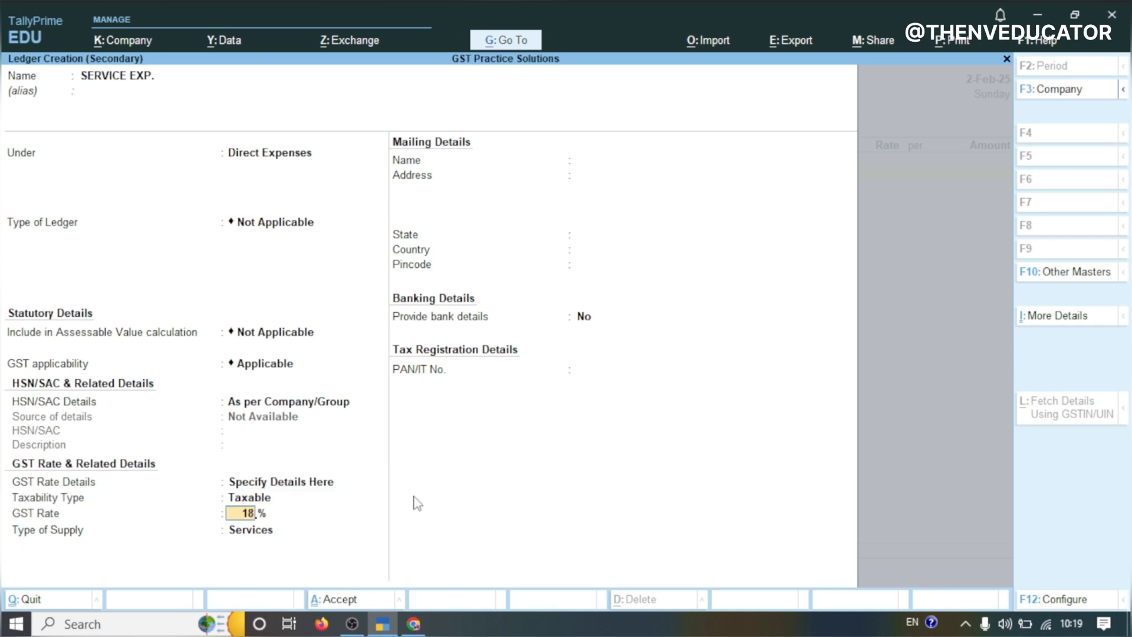
key("Return")
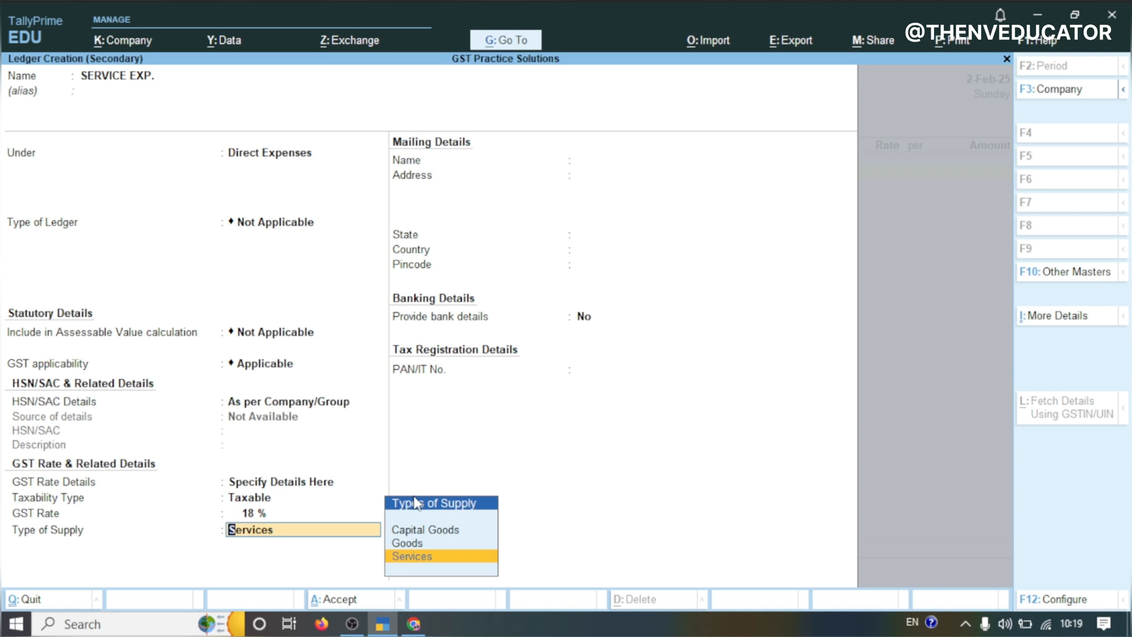
key("Return")
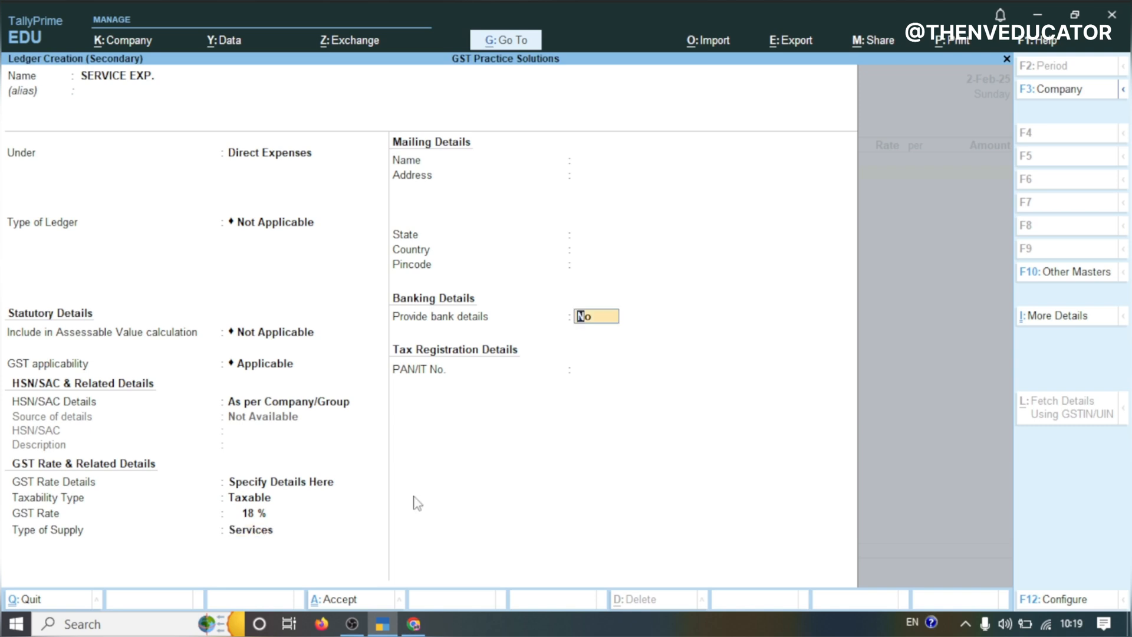
key("Return")
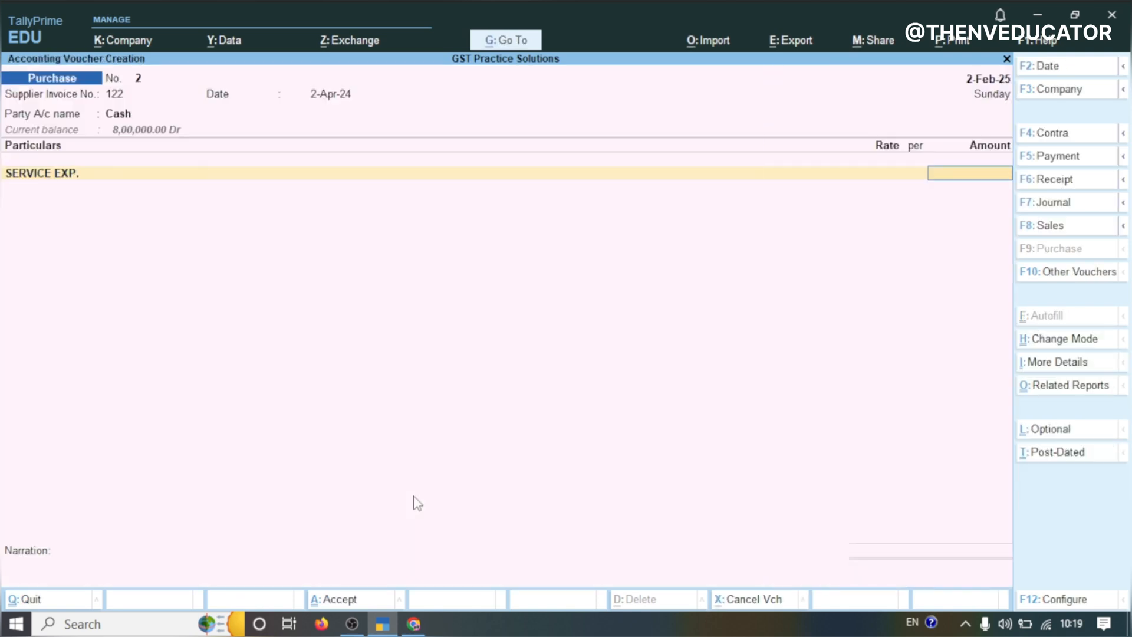
Check the transaction in the practice-set spreadsheet and enter 10,000 as the service expense amount
left_click(414, 623)
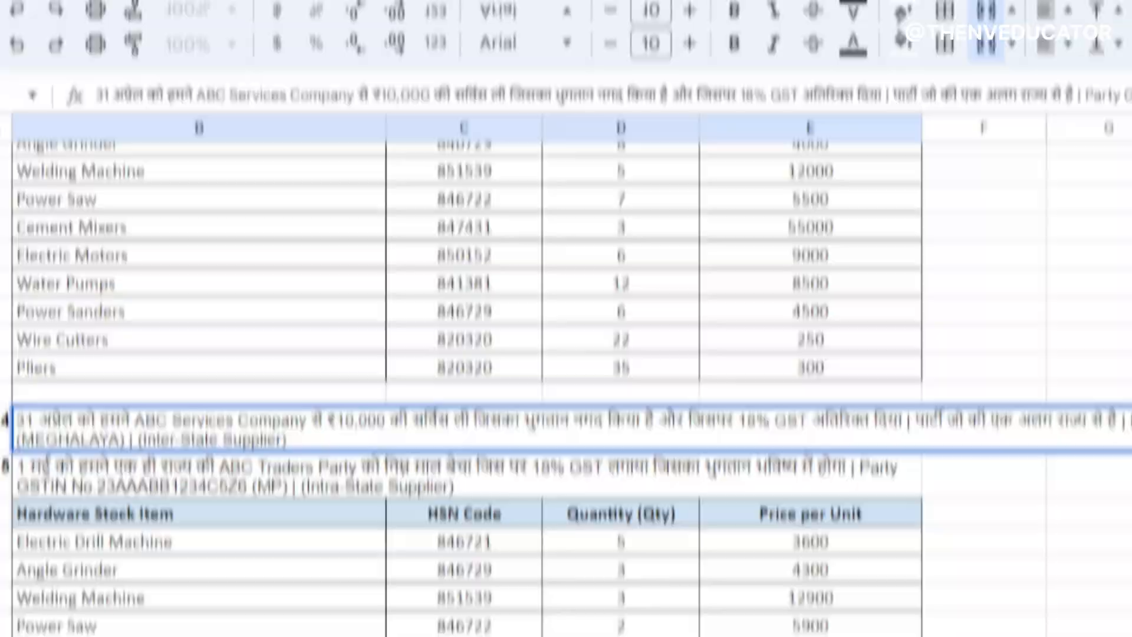
left_click(382, 624)
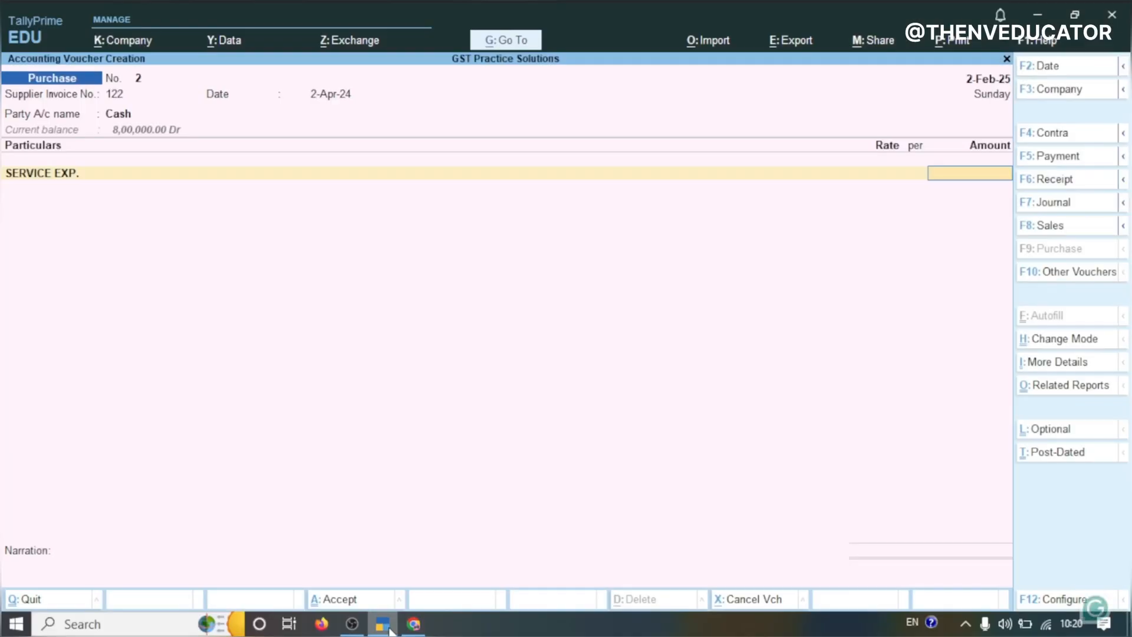
type("000")
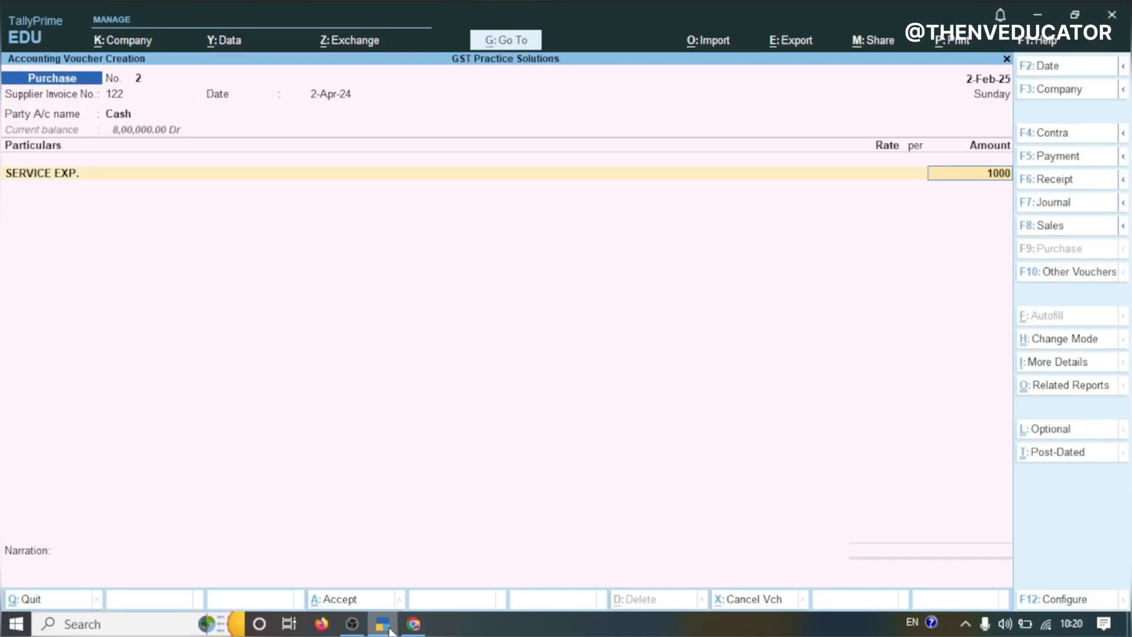
type("0")
key("Return")
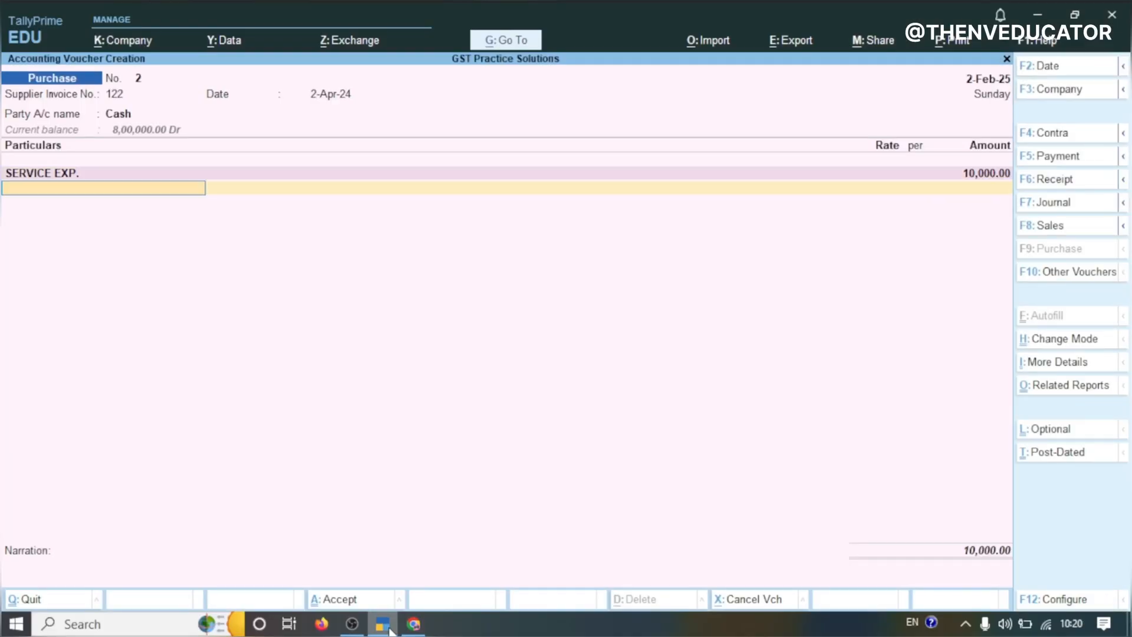
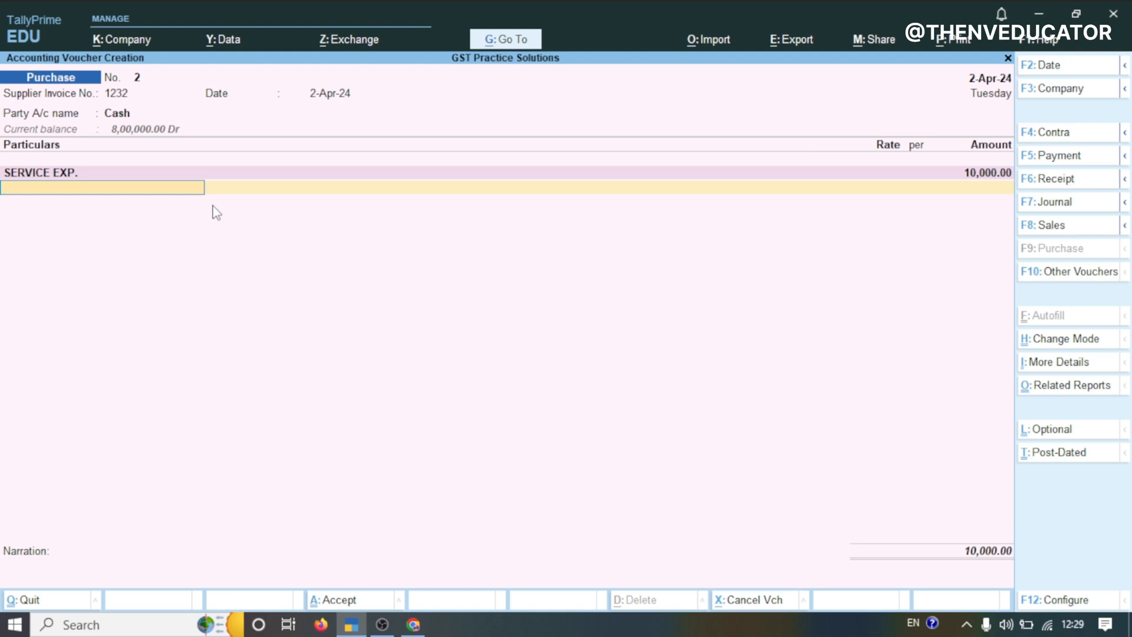
Create a new ledger named IGST INPUT 18% from the voucher's next particulars line
key("alt+c")
type("Igs")
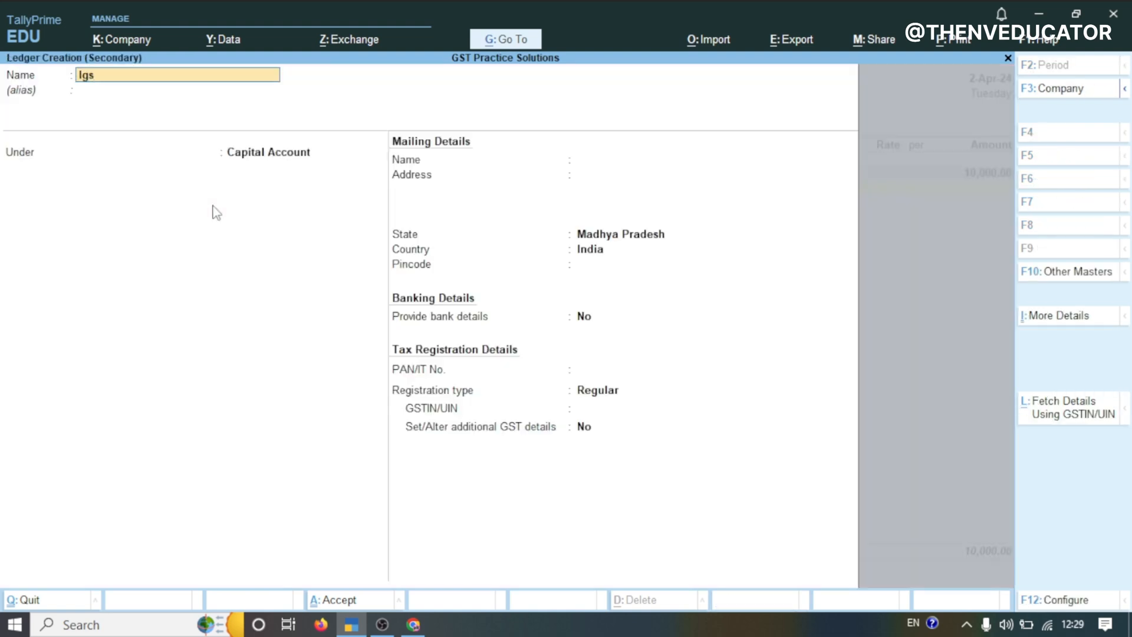
key("BackSpace")
key("BackSpace")
key("BackSpace")
type("IGST INPUT 18%")
key("Return")
key("Return")
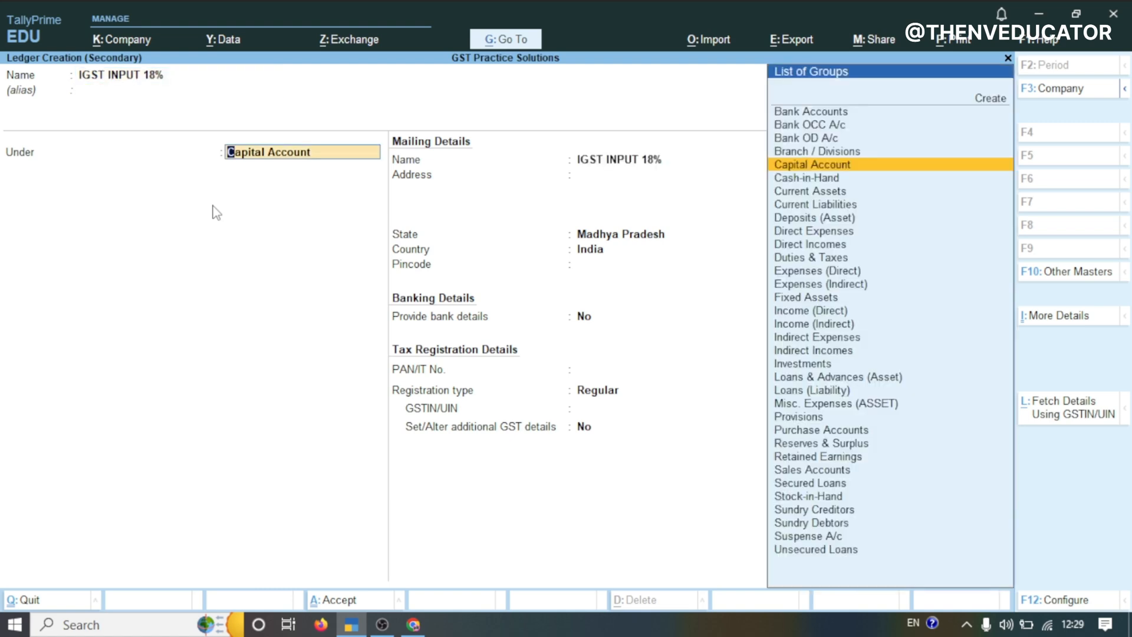
Place the ledger under Duties & Taxes with duty type GST and tax type IGST
type("TAX")
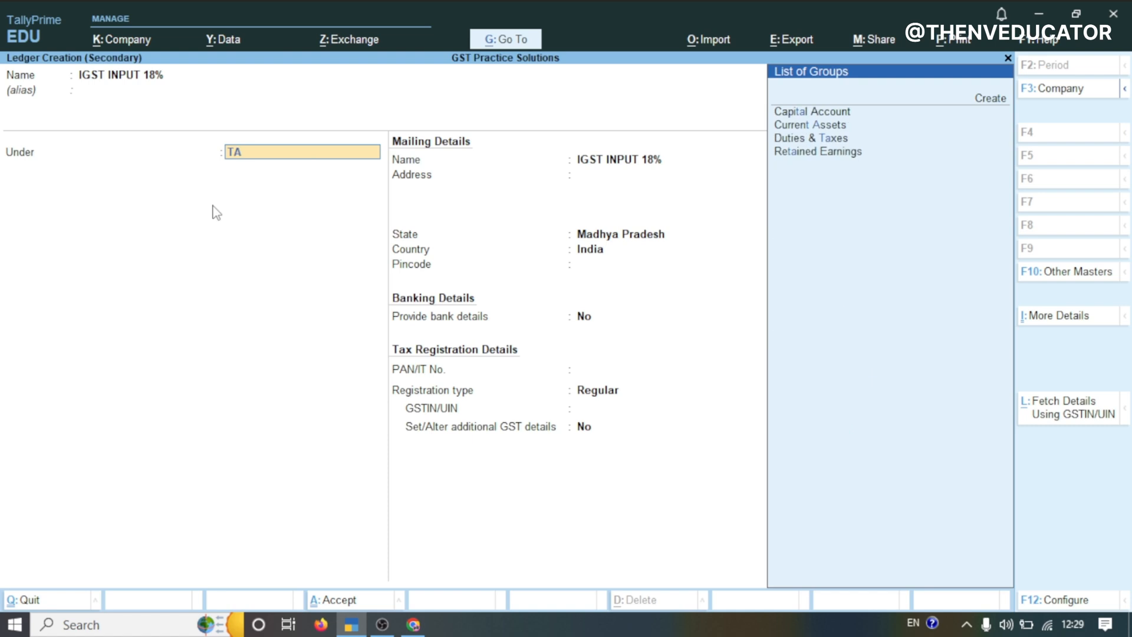
key("Return")
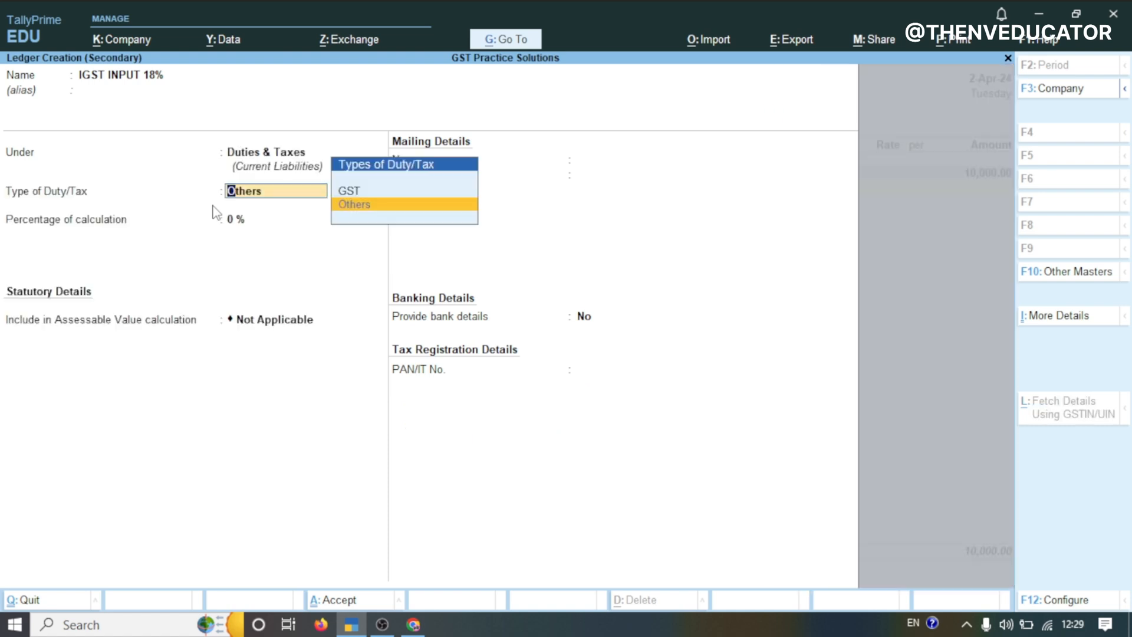
key("Up")
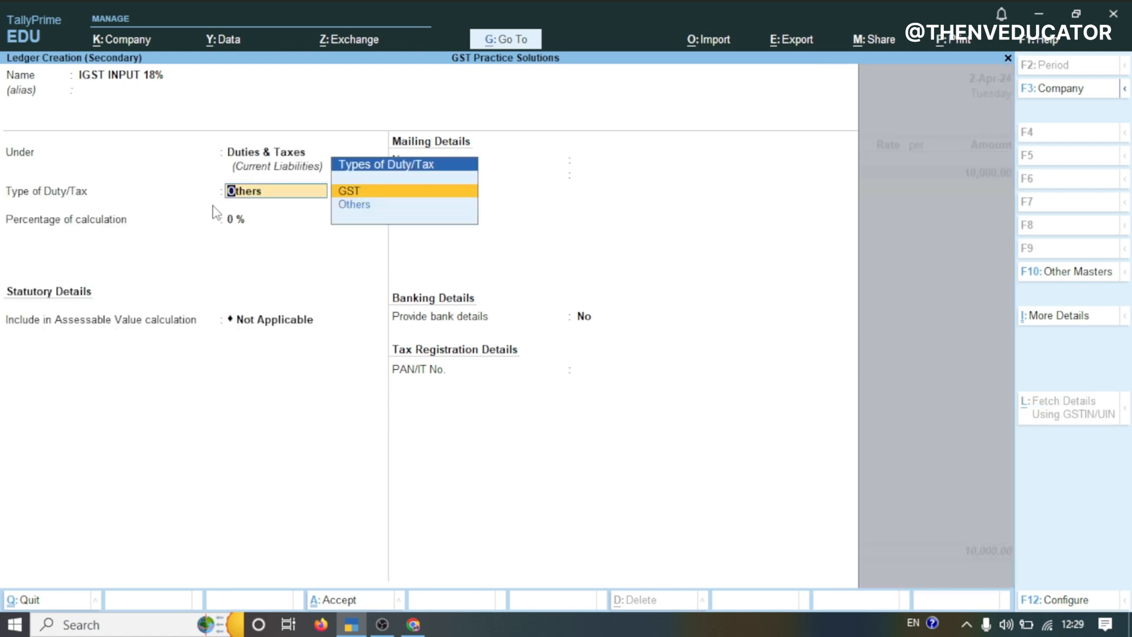
key("Return")
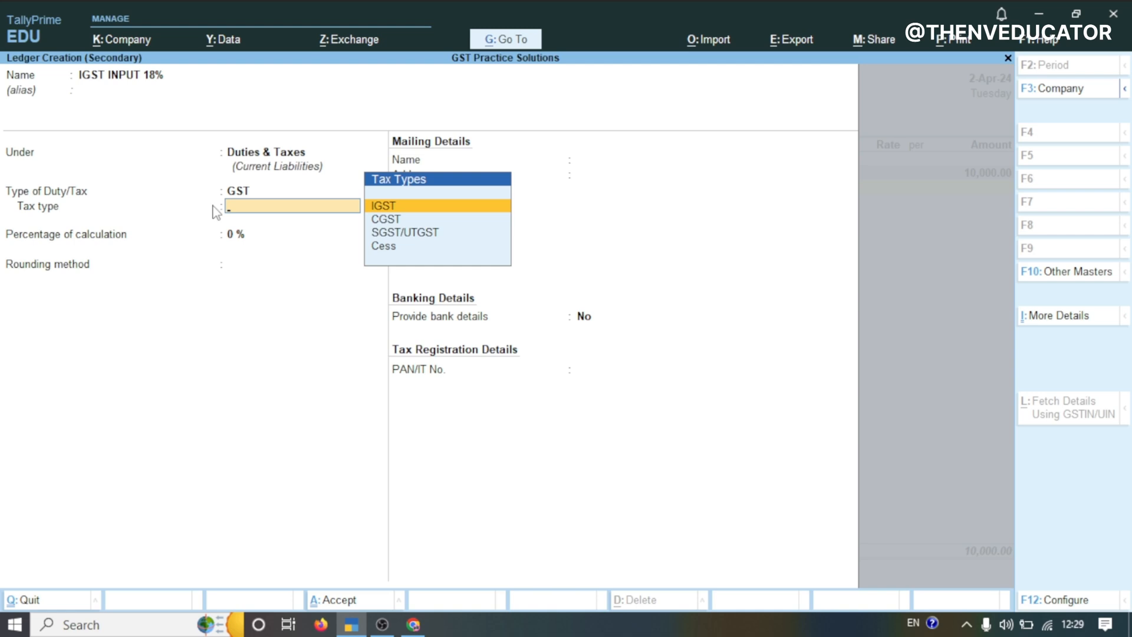
key("Return")
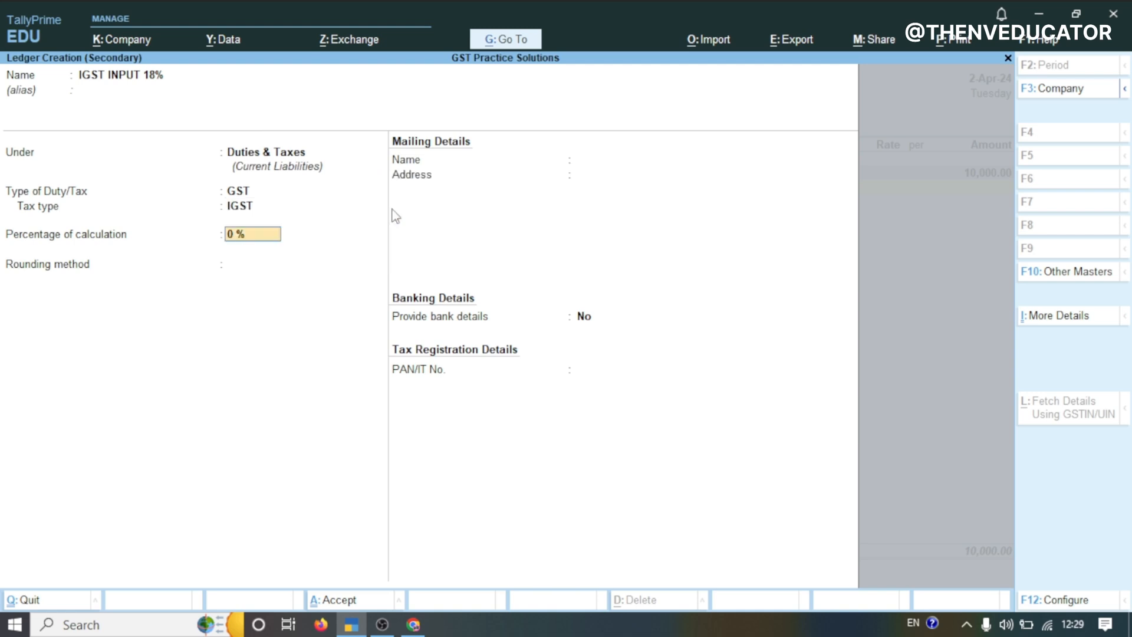
Set the percentage of calculation to 18% and save the ledger into the purchase voucher
type("18")
key("Return")
key("Return")
key("Return")
key("Return")
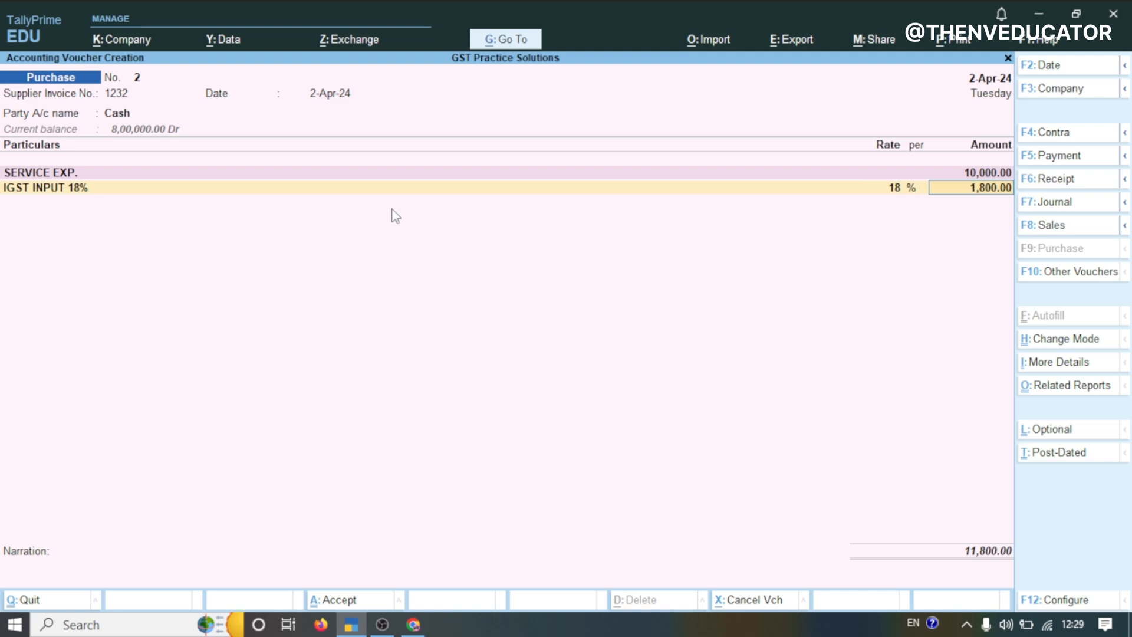
Leave the narration blank and save the purchase voucher
key("Return")
key("Return")
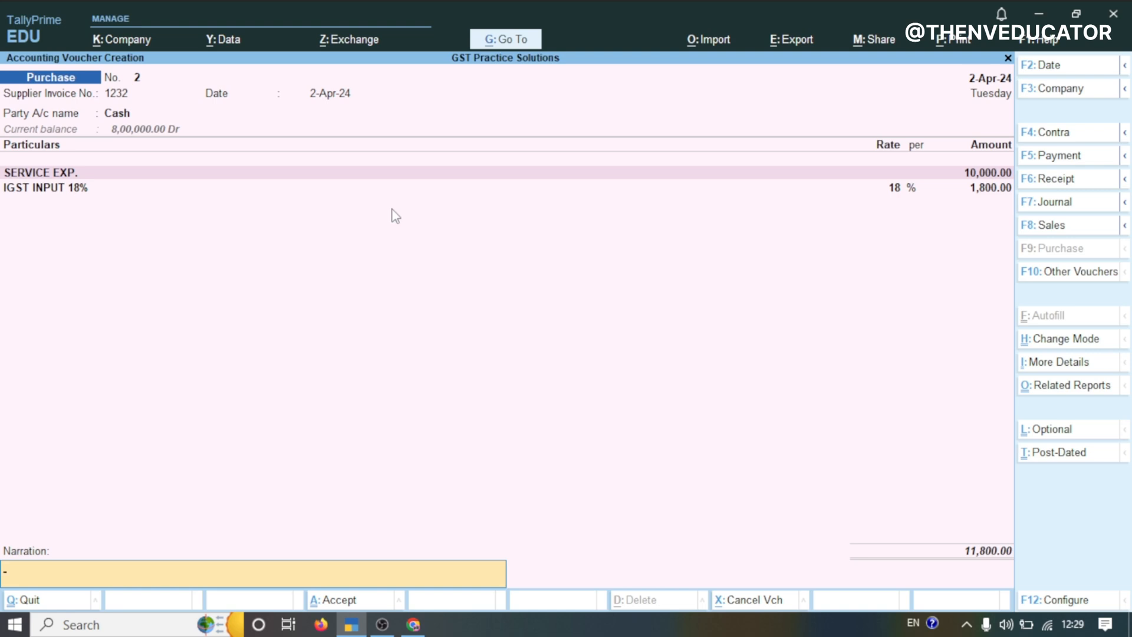
key("Return")
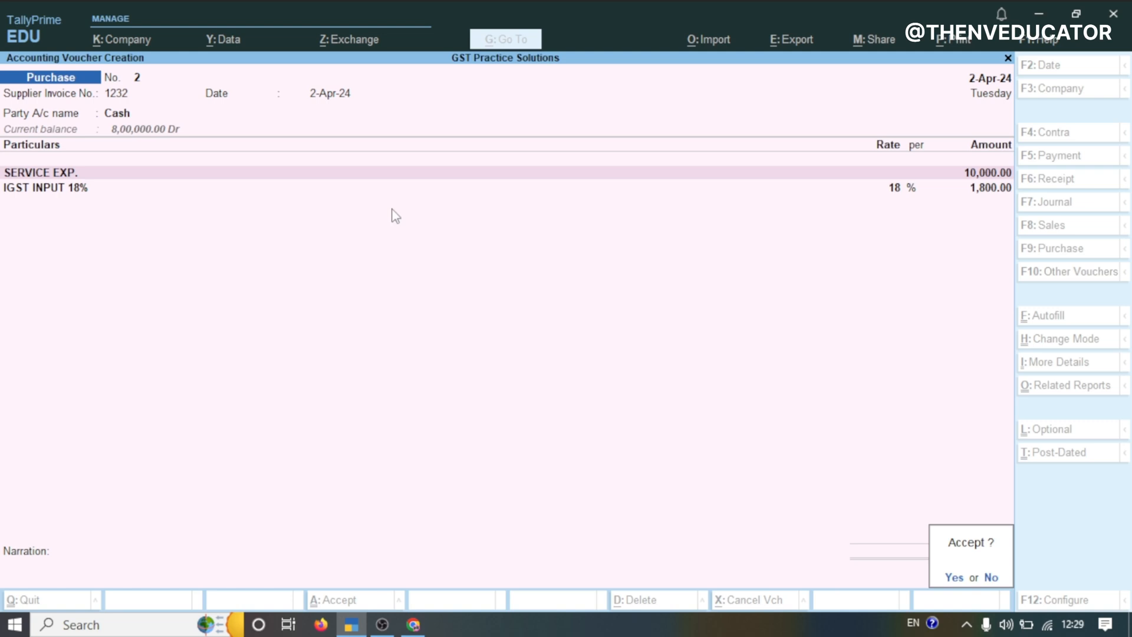
key("Return")
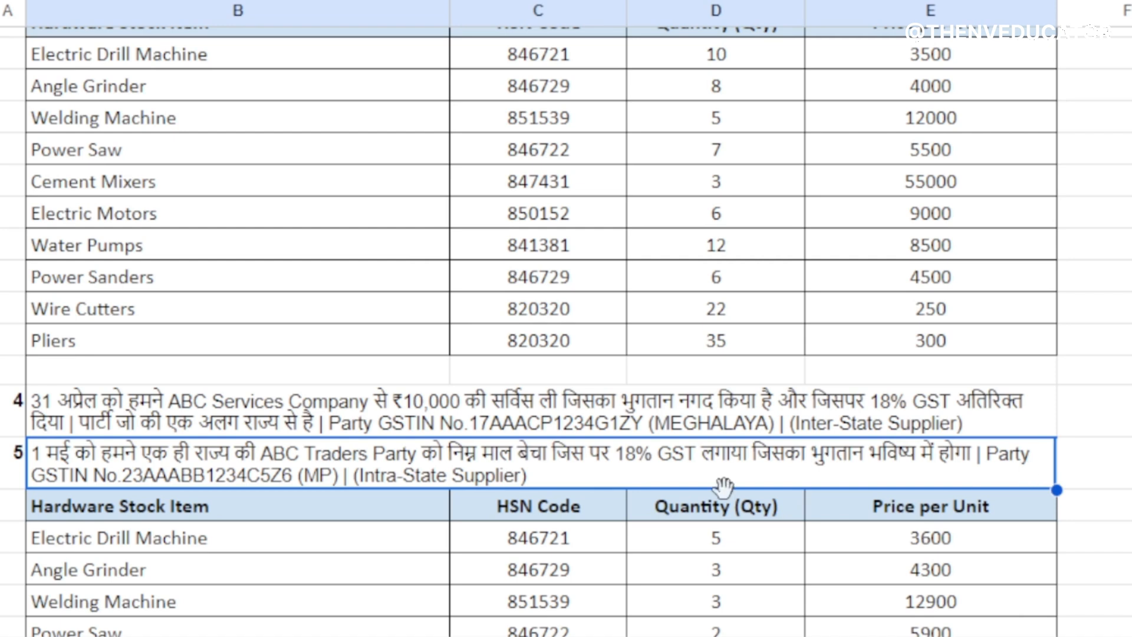
Review the 1 May sales transaction to ABC Traders Party in the practice-set spreadsheet and select its party details
double_click(265, 460)
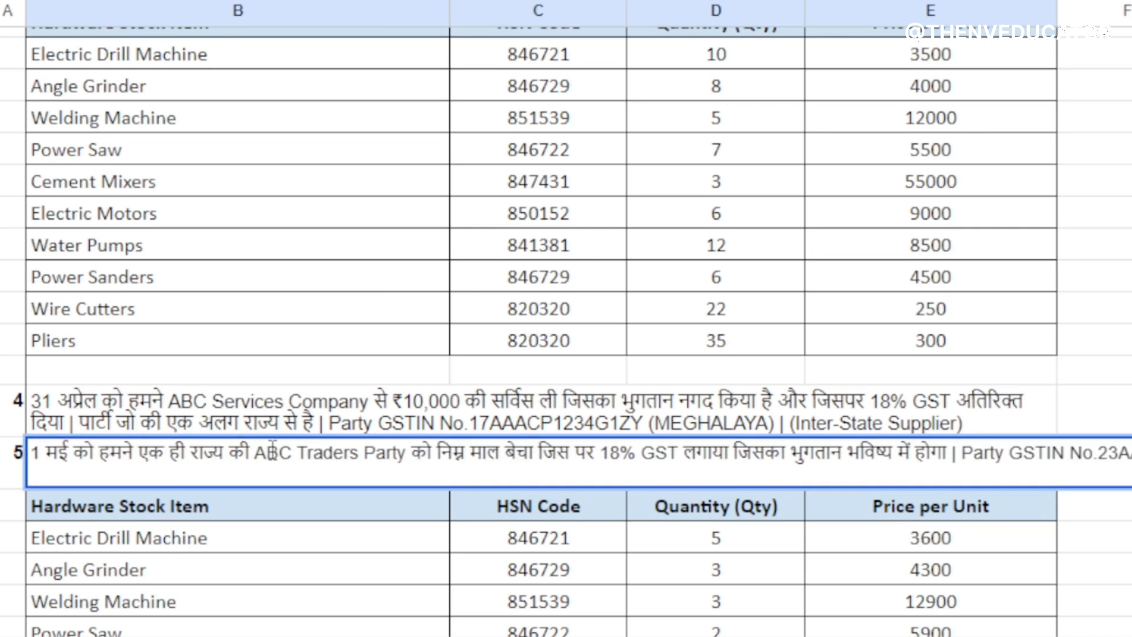
left_click_drag(253, 457, 408, 471)
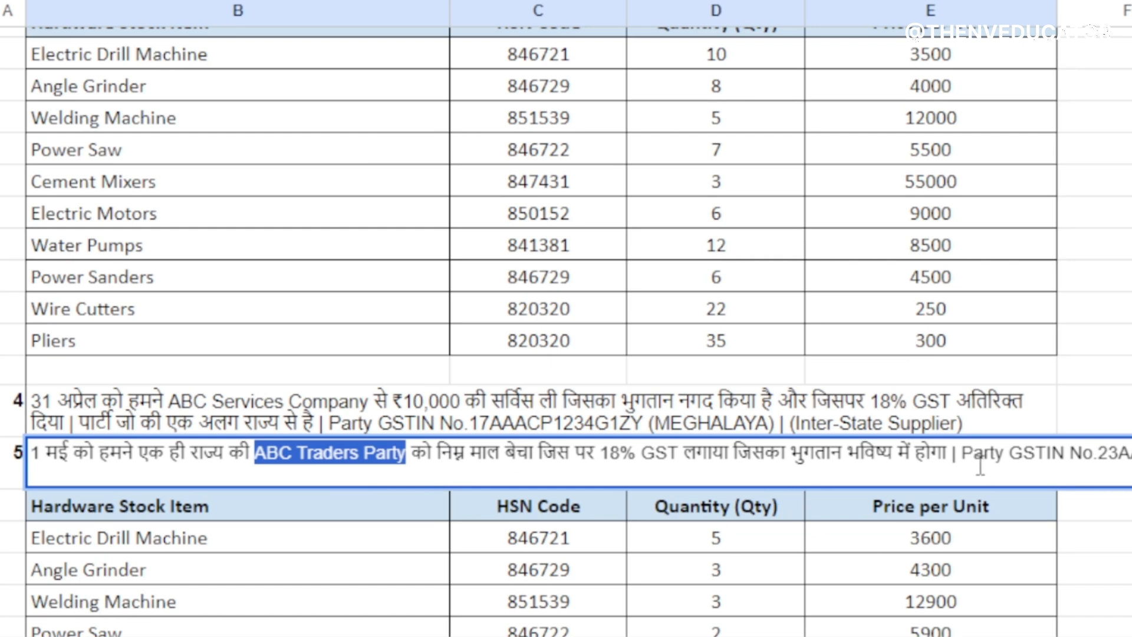
left_click(589, 457)
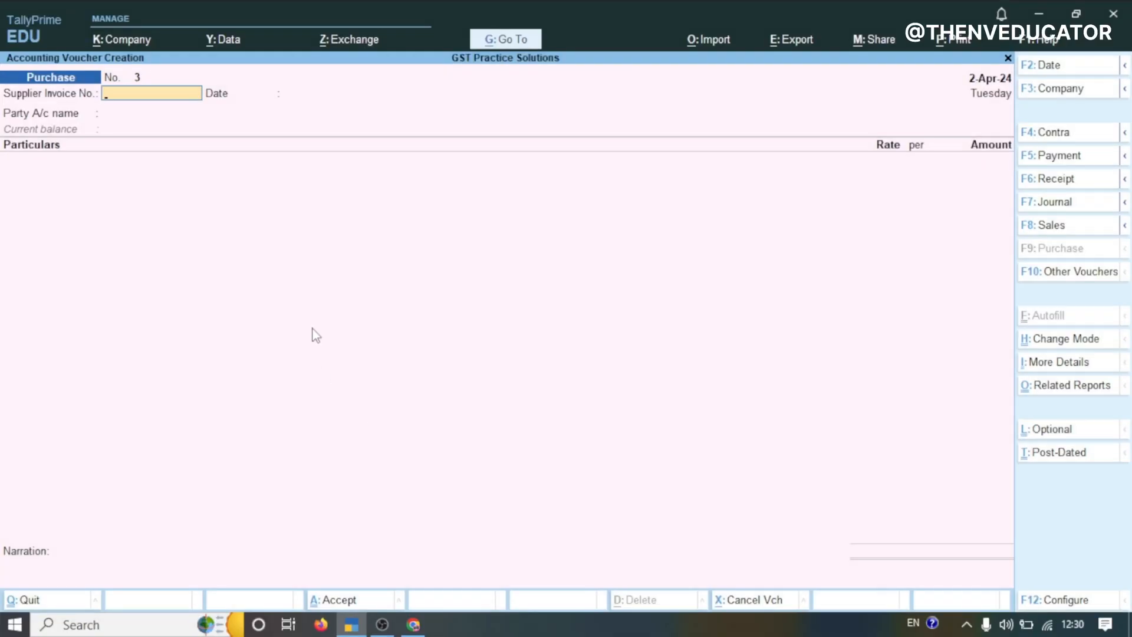
Open a new sales voucher and switch its mode to Item Invoice
key("F8")
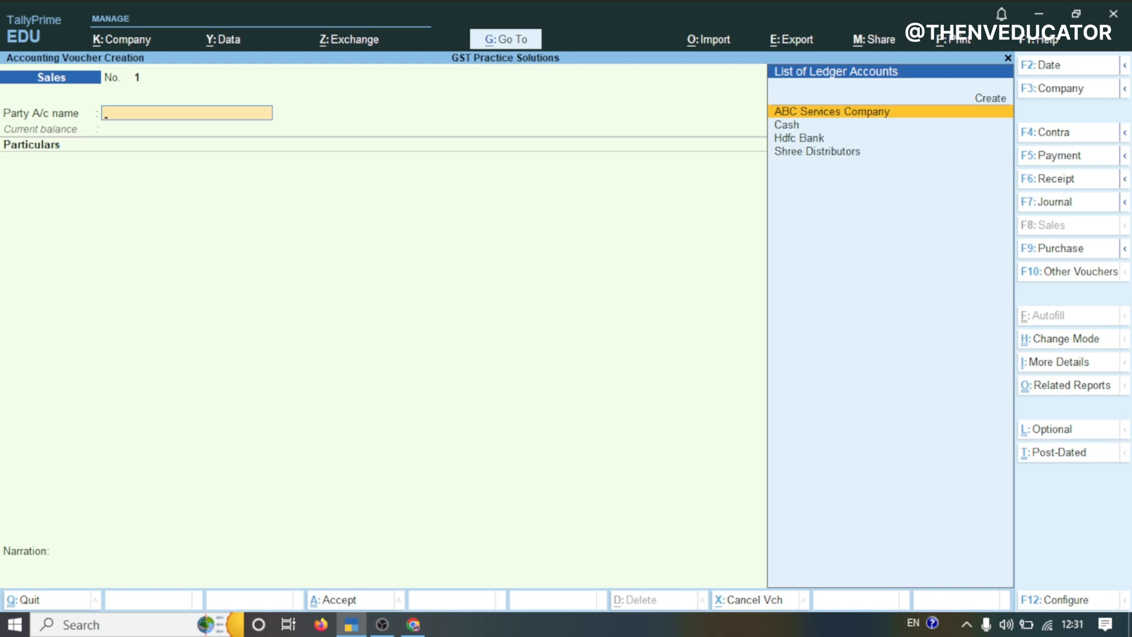
left_click(1060, 338)
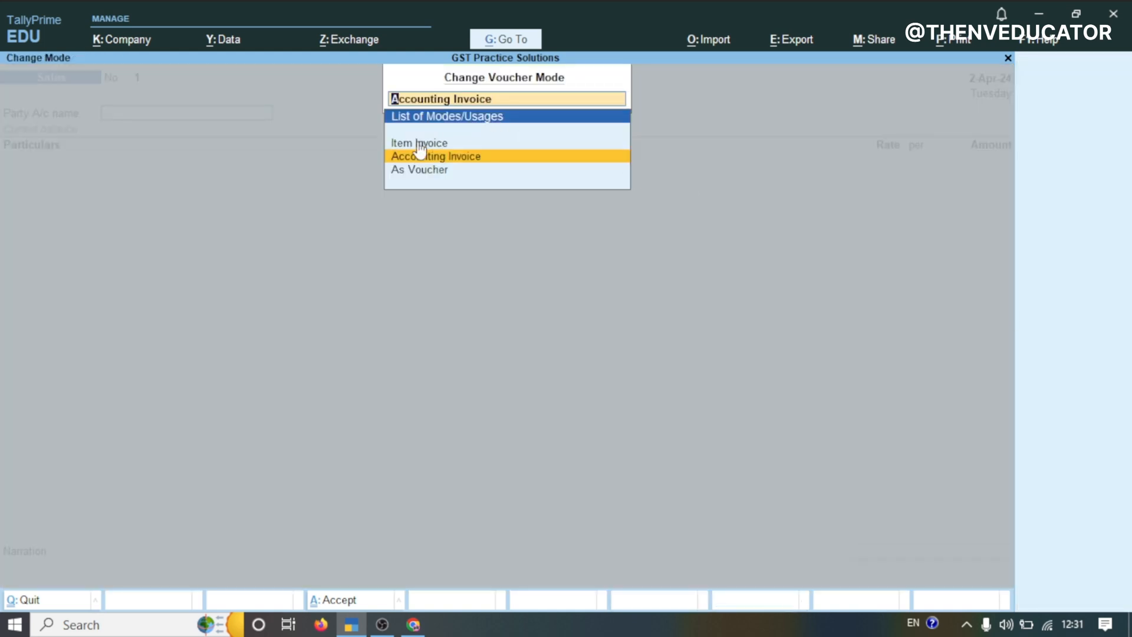
key("Up")
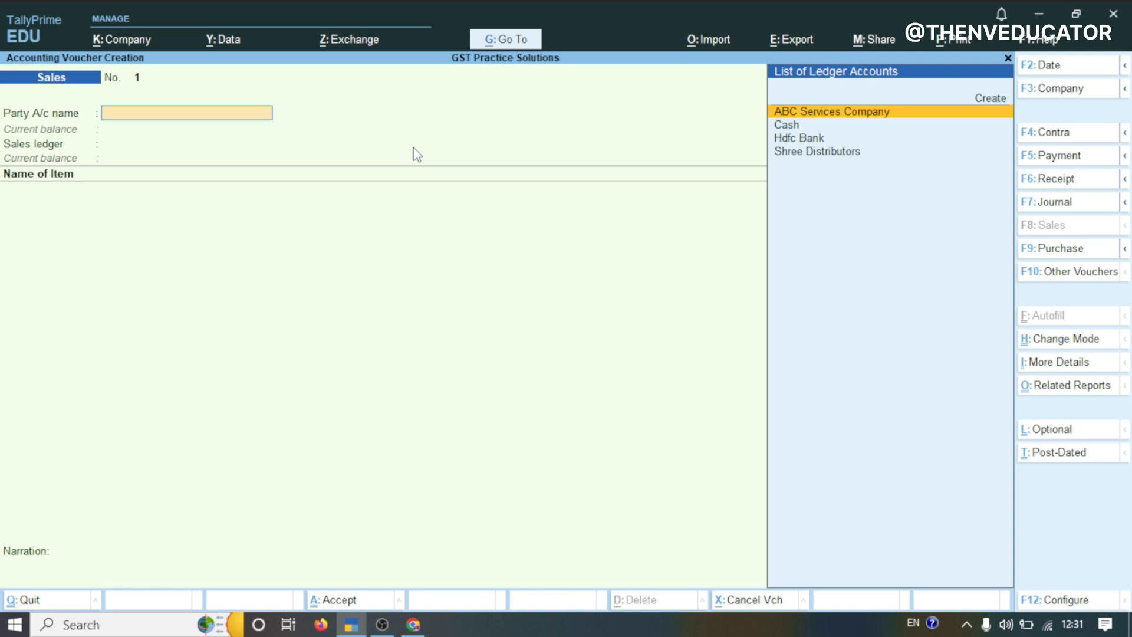
left_click(415, 146)
Create a new party ledger named ABC Traders Party from the party account field
key("alt+c")
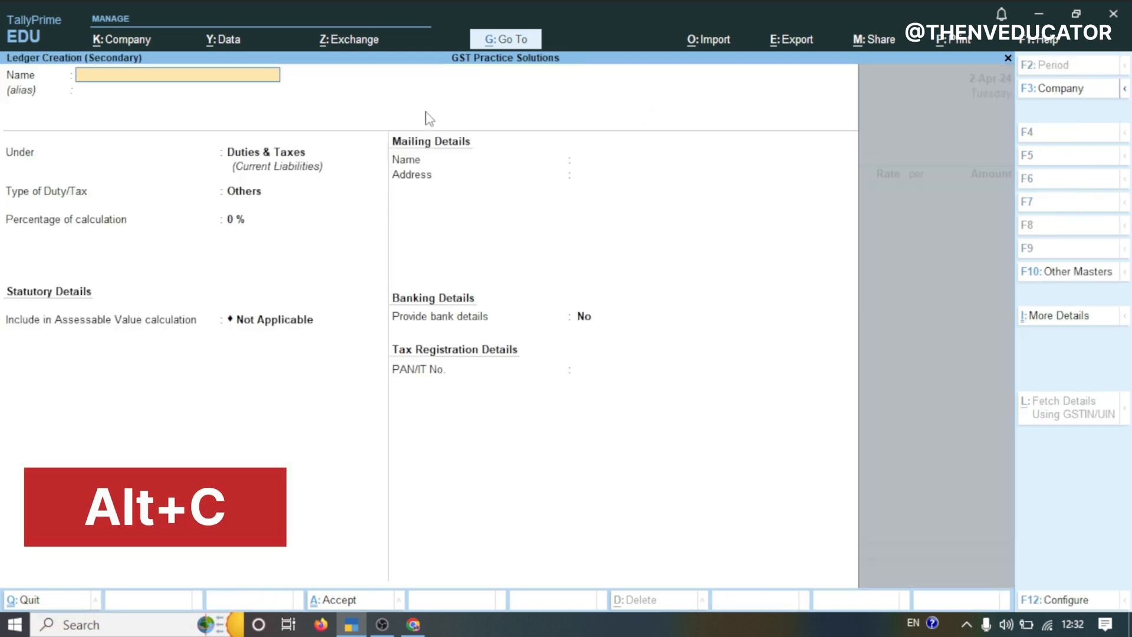
type("ABC Traders Party")
key("Return")
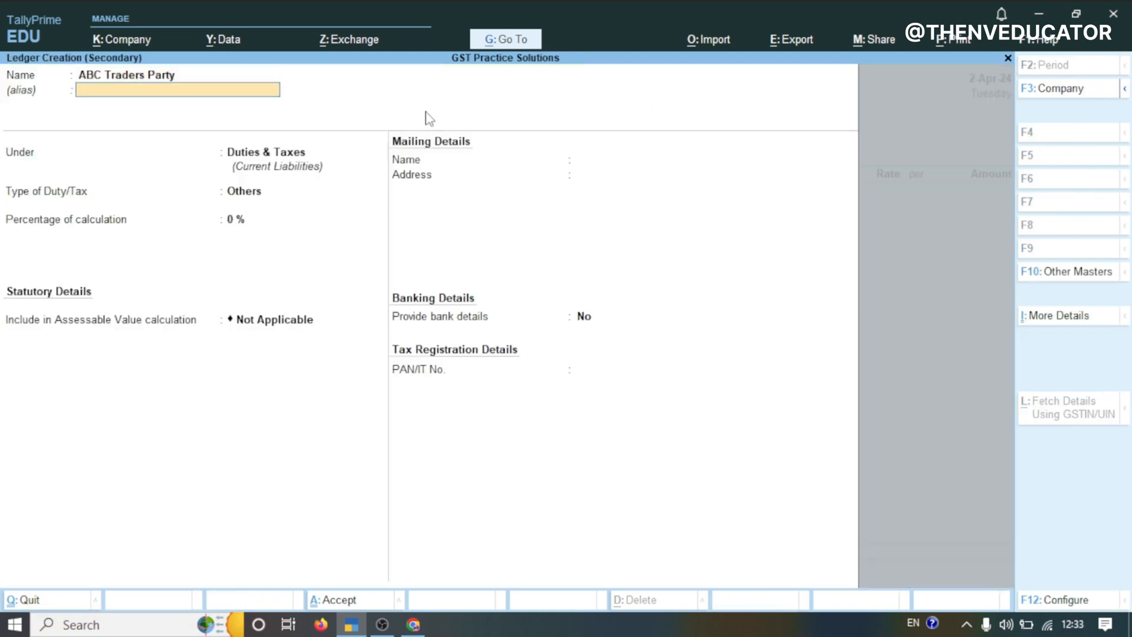
left_click(152, 75)
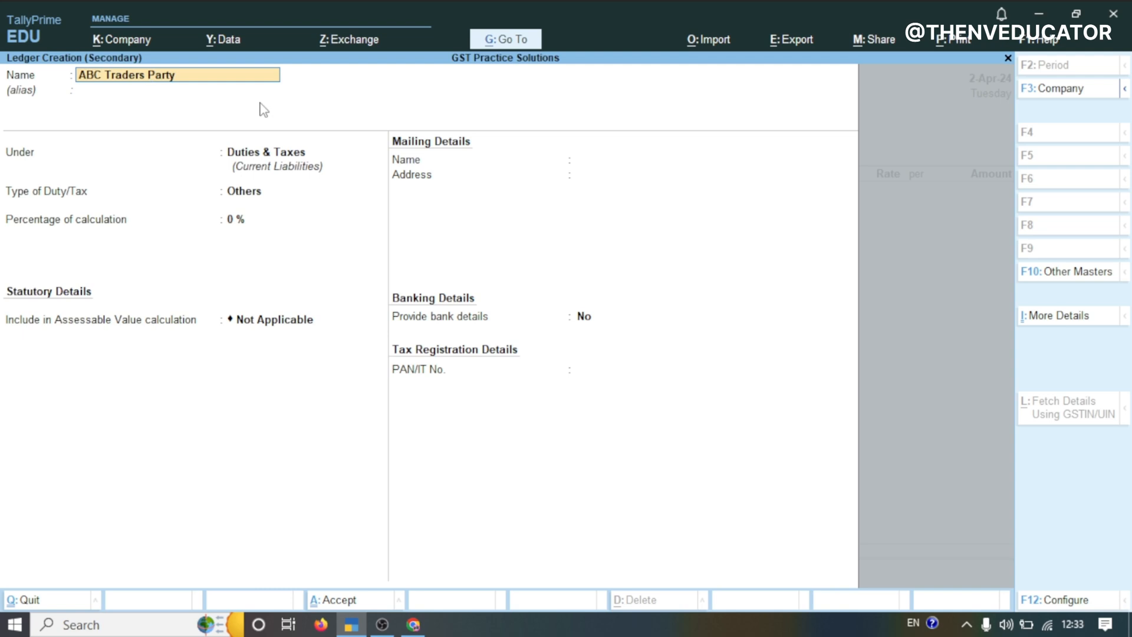
key("Return")
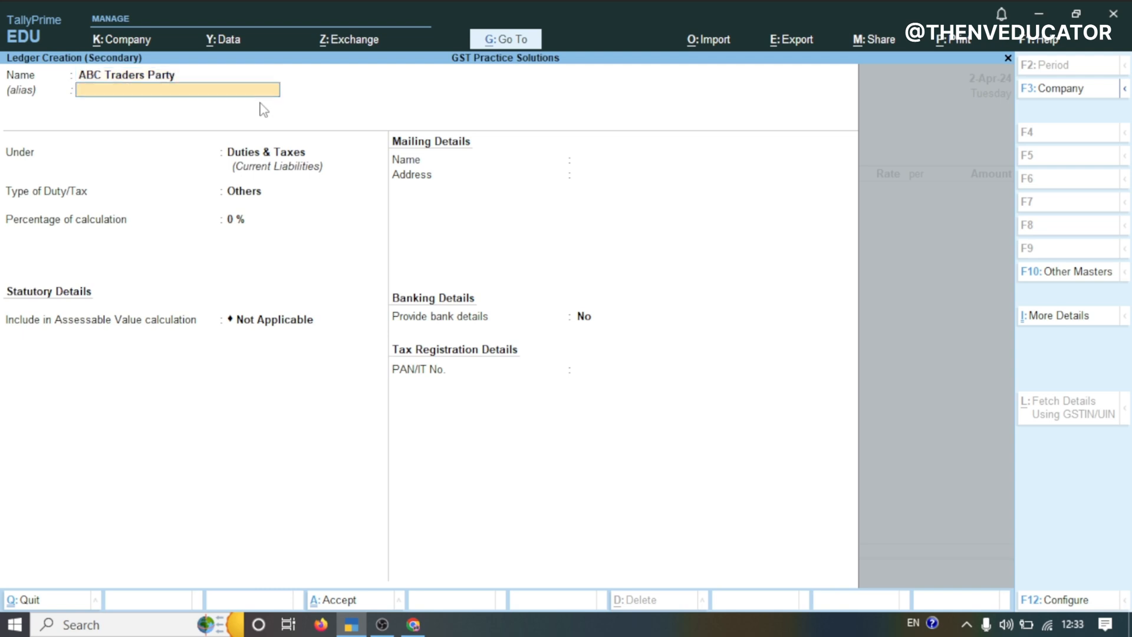
key("Return")
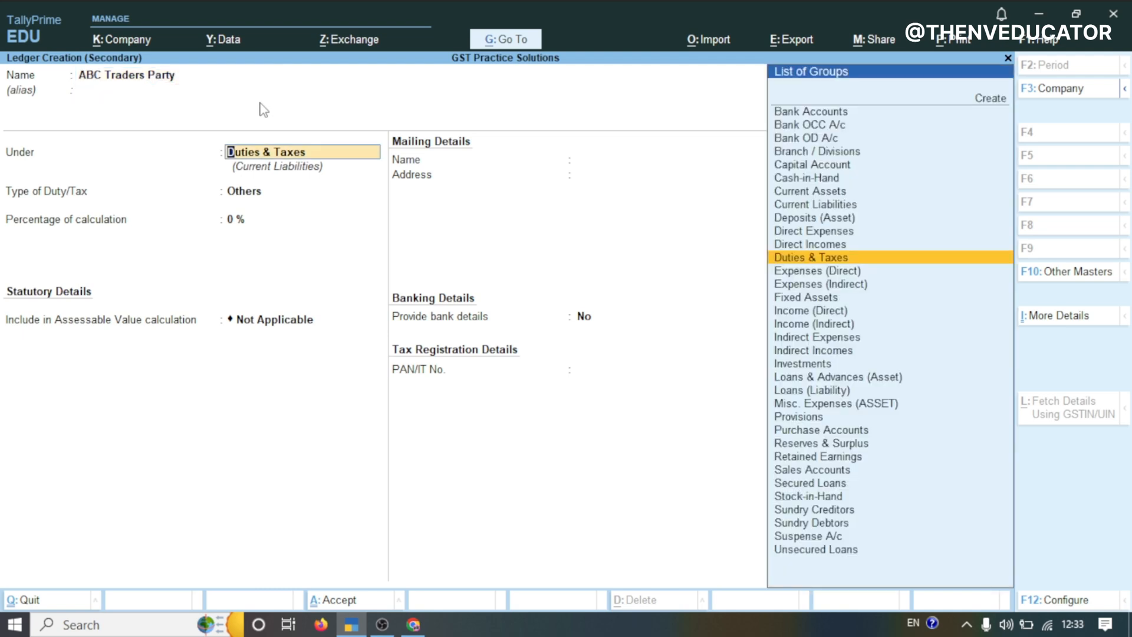
Place the party ledger under Sundry Debtors, keeping bill-by-bill balances
type("SURD")
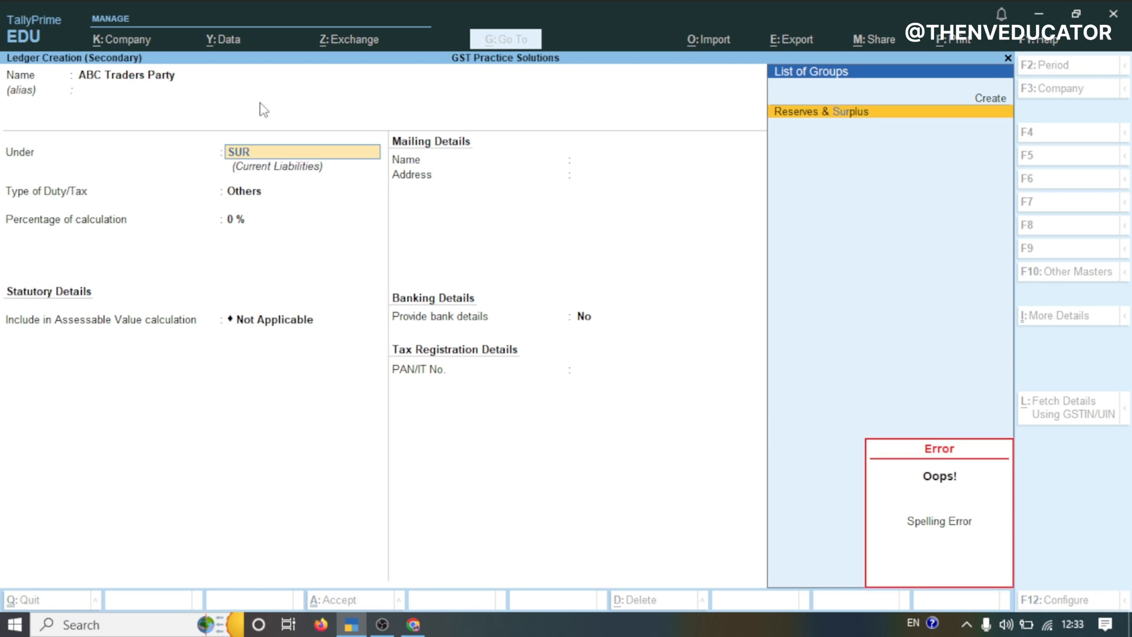
key("BackSpace")
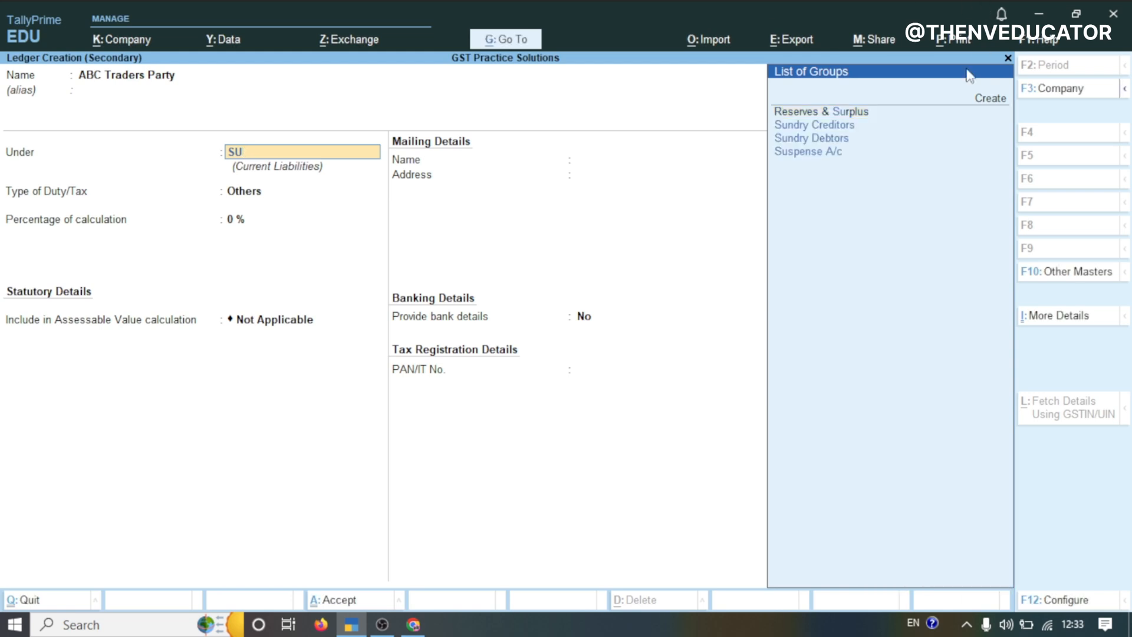
left_click(828, 138)
key("Return")
key("Return")
key("Return")
key("Return")
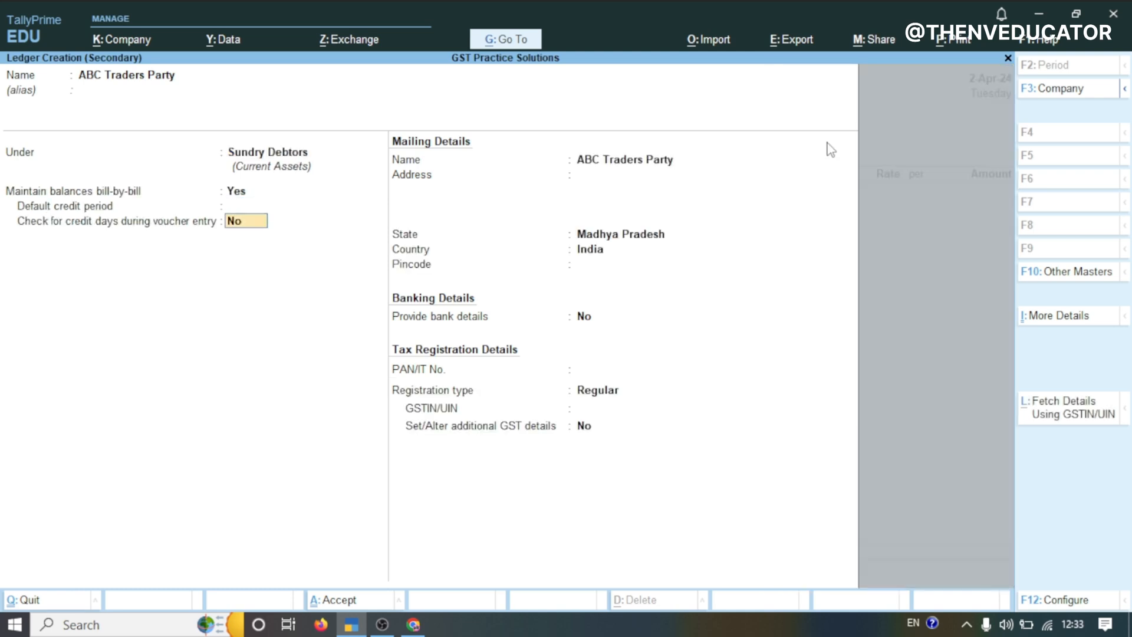
Keep the Regular registration type and paste the party's GSTIN into the ledger
key("Return")
key("Return")
key("Return")
key("Return")
key("Return")
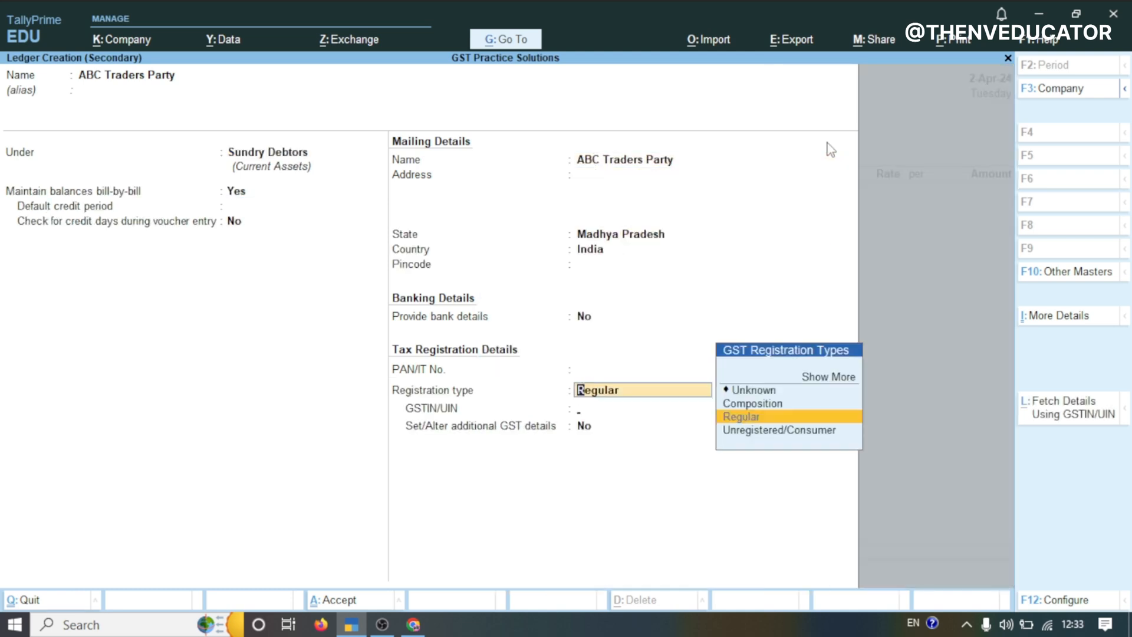
key("Return")
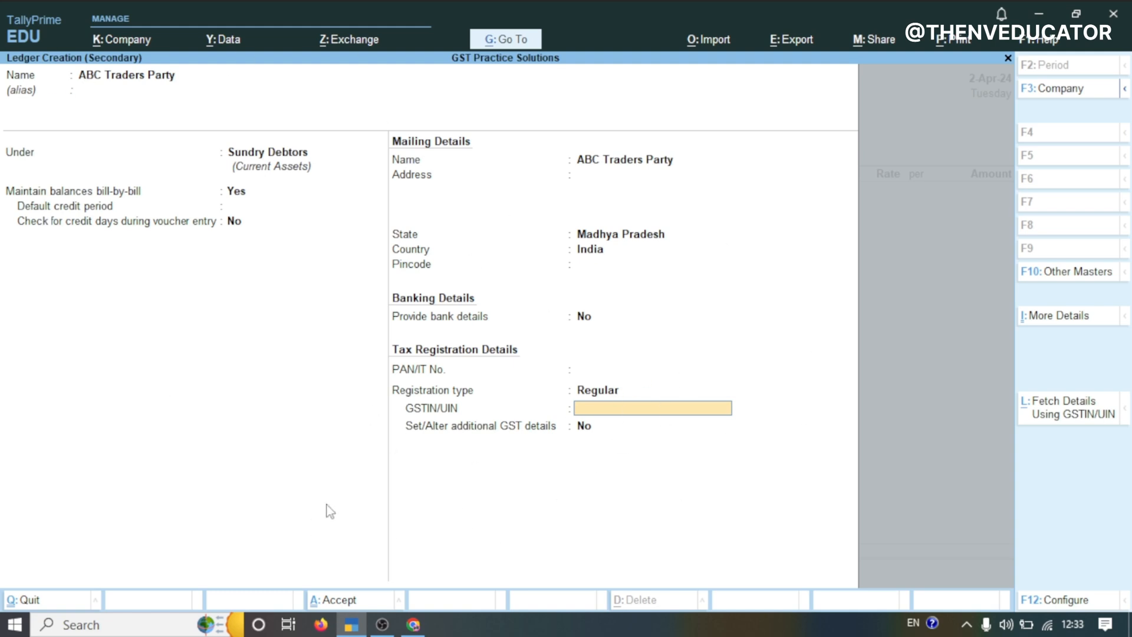
type("23AAABB1234C5Z6")
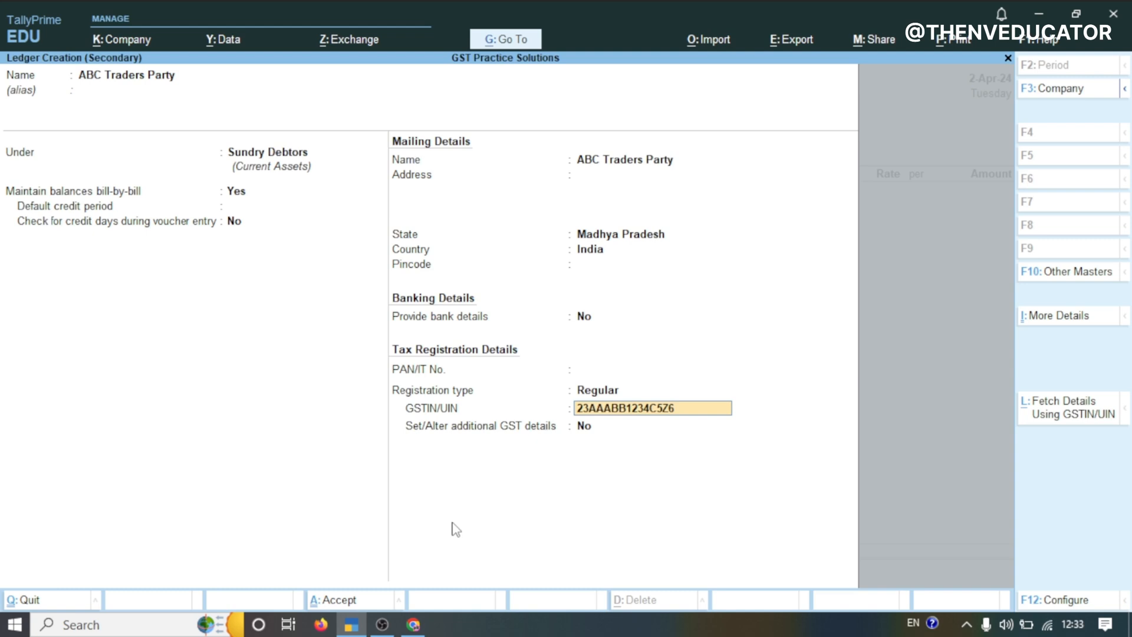
key("Return")
Save the party ledger and accept the party details with Madhya Pradesh as place of supply
key("Return")
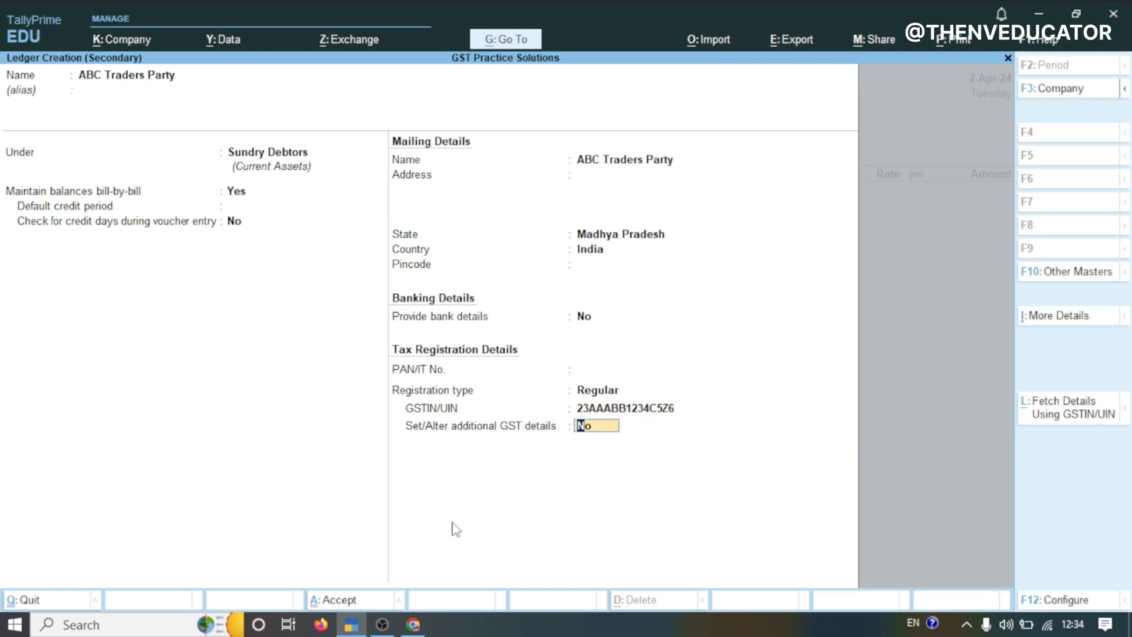
key("Return")
key("Return")
key("Return")
key("Return")
key("Return")
key("Return")
key("Return")
key("Return")
key("Return")
key("Return")
key("Return")
key("Return")
key("Return")
key("Return")
key("Return")
key("Return")
key("Return")
key("Return")
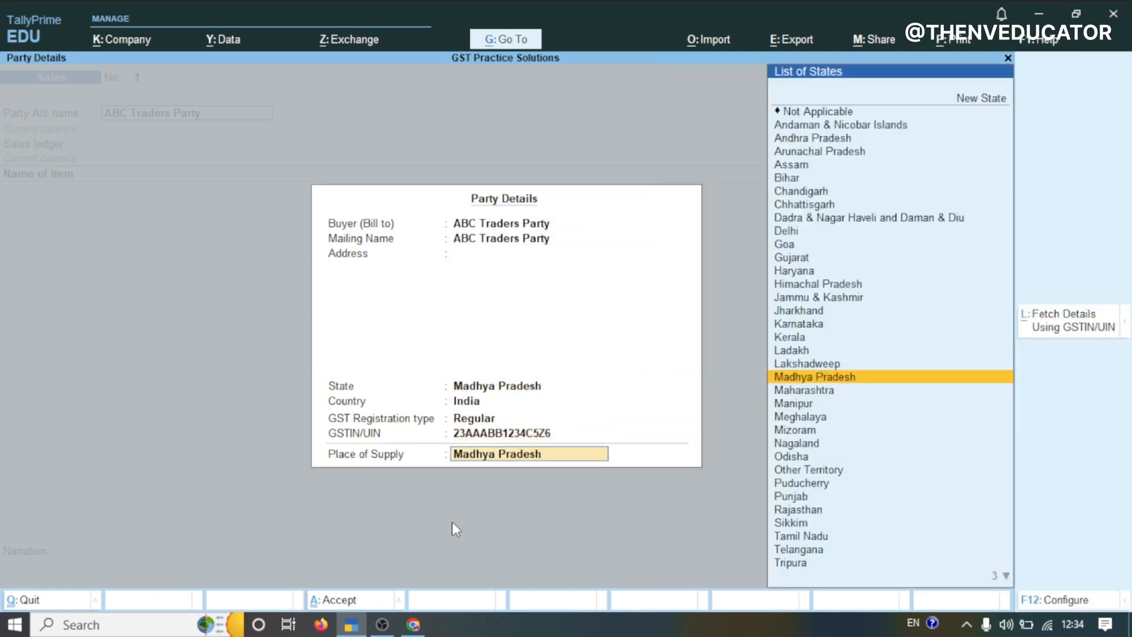
key("Return")
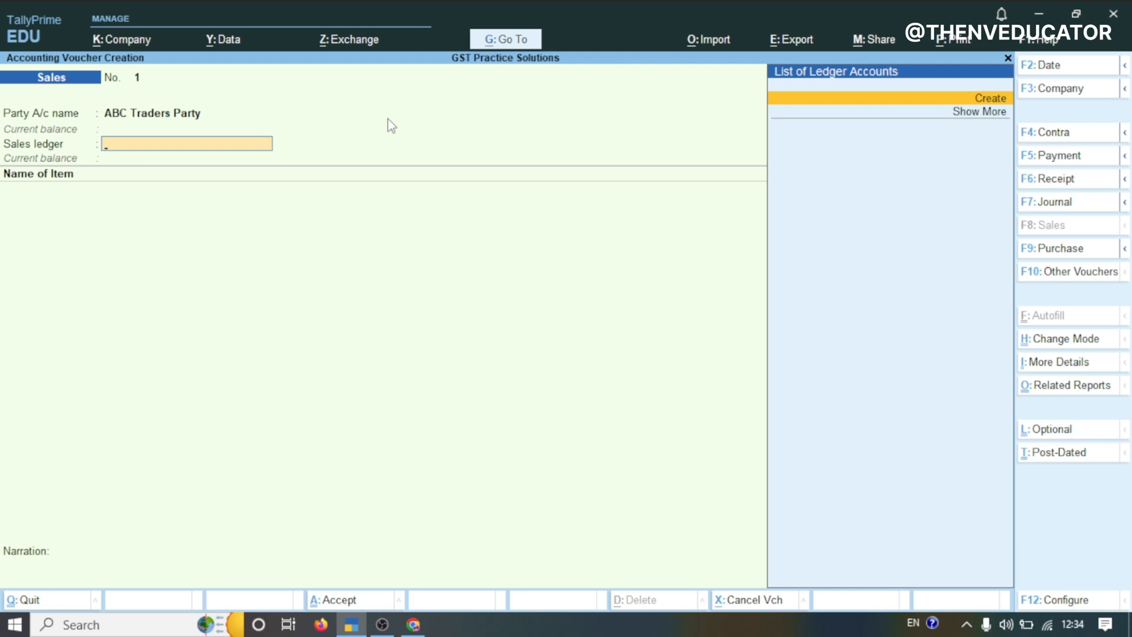
Create a new sales ledger named SALES 18% from the sales ledger field
key("alt+c")
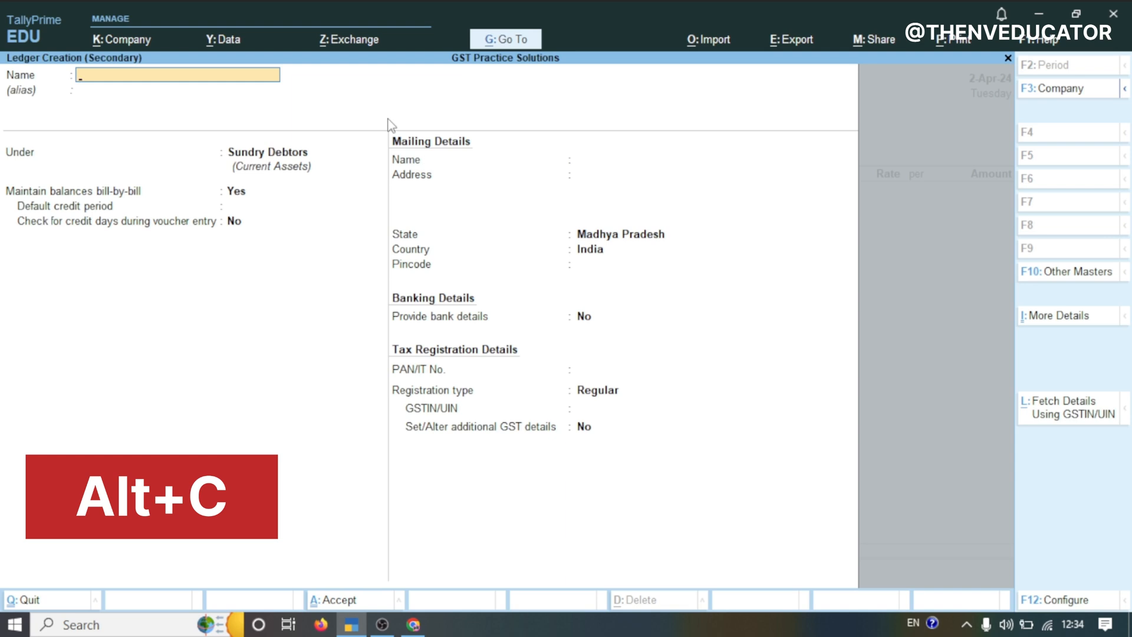
type("SALES 18")
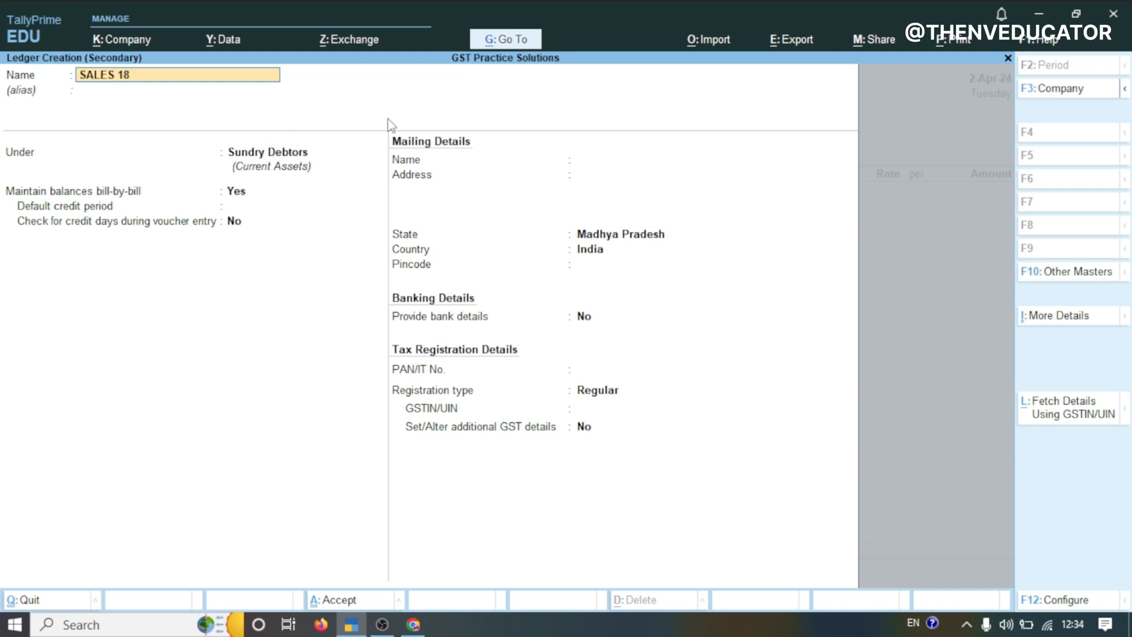
type("%")
key("Return")
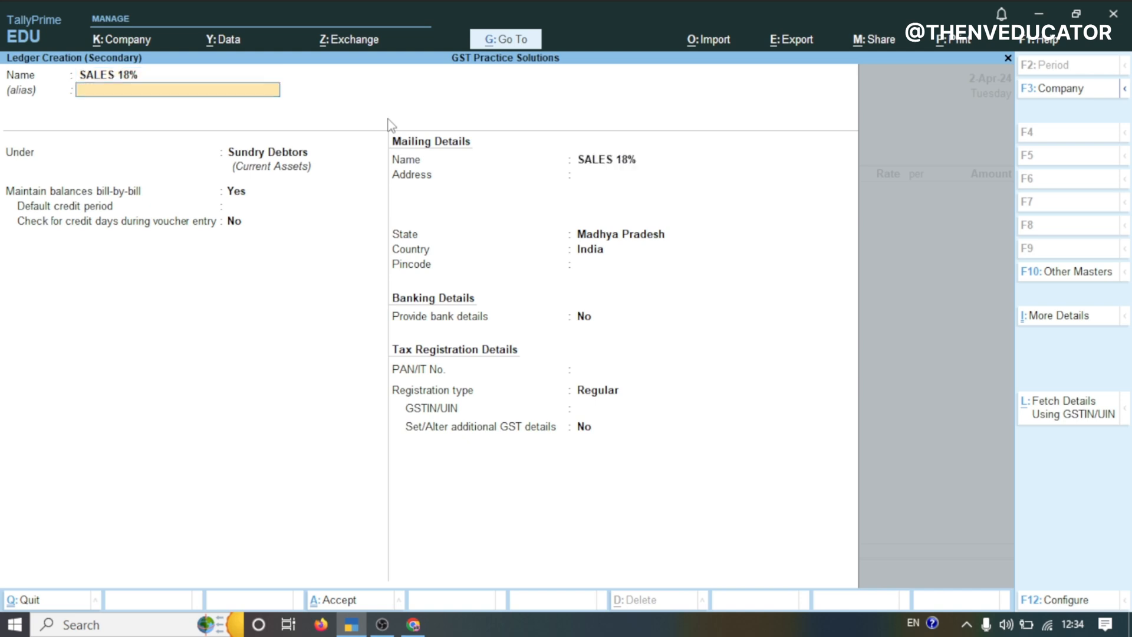
Place the SALES 18% ledger under Sales Accounts and keep the ledger type Not Applicable
key("Return")
type("TA")
key("BackSpace")
key("BackSpace")
type("SALES")
key("Return")
key("Return")
key("Return")
key("Return")
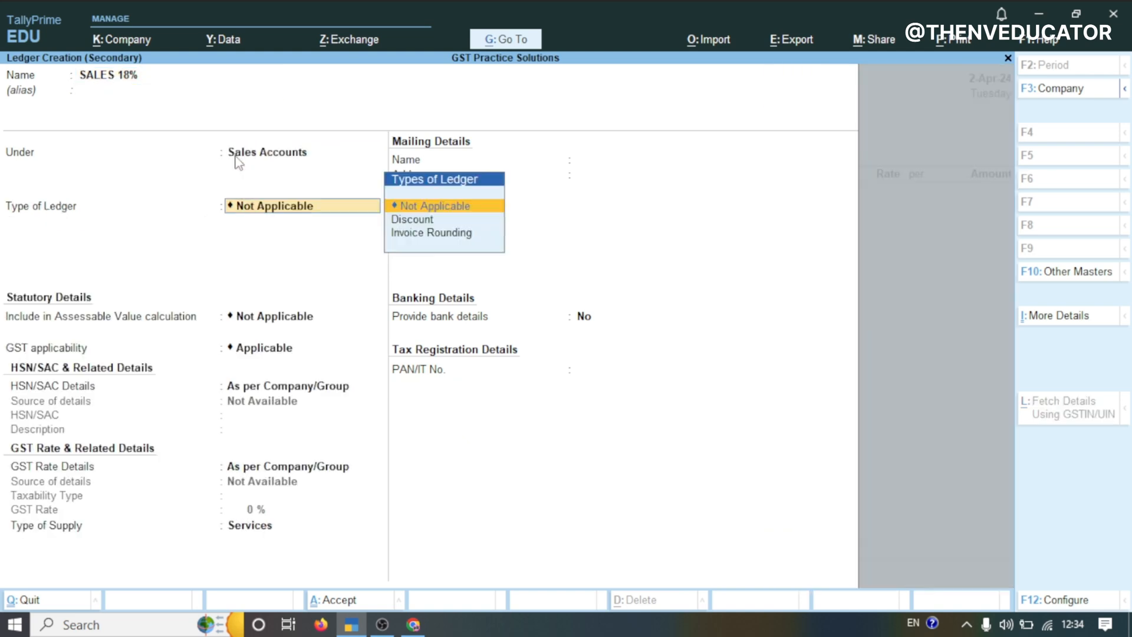
key("Return")
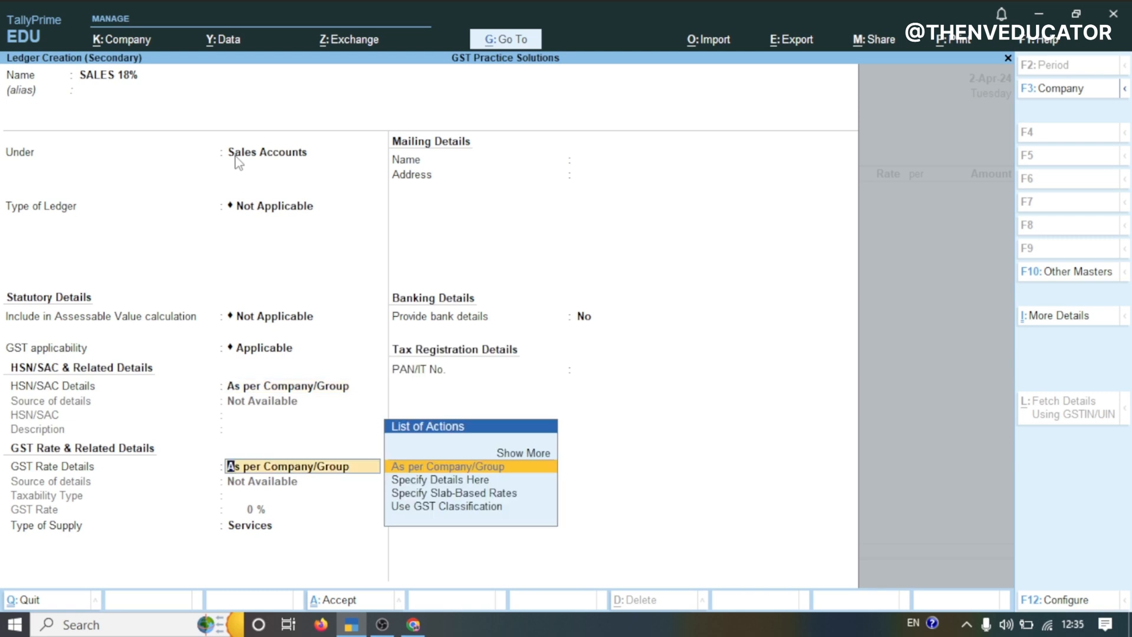
Specify GST rate details directly in the ledger as Taxable with an 18% GST rate
type("S")
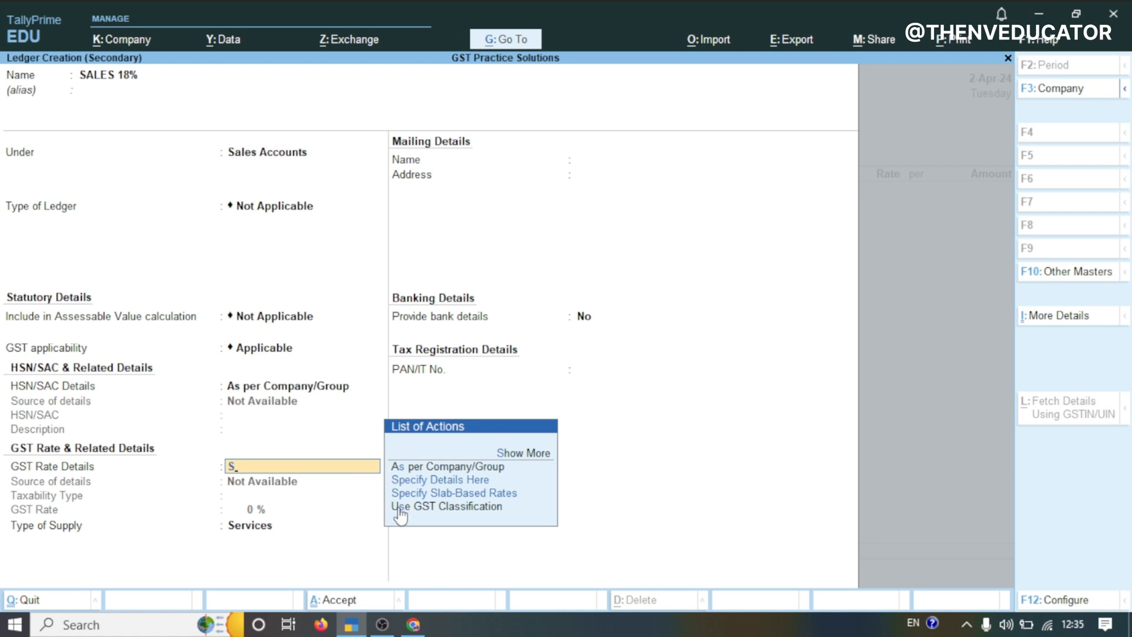
left_click(428, 479)
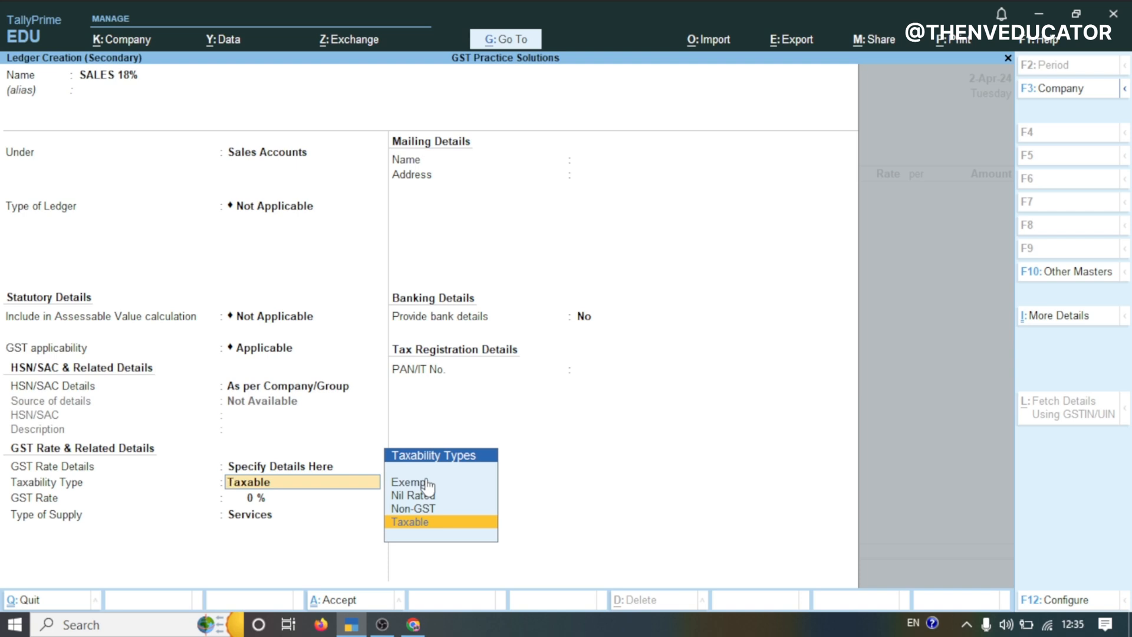
key("Return")
type("18")
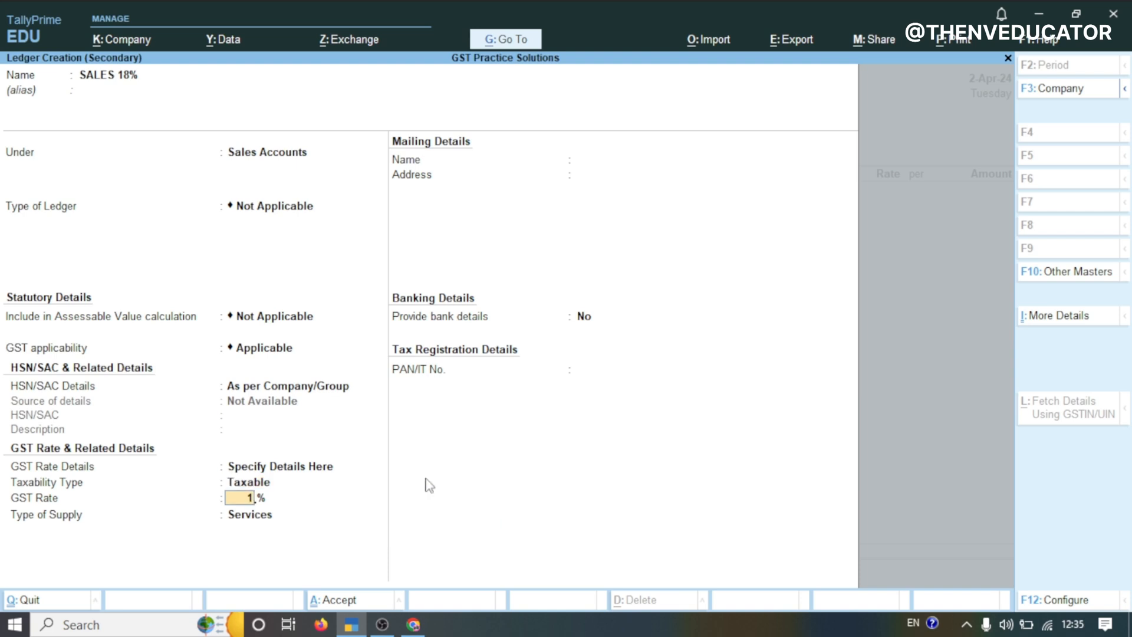
key("Return")
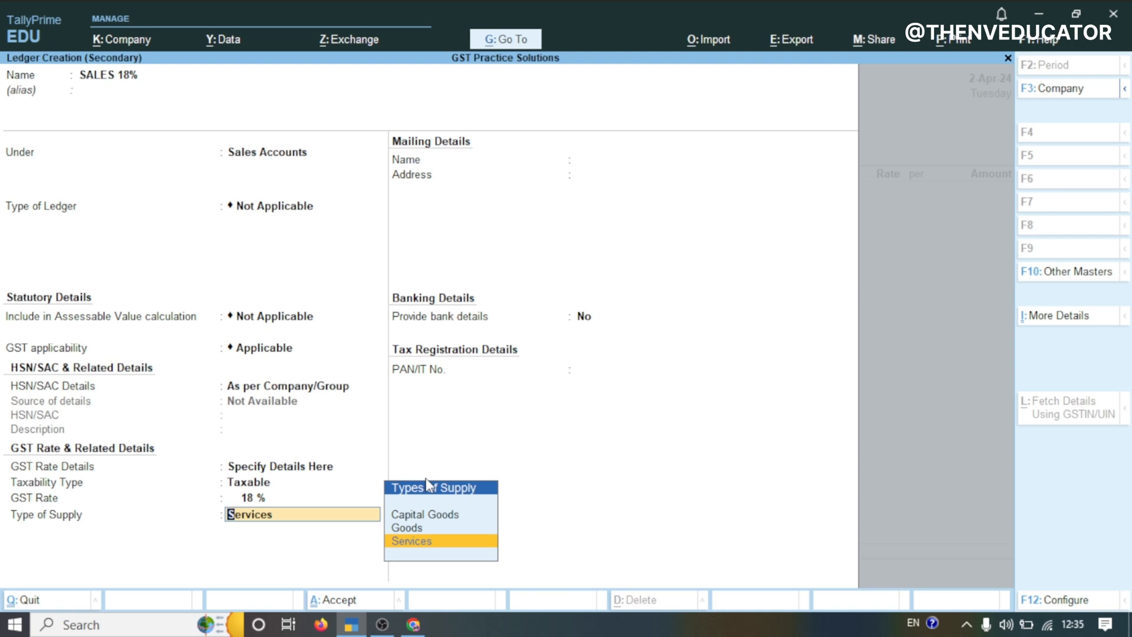
Set the ledger's type of supply to Goods and save the sales ledger
key("Up")
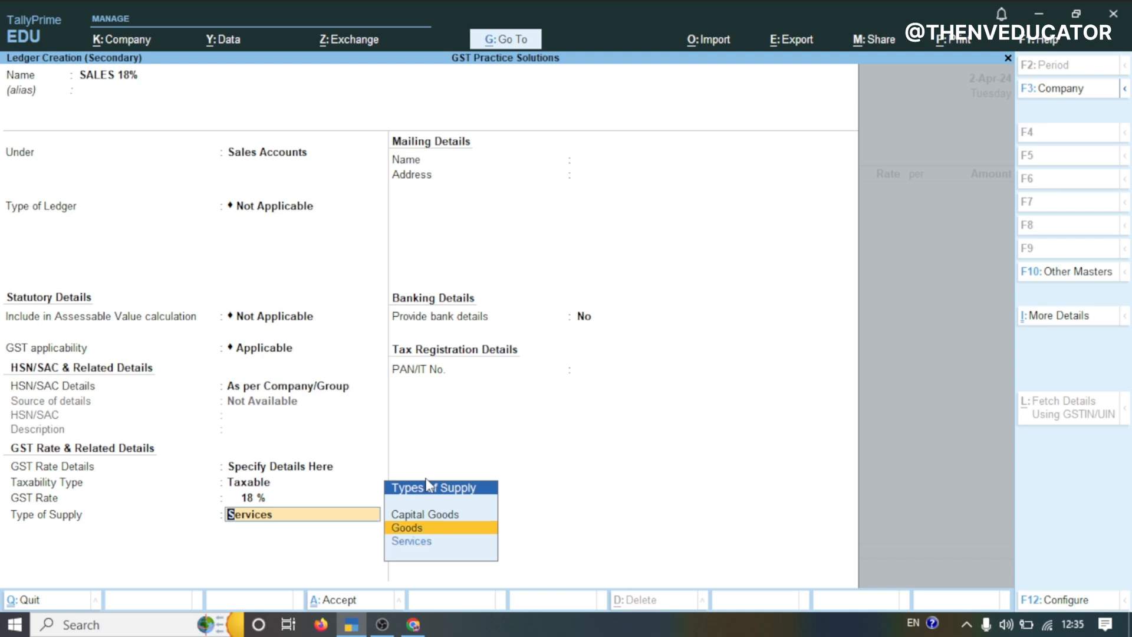
key("Return")
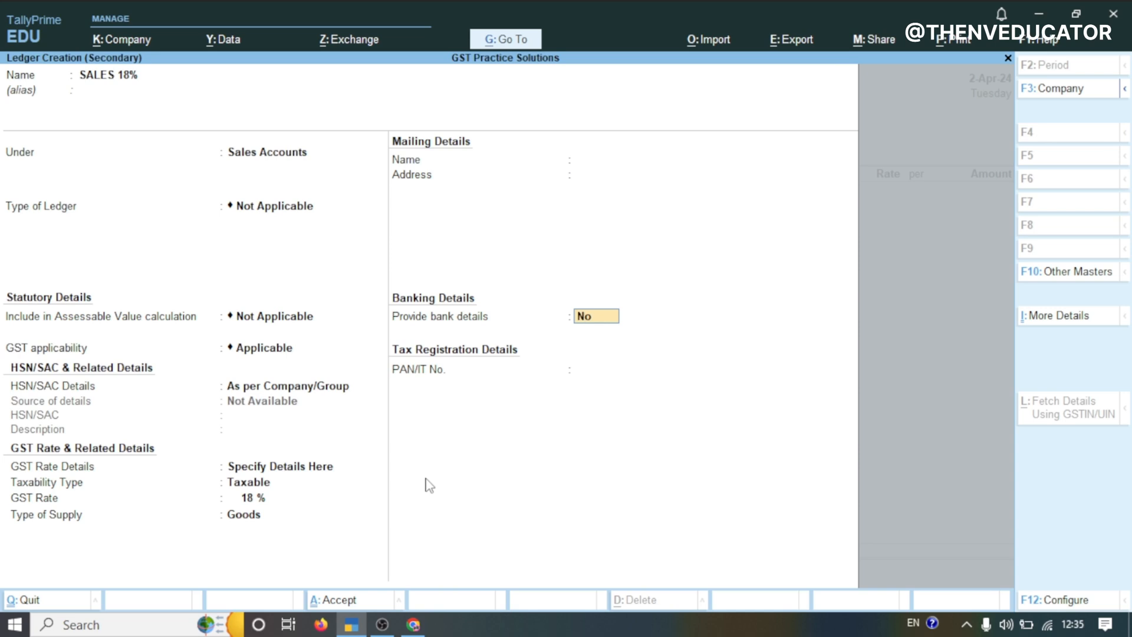
key("Return")
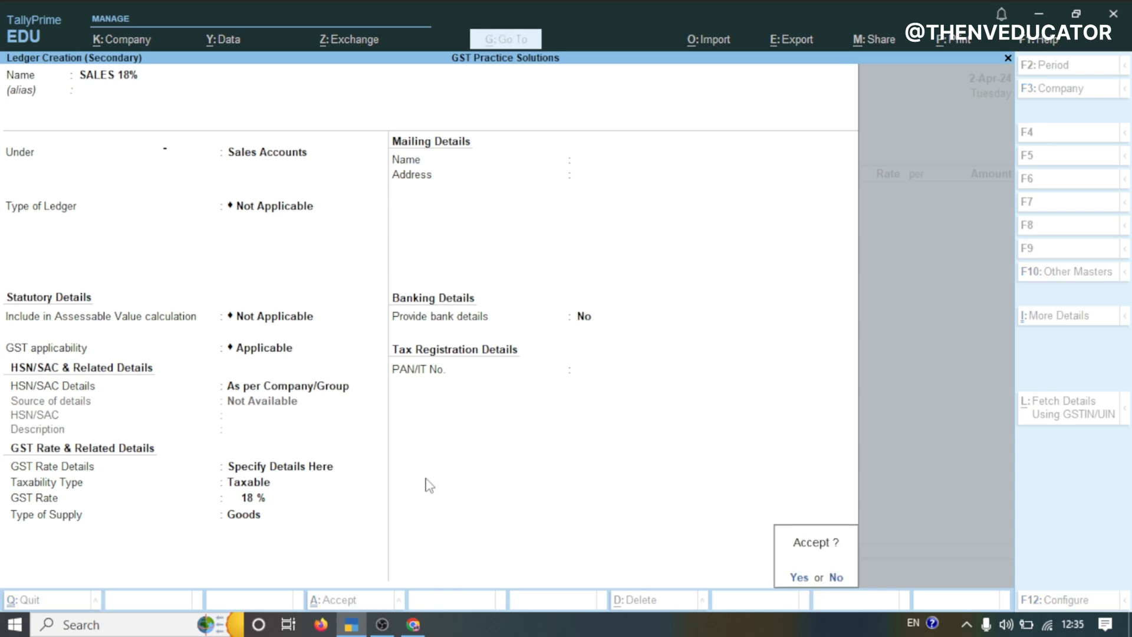
key("Return")
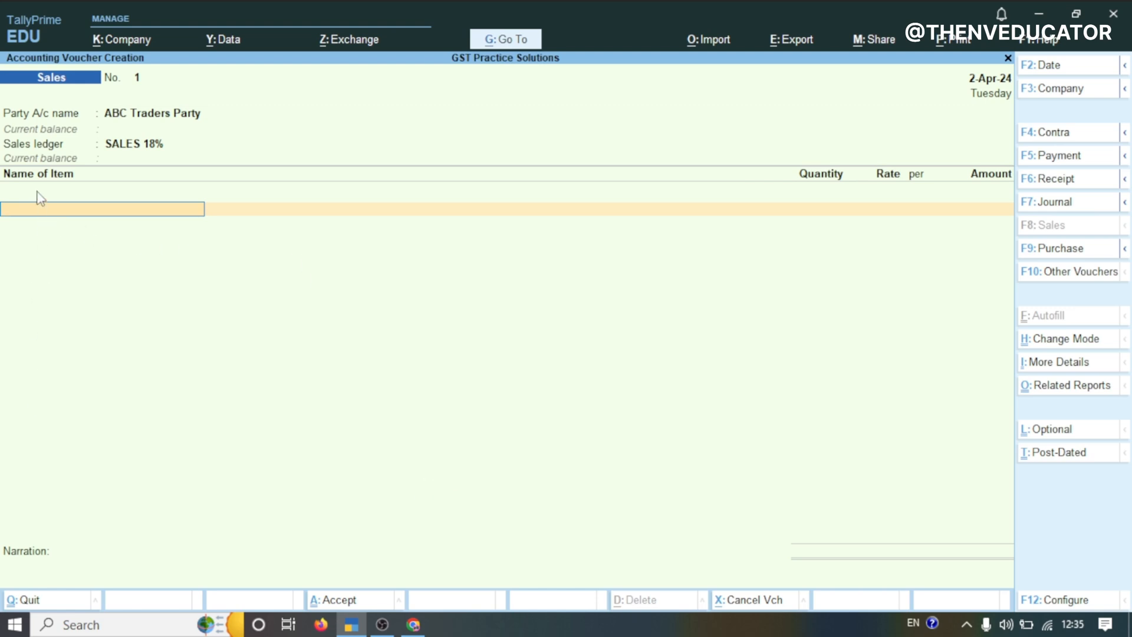
Check the practice sheet and enter Electric Drill Machine, 5 Nos at 3,600, as the first sold item
mouse_move(414, 626)
left_click(403, 560)
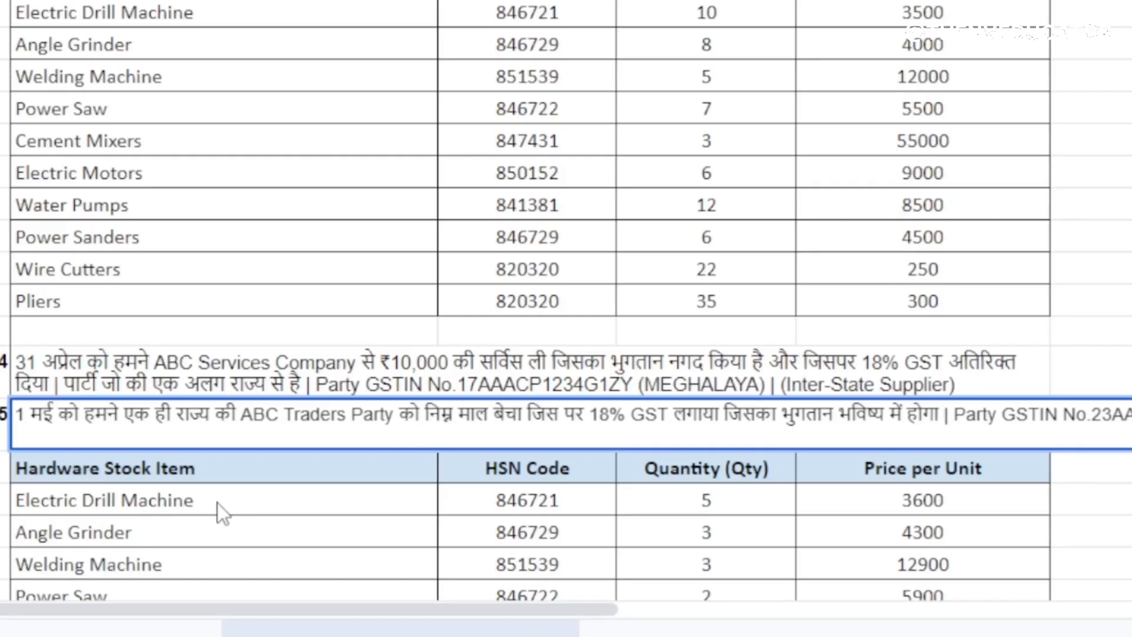
left_click(200, 505)
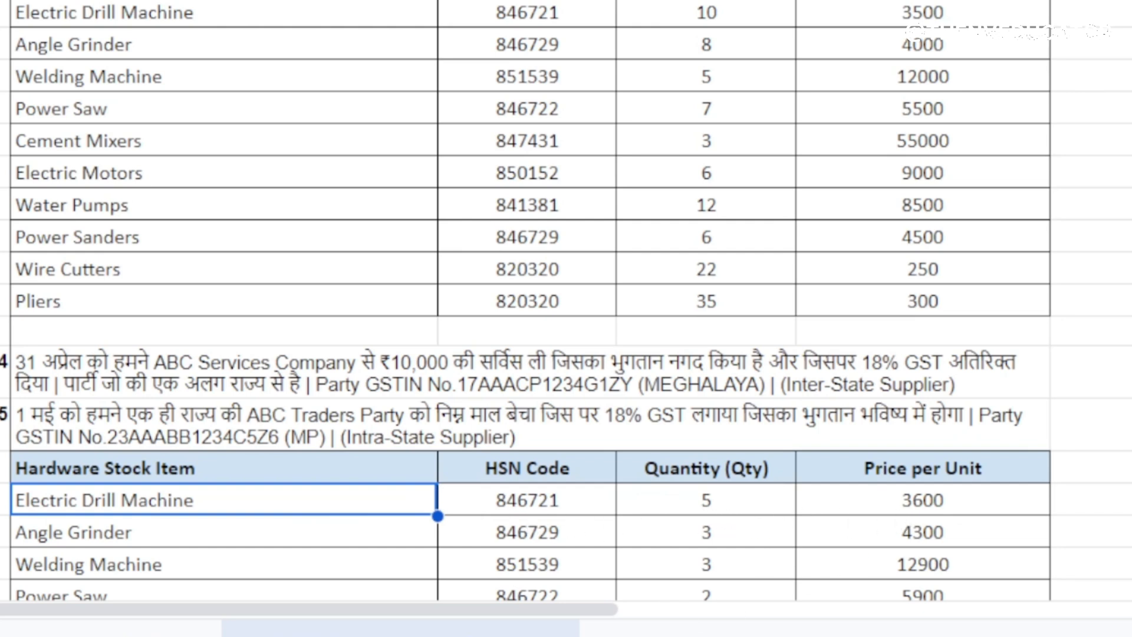
key("alt+Tab")
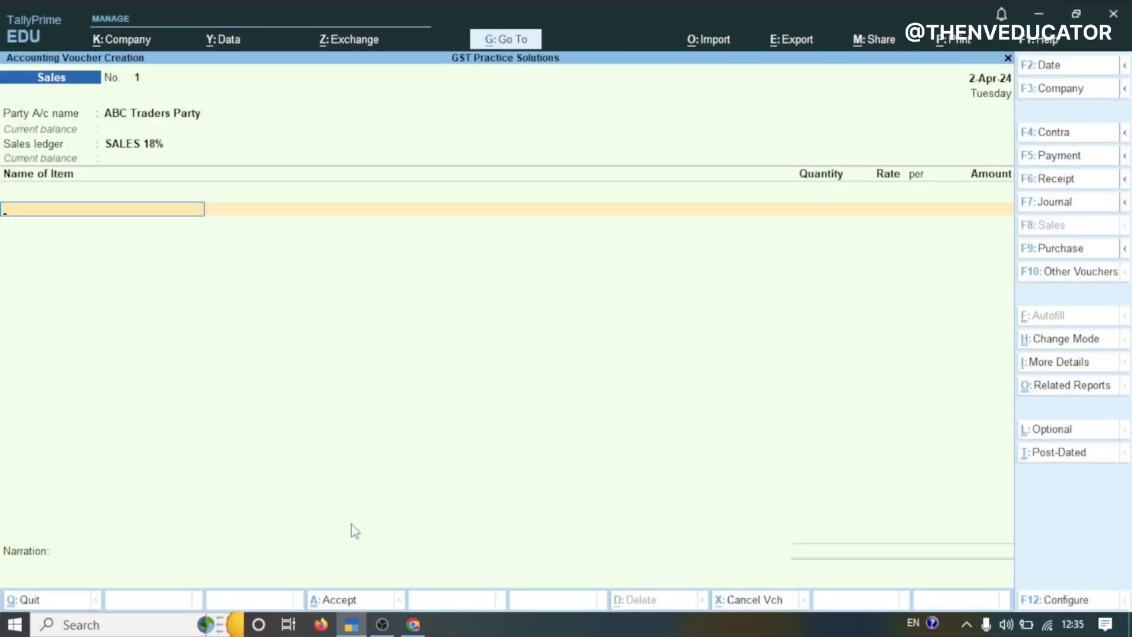
type("E;LE")
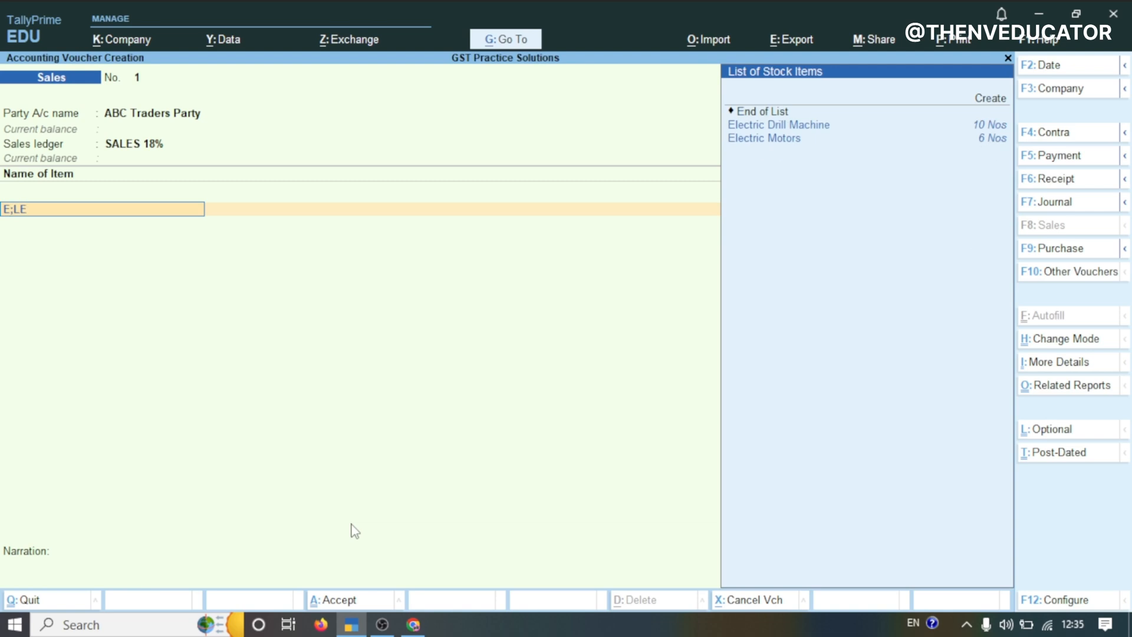
left_click(784, 129)
type("5")
key("Return")
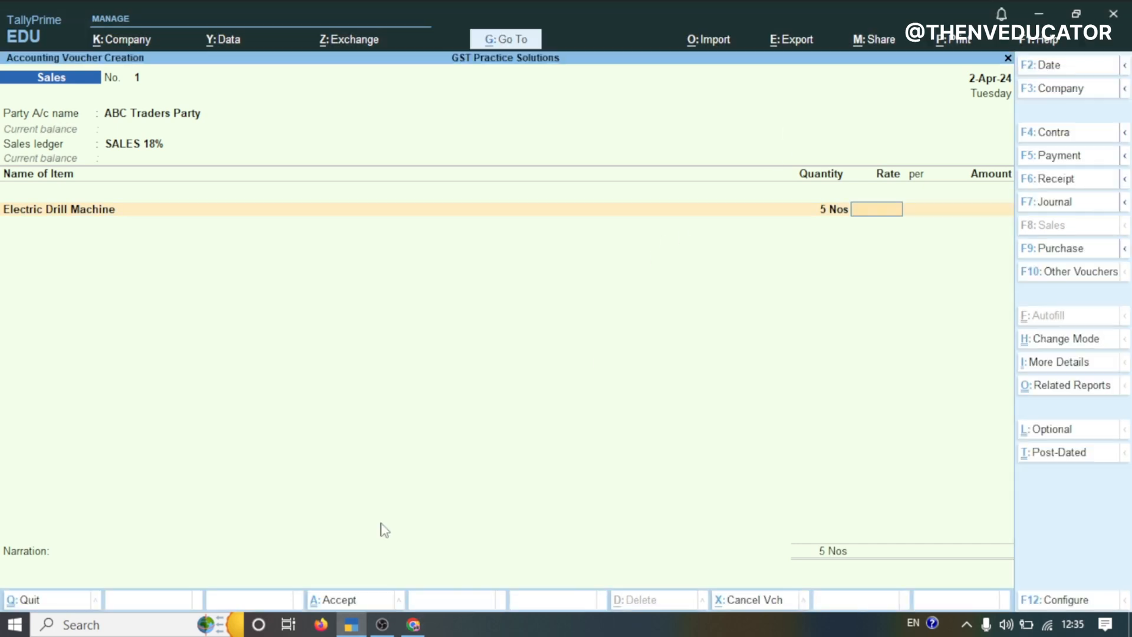
type("3600")
key("Return")
key("Return")
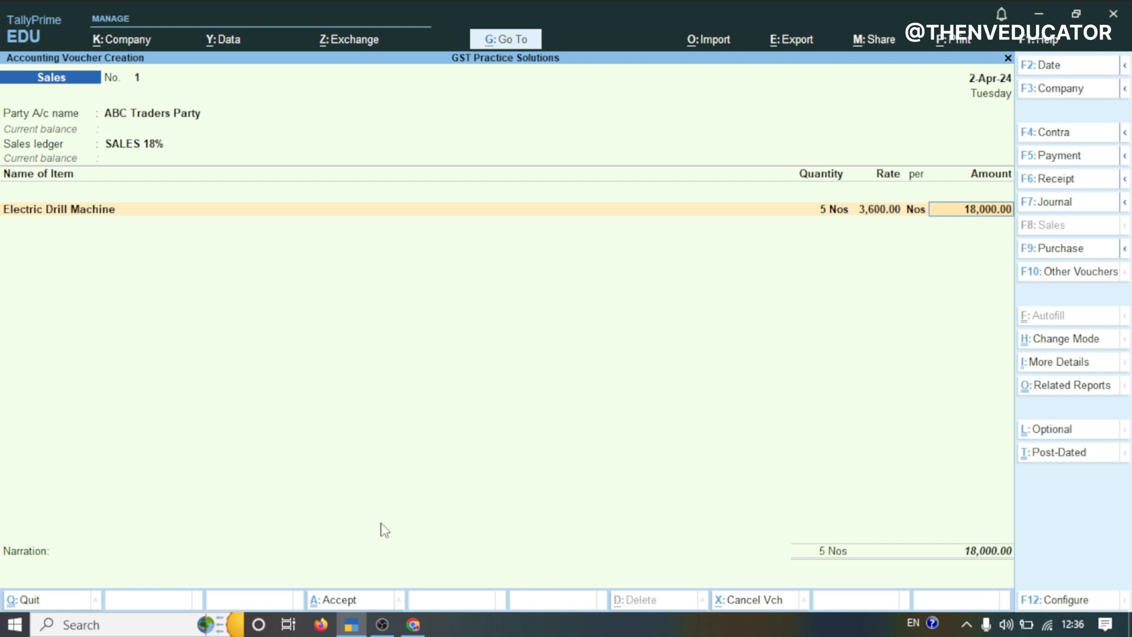
key("Return")
Add Angle Grinder to the invoice, 3 Nos at a rate of 4,300
left_click(412, 624)
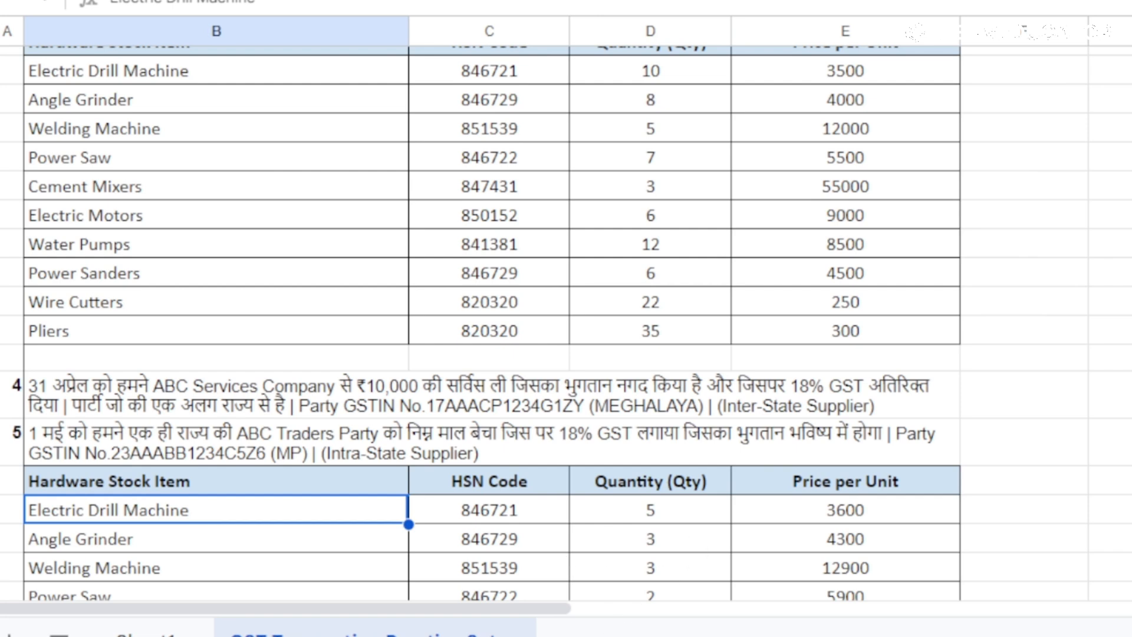
mouse_move(464, 636)
left_click(351, 624)
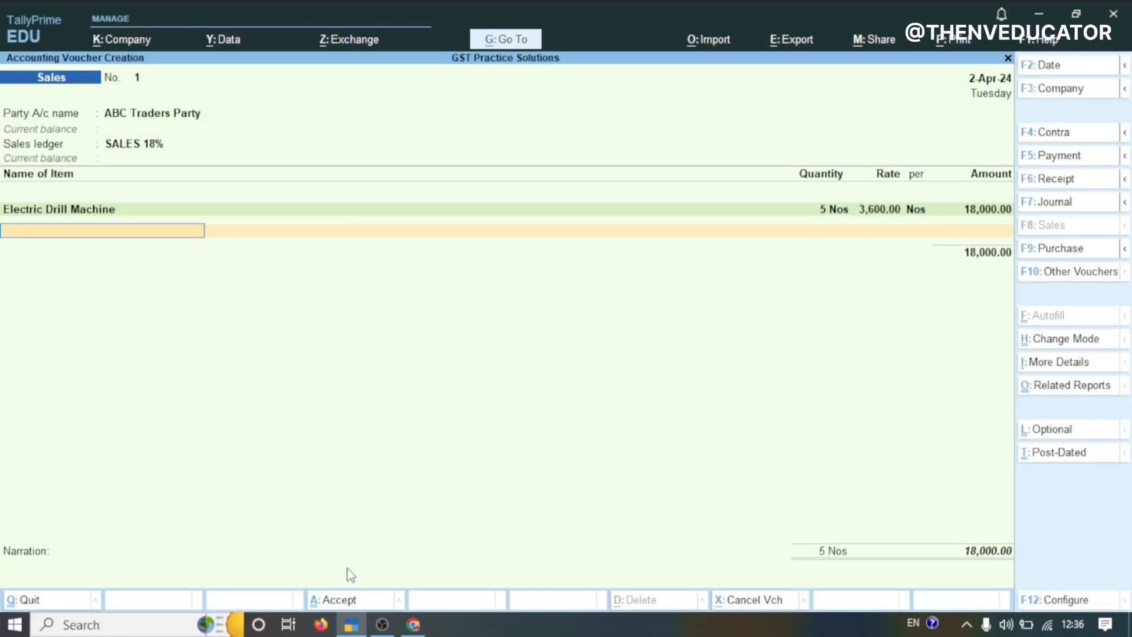
type("ANG")
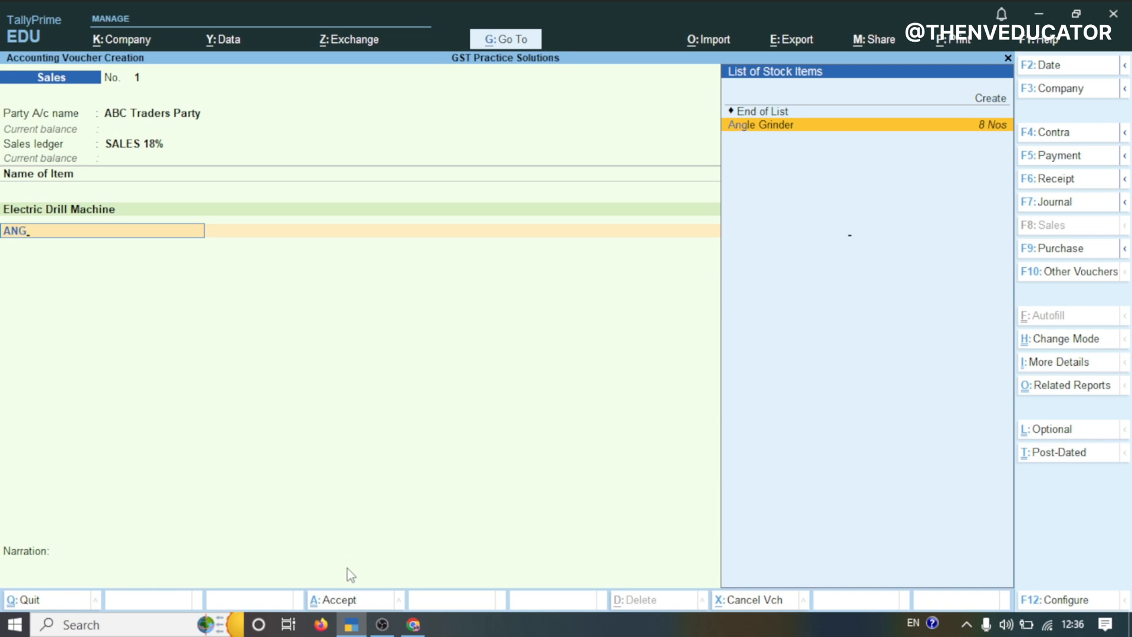
key("Return")
type("3")
key("Return")
type("300")
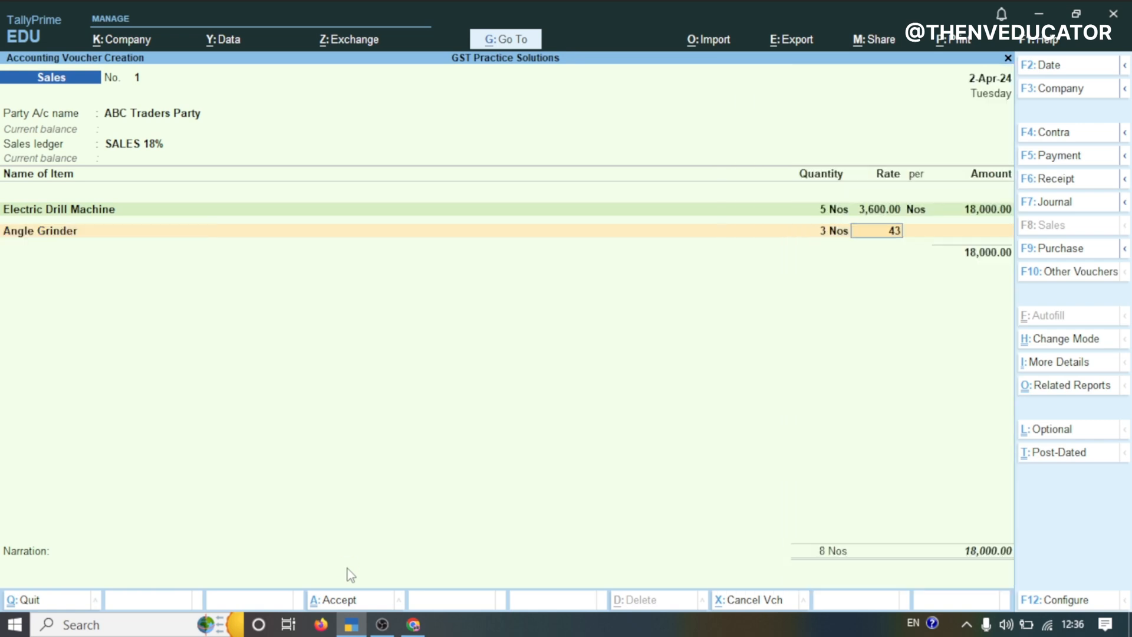
key("Return")
key("Return")
key("Return")
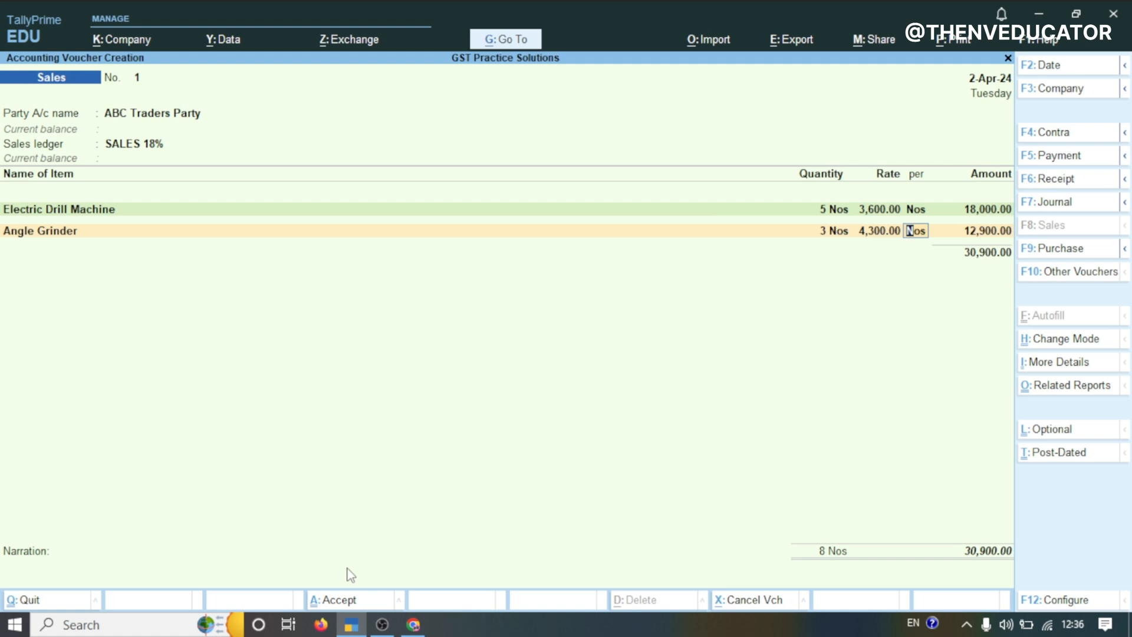
Add Welding Machine to the invoice, 3 Nos at a rate of 12,900
left_click(409, 623)
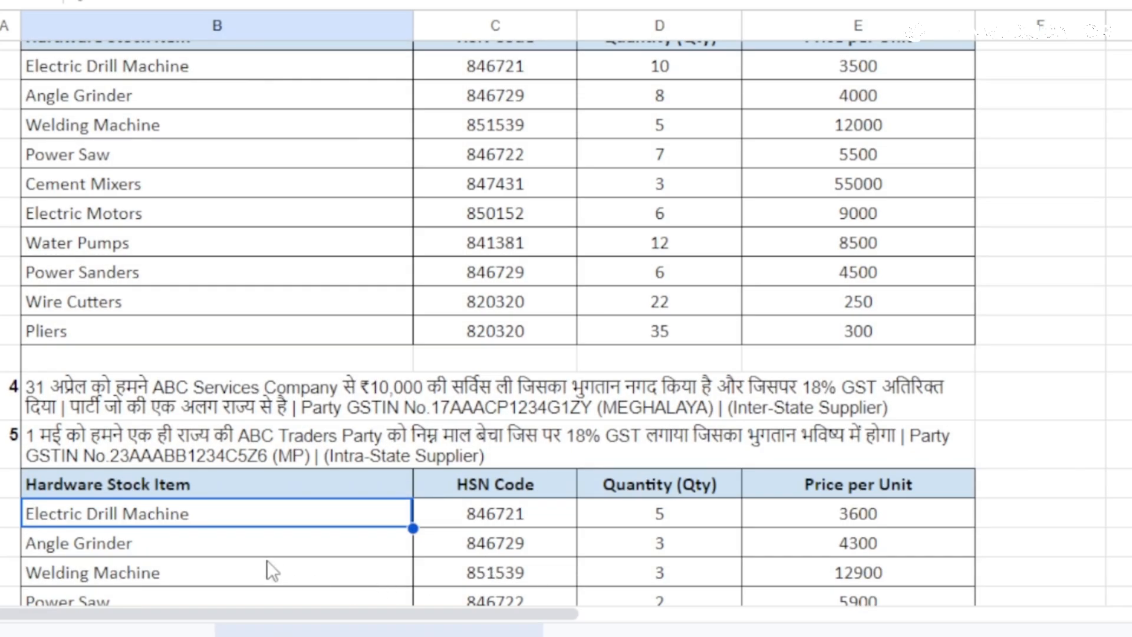
left_click(267, 558)
left_click(253, 570)
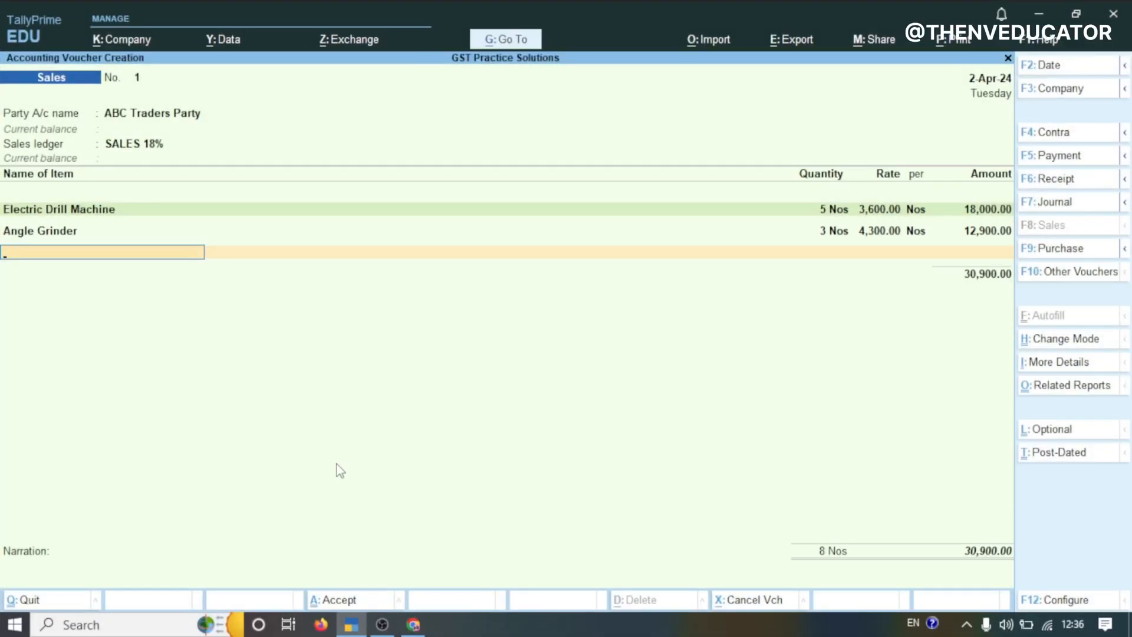
type("WEL")
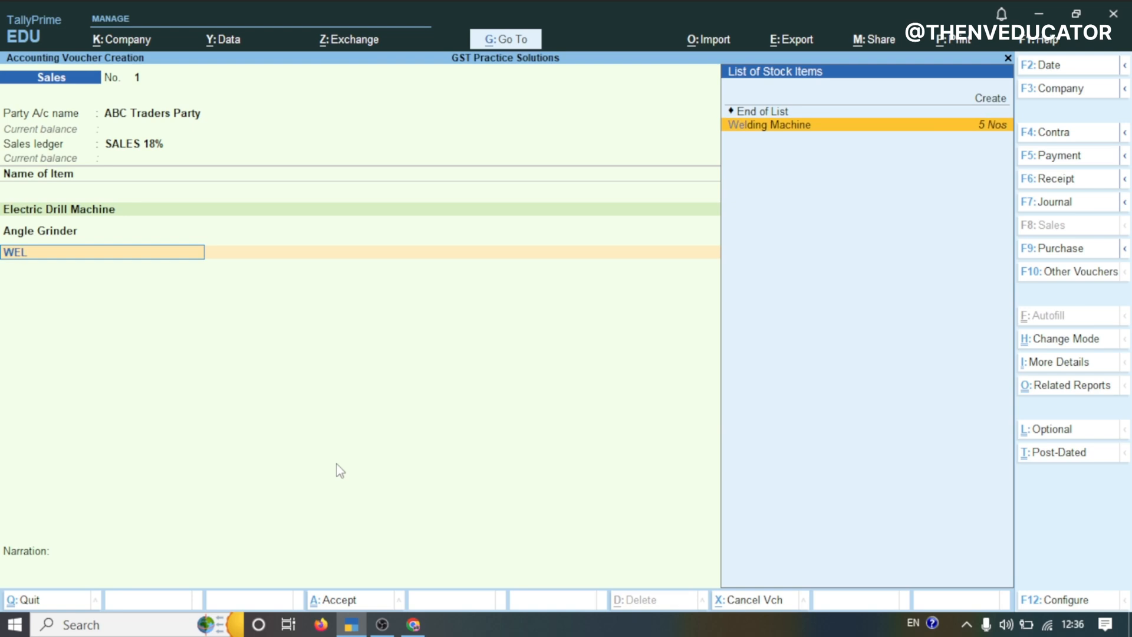
key("Return")
type("3")
key("Return")
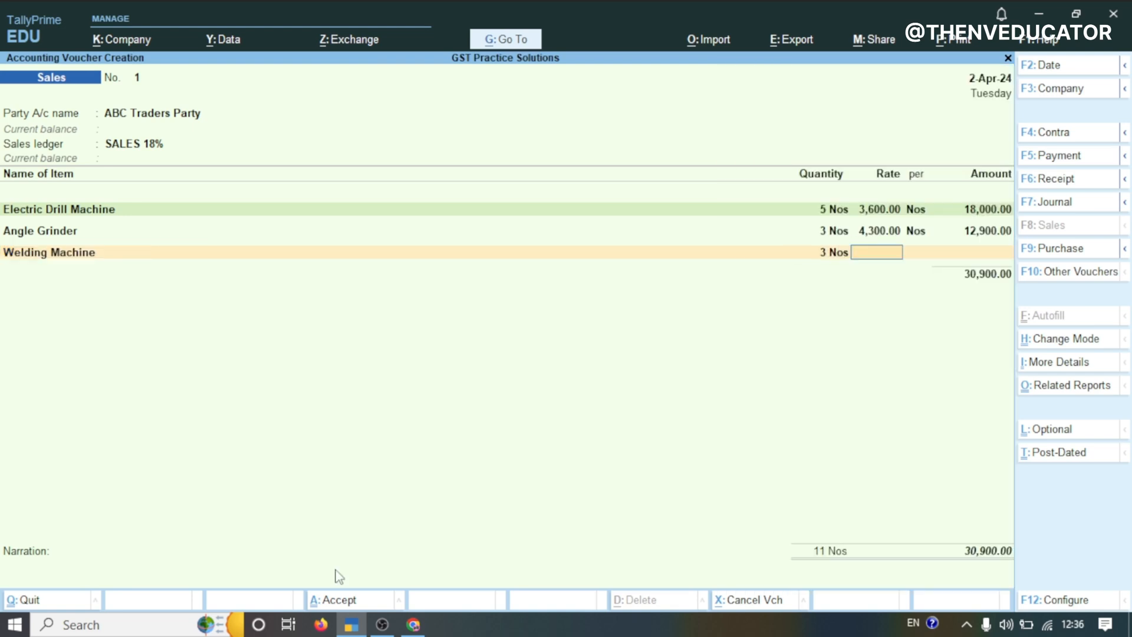
type("12900")
key("Return")
key("Return")
key("Return")
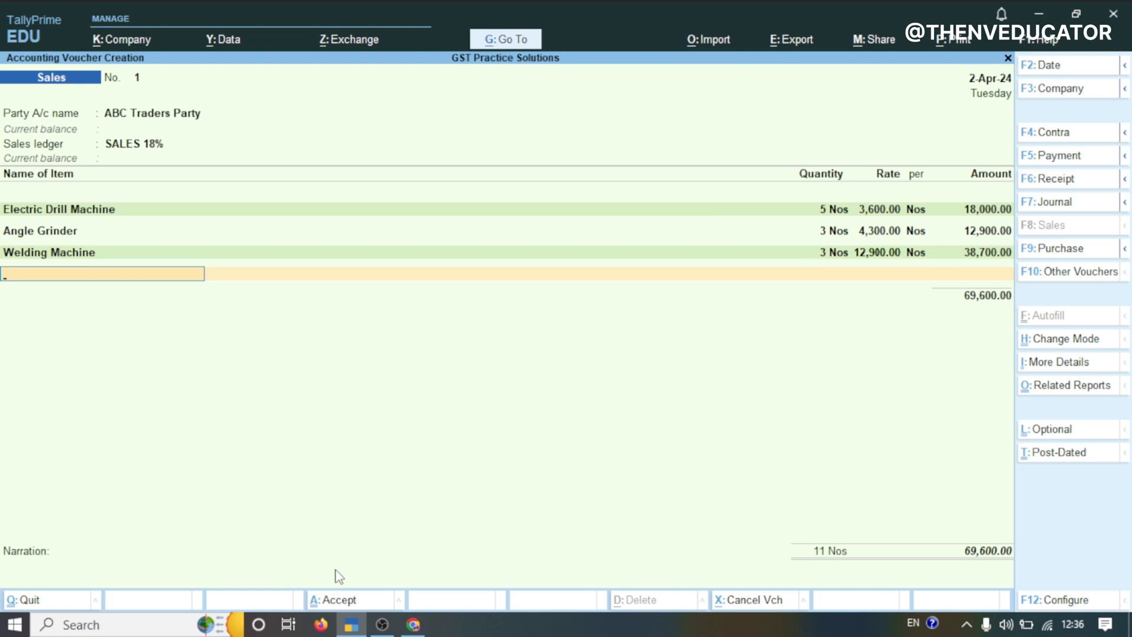
Add Power Saw, 2 Nos at 5,900, and Cement Mixers, 1 Nos at 55,900, closing the item list
mouse_move(413, 624)
left_click(415, 592)
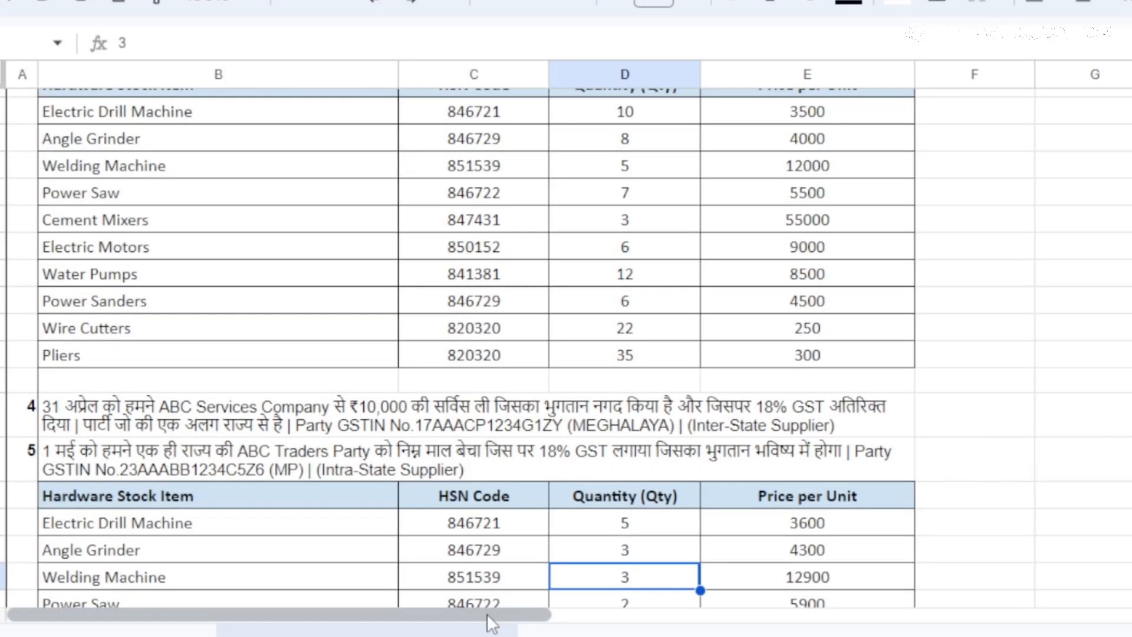
left_click(340, 599)
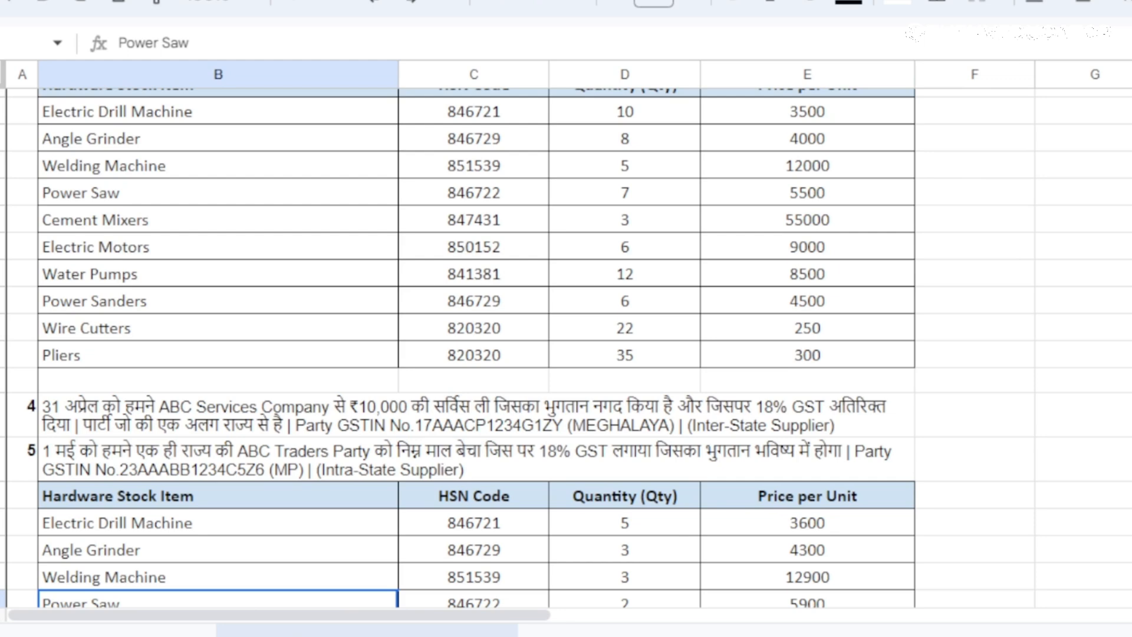
scroll(566, 348, "down", 5)
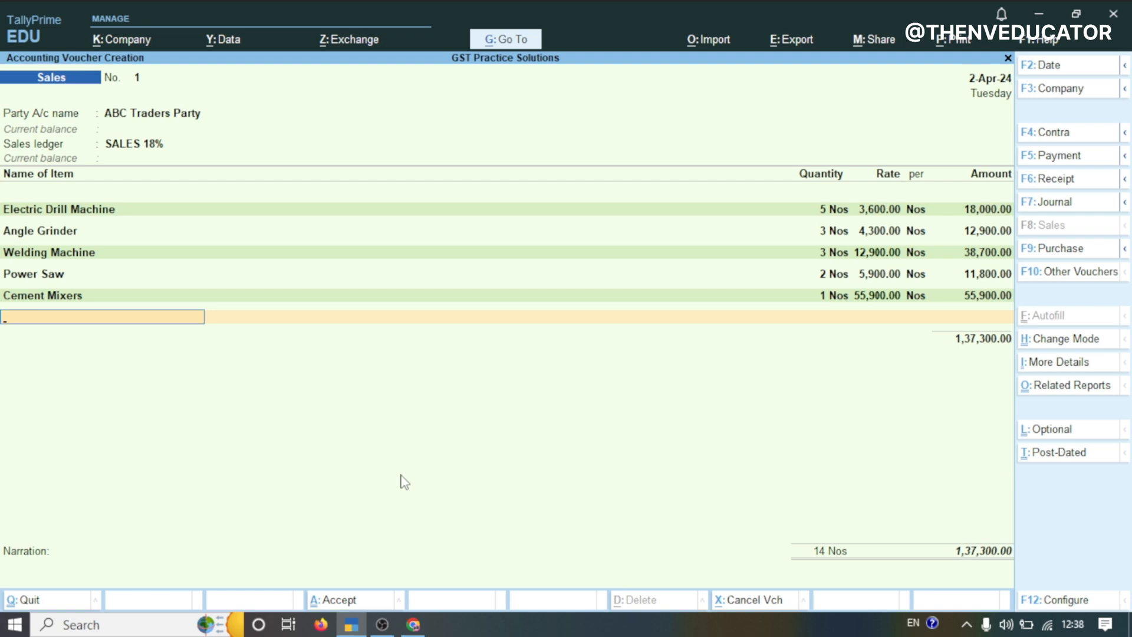
key("Return")
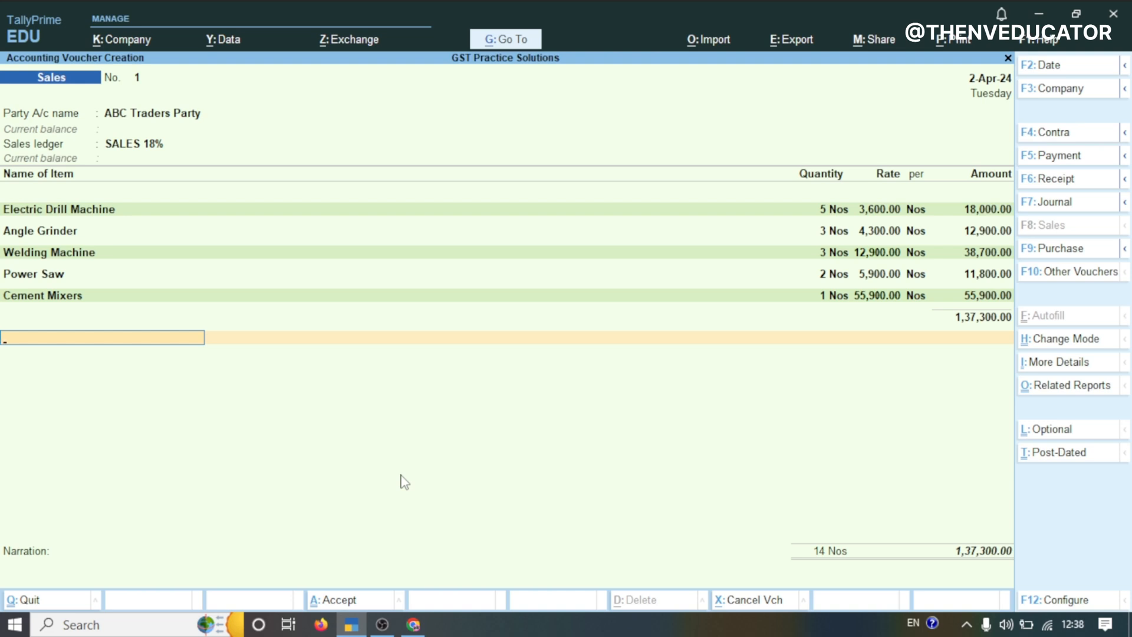
From the next invoice line, create a new ledger named CGST OUTPUT 9%
left_click(57, 340)
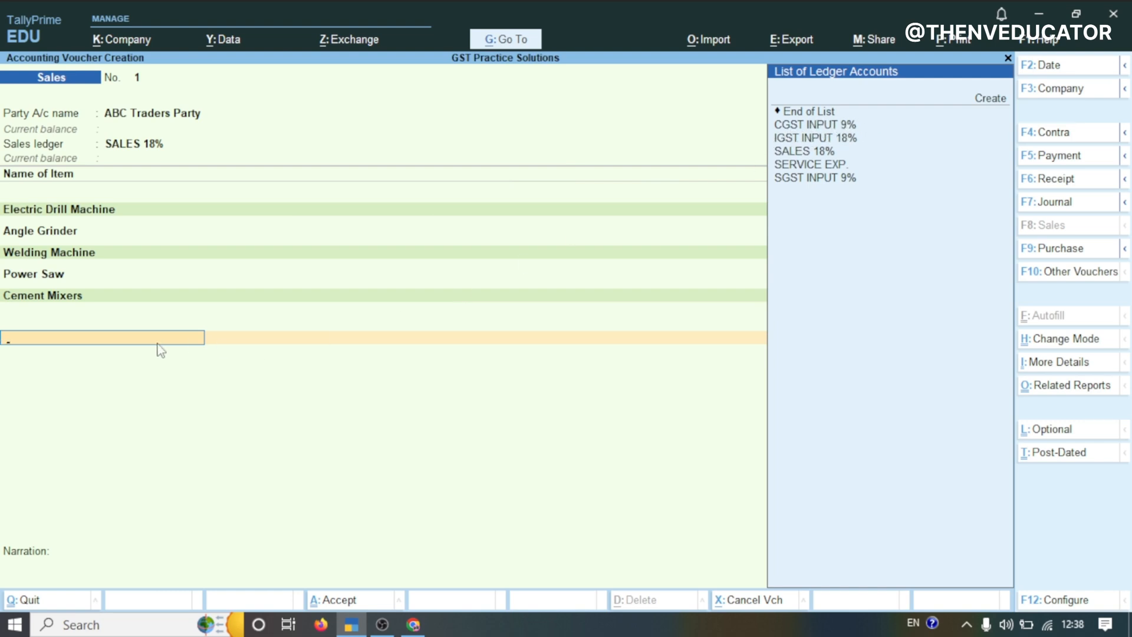
key("alt+c")
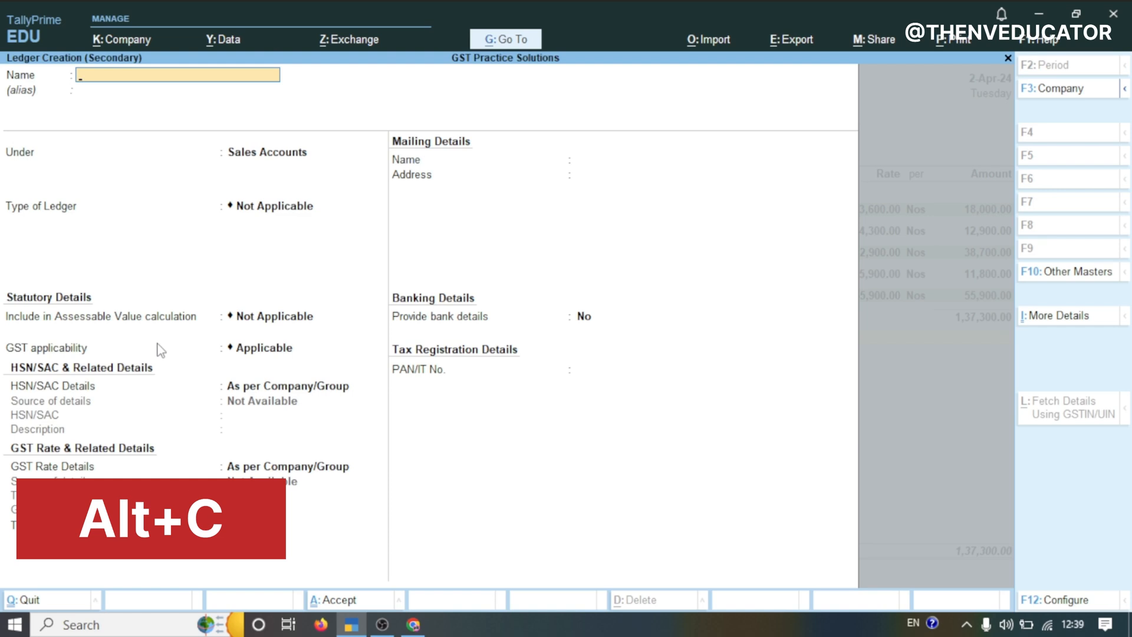
type("CGST")
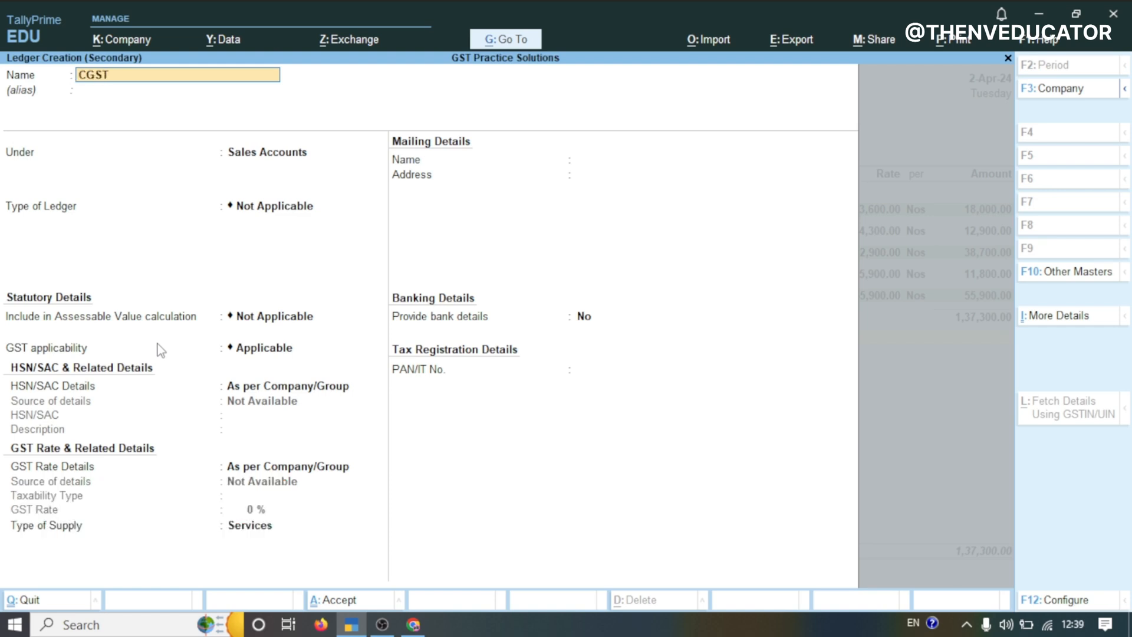
type(" OUTPUT 9%")
key("Return")
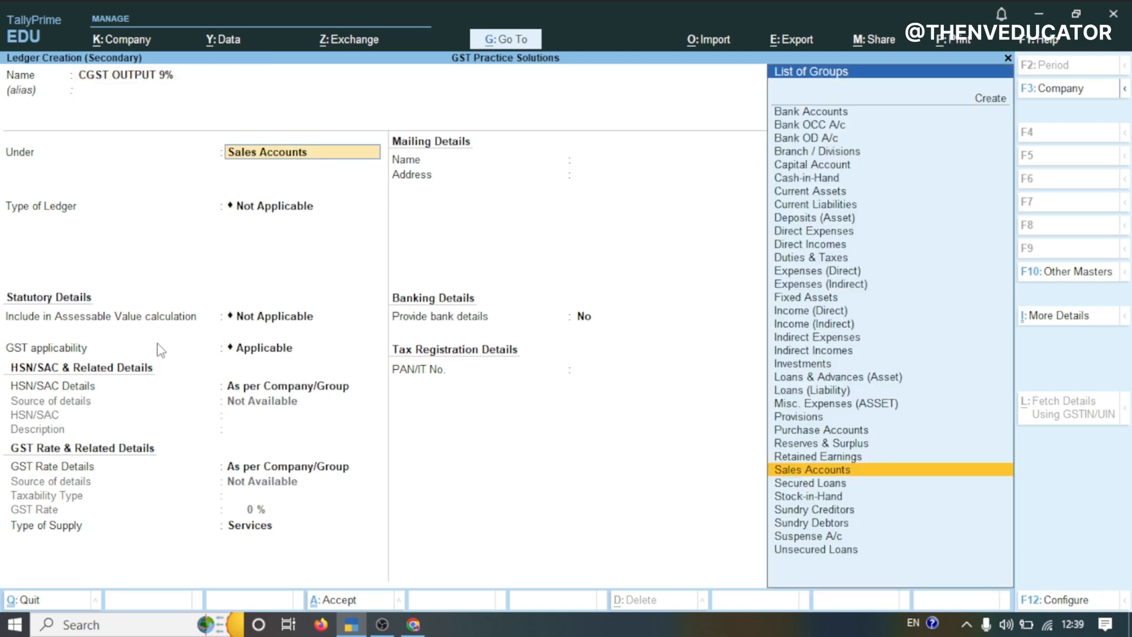
Set the ledger under Duties & Taxes as a GST duty with CGST tax type at 9%, save it, and add it to the invoice
type("TAX")
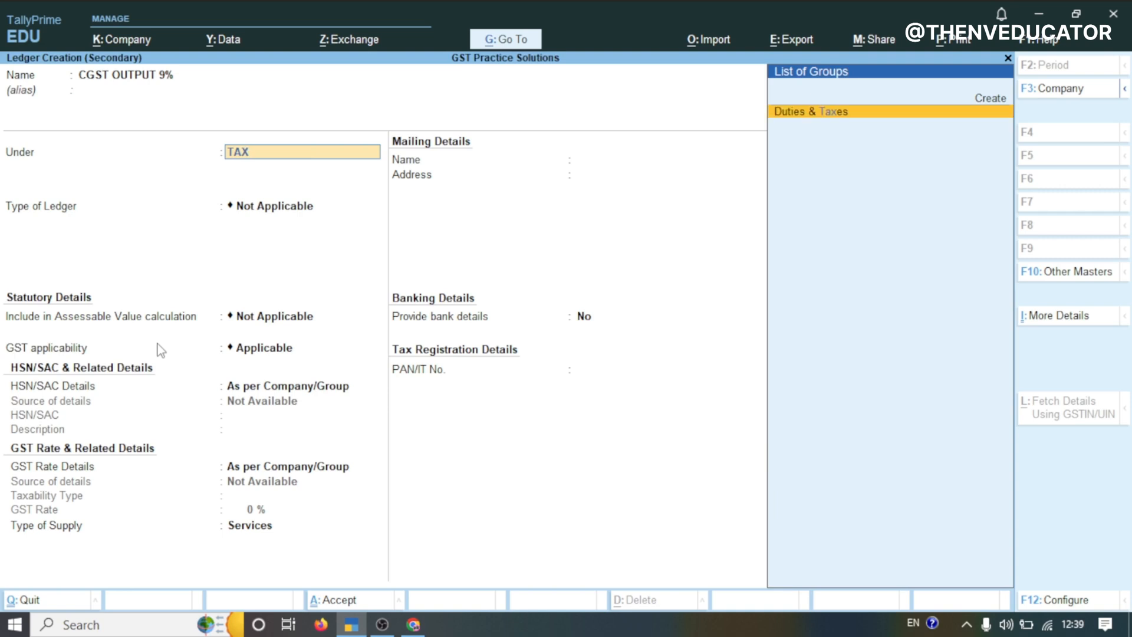
key("Return")
key("Up")
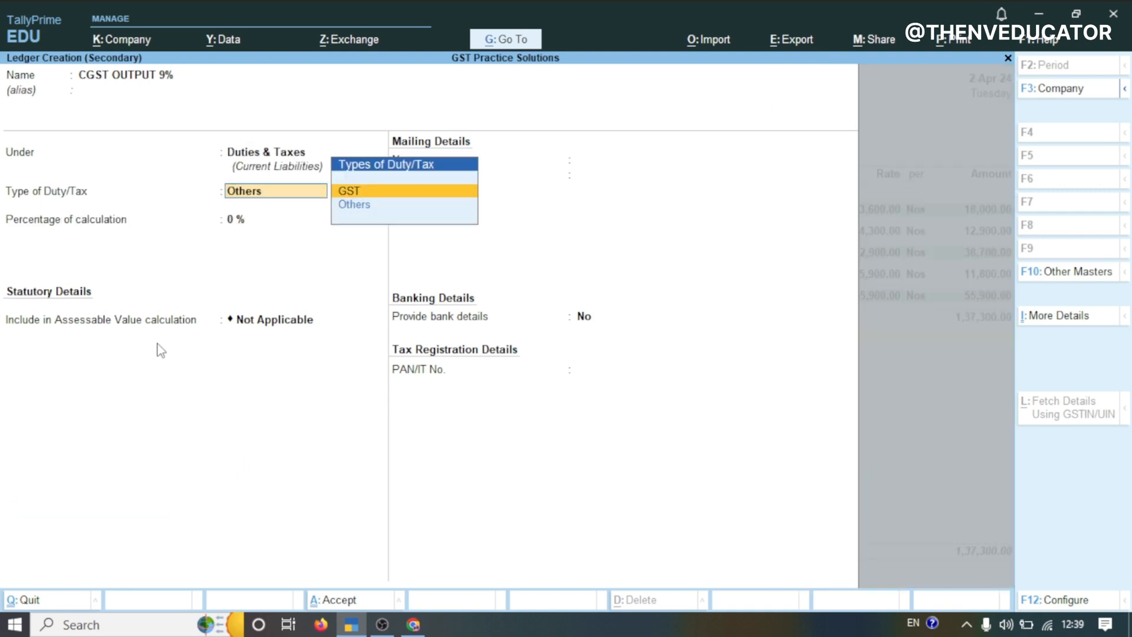
key("Return")
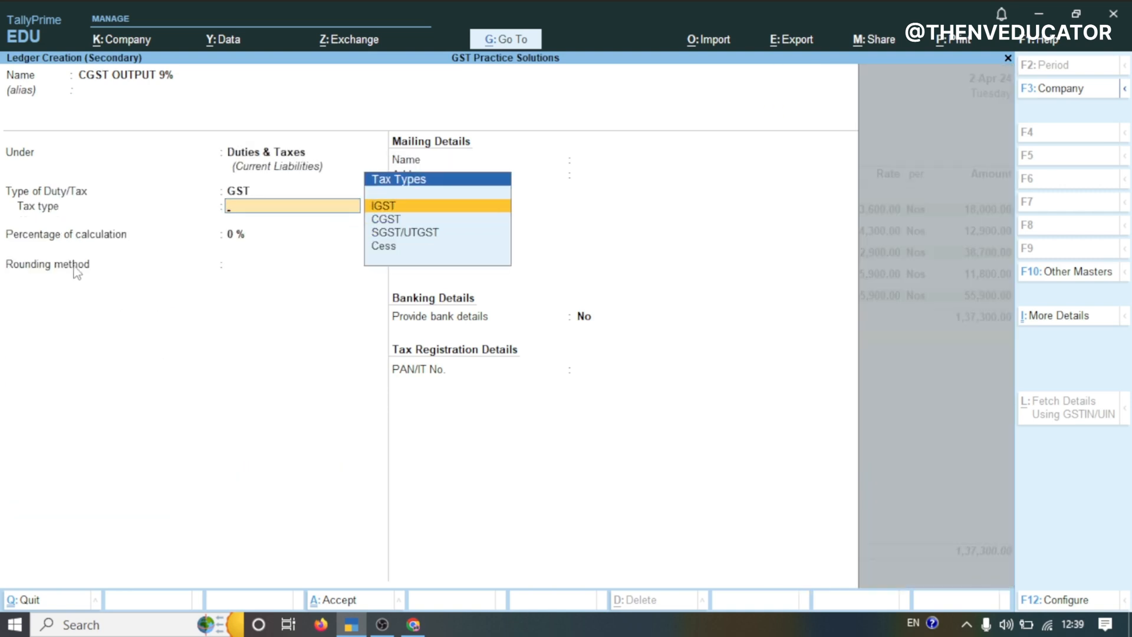
left_click(389, 219)
type("9")
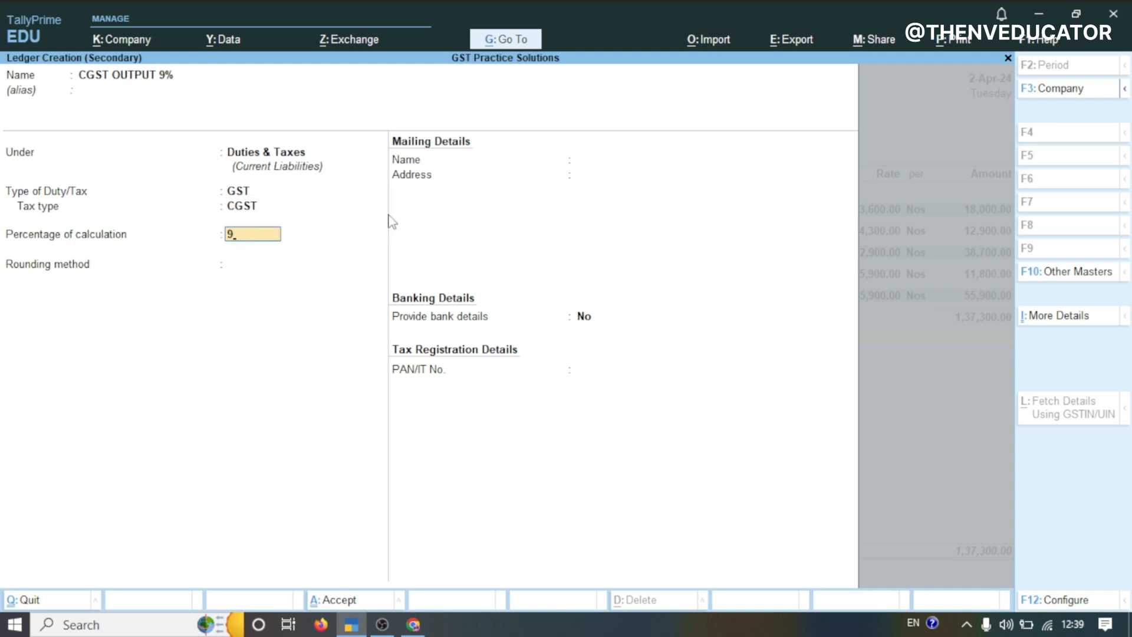
key("Return")
key("Return")
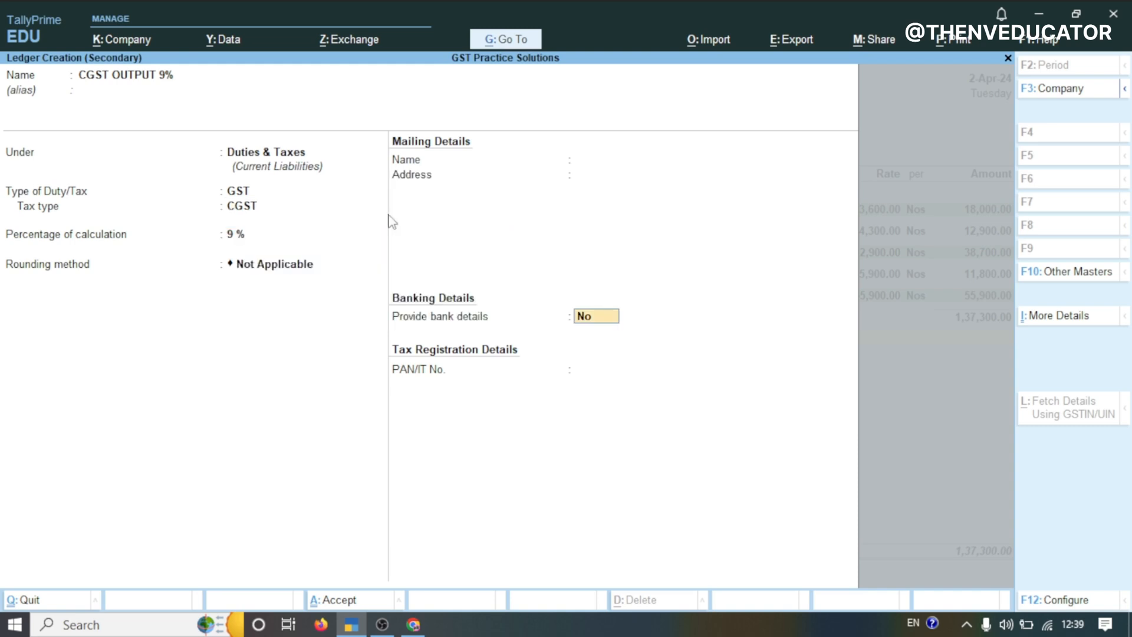
key("Return")
key("Return")
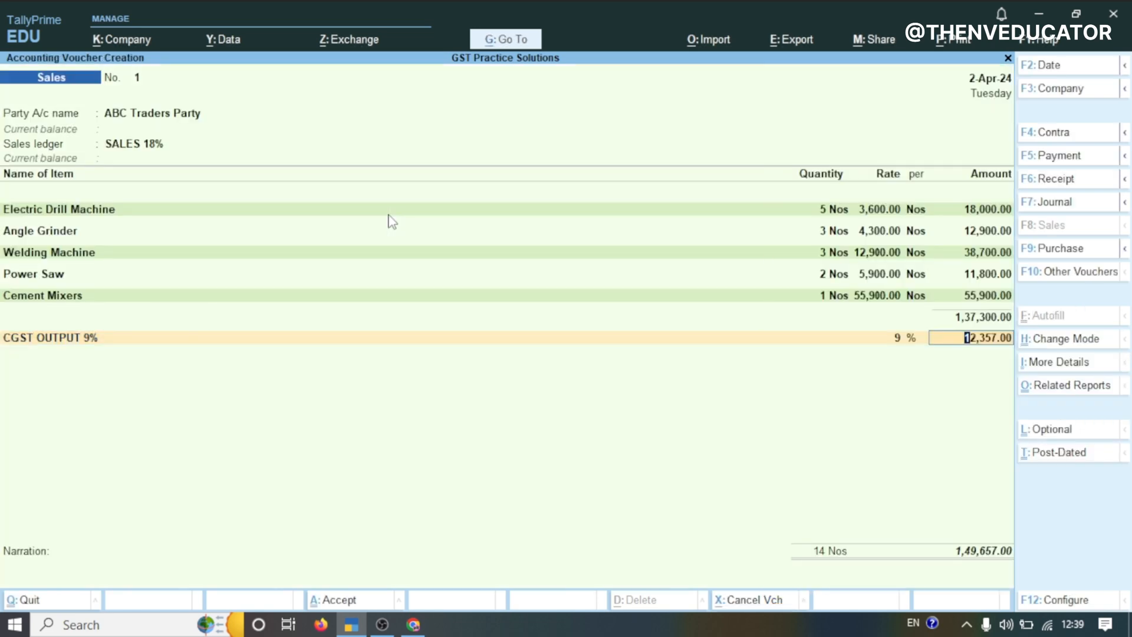
key("Return")
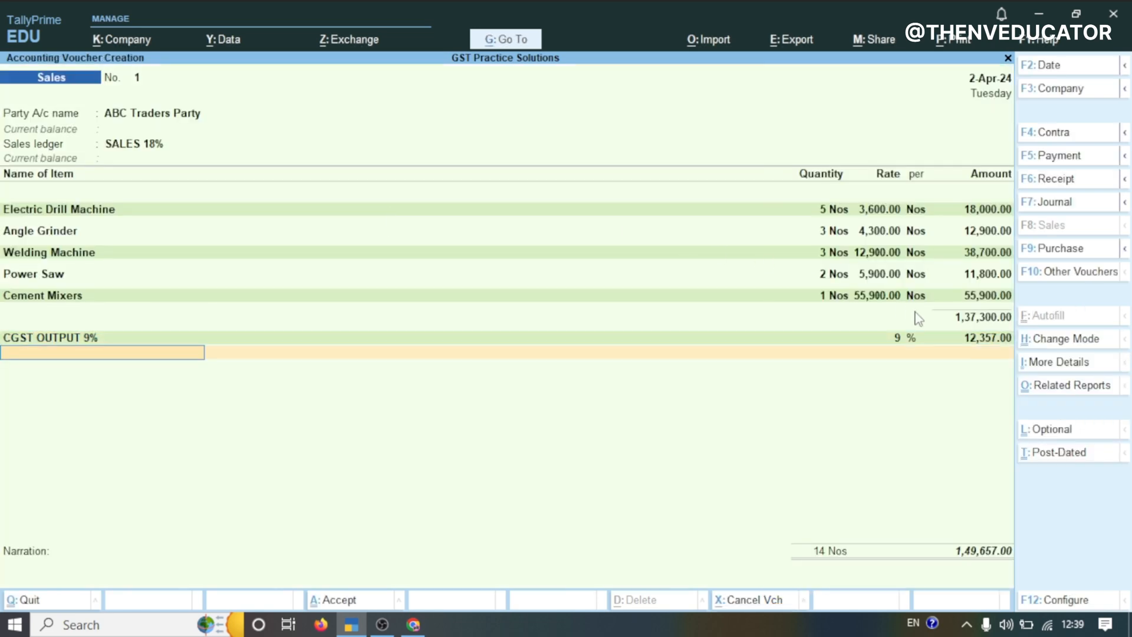
Create another new ledger from the invoice, named SGST OUTPUT 9%
key("ctrl")
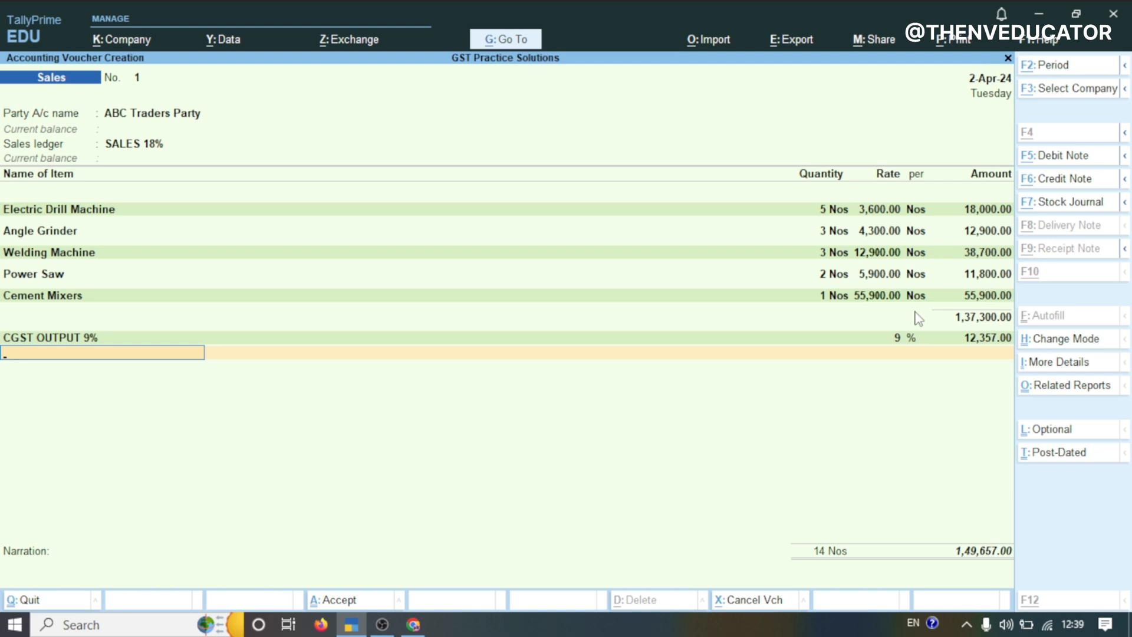
key("alt+c")
type("SGS")
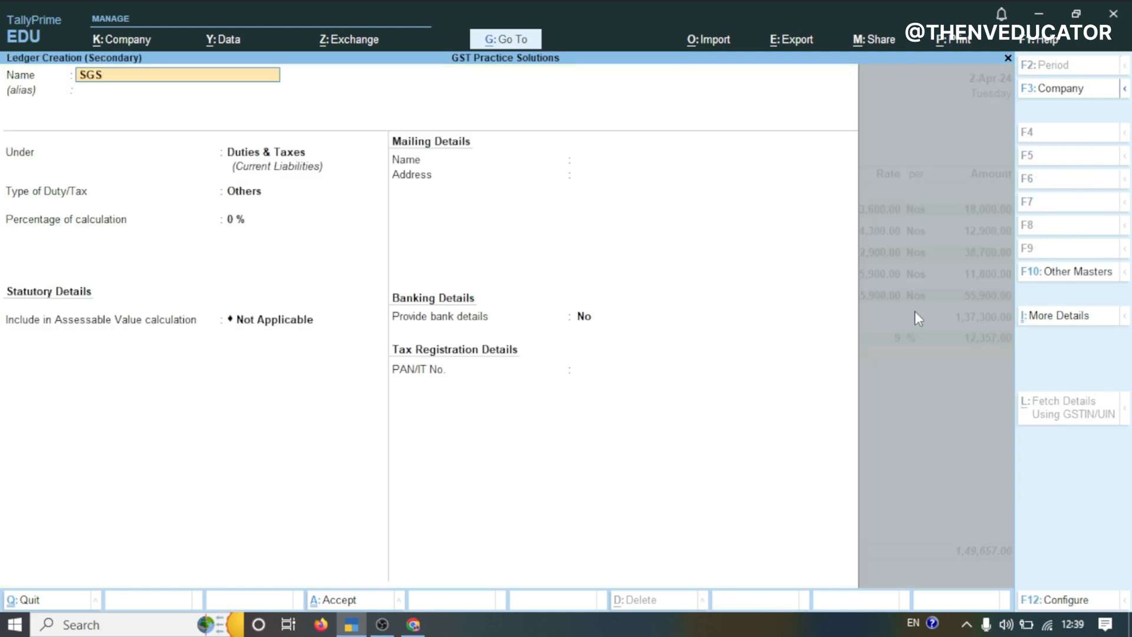
type("T OUTPUT 9%")
key("Return")
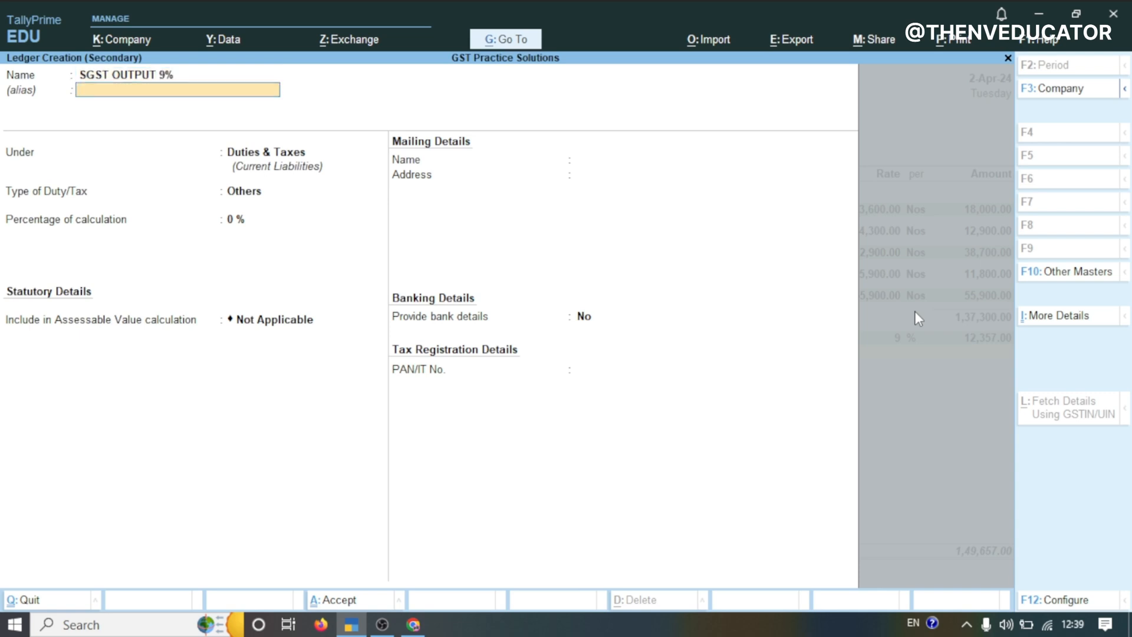
Set it under Duties & Taxes as a GST duty with SGST/UTGST tax type at 9%, save it, and add it to the invoice
key("Return")
type("TA")
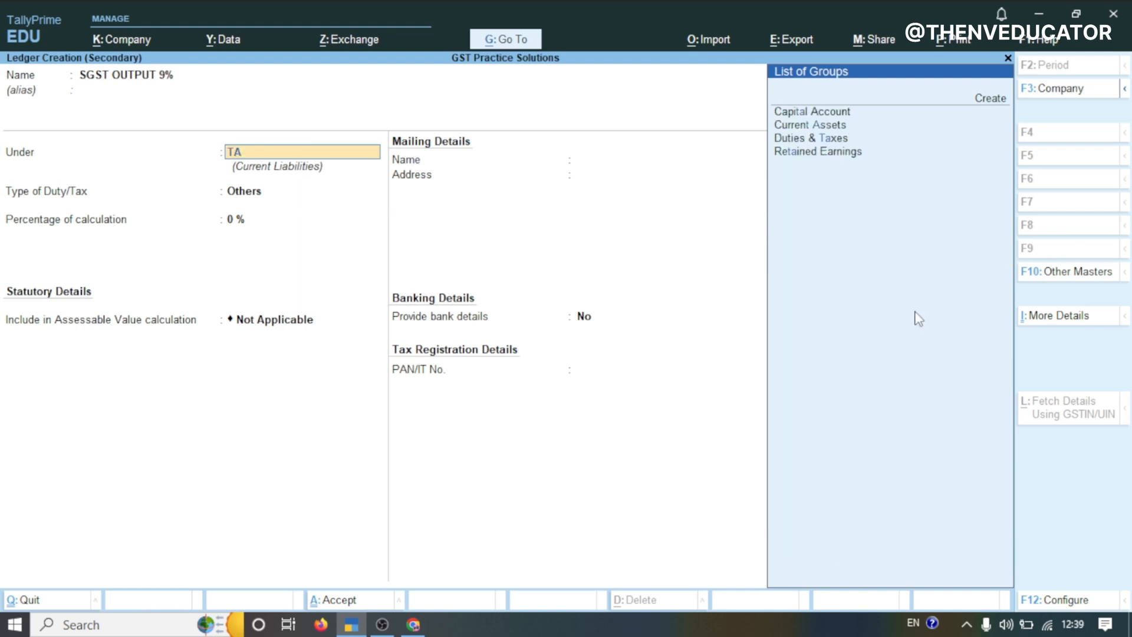
type("X")
key("Return")
key("Up")
key("Return")
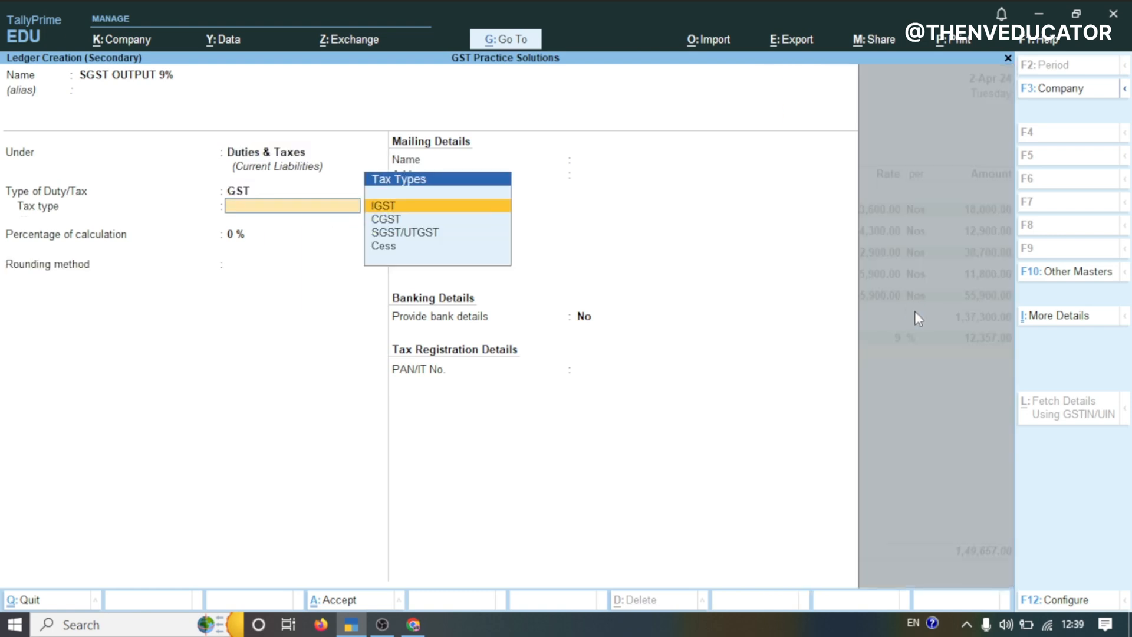
left_click(417, 236)
type("9")
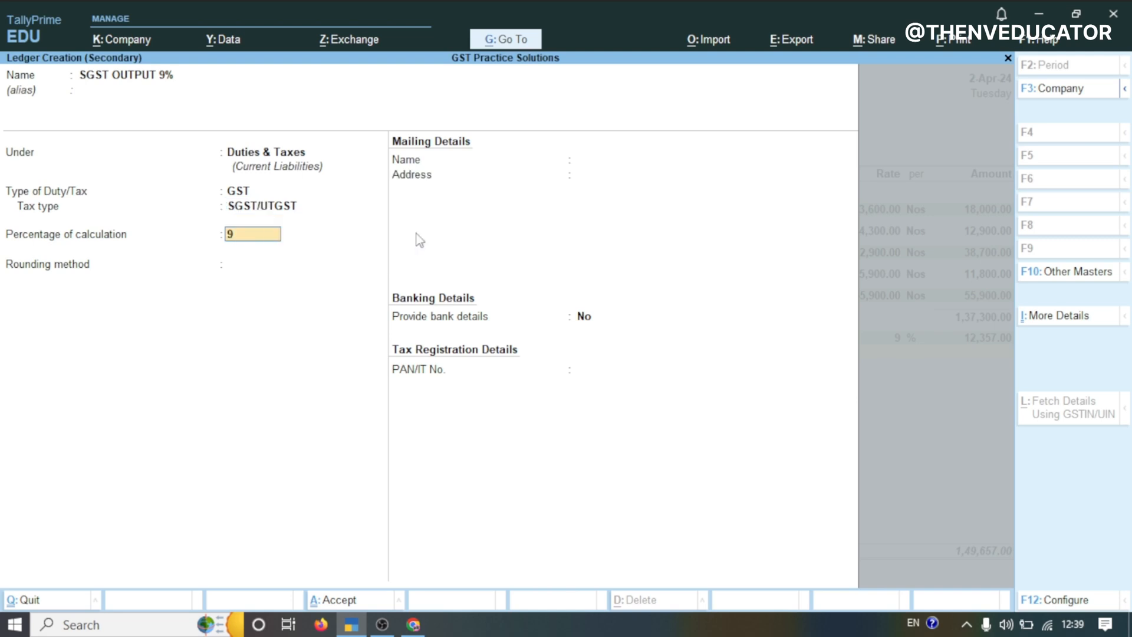
key("Return")
key("Return")
key("Return")
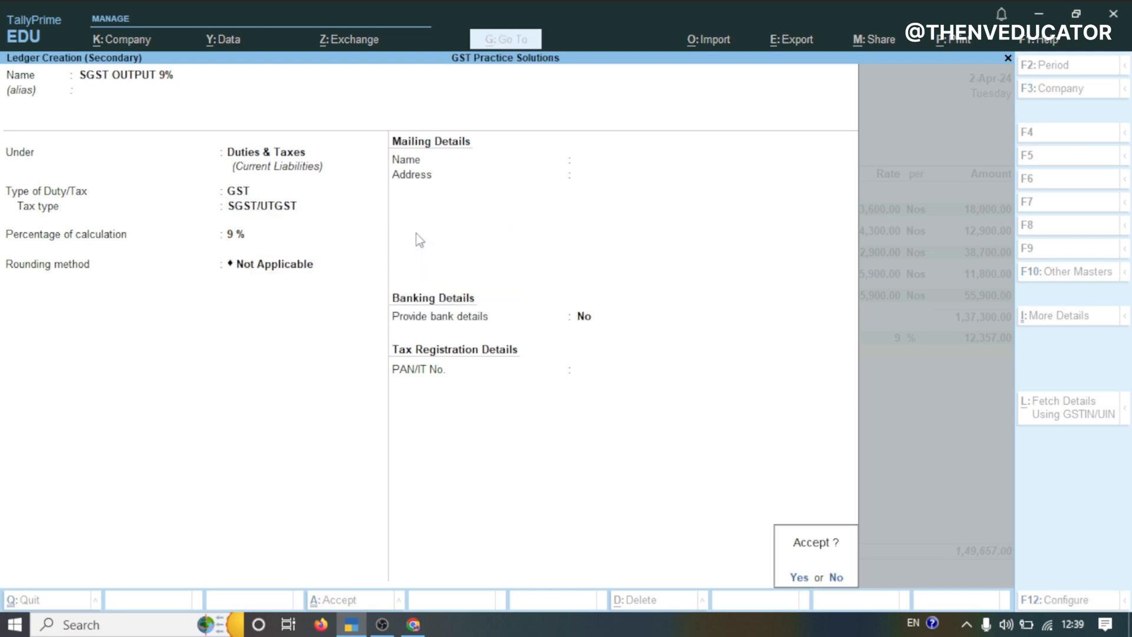
key("Return")
key("Return")
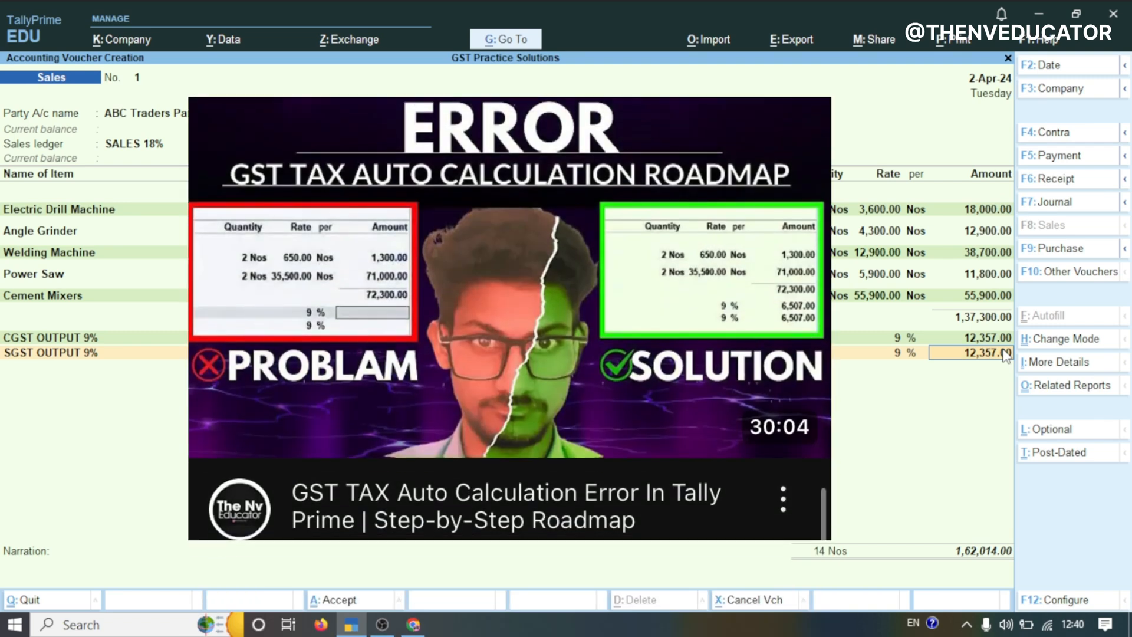
key("Return")
Enter the bill-wise details as a New Ref for the full amount and save the sales voucher
key("Return")
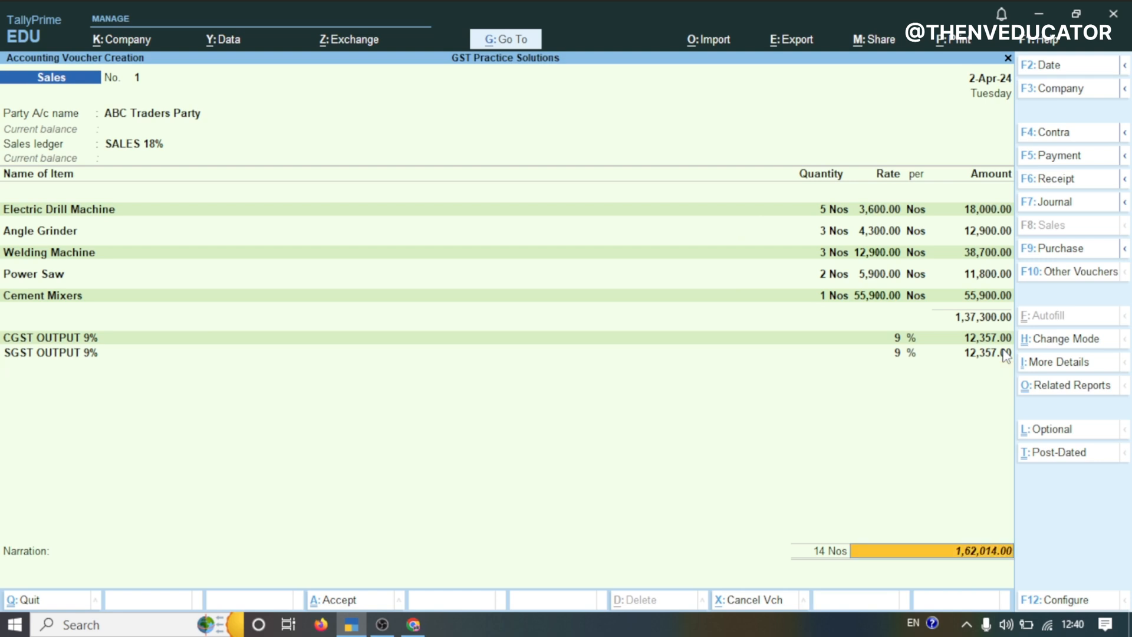
key("Return")
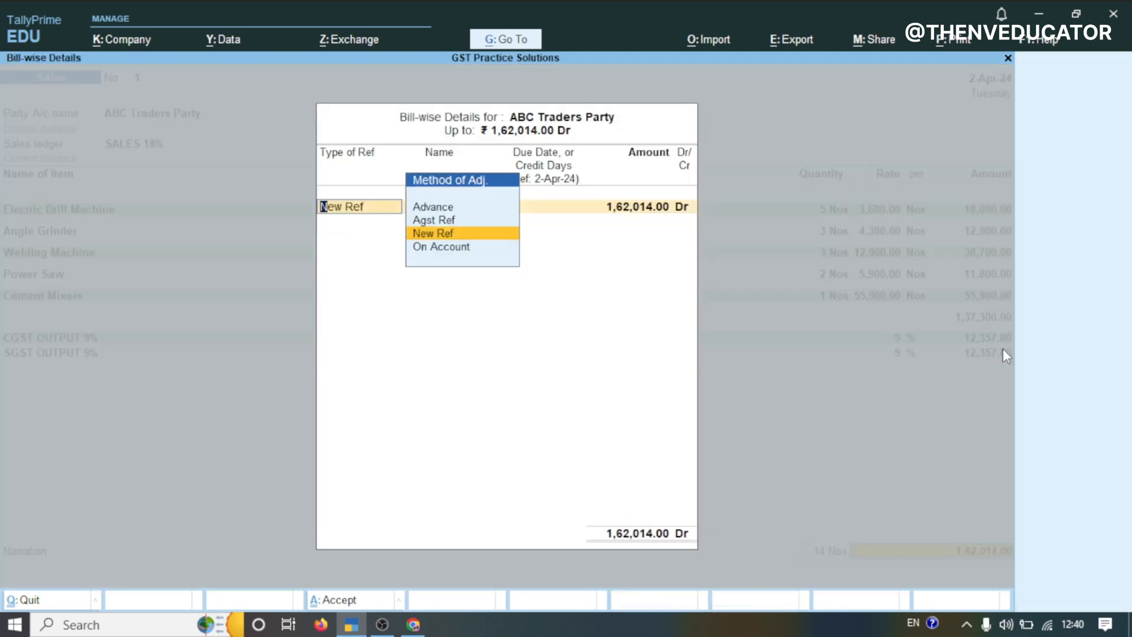
key("Return")
key("Return")
key("Return")
key("Return")
key("Return")
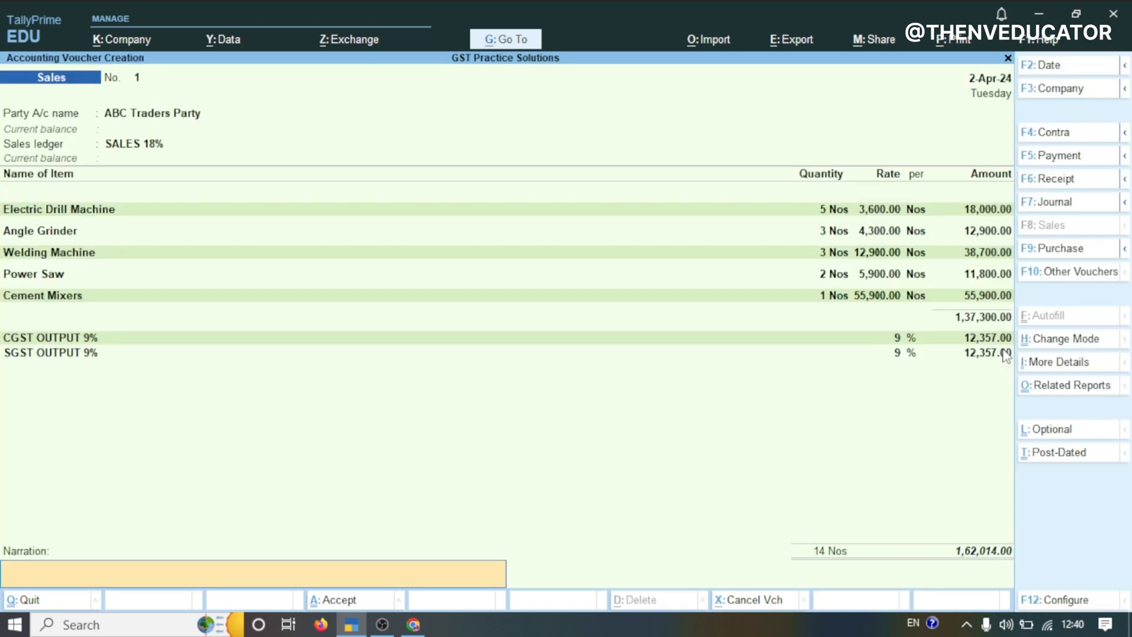
key("Return")
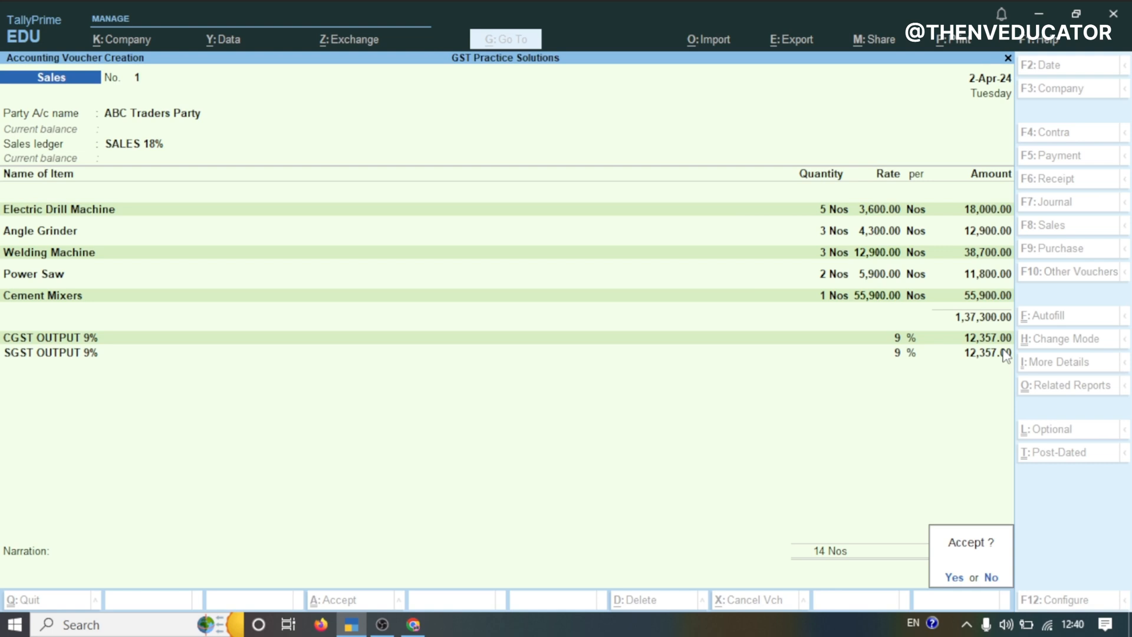
key("Return")
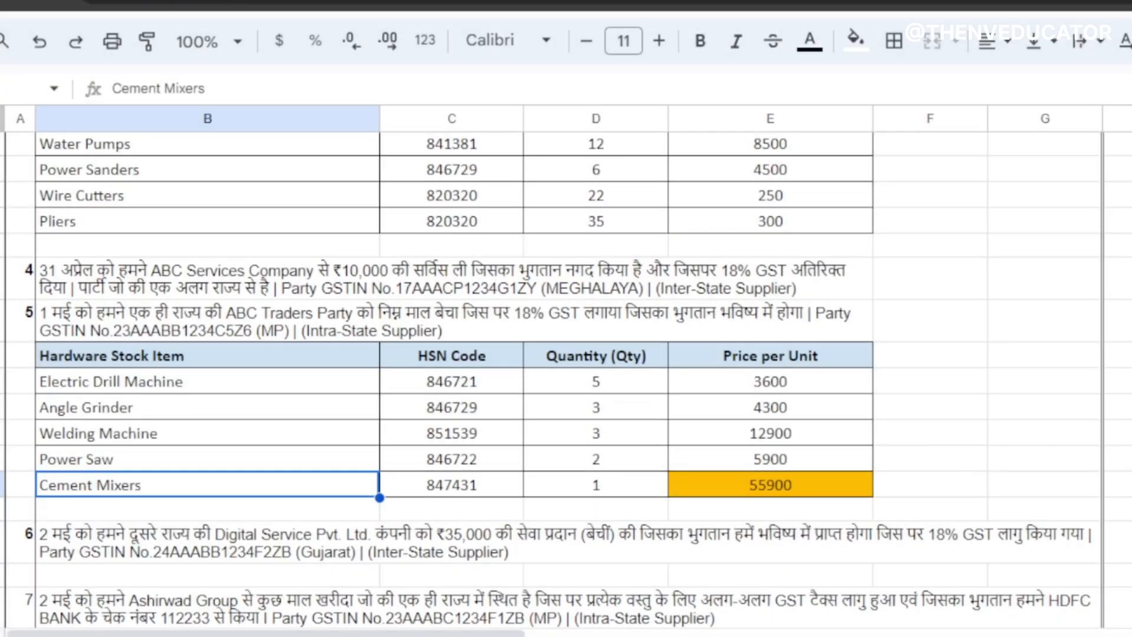
Switch to the practice sheet and copy the party name Digital Service Pvt. Ltd. from transaction 6
left_click(334, 557)
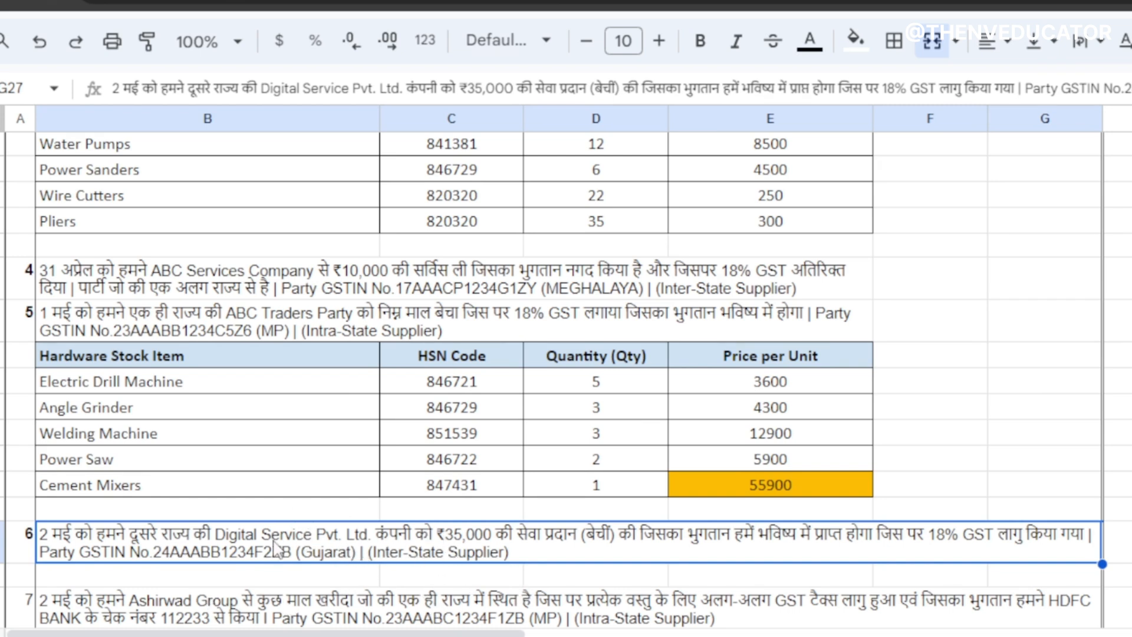
double_click(211, 547)
left_click_drag(210, 534, 363, 537)
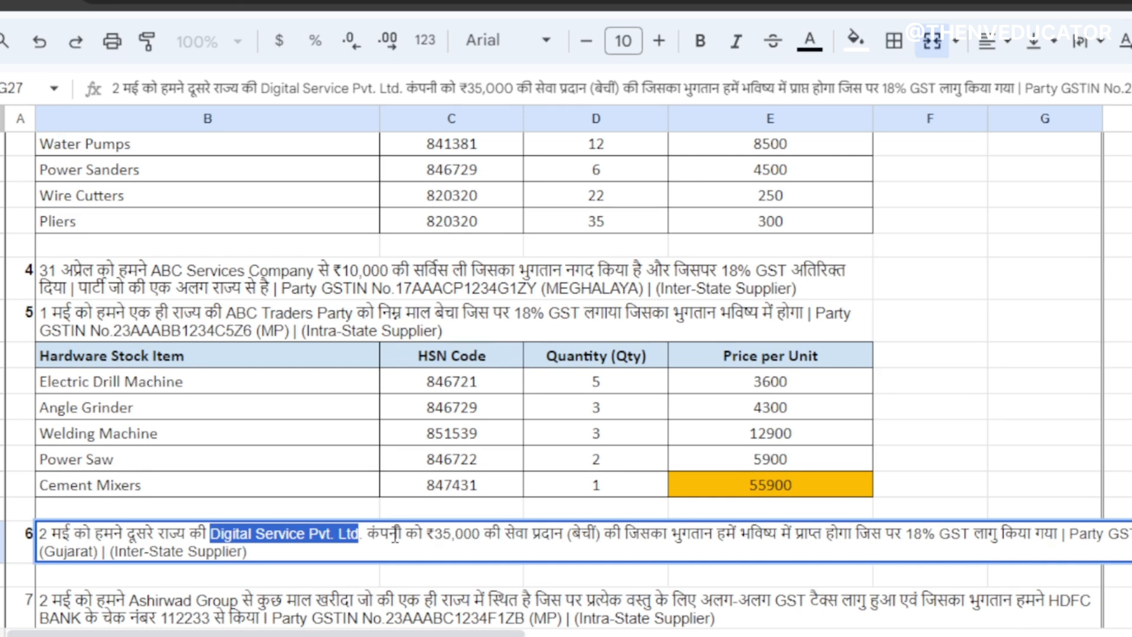
key("shift+Right")
left_click(464, 534)
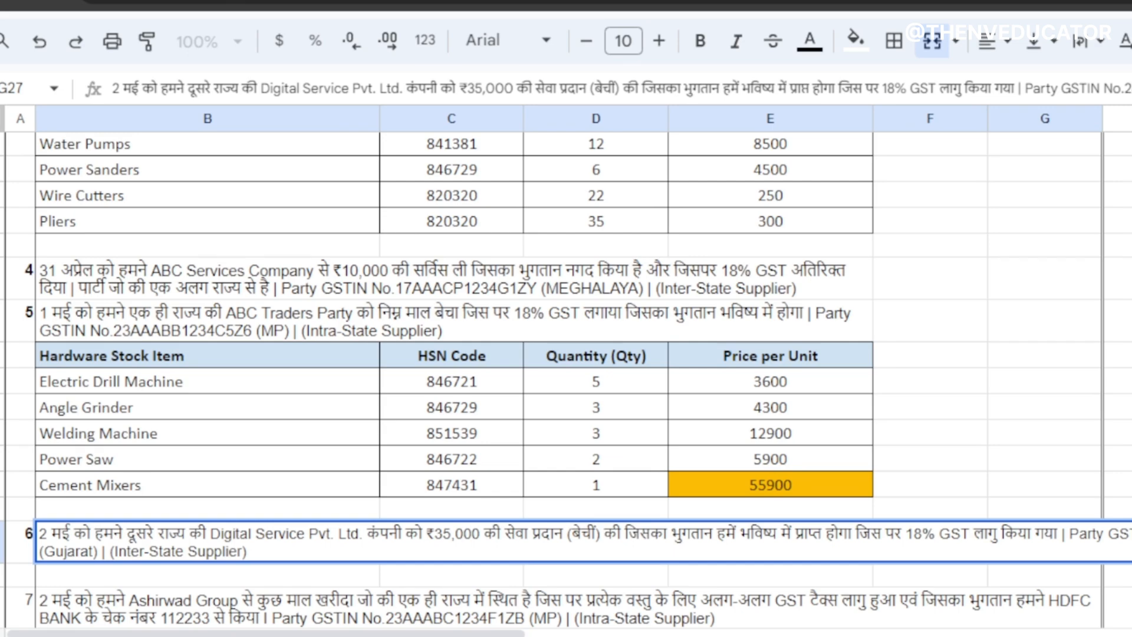
left_click(396, 634)
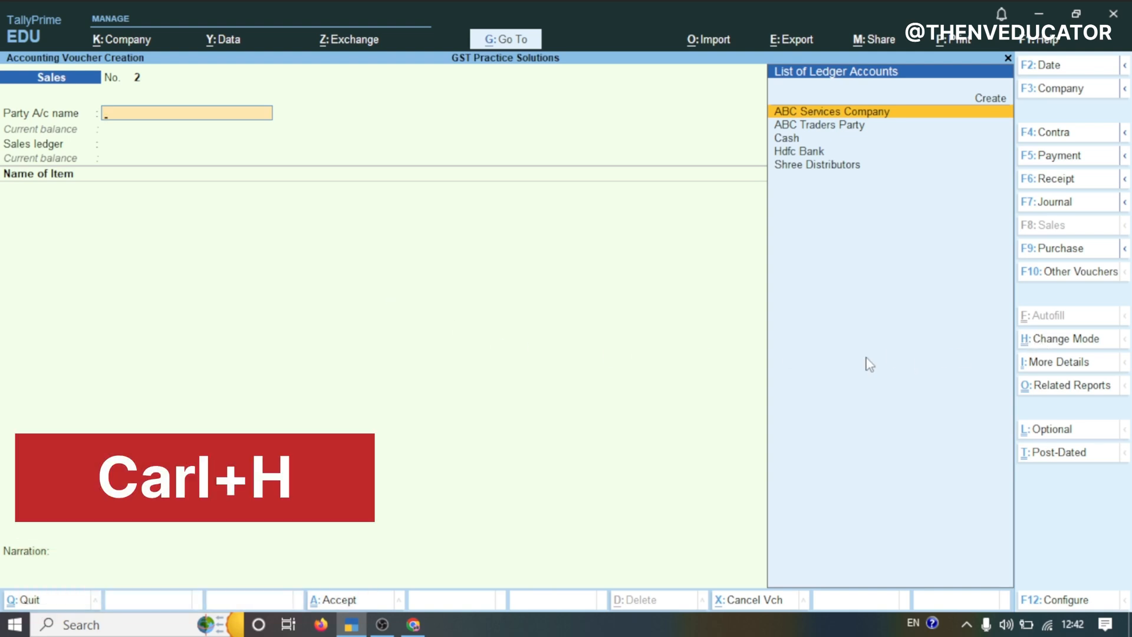
Switch the new sales voucher to Accounting Invoice mode and start creating a party ledger
key("ctrl+h")
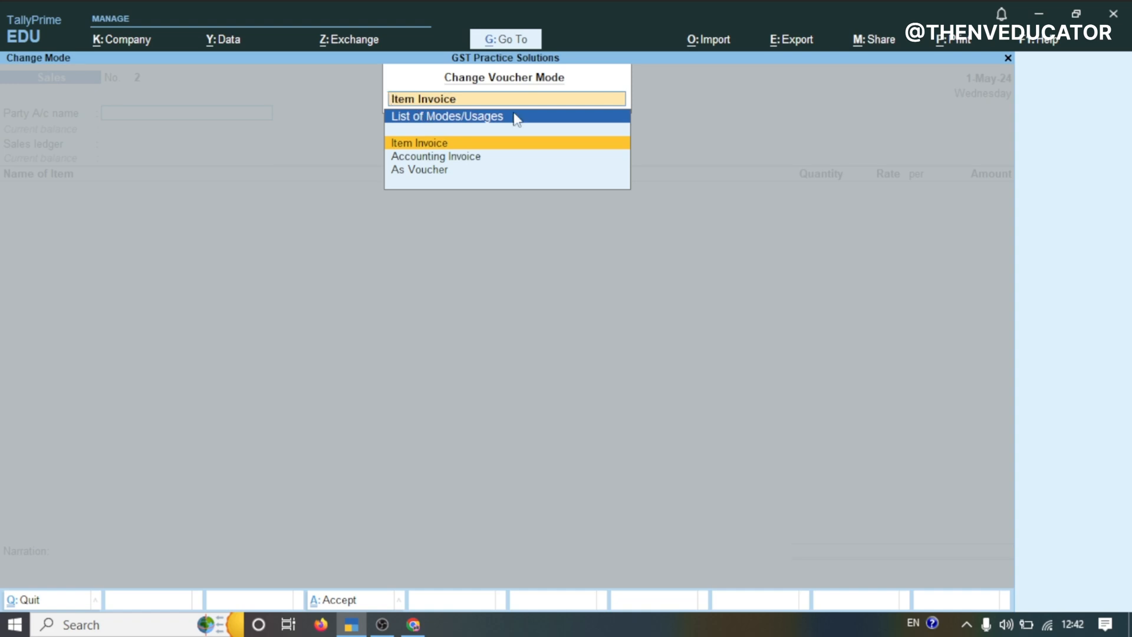
left_click(475, 157)
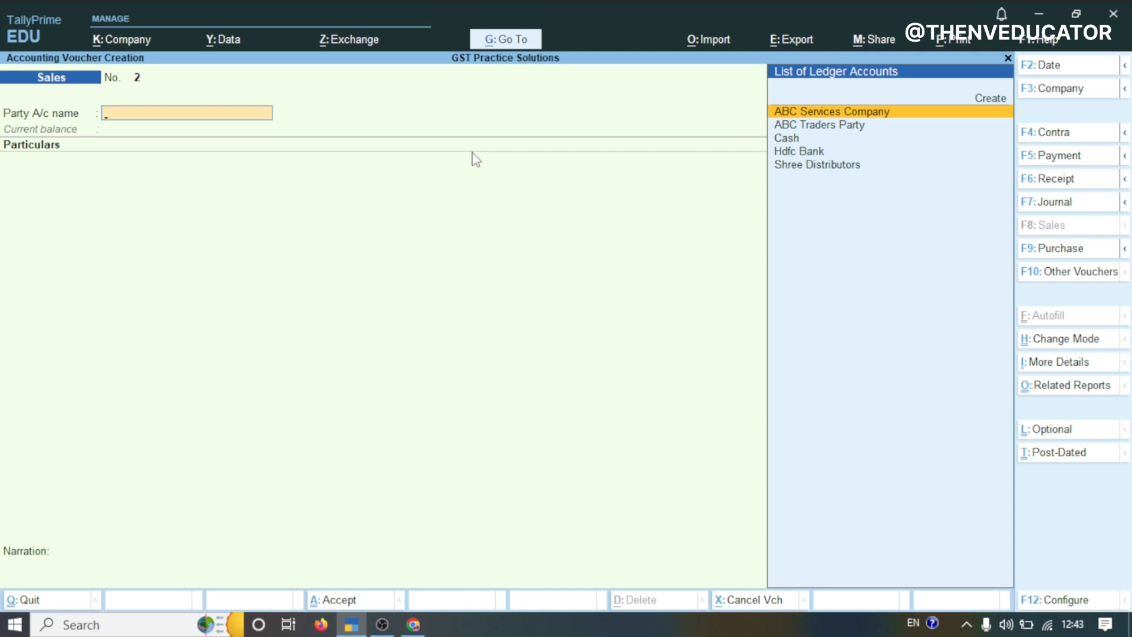
key("Up")
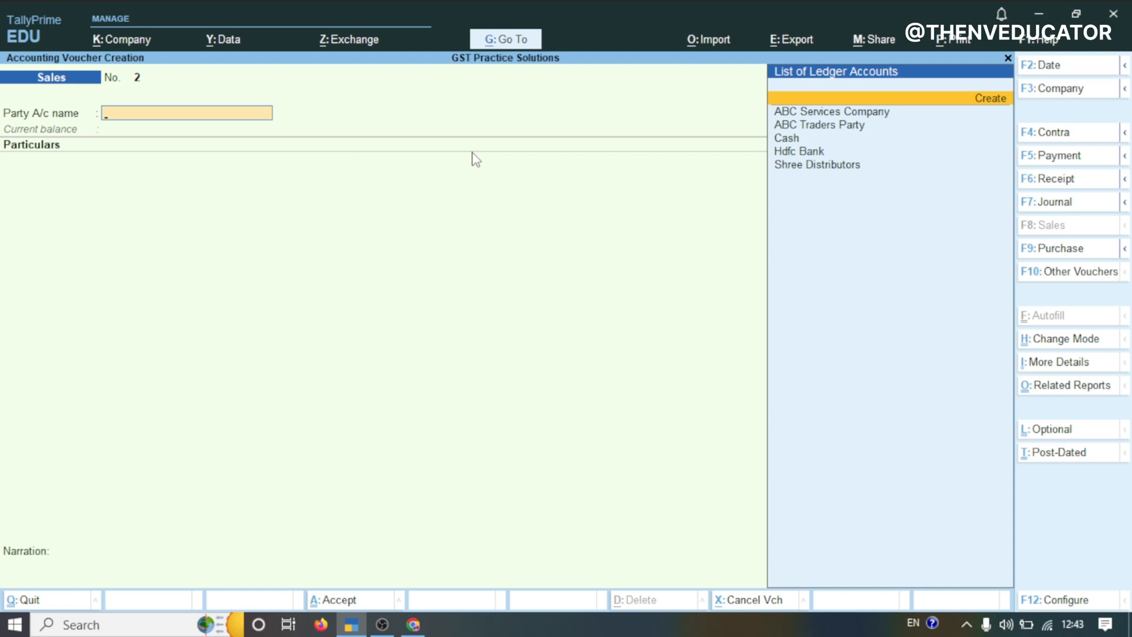
key("Return")
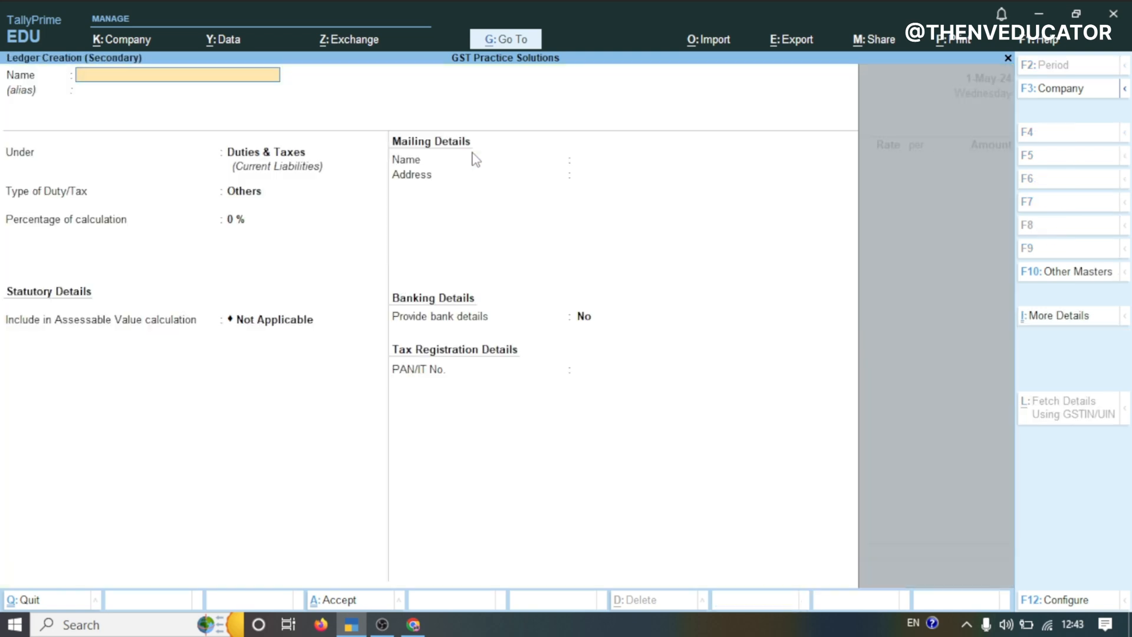
Name the new party ledger Digital Service Pvt. Ltd. and place it under Sundry Debtors
key("ctrl+alt+v")
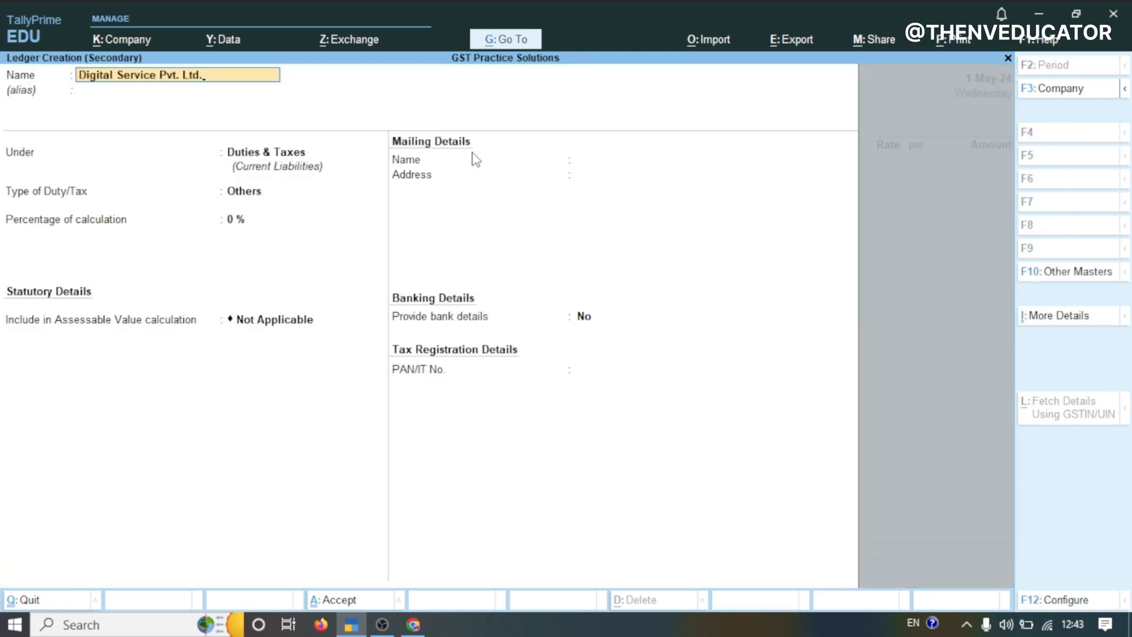
key("Return")
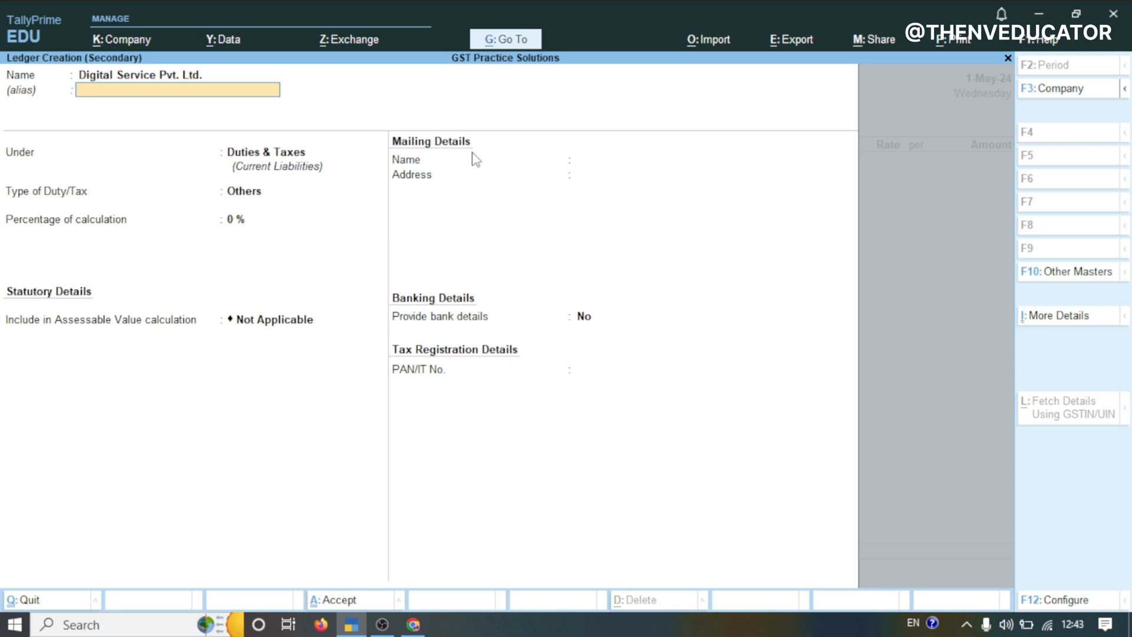
key("Return")
type("SU")
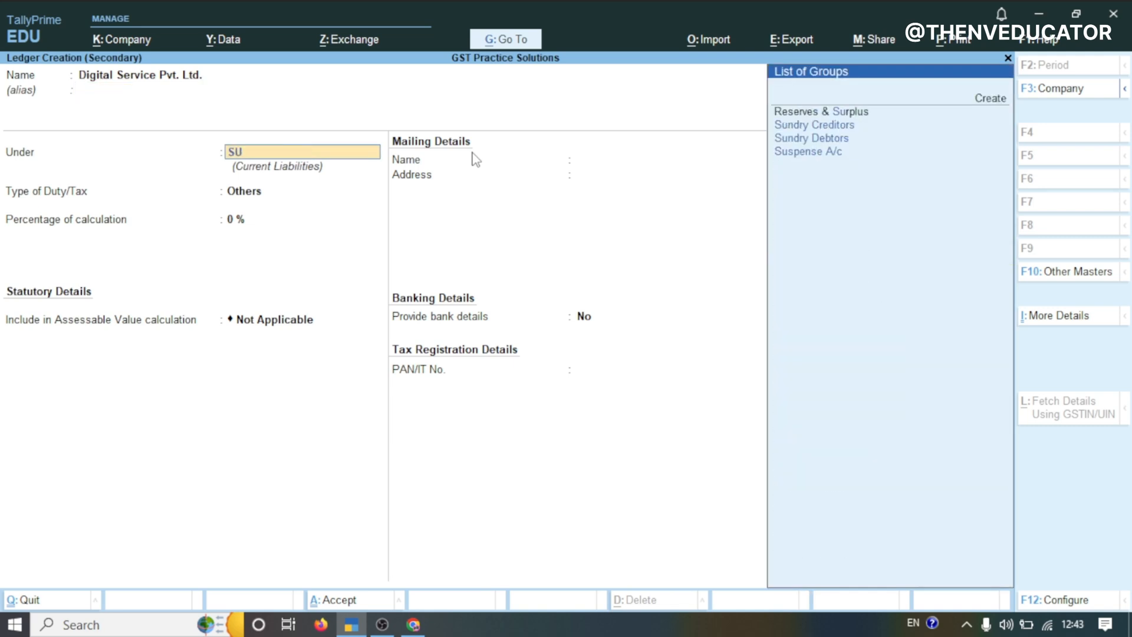
key("Return")
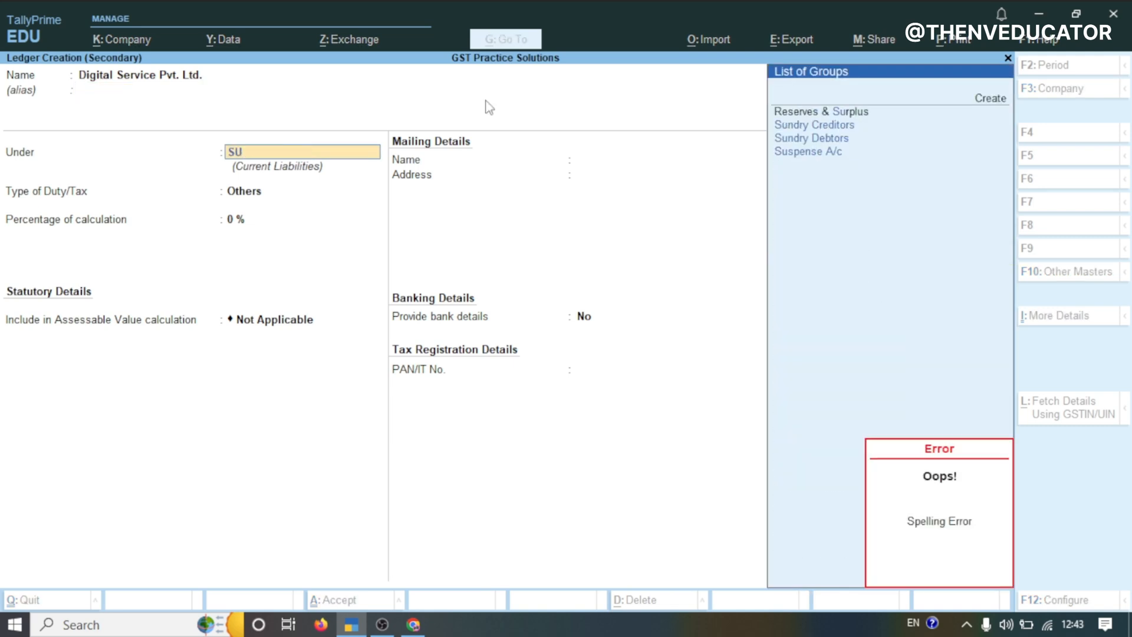
left_click(827, 143)
key("Return")
key("Return")
key("Return")
key("Return")
key("Return")
key("Return")
key("Return")
key("Return")
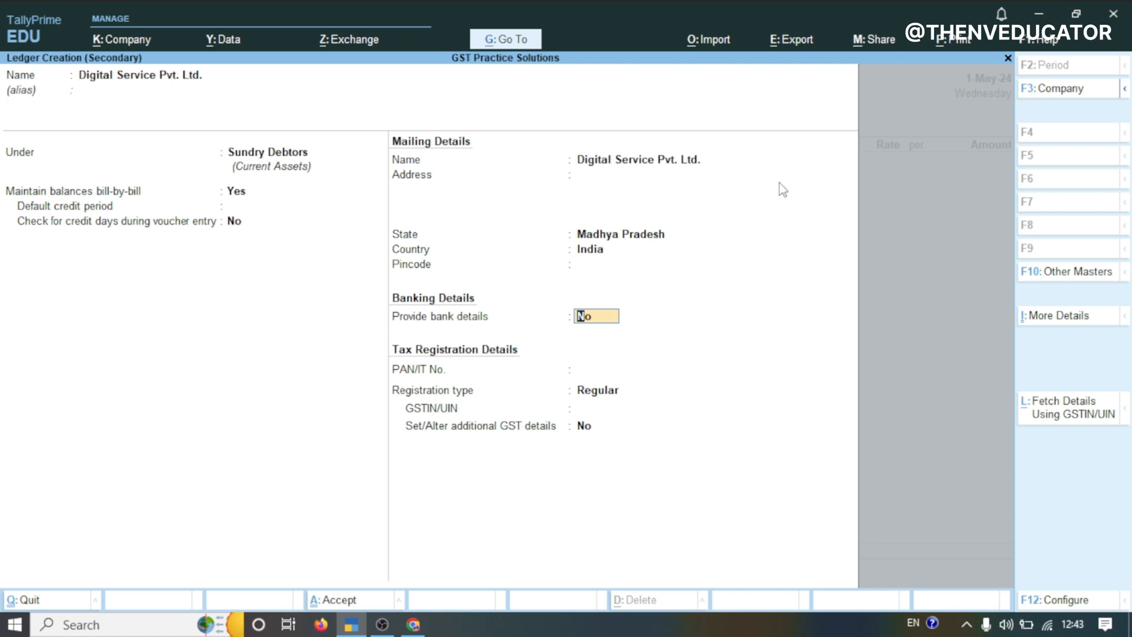
Change the party ledger's state to Gujarat
left_click(633, 235)
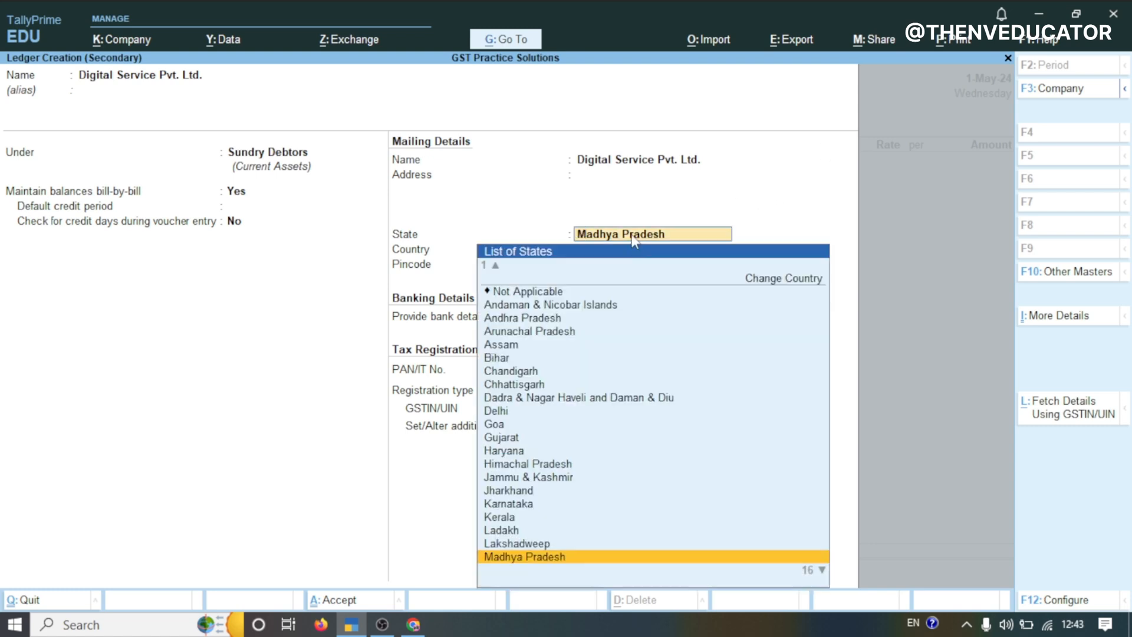
type("GUS")
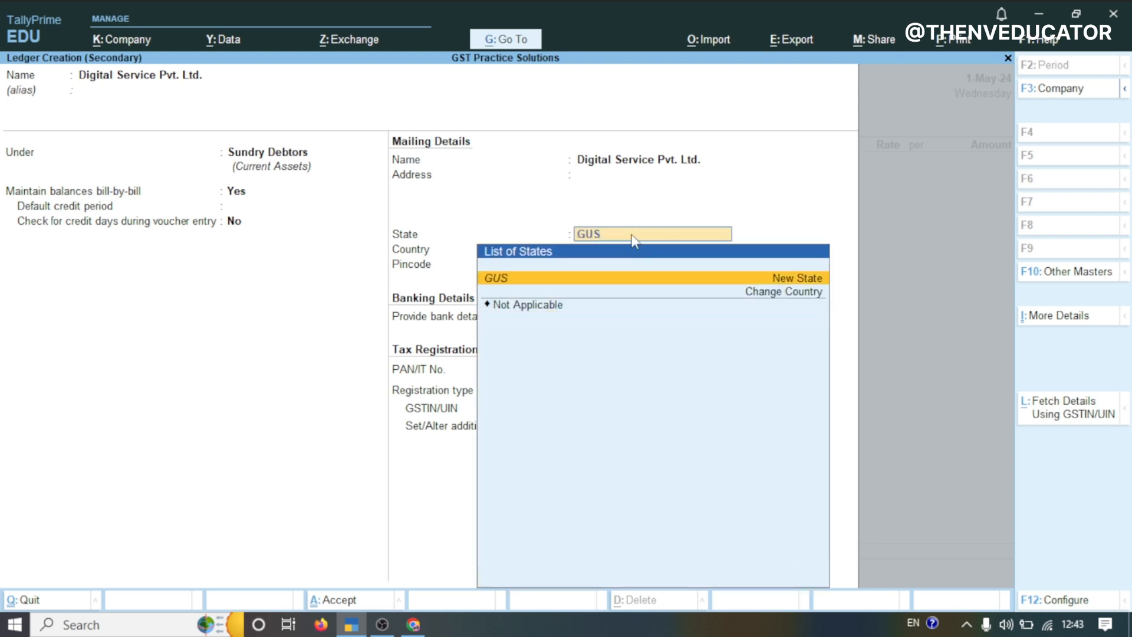
key("BackSpace")
type("J")
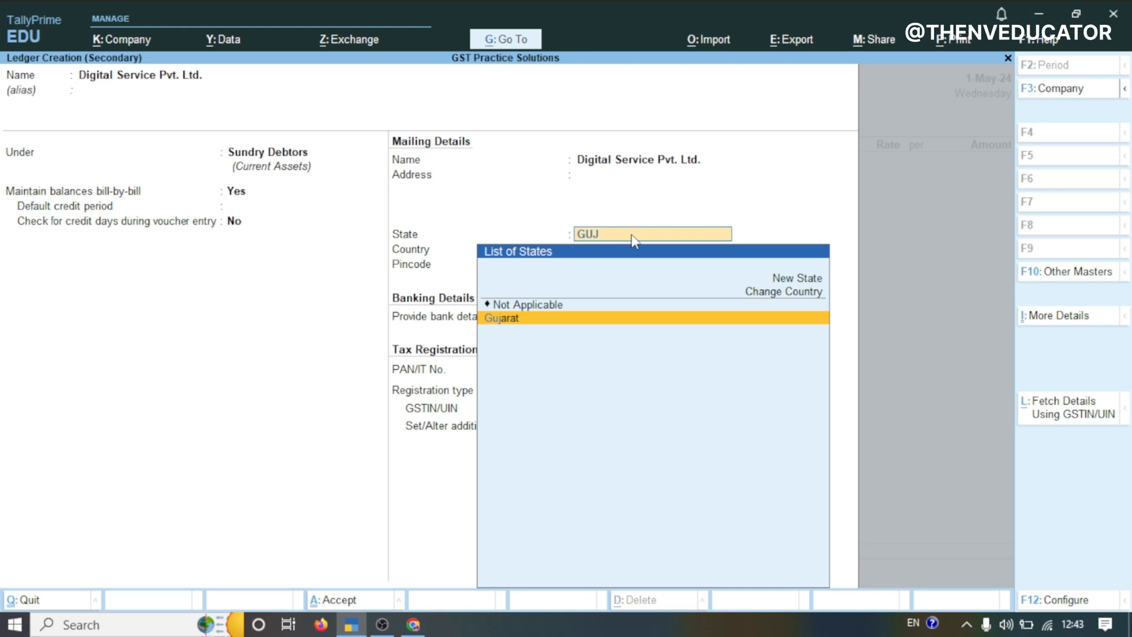
key("Return")
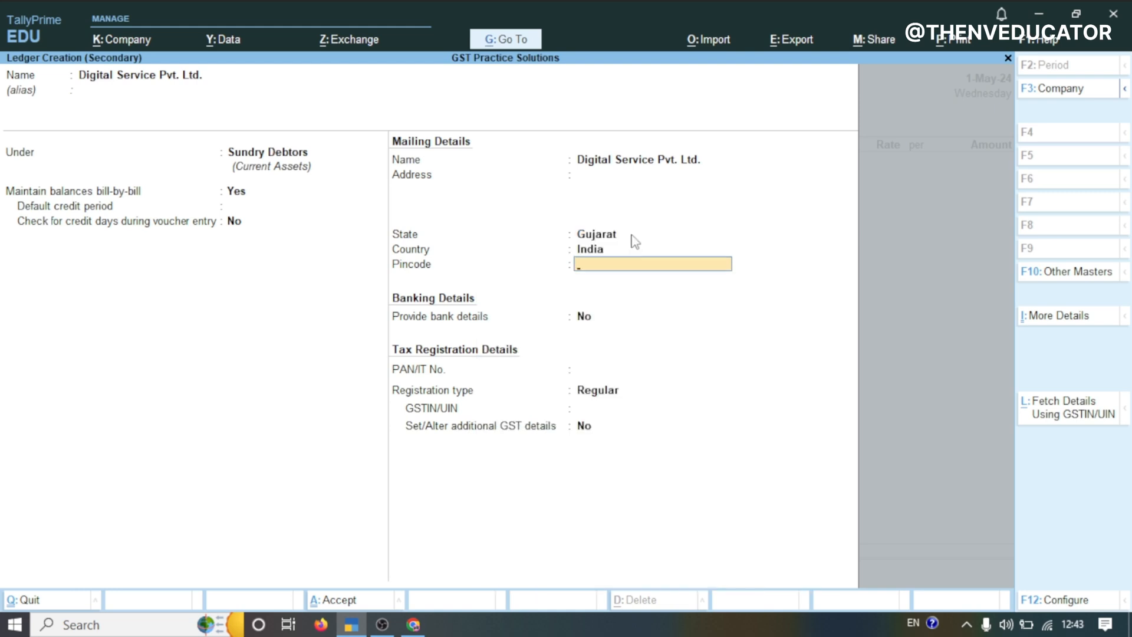
key("Return")
key("Return")
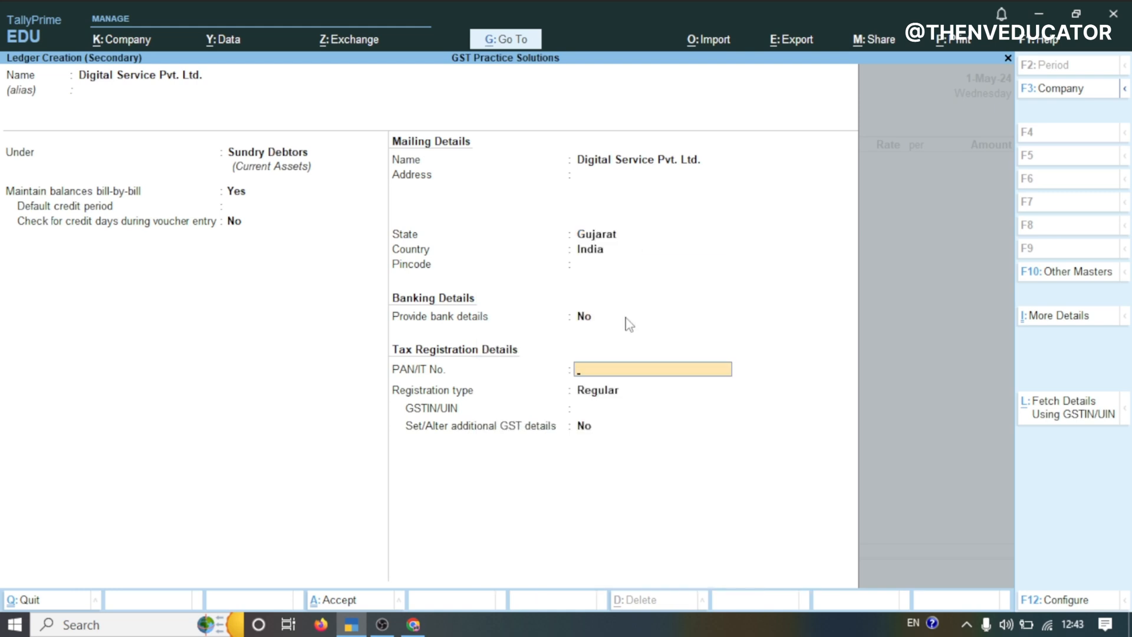
key("Return")
key("Return")
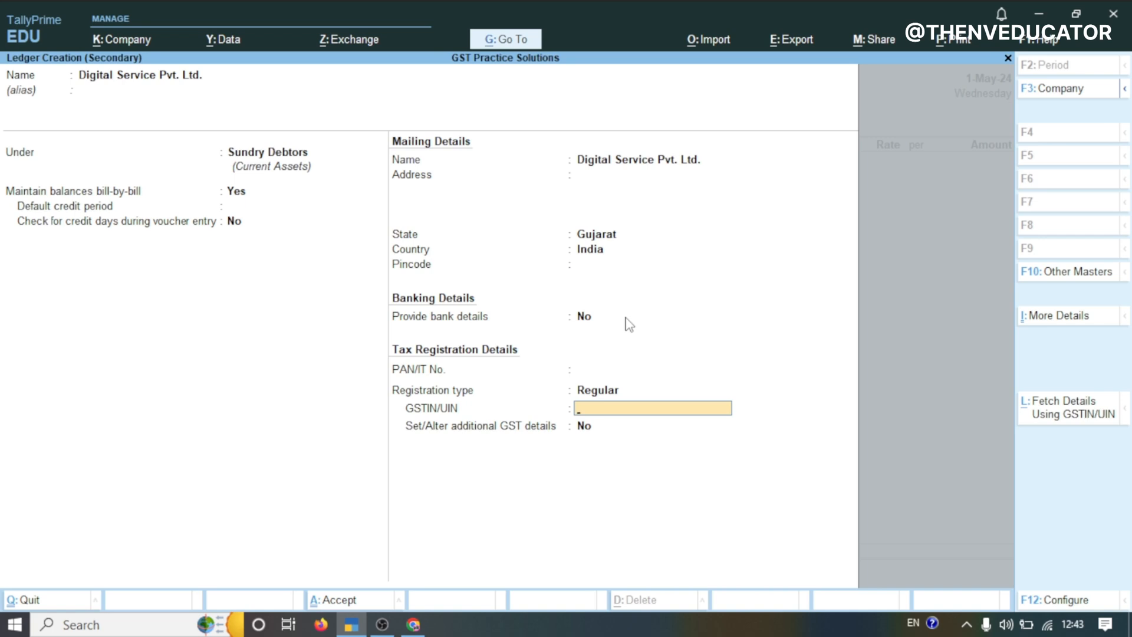
Paste the party's GSTIN into the ledger and save the Digital Service Pvt. Ltd. ledger
key("ctrl+alt+v")
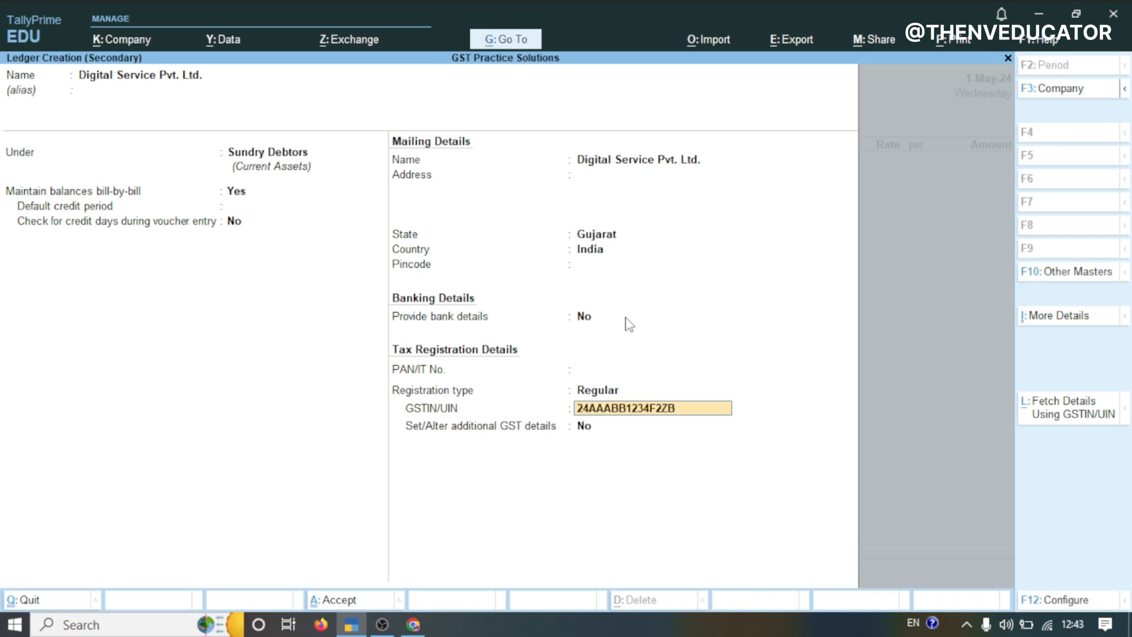
key("Return")
key("Return")
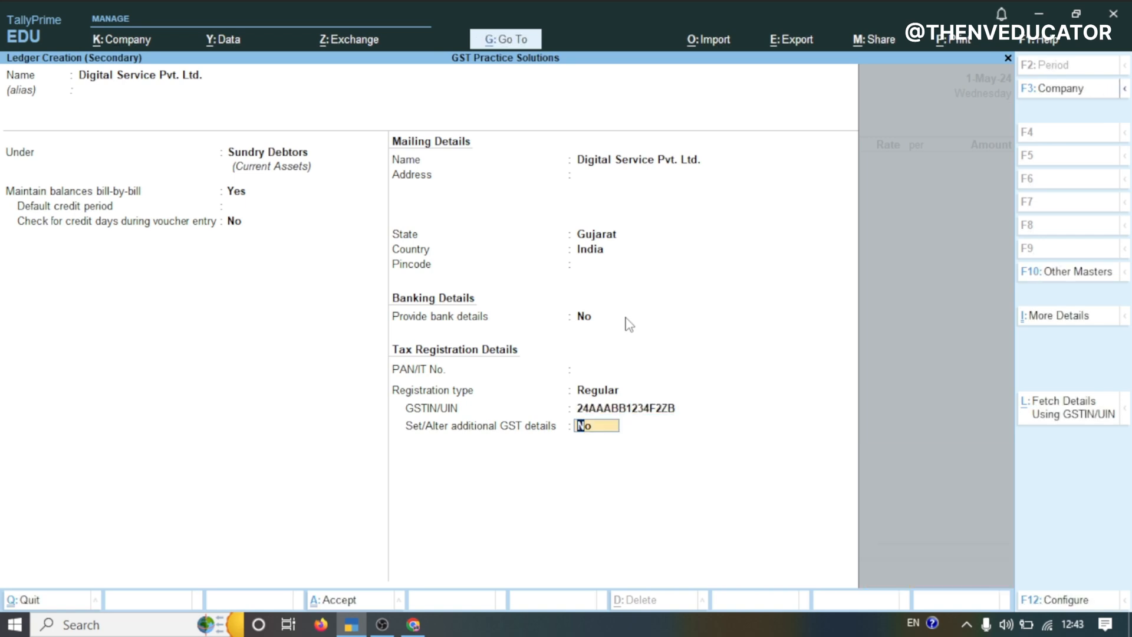
key("Return")
key("Return")
key("Return")
key("Return")
key("Return")
key("Return")
Accept the dispatch details and party details to return to the sales voucher
key("Return")
key("Return")
key("Return")
key("Return")
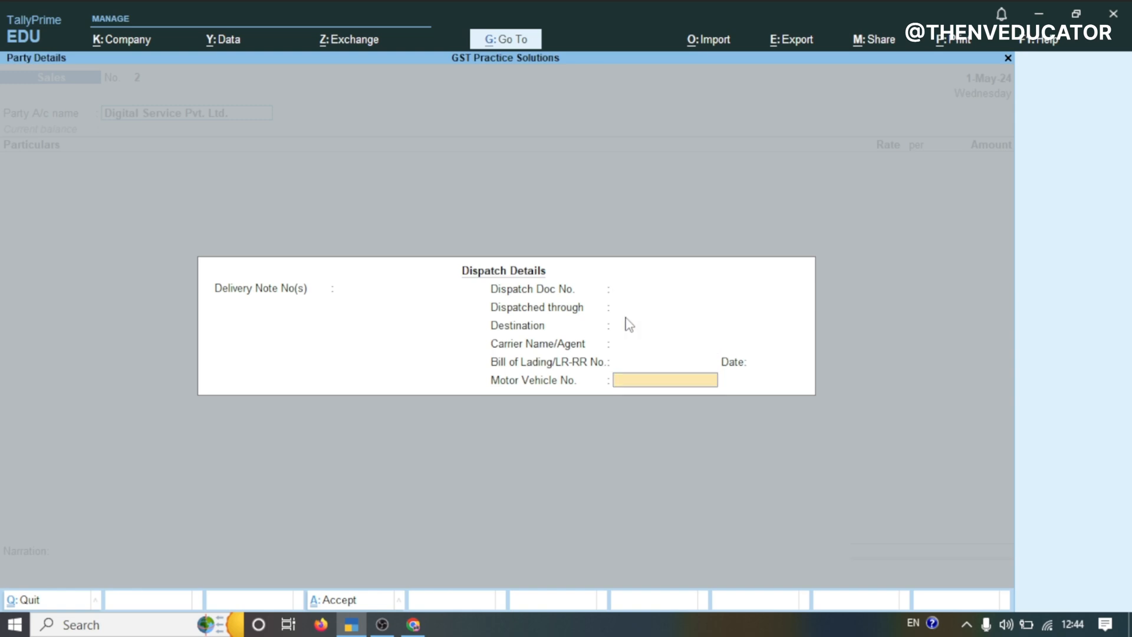
key("Return")
key("Return")
key("Return")
key("Return")
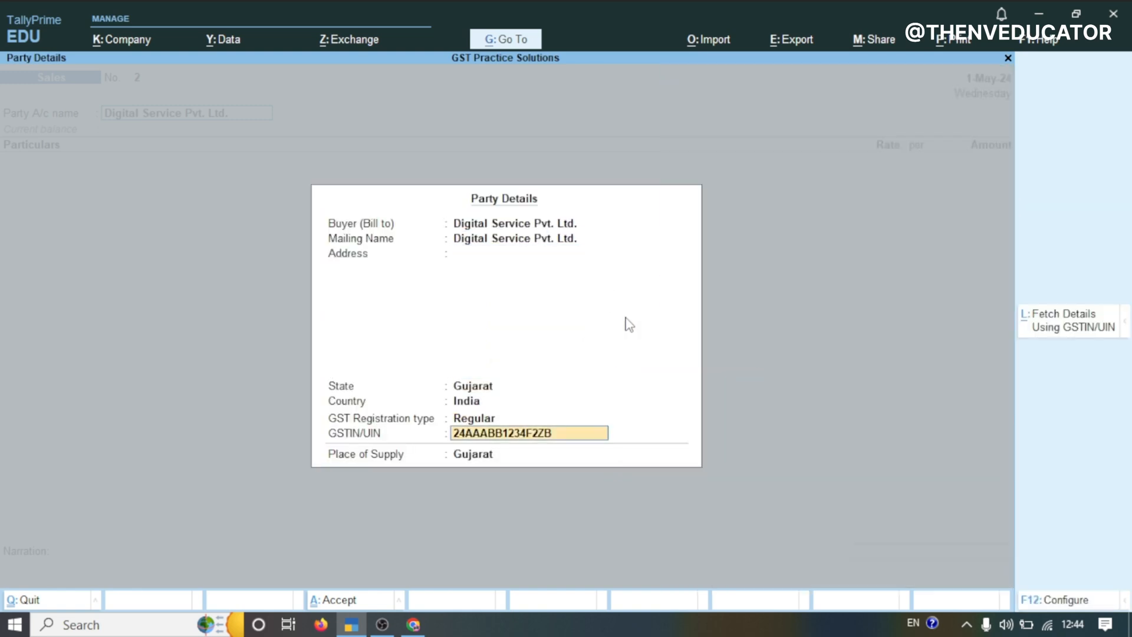
key("Return")
key("Return")
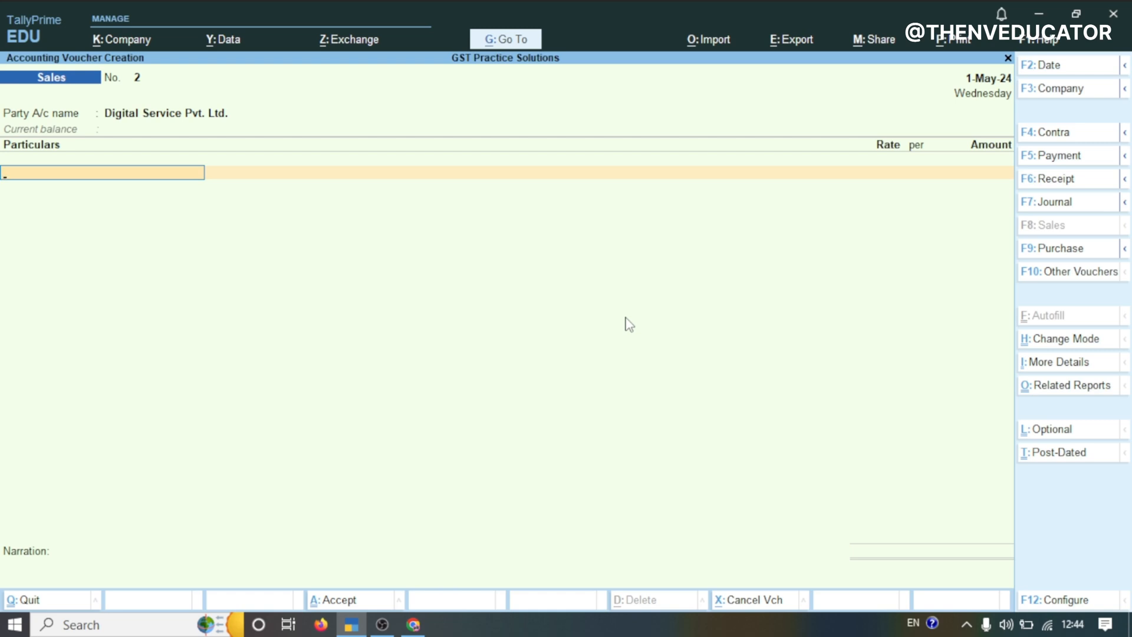
Create a new ledger named SERVICE INCOME under Direct Incomes
key("alt+c")
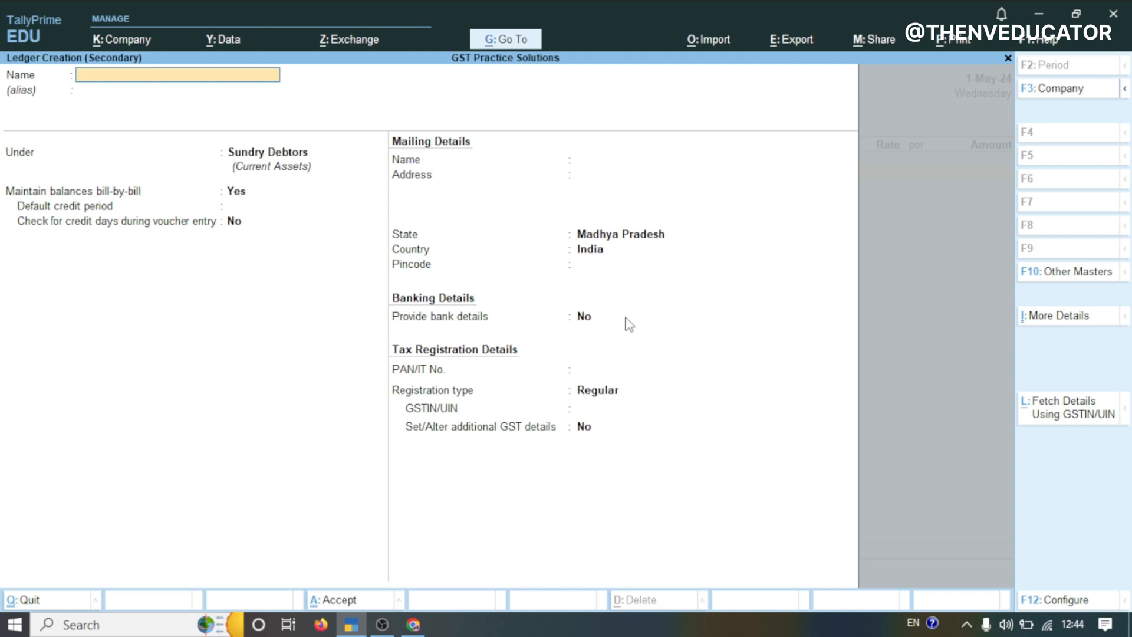
type("SER")
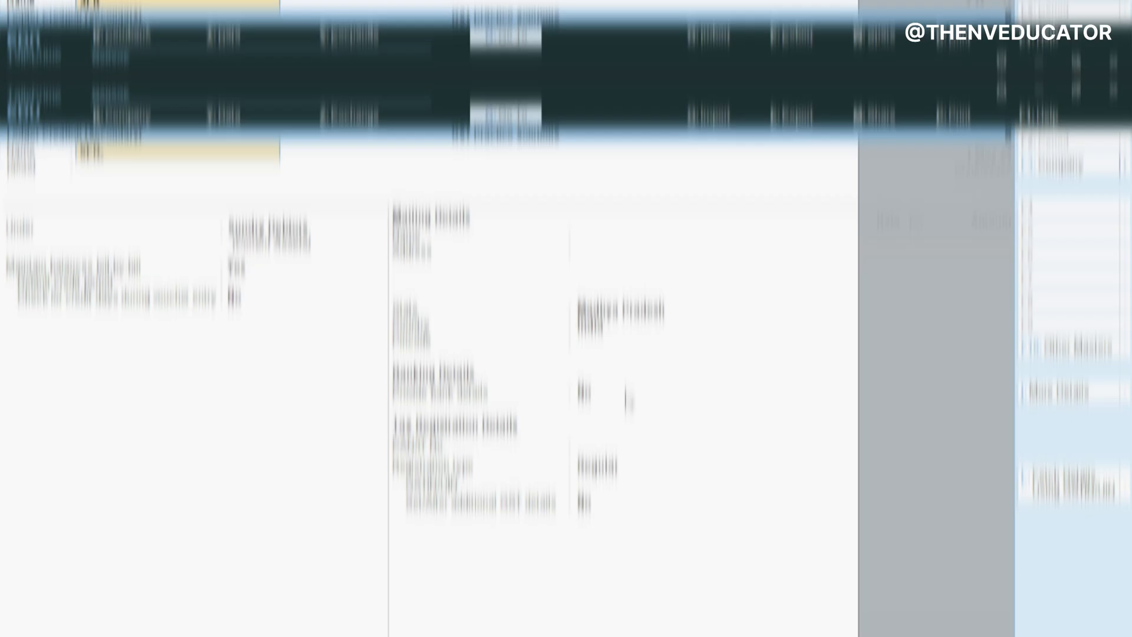
type("VICE INCOME")
key("Return")
key("Return")
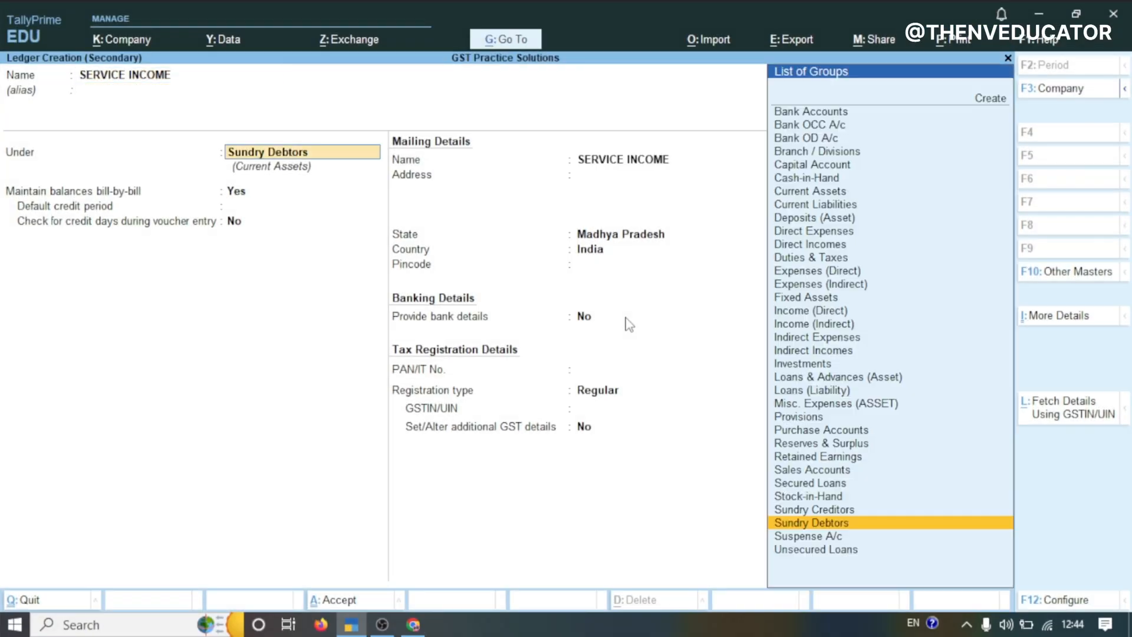
type("DIRE")
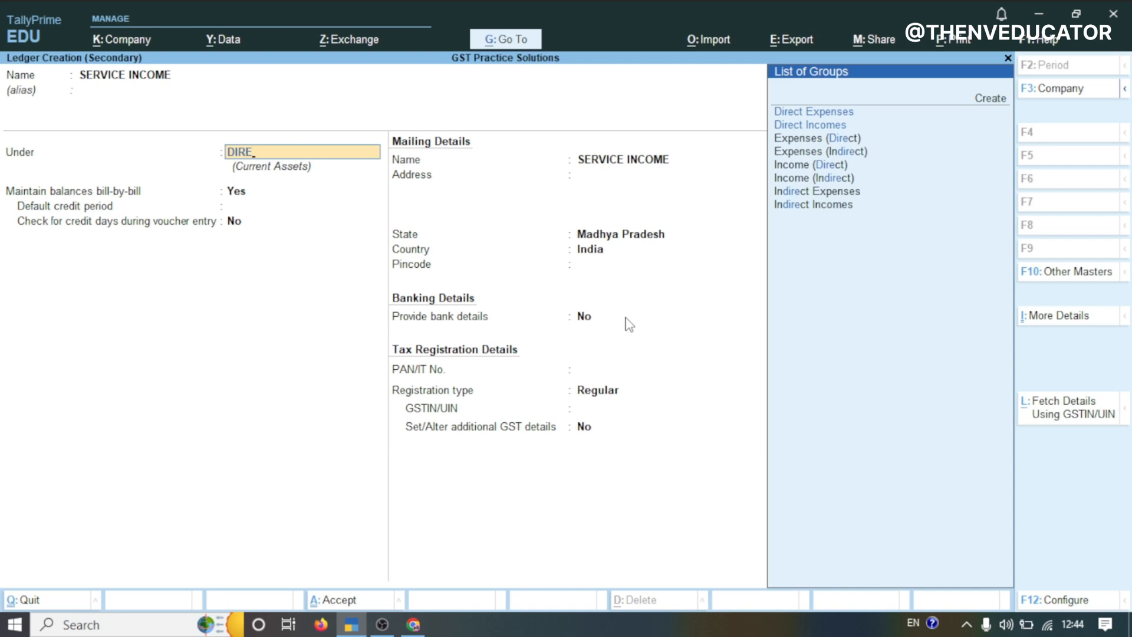
key("Down")
key("Return")
key("Return")
key("Return")
key("Return")
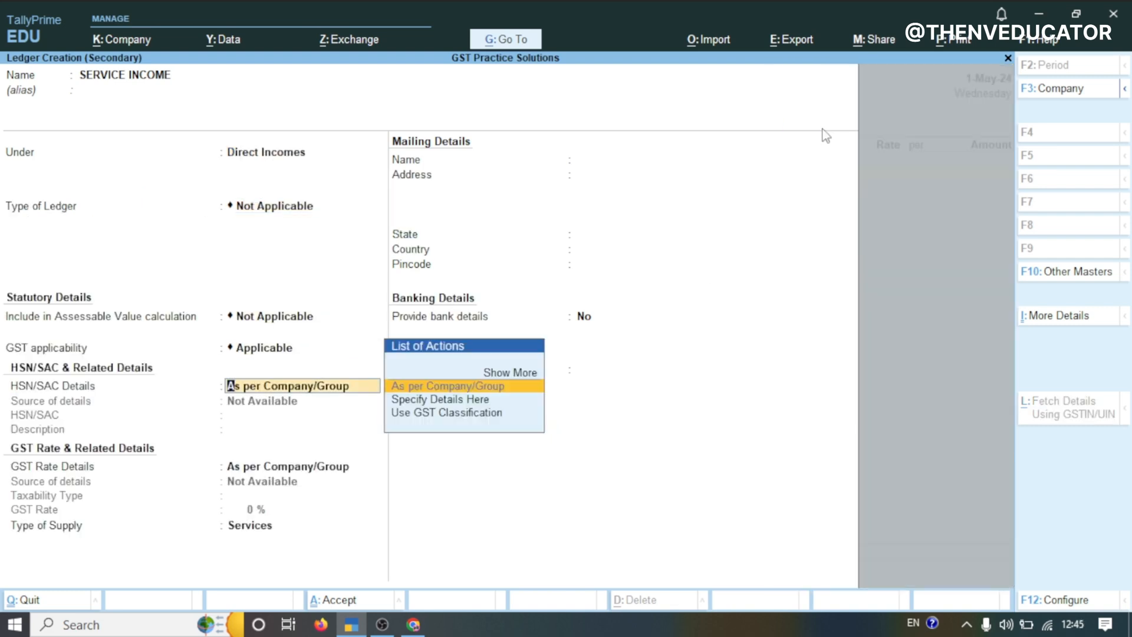
Specify the ledger's GST rate details here as Taxable at 18% for Services, and save it
key("Return")
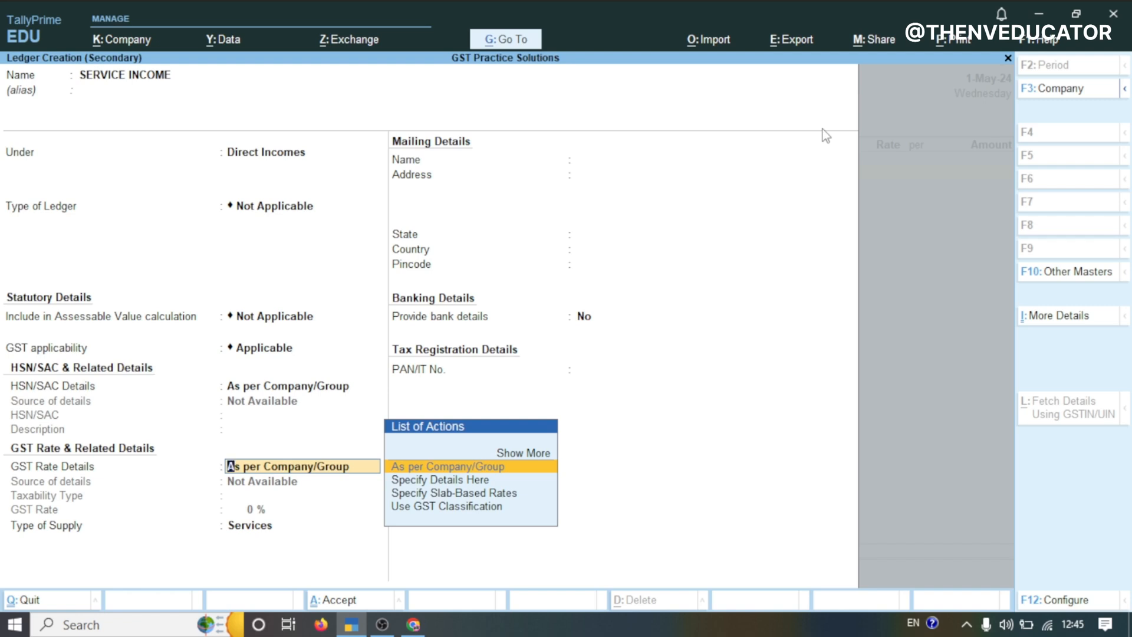
left_click(427, 485)
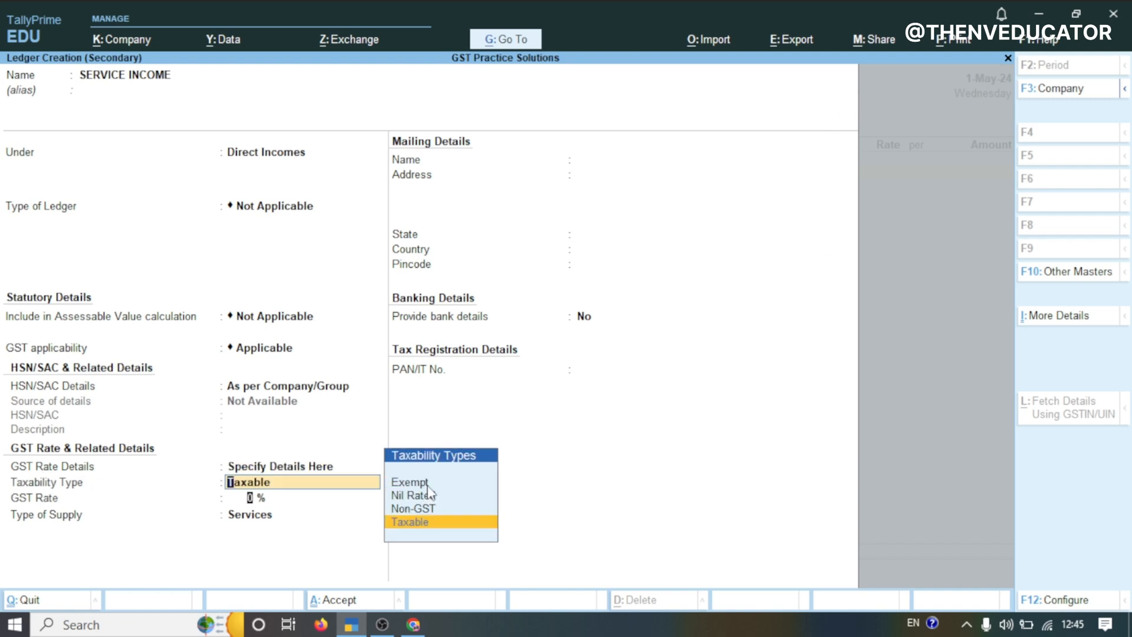
key("Return")
type("18")
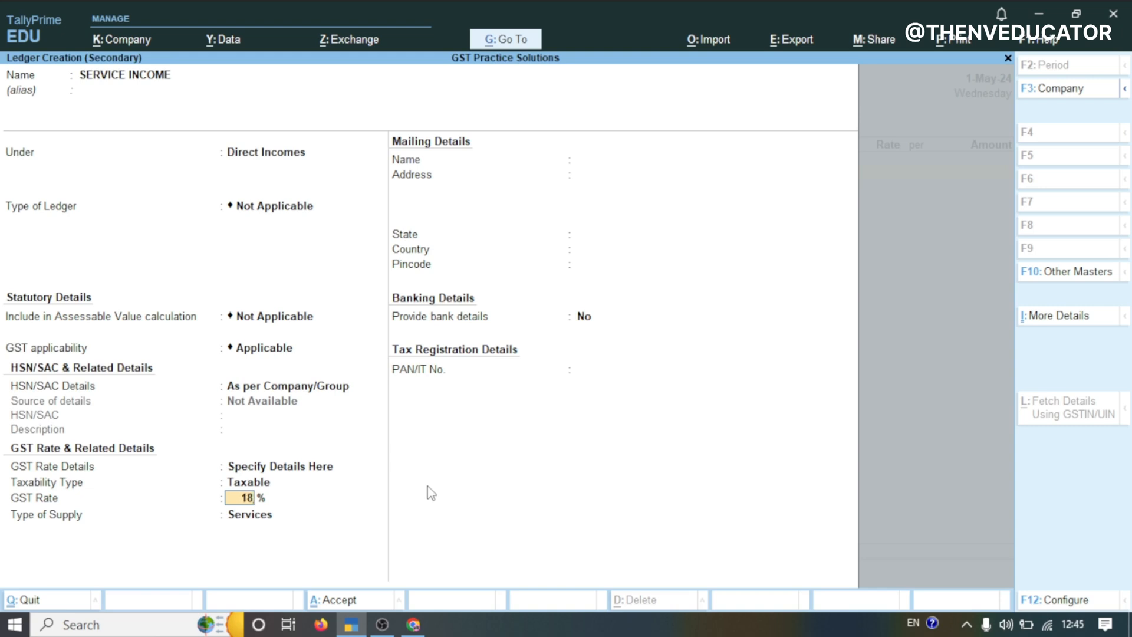
key("Return")
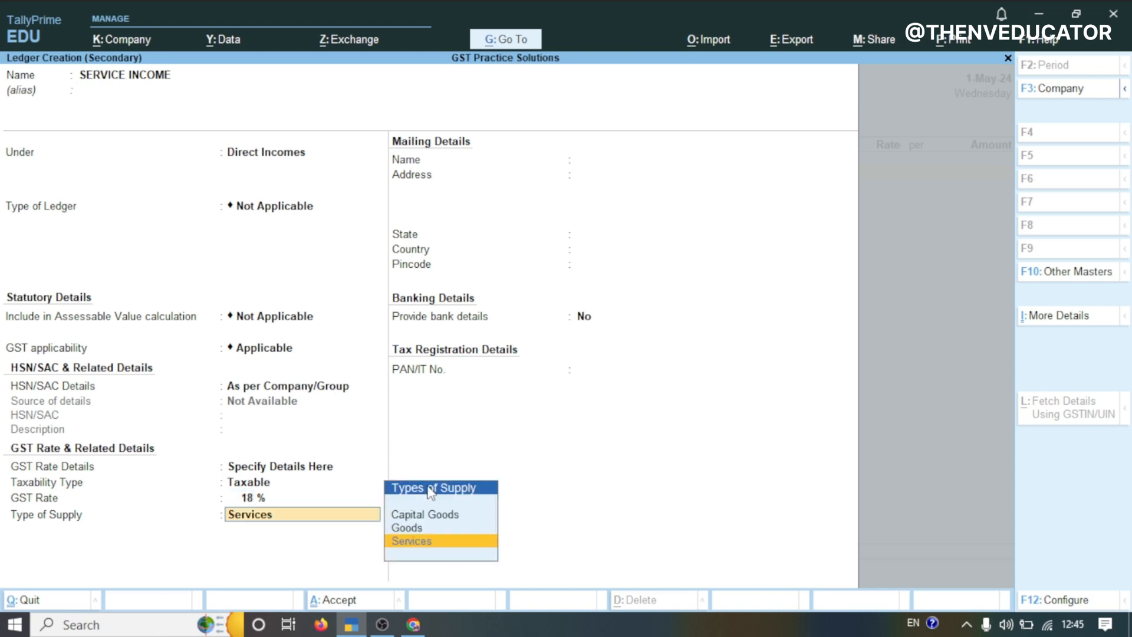
key("Return")
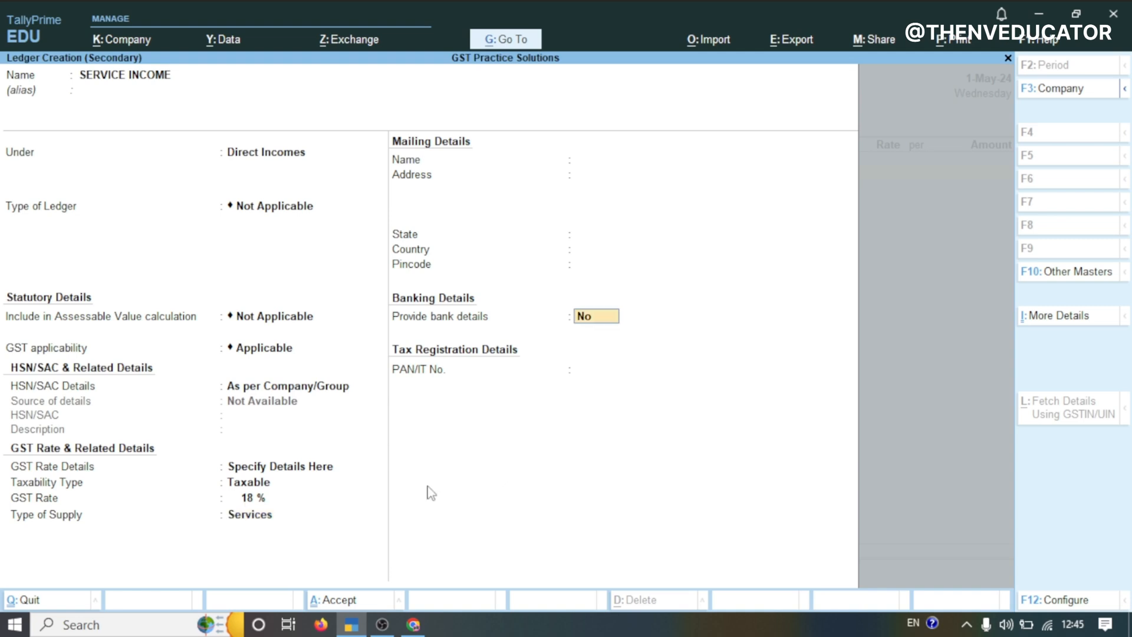
key("Return")
key("Return")
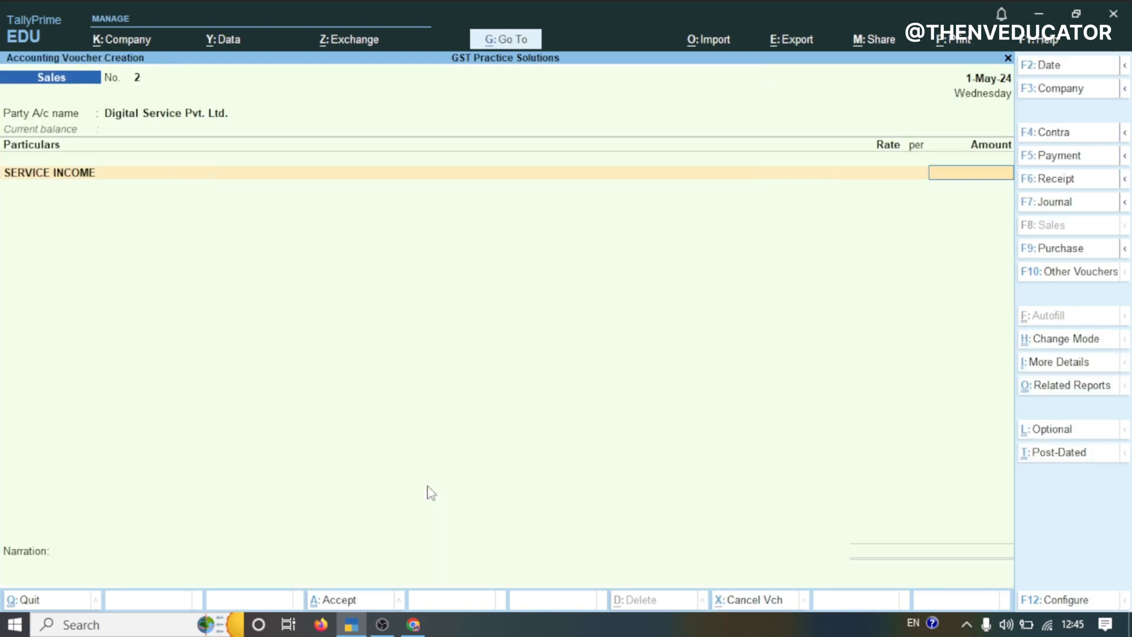
Enter 35000 as the SERVICE INCOME amount
type("35000")
key("Return")
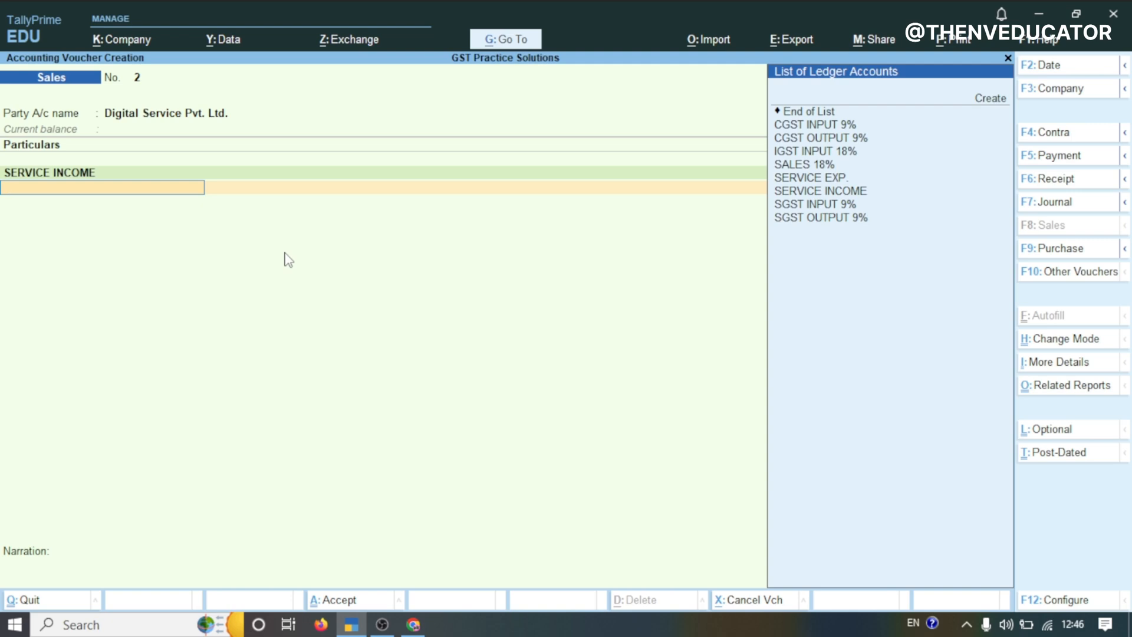
Create a new ledger named IGST OUTPUT 18% under Duties & Taxes
key("alt+c")
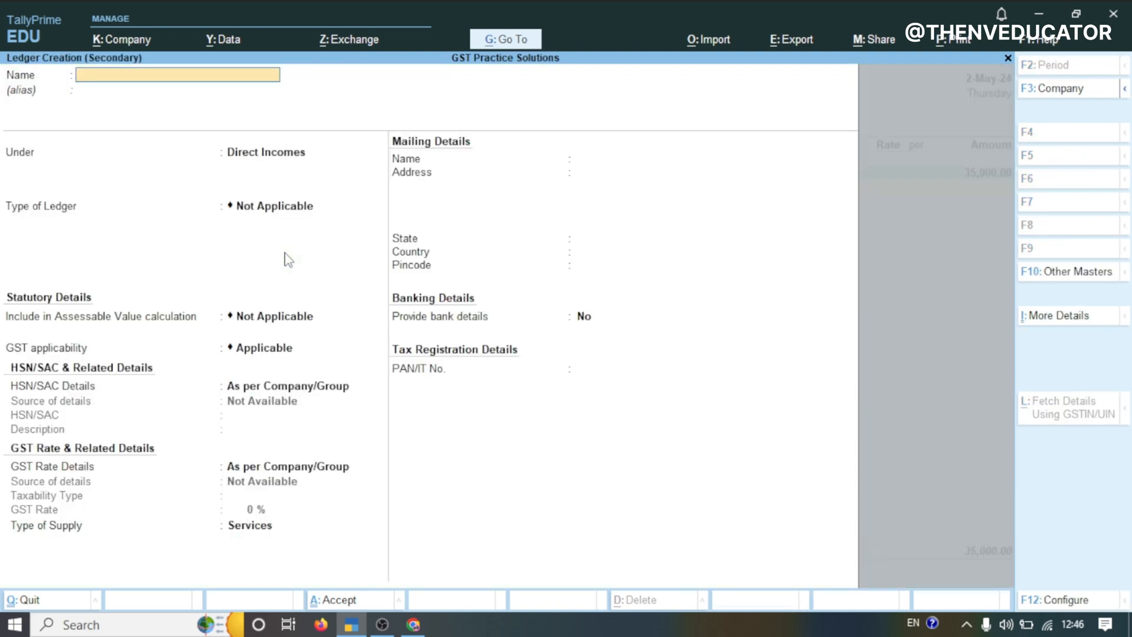
type("IGST OUTPUT 18%")
key("Return")
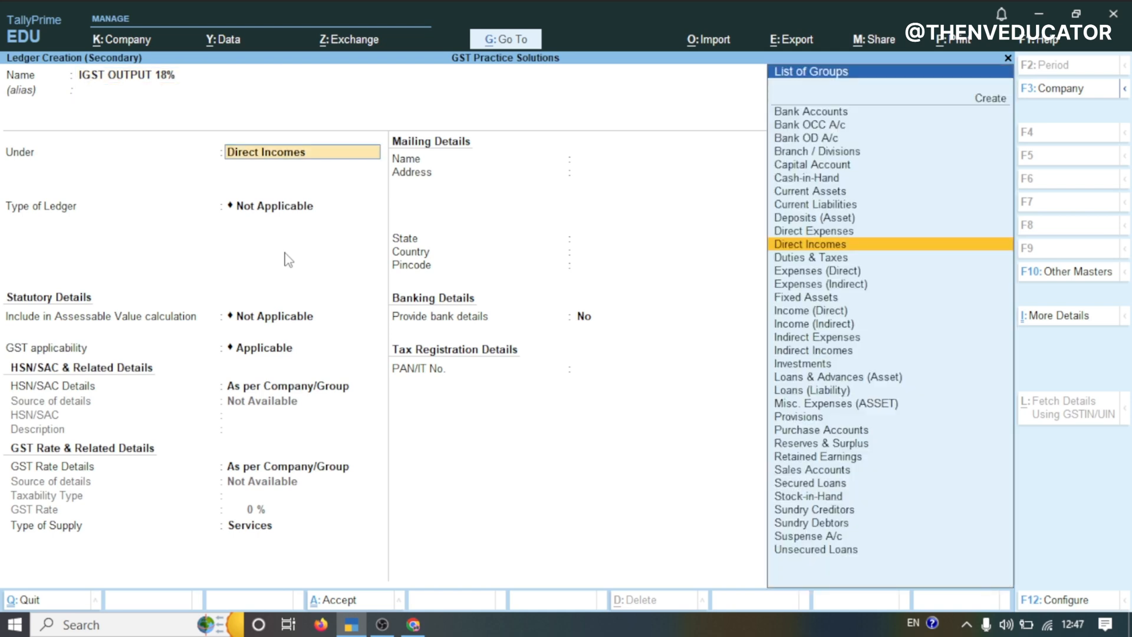
type("Y")
key("BackSpace")
type("TAX")
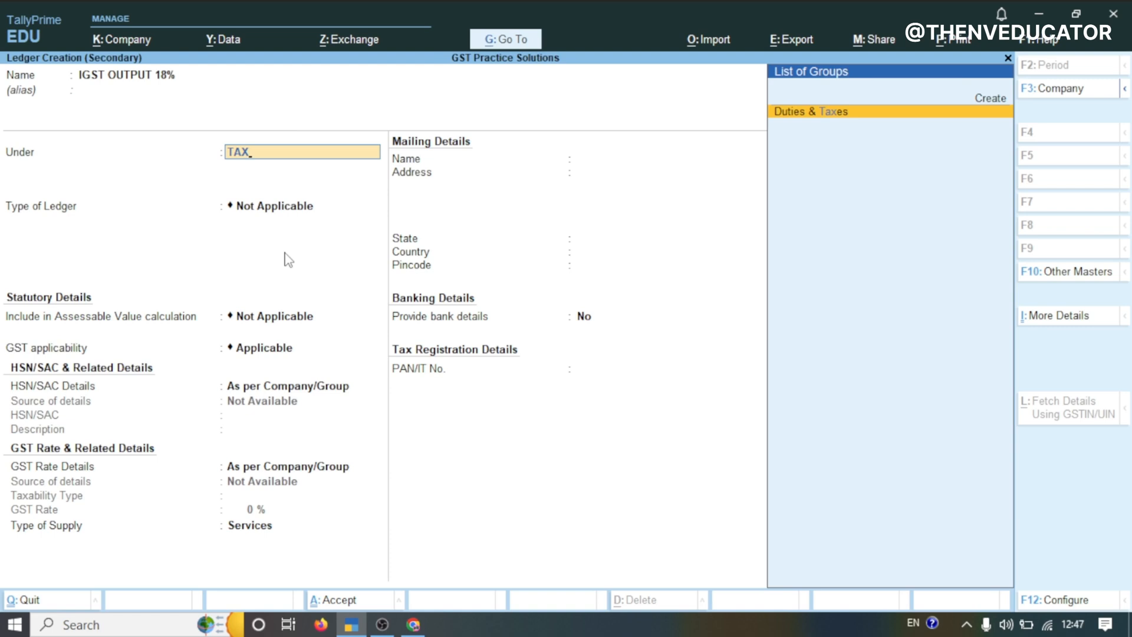
key("Return")
key("Return")
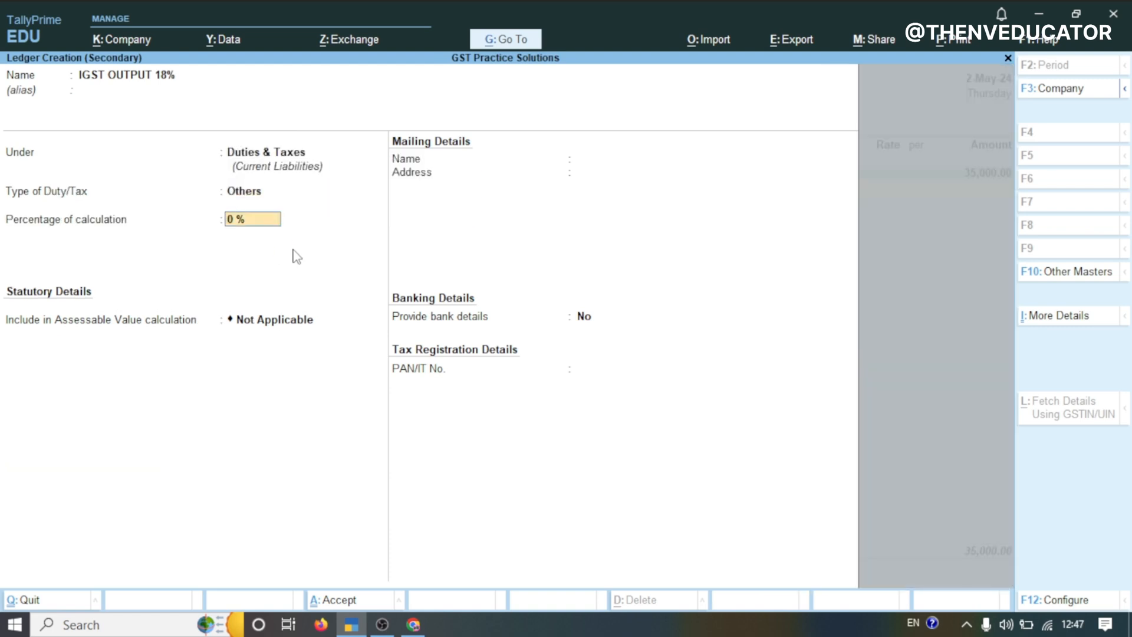
Set it as a GST duty with IGST tax type at 18%, save it, and add it to the invoice
left_click(242, 192)
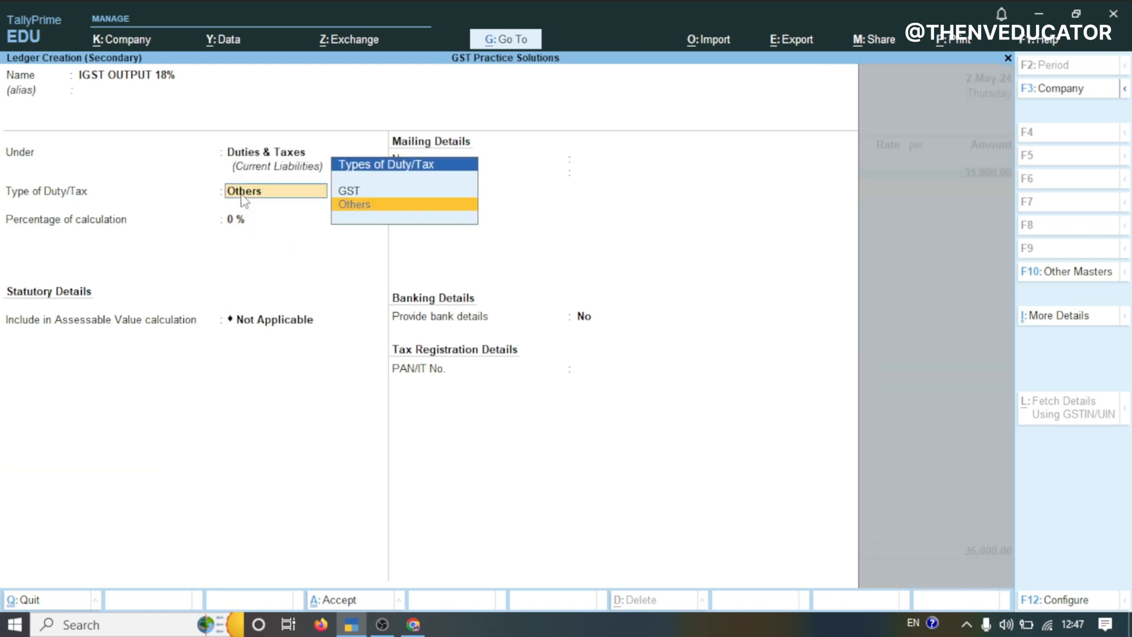
left_click(365, 195)
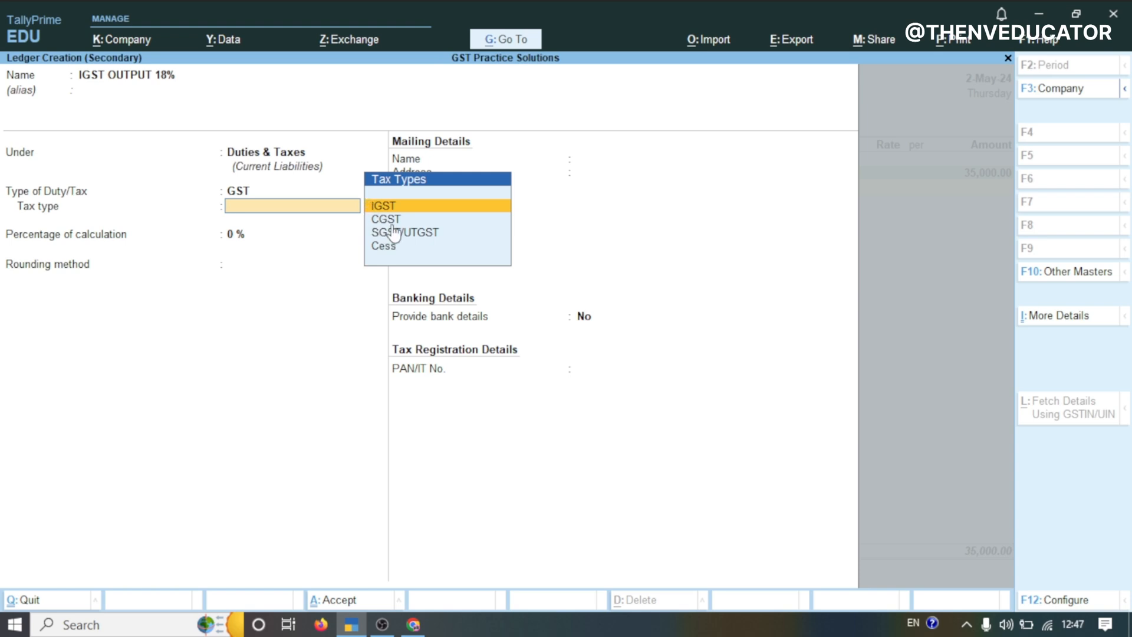
key("Return")
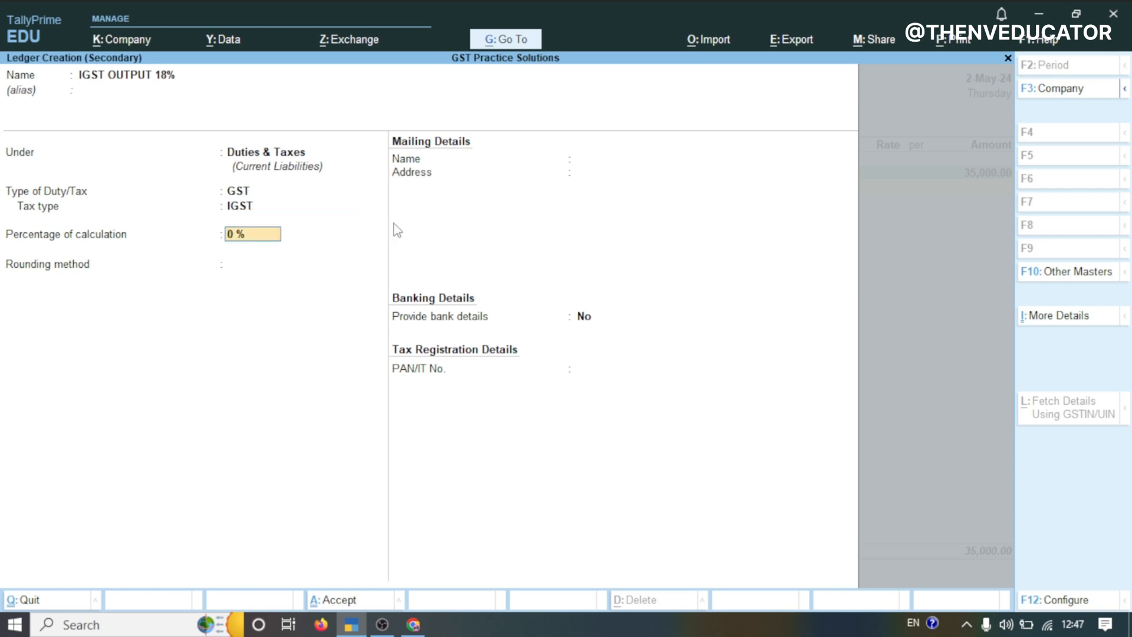
type("18")
key("Return")
key("Return")
key("Return")
Record the bill-wise details as a new reference and save the sales voucher
key("Return")
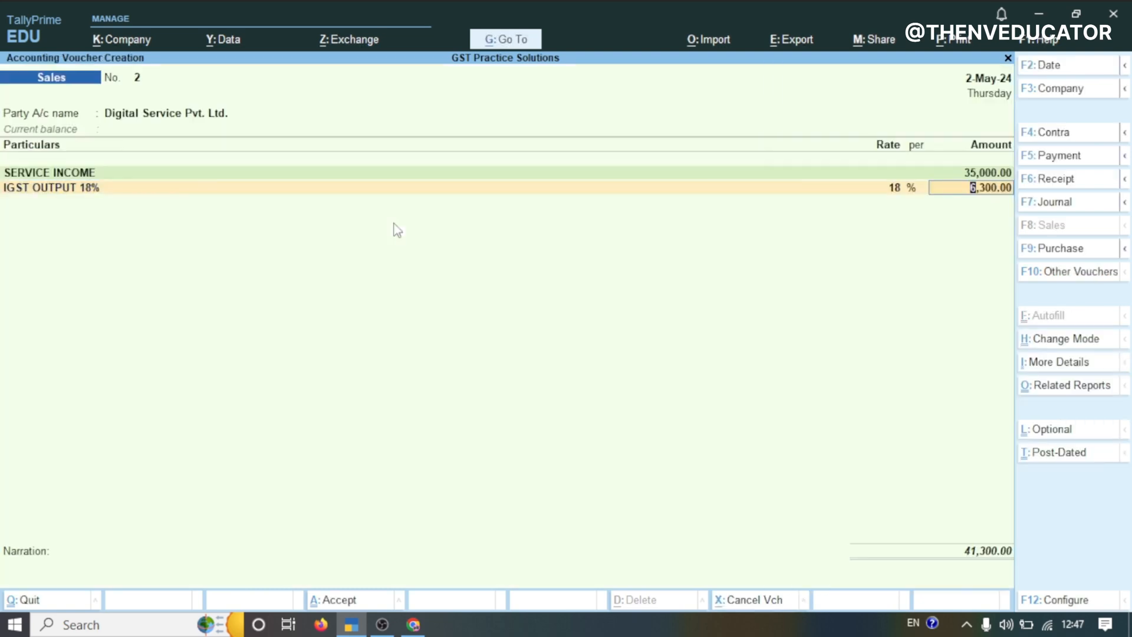
key("Return")
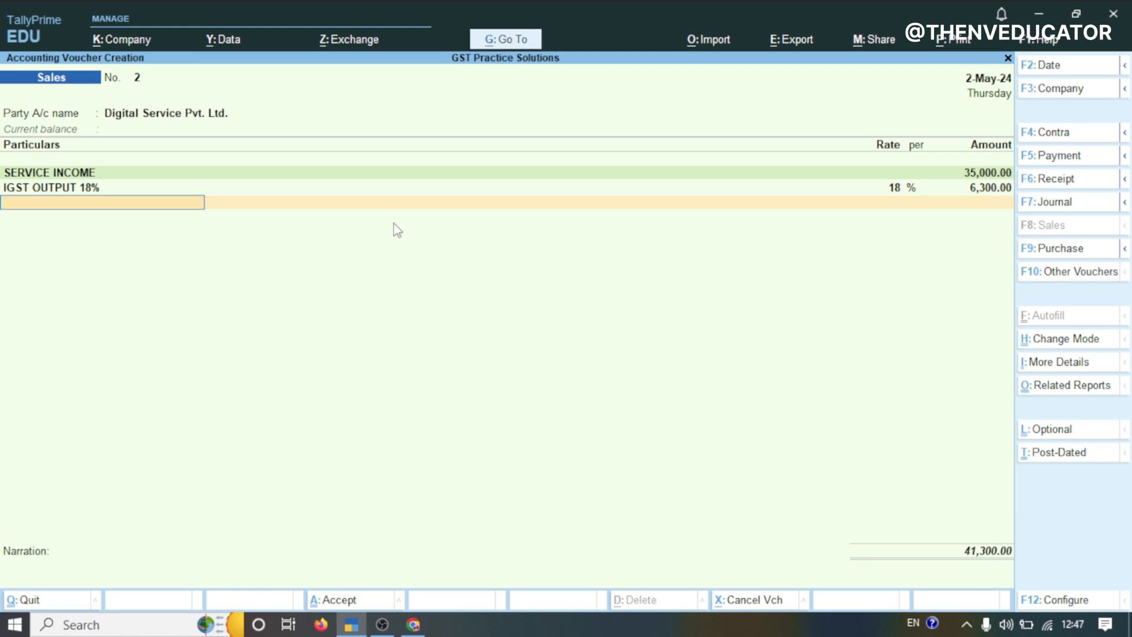
key("Return")
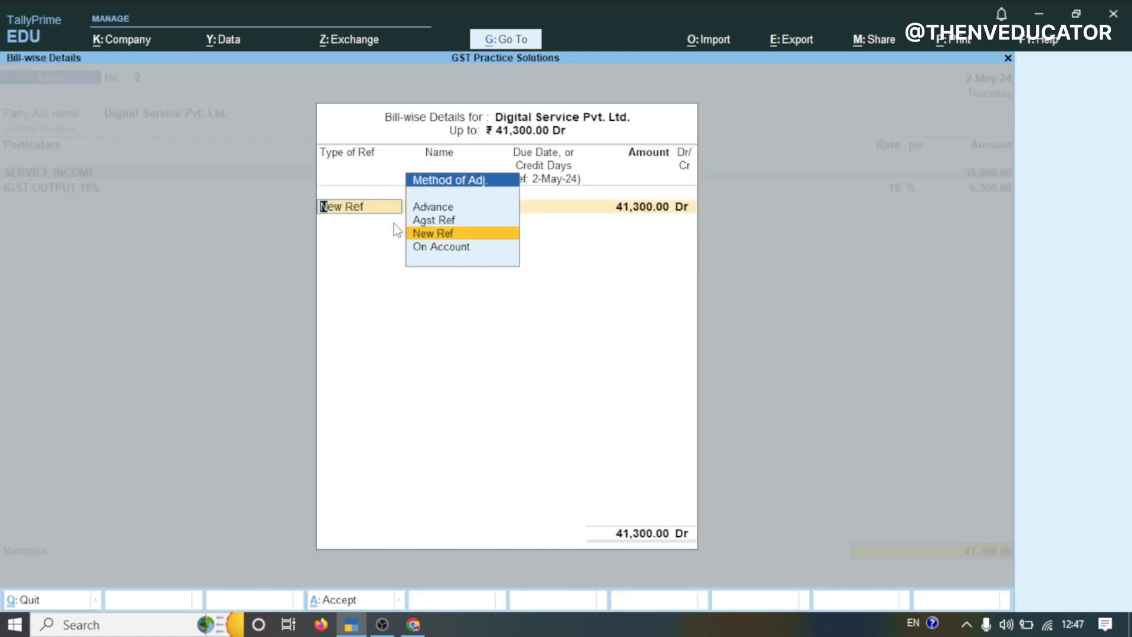
key("Return")
key("Return")
key("Return")
key("Return")
key("Return")
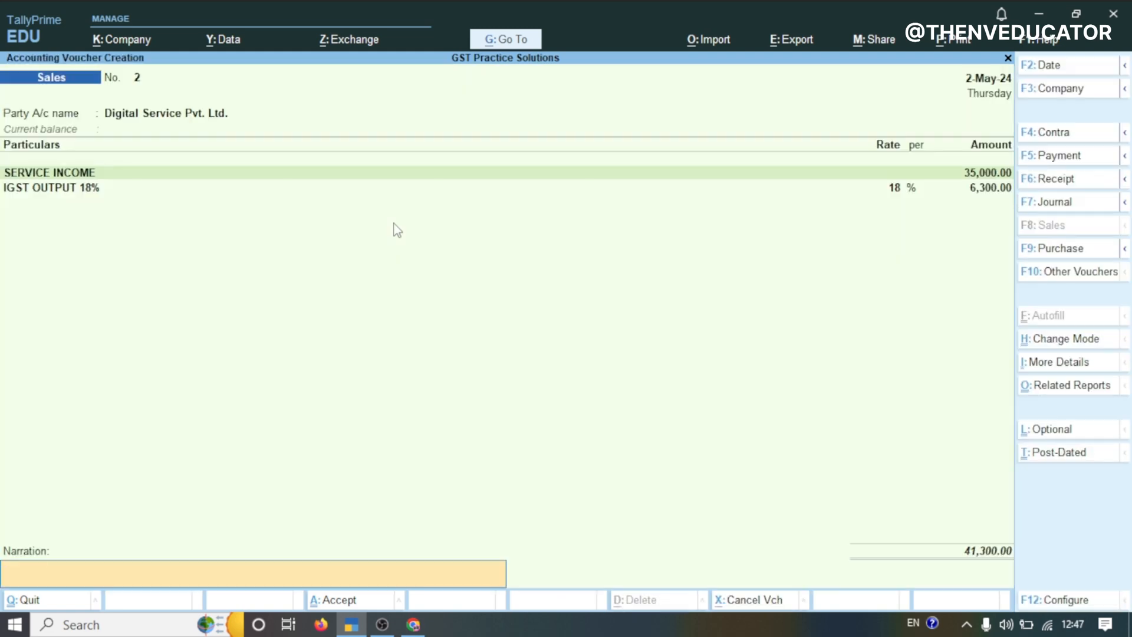
key("Return")
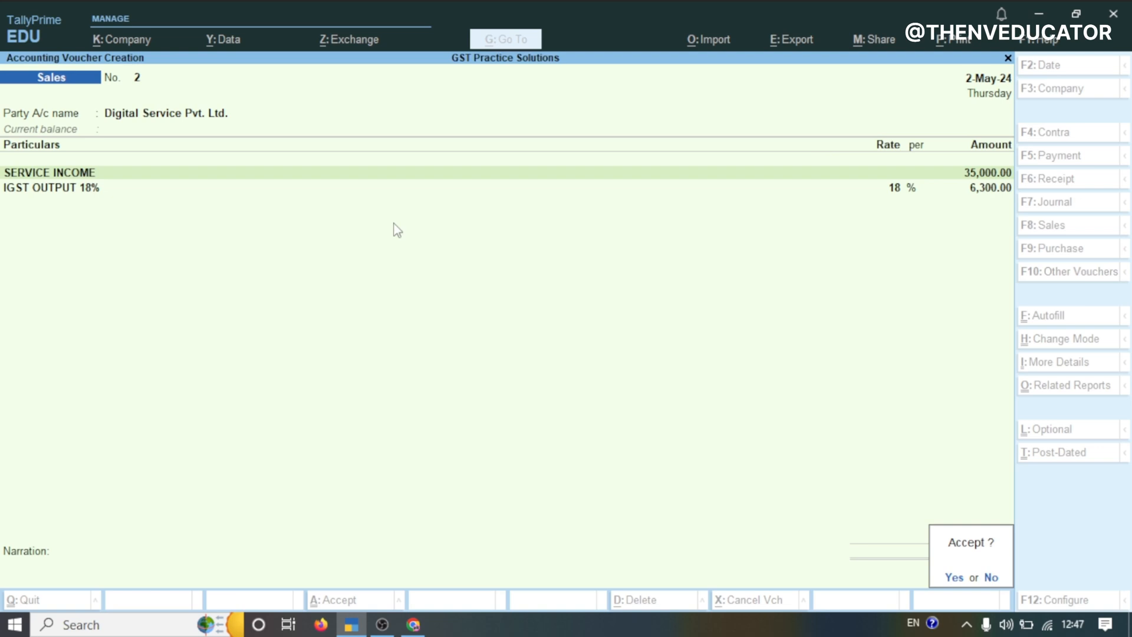
key("Return")
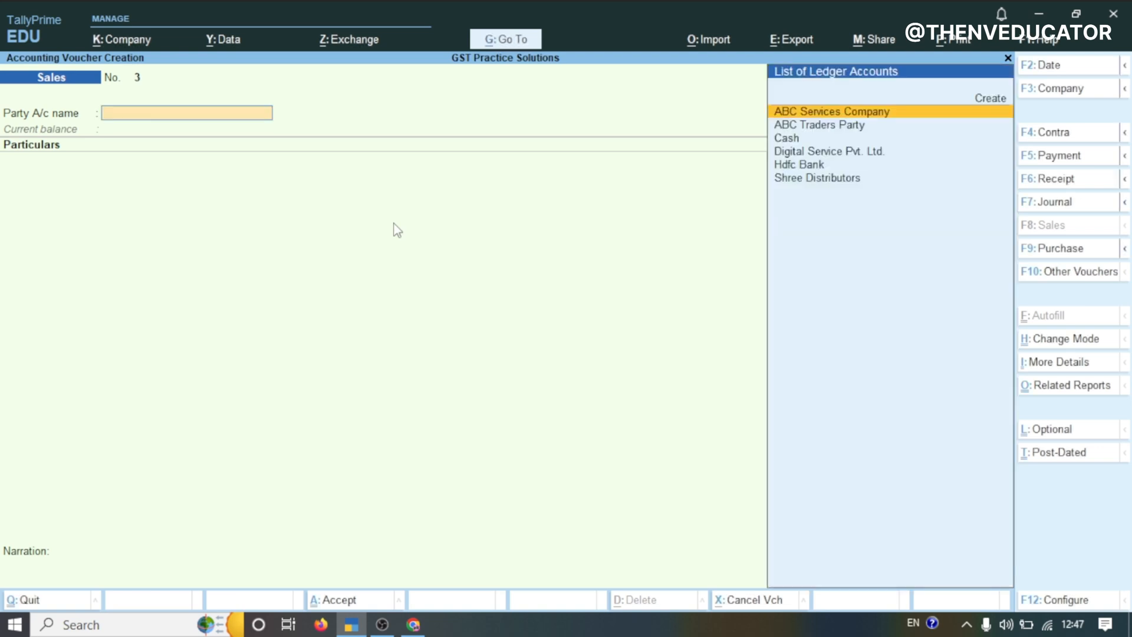
Copy Ashirwad Group's GSTIN from transaction 7 in the practice spreadsheet
left_click(413, 624)
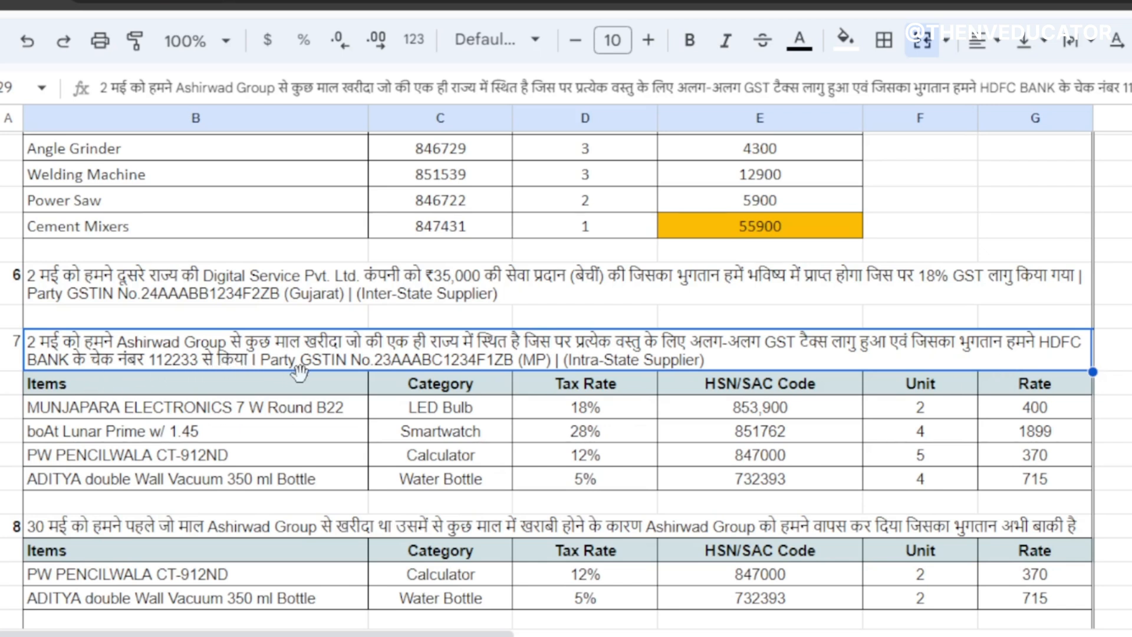
double_click(405, 367)
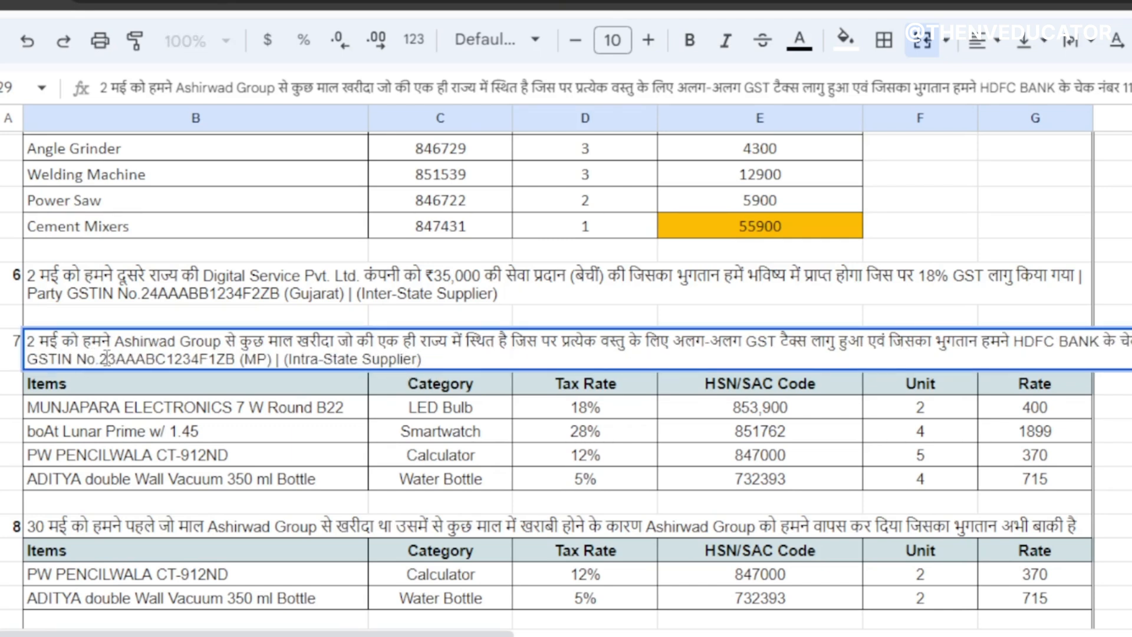
left_click_drag(100, 359, 203, 377)
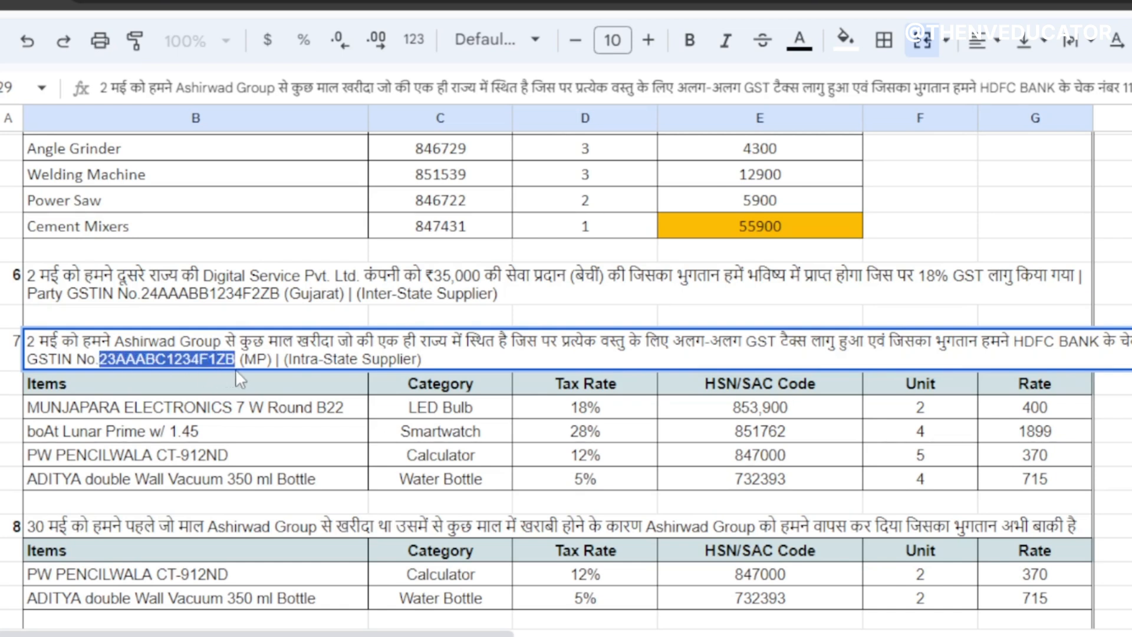
left_click(468, 412)
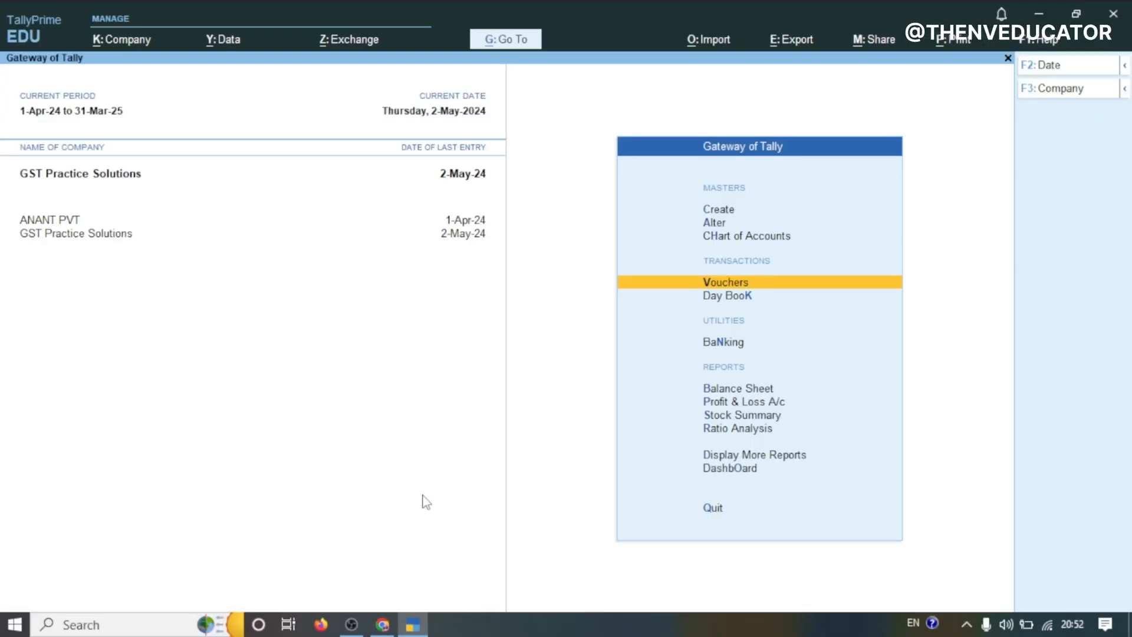
Open a new Purchase voucher and enter 1223 as the supplier invoice number
key("Return")
key("F9")
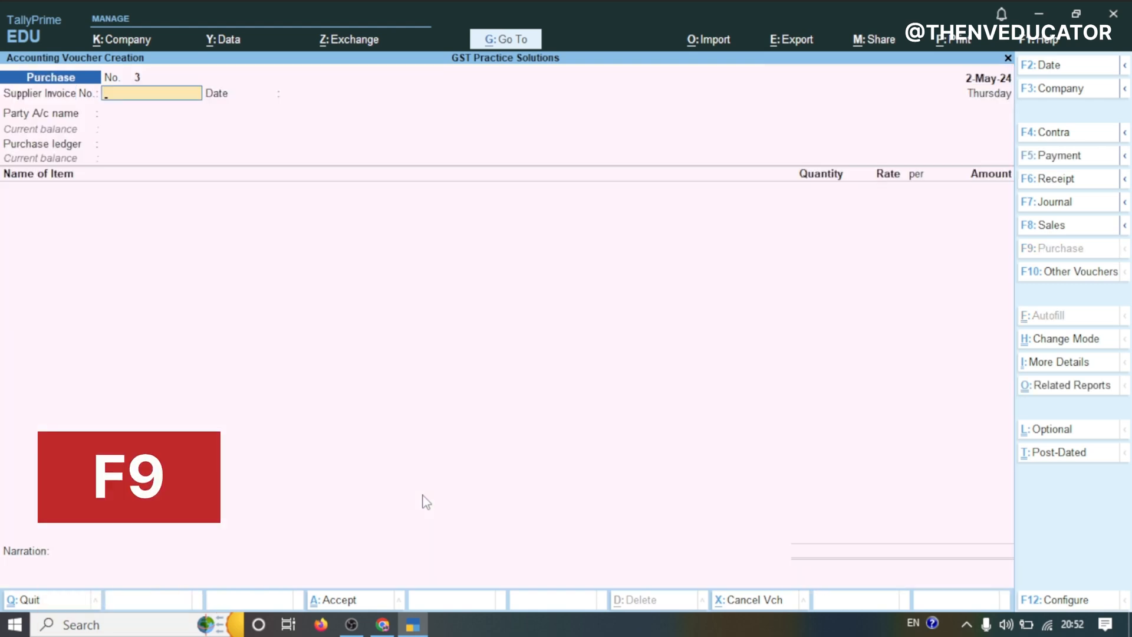
type("1223")
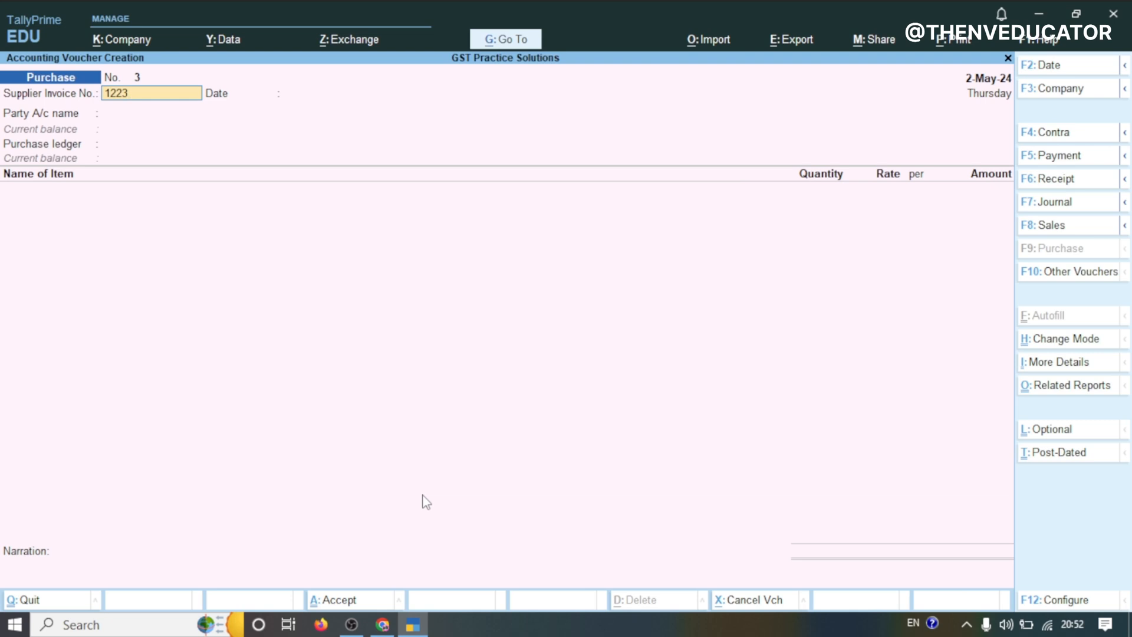
left_click(382, 623)
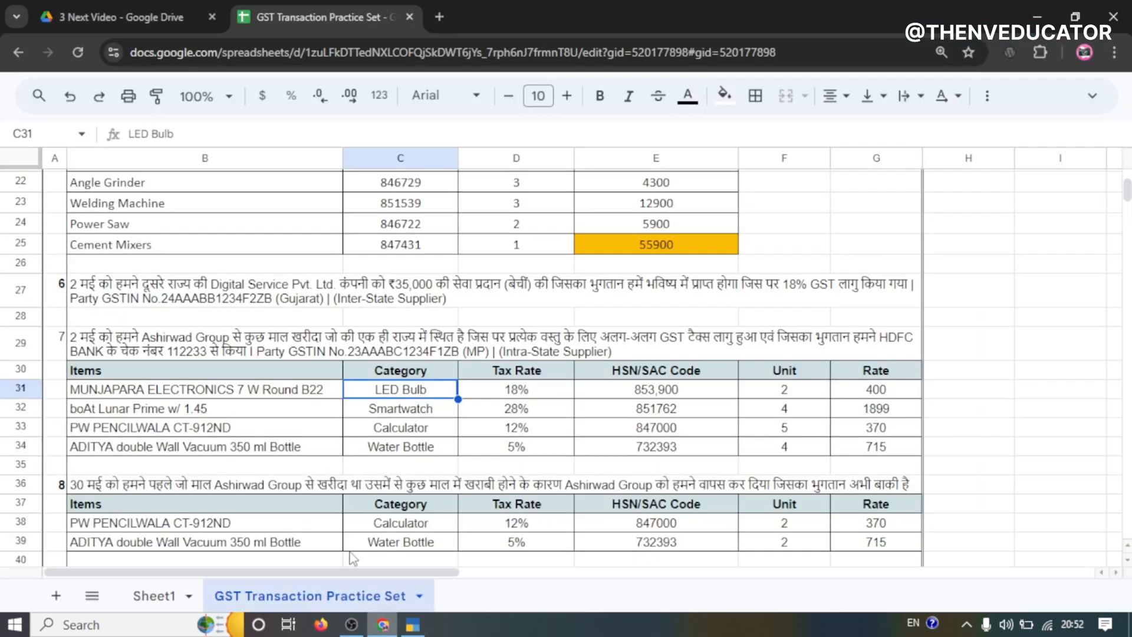
left_click(412, 624)
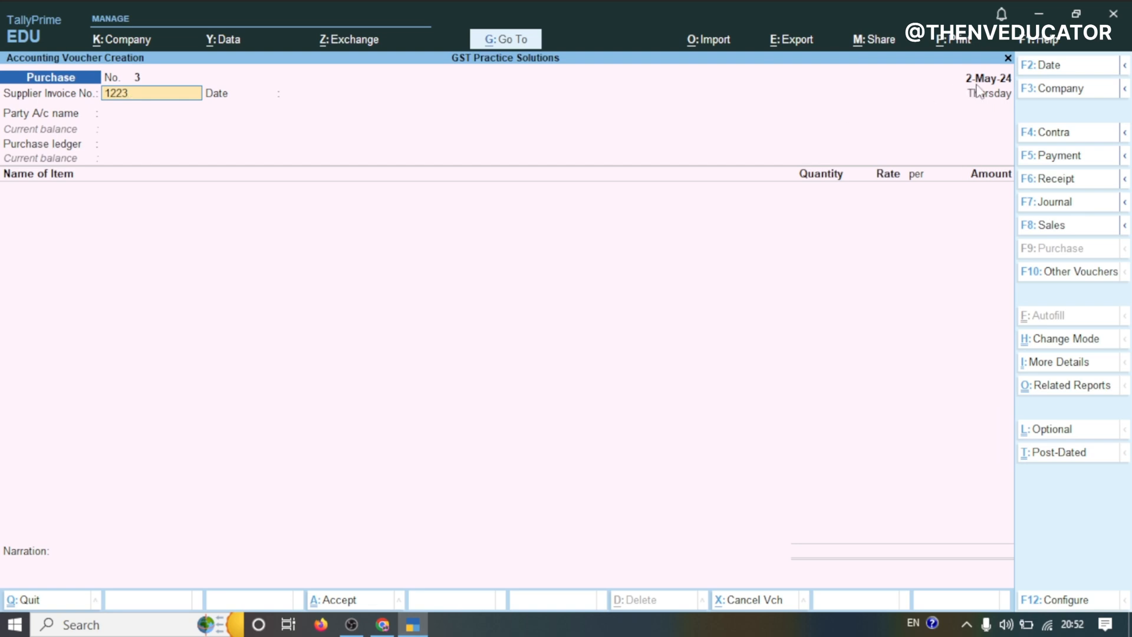
key("Return")
key("Return")
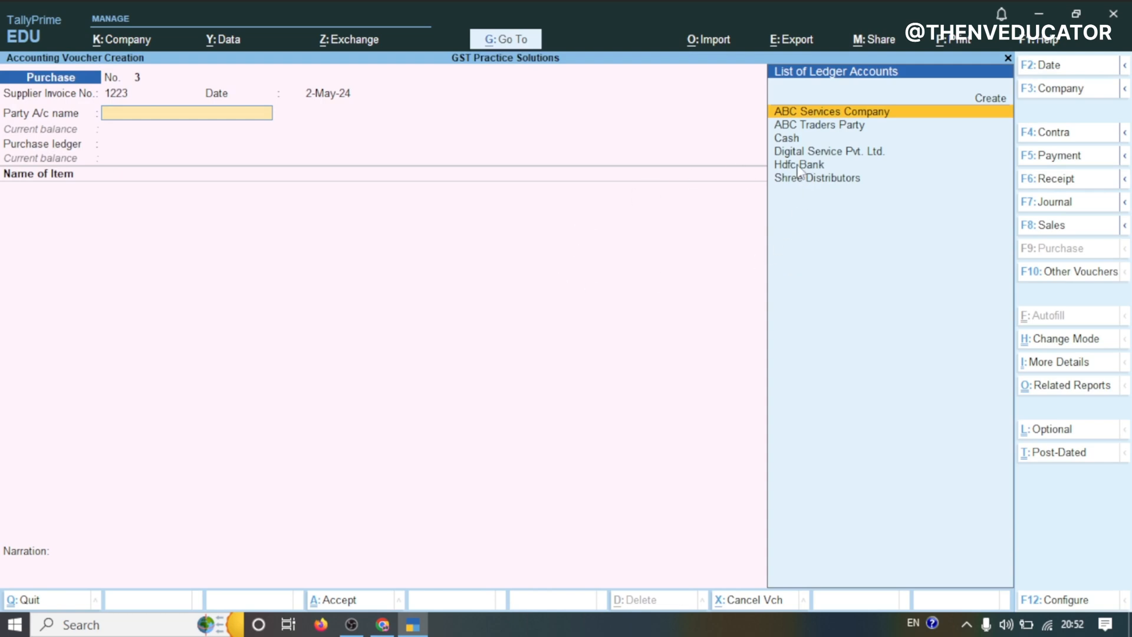
Select Hdfc Bank as the party account and pass through the receipt details
left_click(800, 167)
left_click(800, 166)
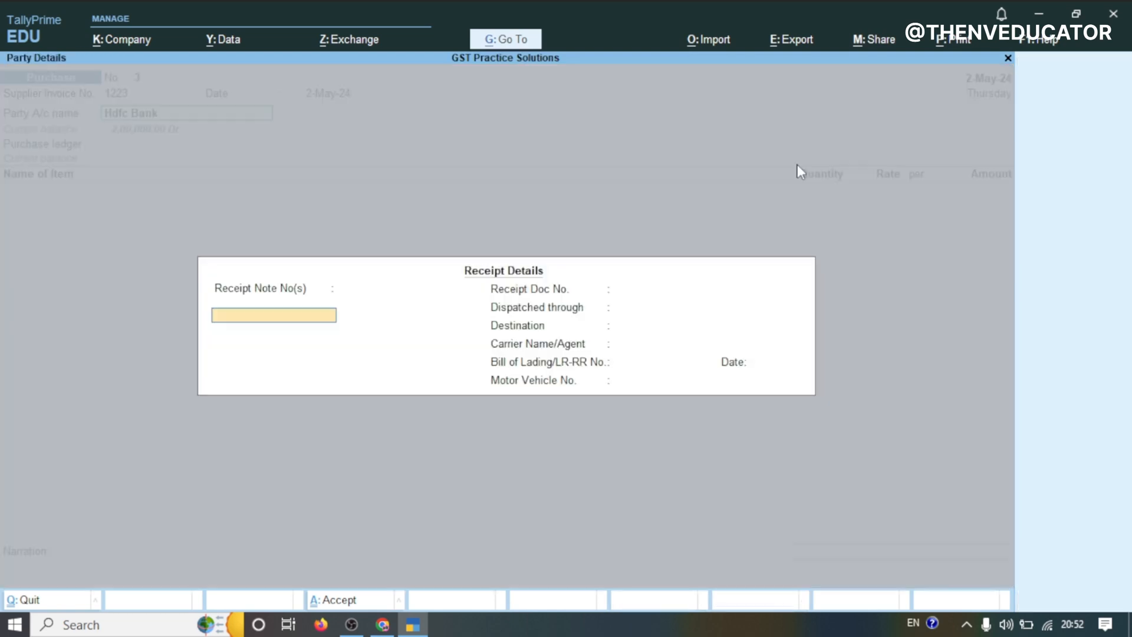
key("Return")
key("Return")
key("Return")
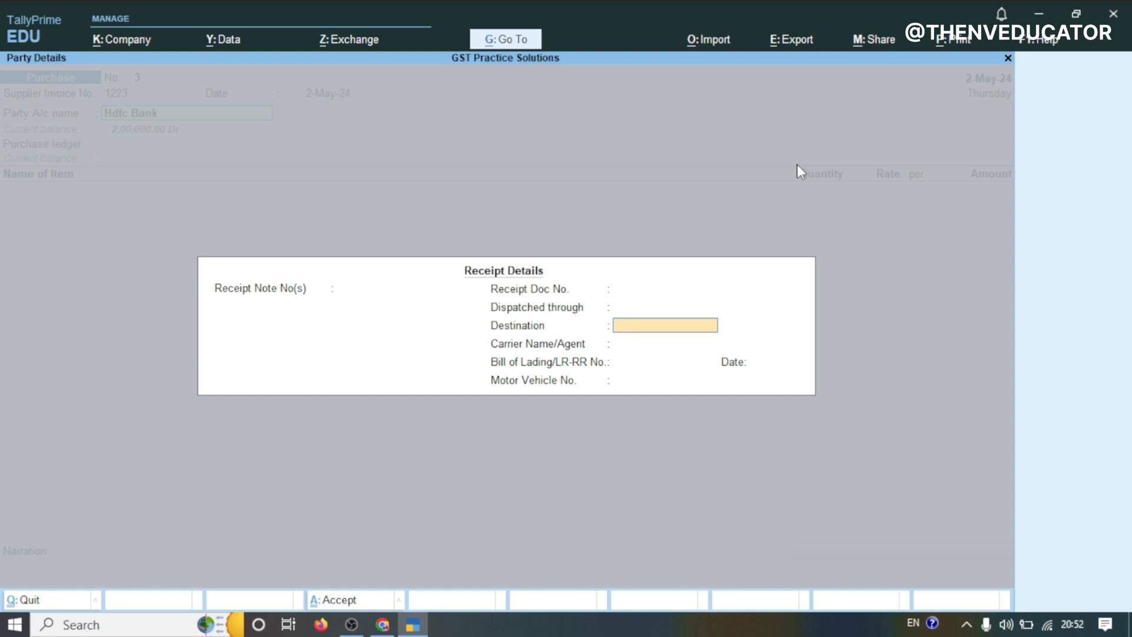
key("Return")
key("Return")
key("Return")
key("Return")
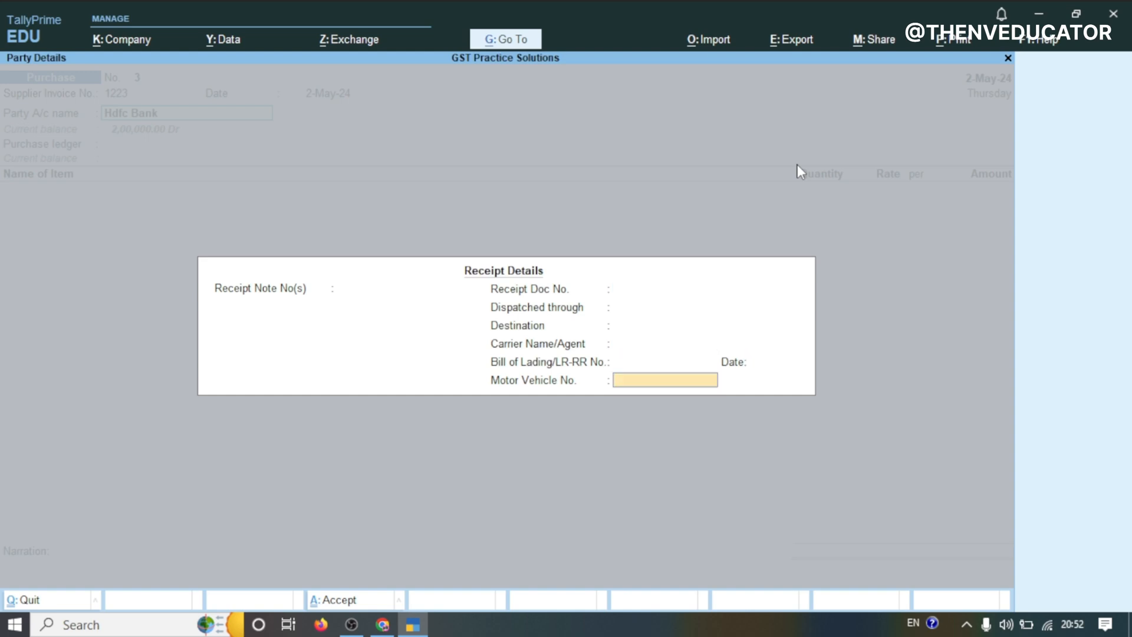
key("Return")
key("Return")
Go back to the party details and create a new supplier ledger named Ashirwad Group
key("BackSpace")
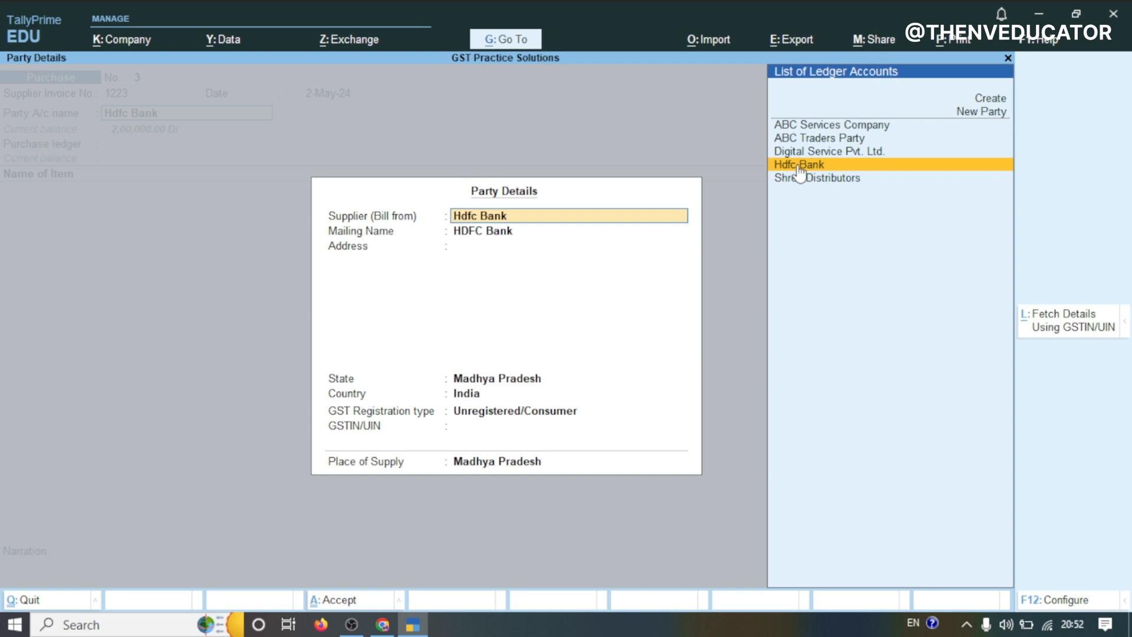
key("Up")
key("Up")
key("Up")
key("Up")
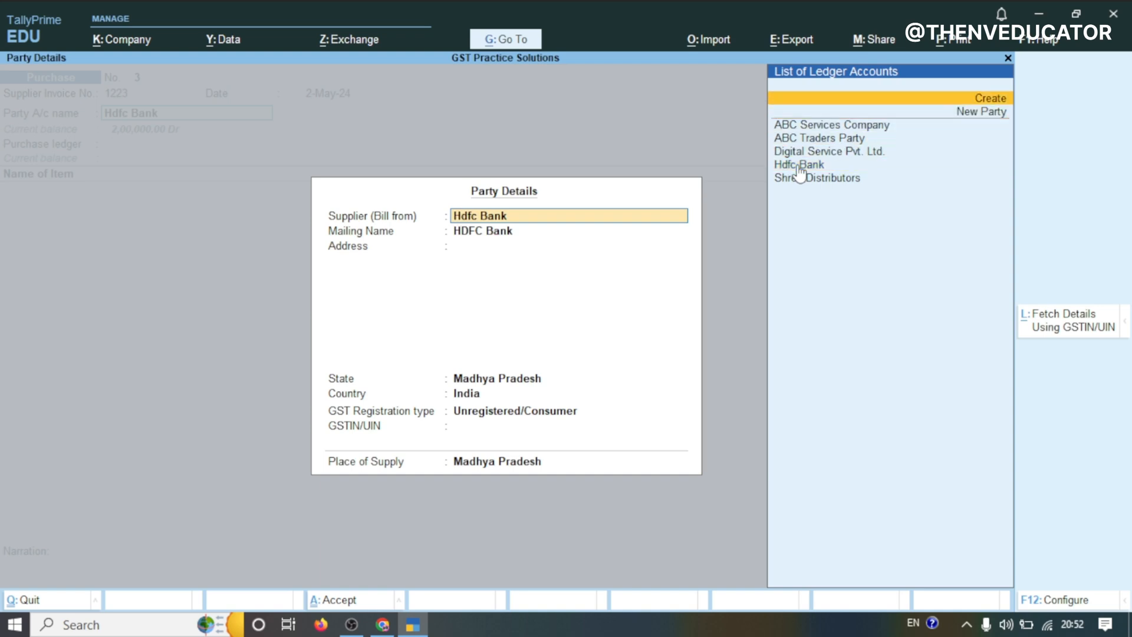
key("Return")
type("Ashirwad Group")
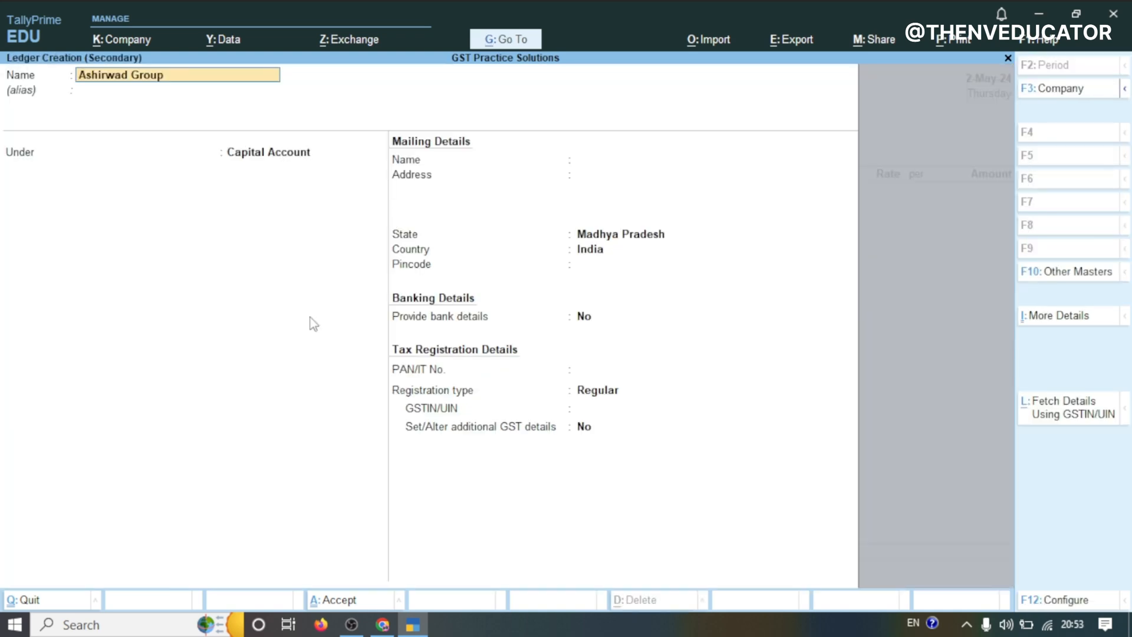
key("Return")
key("Return")
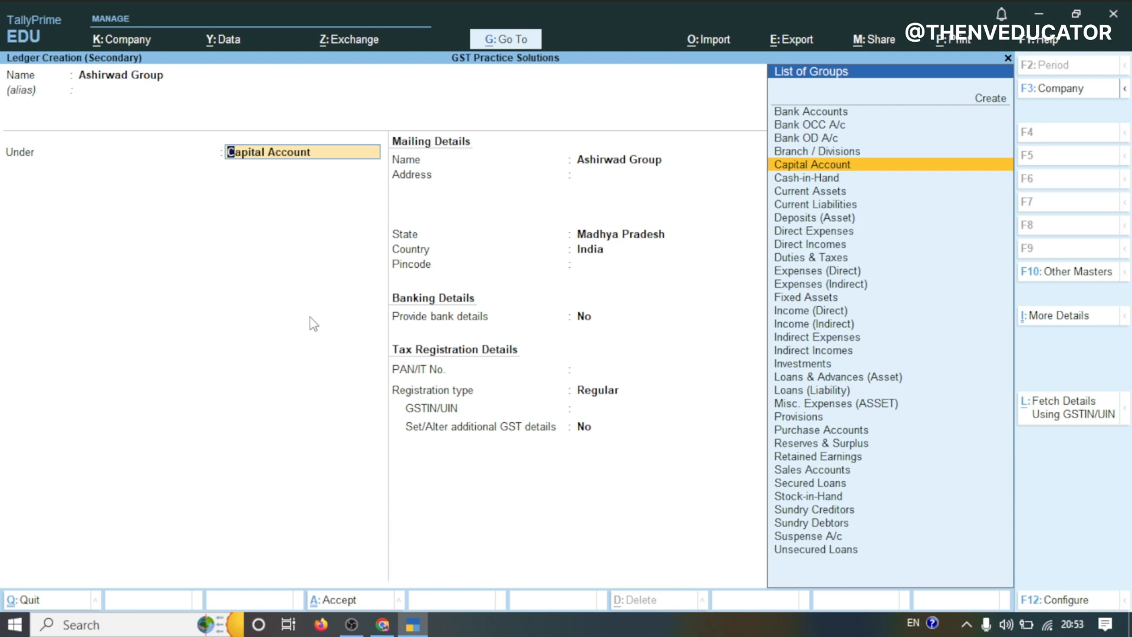
Place the Ashirwad Group ledger under Sundry Creditors
type("Cre")
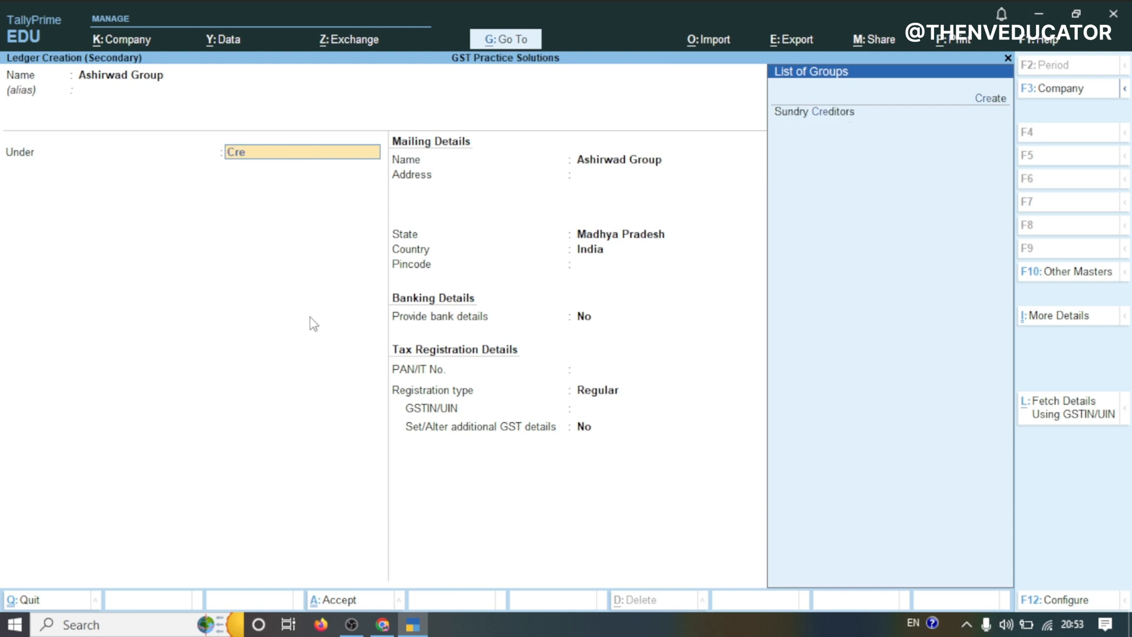
left_click(812, 112)
key("Return")
key("Return")
key("Return")
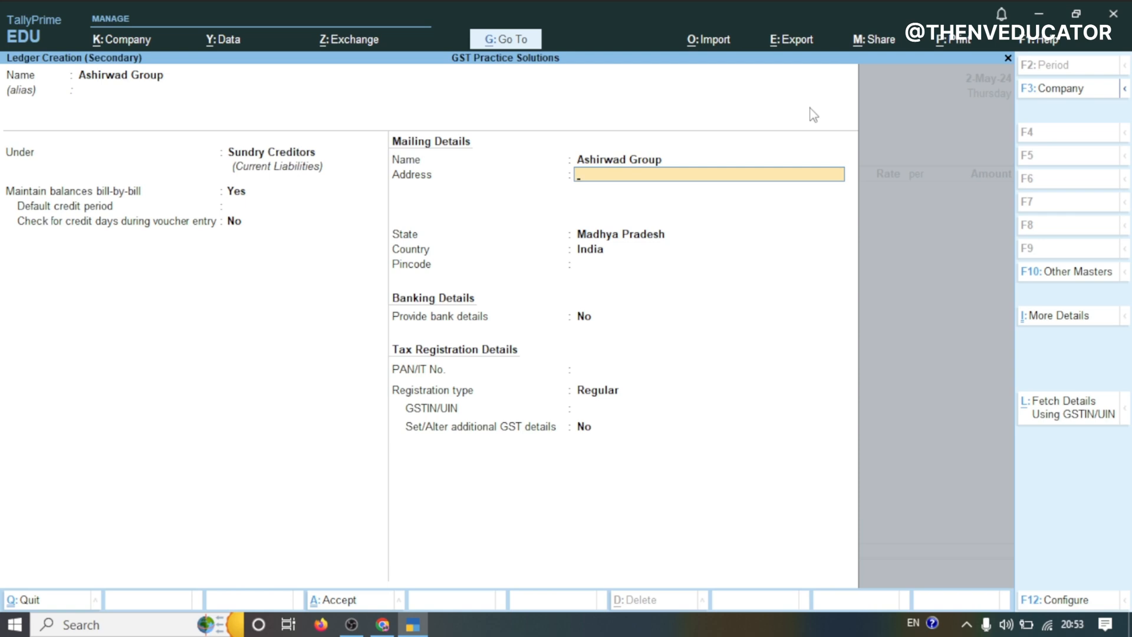
key("Return")
key("Return")
key("Return")
key("Return")
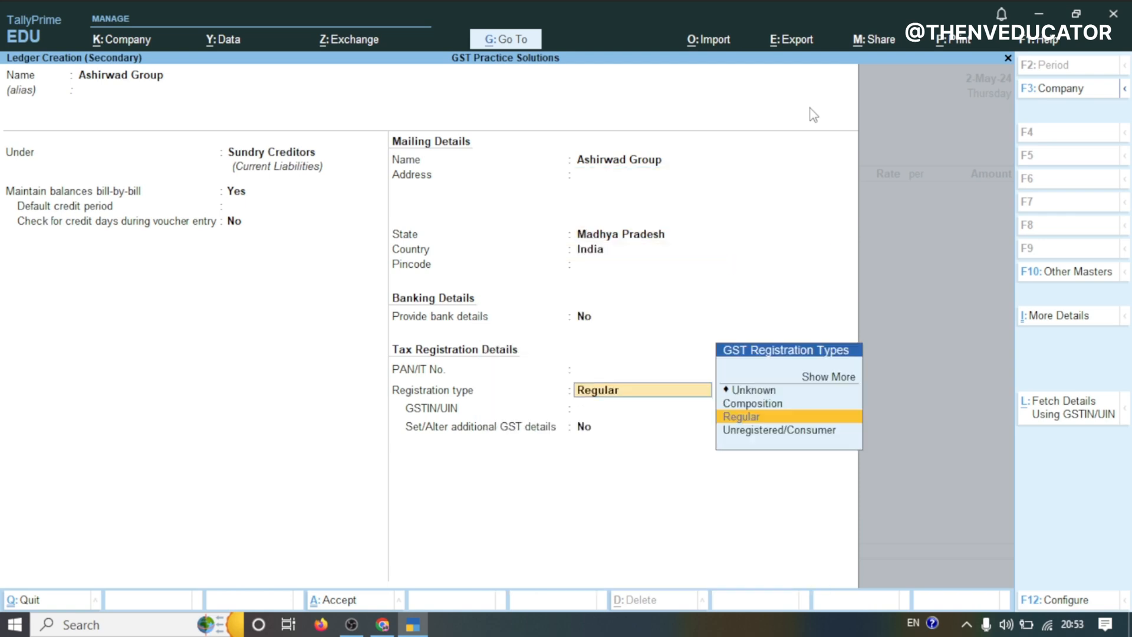
Keep Regular registration, paste the GSTIN 23AAABC1234F1ZB, and save the supplier ledger
key("Return")
key("ctrl+alt+v")
key("Return")
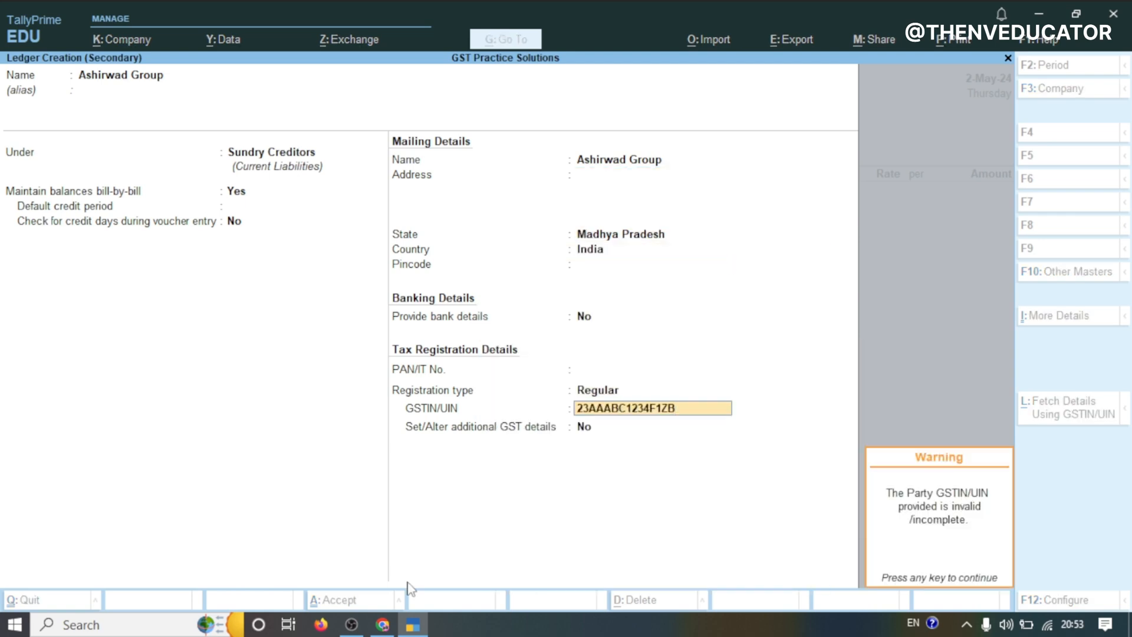
key("Return")
key("Return")
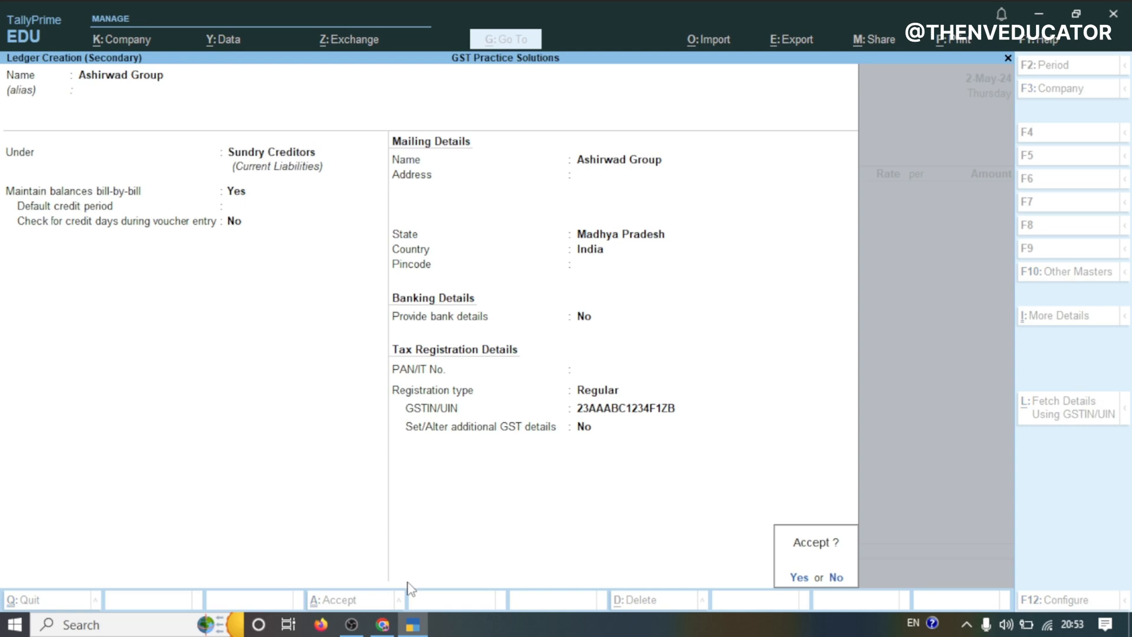
key("Return")
Confirm the party details with Madhya Pradesh as the place of supply
key("Return")
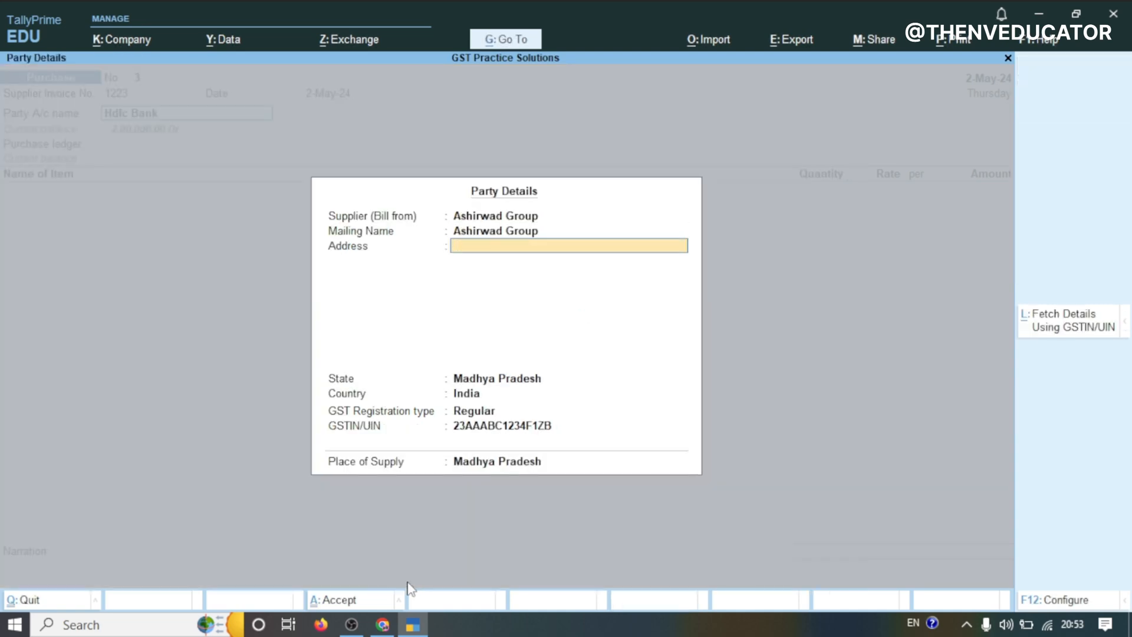
key("Return")
key("Return")
key("Return")
key("Return")
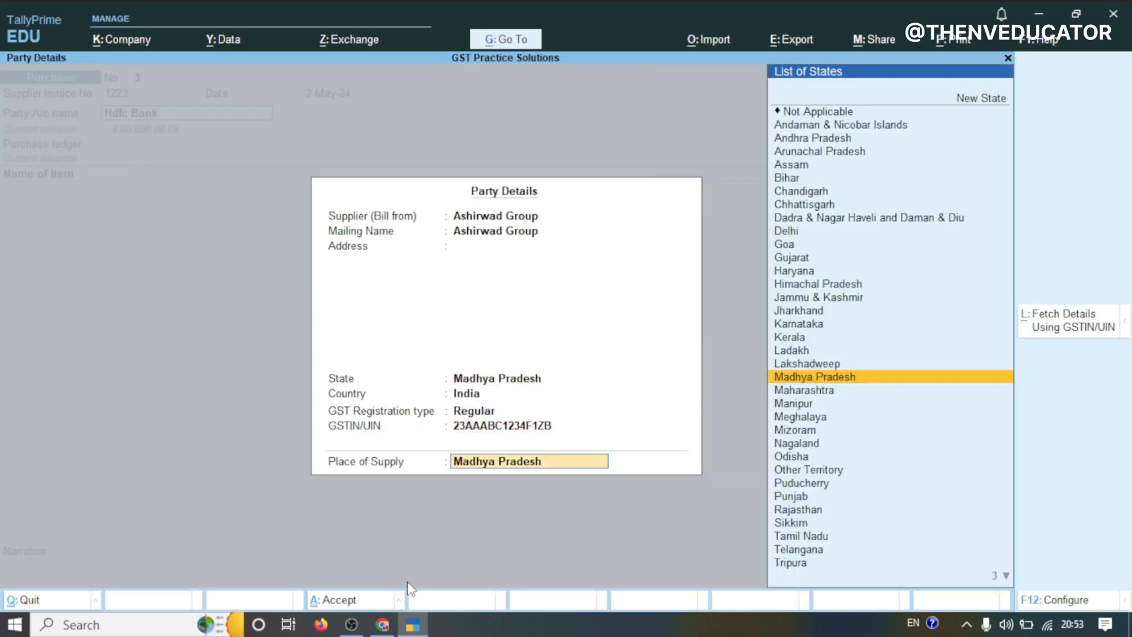
key("Return")
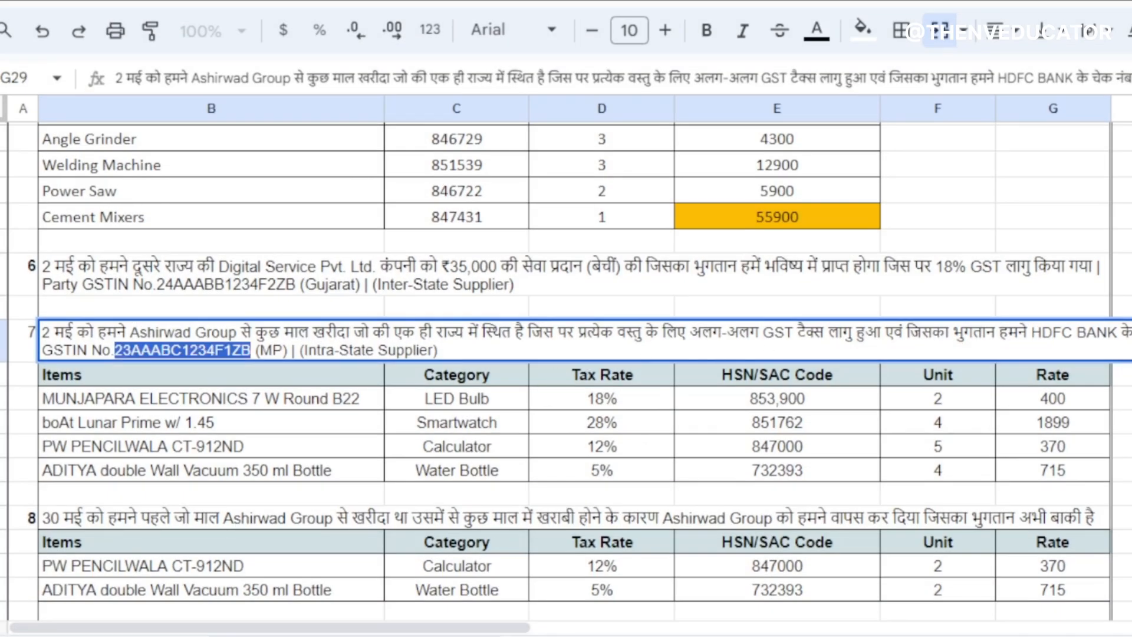
left_click(1124, 398)
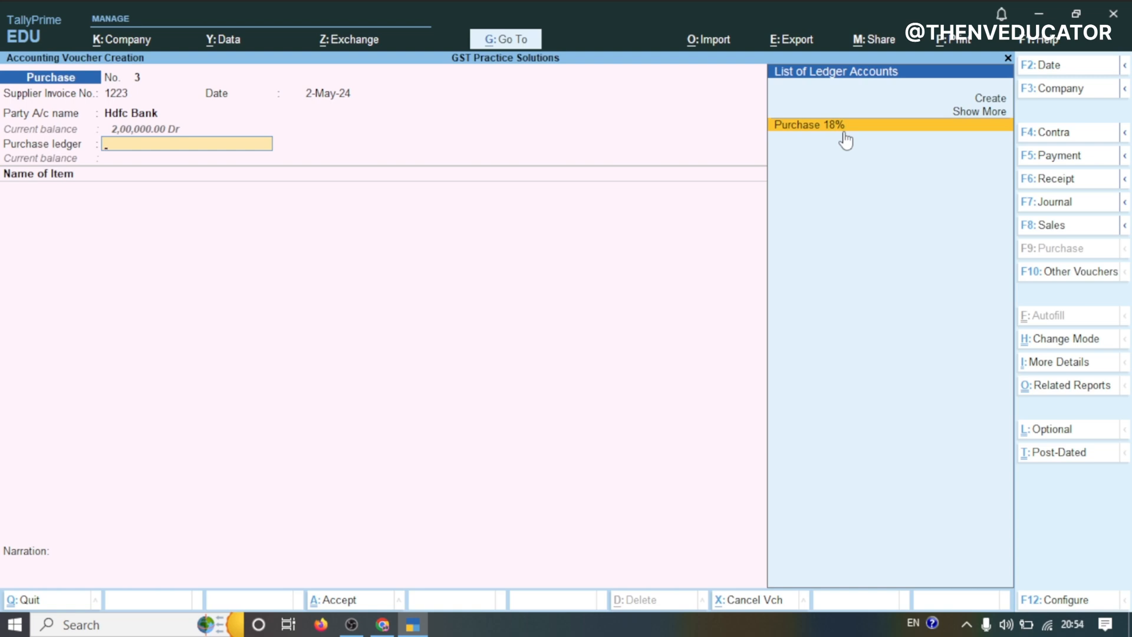
Create a new purchase ledger named PURCHASE AC and place it under Purchase Accounts
key("Up")
key("Up")
key("Return")
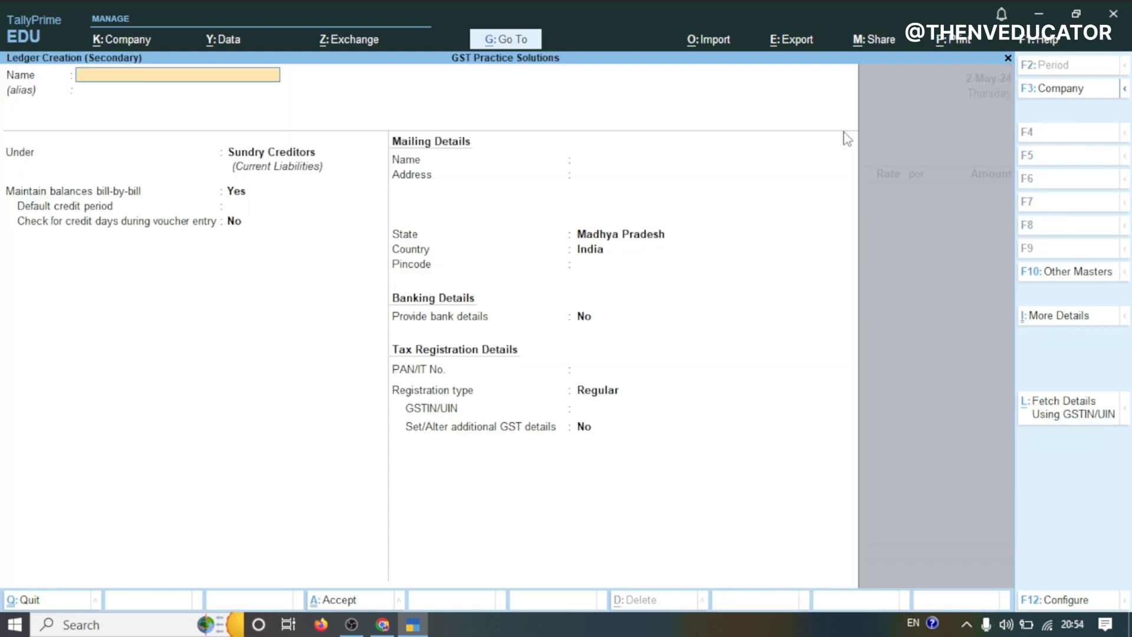
type("PURCHASE AC")
key("Return")
key("Return")
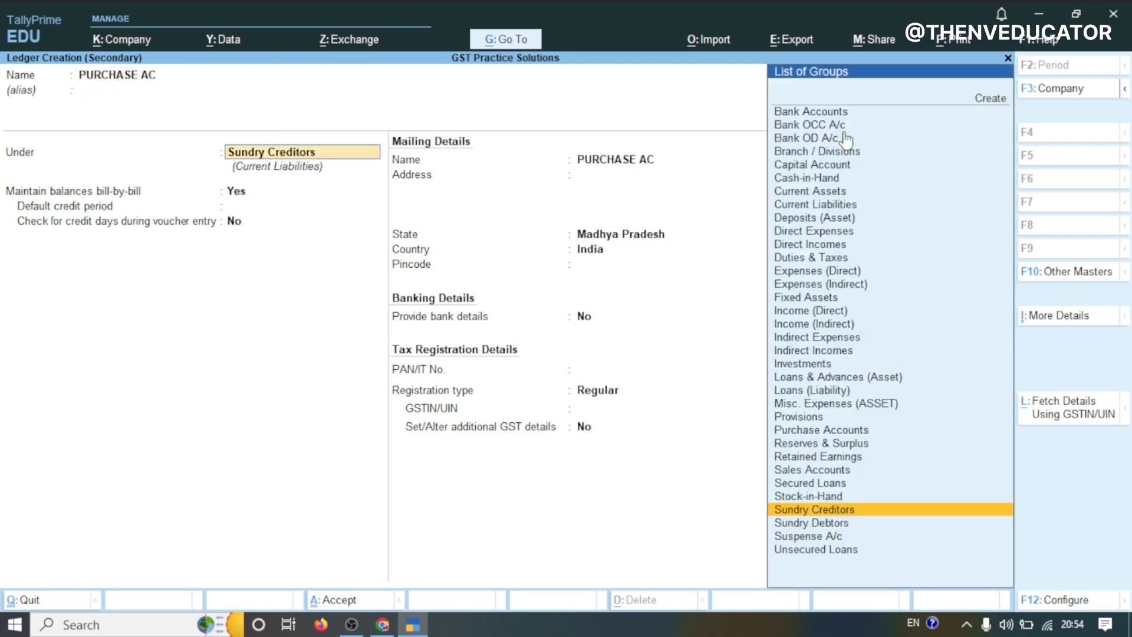
type("PUR")
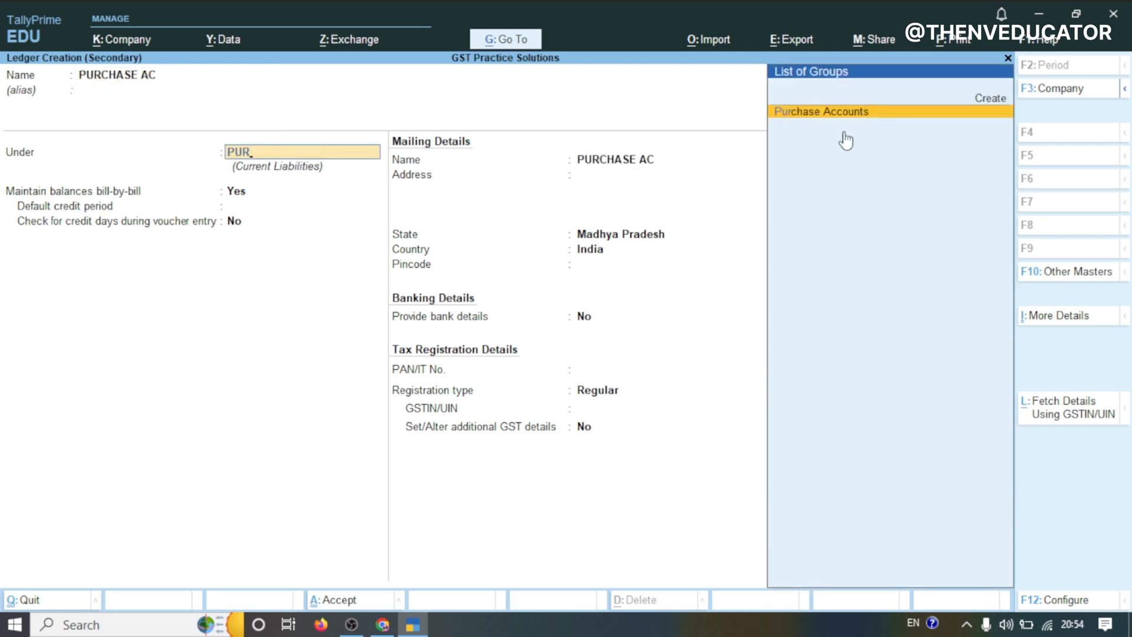
key("Return")
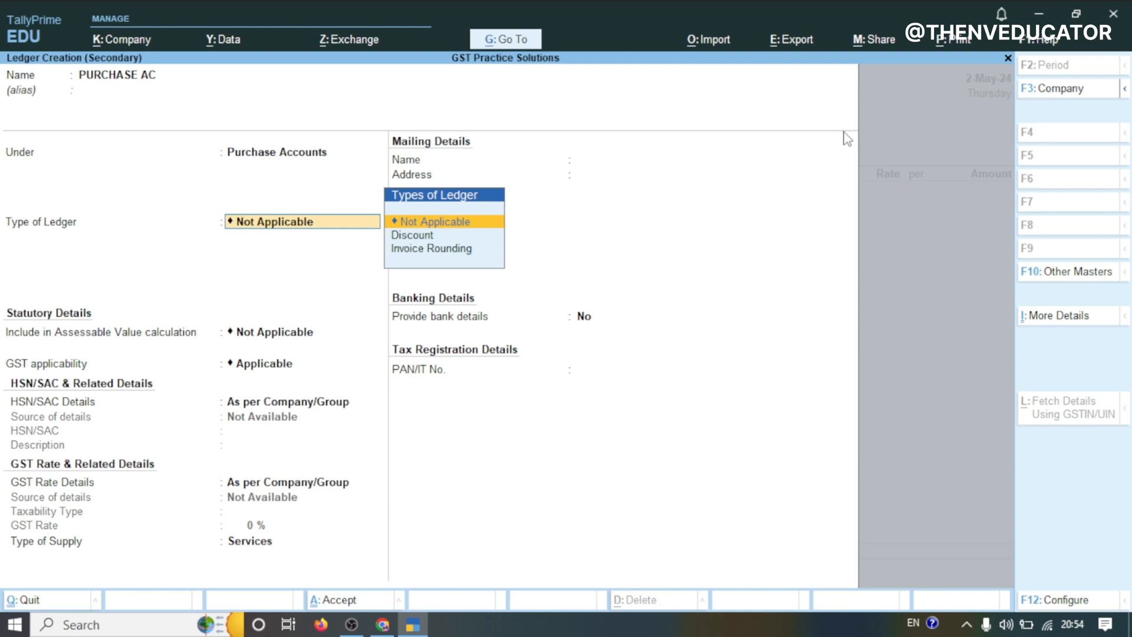
Keep the ledger's GST defaults, set its type of supply to Goods, and save it as the purchase ledger
key("Return")
key("Return")
key("Return")
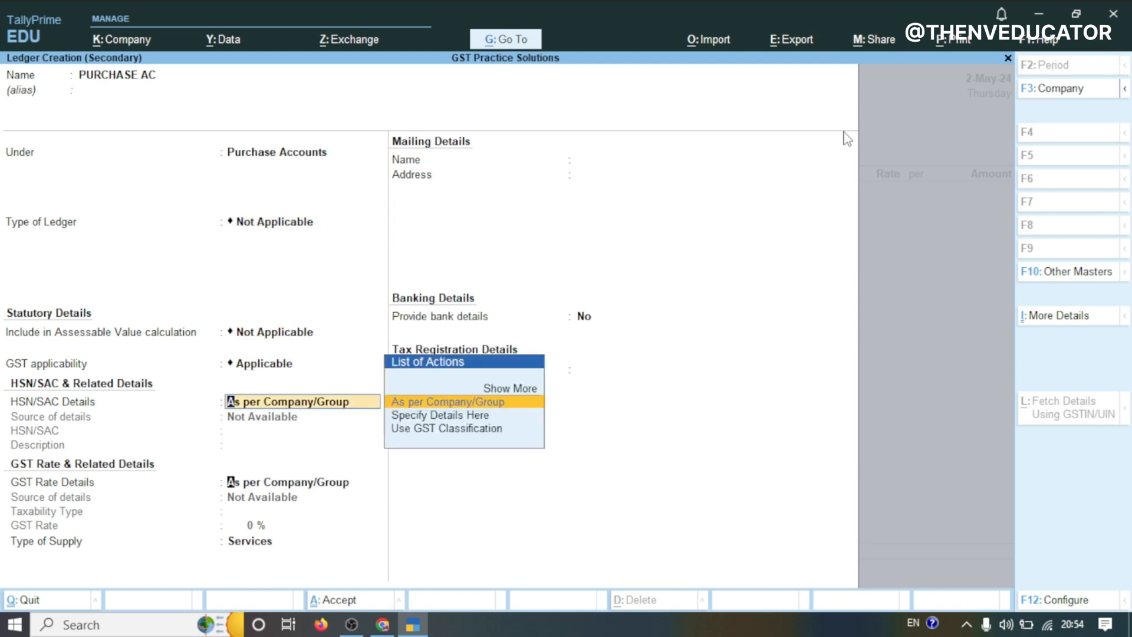
key("Return")
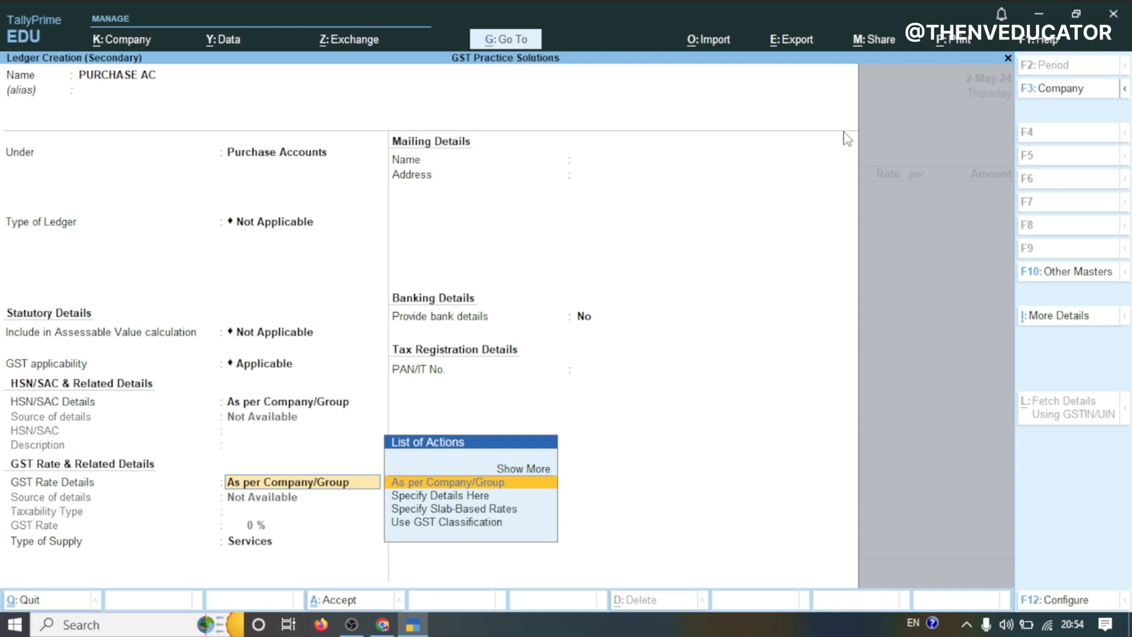
key("Return")
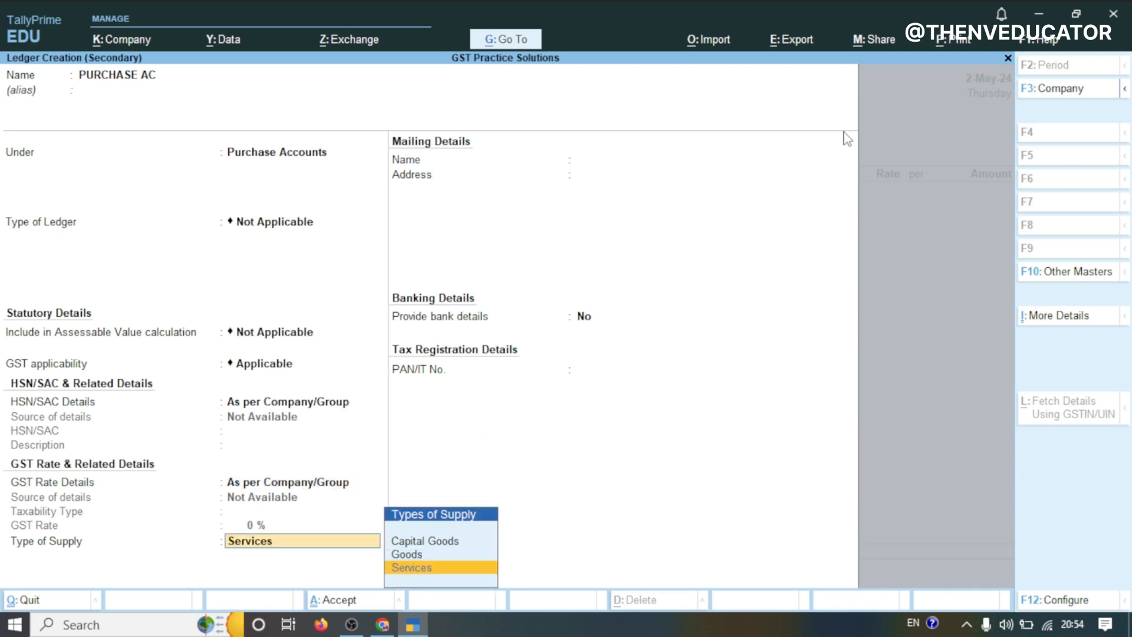
key("Up")
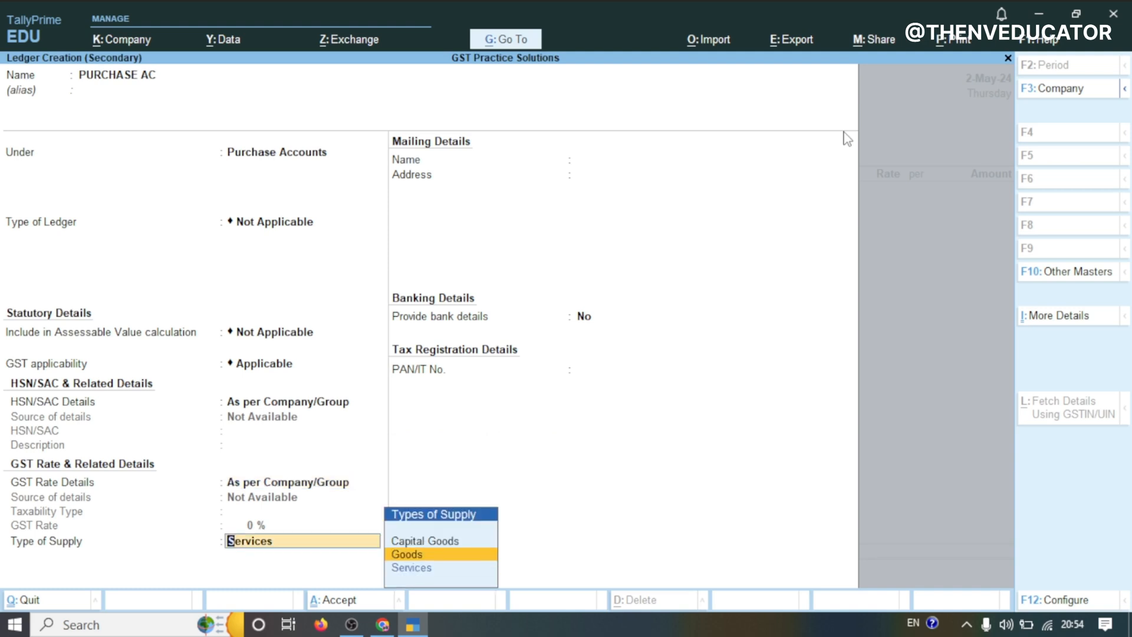
key("Return")
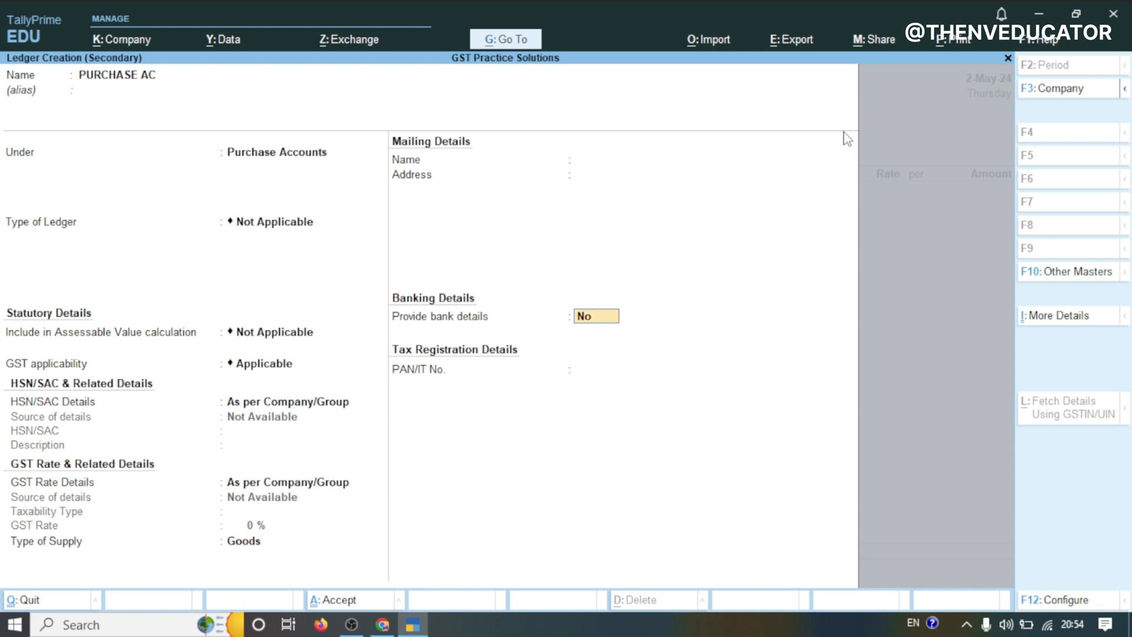
key("Return")
key("Return")
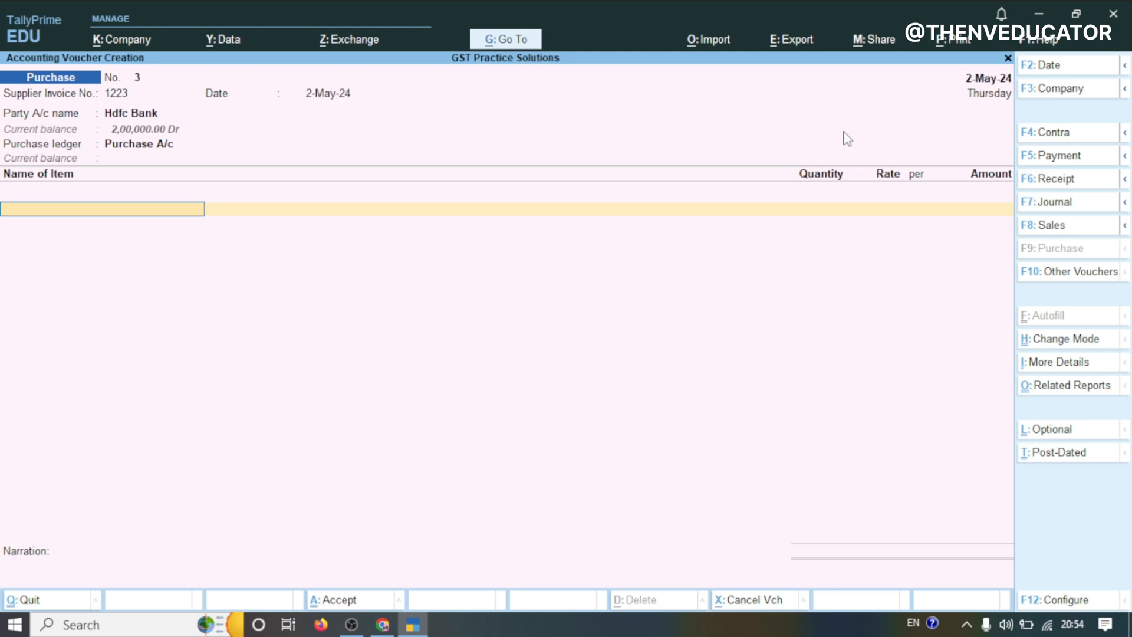
Copy the first item name from the practice sheet and create a stock item named MUNJAPARA ELECTRONICS 7 W Round B22
left_click(384, 626)
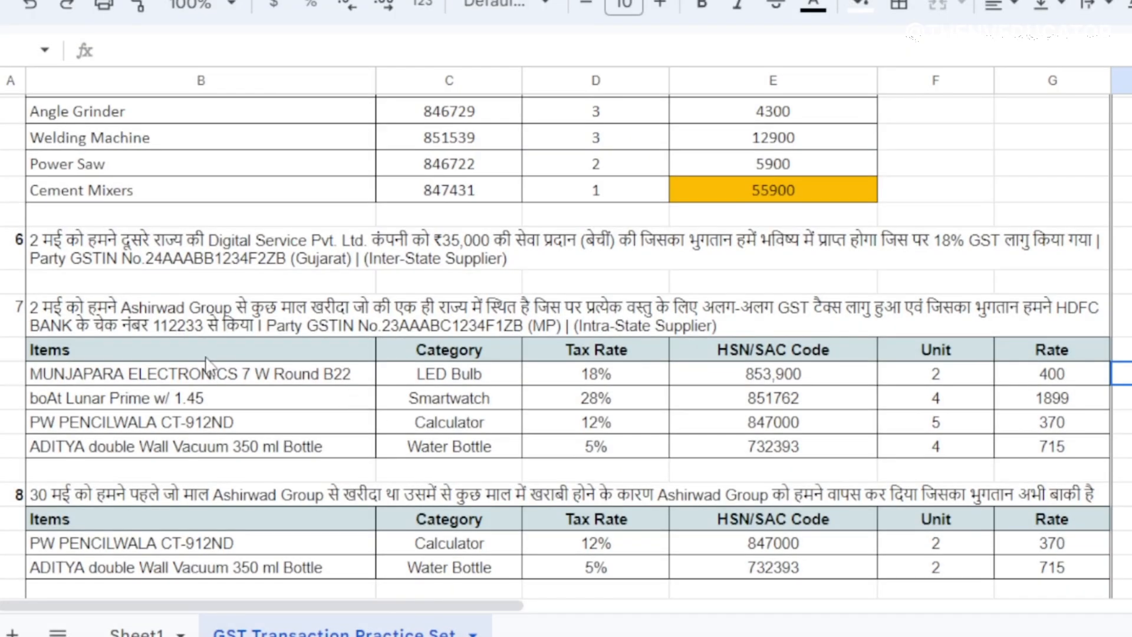
triple_click(228, 364)
key("ctrl+c")
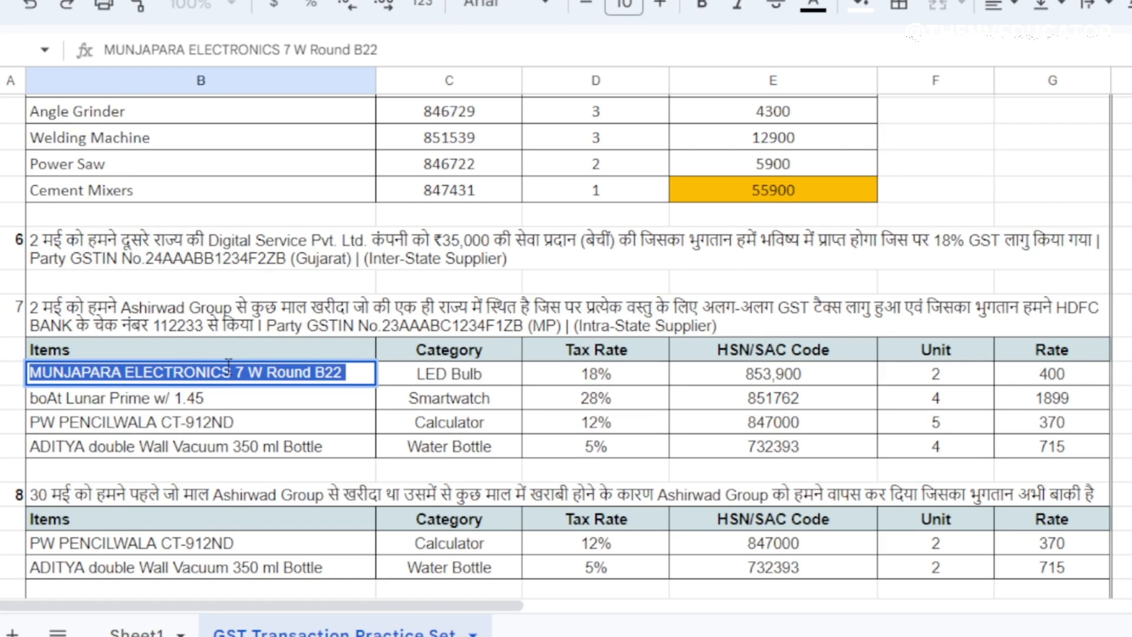
key("alt+Tab")
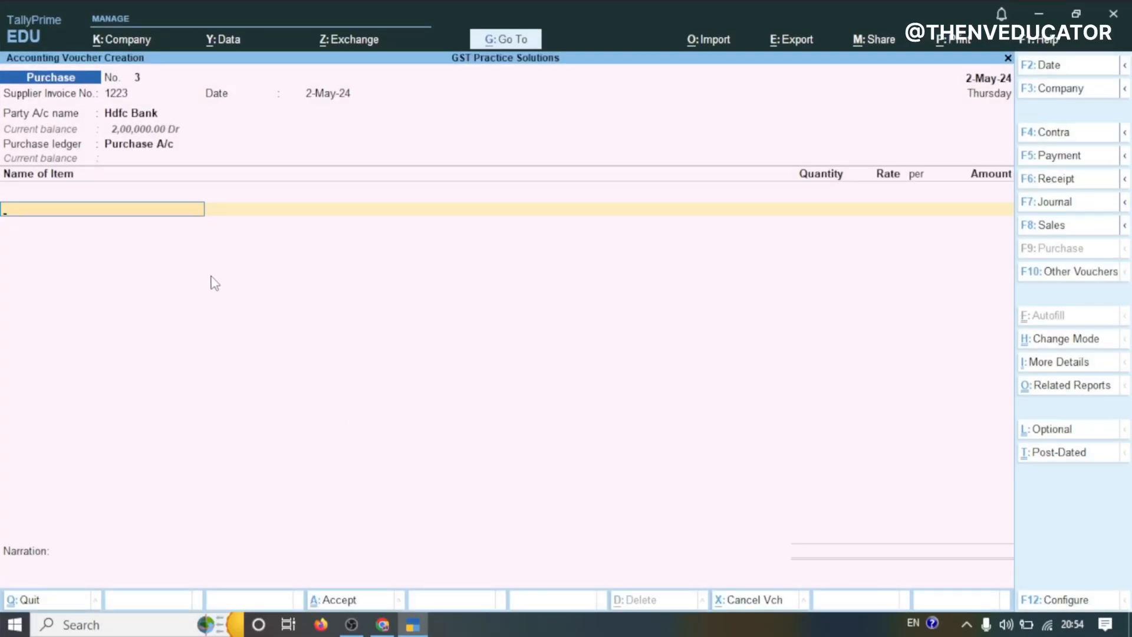
key("alt+c")
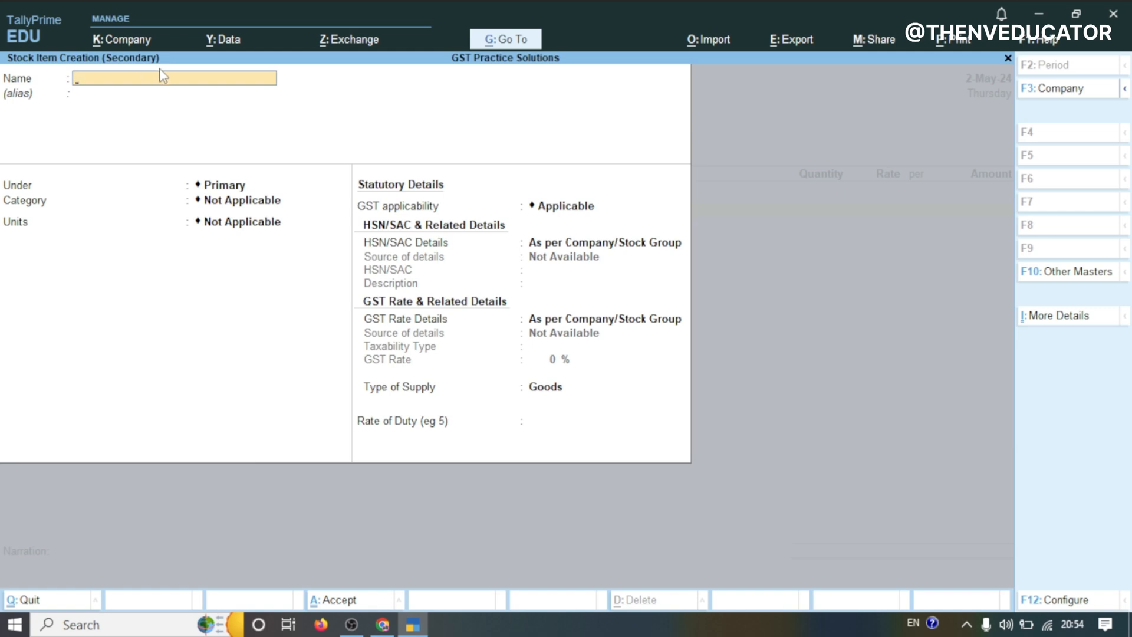
key("ctrl+v")
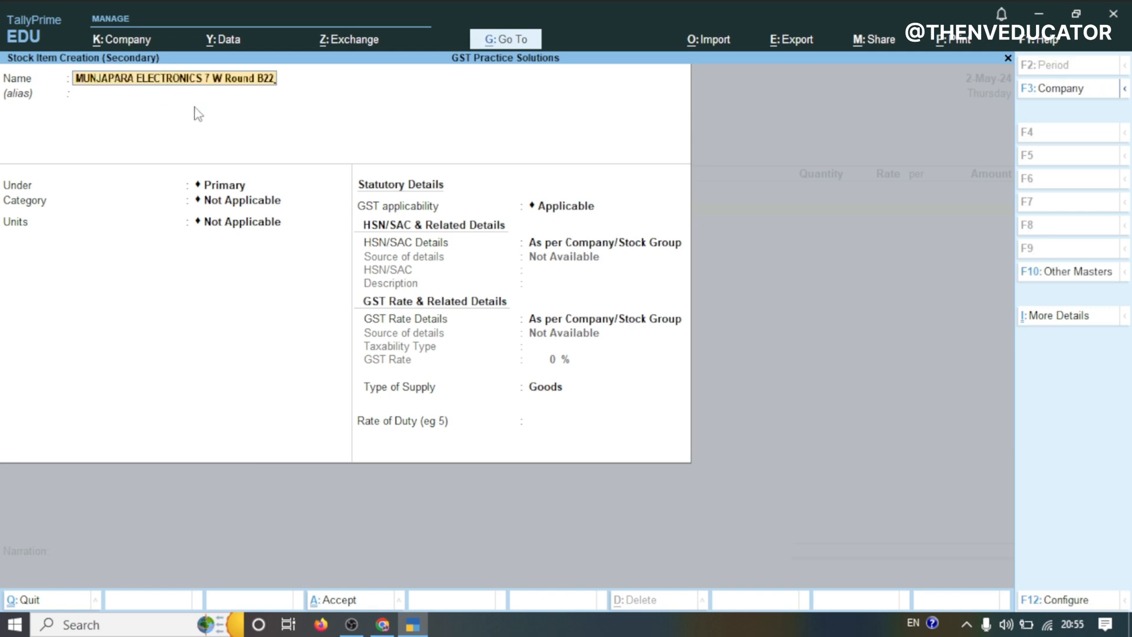
key("Return")
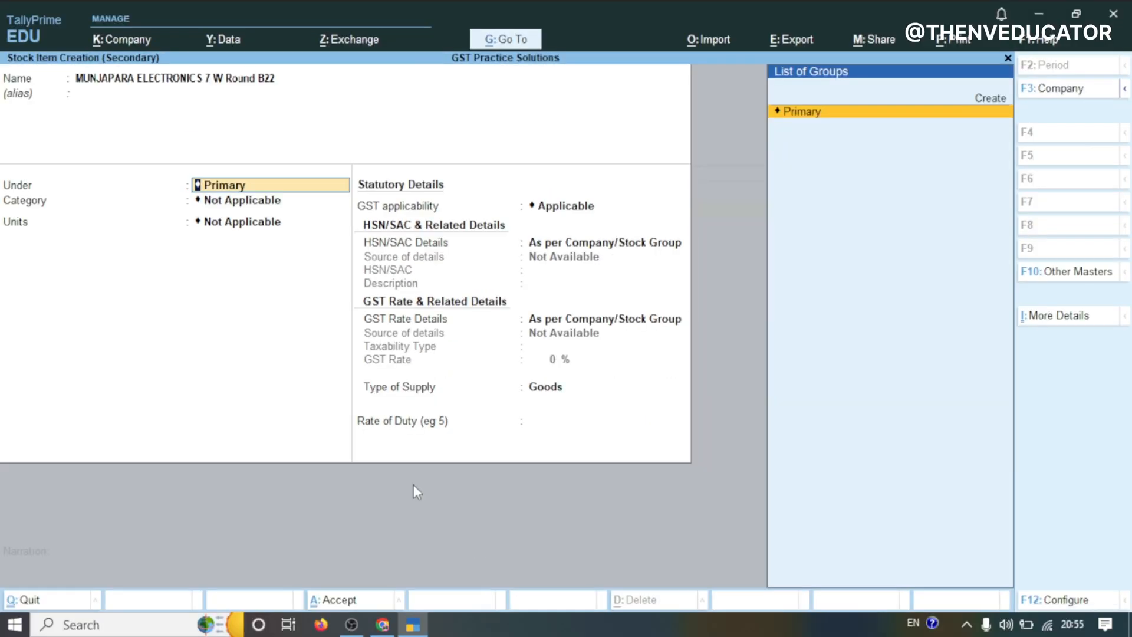
Keep the item under Primary and create a new stock category LED Bulb for it
key("Return")
key("Up")
key("Return")
type("LED Bulb")
key("Return")
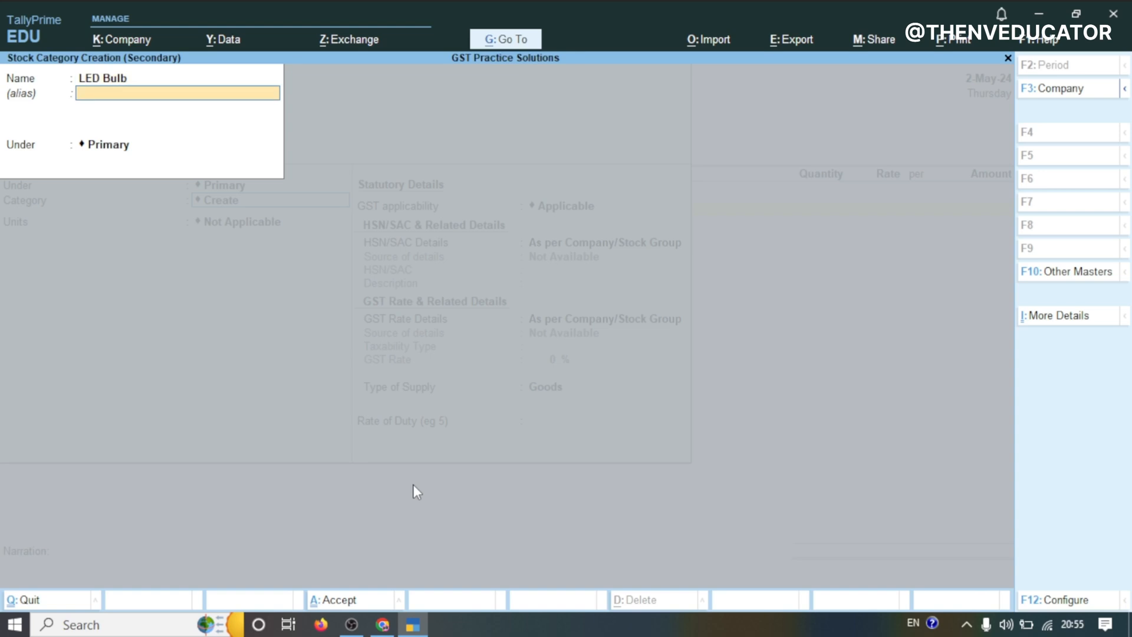
key("Return")
key("Return")
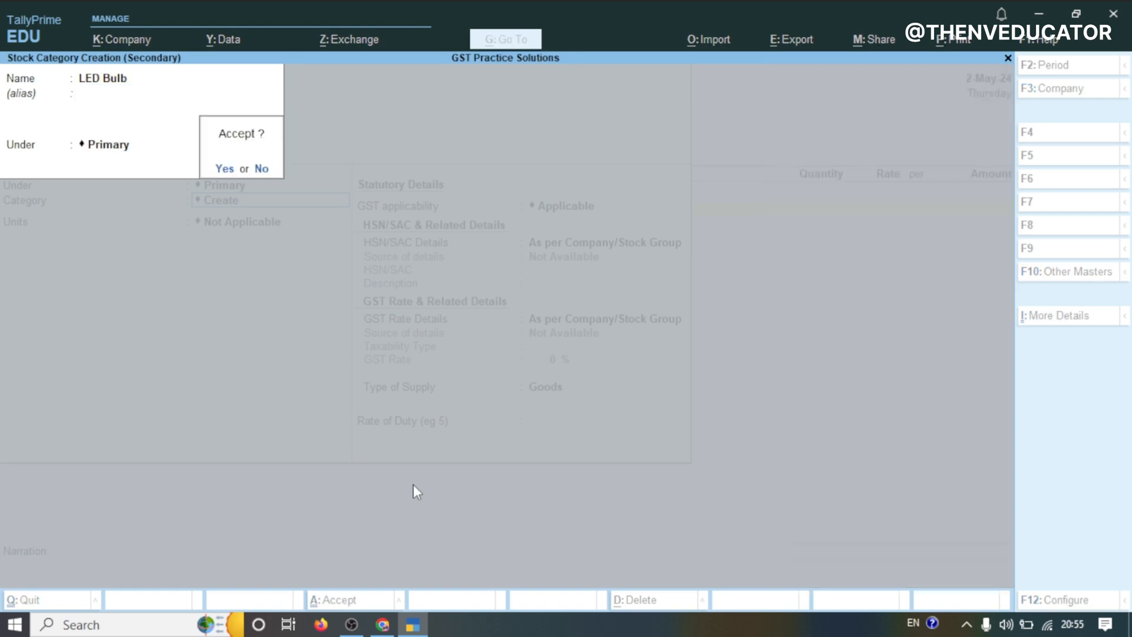
key("Return")
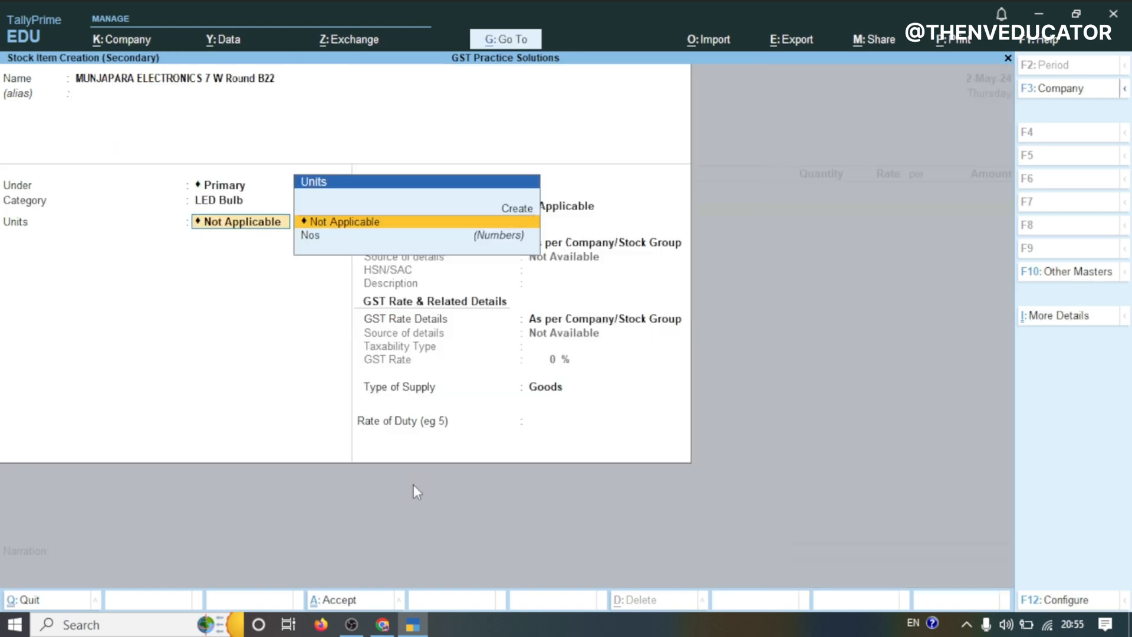
Set the stock item's units to Nos, keeping LED Bulb as category and GST as applicable
left_click(310, 236)
left_click(310, 237)
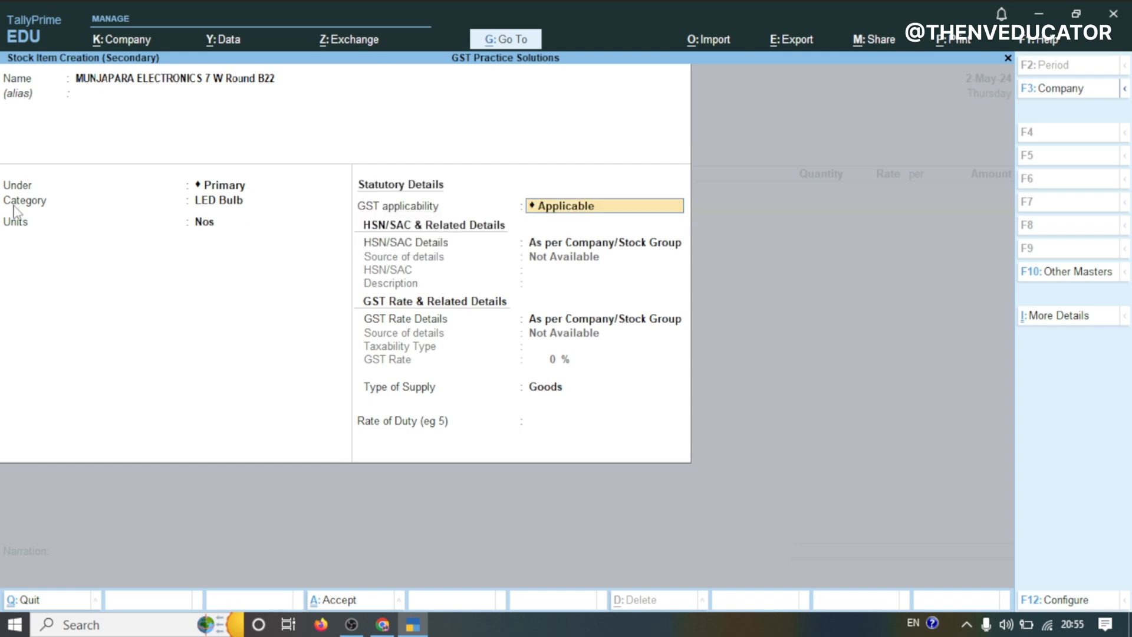
left_click(204, 208)
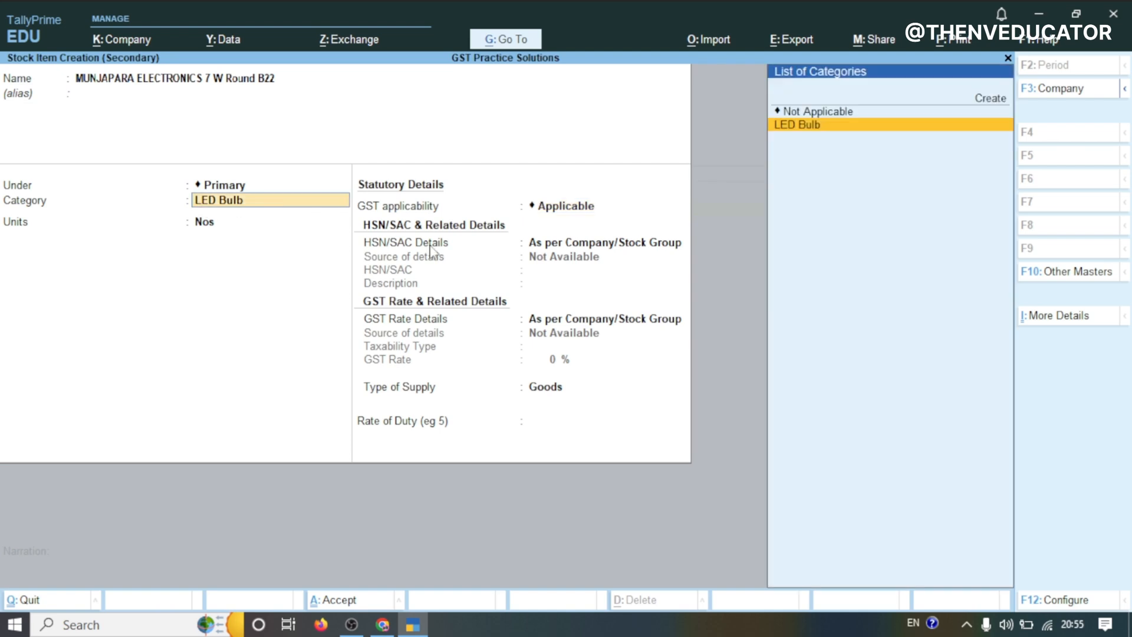
left_click(1052, 601)
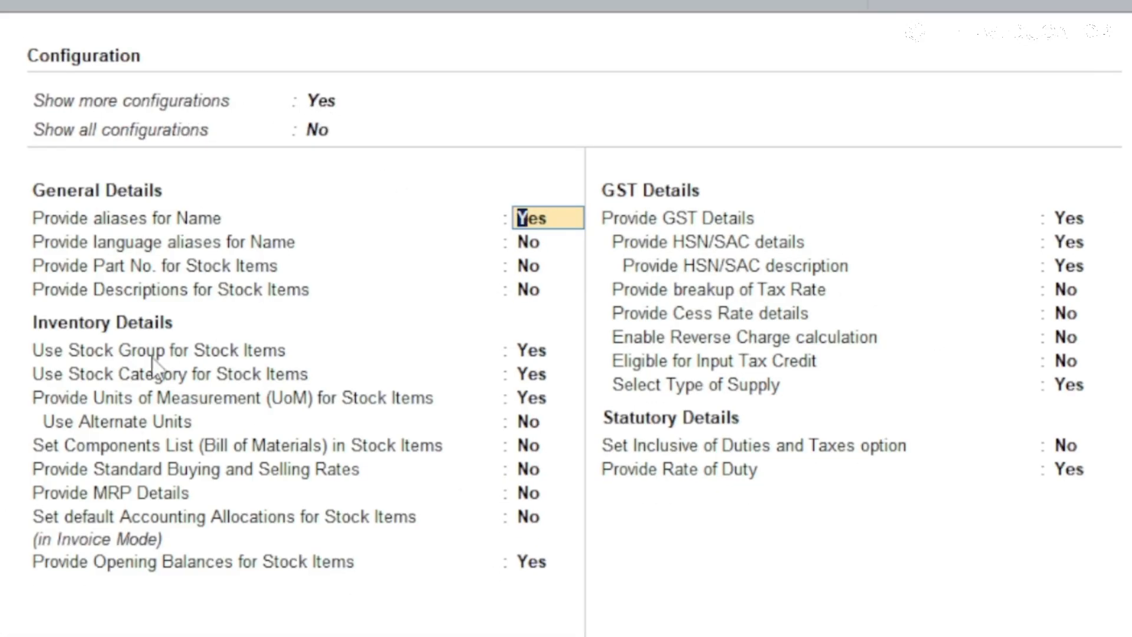
left_click(531, 377)
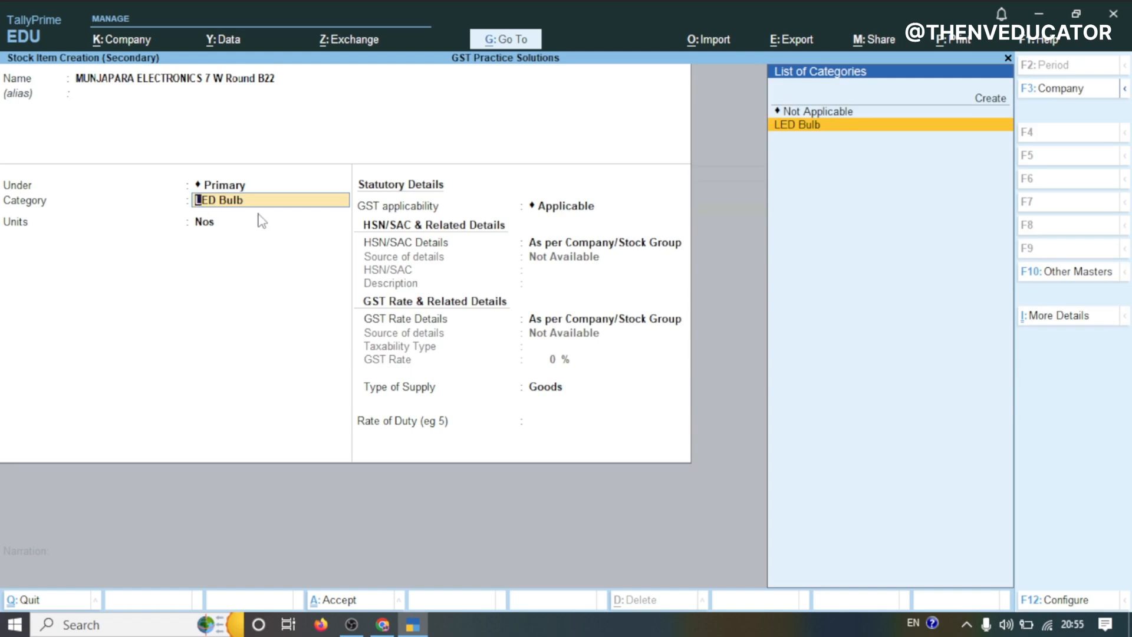
key("Return")
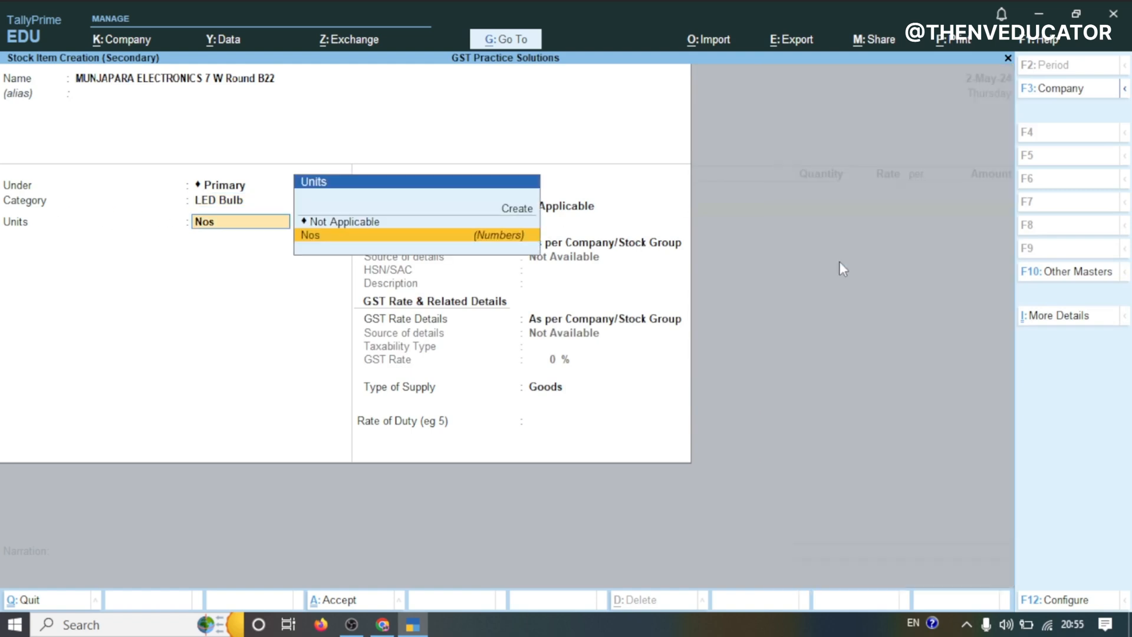
key("Return")
key("Return")
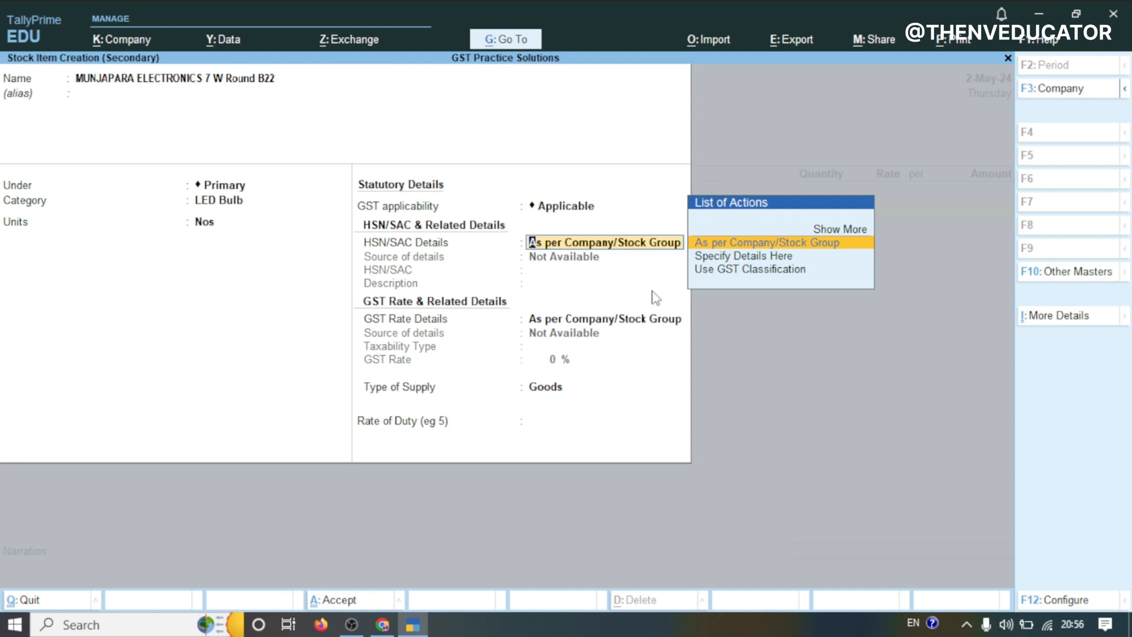
Specify the item's HSN/SAC details here with code 853900
key("Down")
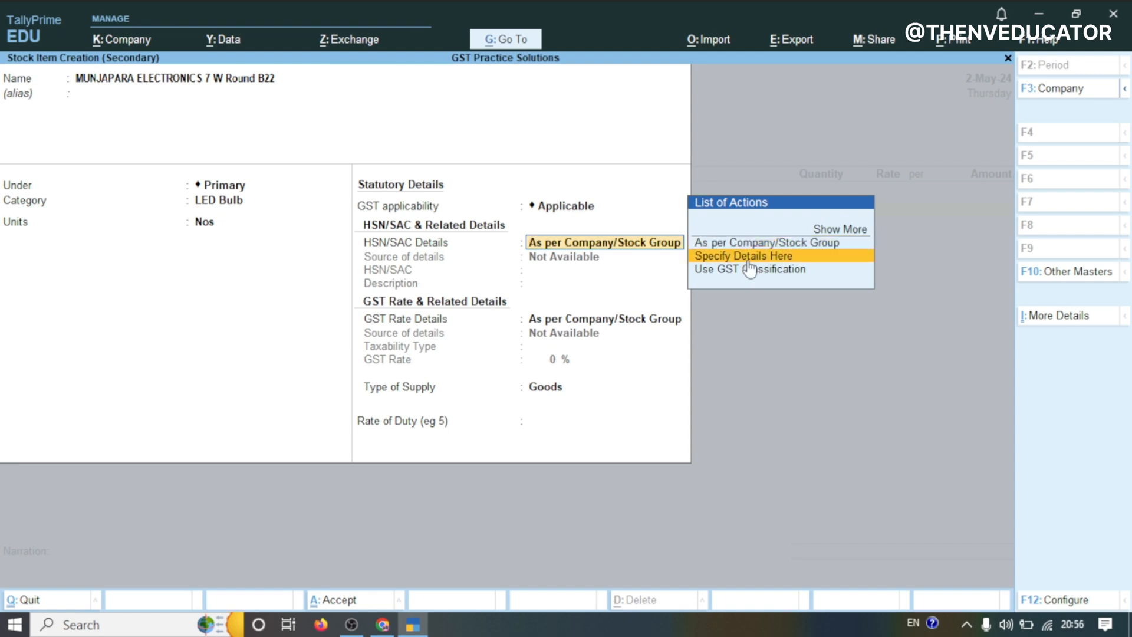
key("Return")
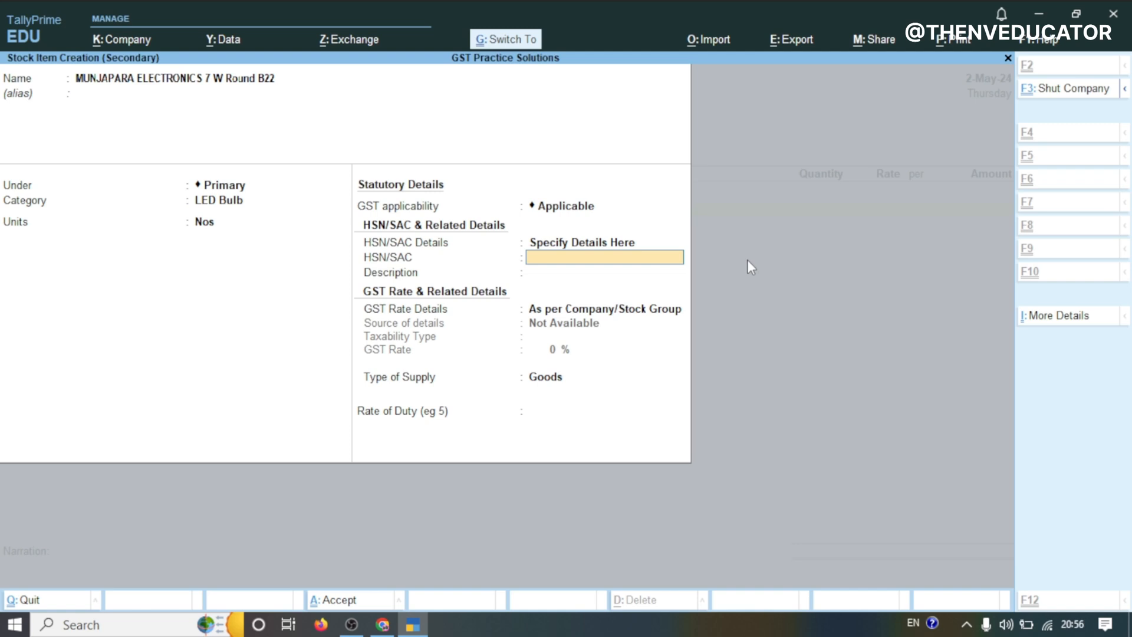
type("853900")
key("Return")
key("Return")
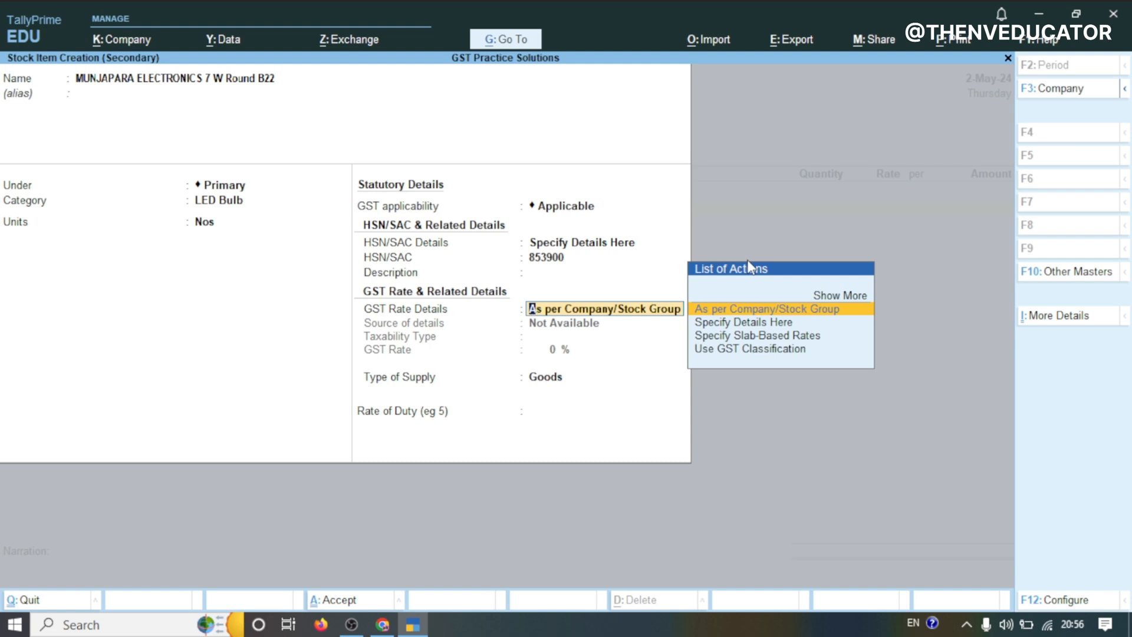
Specify the item's GST rate details as Taxable at 18% and save the stock item
left_click(749, 324)
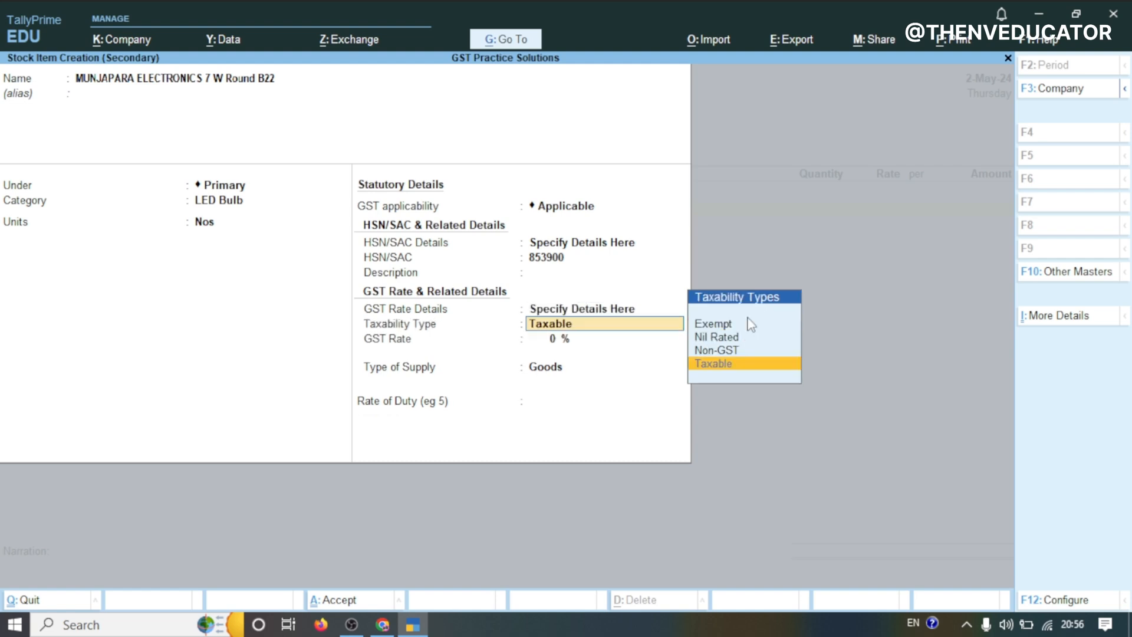
key("Return")
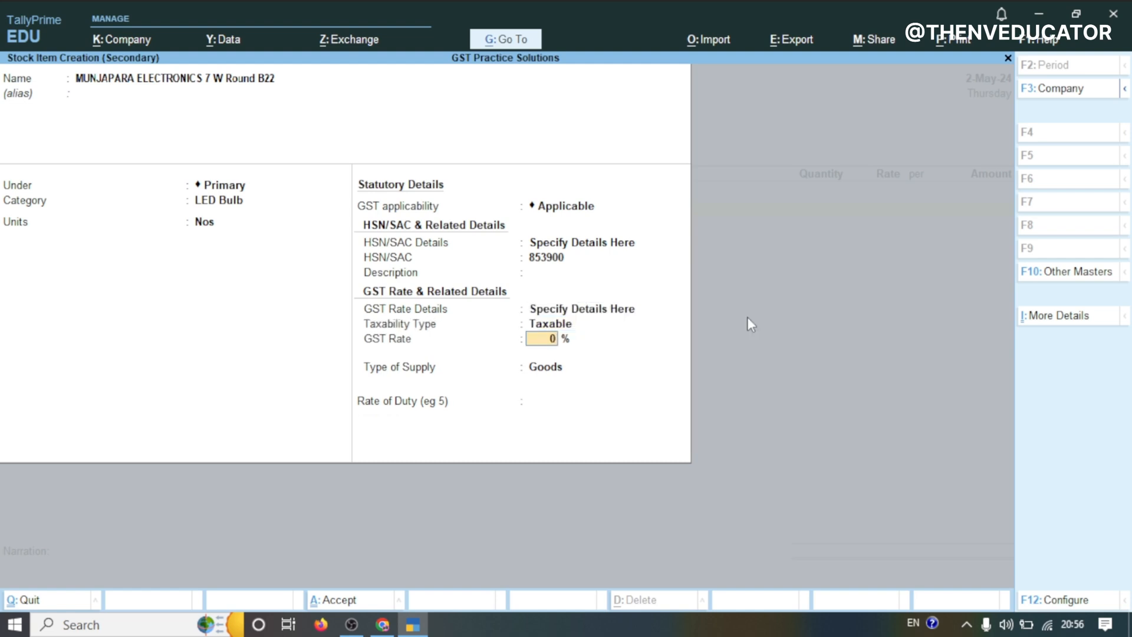
mouse_move(382, 624)
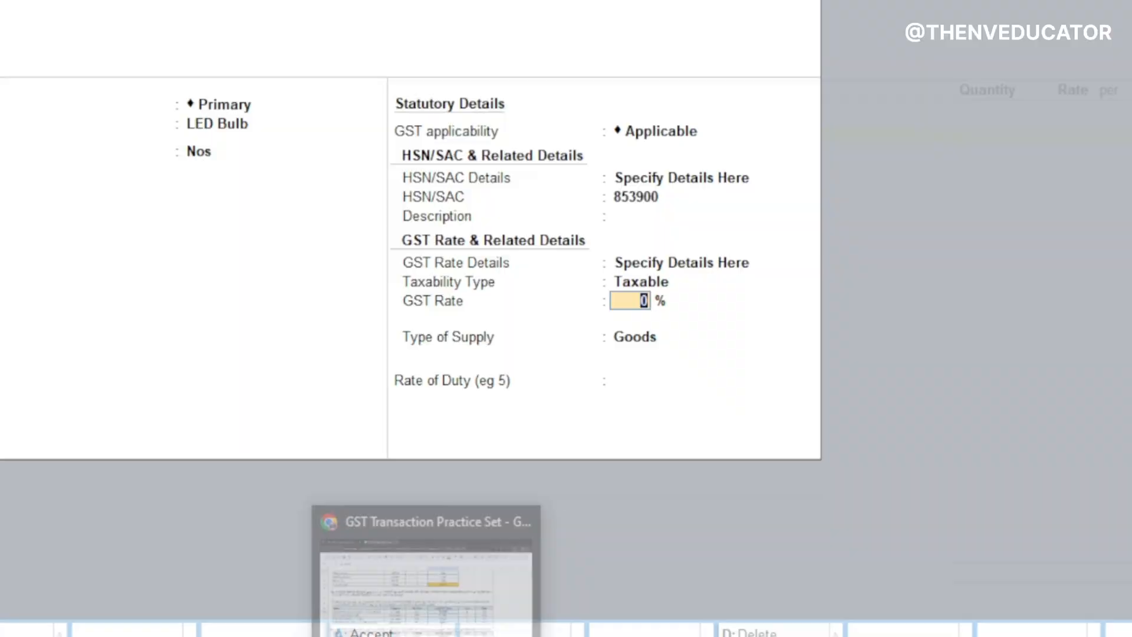
left_click(426, 566)
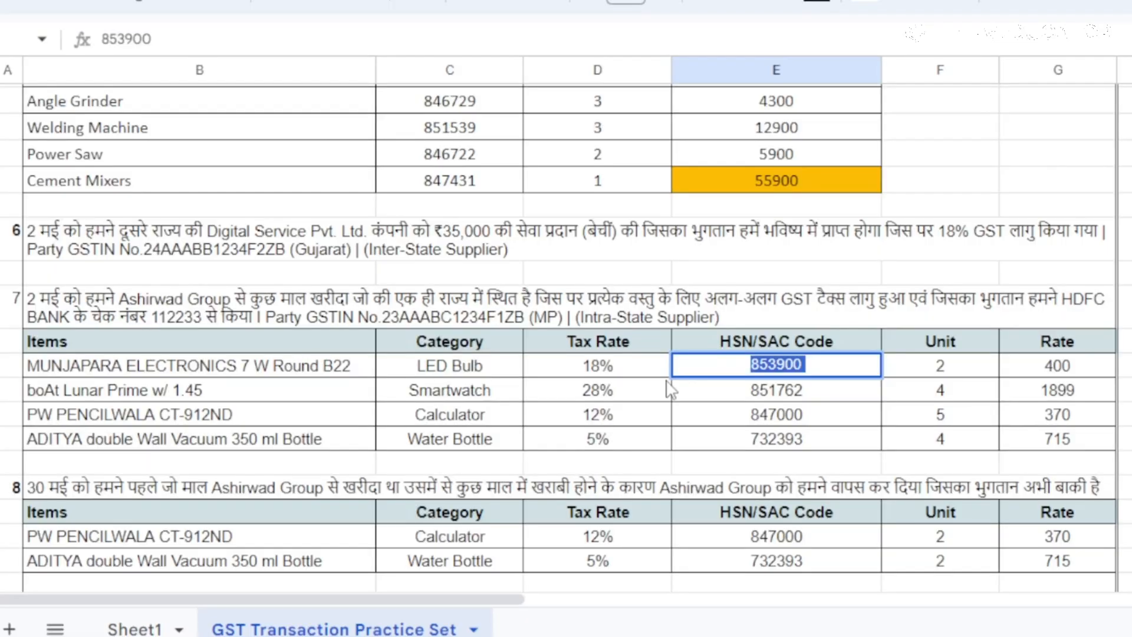
left_click(607, 369)
left_click(420, 616)
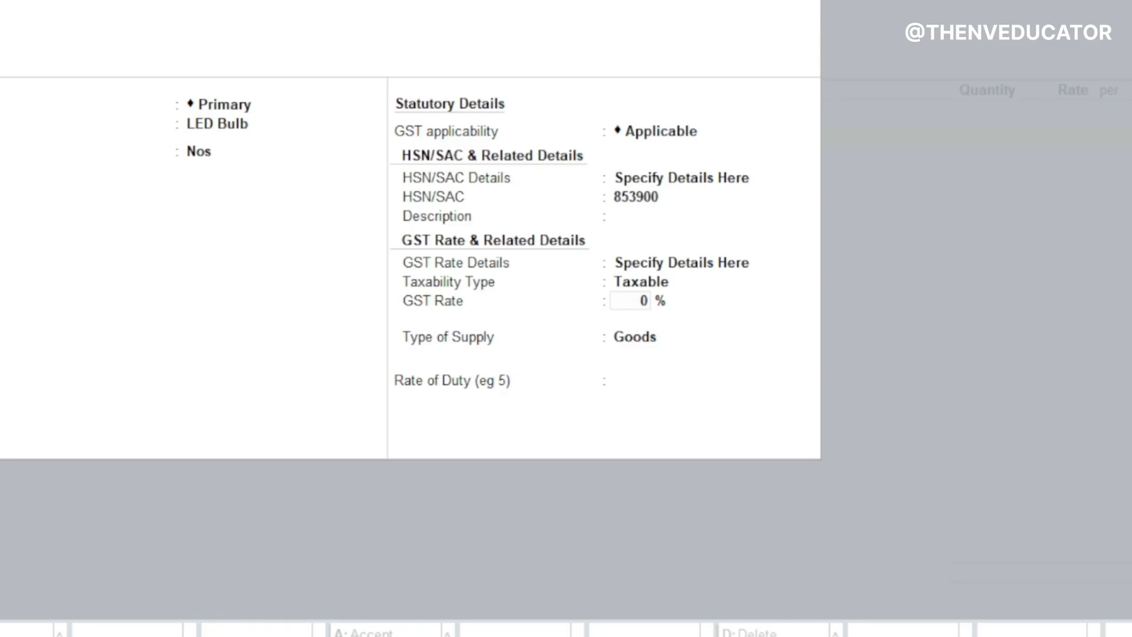
type("1")
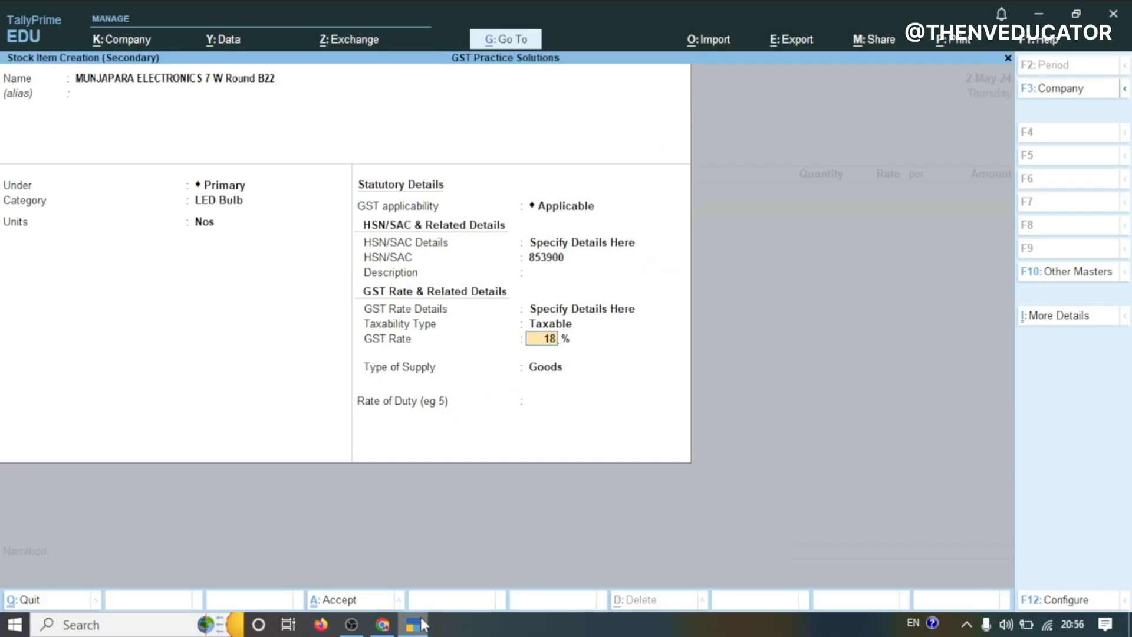
key("Return")
key("Return")
key("Return")
key("Return")
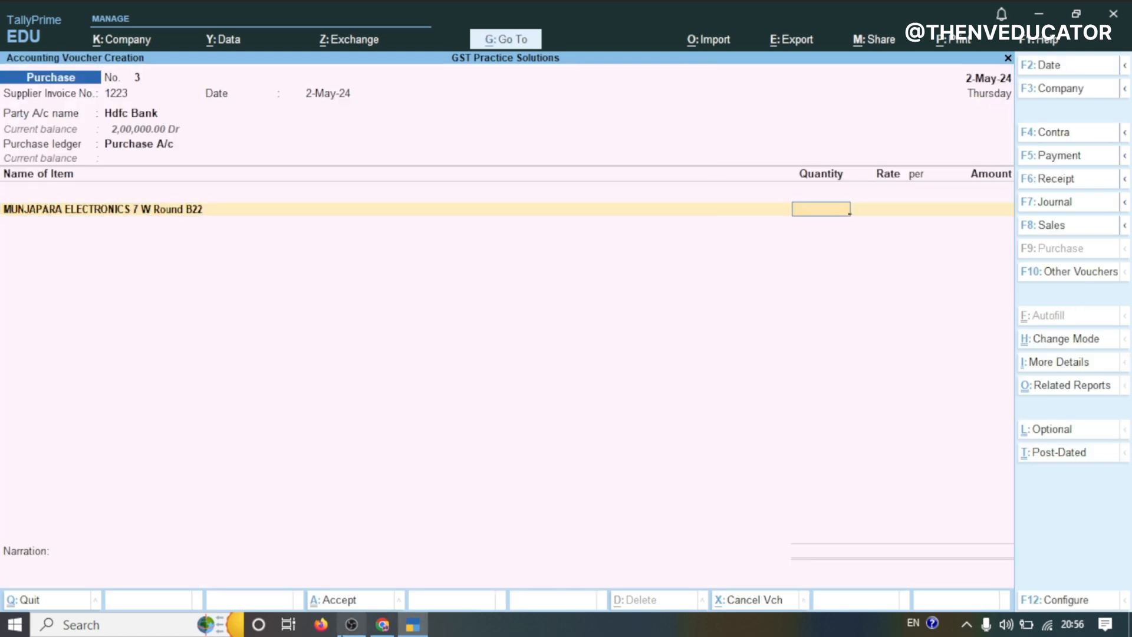
Enter 2 Nos at a rate of 400 for the LED bulb item in the purchase voucher
type("2")
key("Return")
type("400")
key("Return")
key("Return")
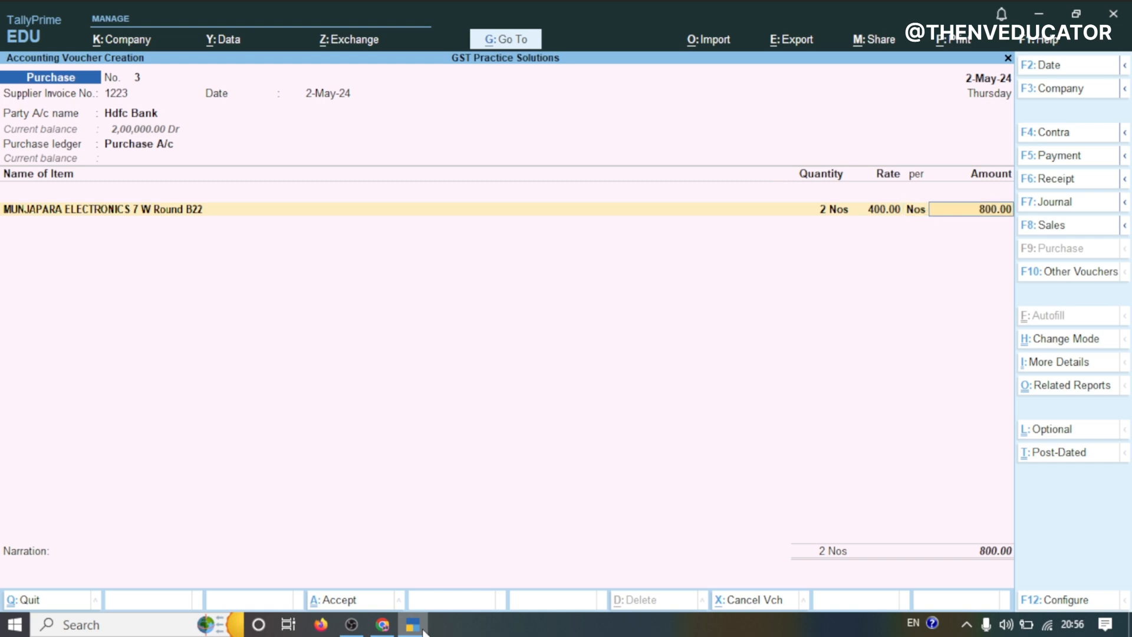
Start a new item line and create a stock item named boAt Lunar Prime w/ 1.45, copied from the practice sheet
key("Return")
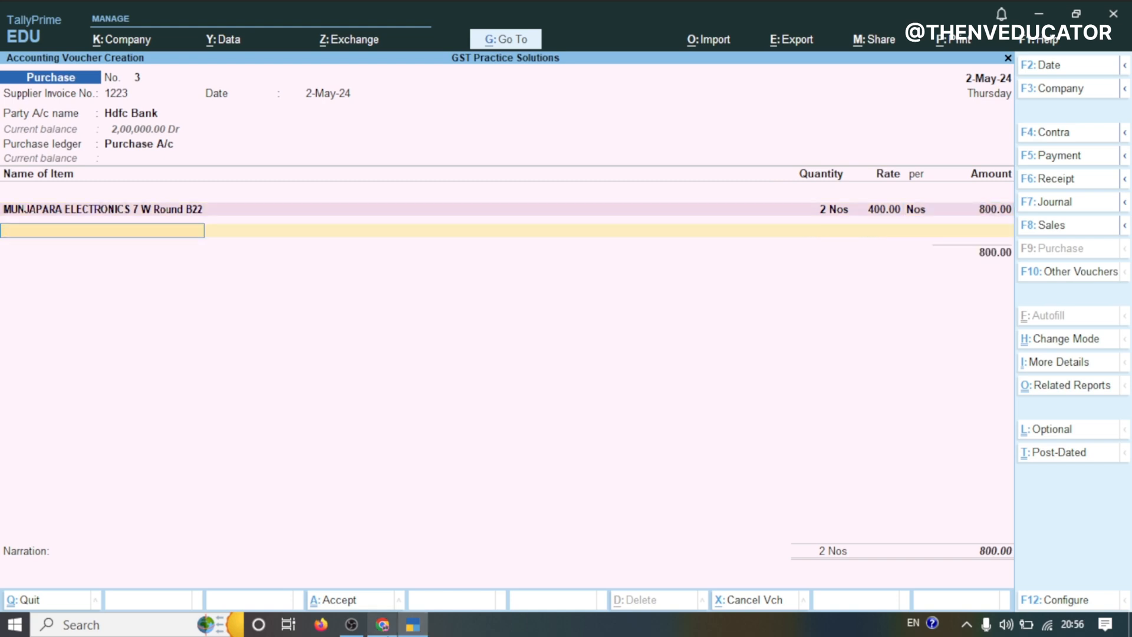
left_click(384, 626)
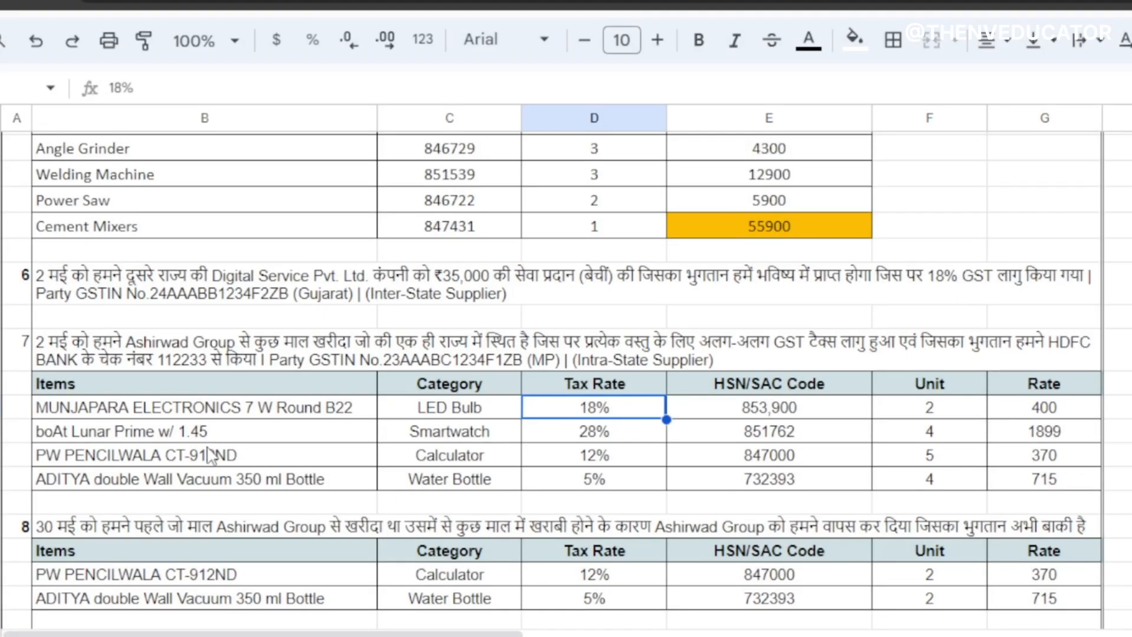
left_click(184, 431)
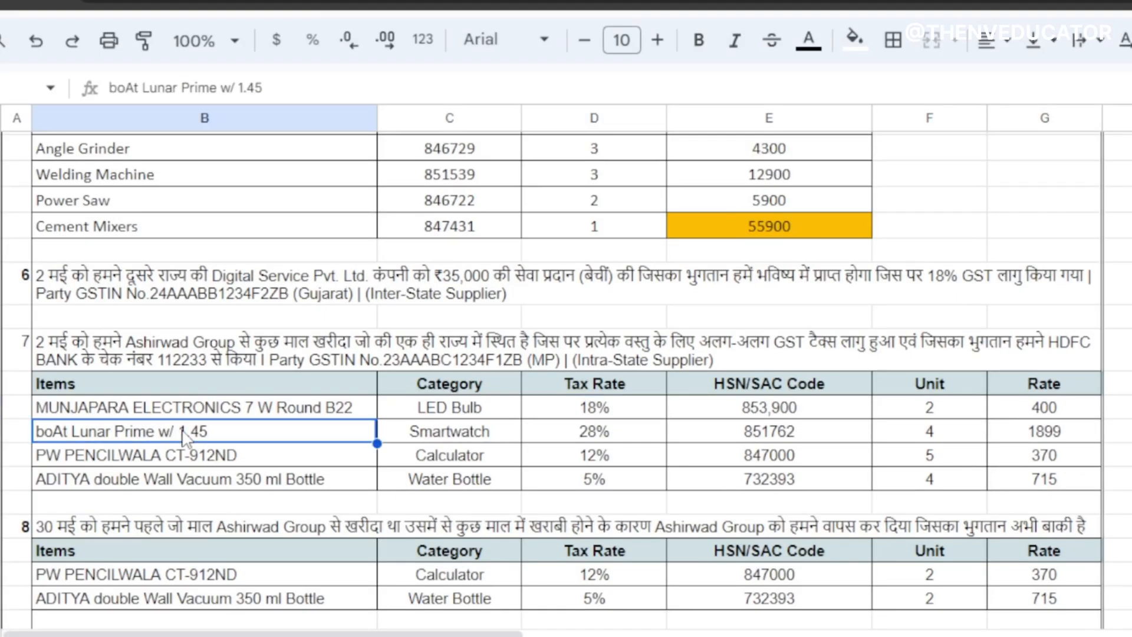
triple_click(184, 431)
key("ctrl+c")
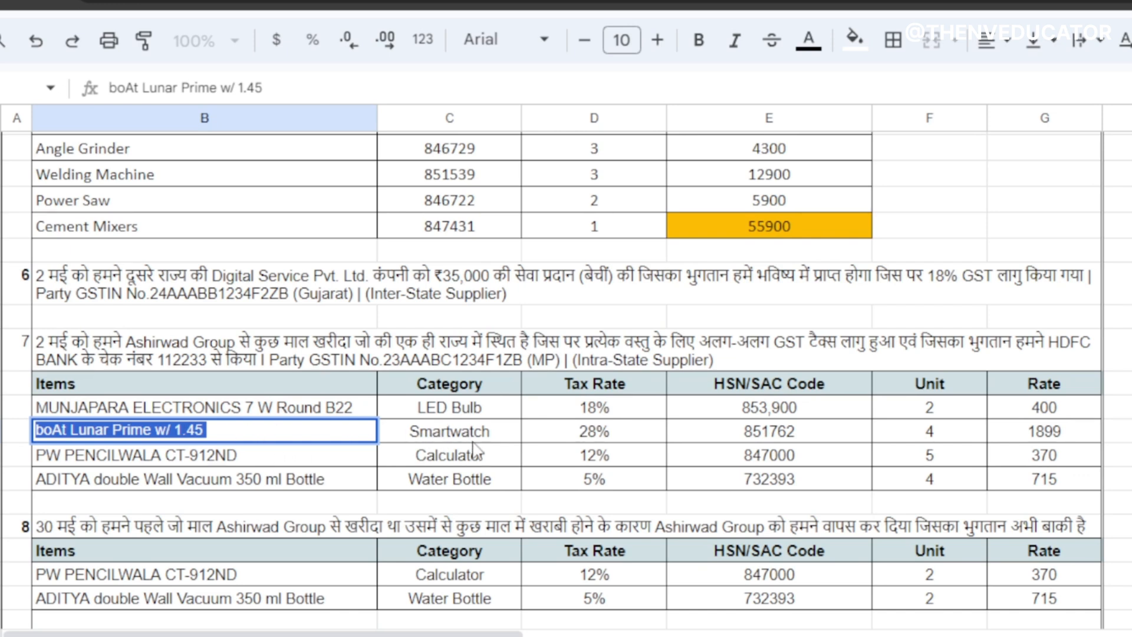
key("alt+Tab")
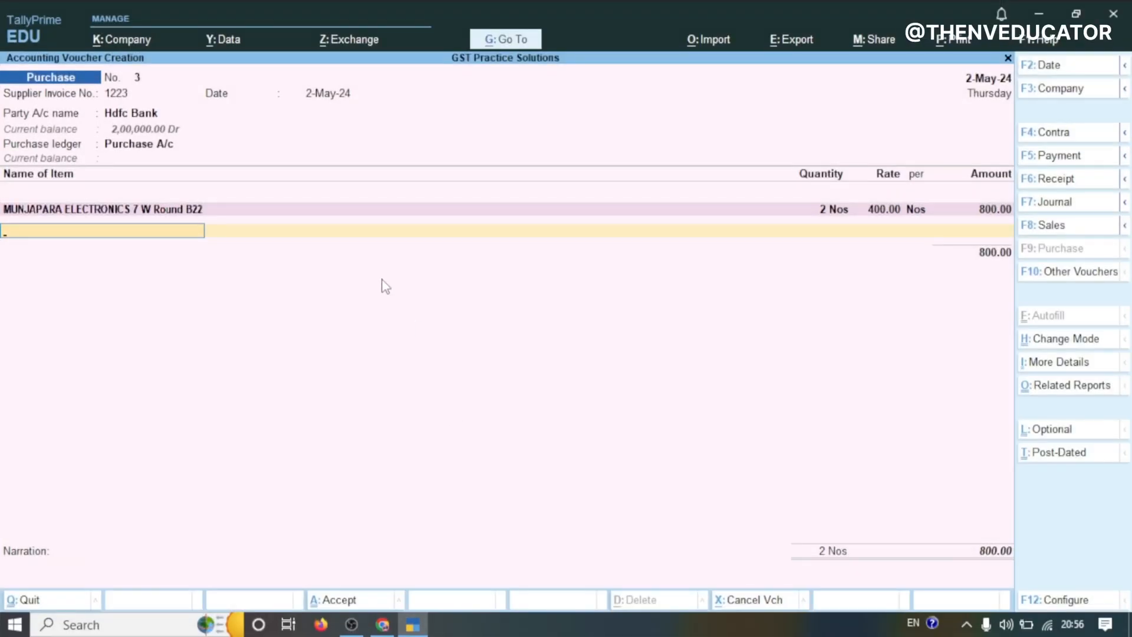
key("alt+c")
key("ctrl+v")
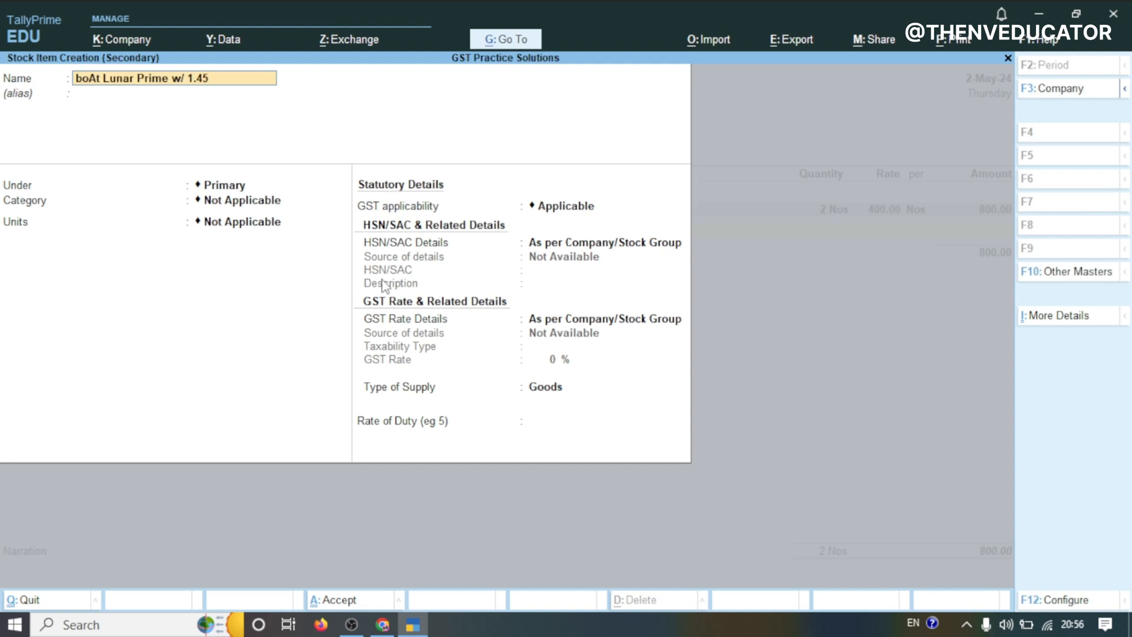
Create a new stock category SMARTWATCH under Primary and assign it to the item
key("Return")
key("Return")
key("Return")
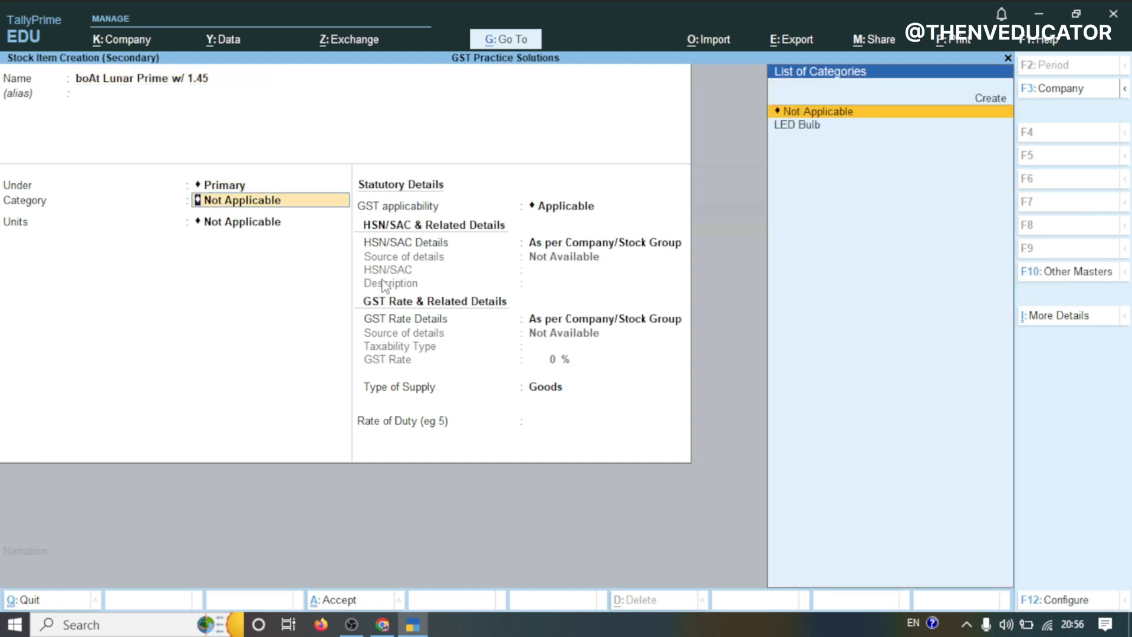
key("alt+c")
type("SMARTWATCH")
key("Return")
key("Return")
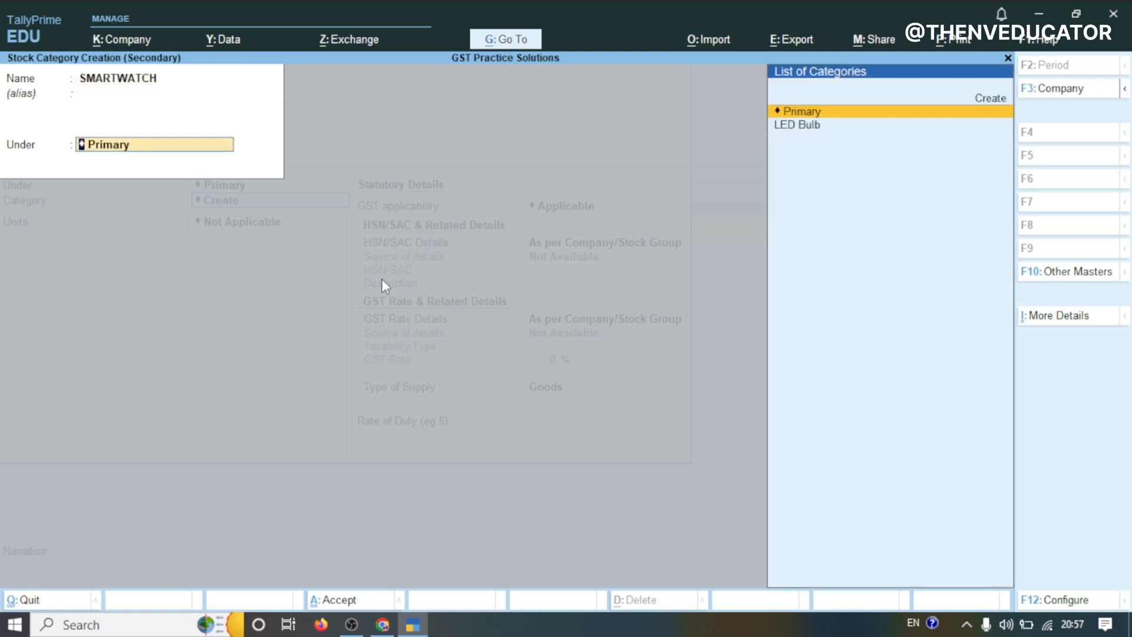
key("Return")
key("Return")
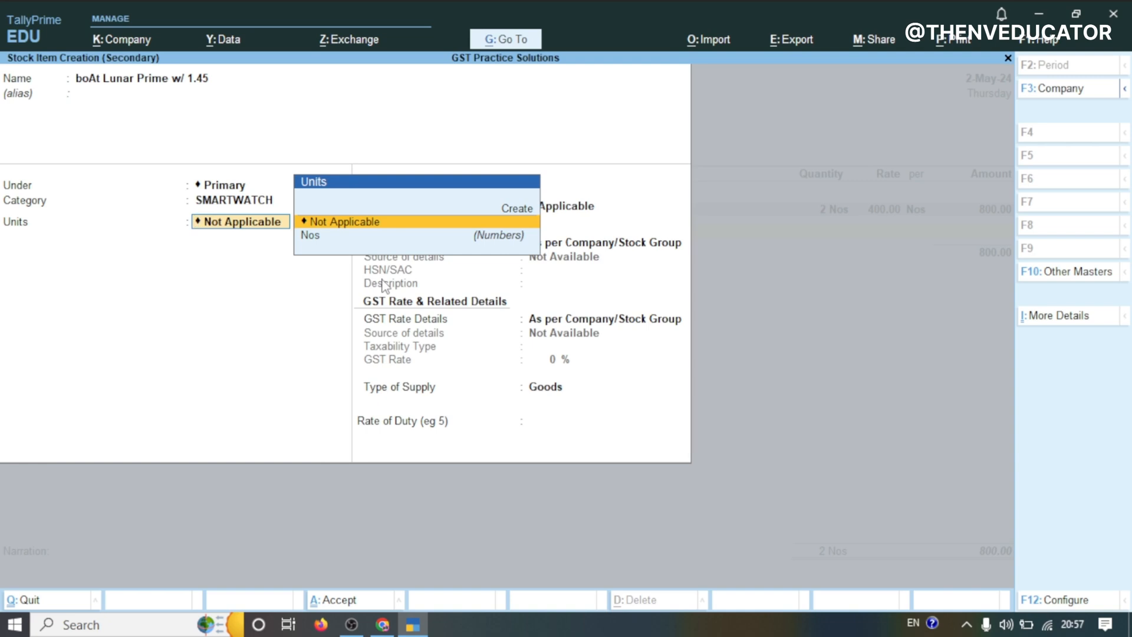
Set the item's units to Nos and specify HSN/SAC details here with code 851762
left_click(340, 236)
key("Return")
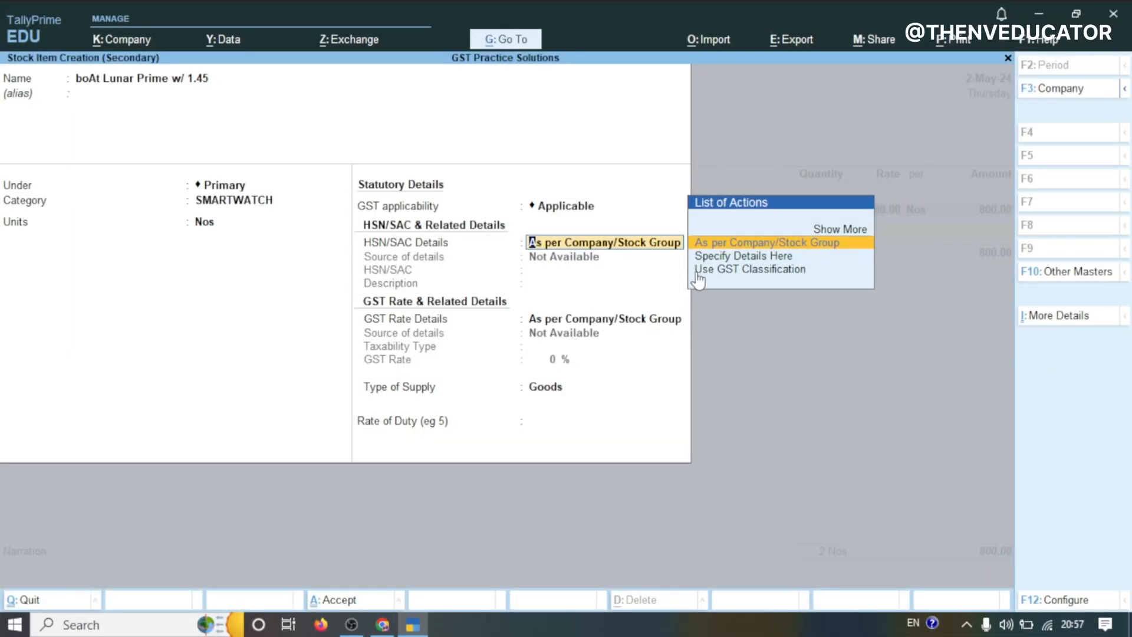
left_click(712, 257)
type("851762")
key("Return")
key("Return")
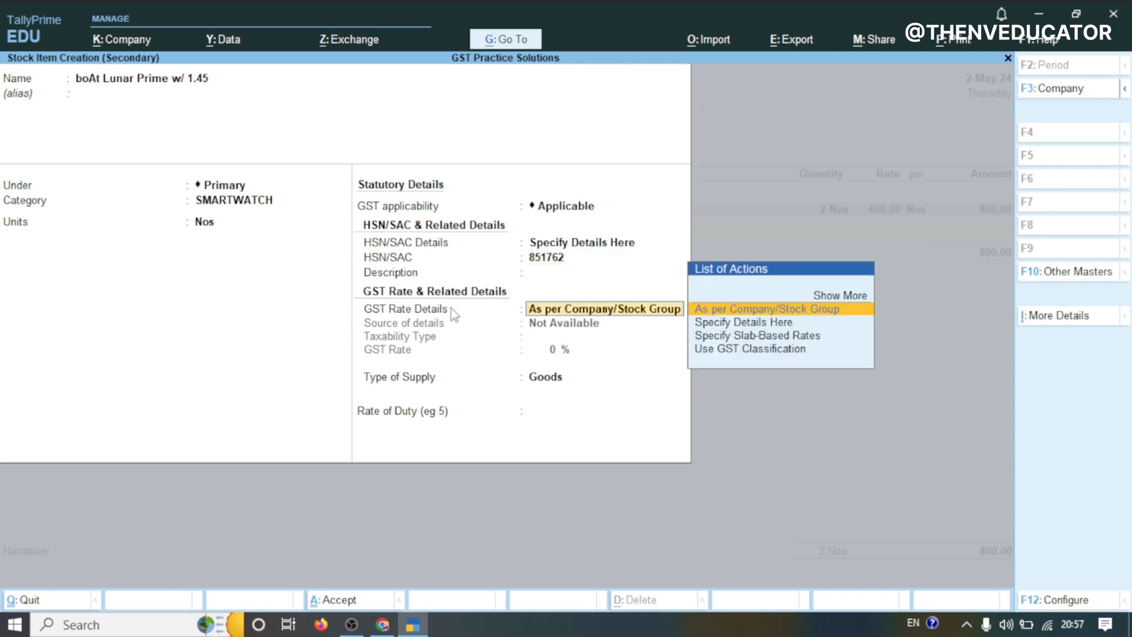
Specify the item's GST rate details as Taxable at 28% and save the stock item
left_click(760, 325)
key("Return")
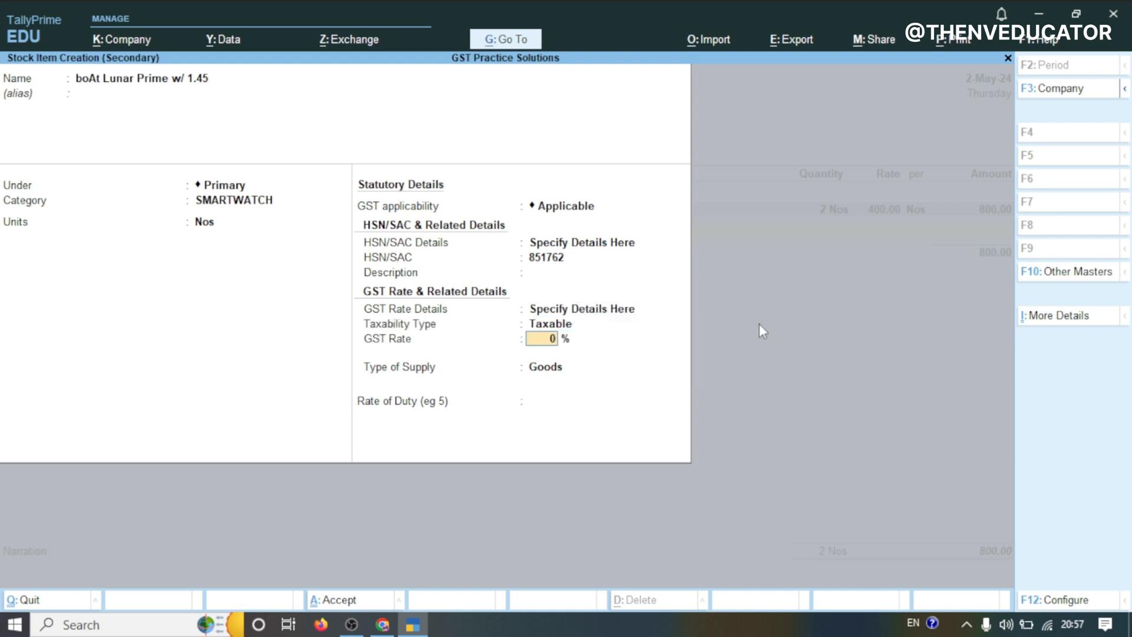
left_click(382, 624)
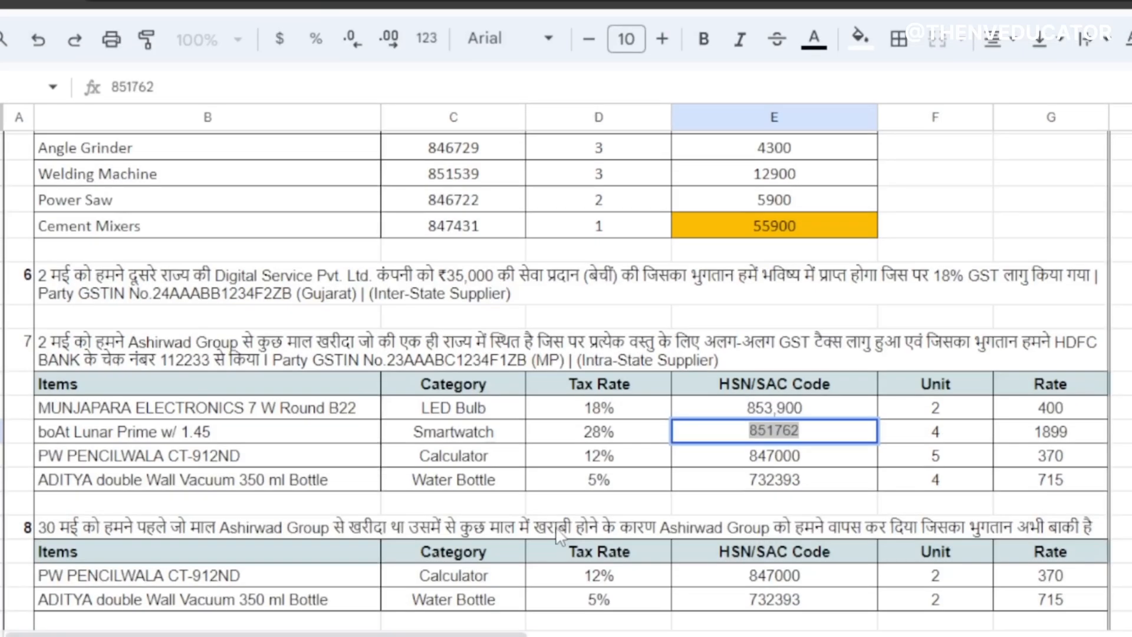
left_click(613, 435)
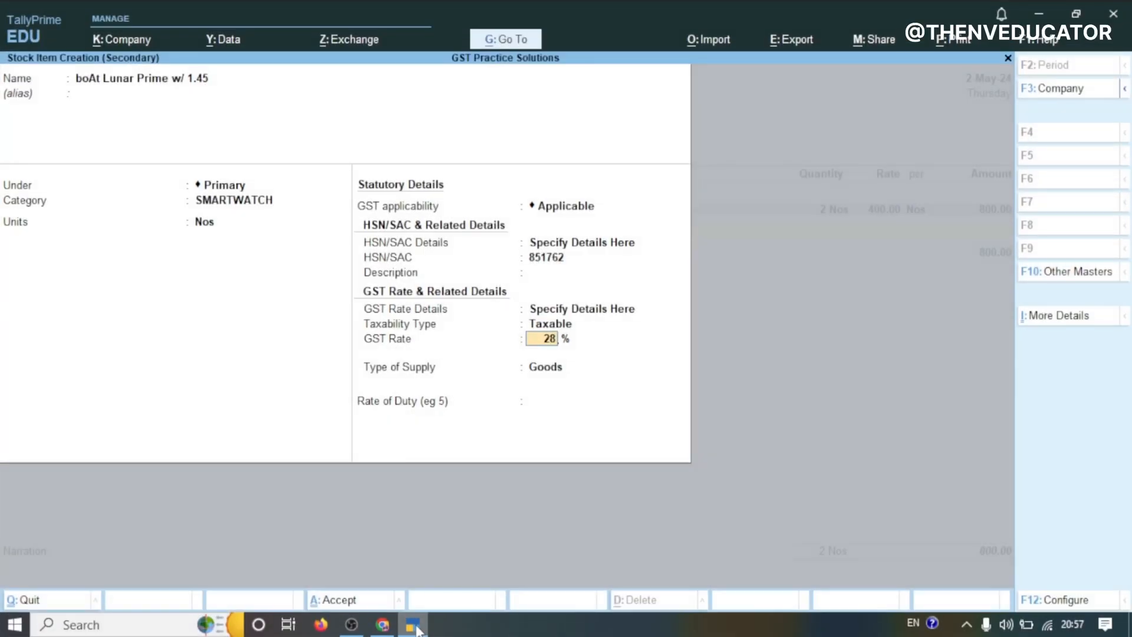
key("Return")
key("Return")
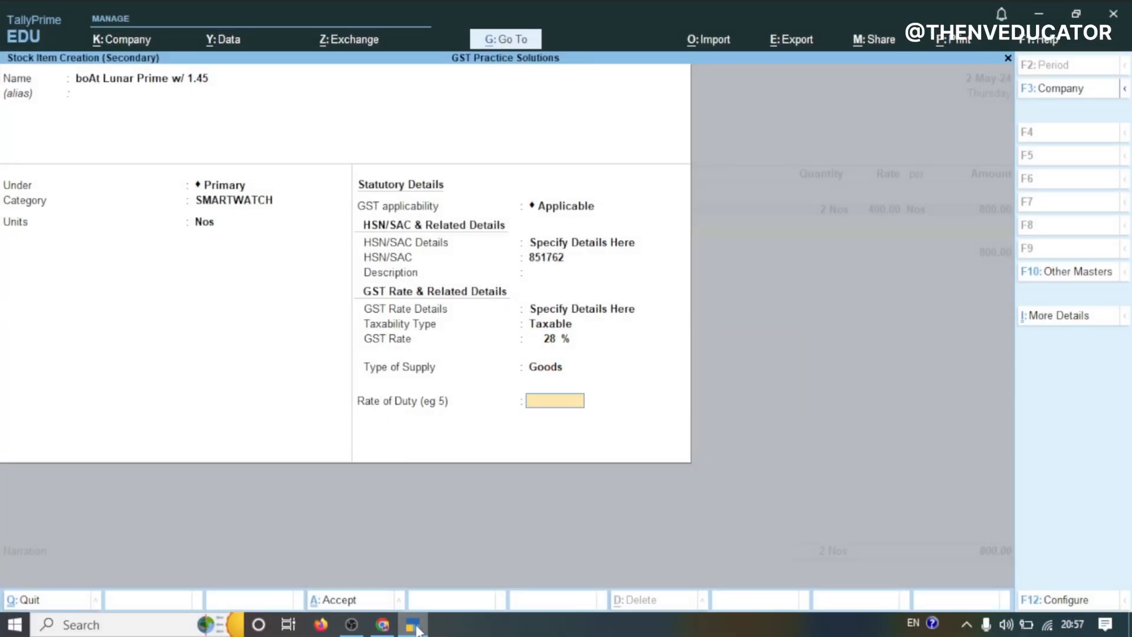
key("Return")
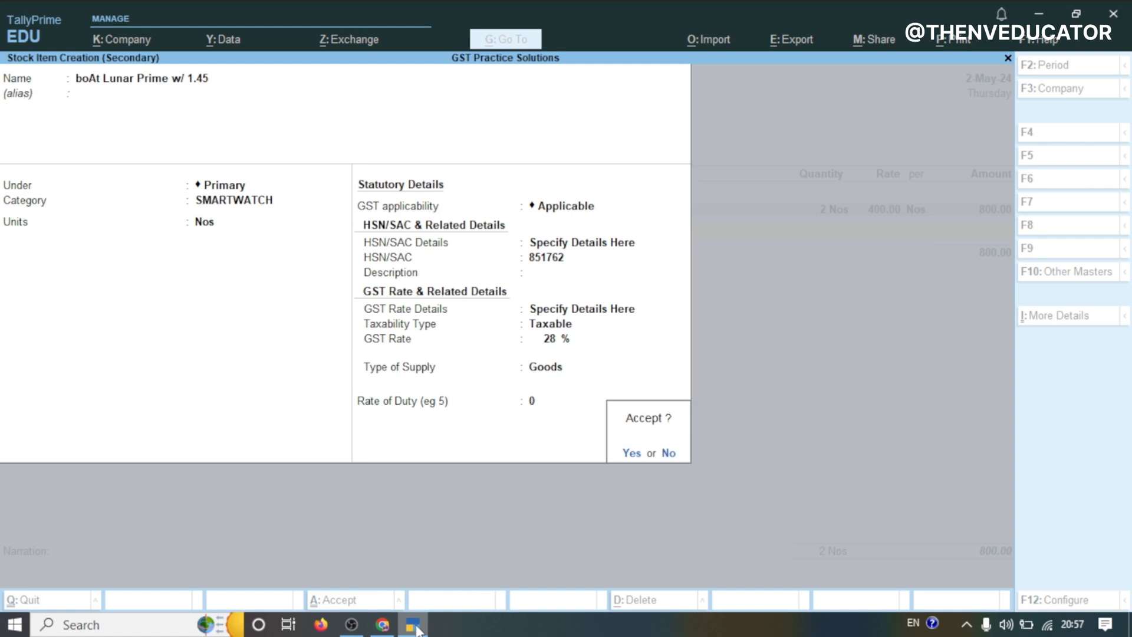
key("Return")
key("Return")
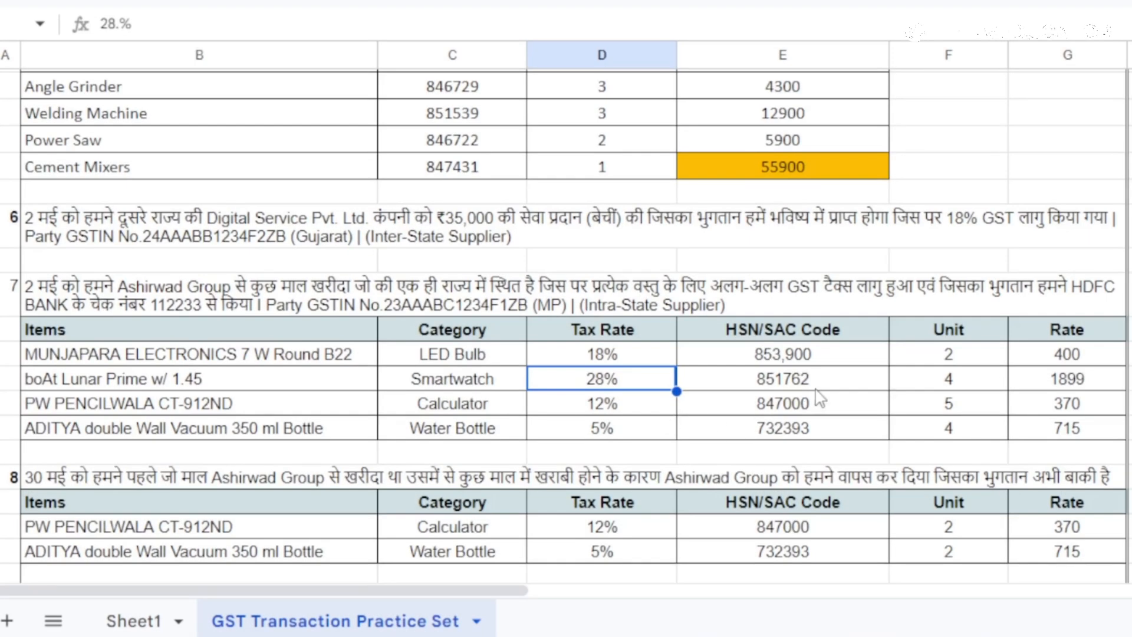
Enter 4 Nos at a rate of 1899 for the boAt smartwatch item in the purchase voucher
left_click(950, 383)
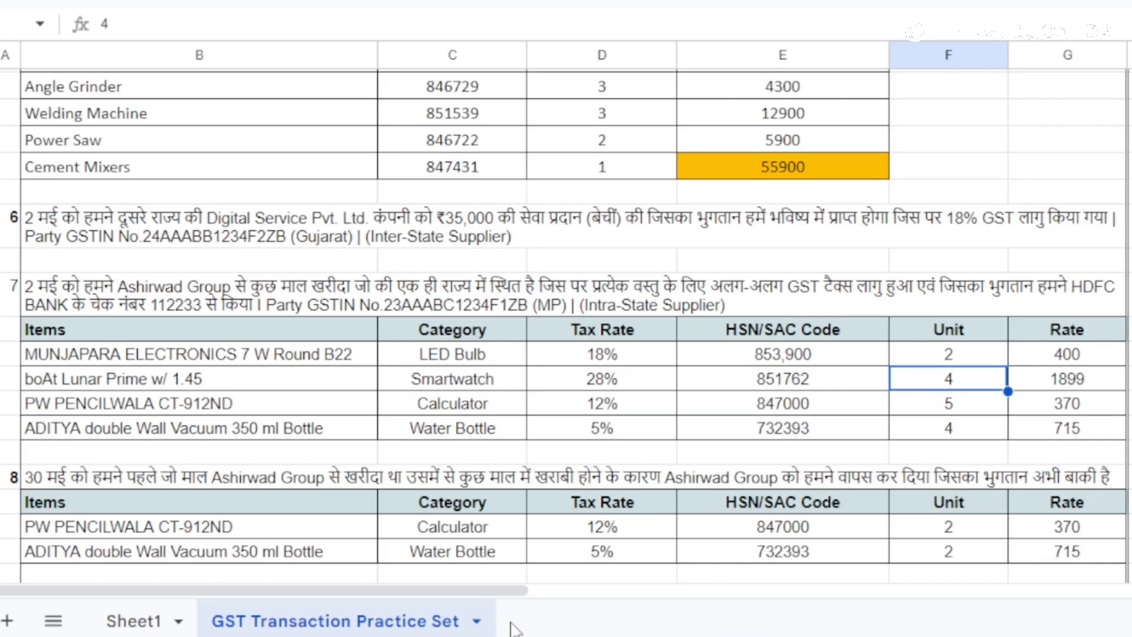
left_click(415, 626)
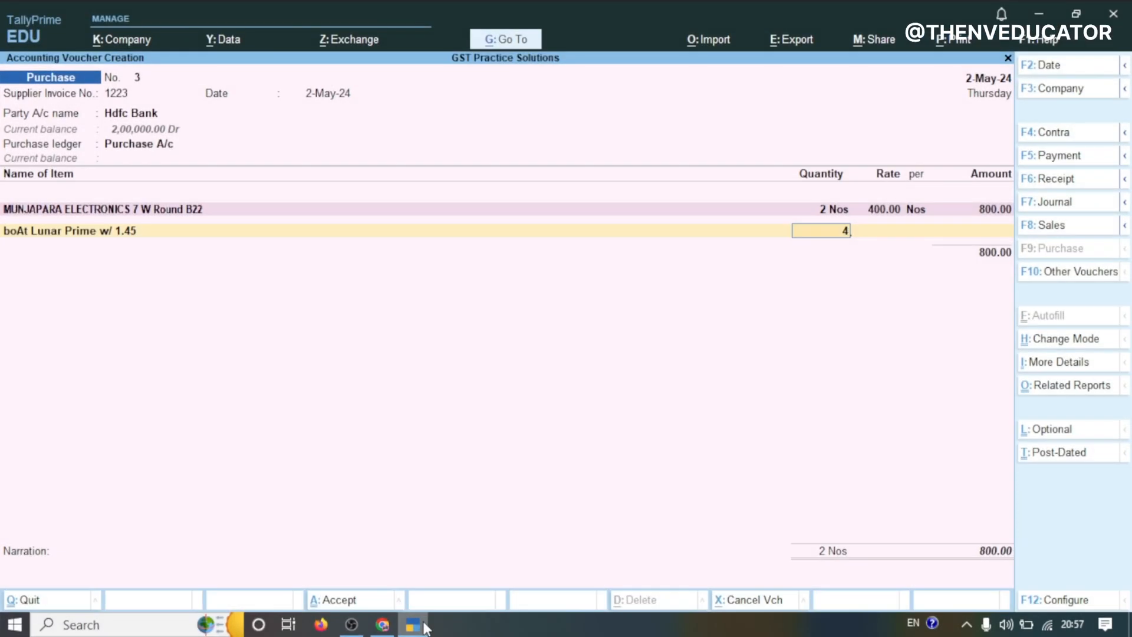
key("Return")
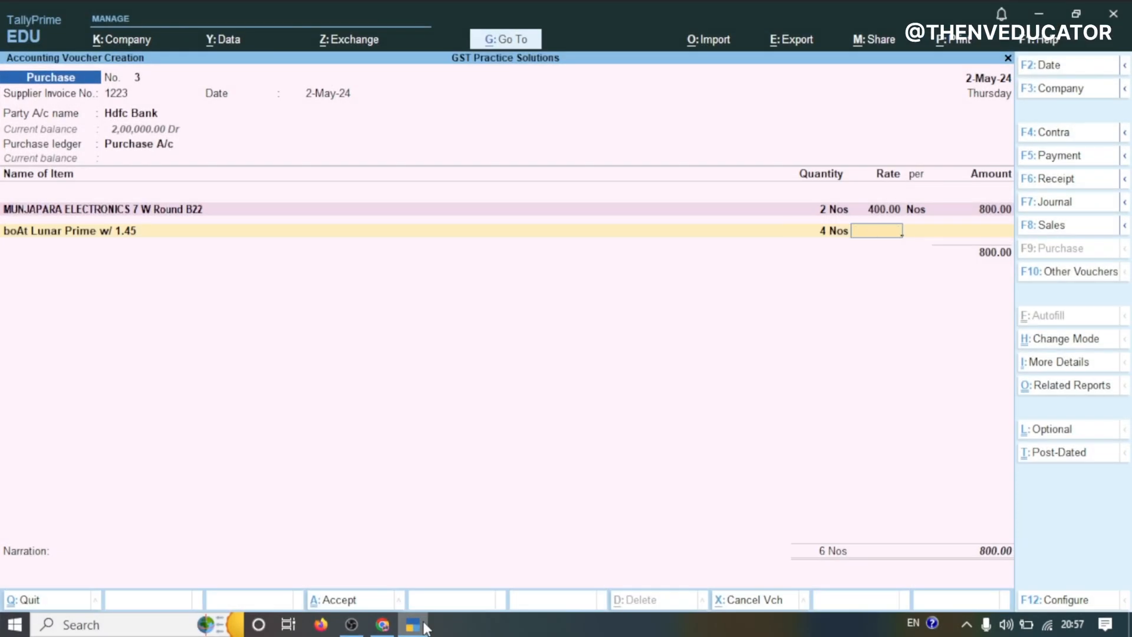
type("1899")
key("Return")
key("Return")
key("Return")
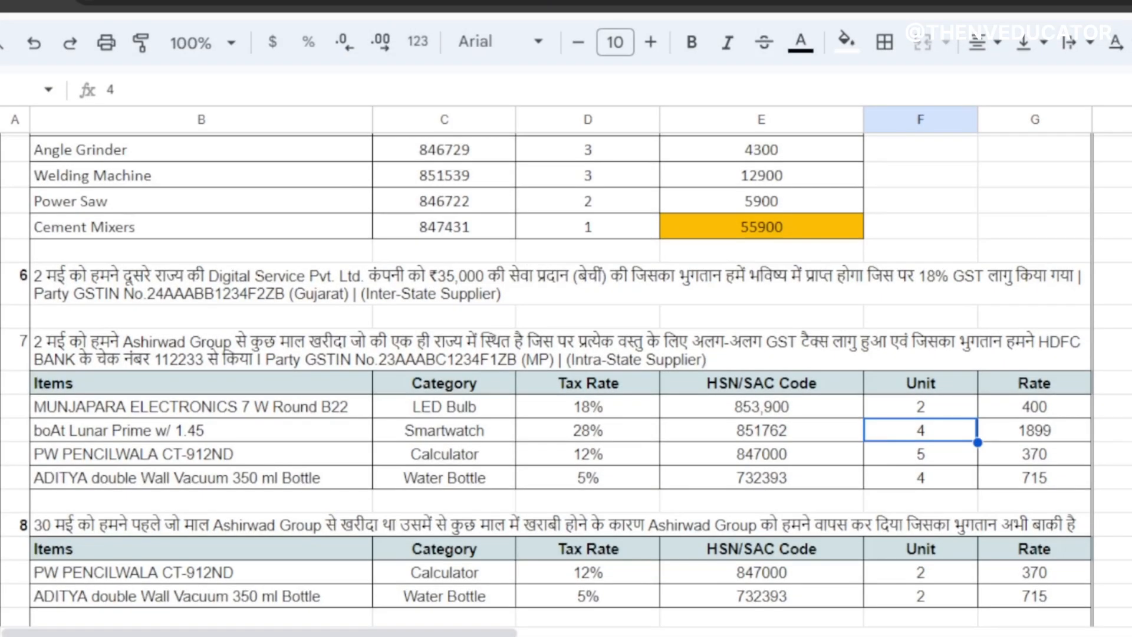
Create another stock item named PW PENCILWALA CT-912ND, copied from the practice sheet
left_click(213, 462)
double_click(213, 460)
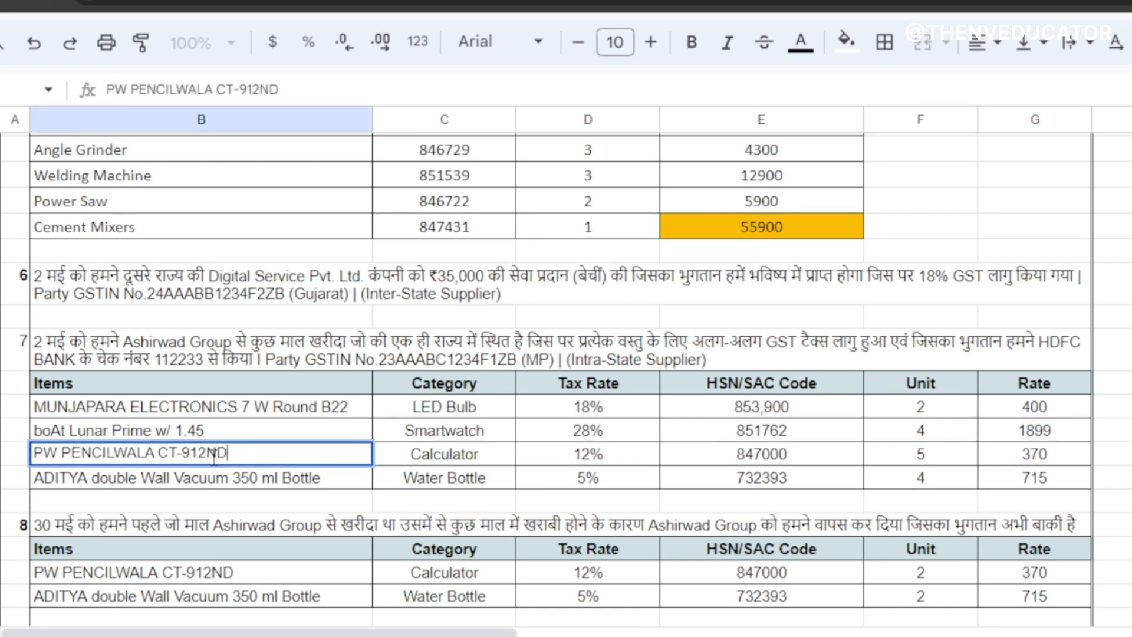
key("ctrl+a")
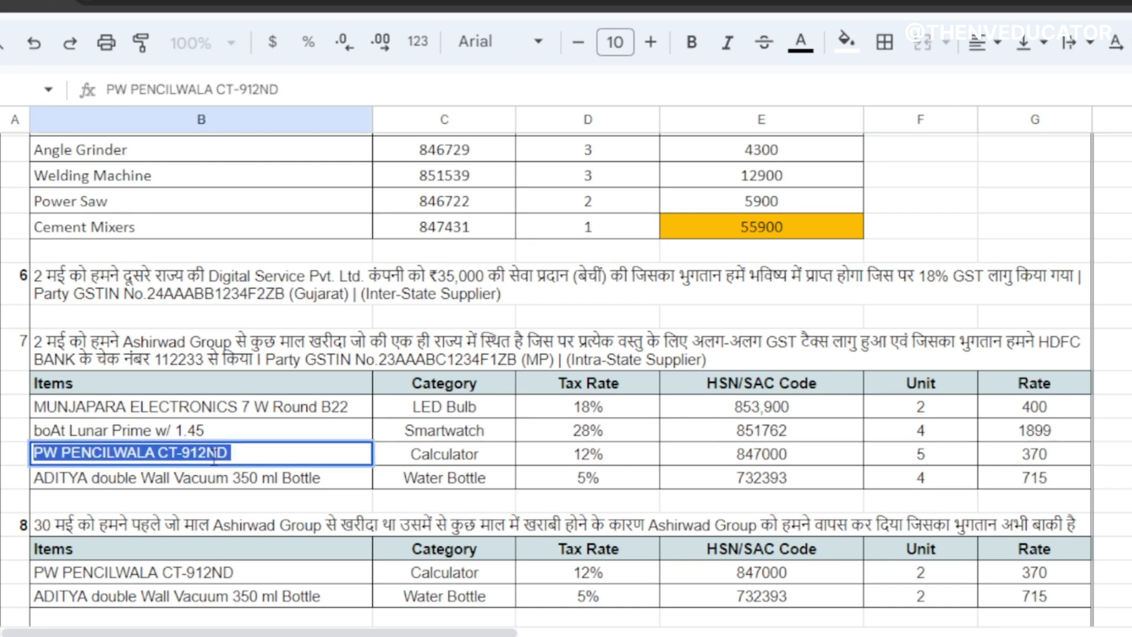
key("alt+Tab")
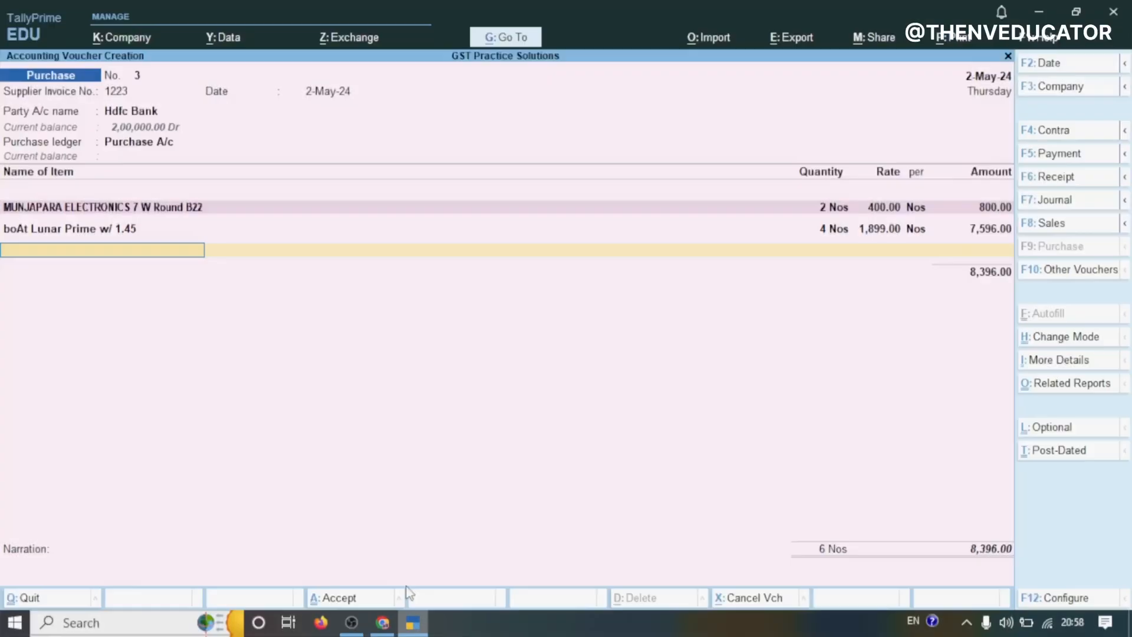
key("alt+c")
key("ctrl+alt+v")
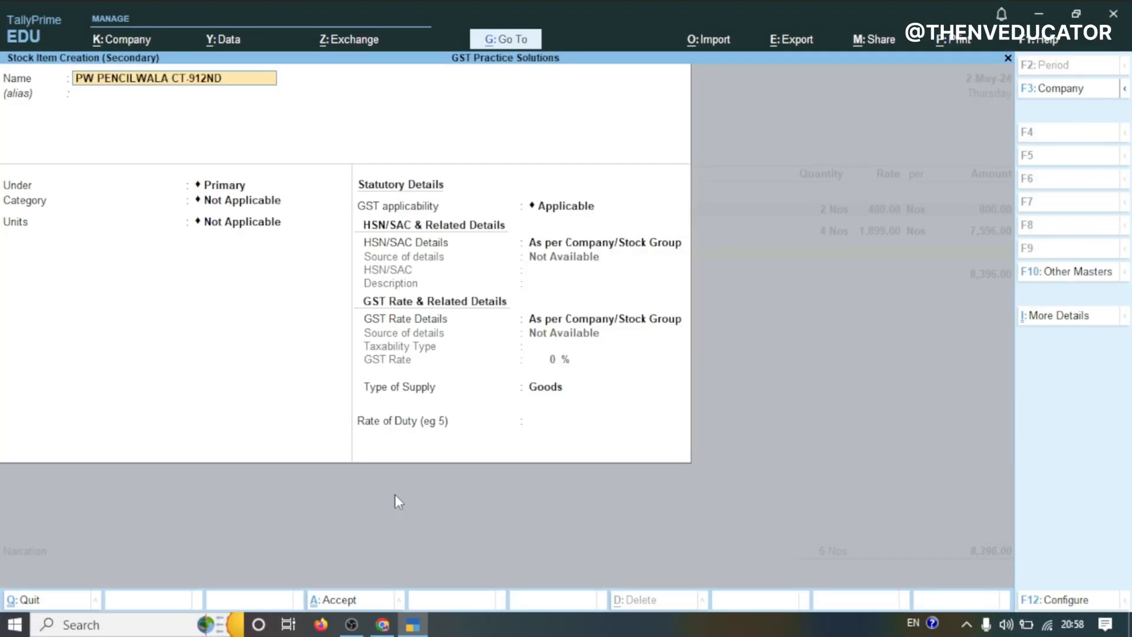
key("Return")
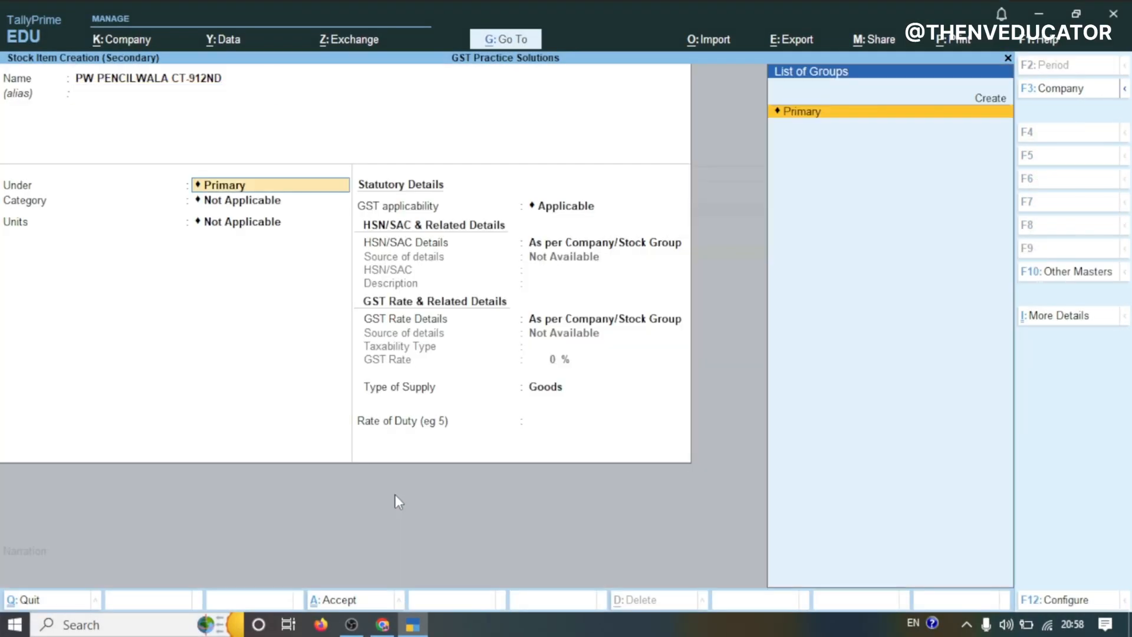
Create a new stock category Calculator under Primary and assign it to the item
key("Up")
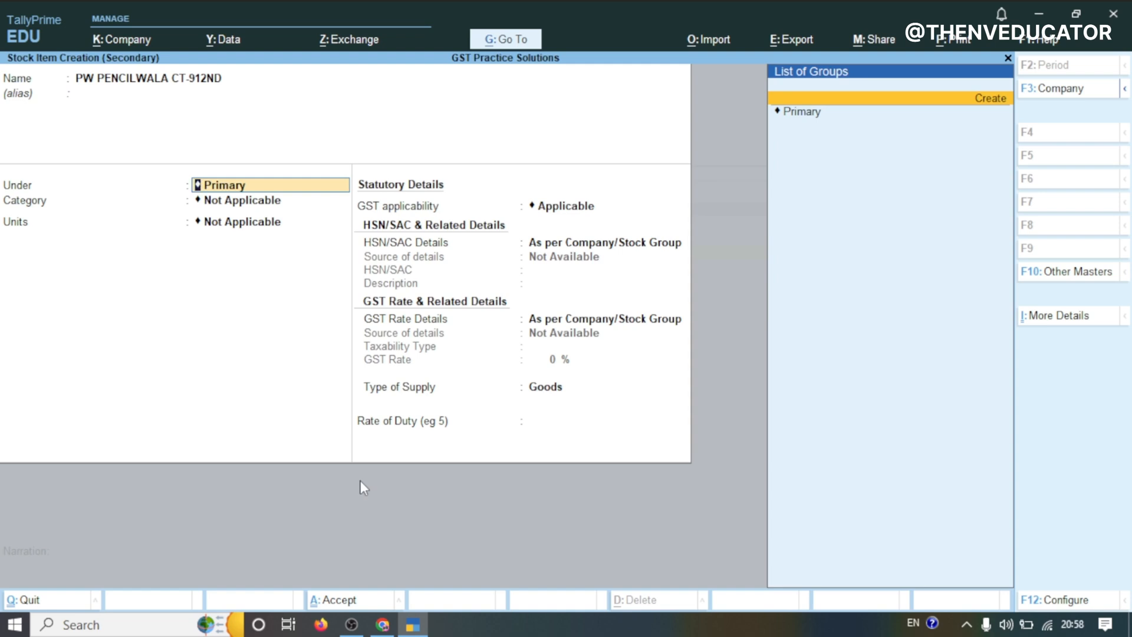
left_click(800, 116)
key("Up")
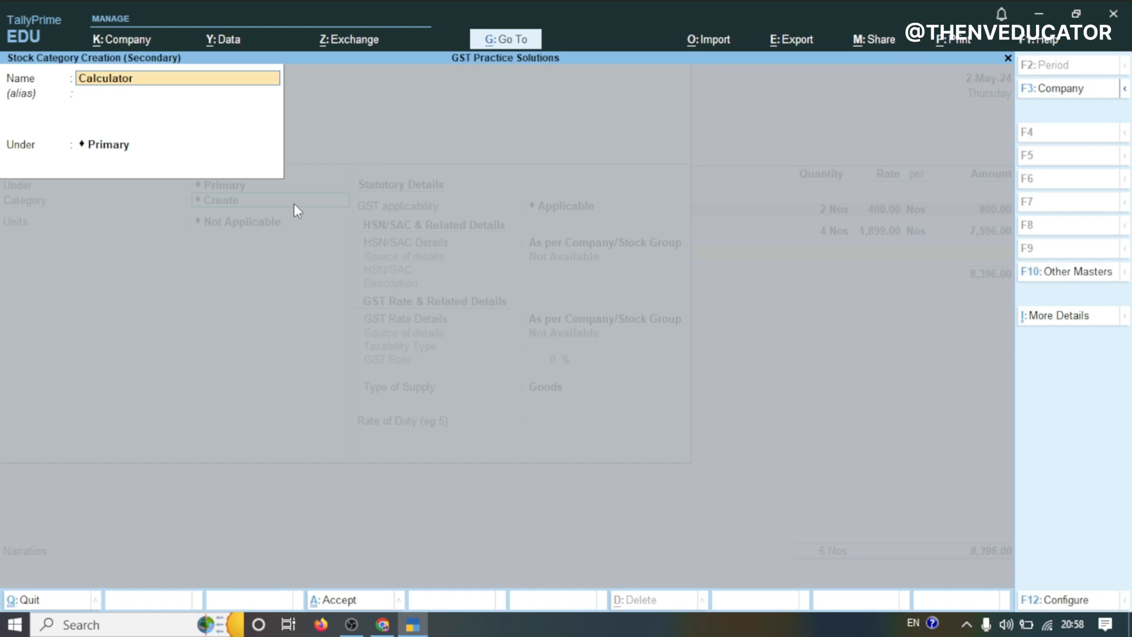
key("Return")
key("Return")
Set the item's units to Nos and specify HSN/SAC details here with code 847000
key("Return")
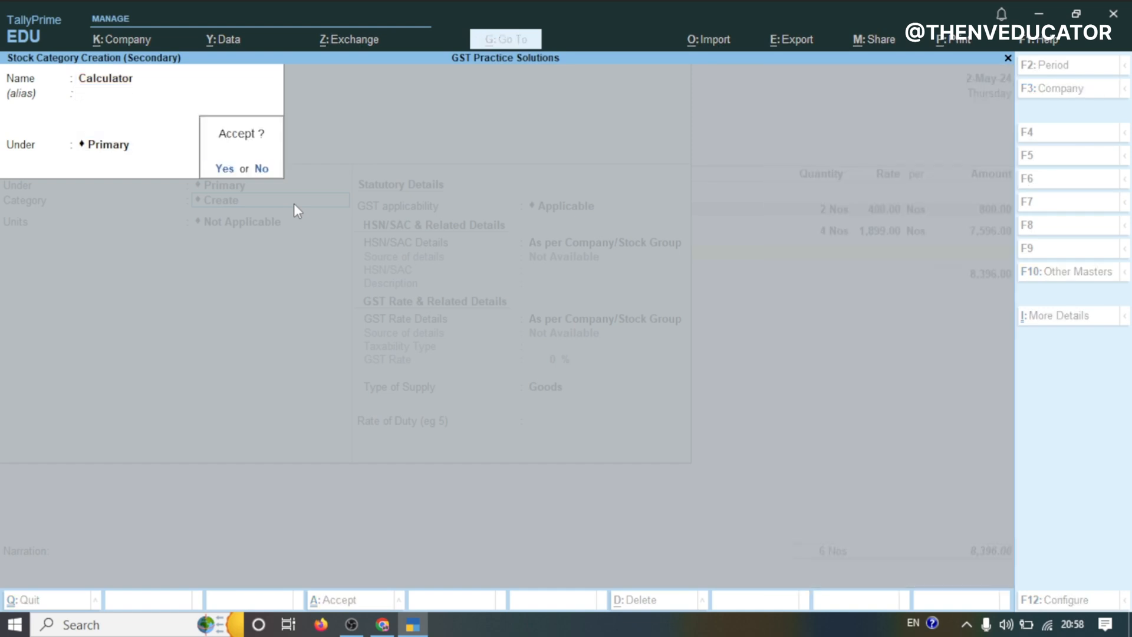
key("Return")
key("Down")
key("Return")
key("Return")
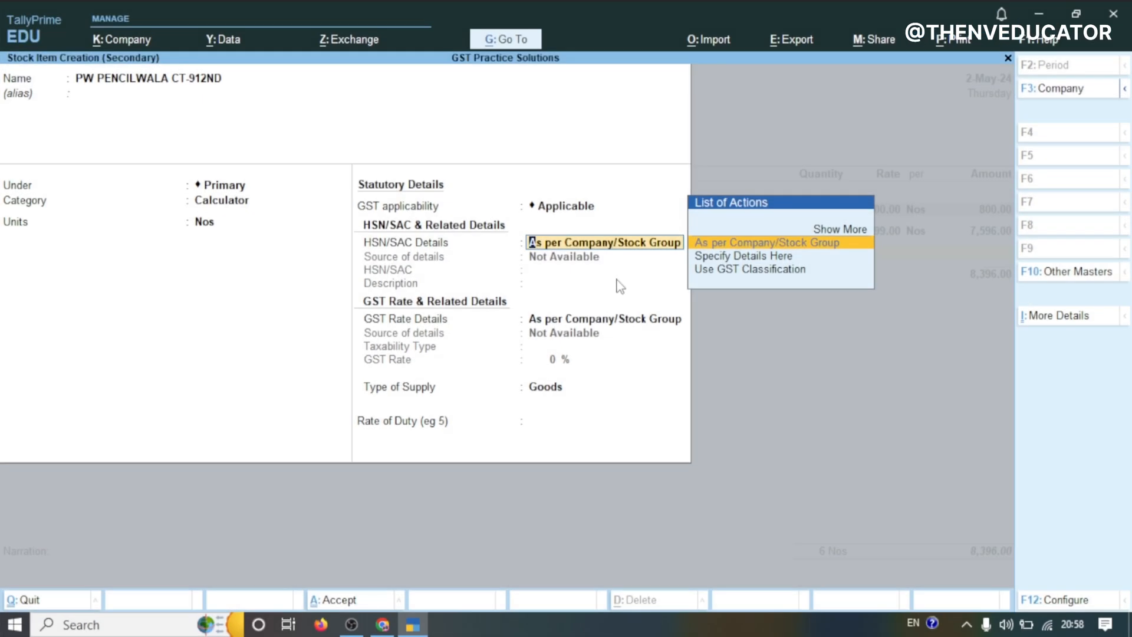
left_click(764, 258)
type("847000")
key("Return")
key("Return")
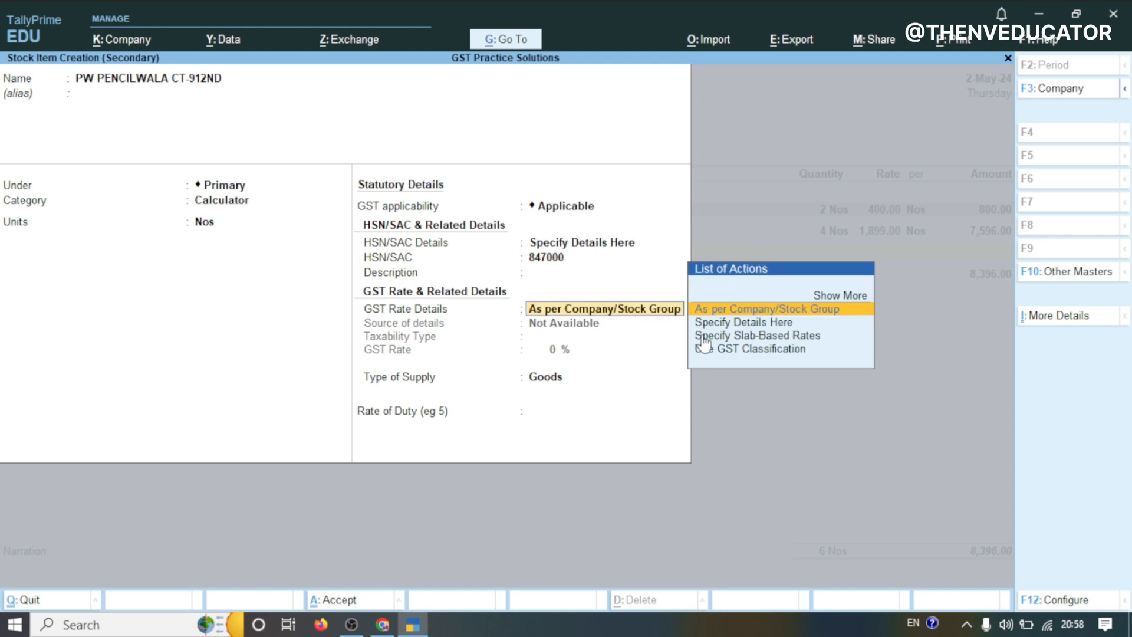
Specify the item's GST rate details as Taxable at 12% and save the stock item
left_click(738, 327)
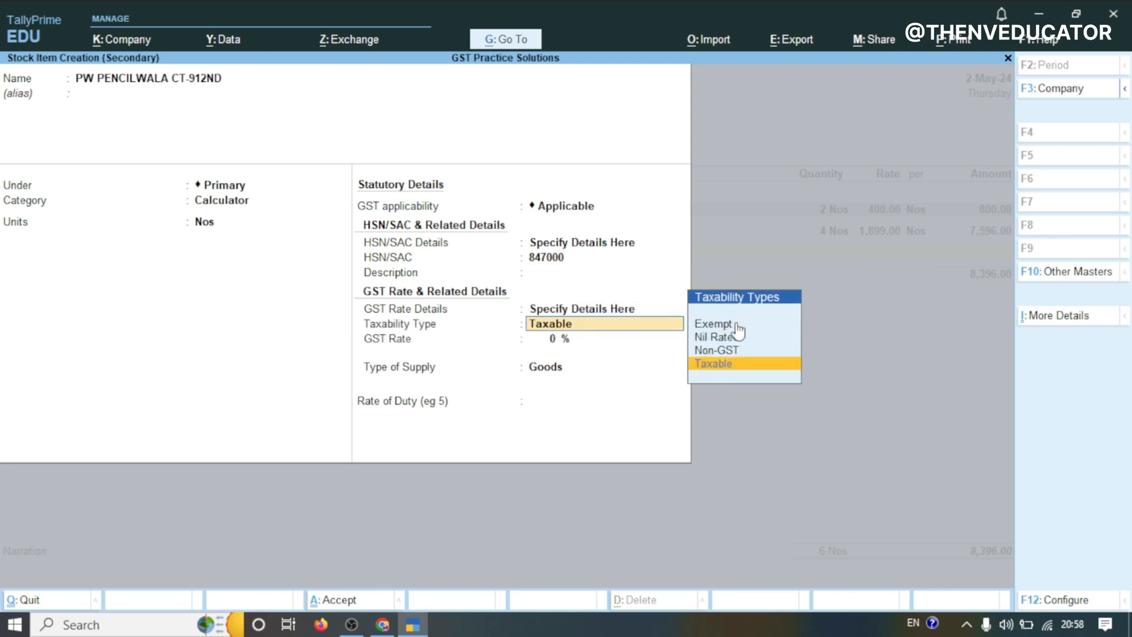
key("Return")
type("12")
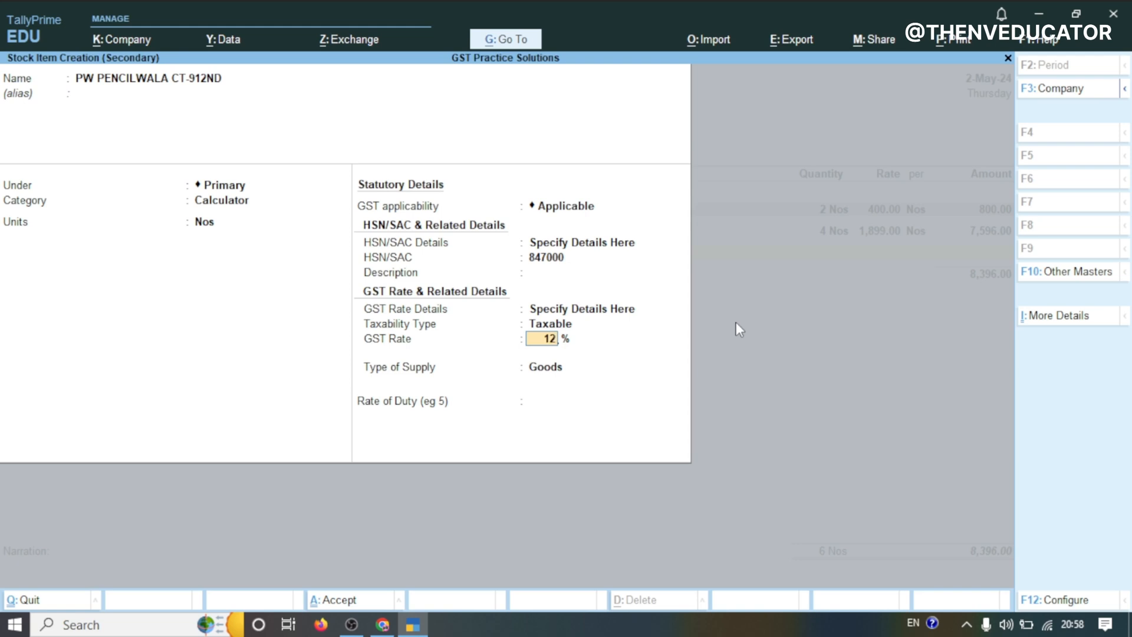
key("Return")
key("Return")
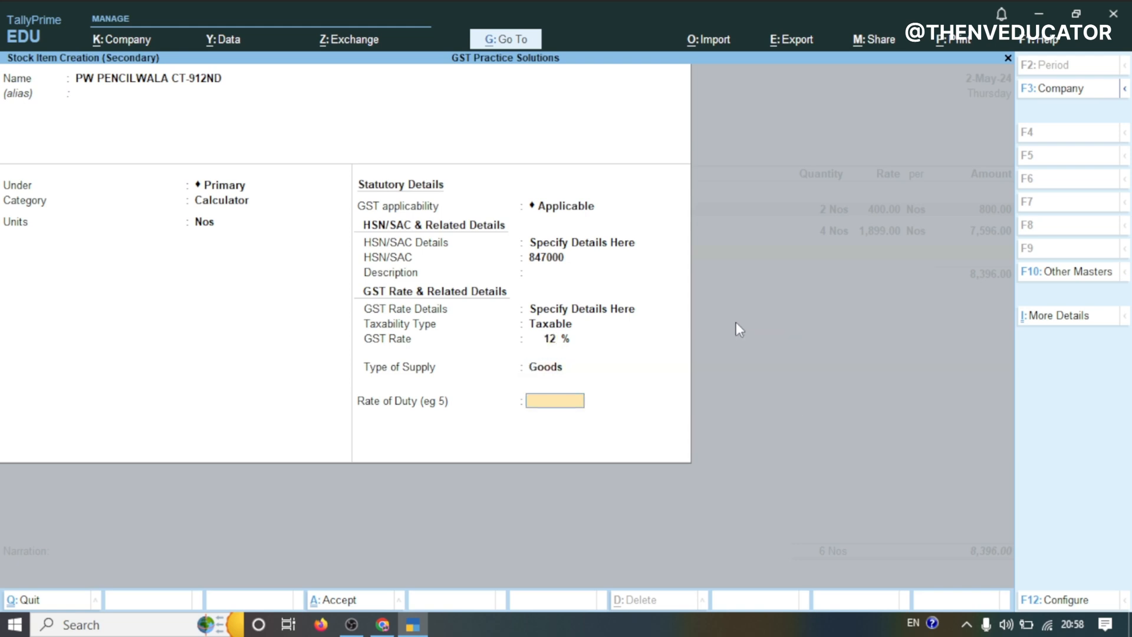
key("Return")
Enter quantity 5 Nos and rate 370 for the PW PENCILWALA CT-912ND line in the purchase voucher
key("Return")
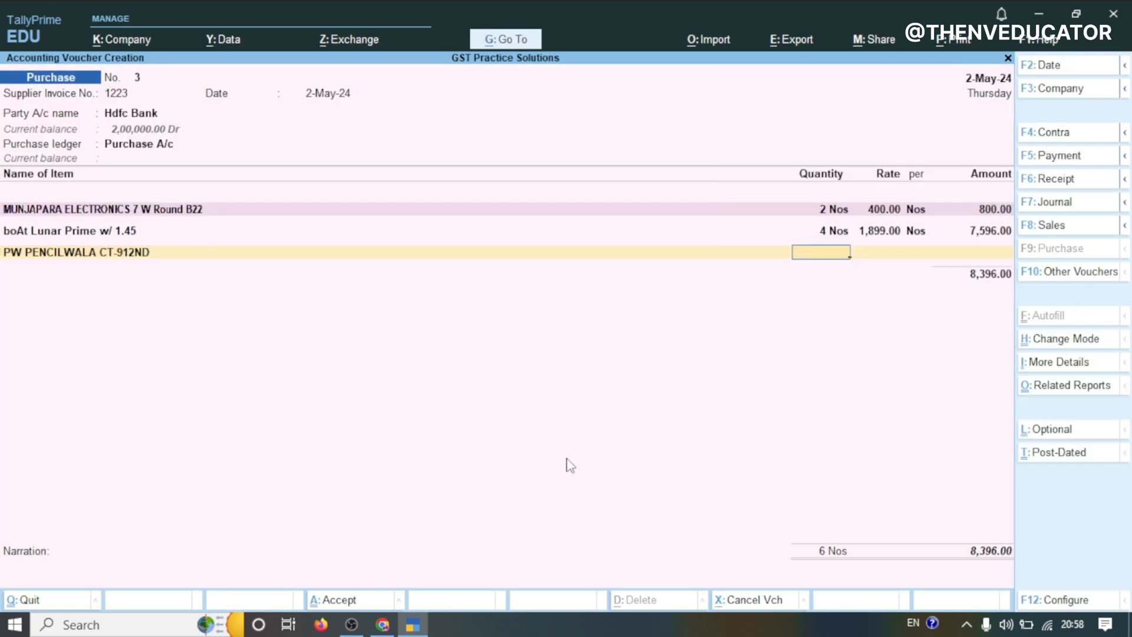
type("5")
key("Return")
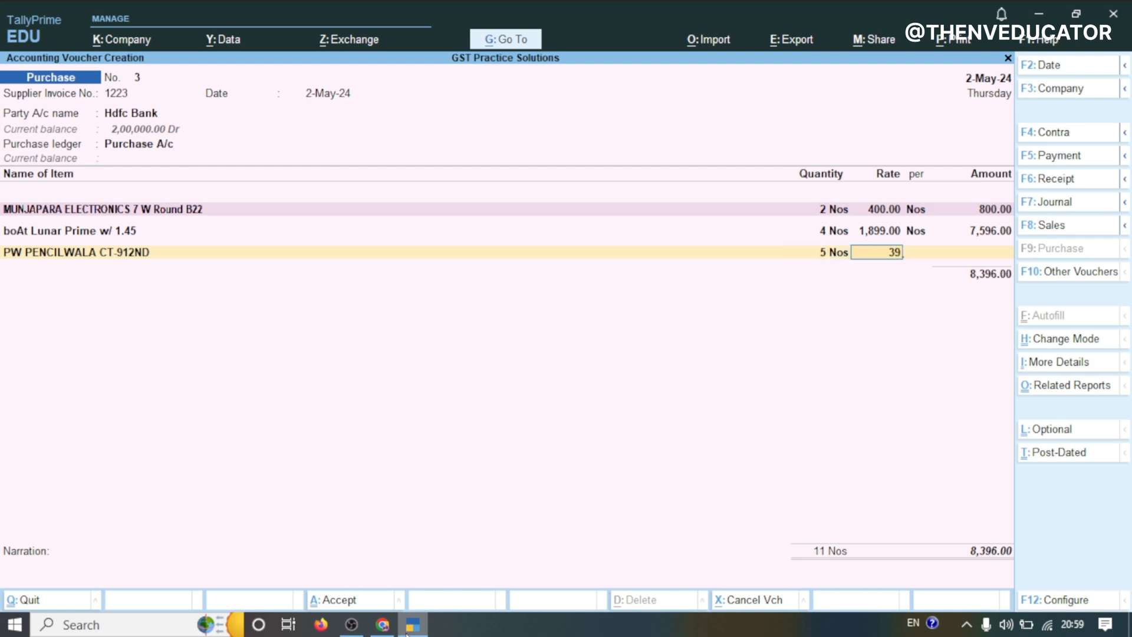
type("370")
key("Return")
key("Return")
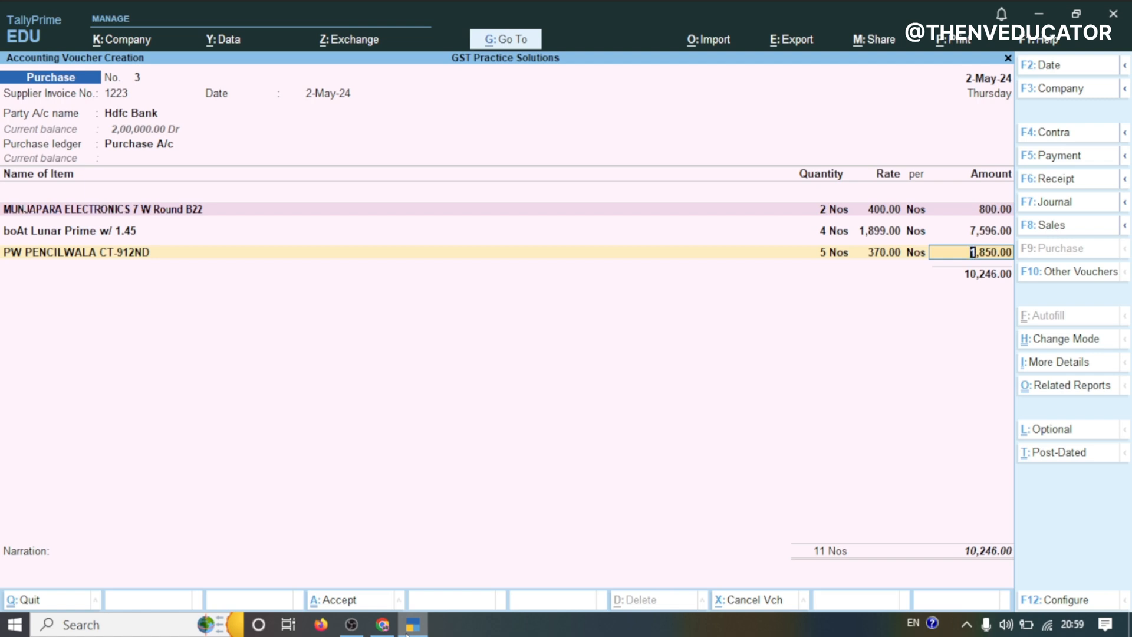
key("Return")
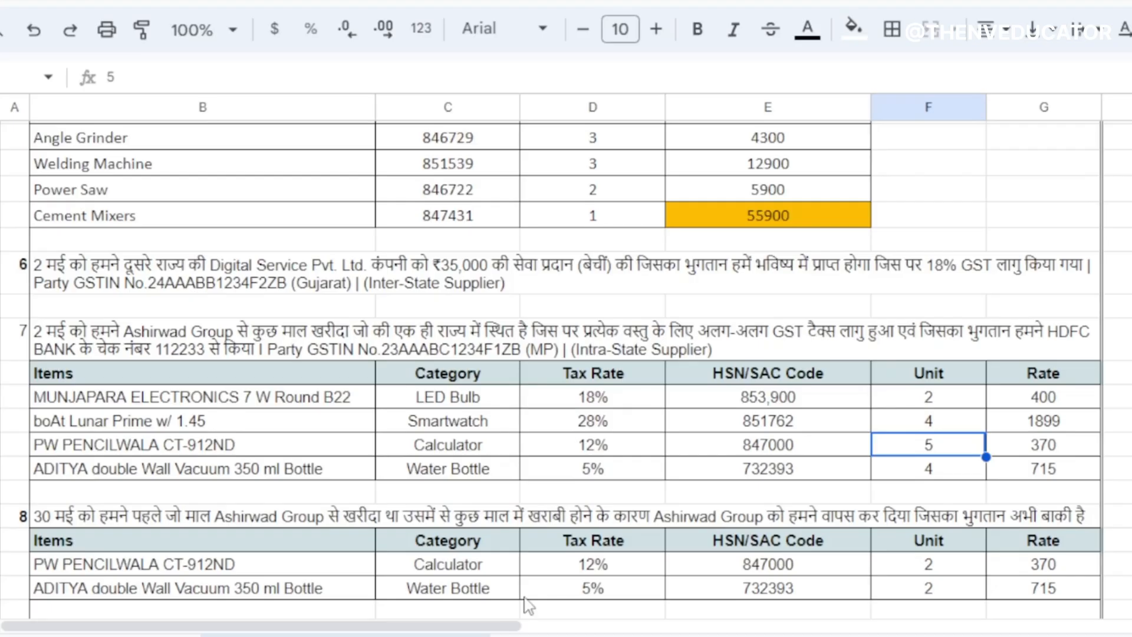
Create another stock item named ADITYA double Wall Vacuum 350 ml Bottle, copied from the practice sheet
double_click(302, 465)
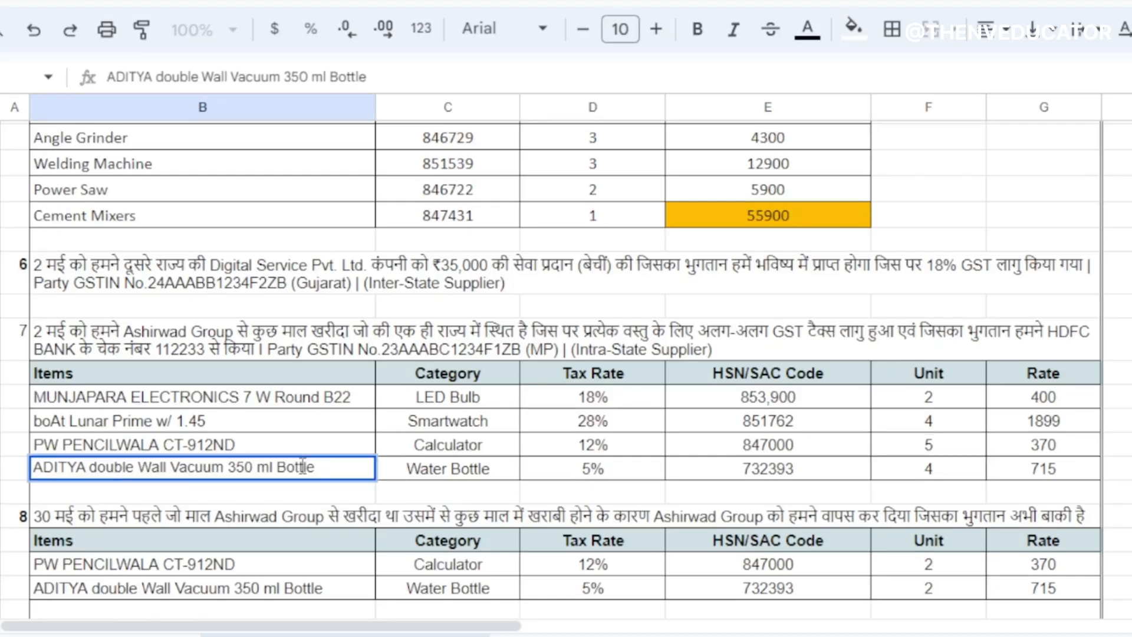
key("ctrl+a")
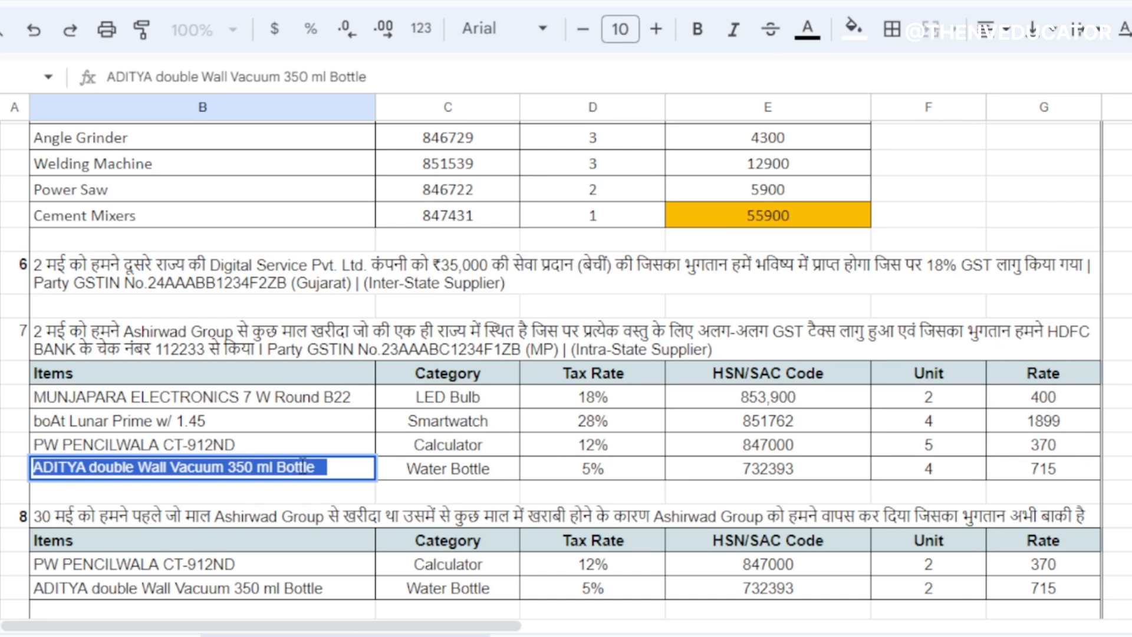
left_click(451, 474)
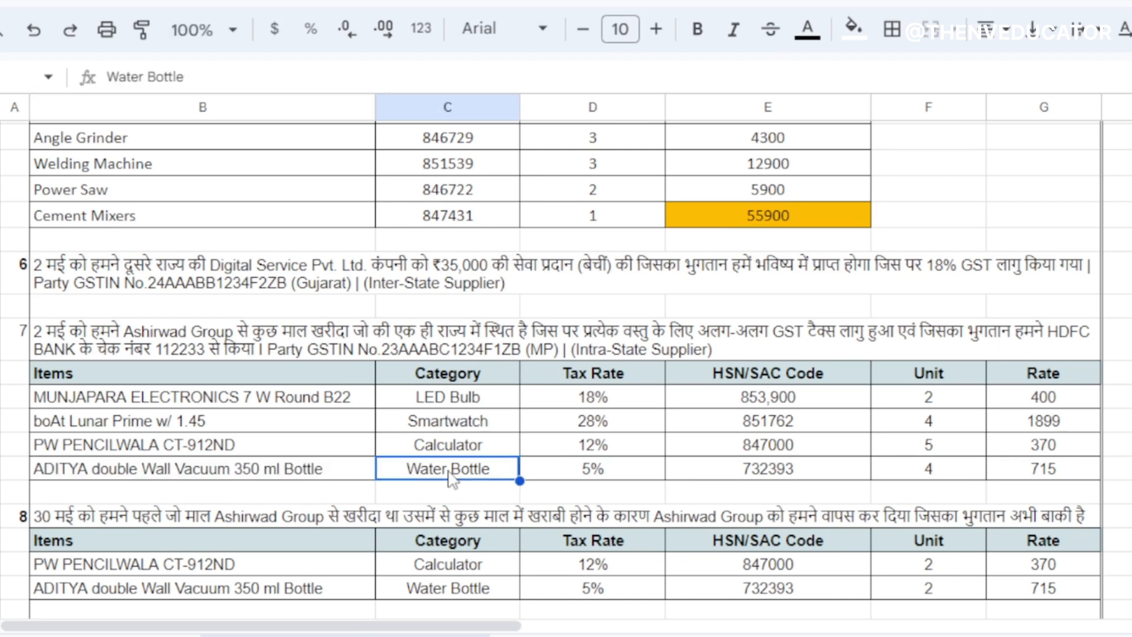
mouse_move(413, 625)
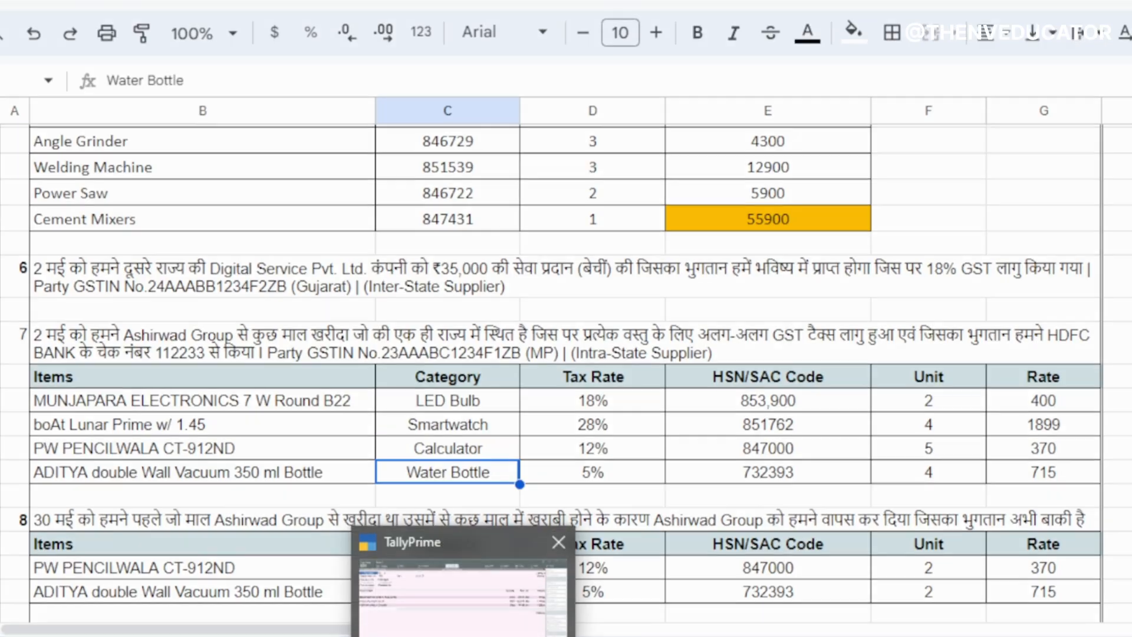
left_click(465, 581)
key("alt+c")
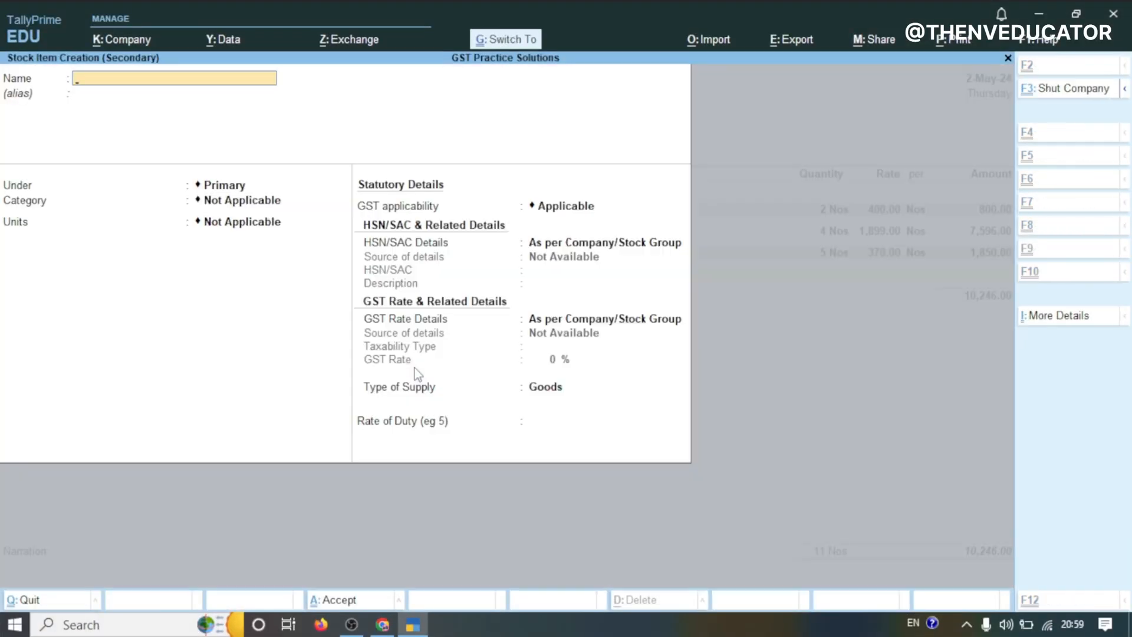
key("ctrl+alt+v")
key("Return")
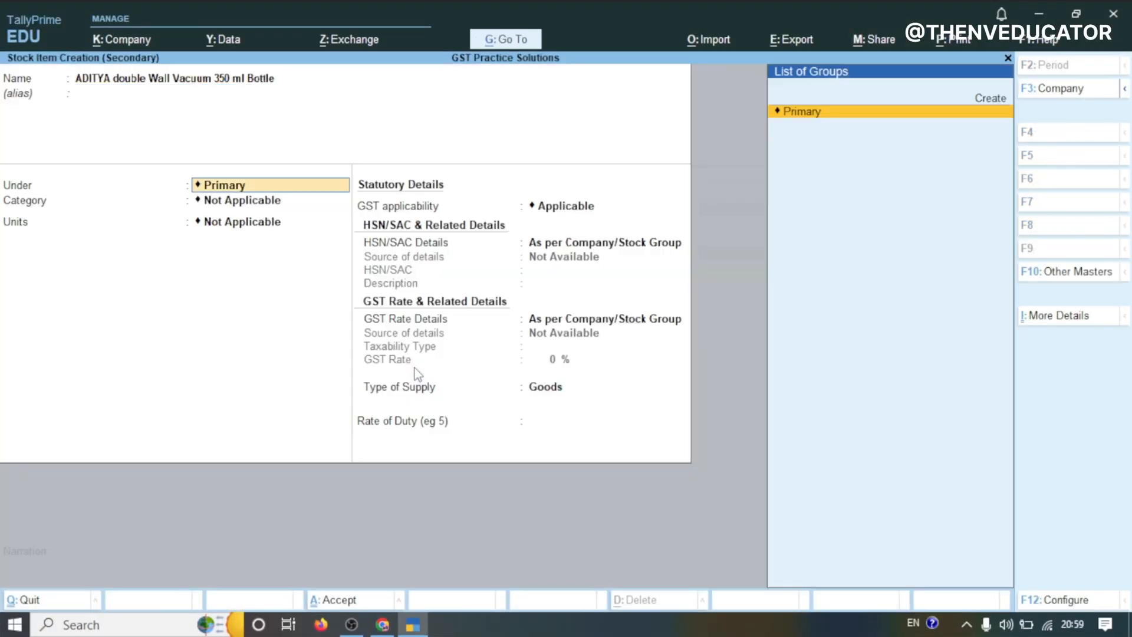
Create a new stock category Water Bottle under Primary and assign it to the item
key("Return")
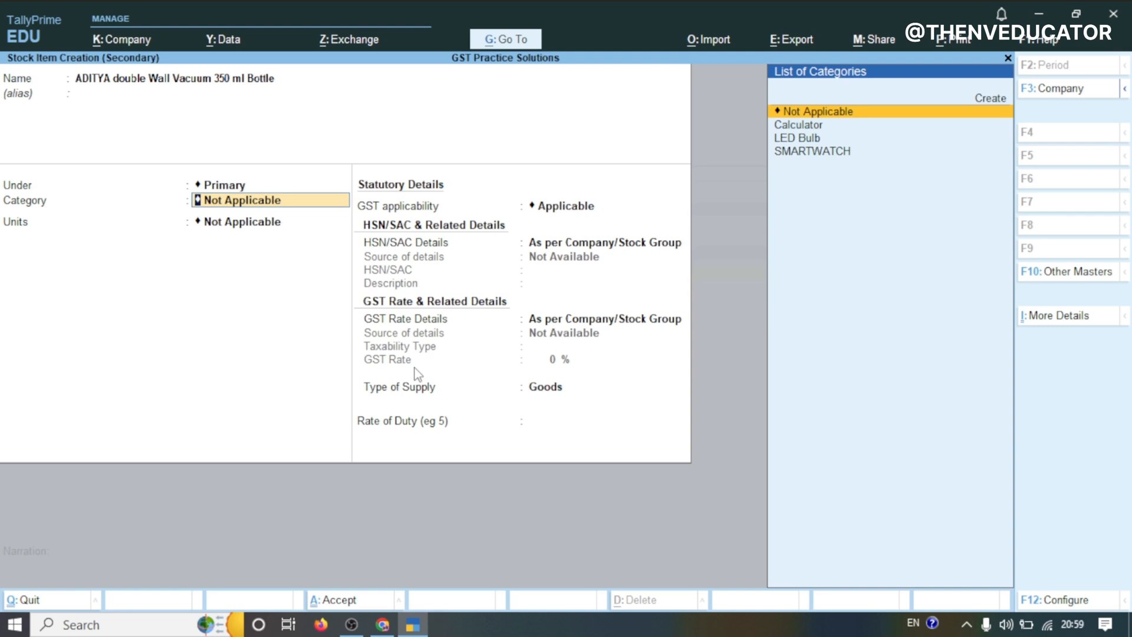
key("Up")
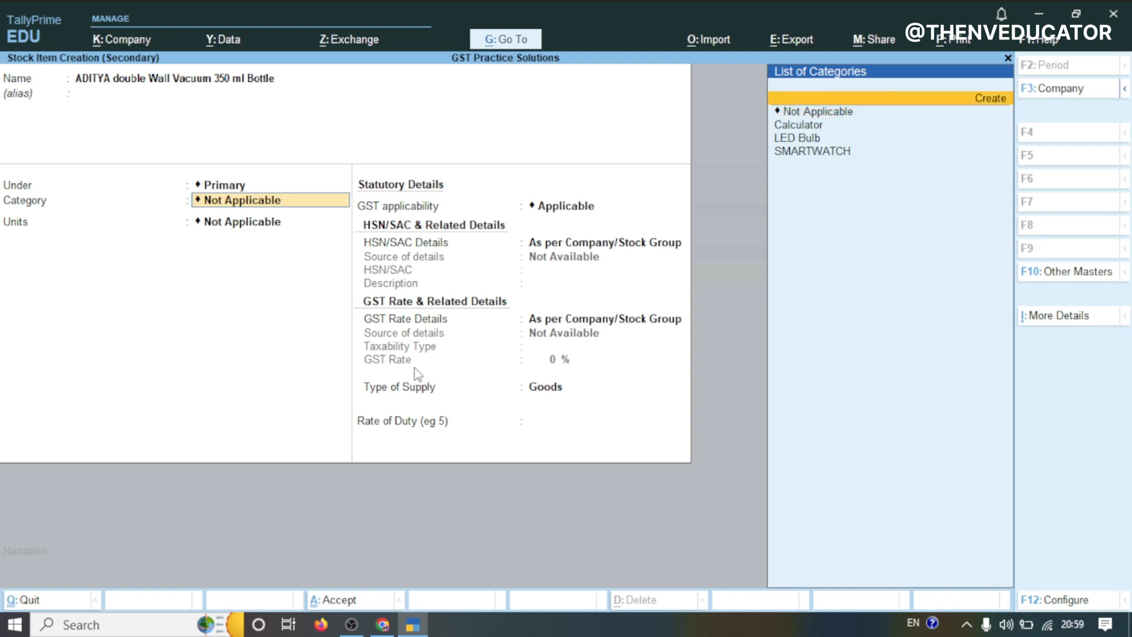
key("Return")
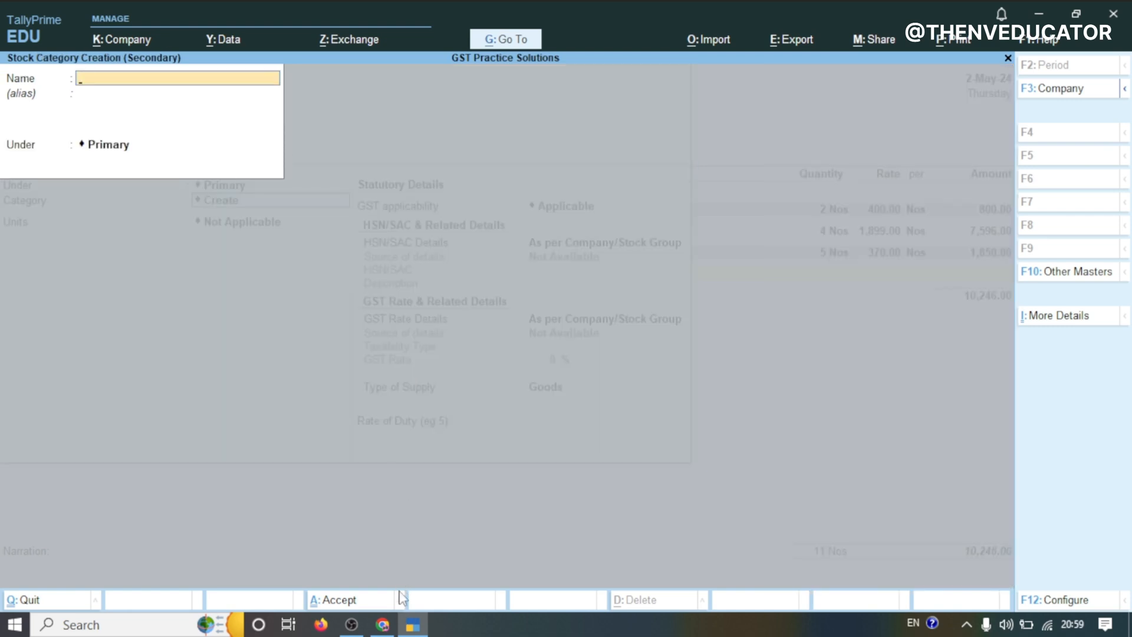
type("Water Bottle")
key("Return")
key("Return")
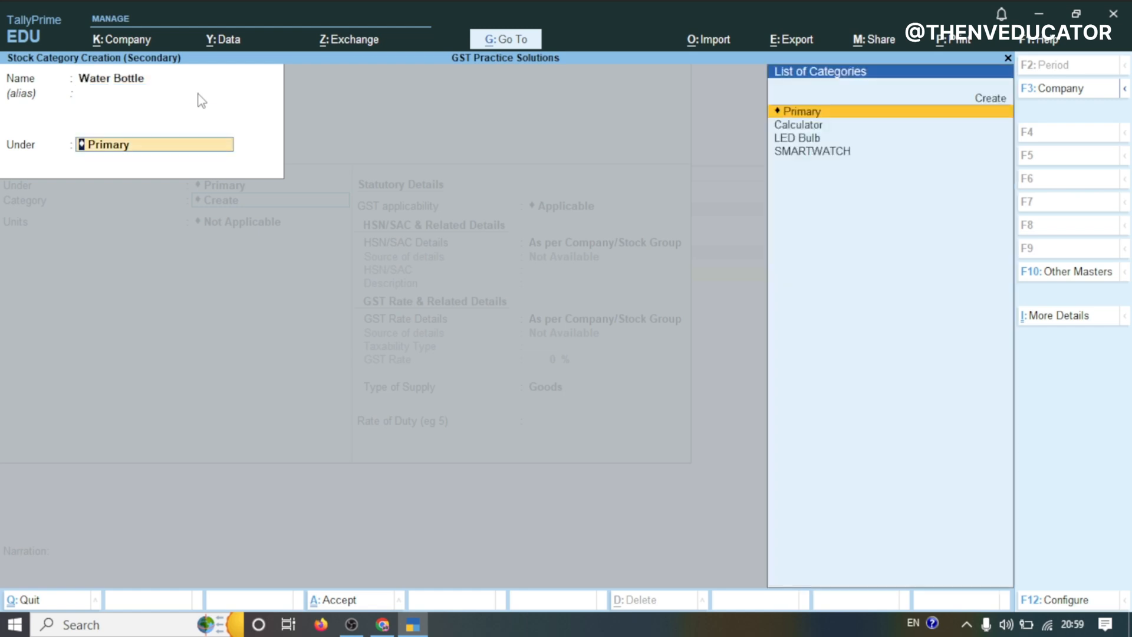
key("Return")
key("Return")
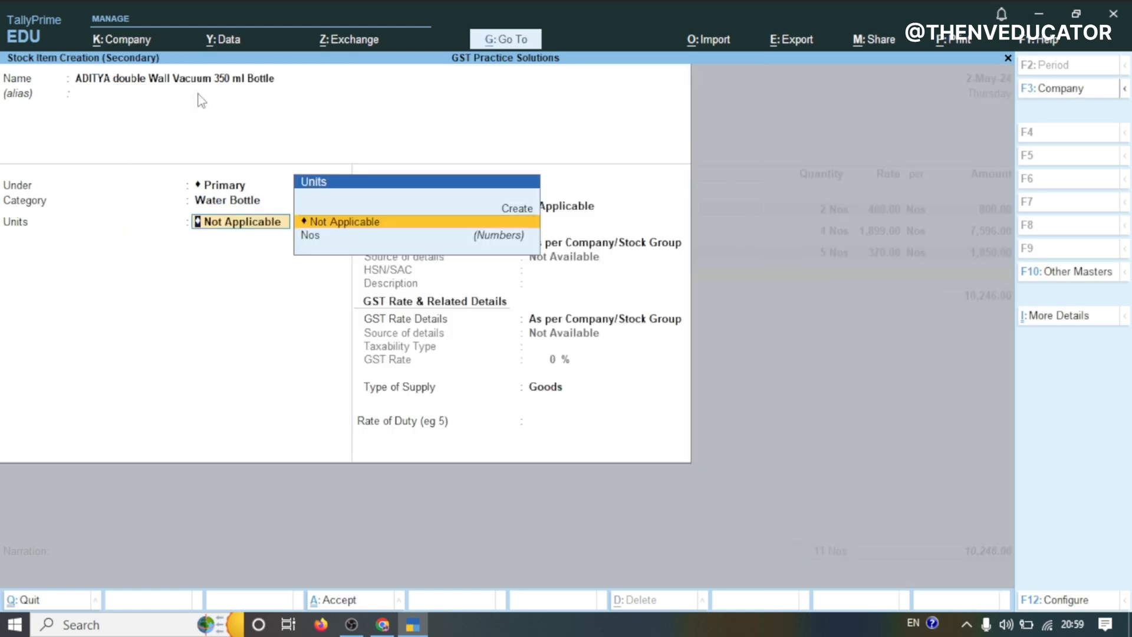
Set the item's units to Nos and specify HSN/SAC details here with code 732393
type("N")
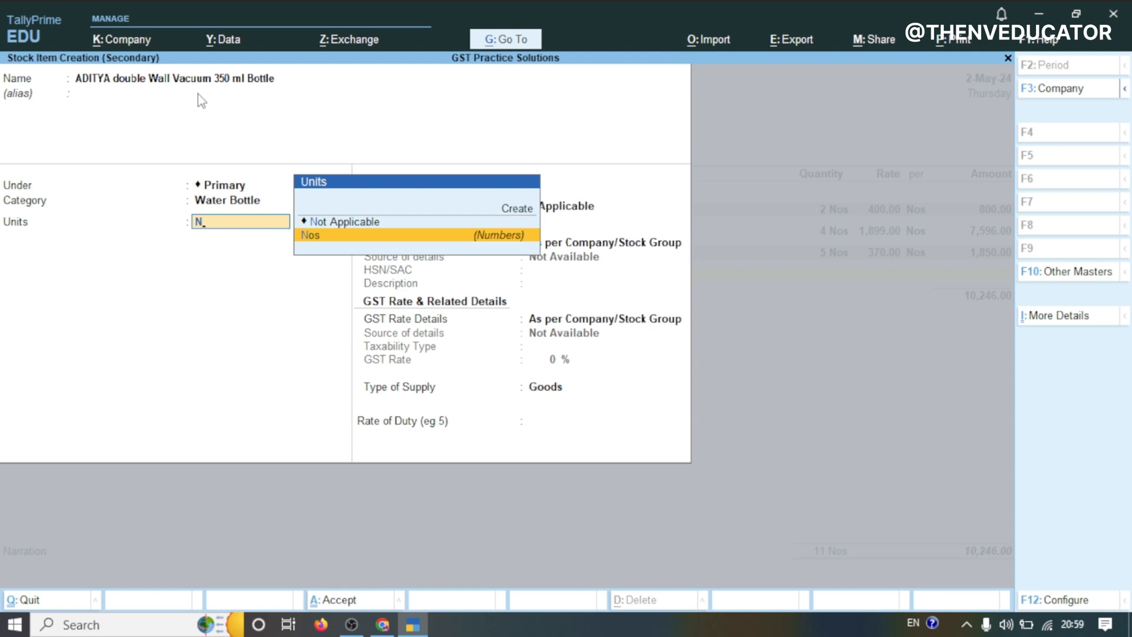
key("Return")
key("Return")
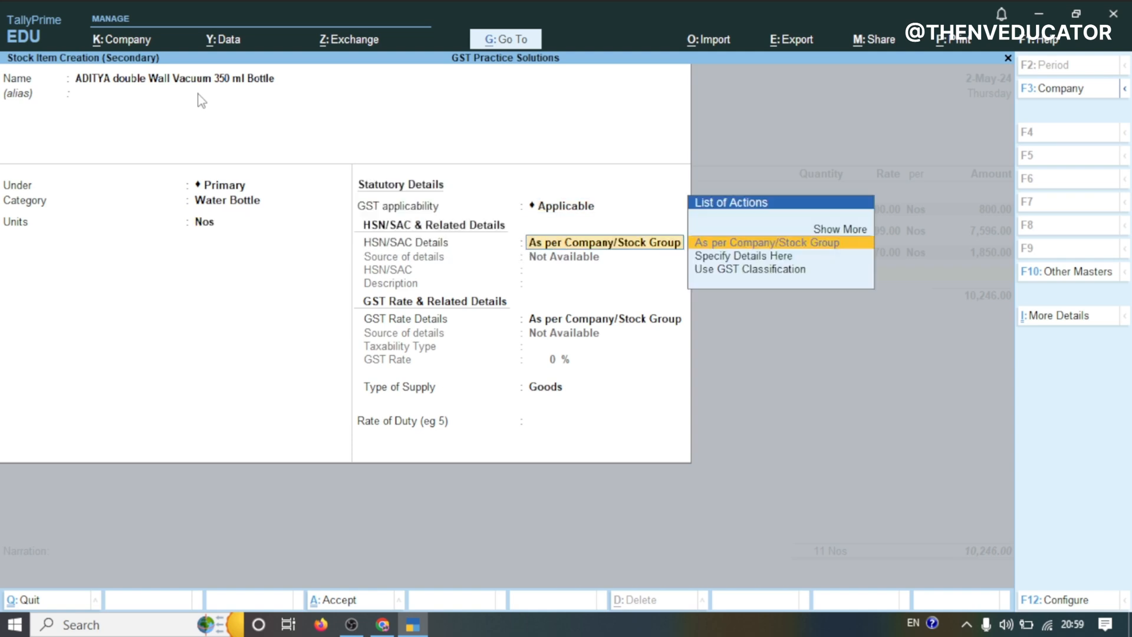
left_click(733, 257)
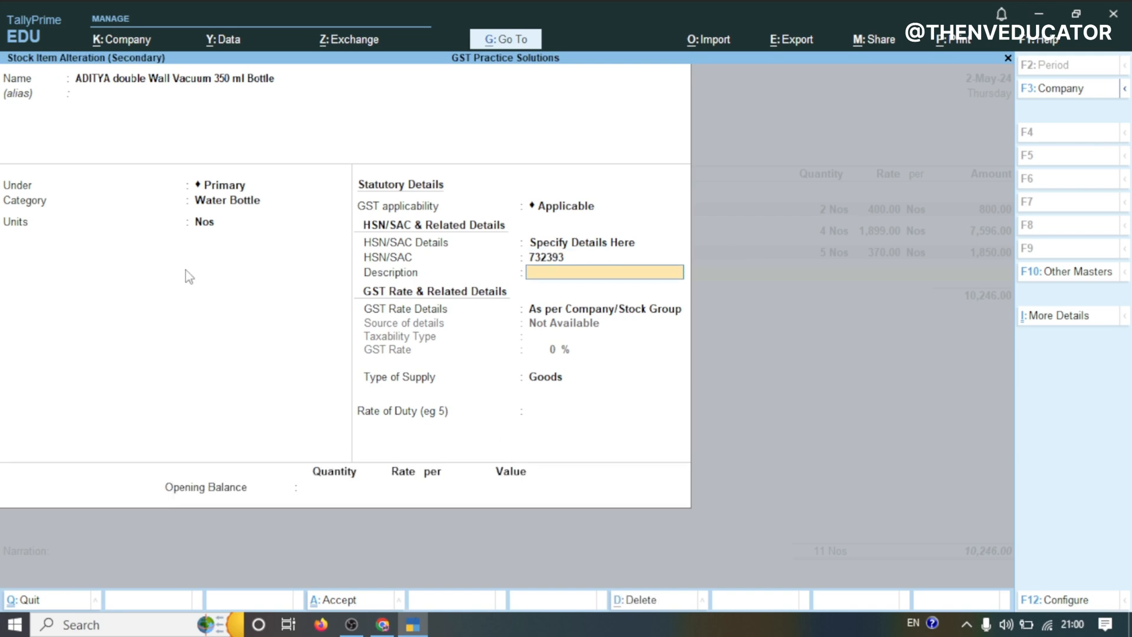
key("Return")
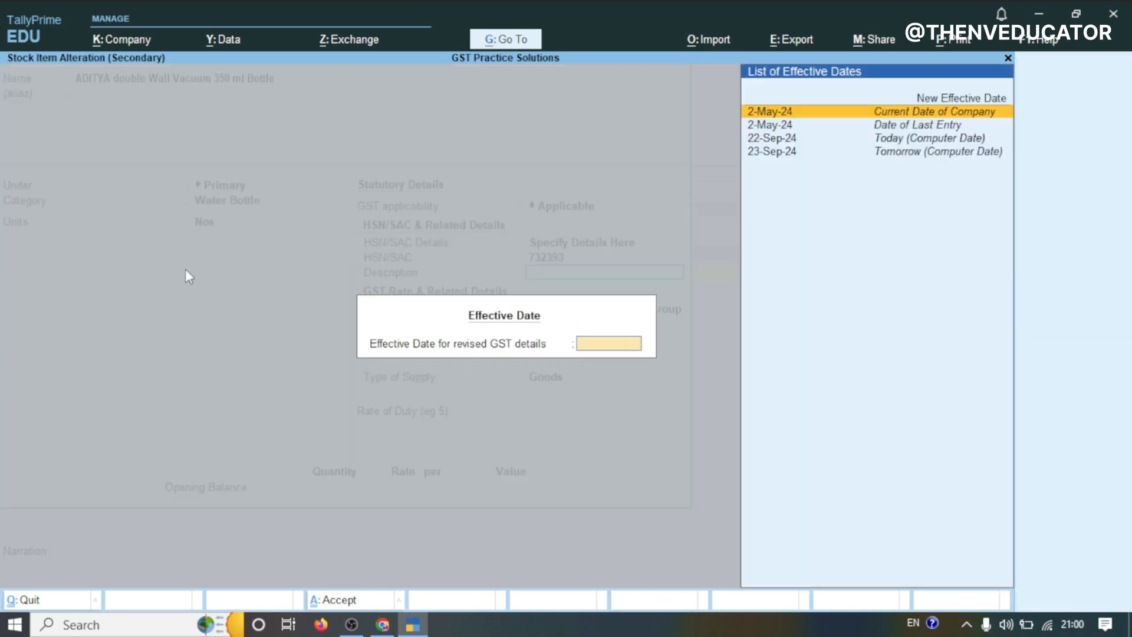
key("Return")
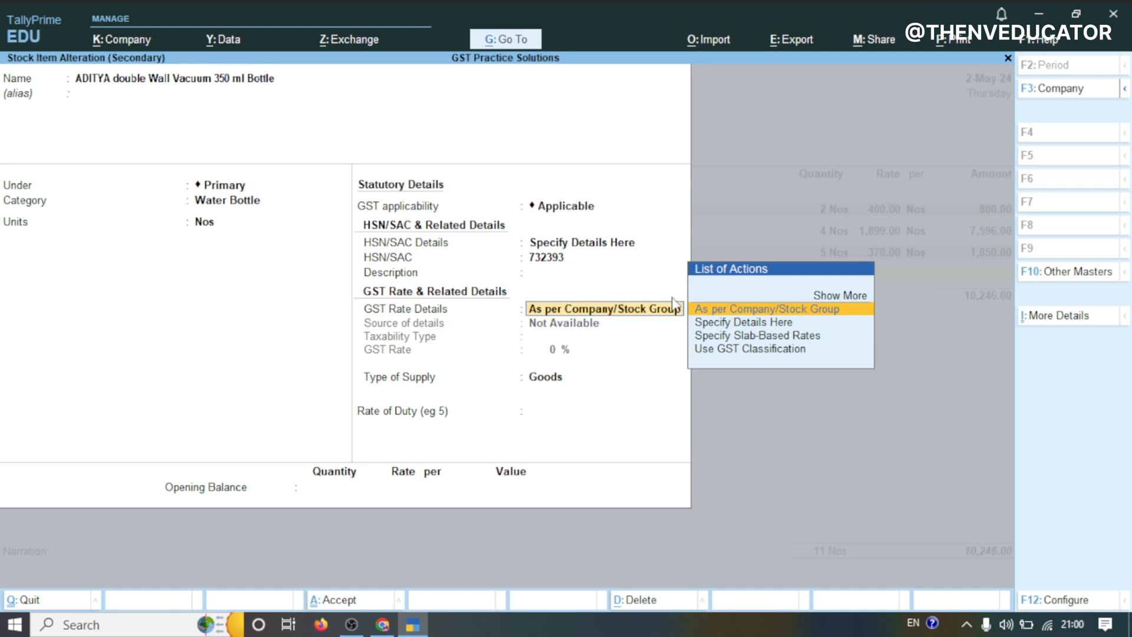
Specify the item's GST rate details as Taxable at 5% and save the stock item
left_click(711, 323)
key("Return")
type("5")
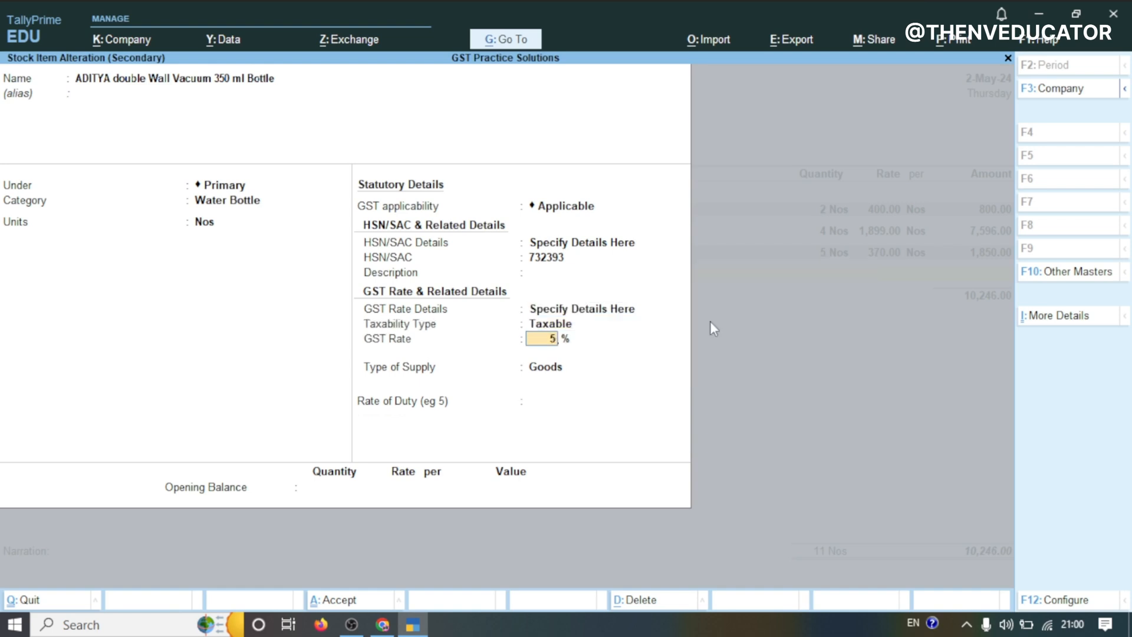
key("Return")
key("Return")
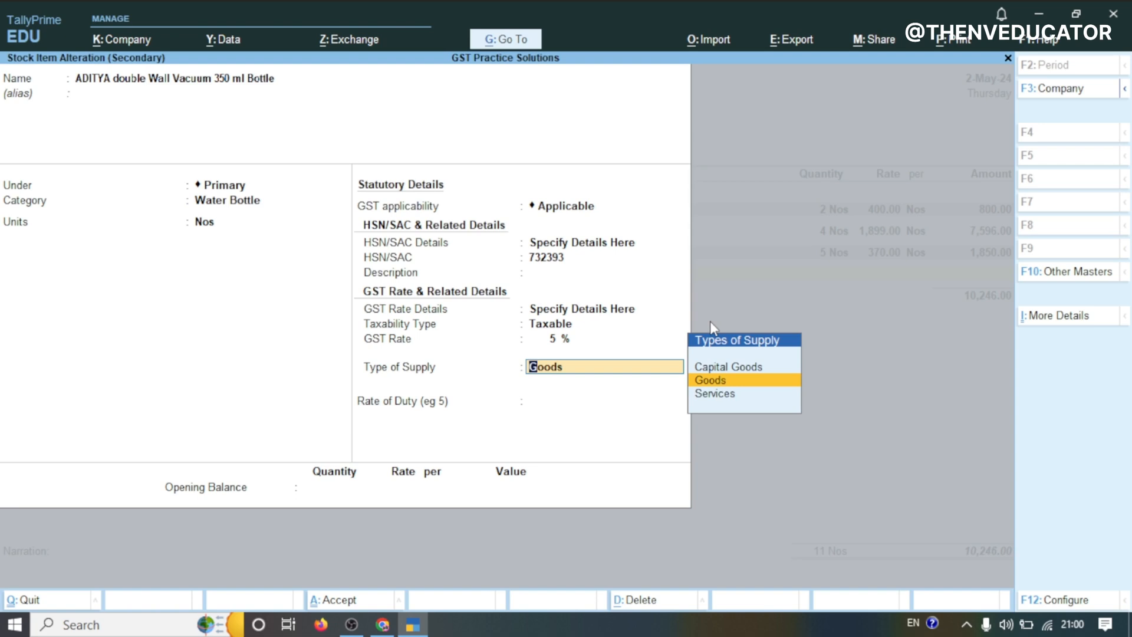
key("Return")
key("Return")
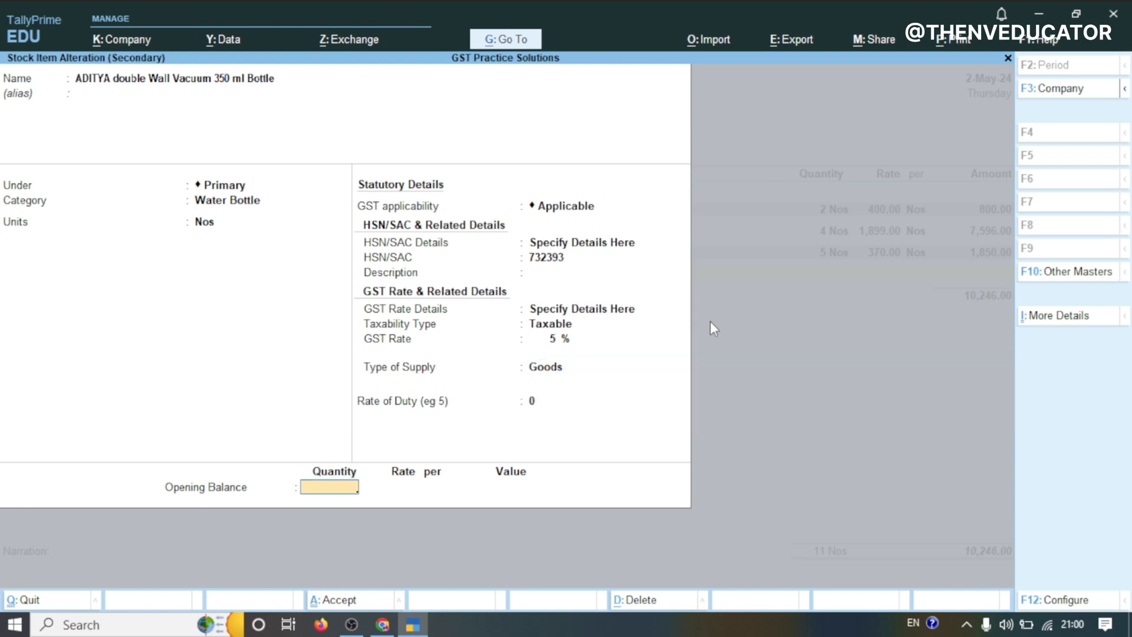
key("Return")
Enter quantity 4 Nos and rate 715 for the ADITYA double Wall Vacuum 350 ml Bottle line
key("Return")
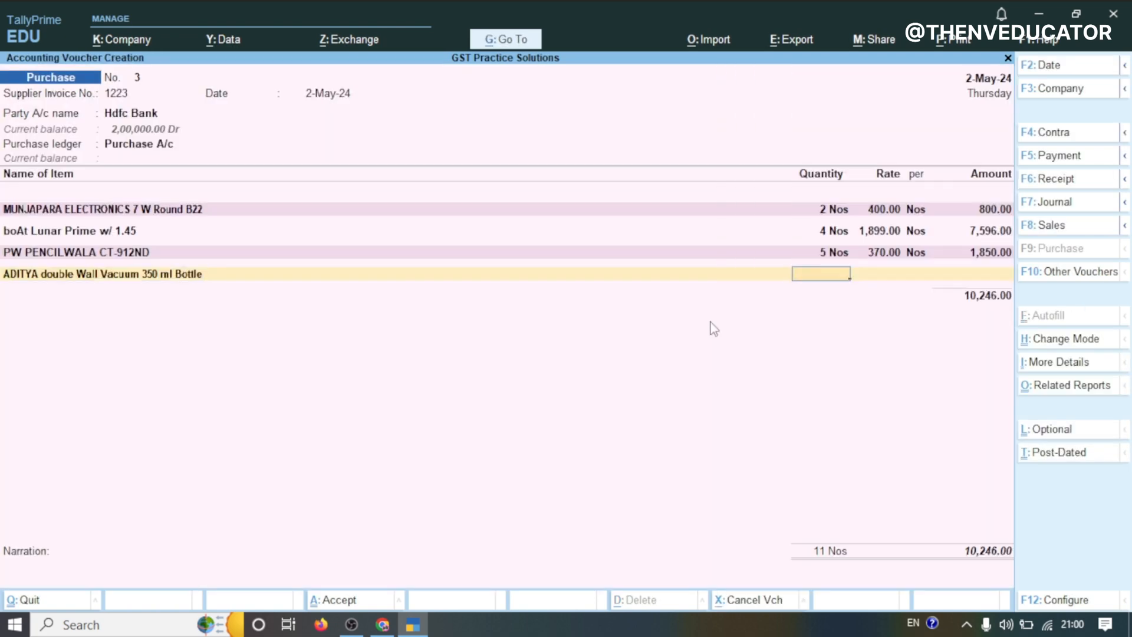
type("4")
key("Return")
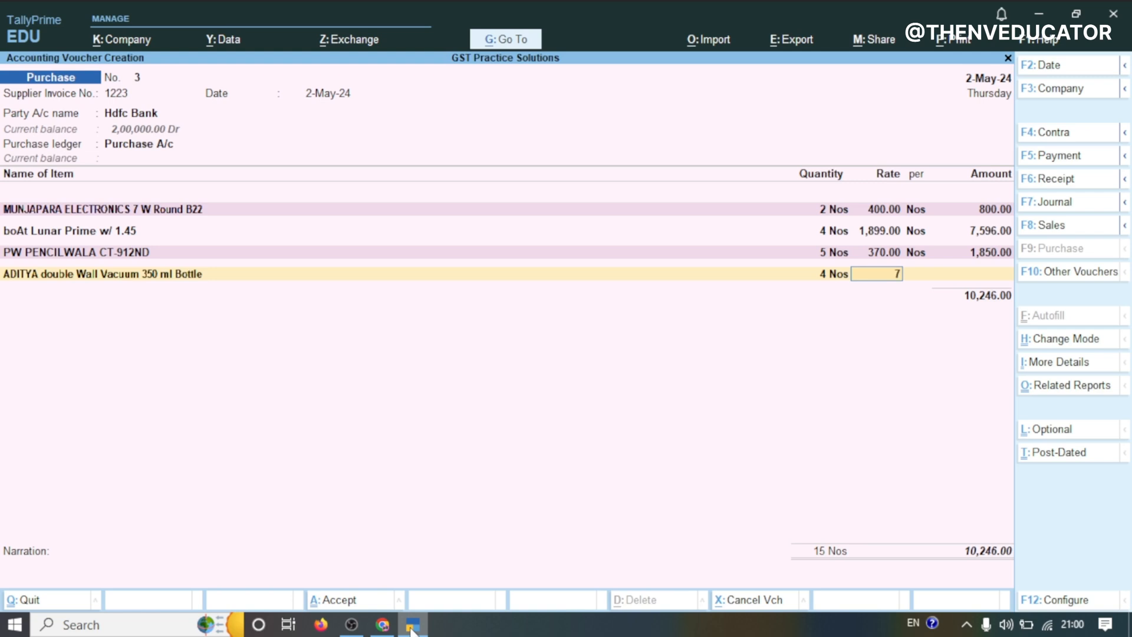
key("Return")
key("Return")
key("Return")
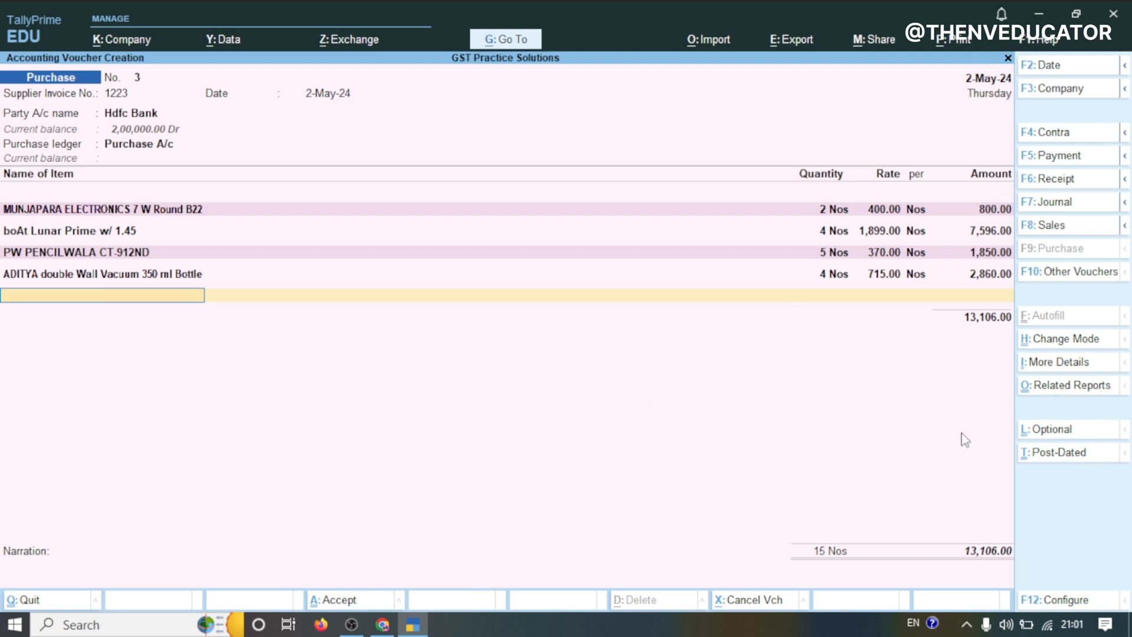
Open the voucher's GST Tax Analysis in detailed view and review the CGST and SGST breakdown per item
key("ctrl+o")
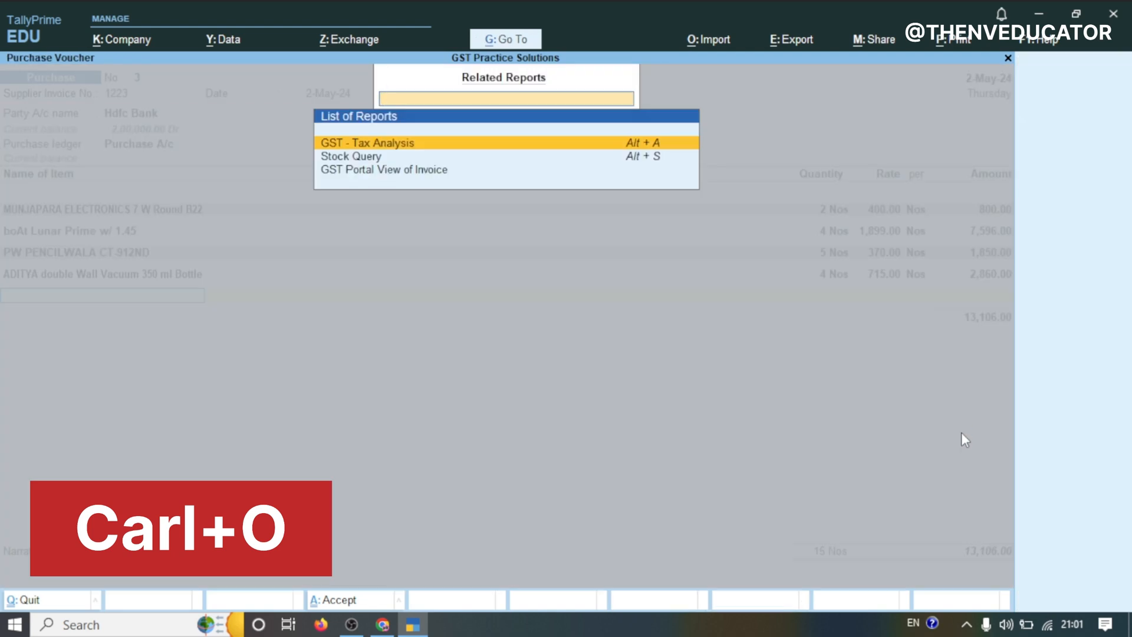
key("Return")
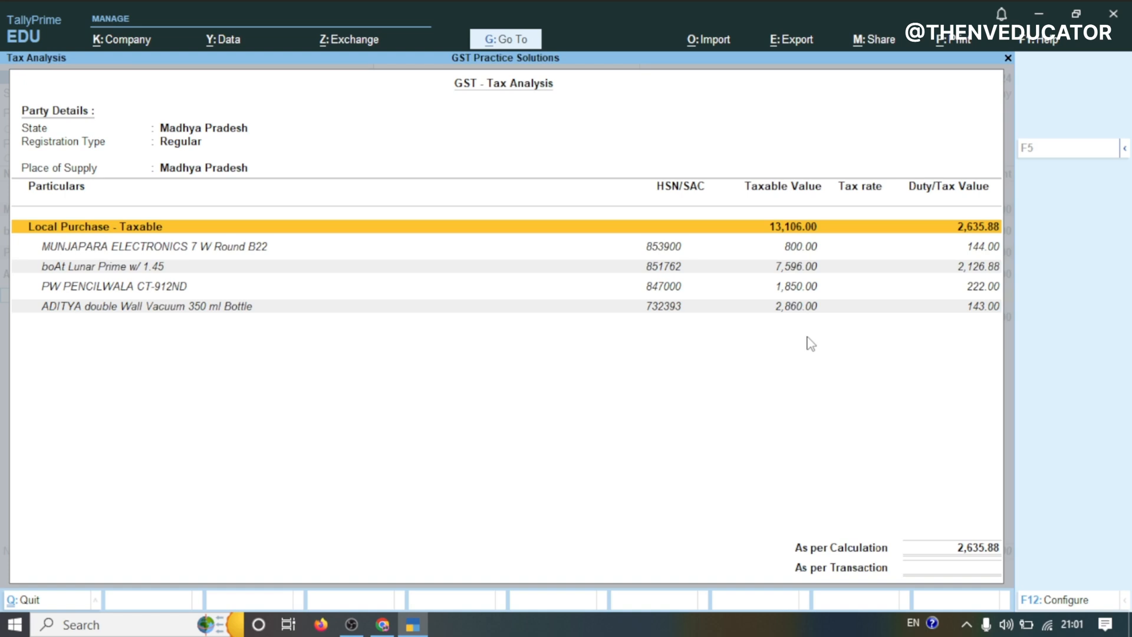
key("alt+F5")
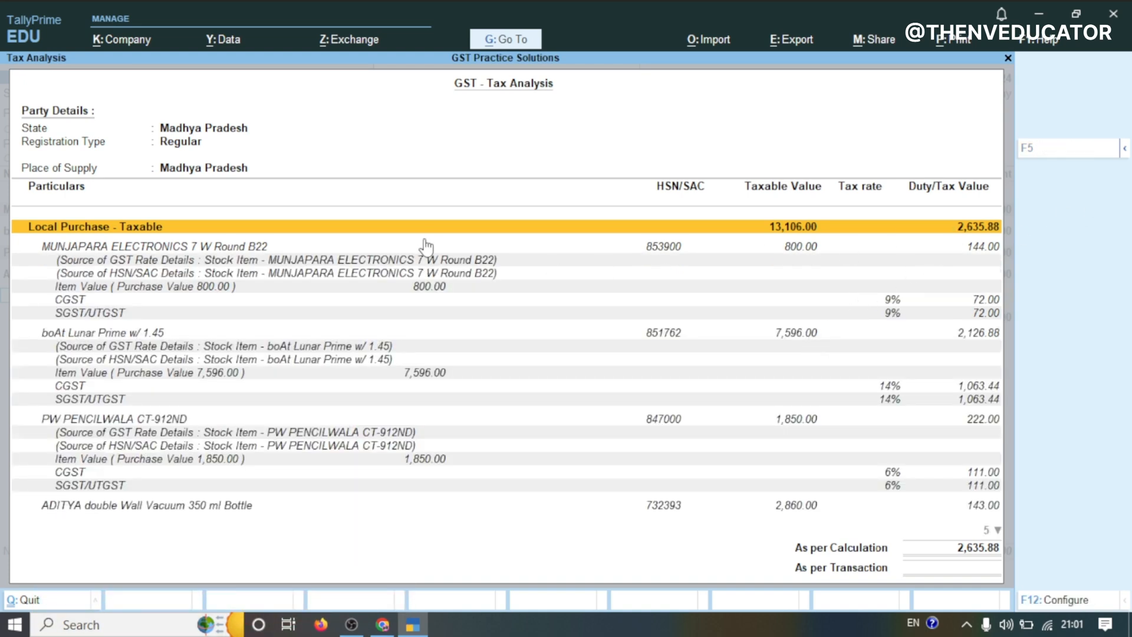
key("Down")
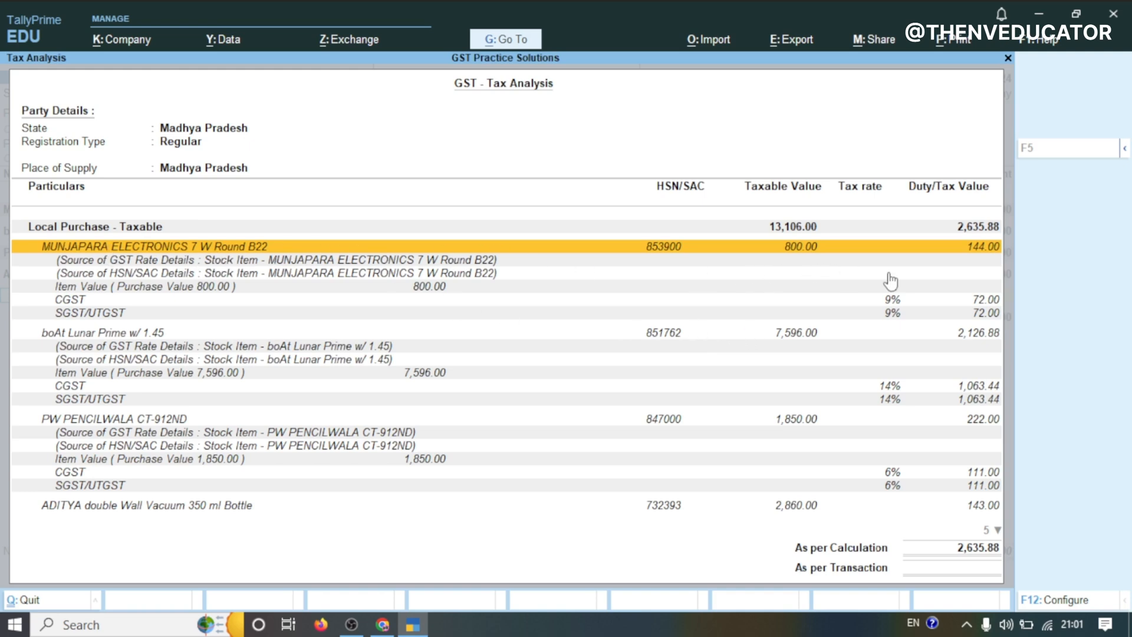
key("Down")
key("Down")
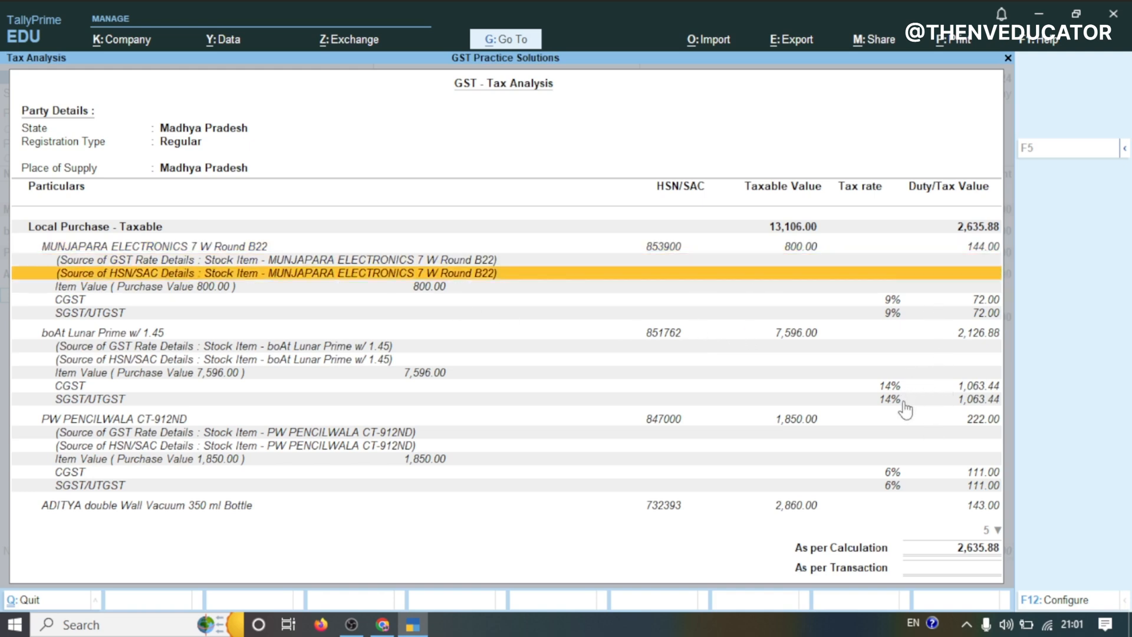
scroll(903, 405, "down", 1)
scroll(901, 385, "up", 1)
scroll(902, 385, "down", 1)
scroll(902, 392, "down", 4)
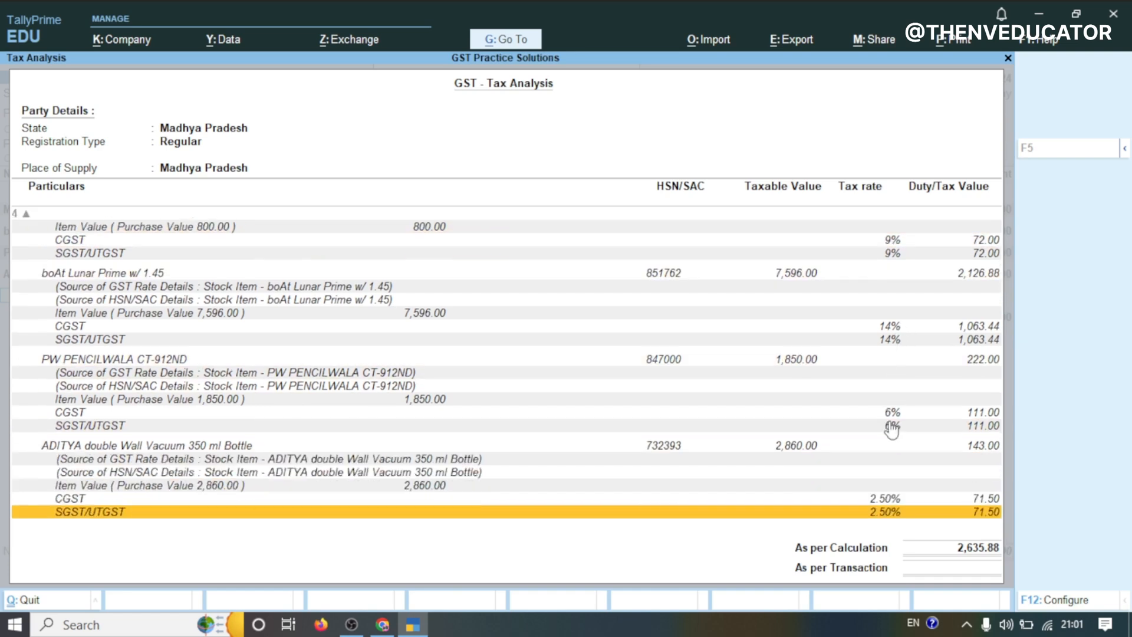
key("Escape")
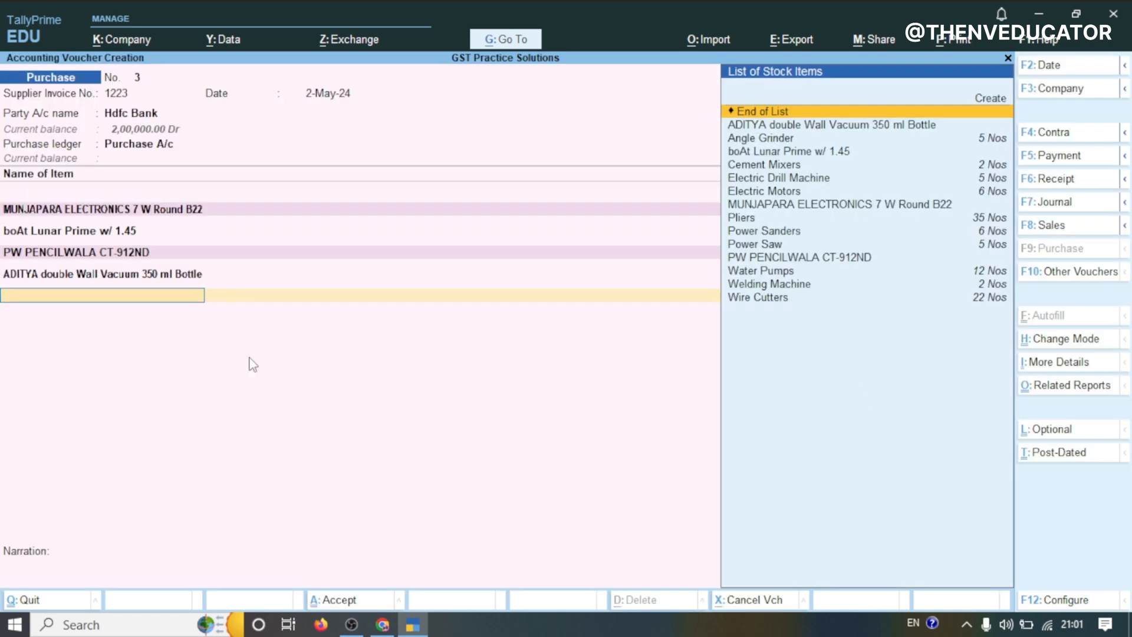
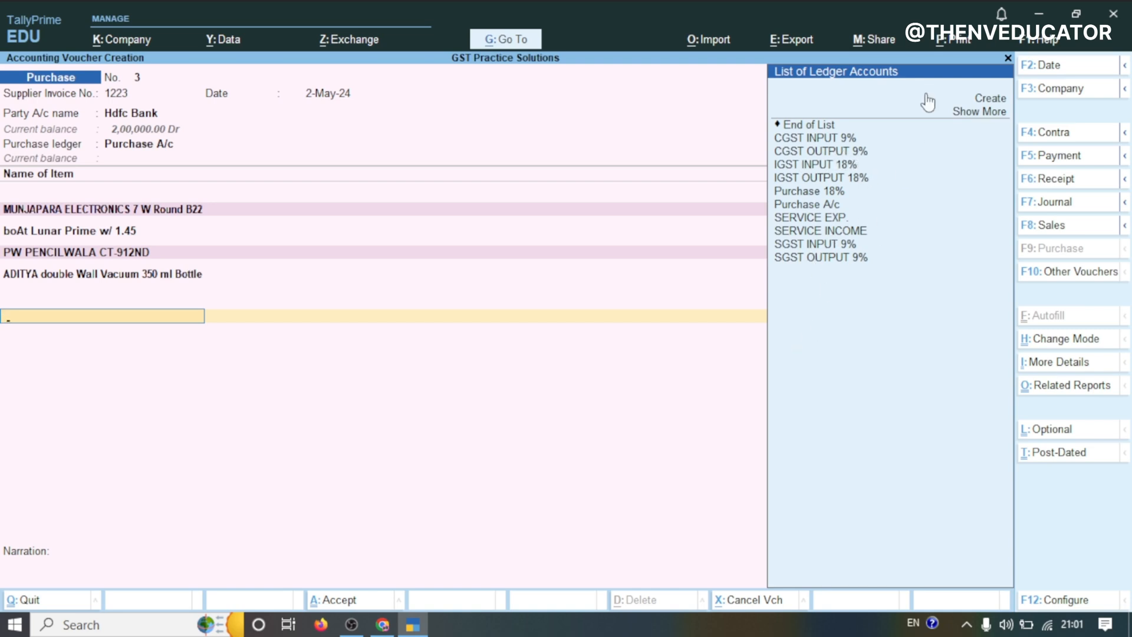
Create a new ledger named INPUT CGST under Duties & Taxes with GST as the type of duty
key("alt+c")
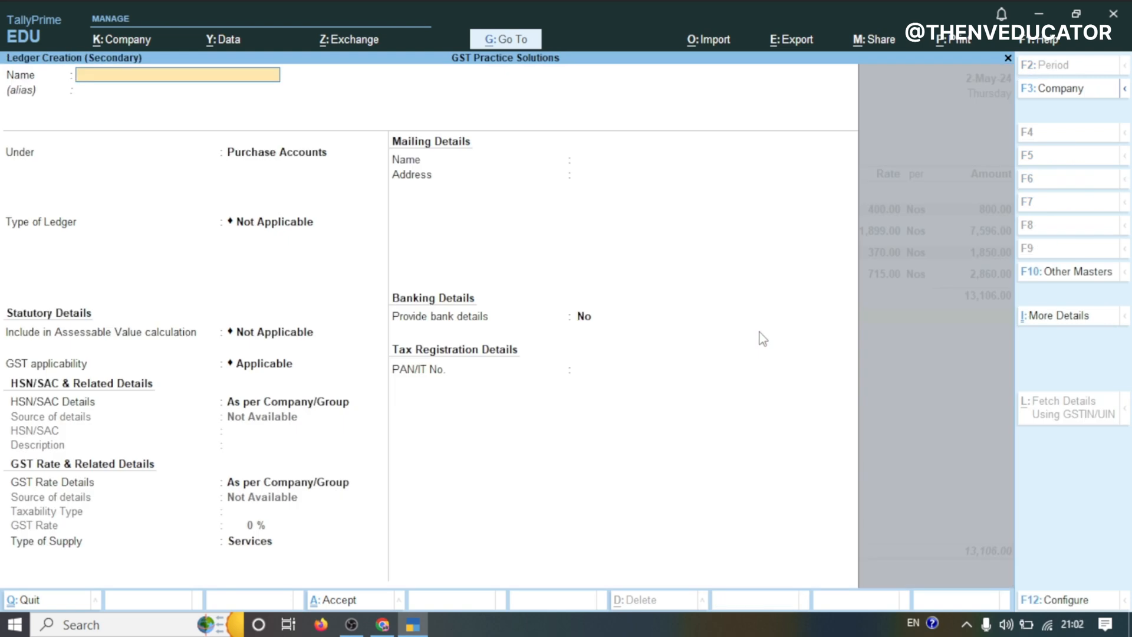
type("INPUT CGST")
key("Return")
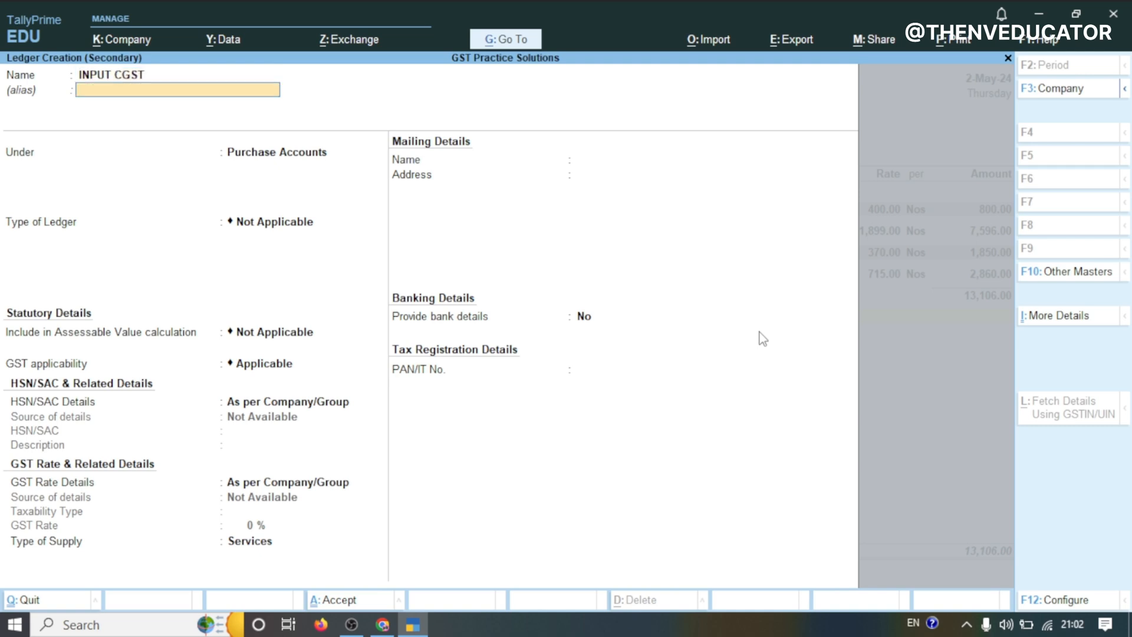
type("TAX")
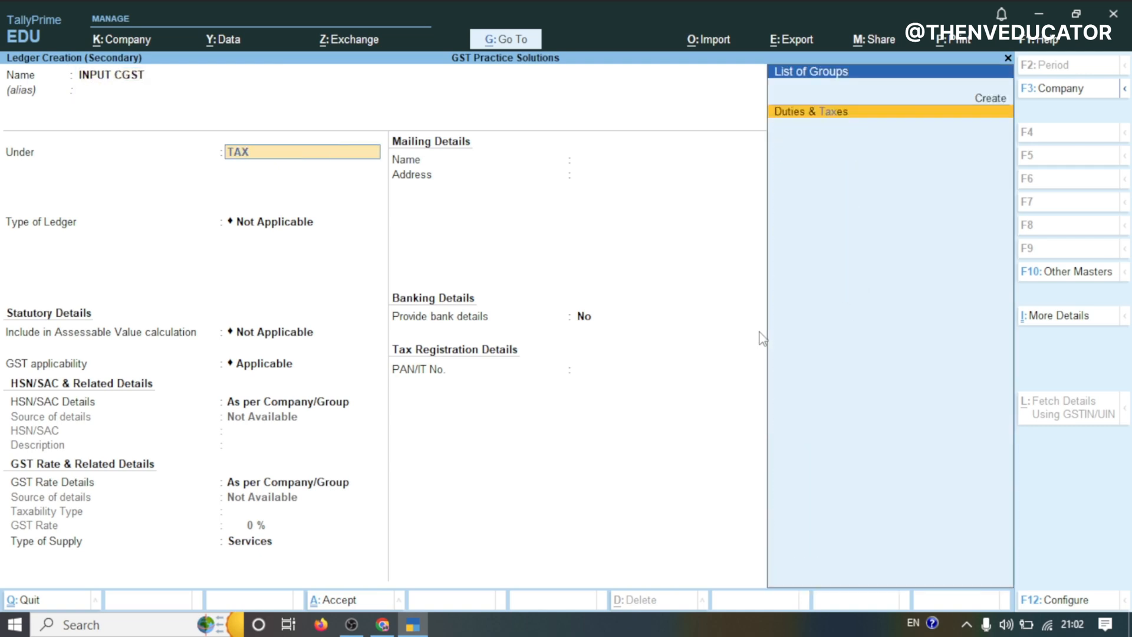
key("Return")
key("Up")
key("Return")
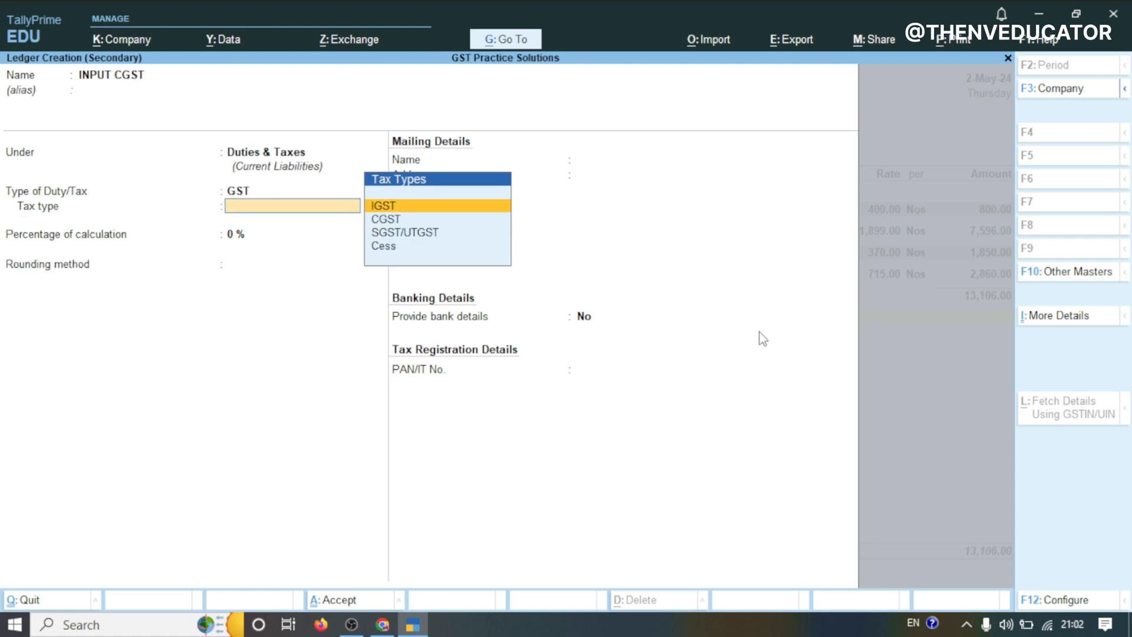
Set the ledger's tax type to CGST, save it, and accept its tax amount on the purchase voucher
left_click(390, 222)
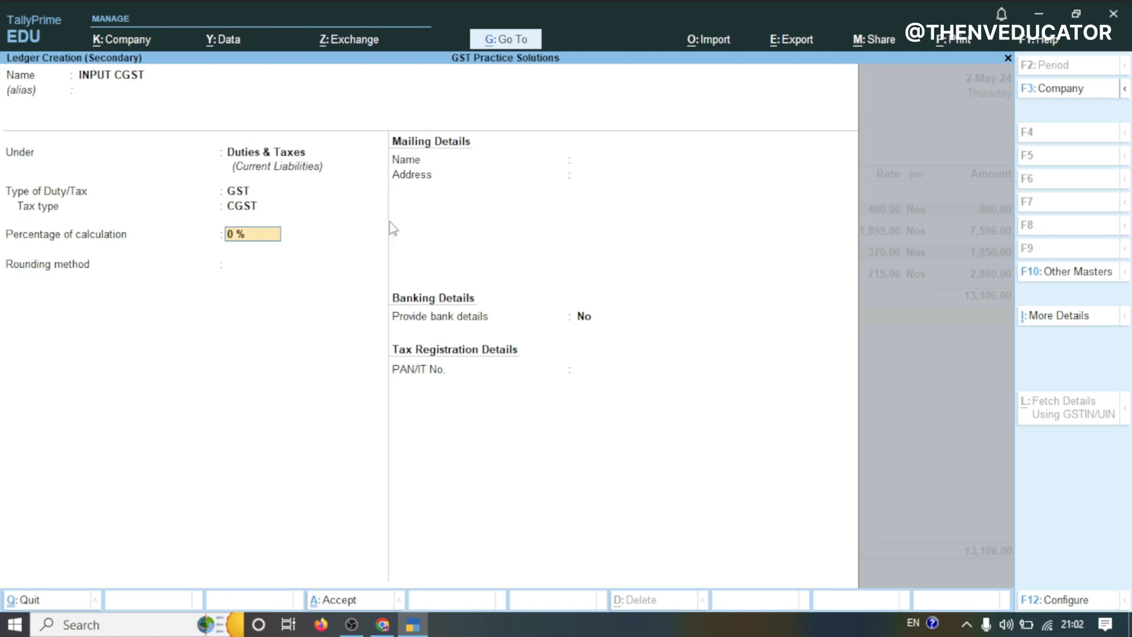
key("Return")
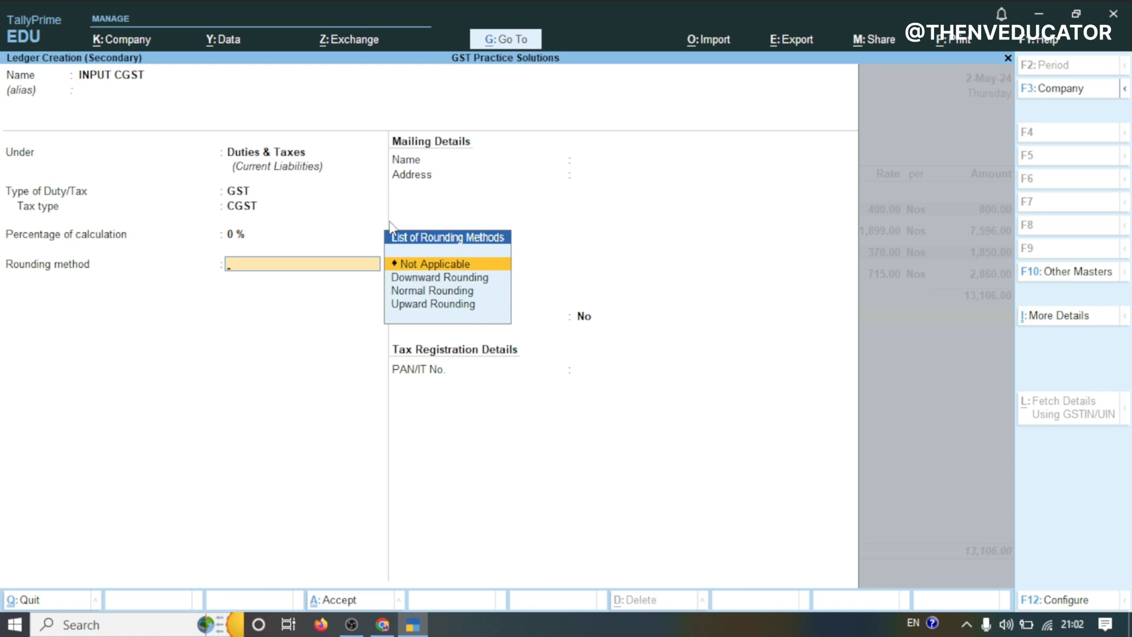
key("Return")
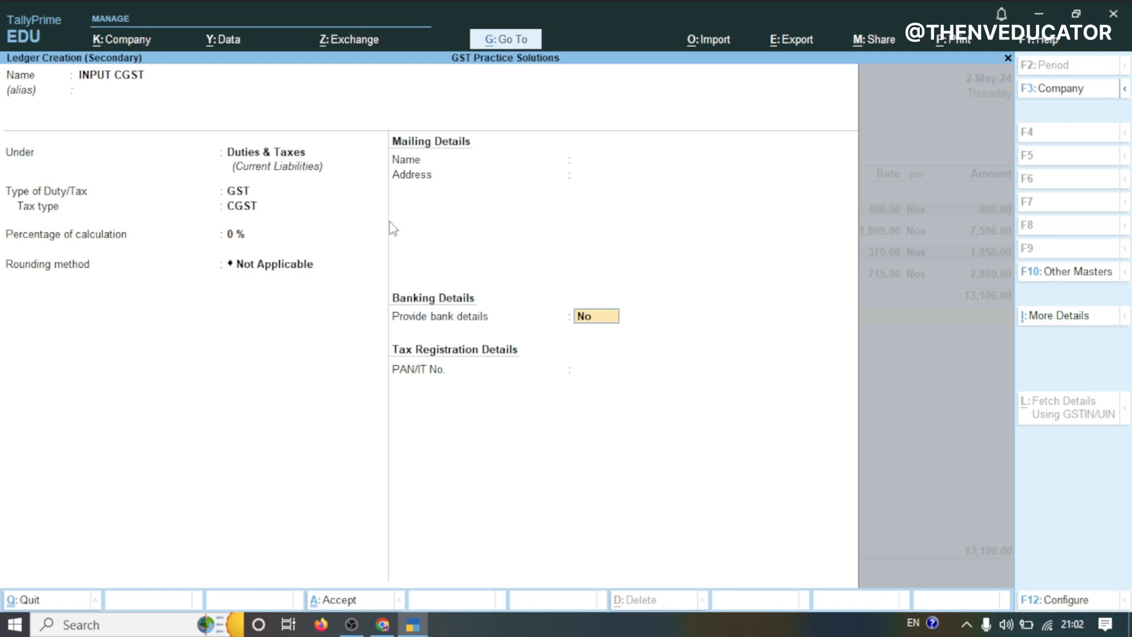
key("Return")
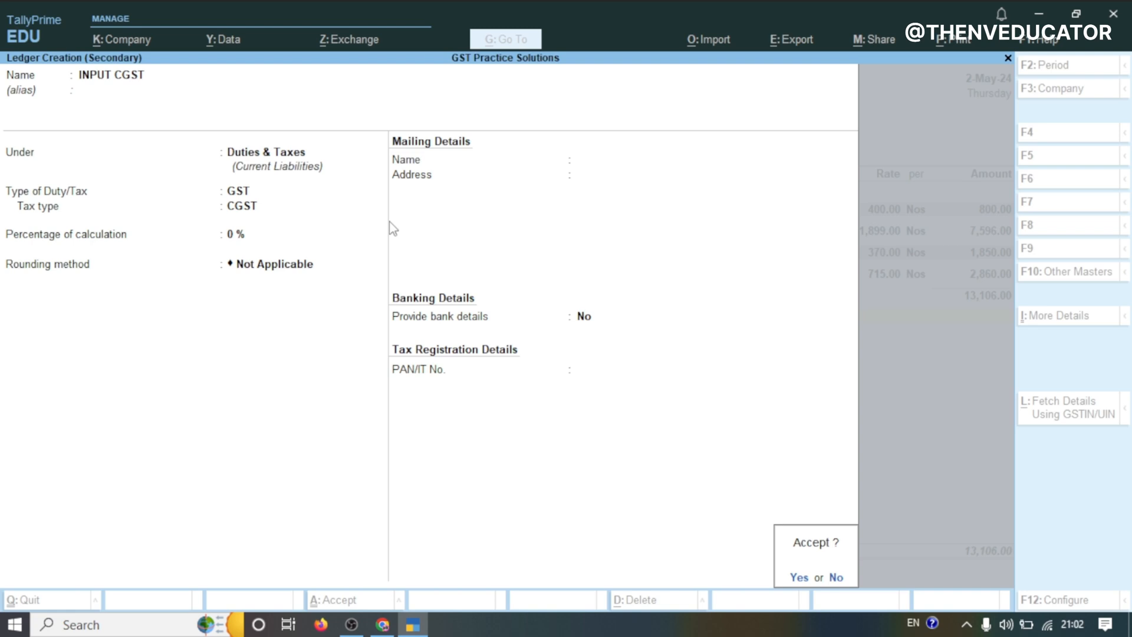
key("Return")
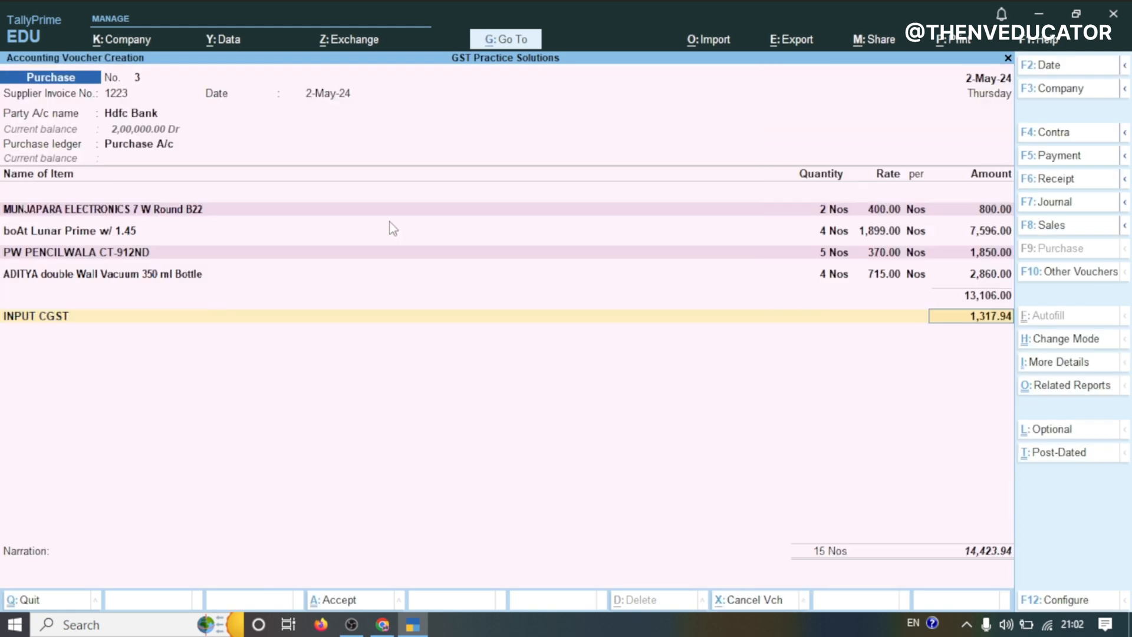
key("Return")
key("ctrl")
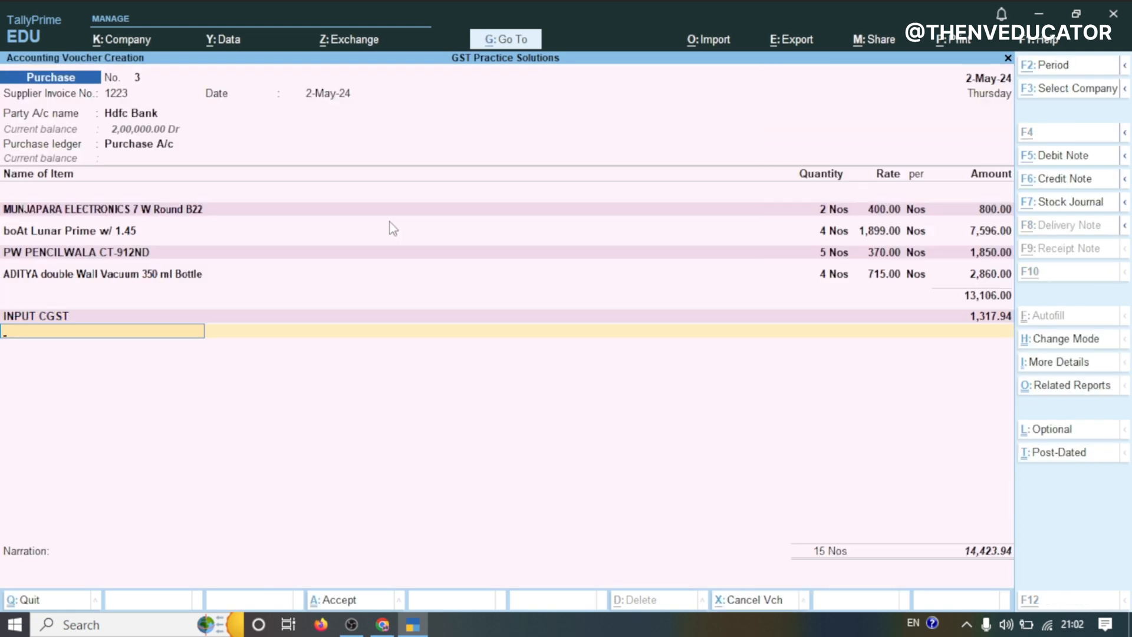
key("alt+c")
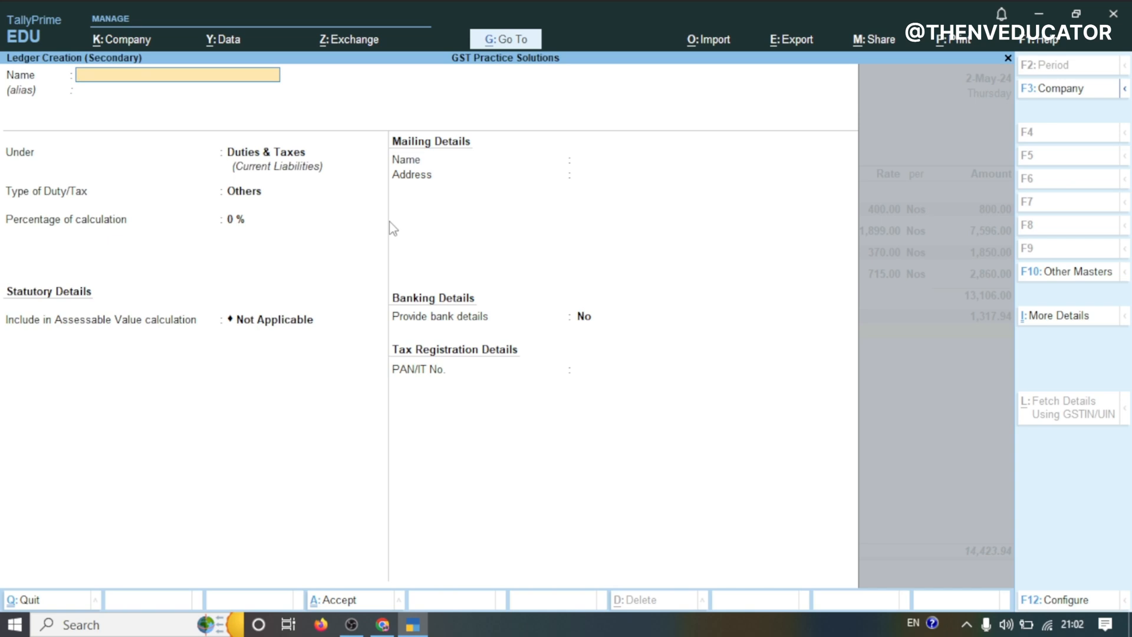
key("Escape")
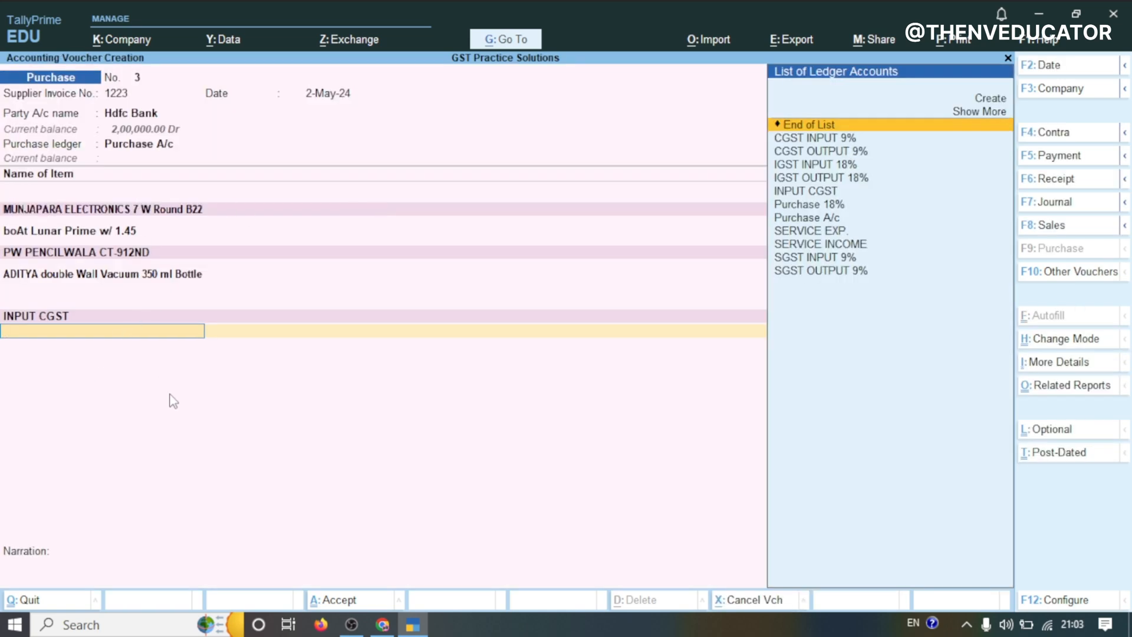
Create another ledger named INPUT SGST under Duties & Taxes from the voucher's ledger list
key("Up")
key("Up")
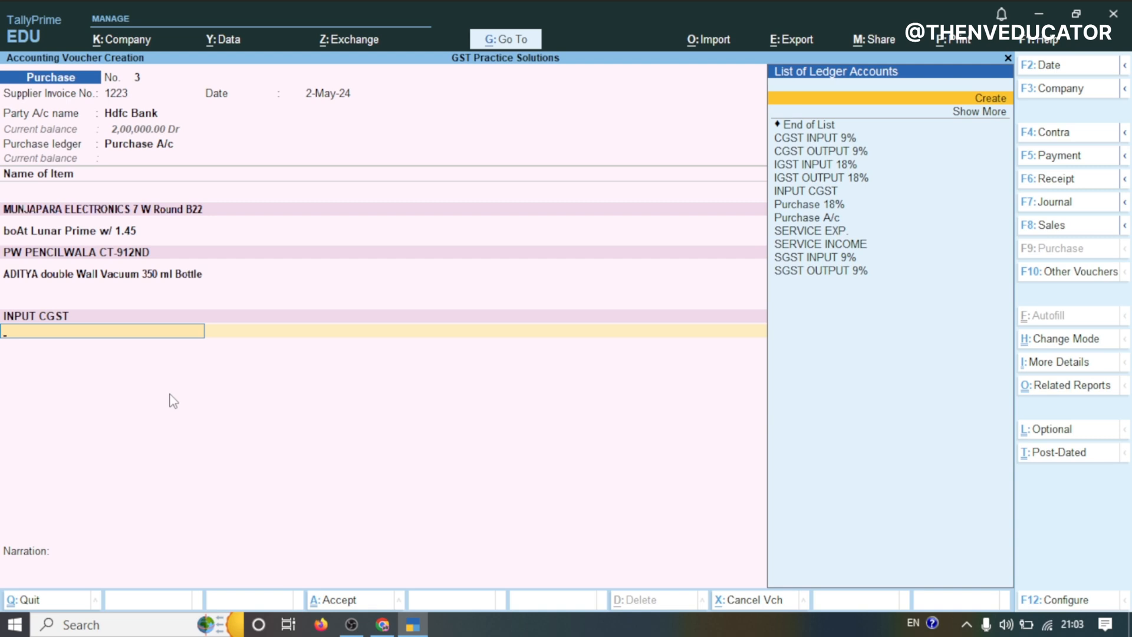
key("alt+c")
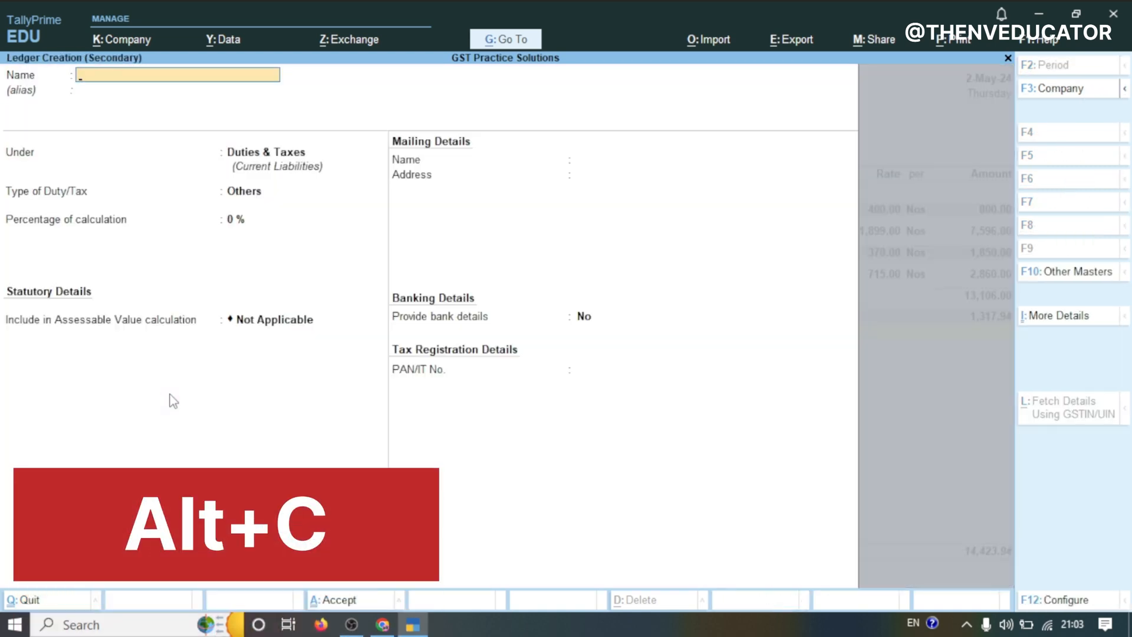
type("INPUT SGST")
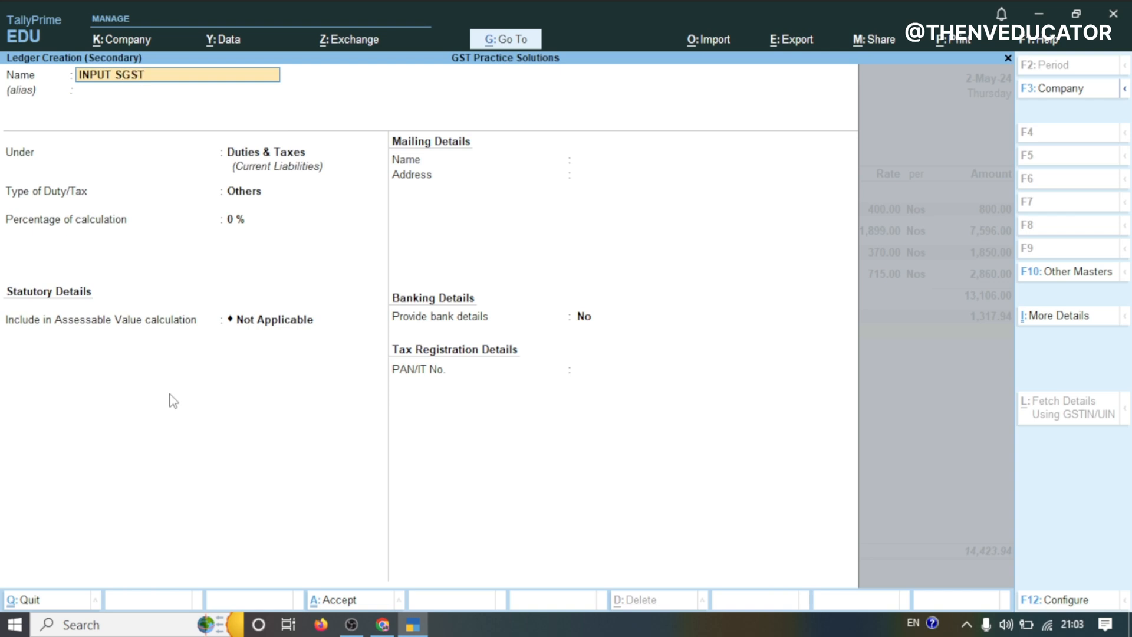
key("Return")
key("Return")
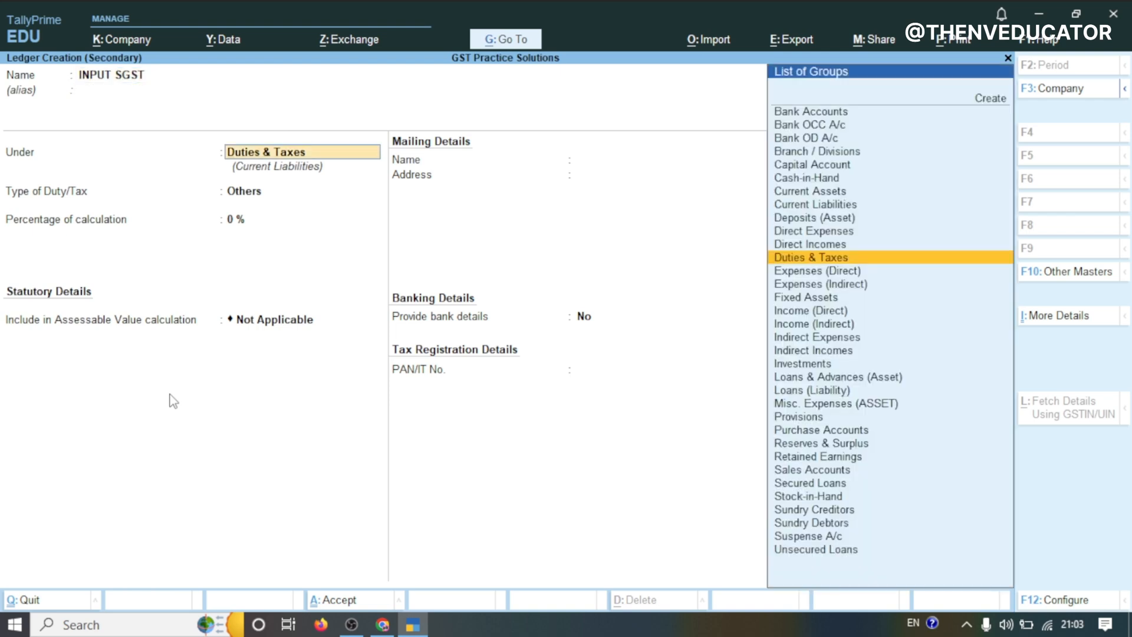
key("Return")
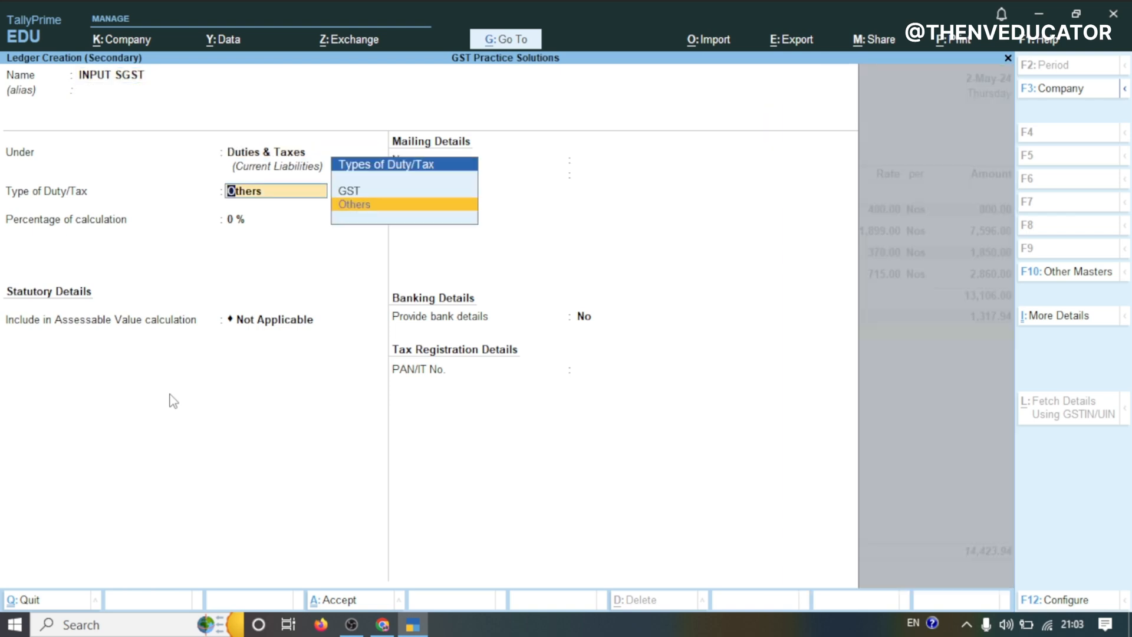
Set the INPUT SGST ledger's duty type to GST and tax type to SGST/UTGST, then save it
key("Up")
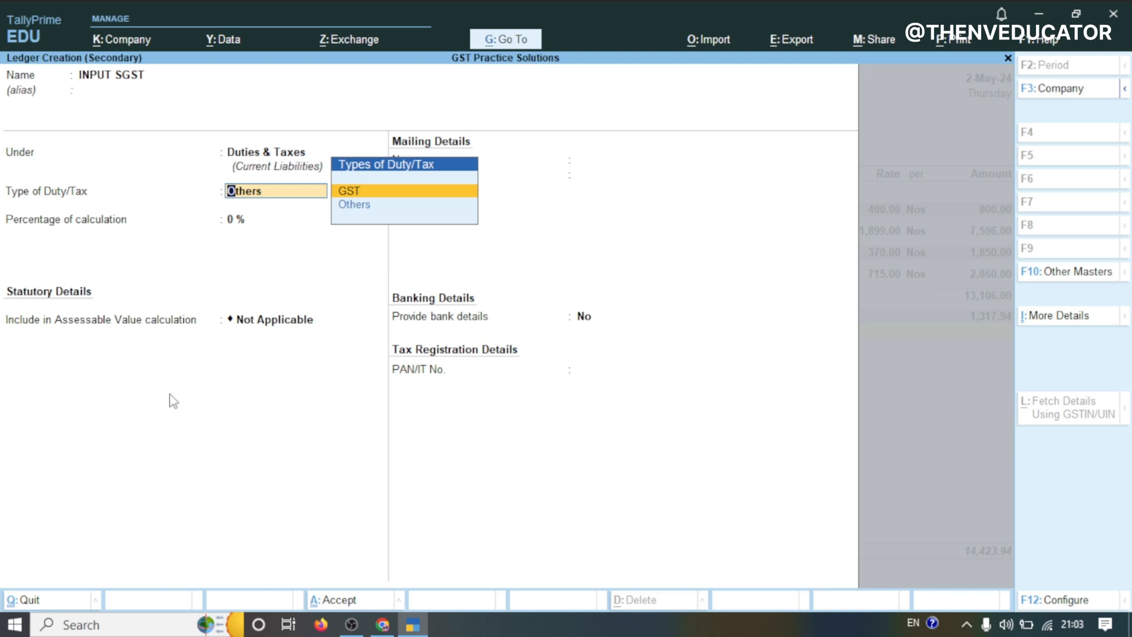
key("Return")
key("Down")
key("Down")
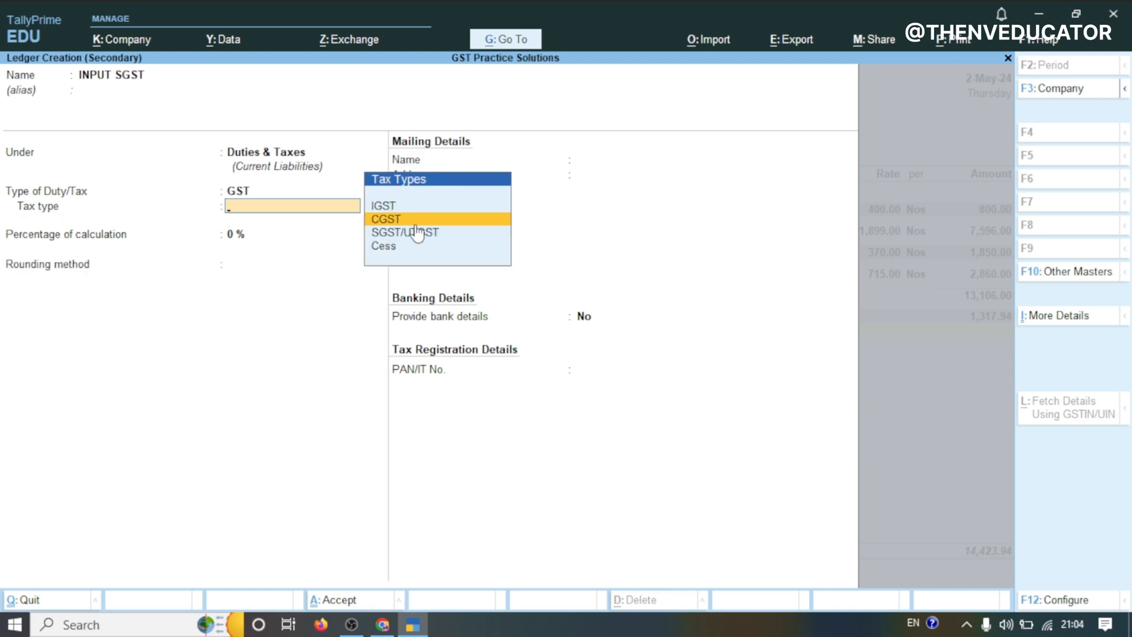
left_click(418, 236)
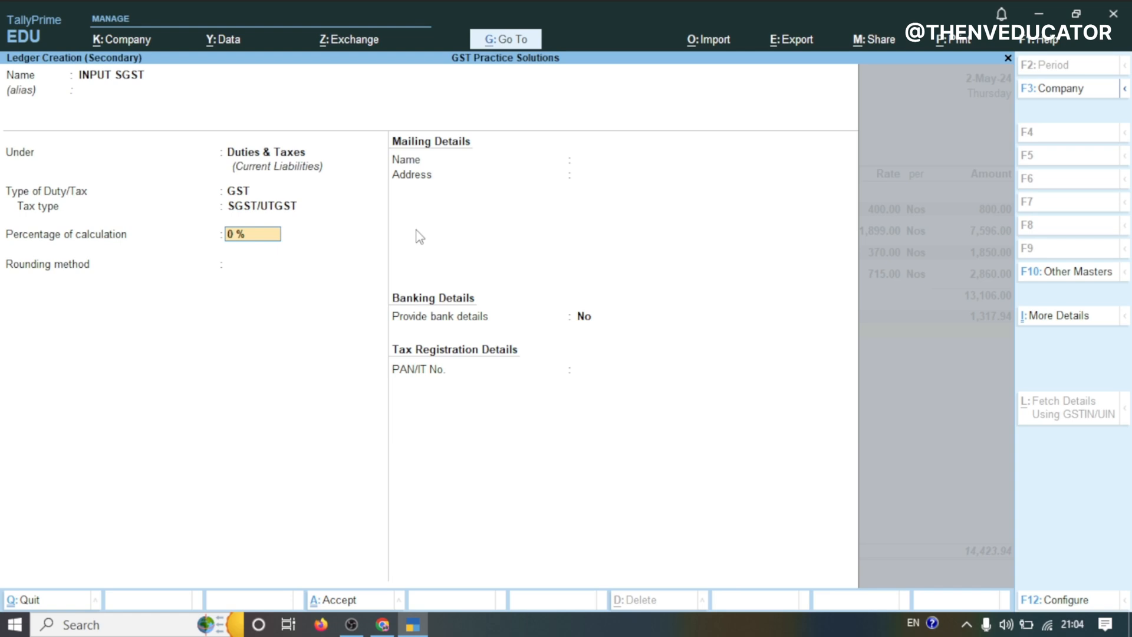
key("Return")
key("Return")
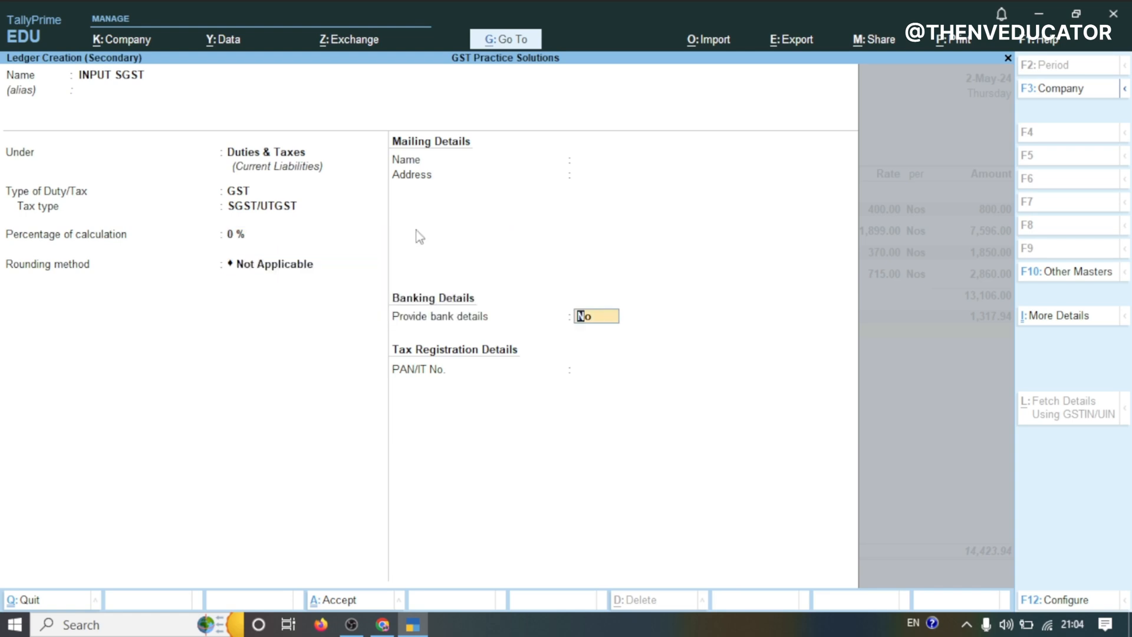
key("Return")
key("Return")
Complete the bank allocation as a Cheque with its instrument number and save the purchase voucher
key("ctrl+a")
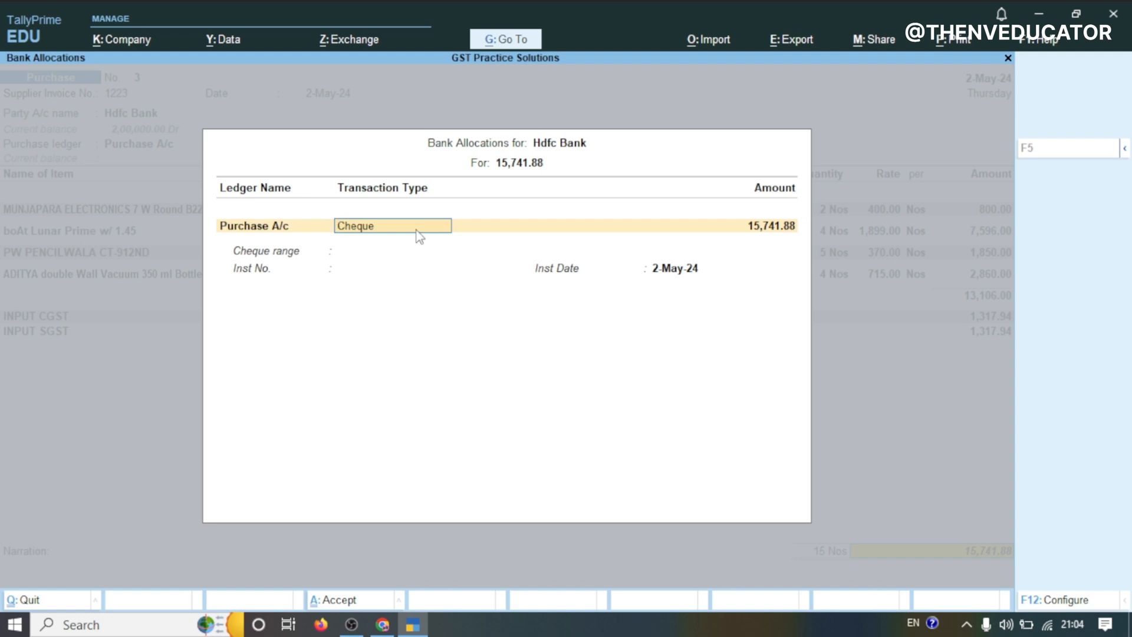
key("Return")
key("Return")
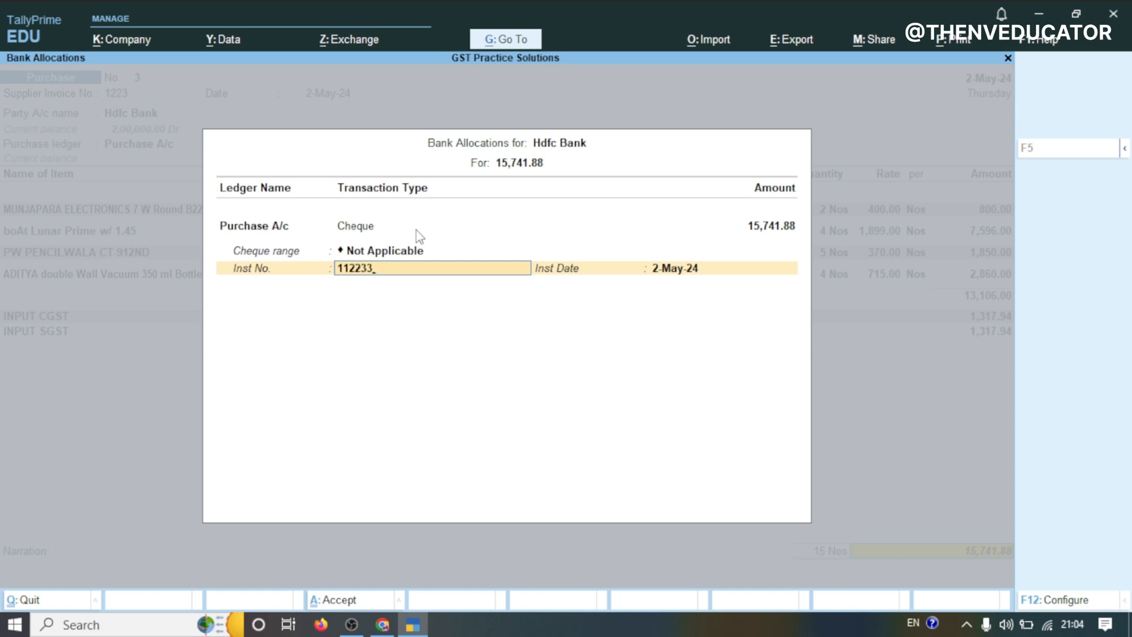
key("Return")
key("Return")
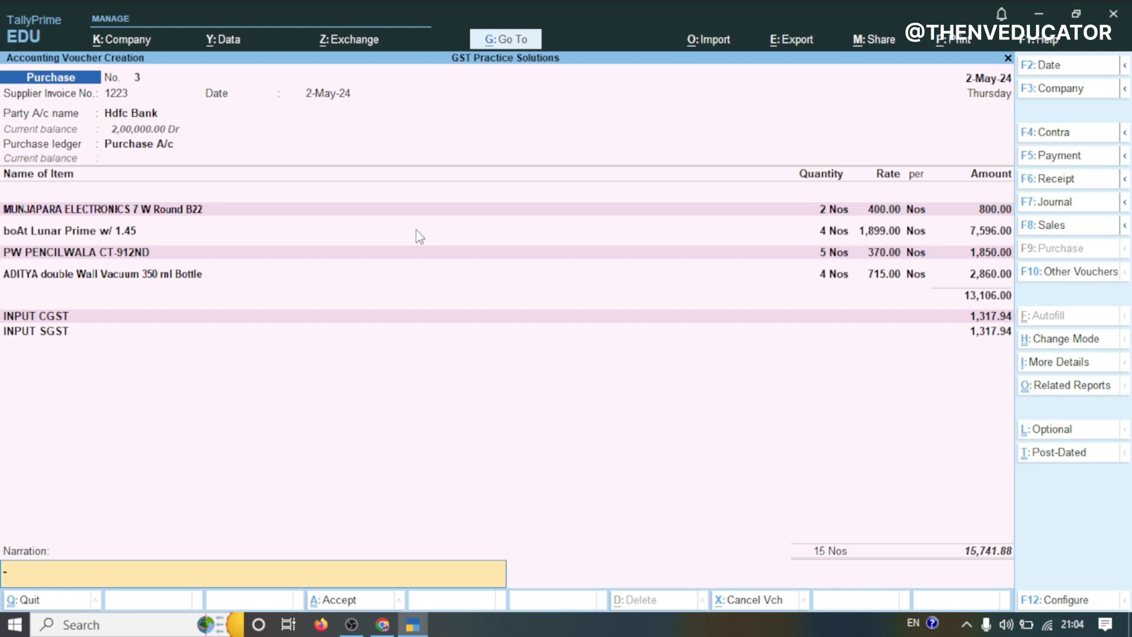
key("Return")
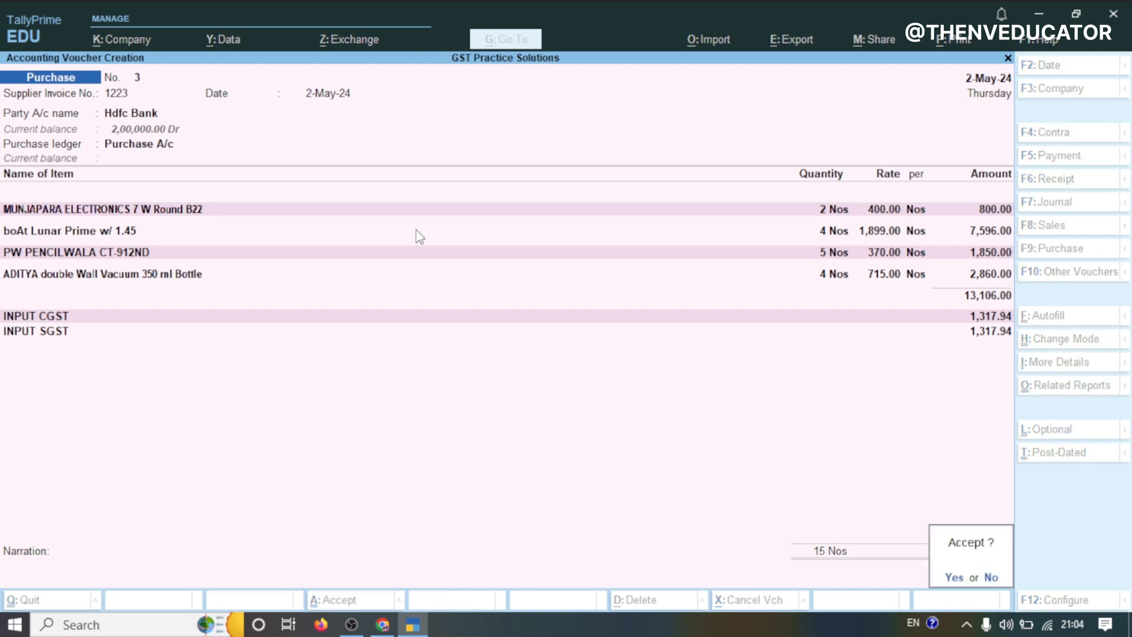
key("Return")
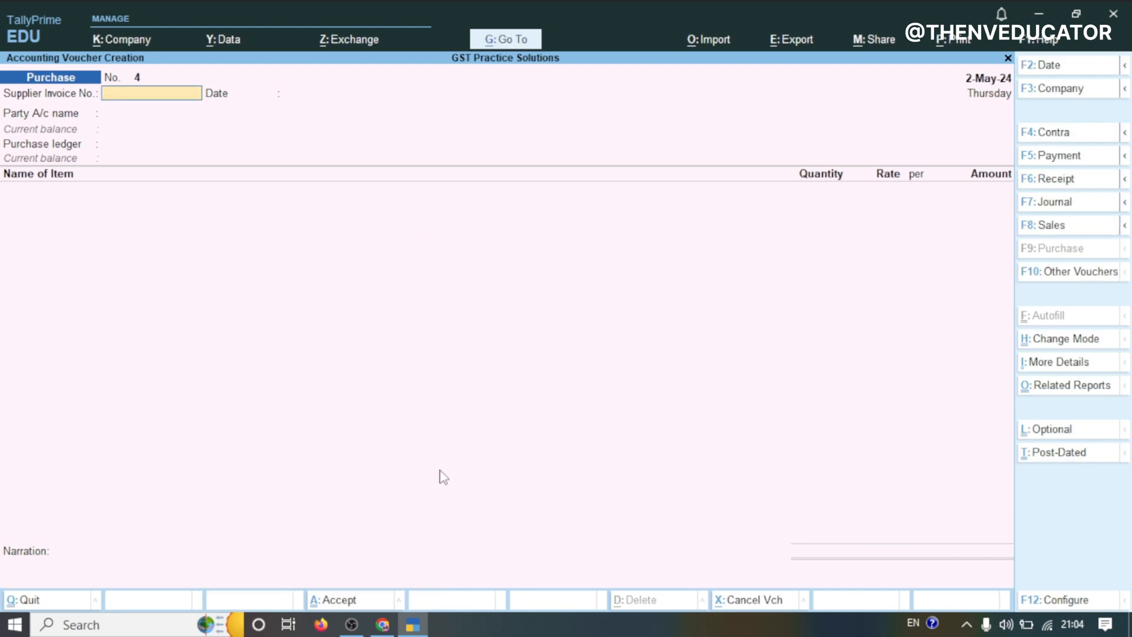
Return to voucher creation and switch the voucher type to Debit Note
left_click(382, 624)
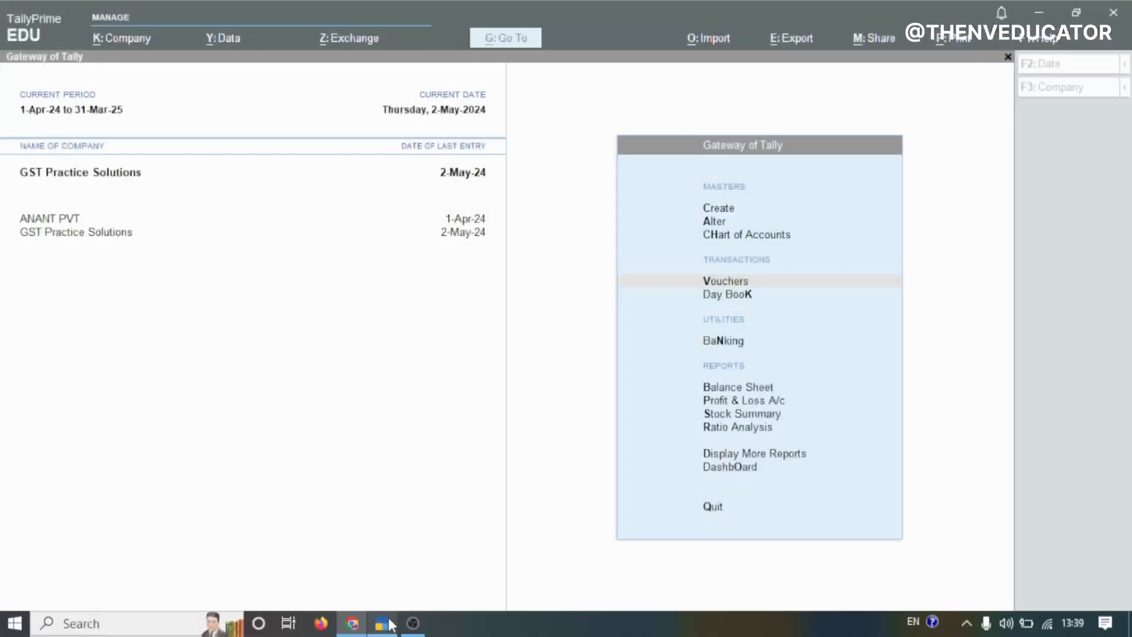
key("Return")
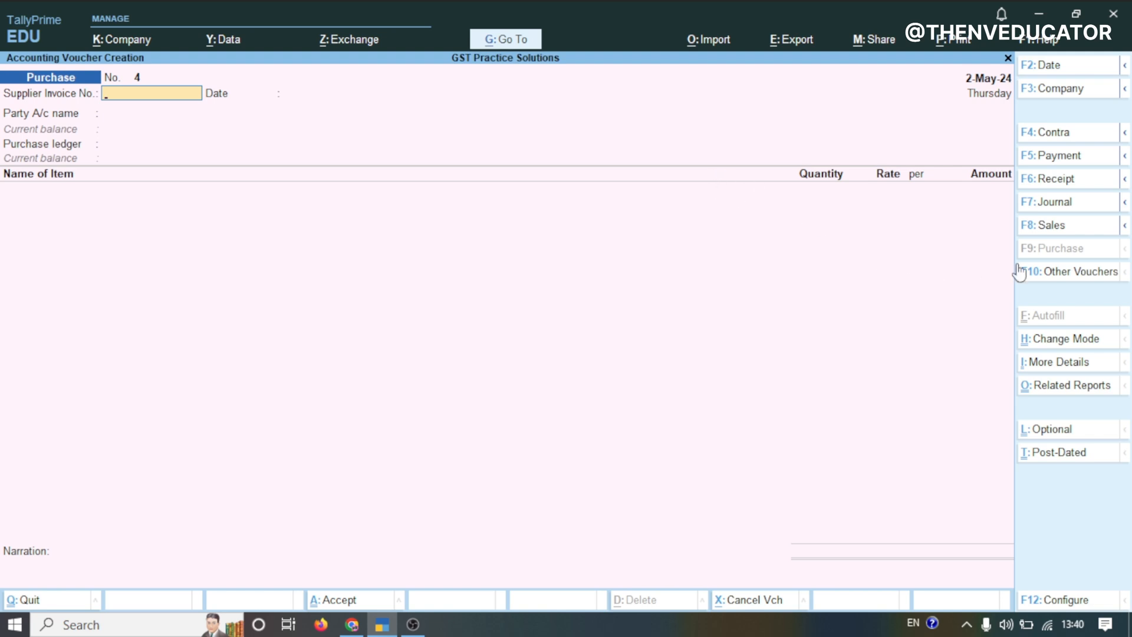
left_click(1053, 276)
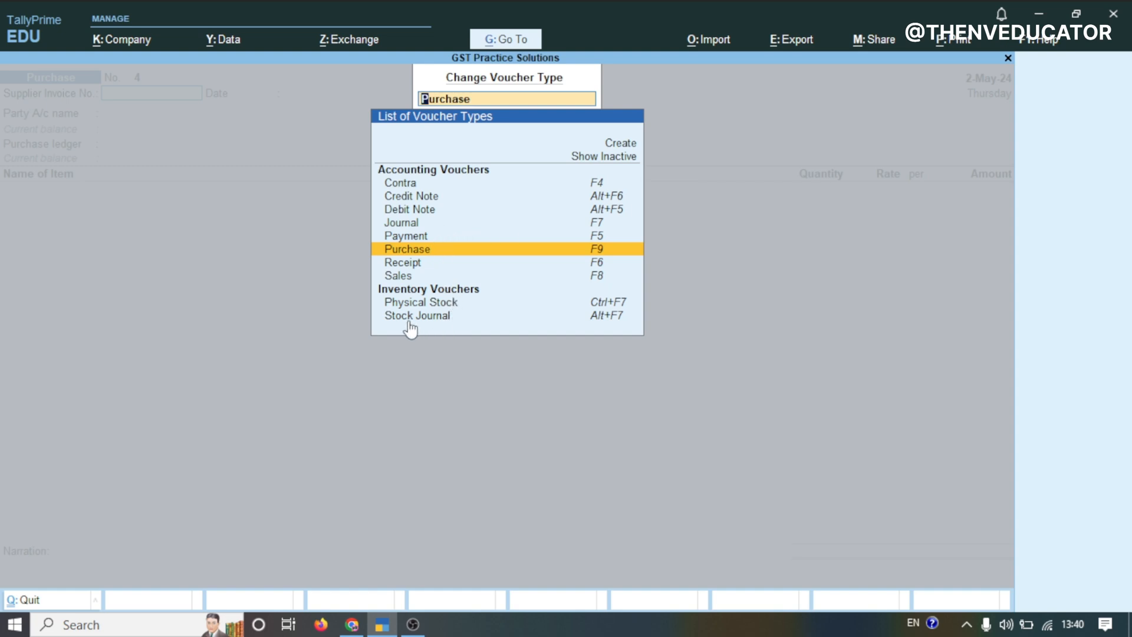
left_click(408, 211)
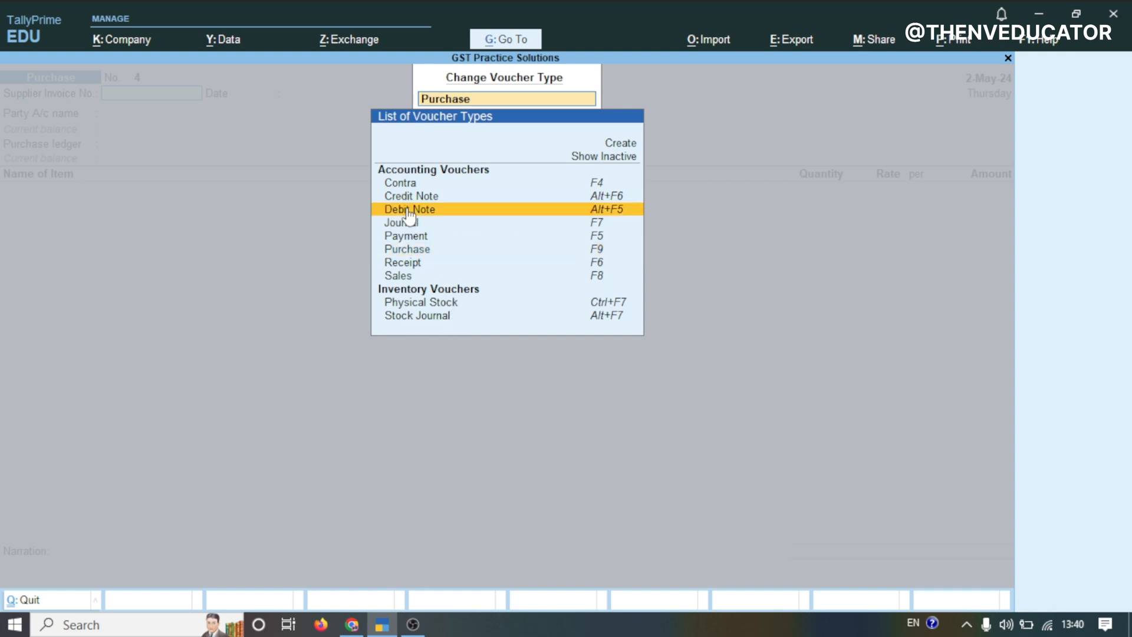
left_click(460, 217)
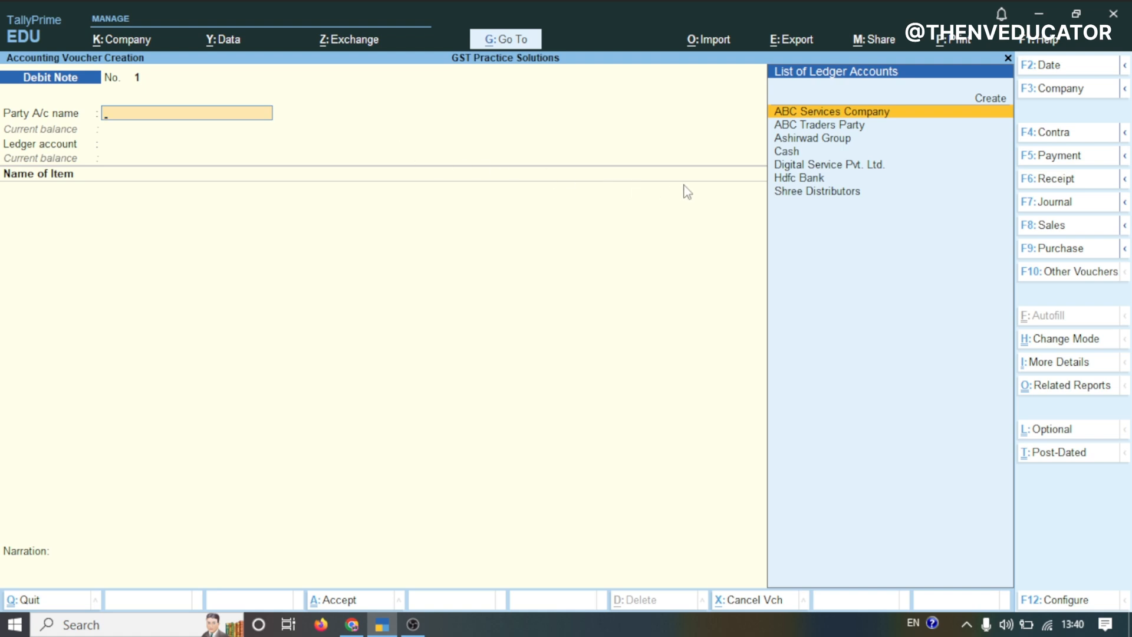
Select Ashirwad Group as the party and accept the dispatch, original invoice and party details
left_click(831, 139)
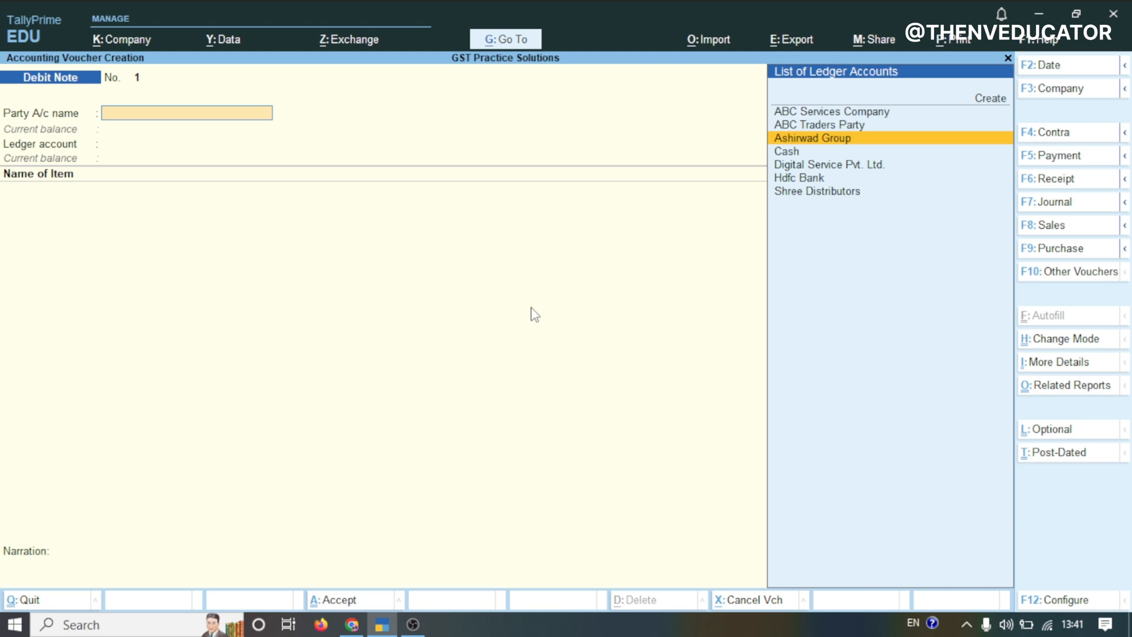
key("Return")
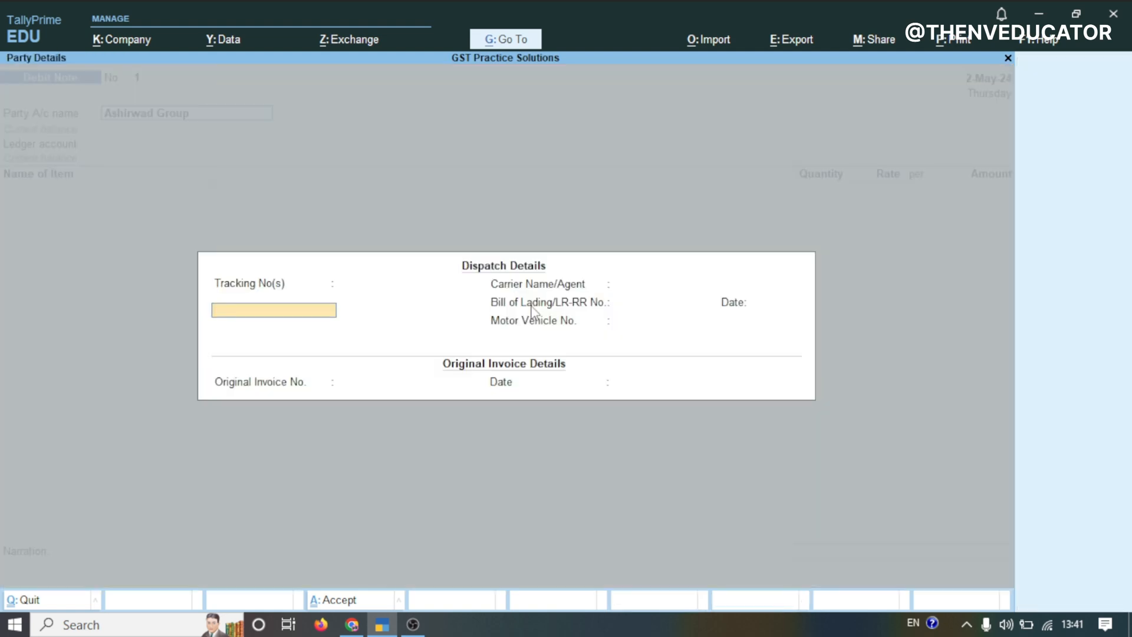
key("Return")
key("Return")
key("Return")
key("Return")
key("Return")
key("Return")
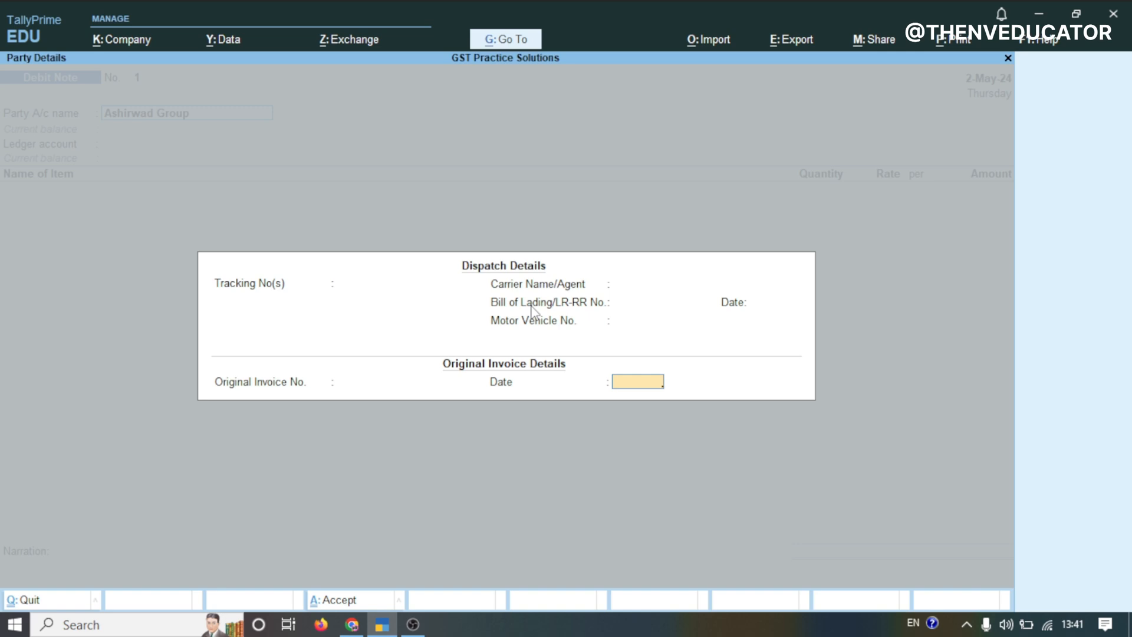
key("Return")
key("Return")
key("Return")
key("Return")
key("Return")
key("Return")
key("Return")
key("Return")
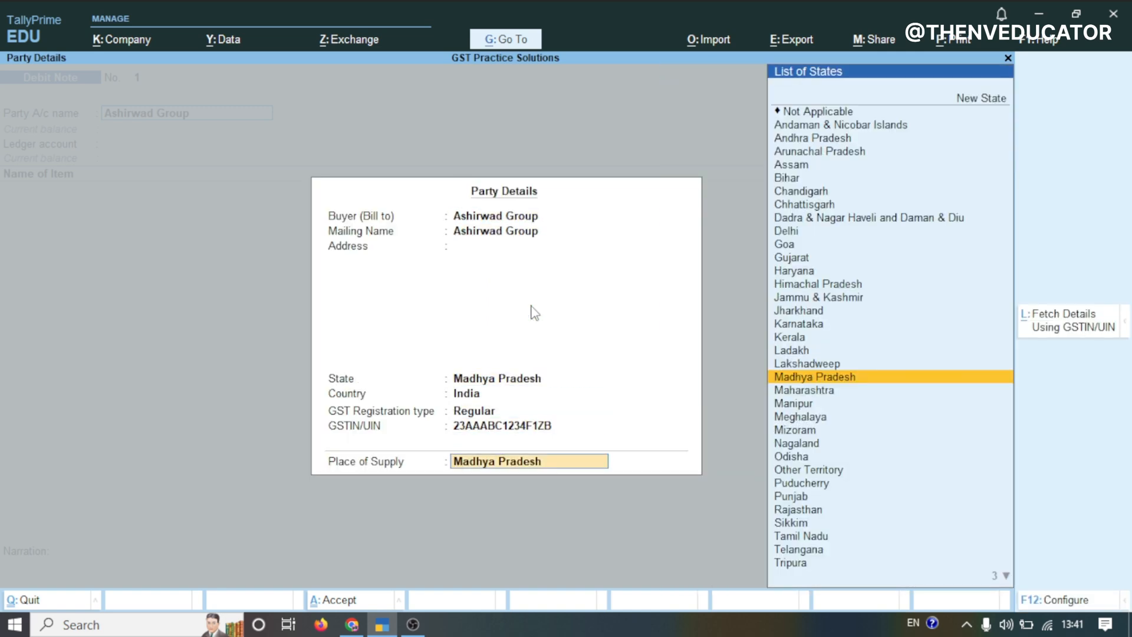
key("Return")
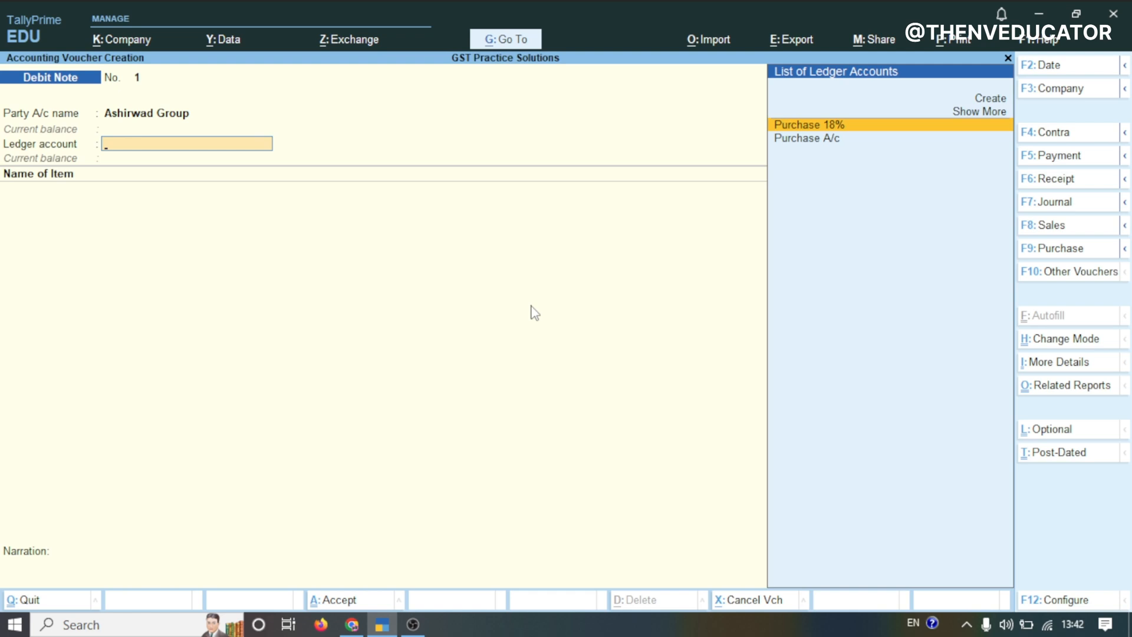
Create a new ledger named Purchase Return under the Purchase Accounts group from the ledger account list
key("Up")
key("Up")
key("Return")
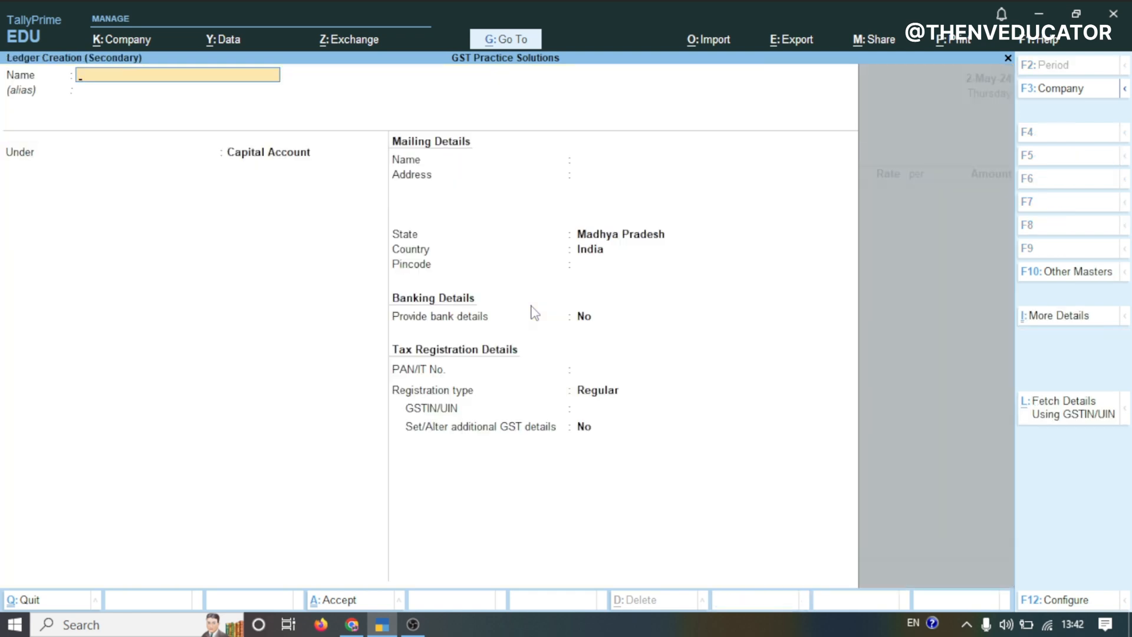
type("Purchase Return")
key("Return")
key("Return")
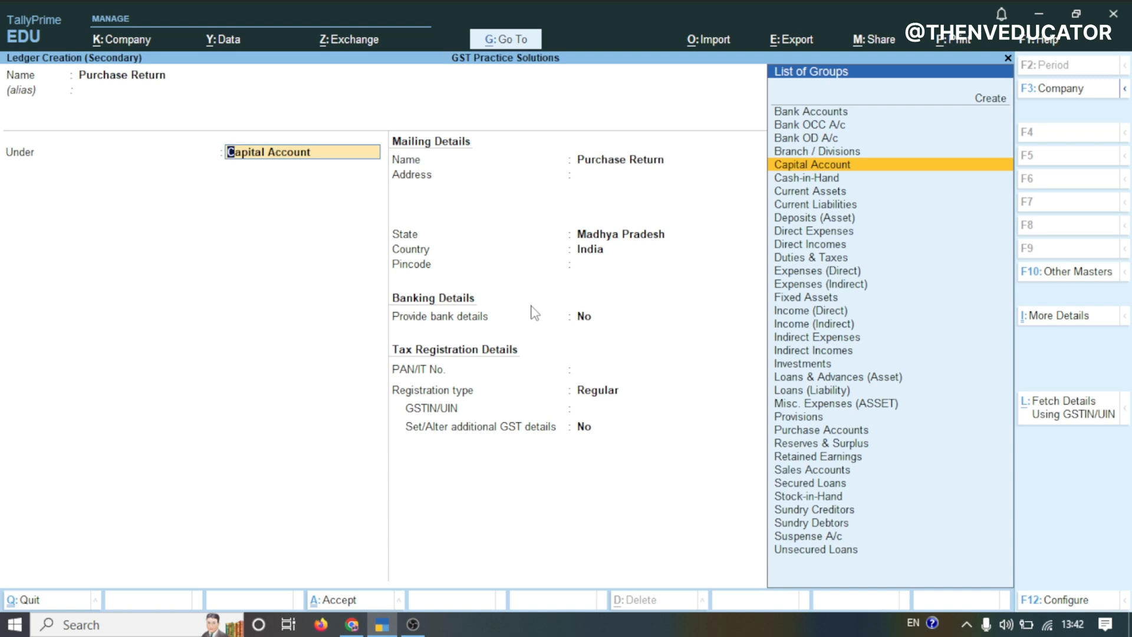
type("Pu")
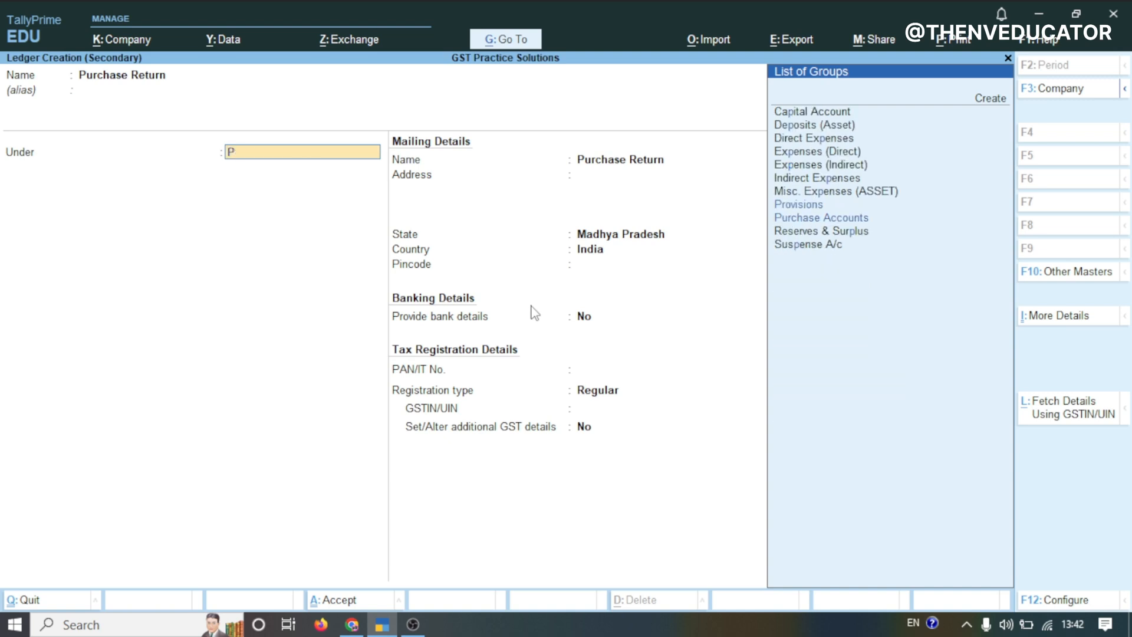
key("Return")
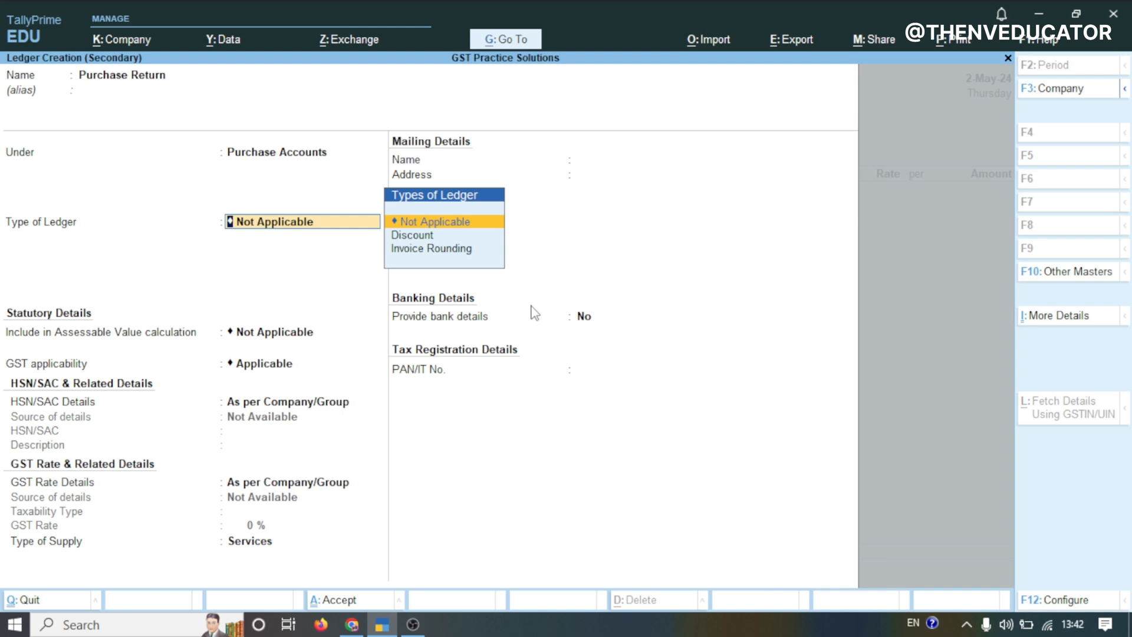
Set the Purchase Return ledger's type of supply to Goods and save it
key("Return")
key("Return")
key("Return")
key("Return")
key("Return")
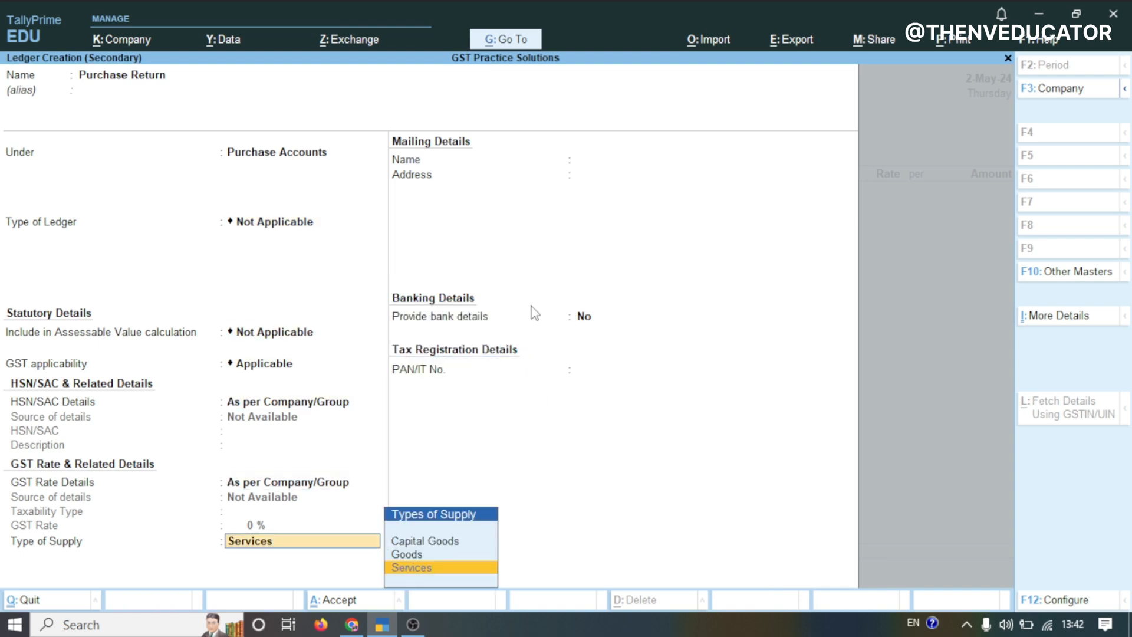
key("Up")
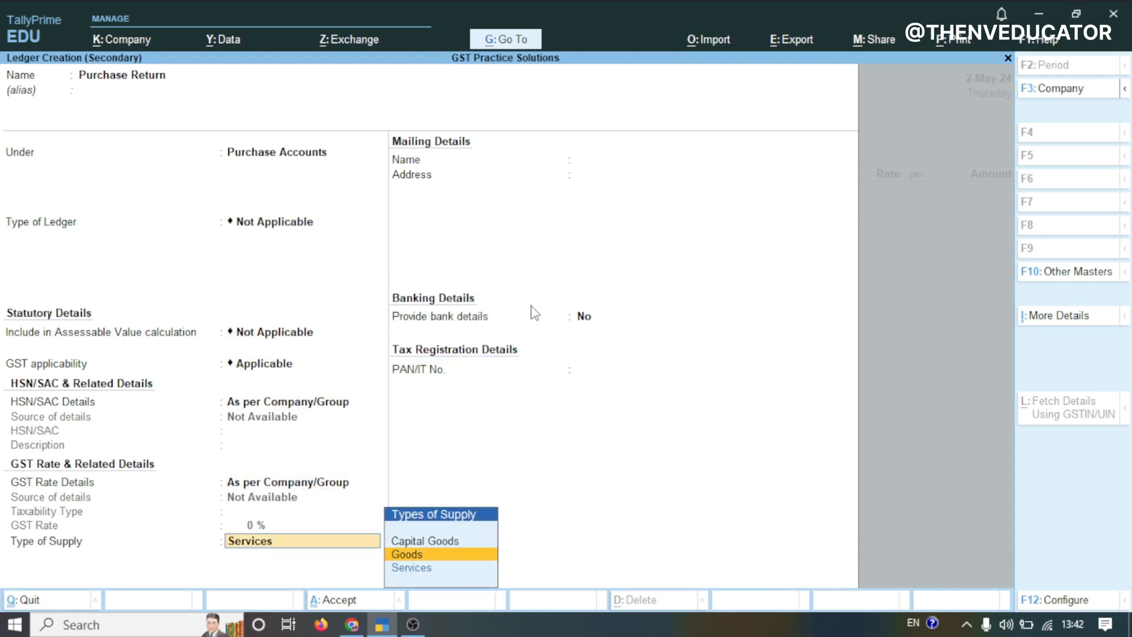
key("Return")
key("Return")
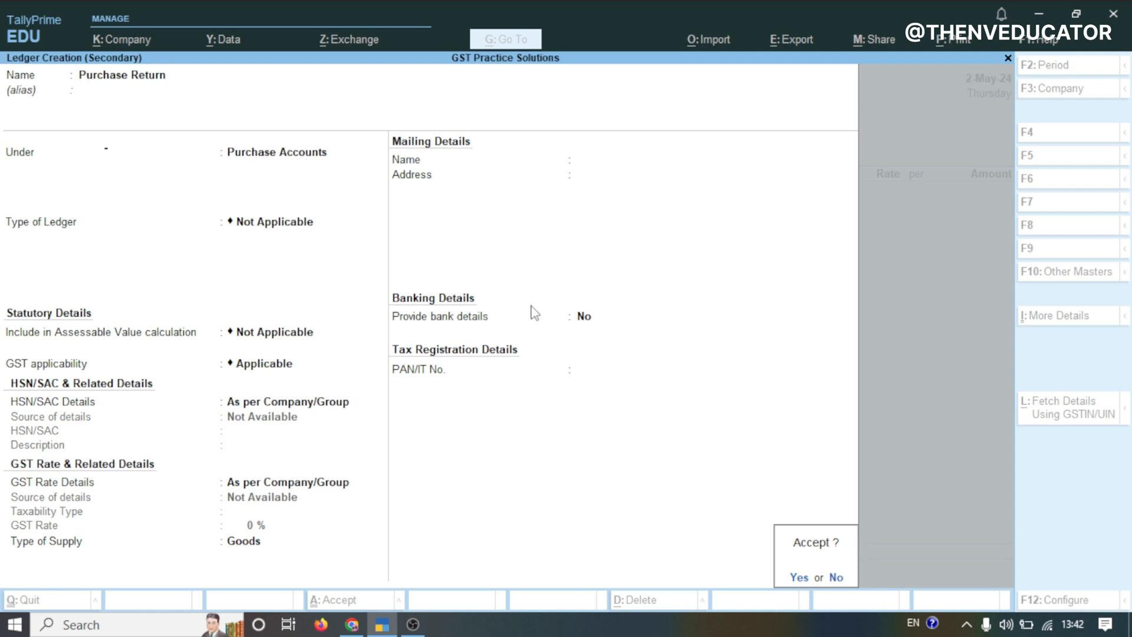
key("Return")
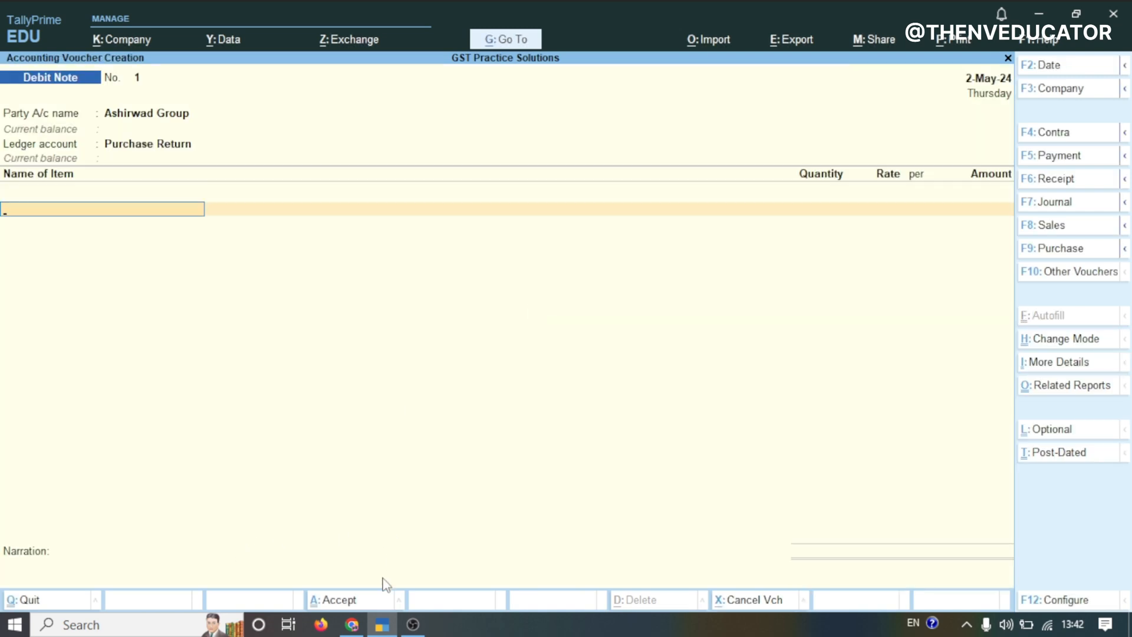
Check the practice sheet, then add 2 Nos of PW PENCILWALA CT-912ND at 370 to the debit note
left_click(356, 623)
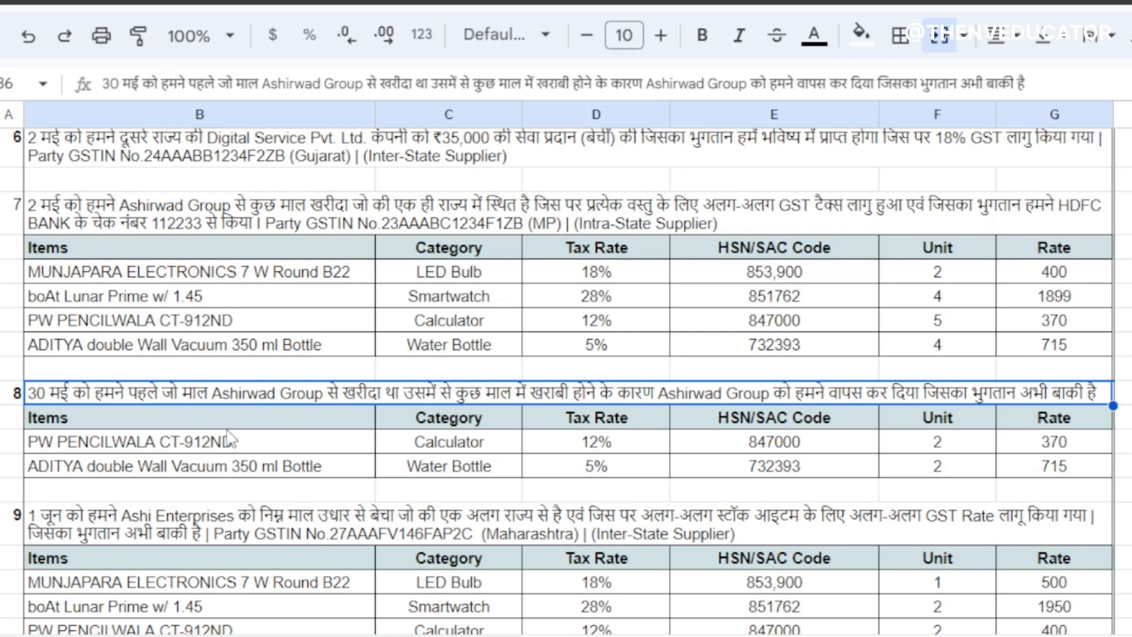
left_click(198, 443)
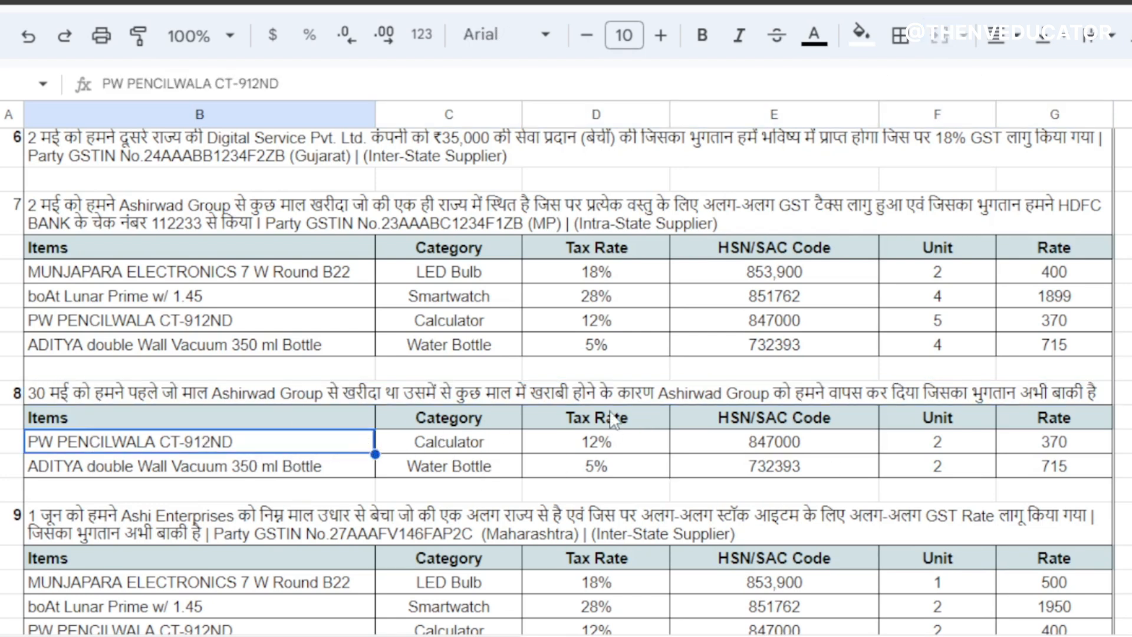
left_click(382, 623)
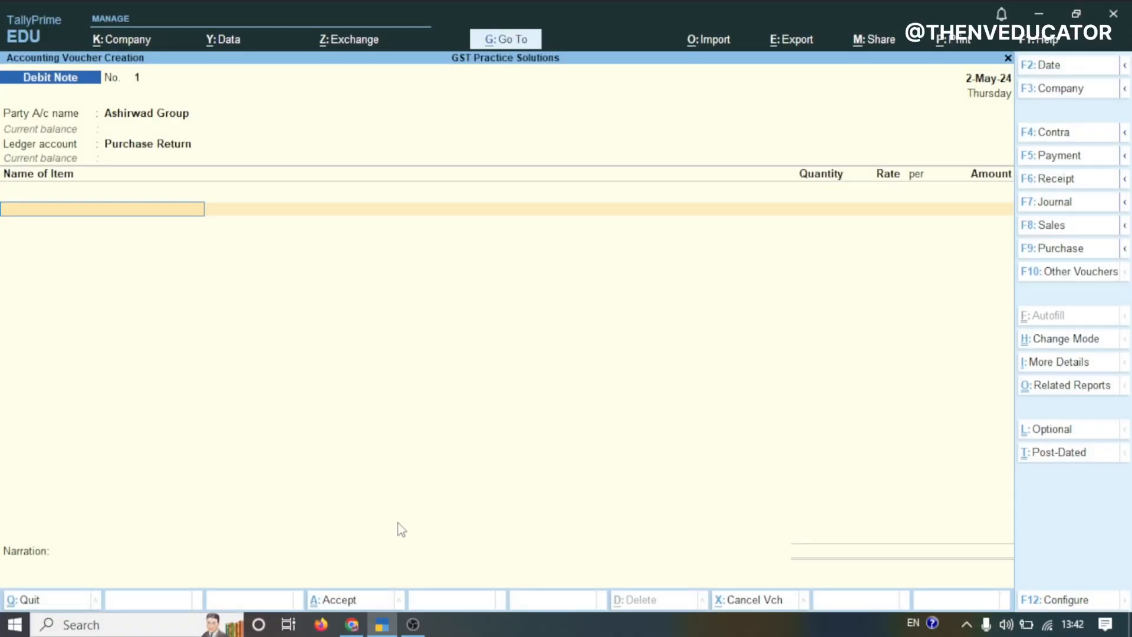
type("Pw")
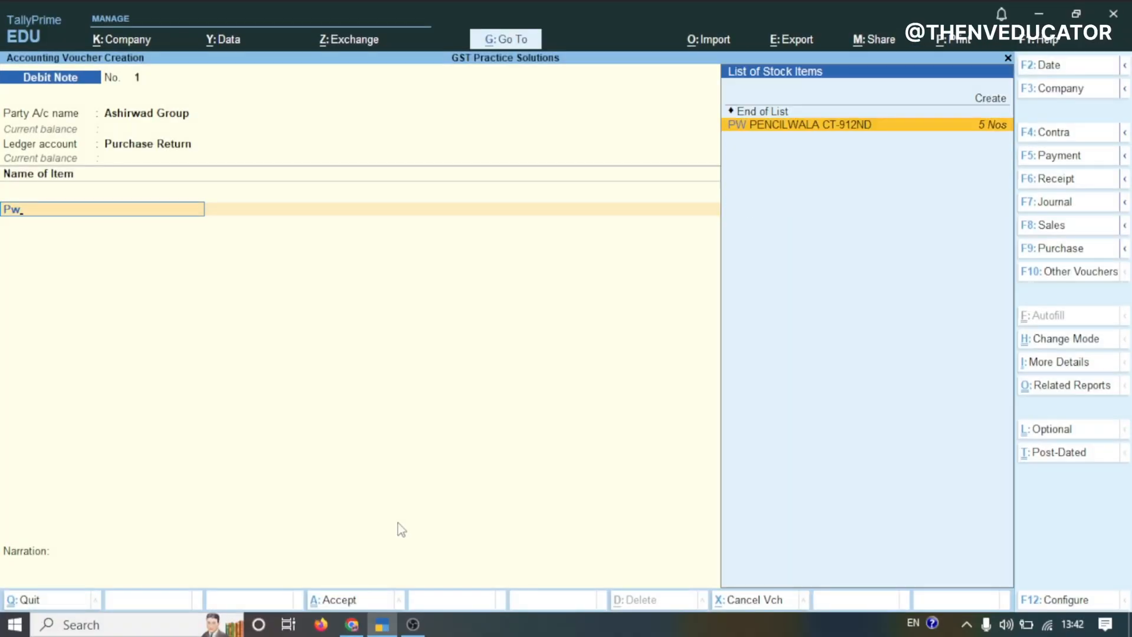
key("Return")
type("2")
key("Return")
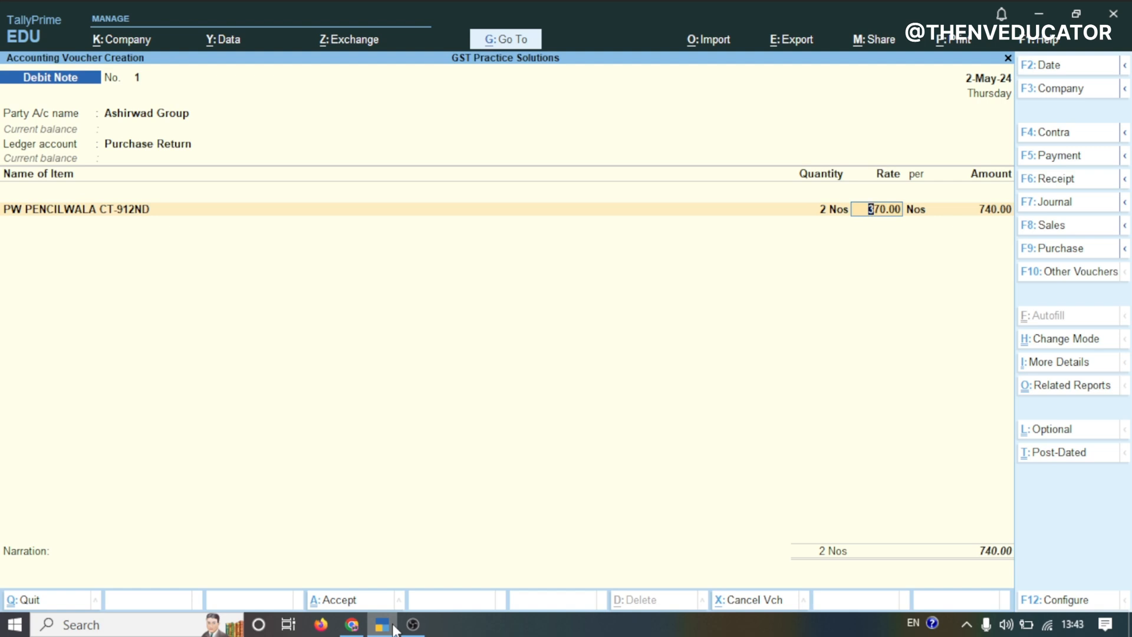
key("Return")
key("Return")
key("Return")
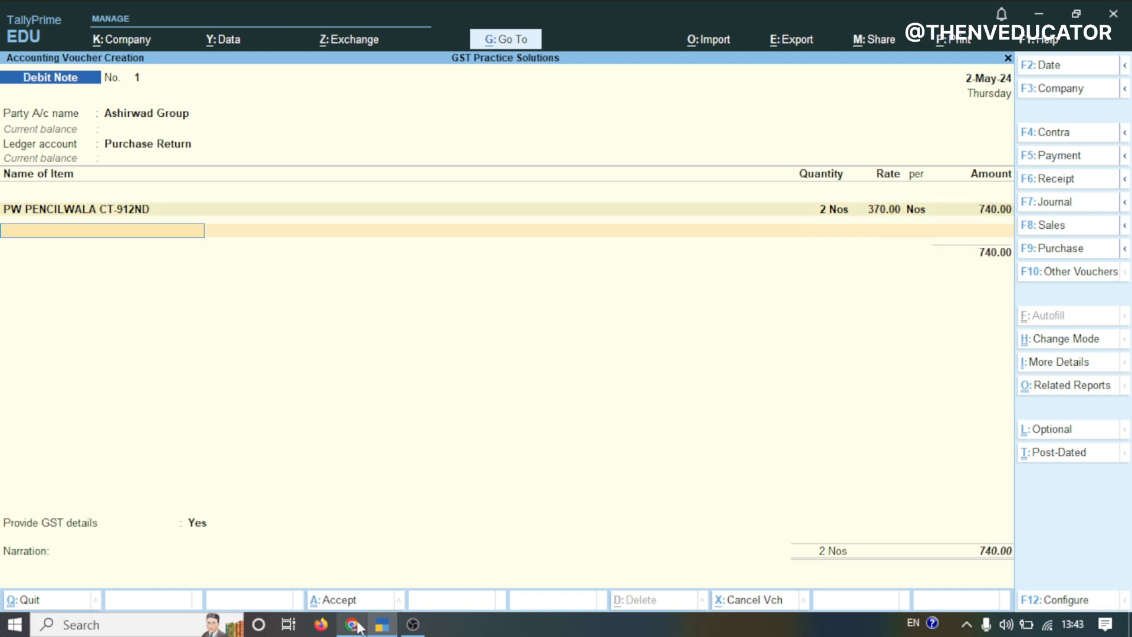
Add 2 Nos of ADITYA double Wall Vacuum 350 ml Bottle at 715 as the second returned item
type("Ad")
key("Return")
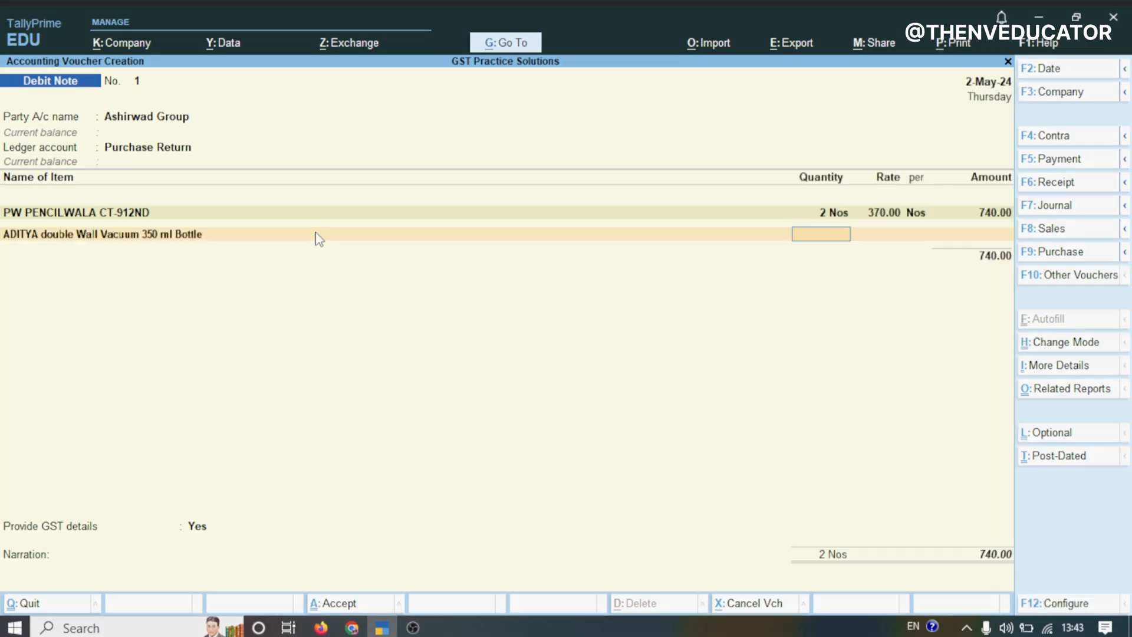
type("2")
key("Return")
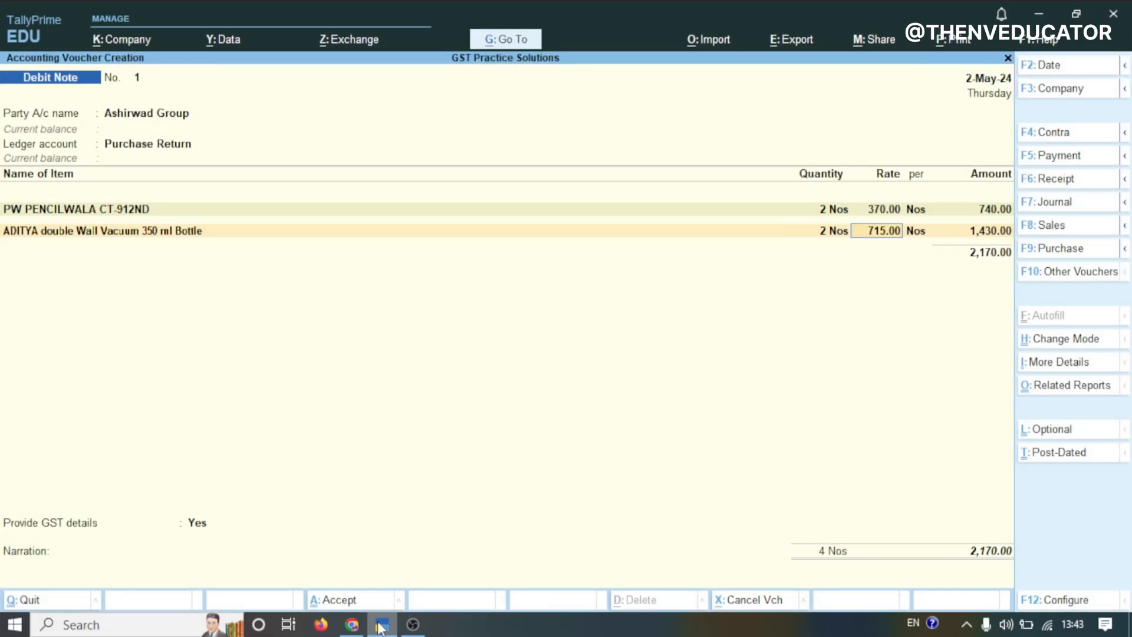
key("Return")
key("Return")
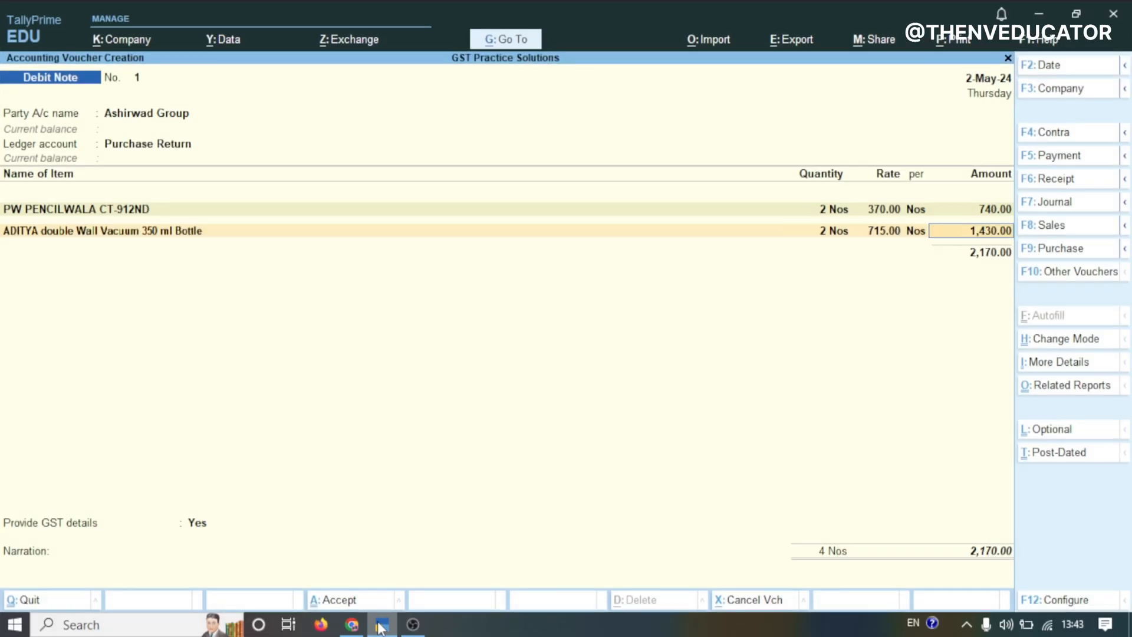
key("Return")
key("Return")
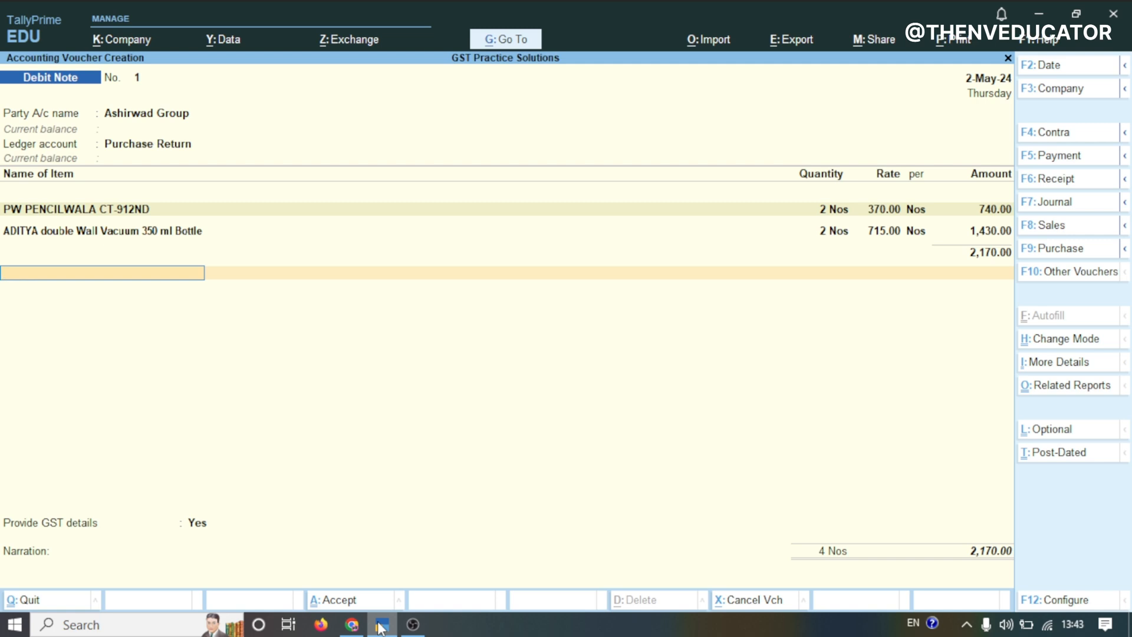
Add the INPUT CGST and INPUT SGST ledgers below the items to apply tax
key("space")
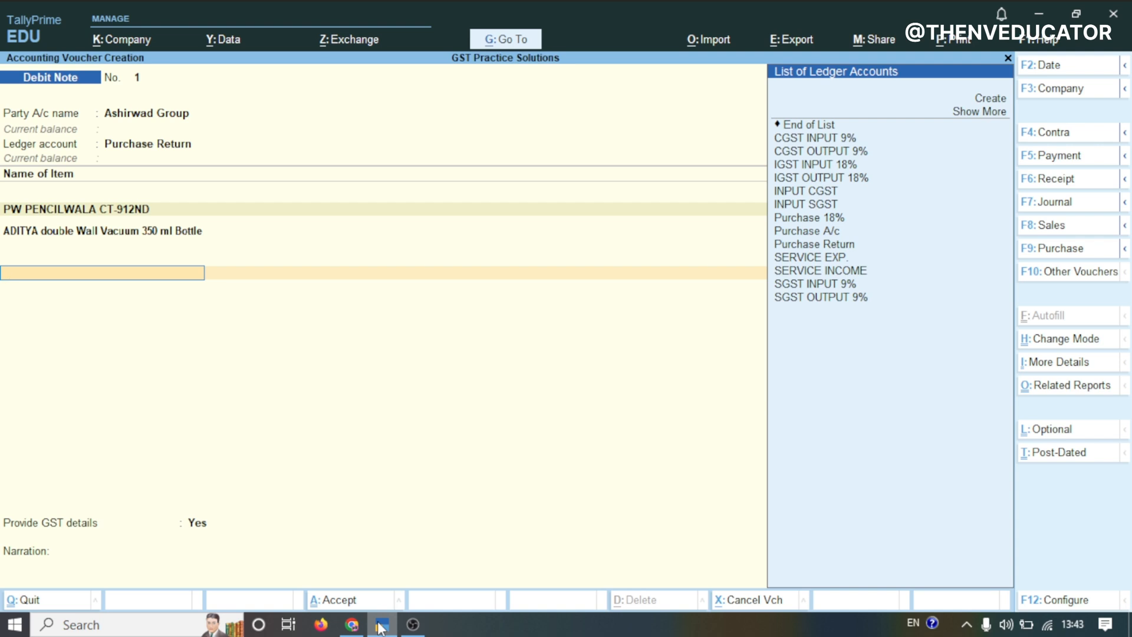
left_click(380, 626)
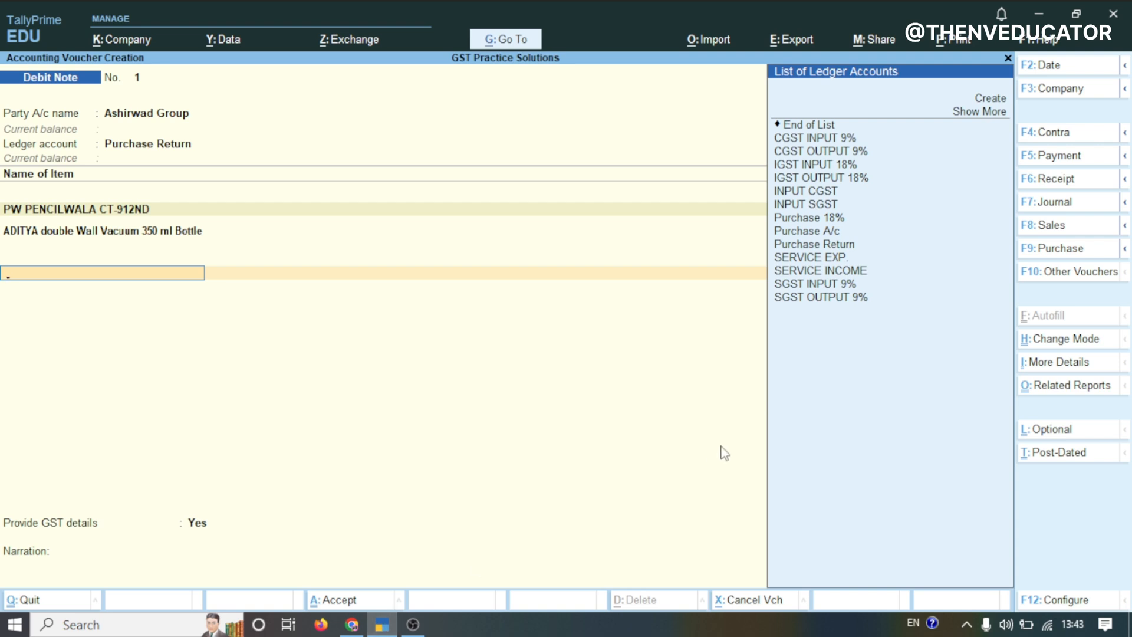
left_click(826, 195)
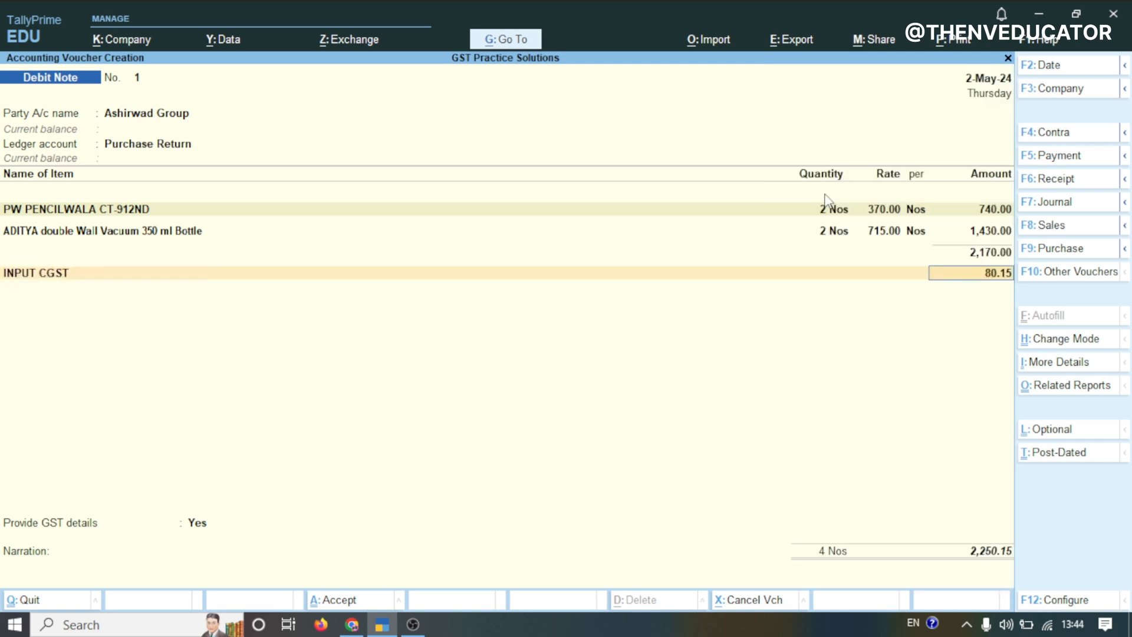
key("Return")
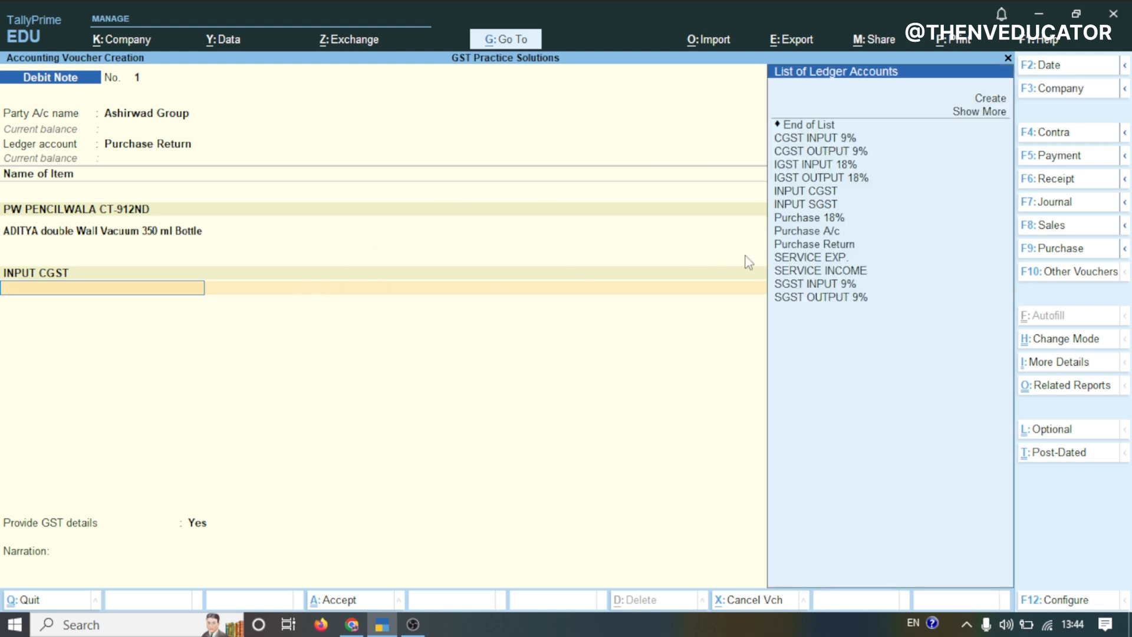
left_click(815, 206)
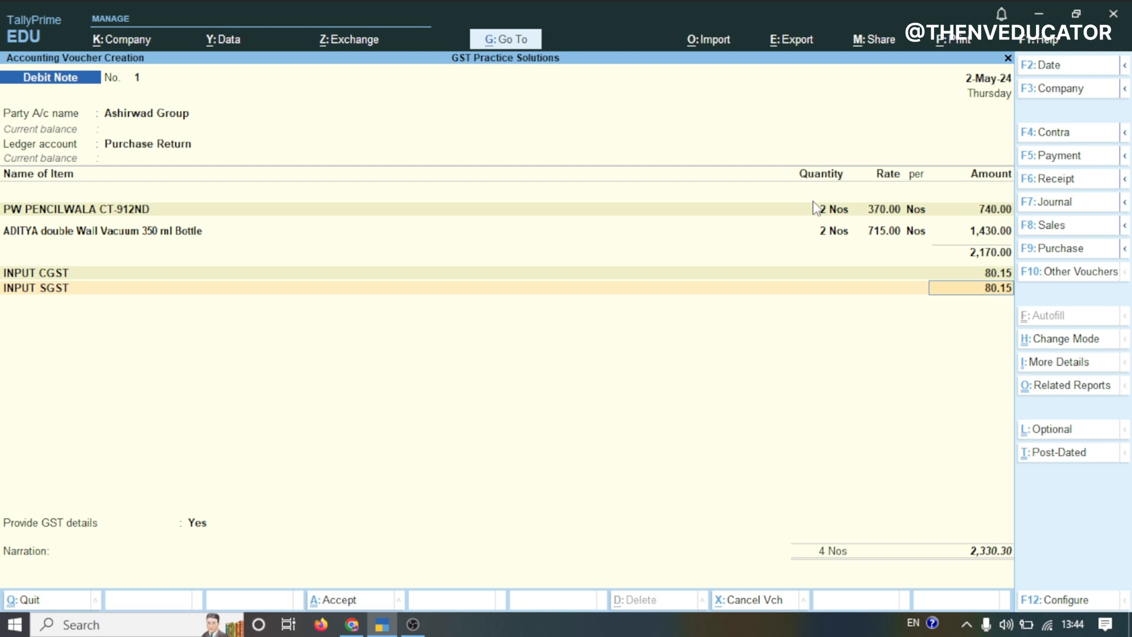
key("Return")
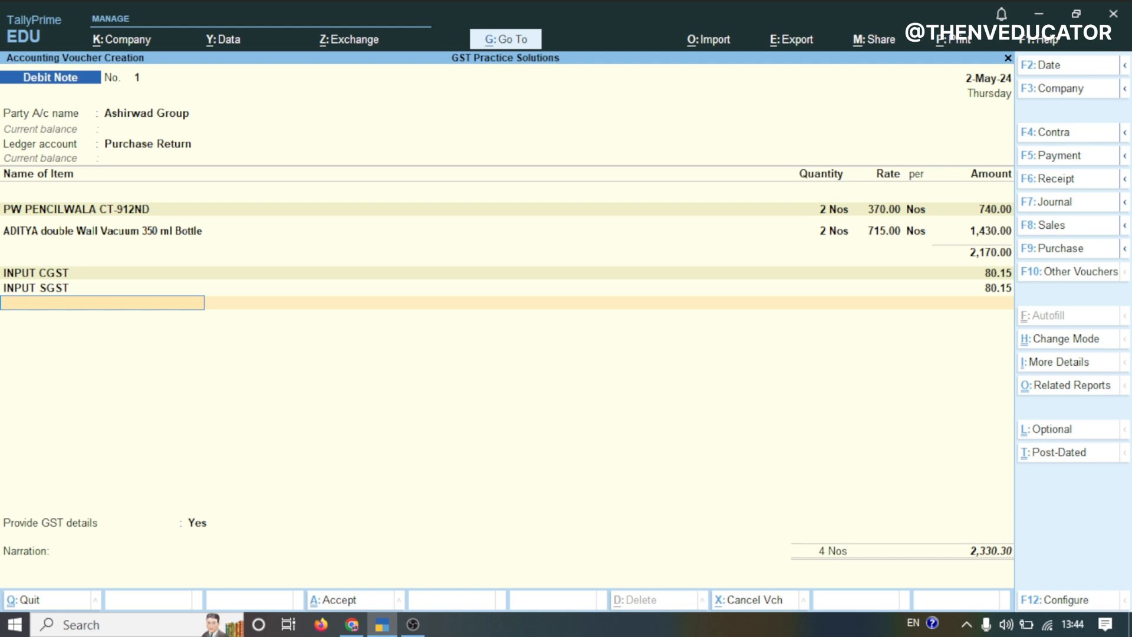
Open the GST tax analysis report in detailed view to review the debit note's tax breakdown
left_click(1046, 386)
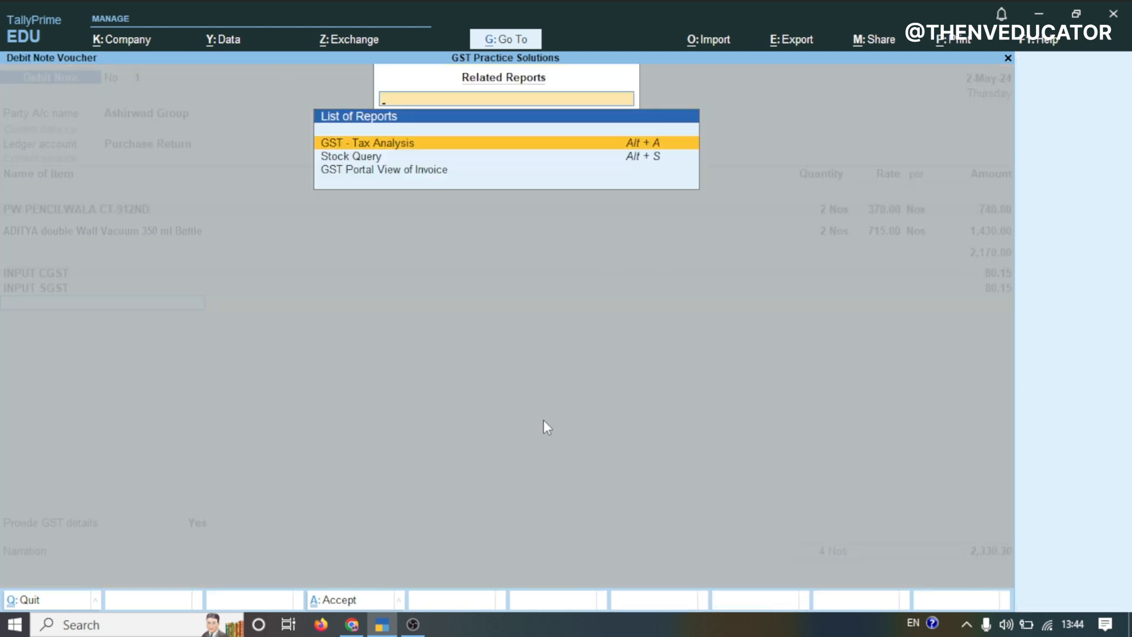
key("Return")
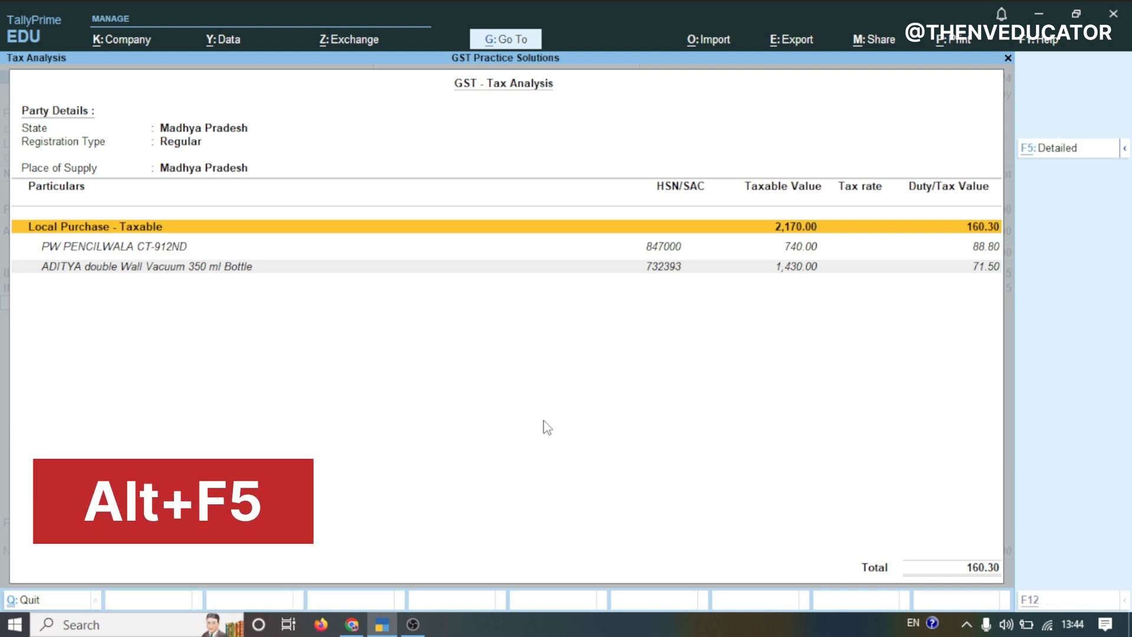
key("alt+F5")
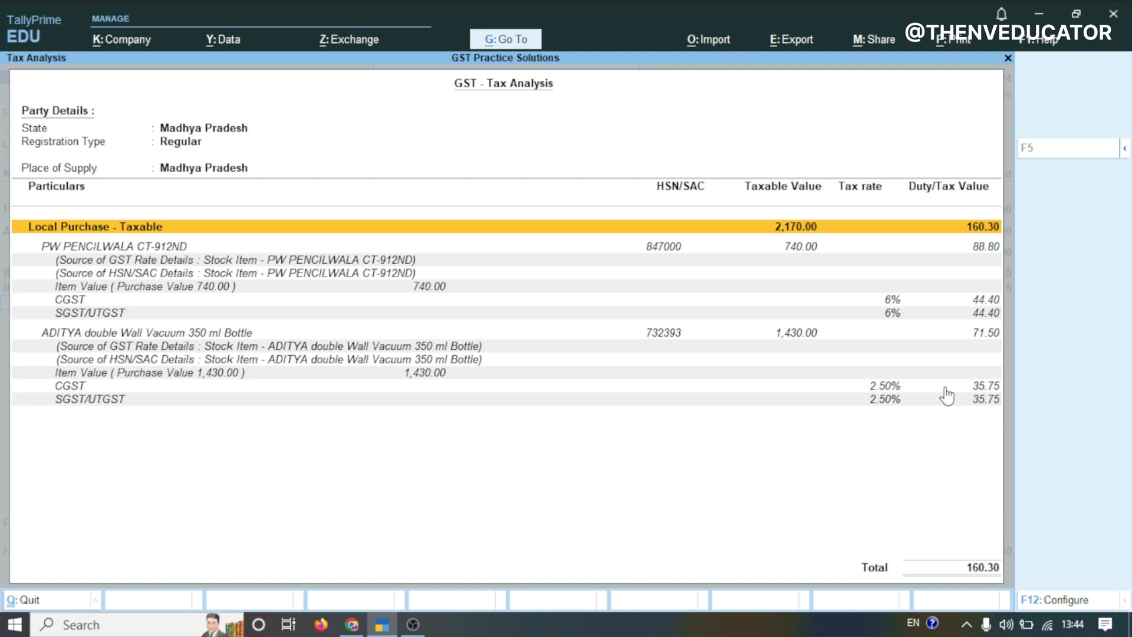
key("Escape")
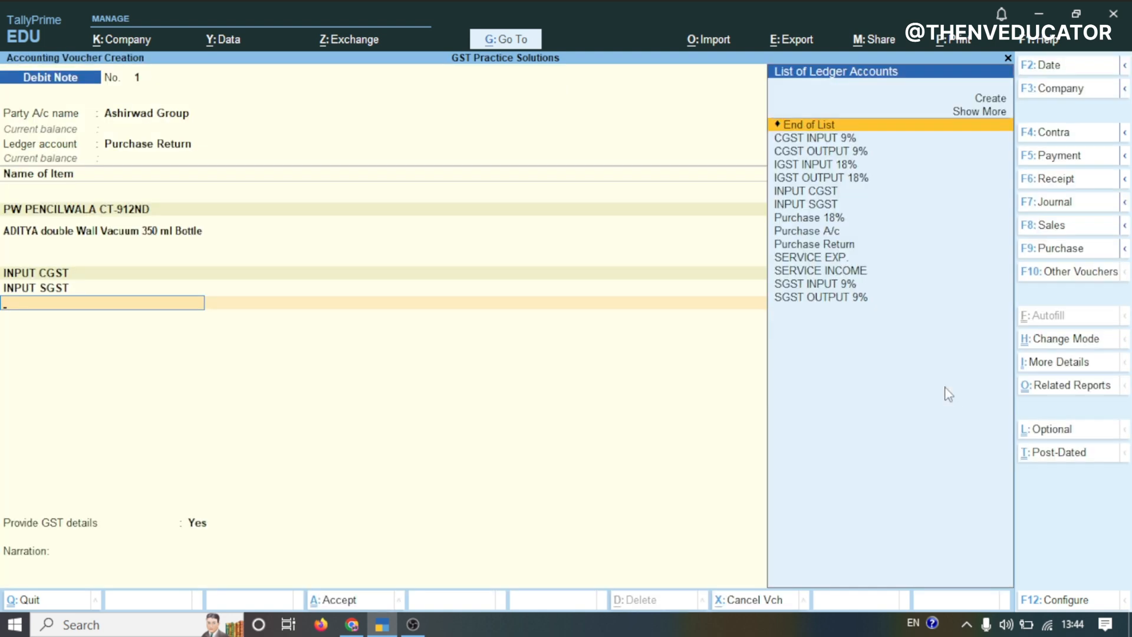
Step back through the debit note's item lines to review the entered quantities, rates and amounts
key("Return")
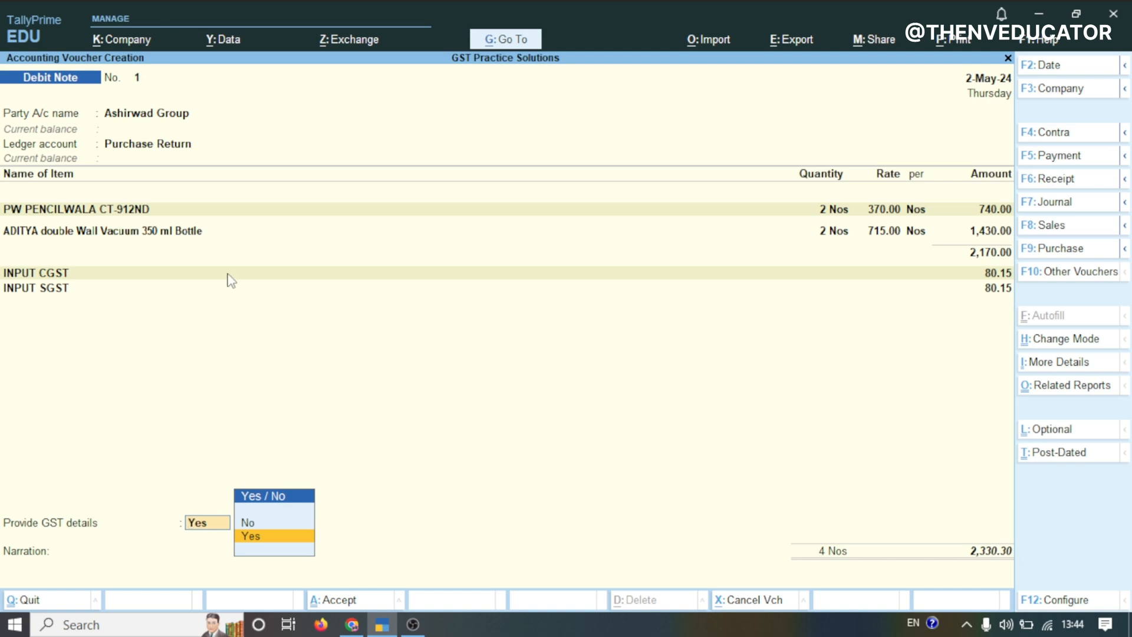
key("BackSpace")
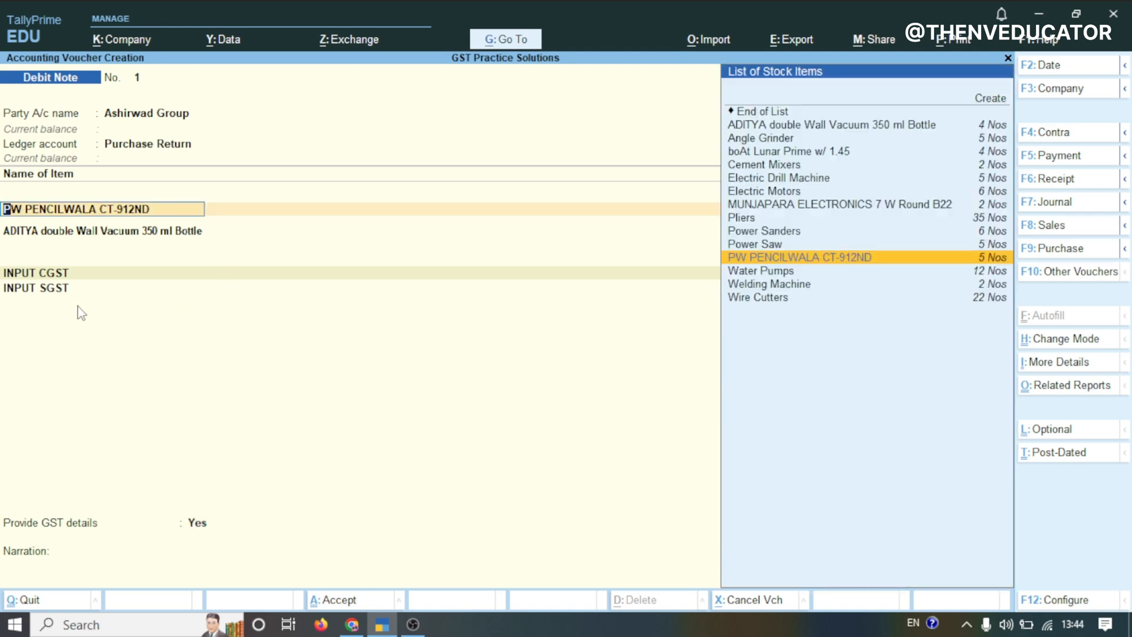
key("Return")
key("Return")
key("Return")
Move past the tax lines and set Provide GST details to No on the debit note
key("Return")
key("Return")
key("Return")
key("Return")
key("Return")
key("Return")
key("Return")
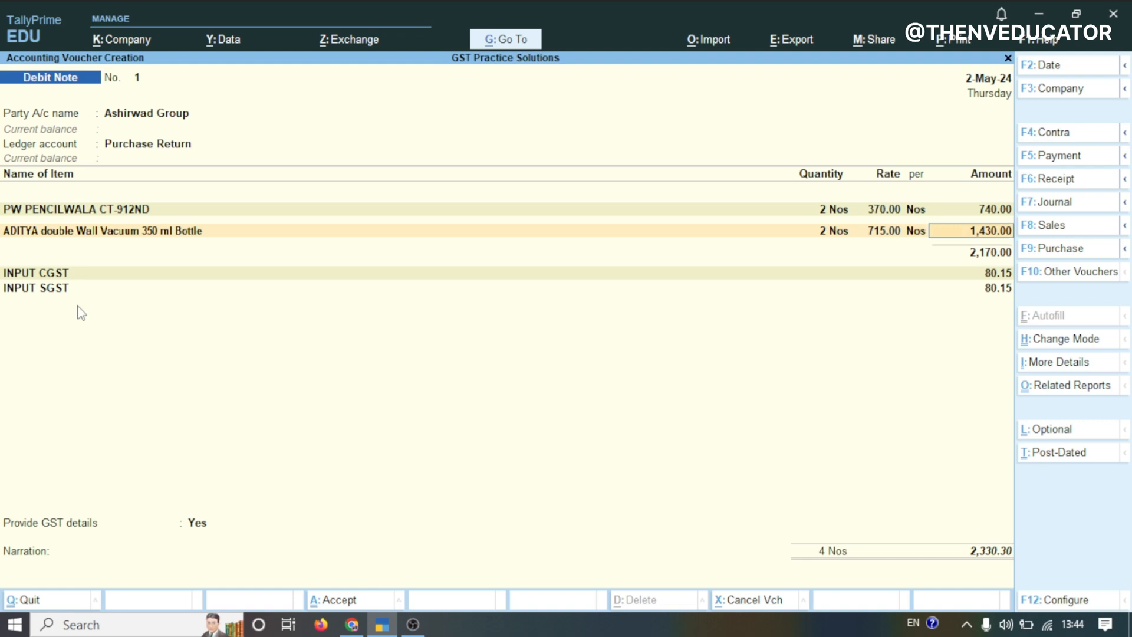
key("Return")
key("Return")
key("Return")
key("Return")
key("Return")
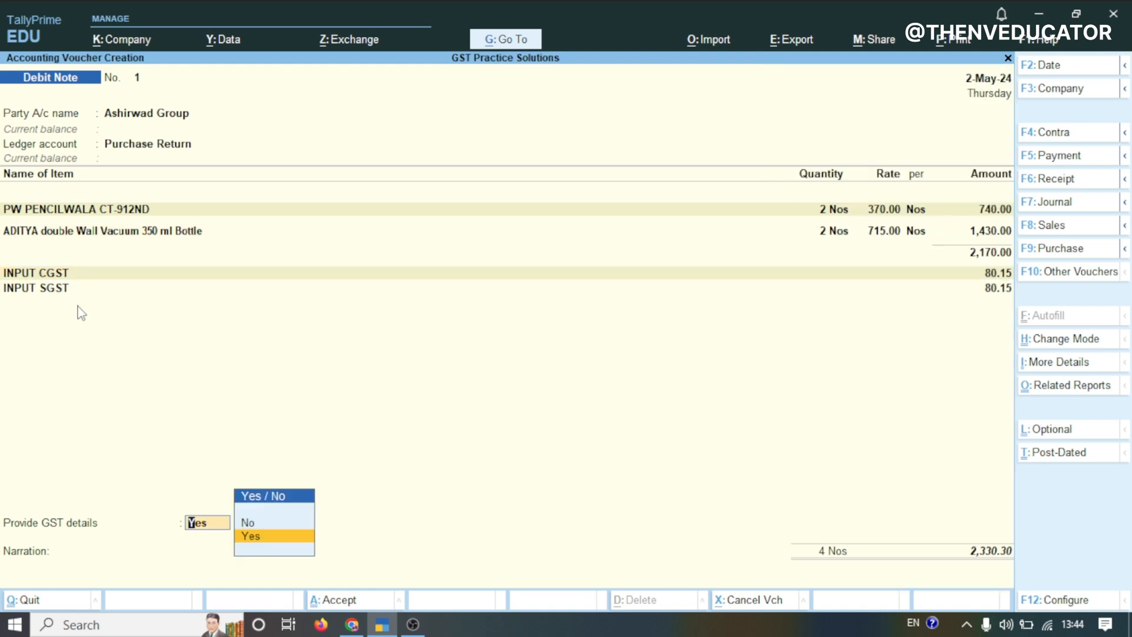
key("Up")
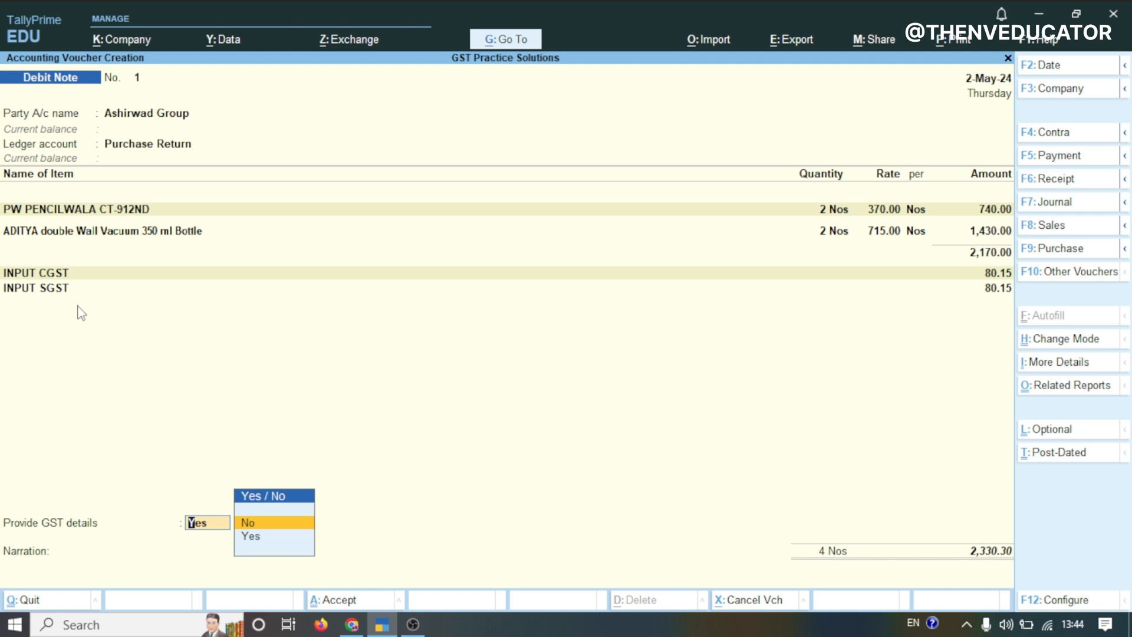
key("Return")
Accept the On Account bill-wise entry for Ashirwad Group and save the debit note
key("Return")
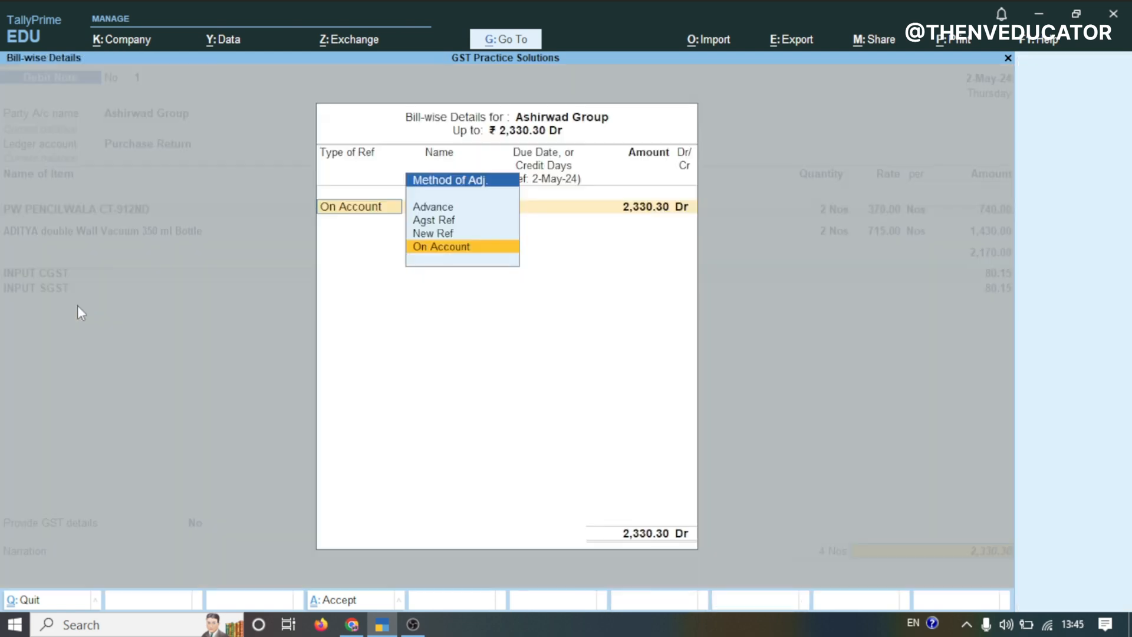
key("Return")
key("Return")
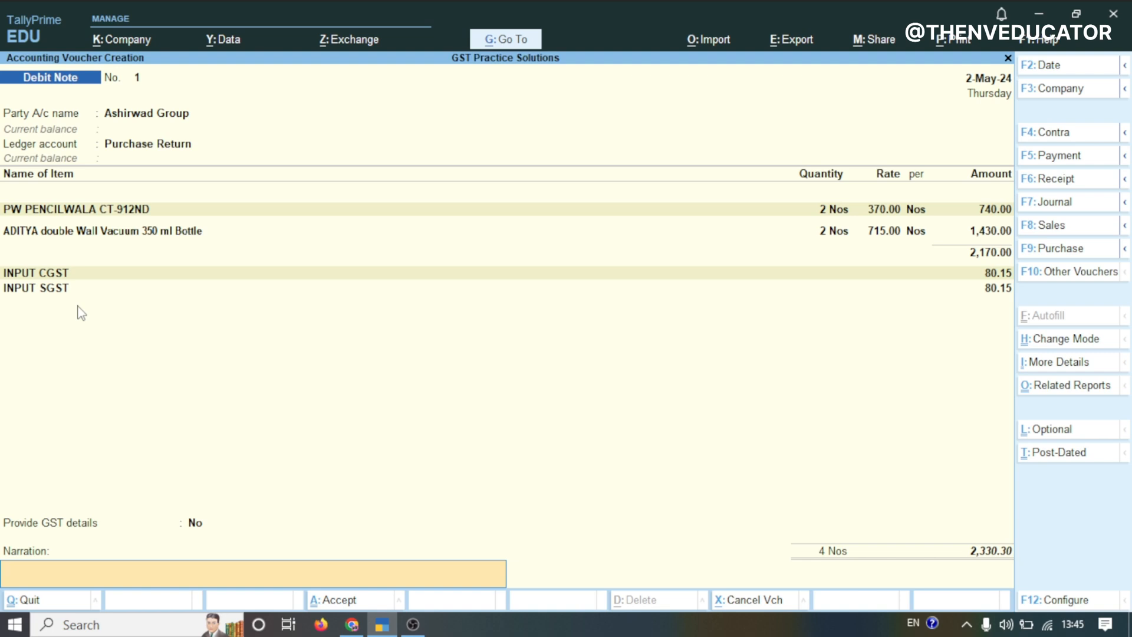
key("Return")
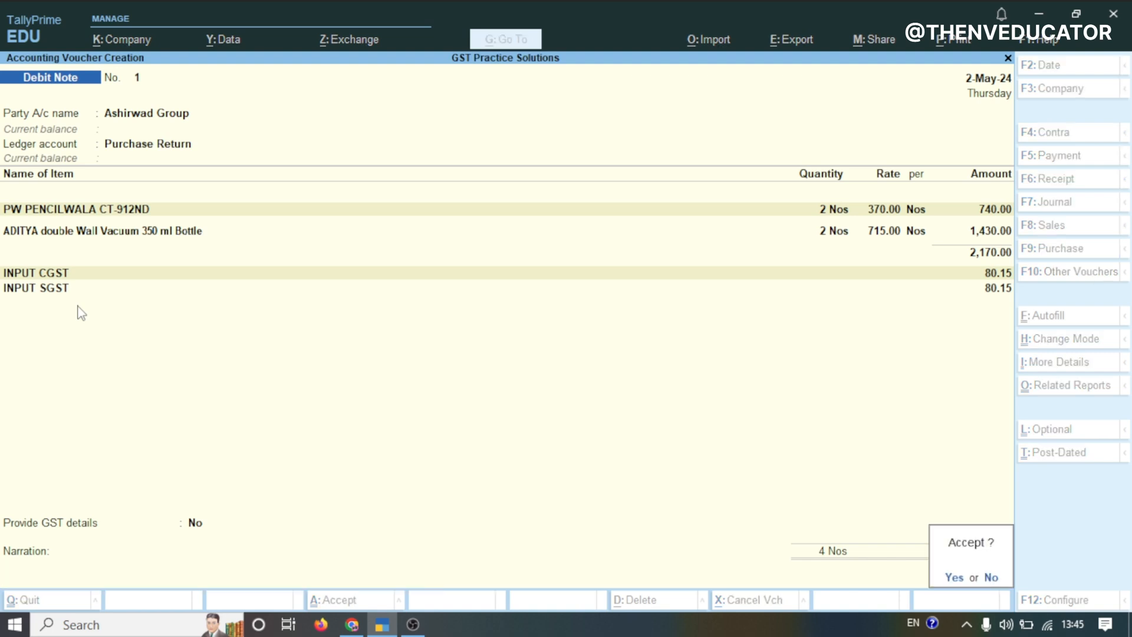
key("Return")
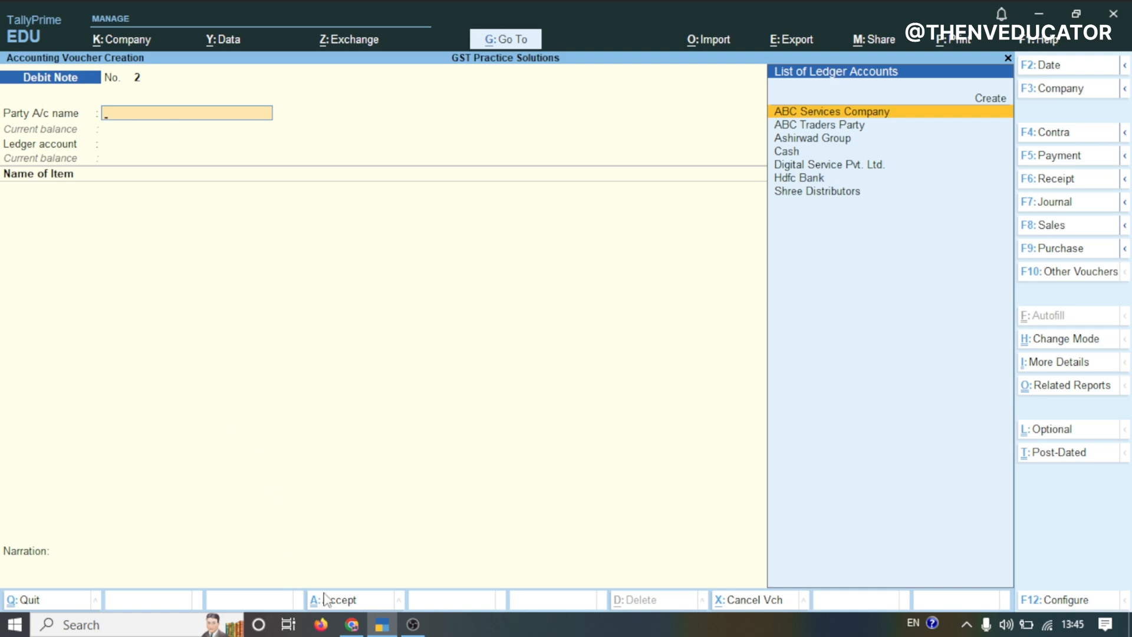
Review the next transaction in the practice spreadsheet and select the party name Ashi Enterprises
left_click(371, 628)
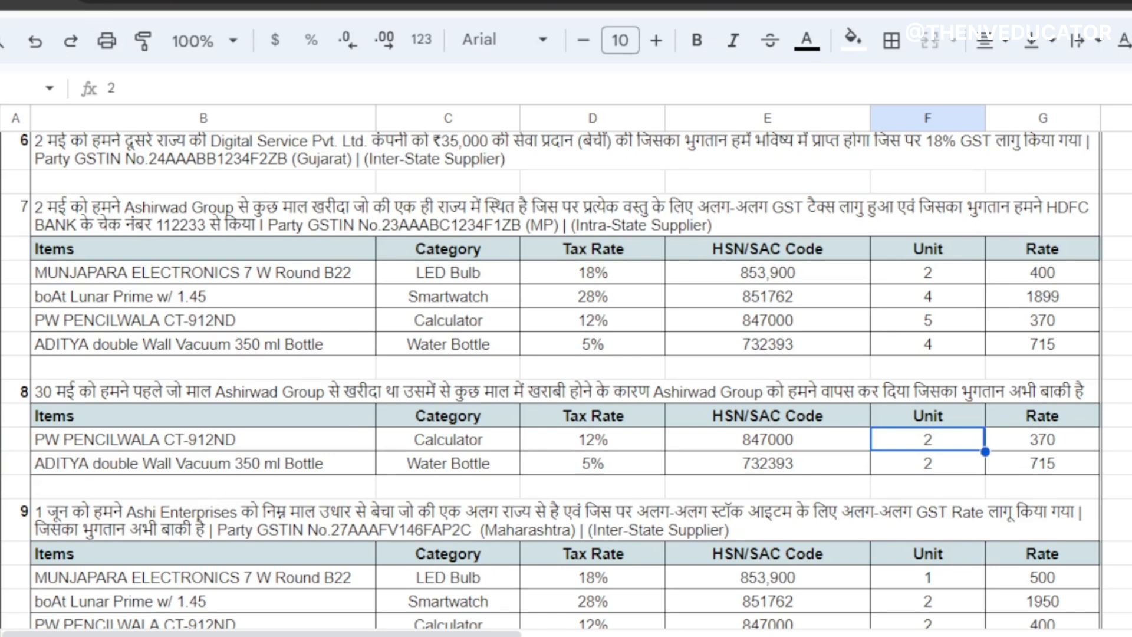
scroll(678, 514, "down", 2)
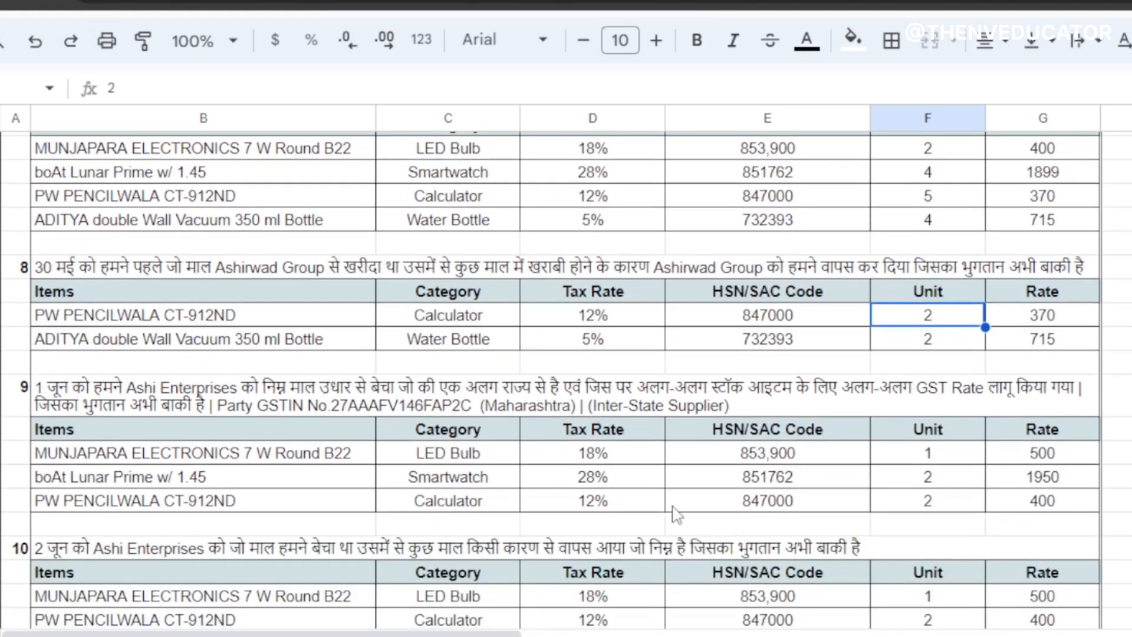
left_click(293, 389)
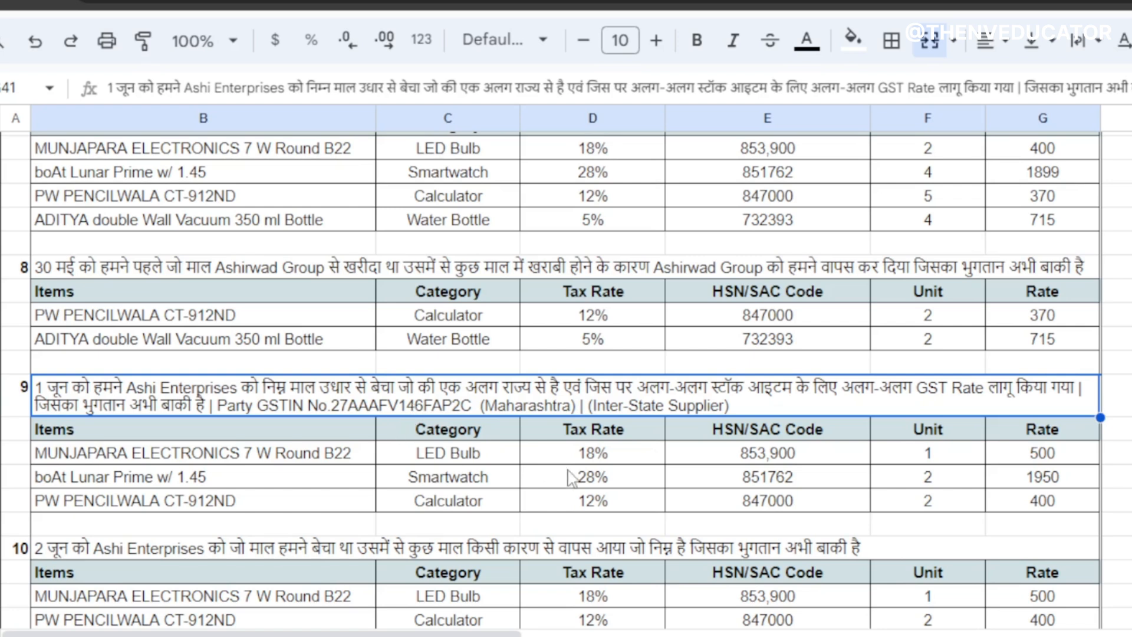
double_click(134, 396)
left_click_drag(126, 389, 234, 389)
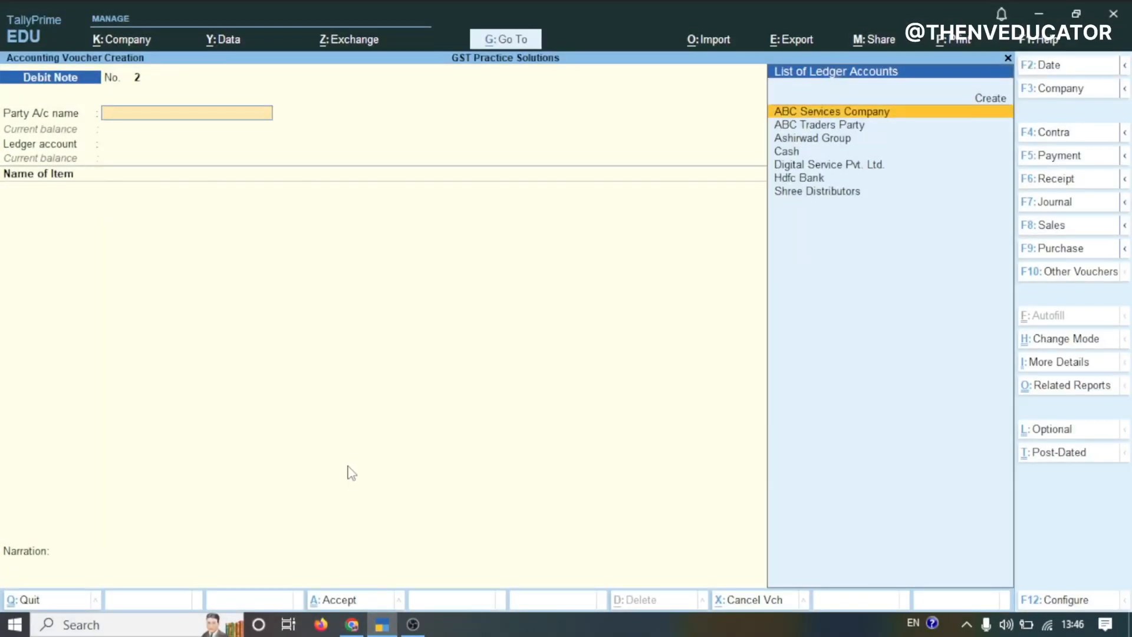
Open a Sales voucher and create a party ledger named Ashi Enterprises under Sundry Debtors
key("F8")
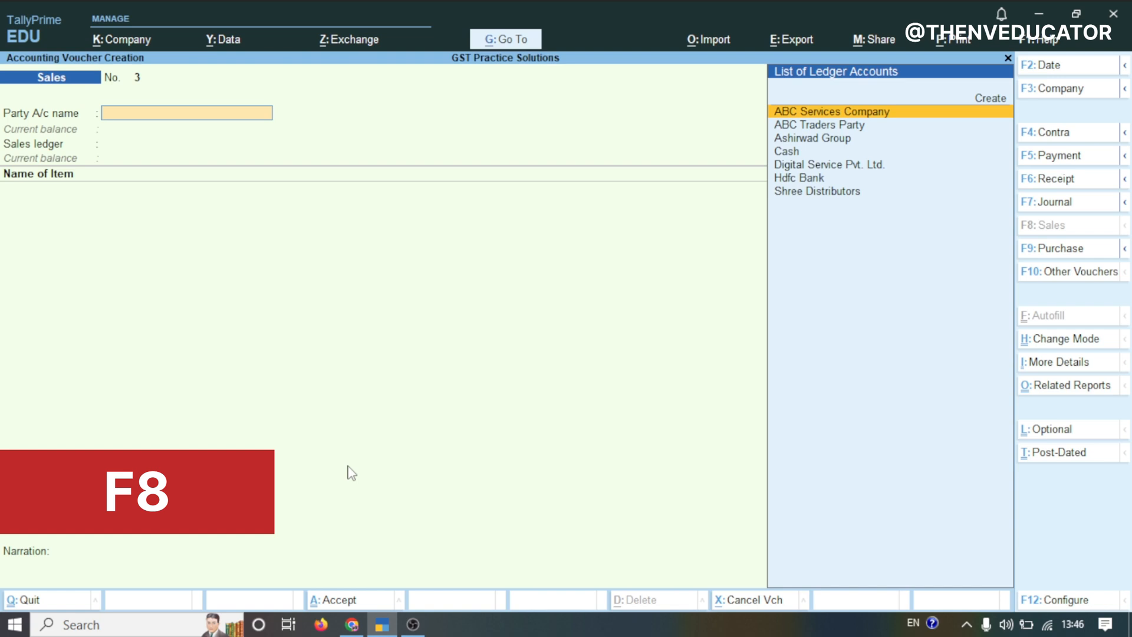
key("Up")
key("Return")
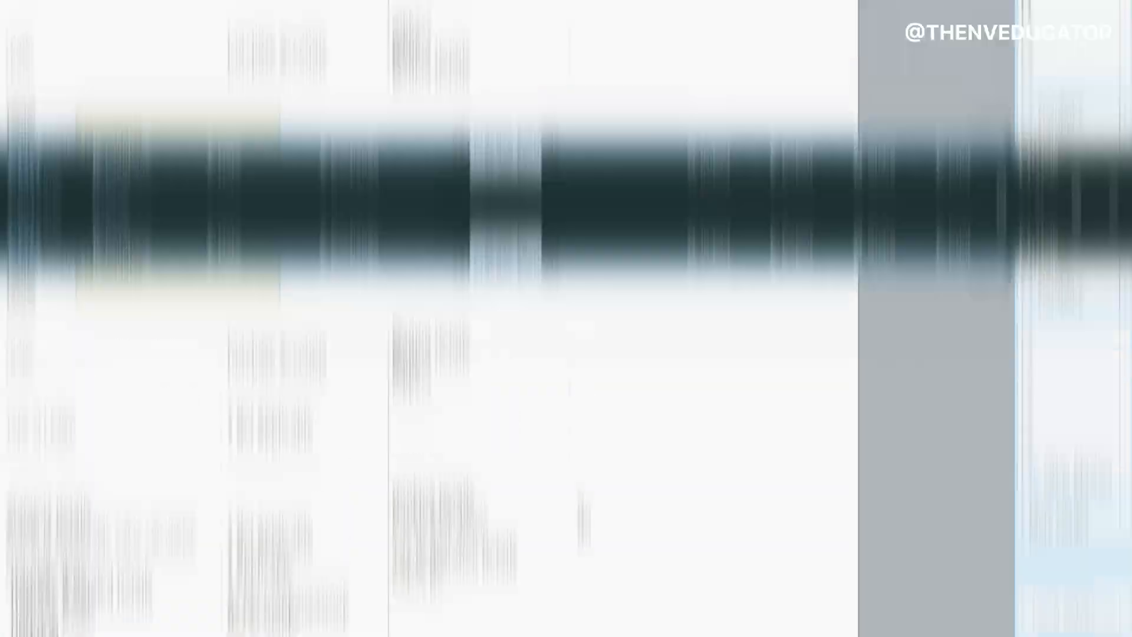
type("Ashi Enterprises")
key("Return")
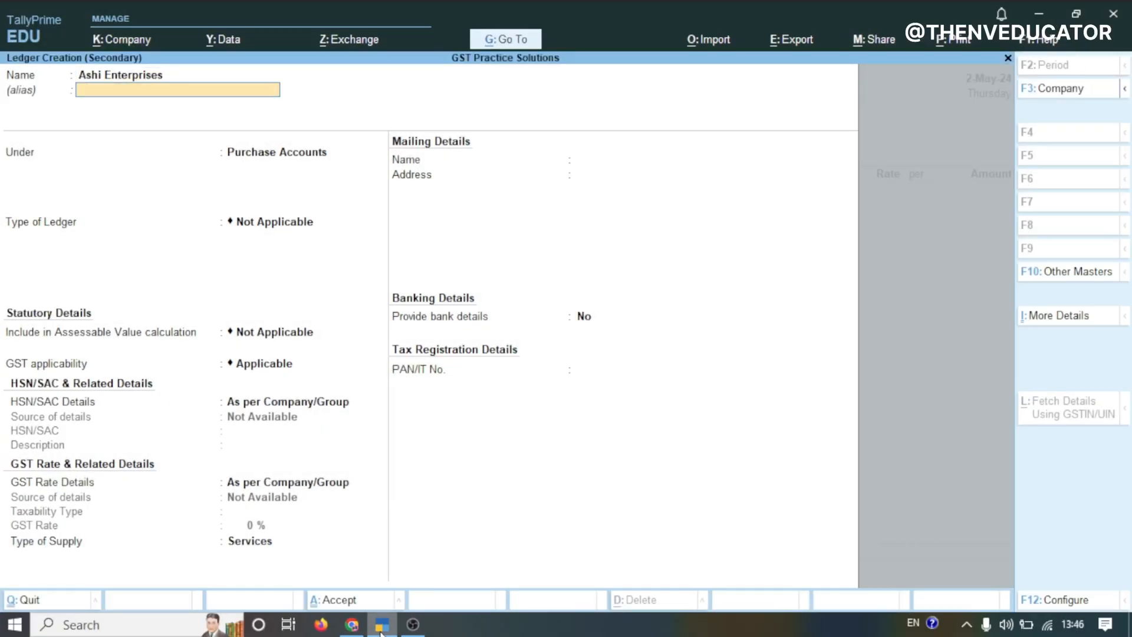
key("Return")
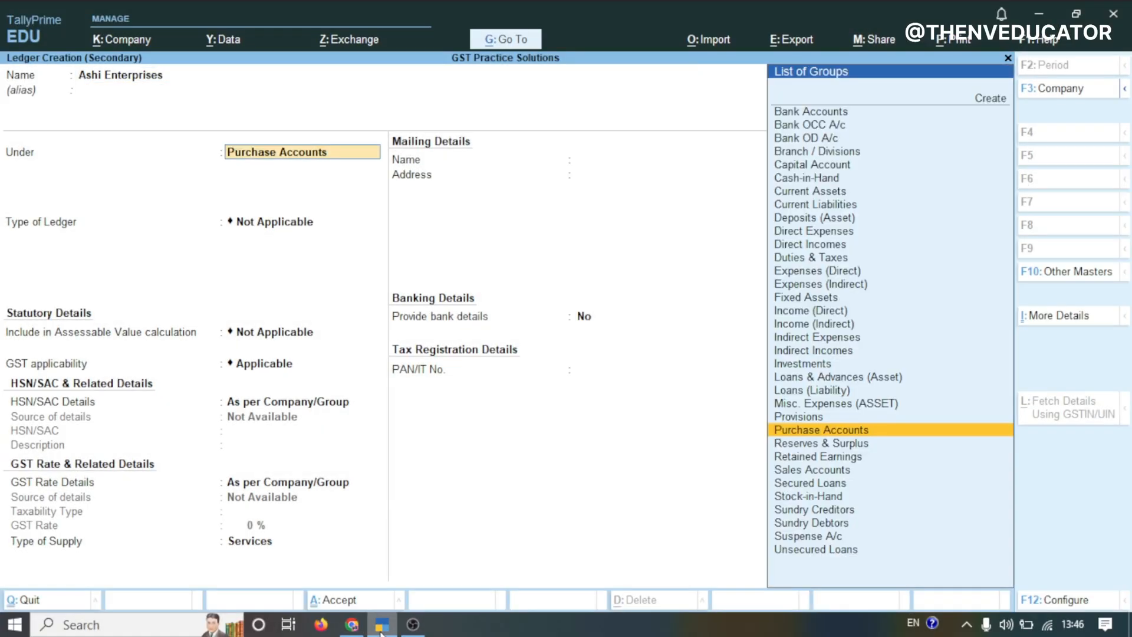
type("Deb")
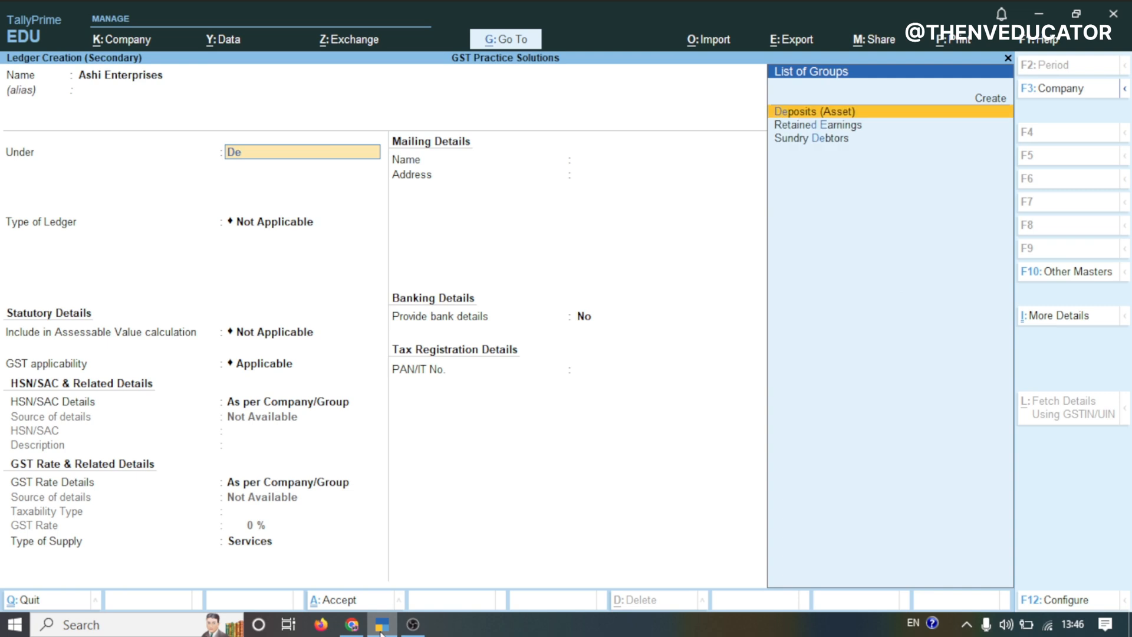
key("Return")
key("Return")
key("Return")
key("Return")
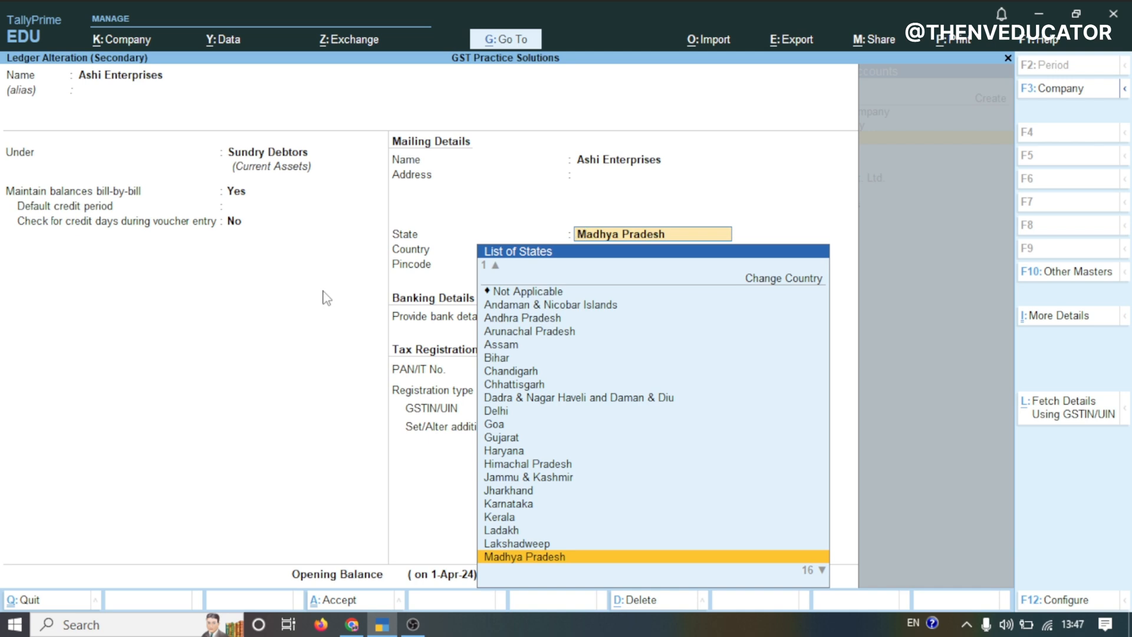
Set the ledger's state to Maharashtra with Regular registration and enter the party's GSTIN
type("Ma")
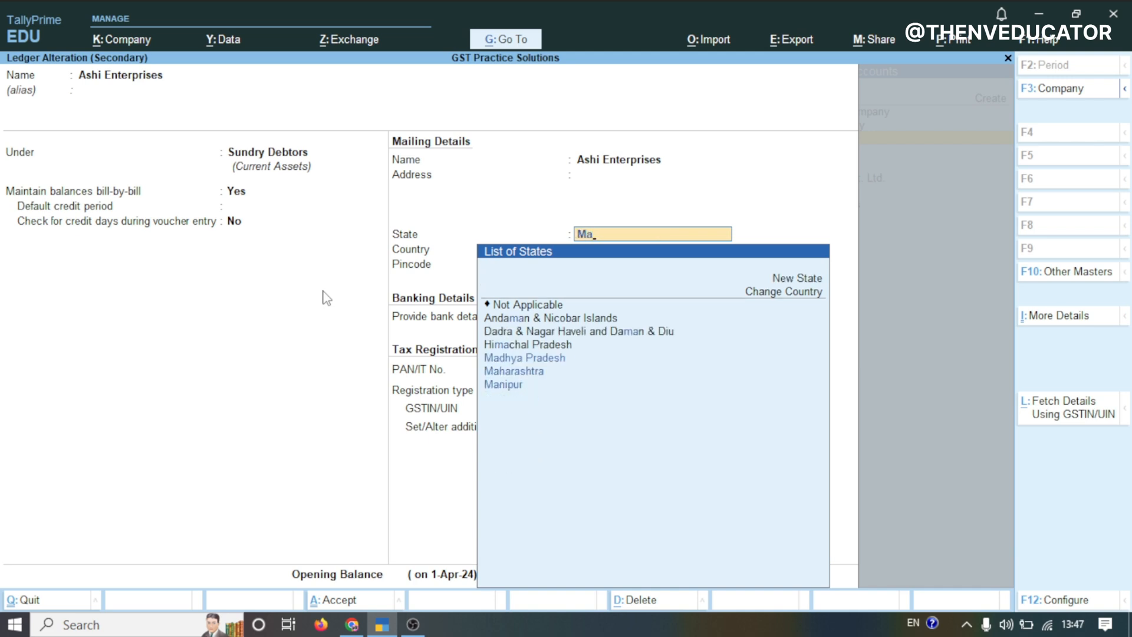
left_click(516, 371)
key("Return")
key("Return")
key("Return")
key("Return")
key("Return")
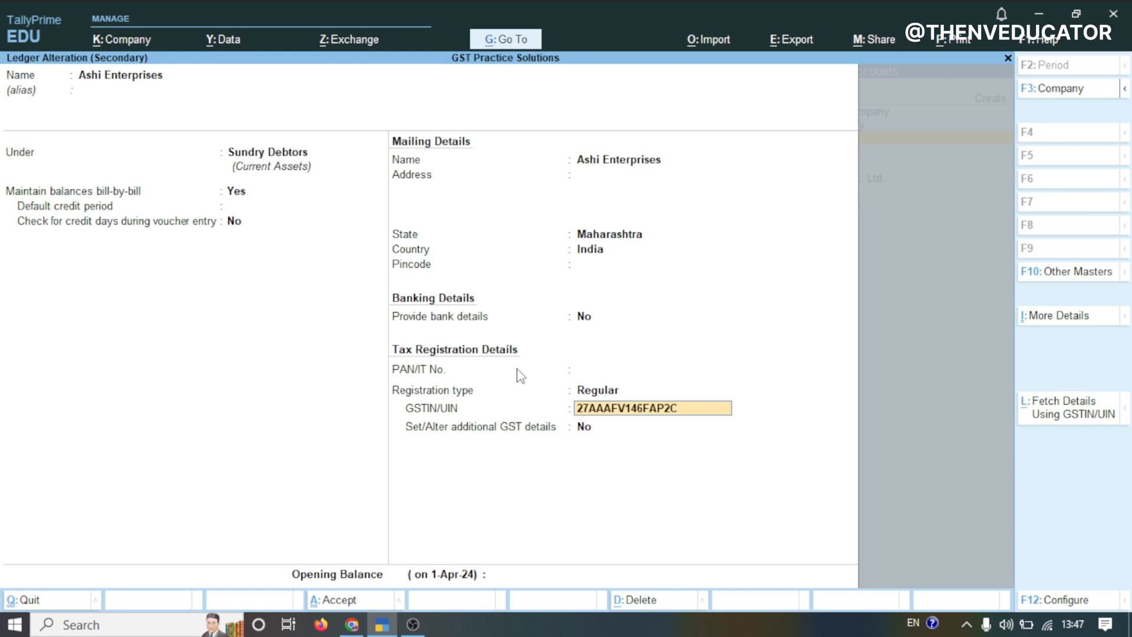
key("Return")
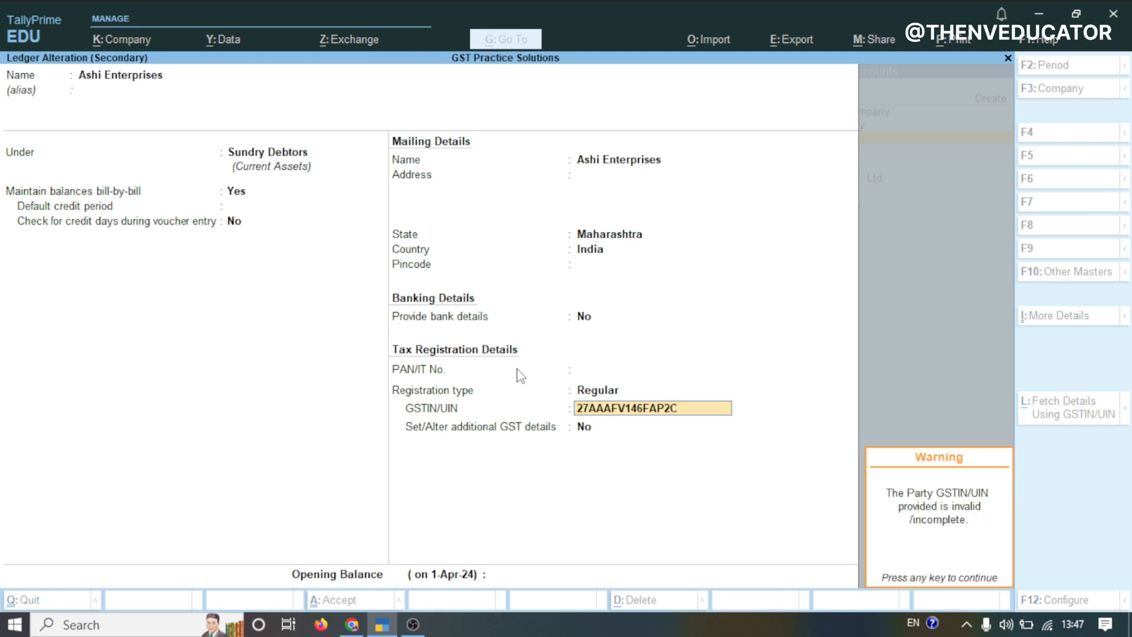
key("Return")
Save the Ashi Enterprises ledger and pass through the dispatch details
key("Return")
key("Return")
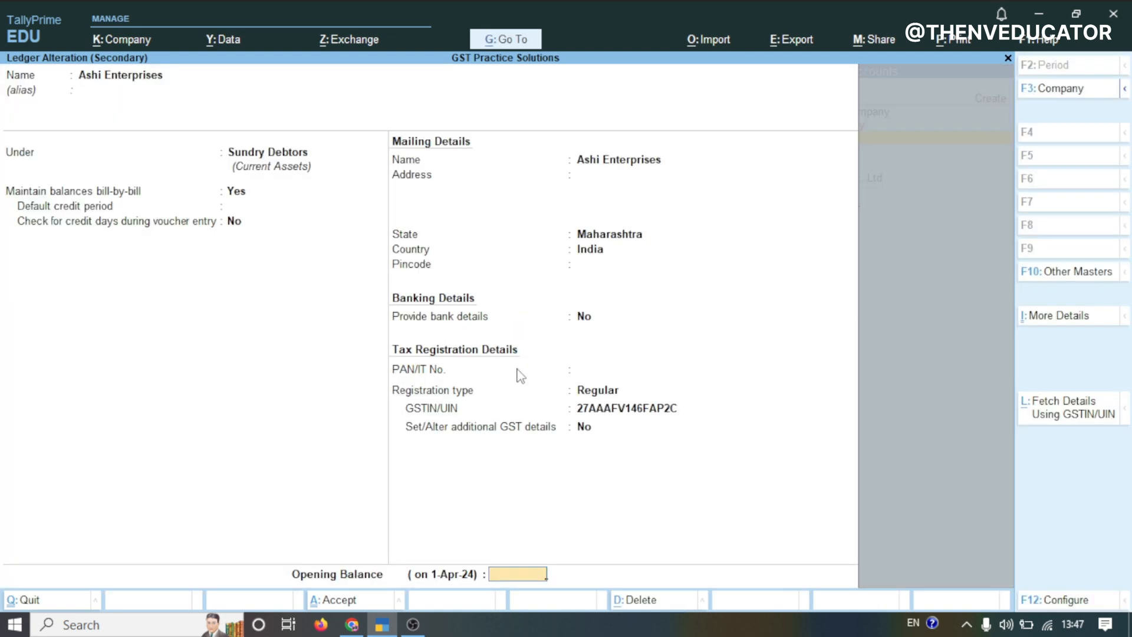
key("Return")
key("Return")
key("Return")
key("Return")
key("Return")
key("Return")
key("Return")
Accept the party details with Regular registration and Maharashtra as place of supply
key("Return")
key("Return")
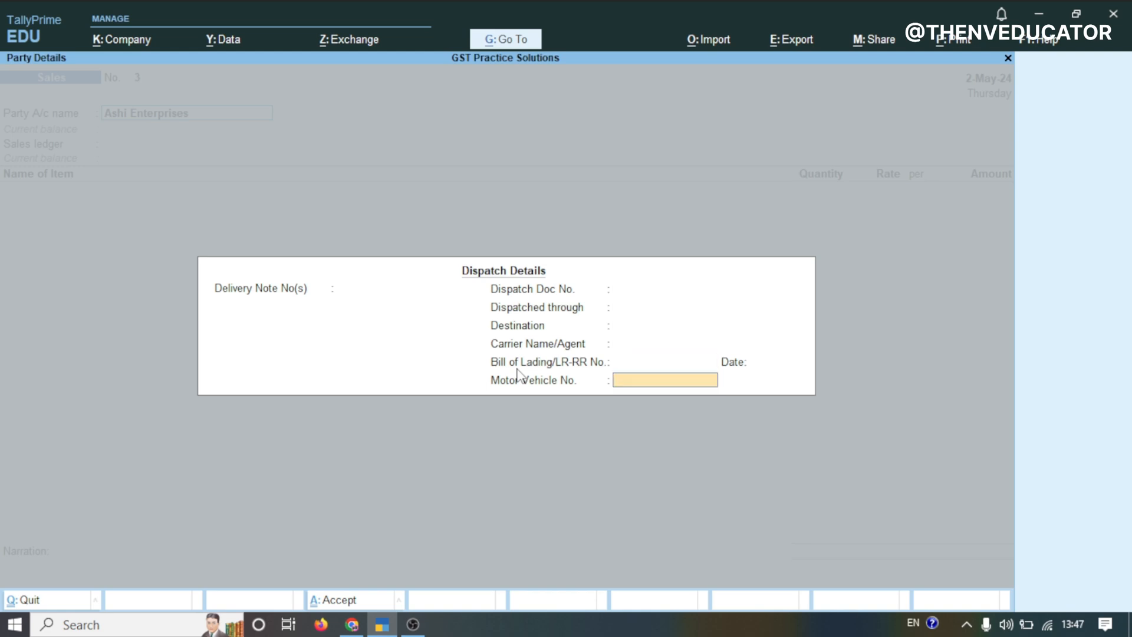
key("Return")
key("Return")
key("Return")
key("Return")
key("Return")
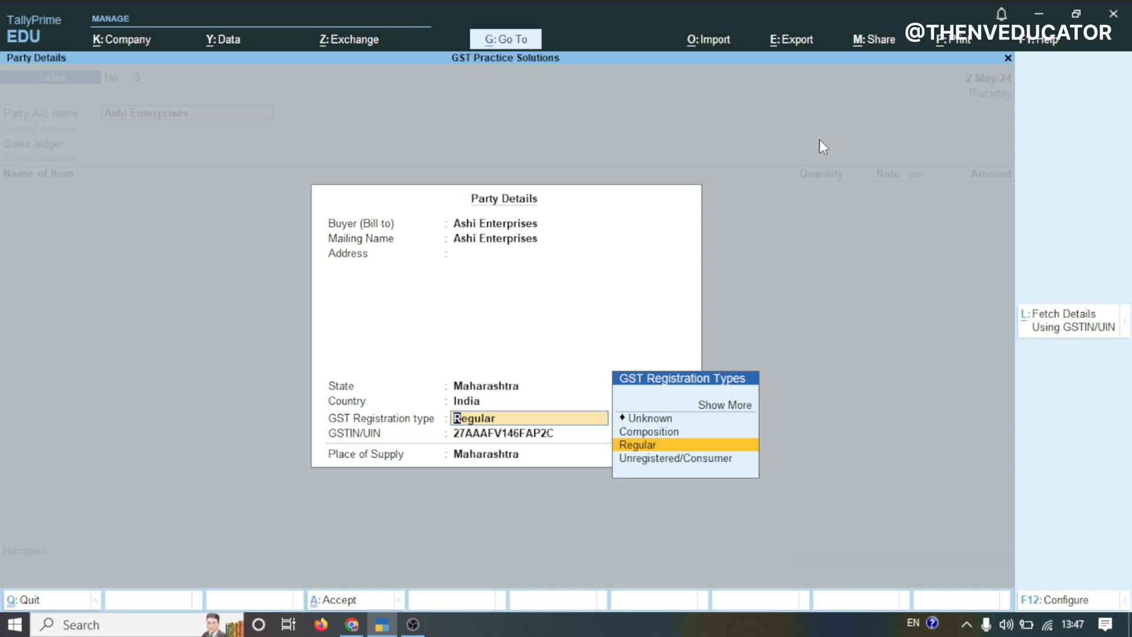
key("Return")
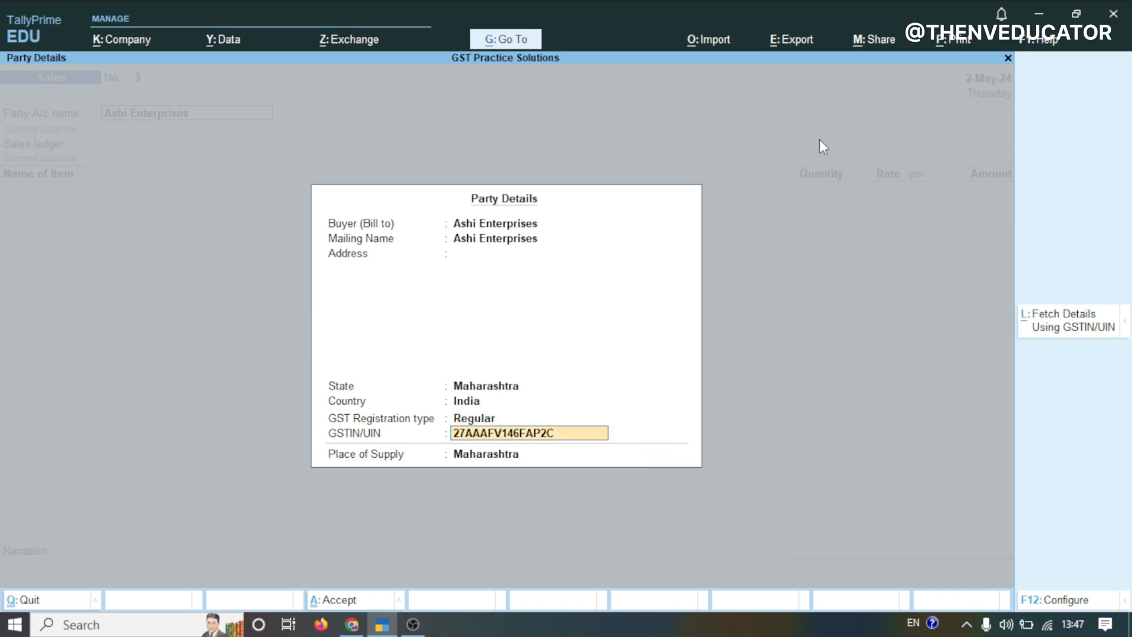
key("Return")
key("Return")
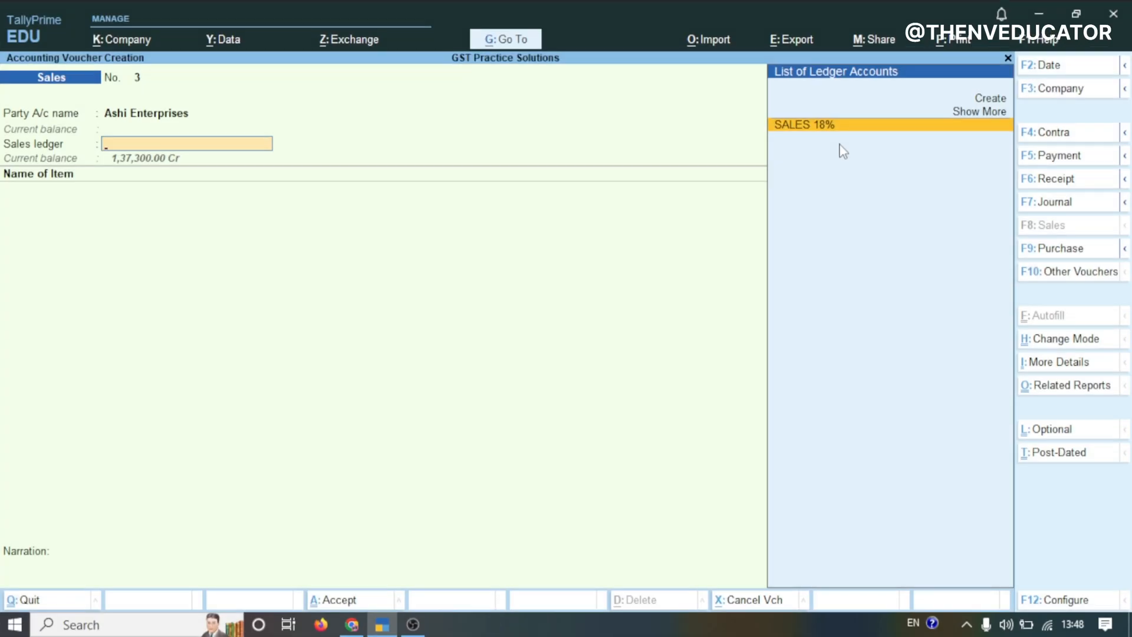
Create a new sales ledger named Sales Ac under the Sales Accounts group
key("alt+c")
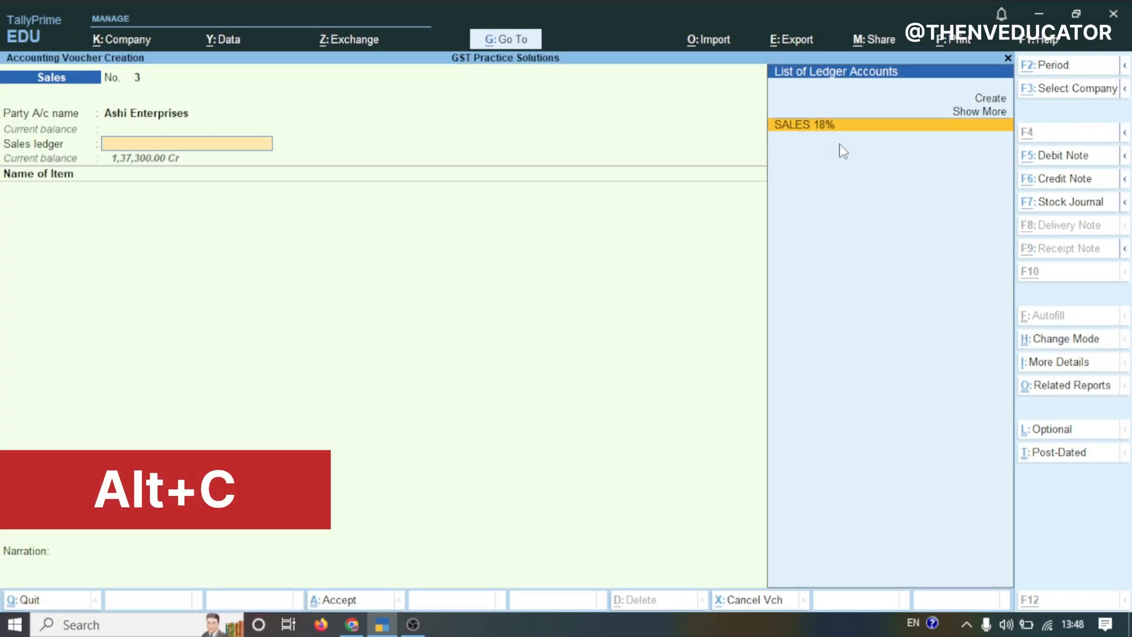
type("Sales")
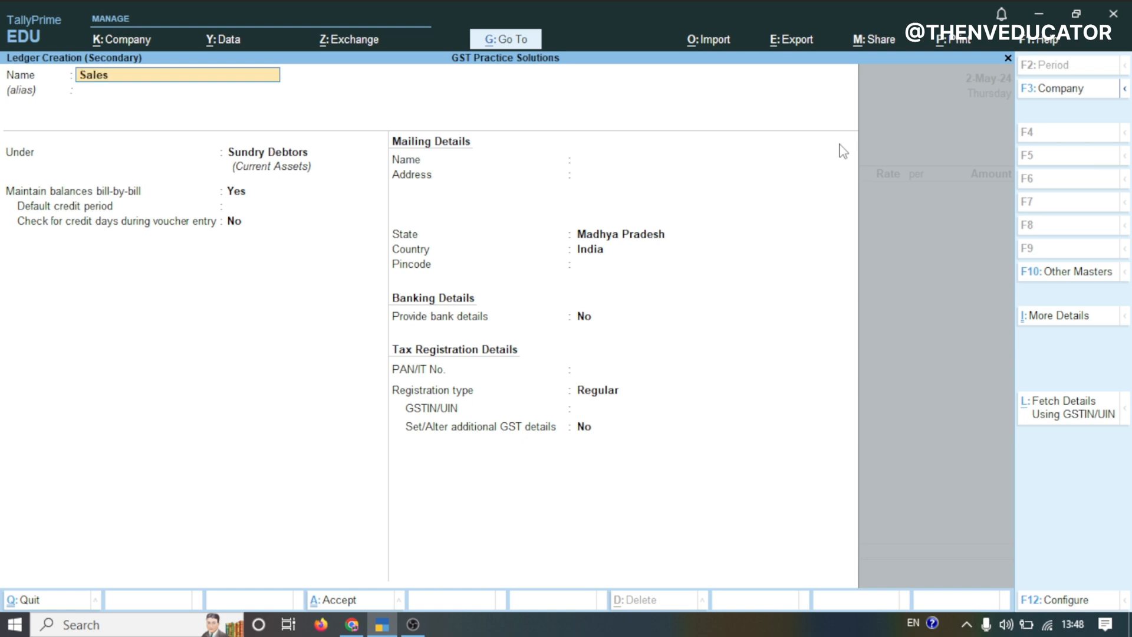
type(" Ac")
key("Return")
key("Return")
type("Sal")
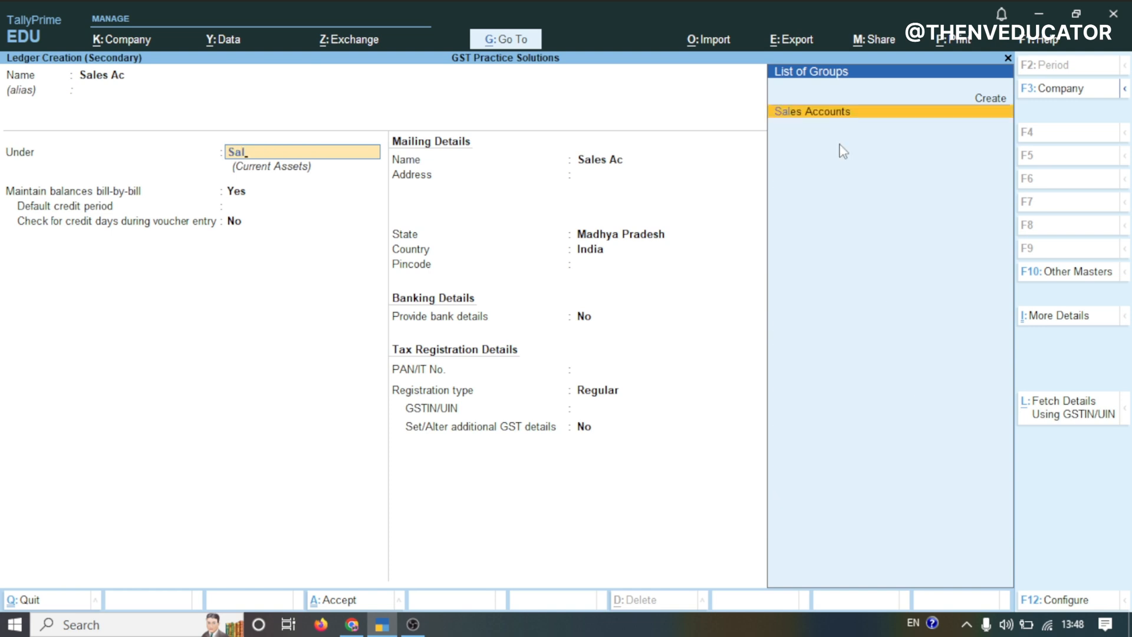
key("Return")
key("Return")
key("Return")
Set the Sales Ac ledger's type of supply to Goods, save it, and use it as the sales ledger
key("Return")
key("Return")
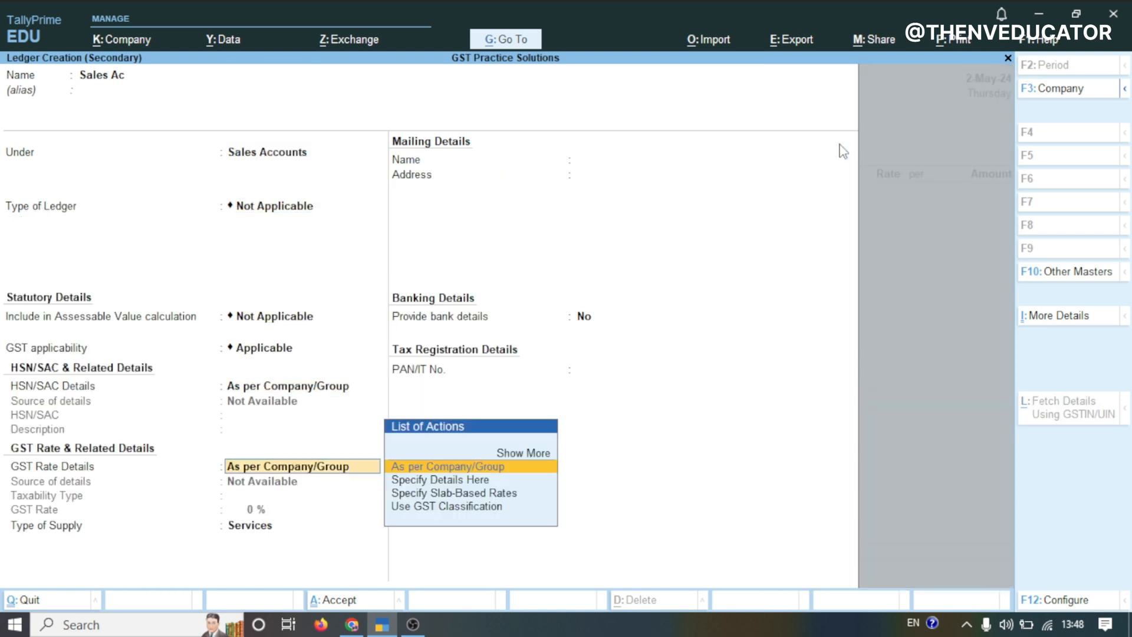
key("Return")
key("Up")
key("Return")
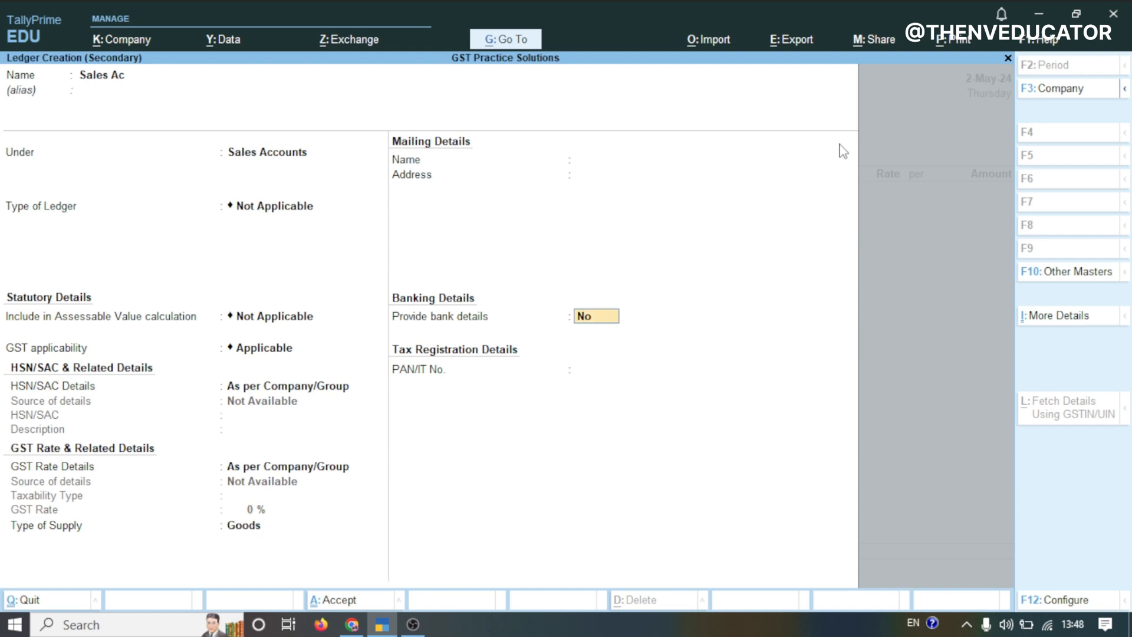
key("Return")
key("Return")
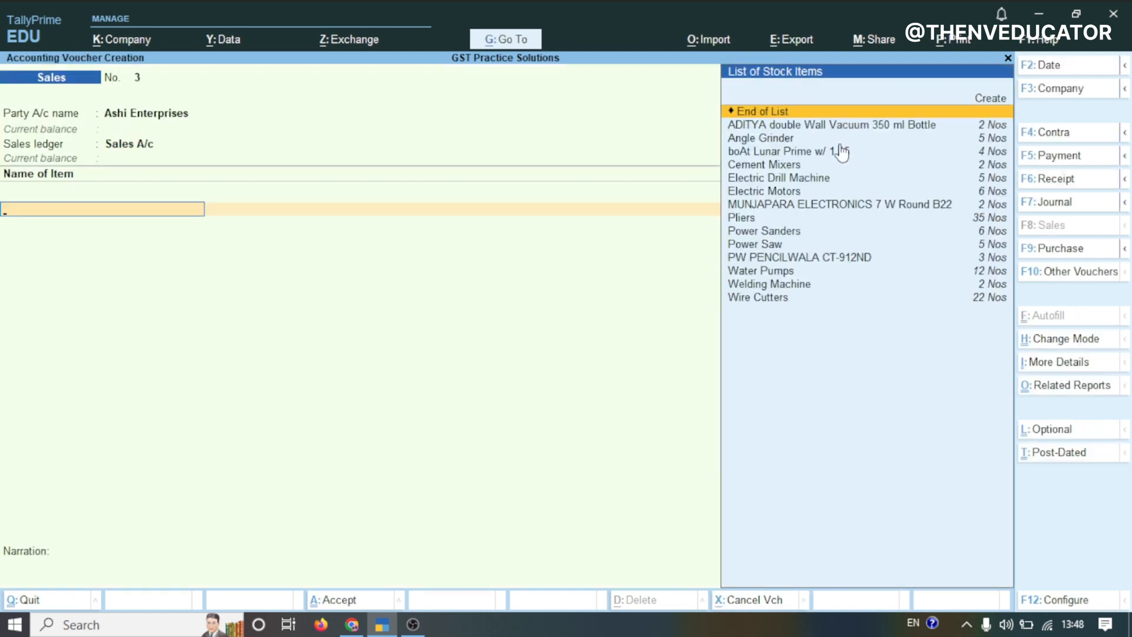
Add 1 Nos of MUNJAPARA ELECTRONICS 7 W Round B22 at a rate of 500 as the first sold item
left_click(352, 625)
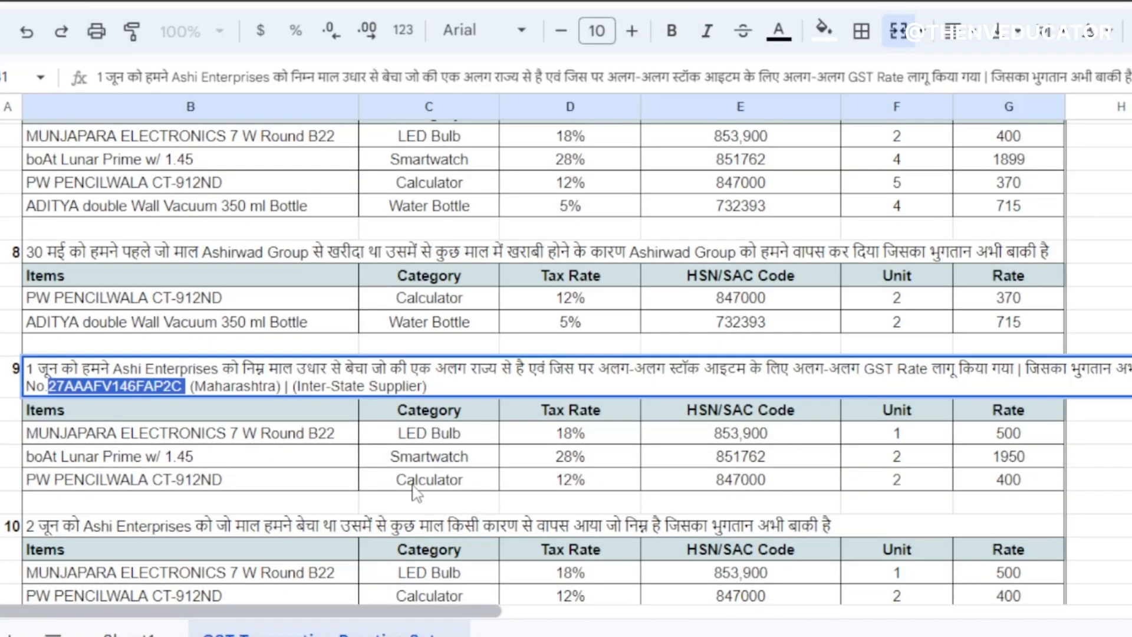
left_click(190, 439)
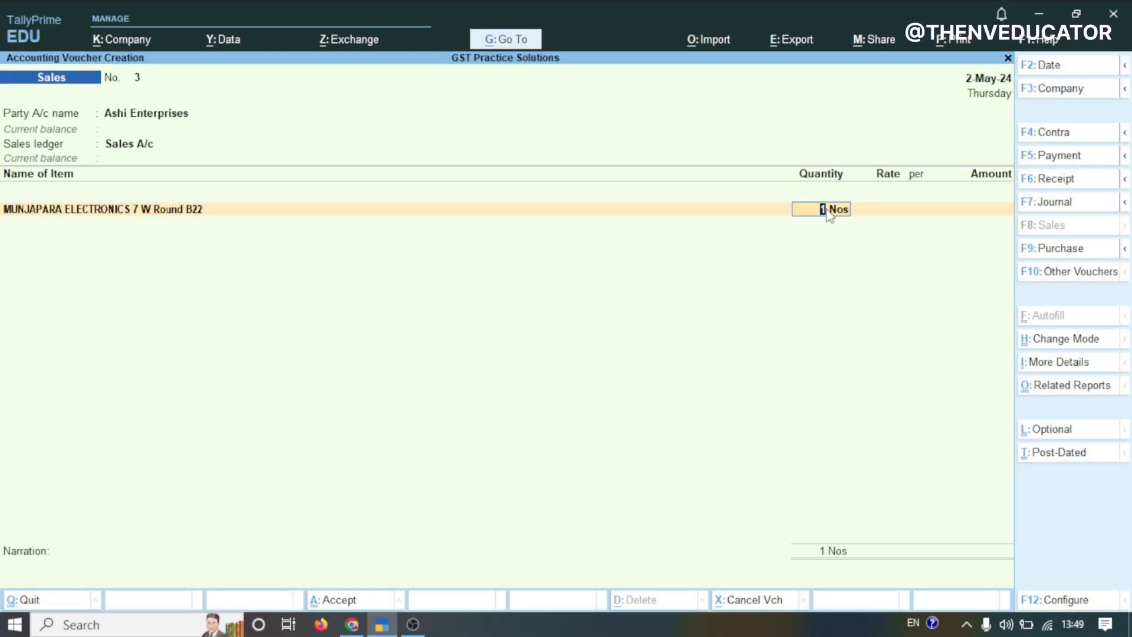
key("Return")
type("500")
key("Return")
key("Return")
key("Return")
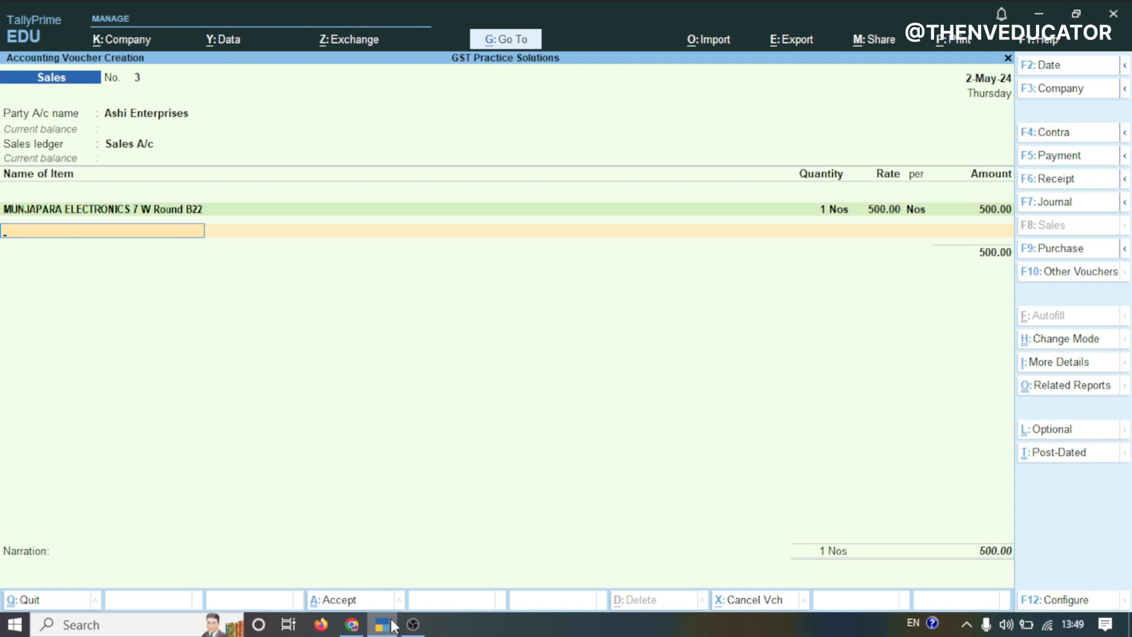
Add 2 Nos of boAt Lunar Prime w/ 1.45 at a rate of 1950 as the second sold item
type("S")
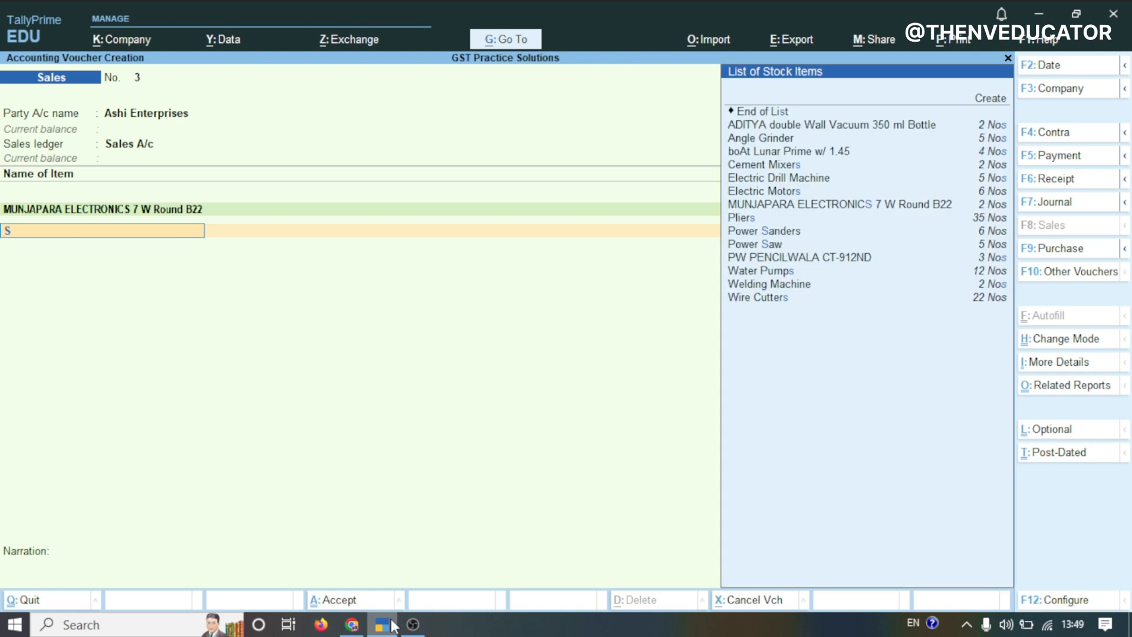
key("BackSpace")
type("B")
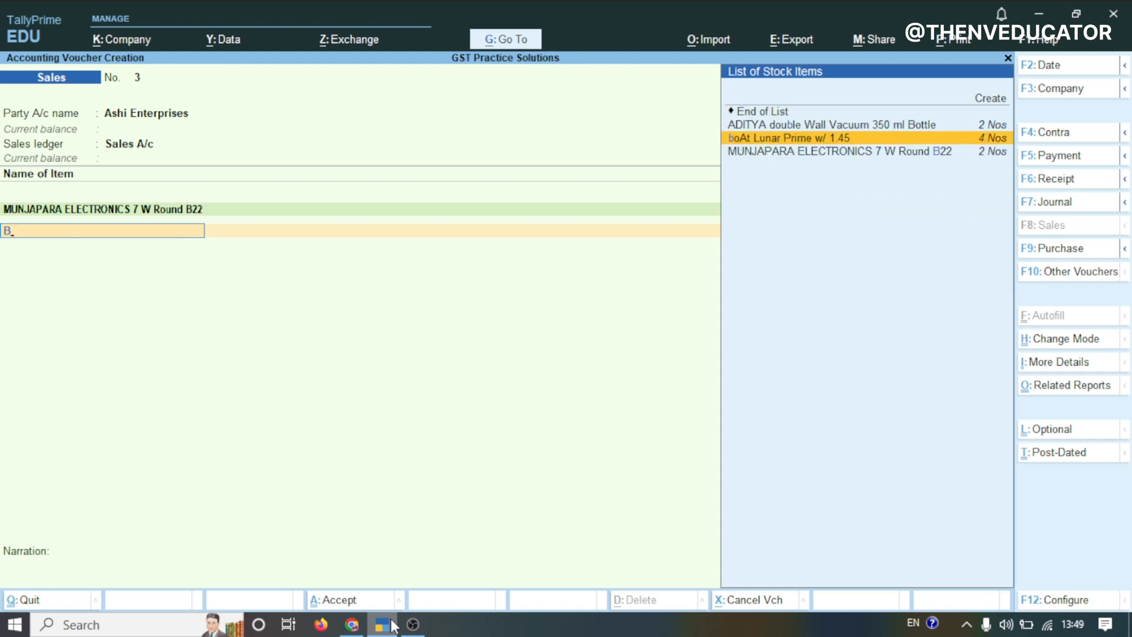
key("Return")
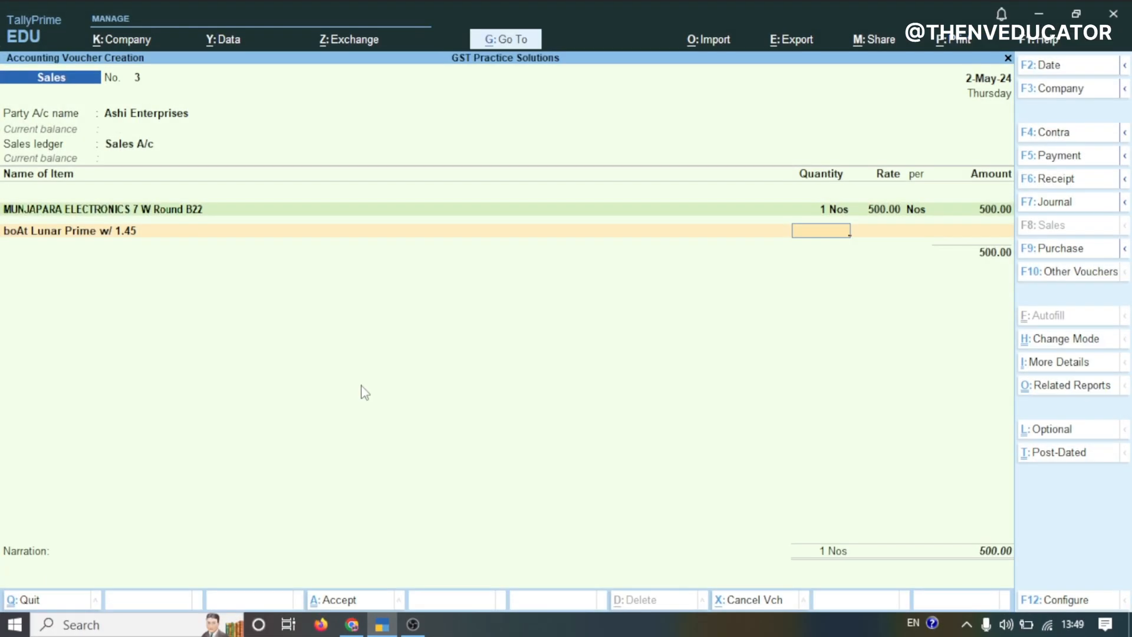
key("Return")
type("1950")
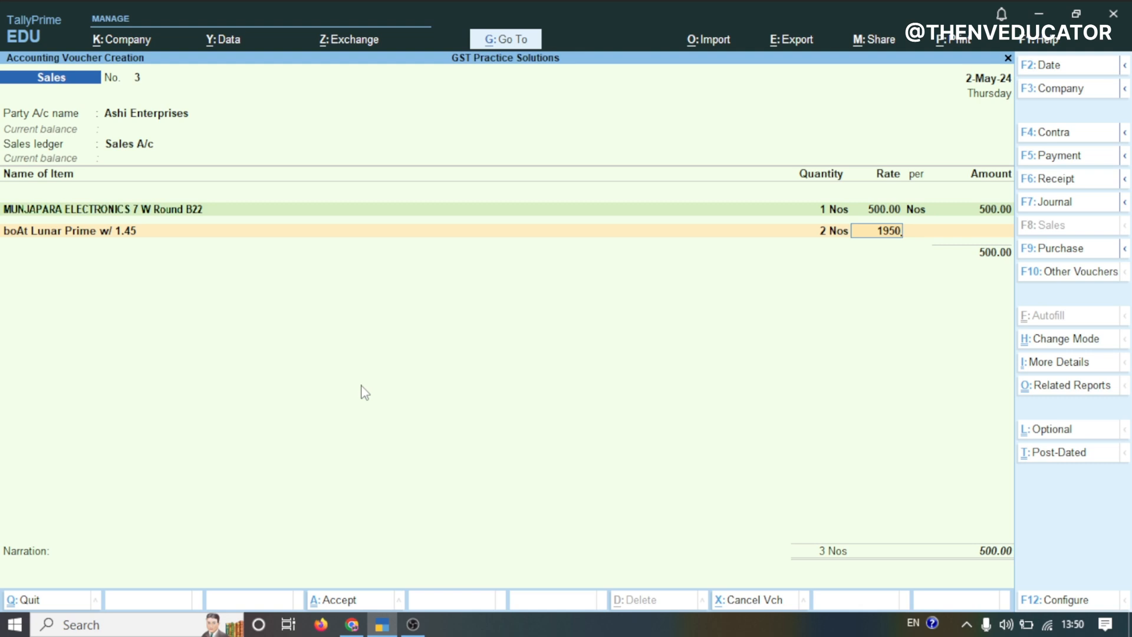
key("Return")
key("Return")
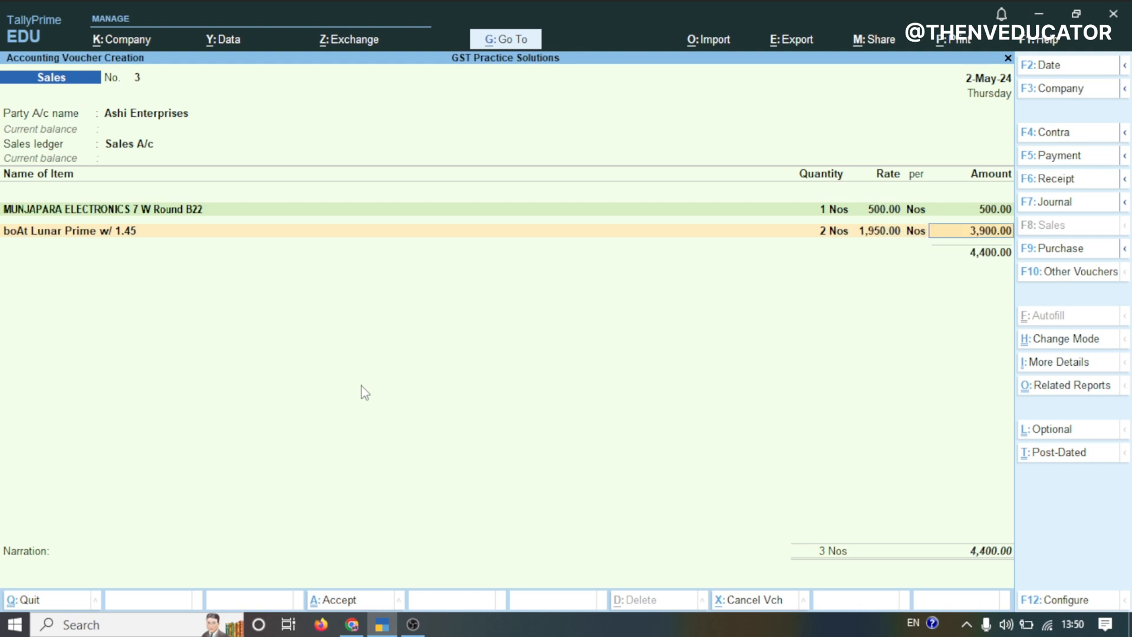
key("Return")
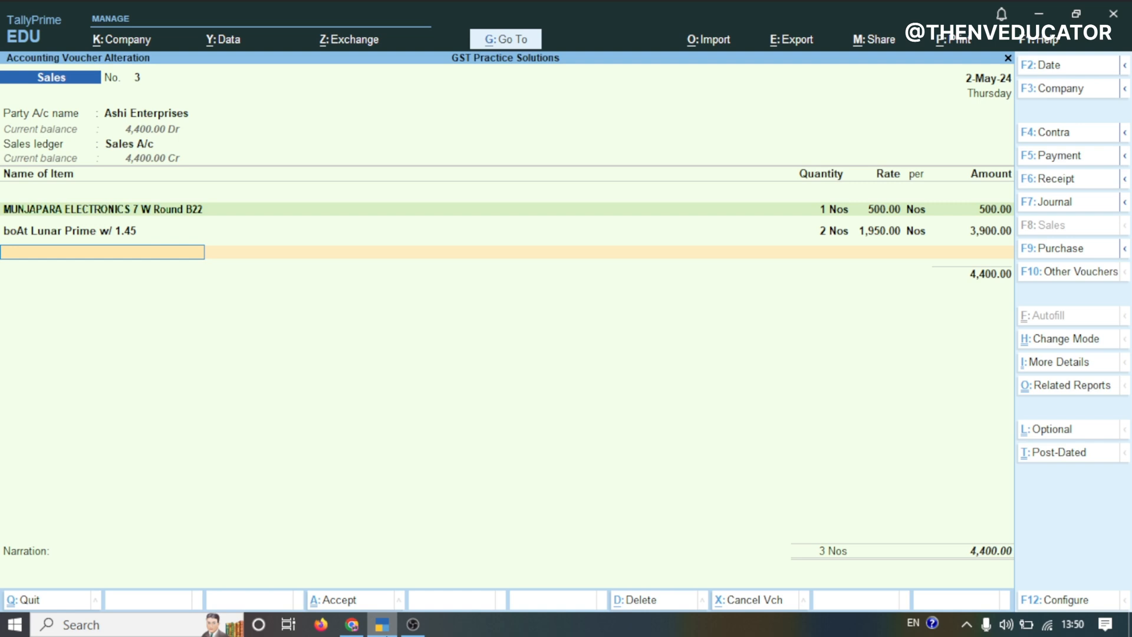
Add 2 Nos of PW PENCILWALA CT-912ND at a rate of 400 as the third sold item
type("Pw")
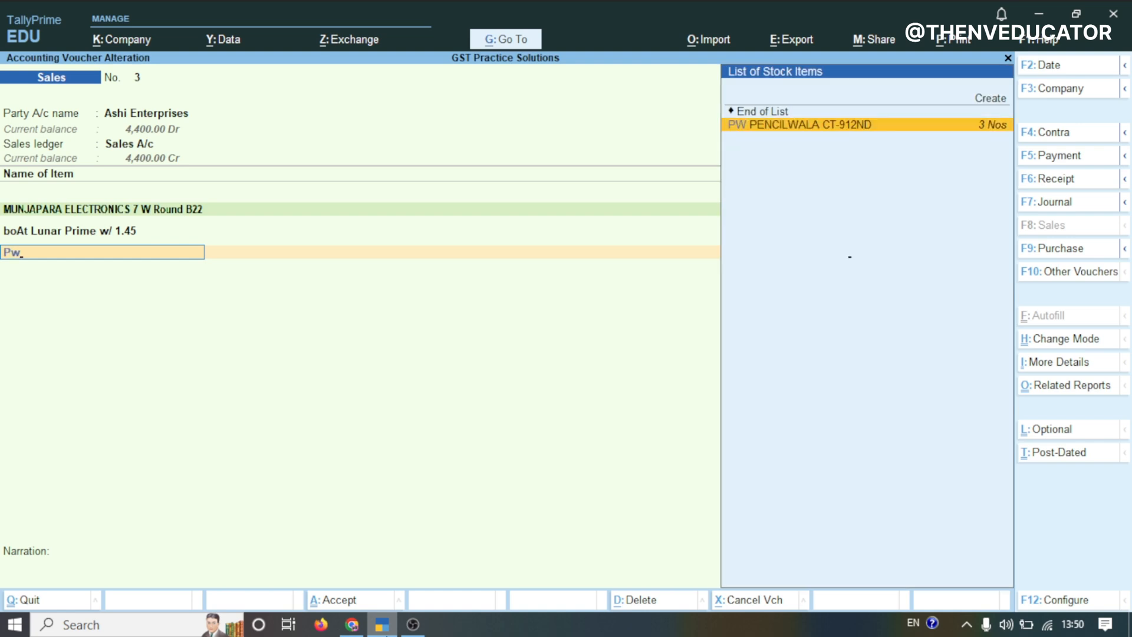
key("Return")
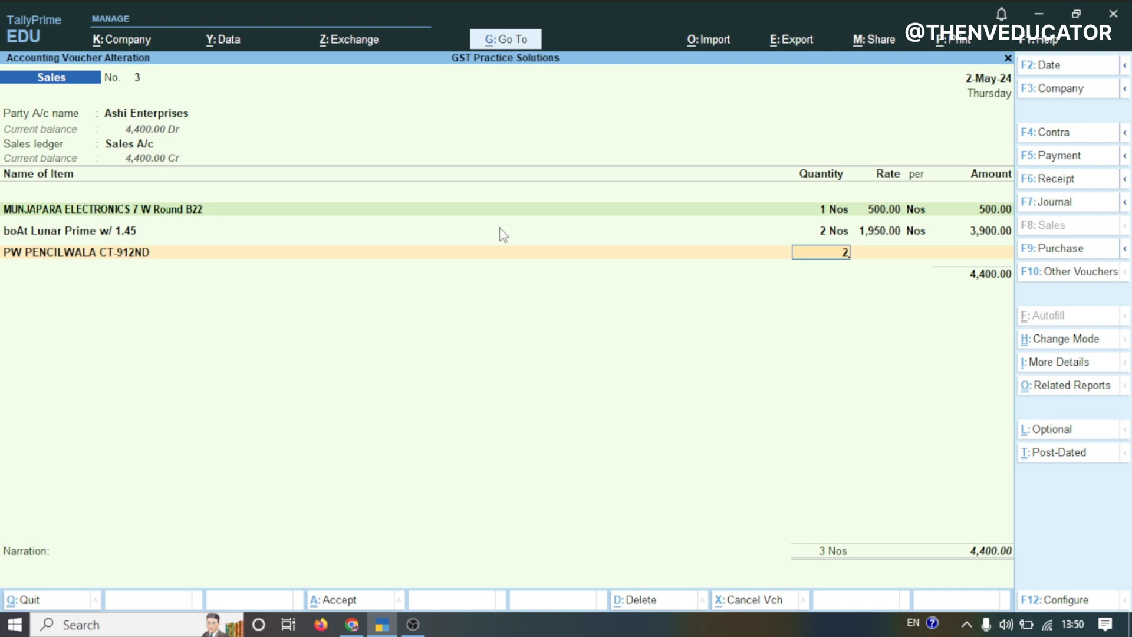
key("Return")
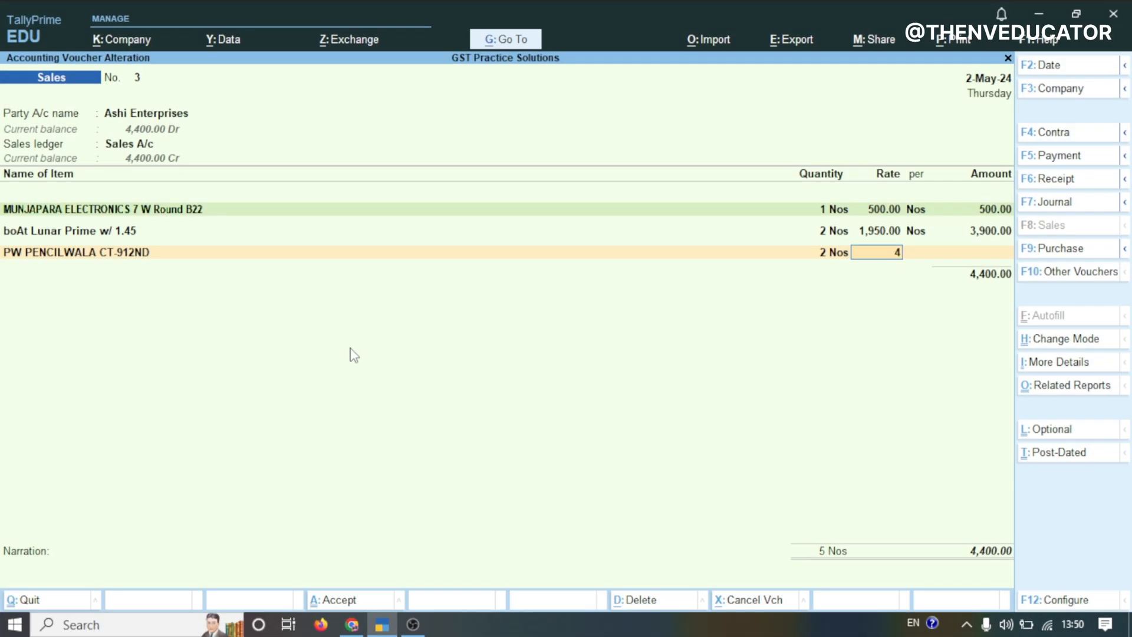
key("Return")
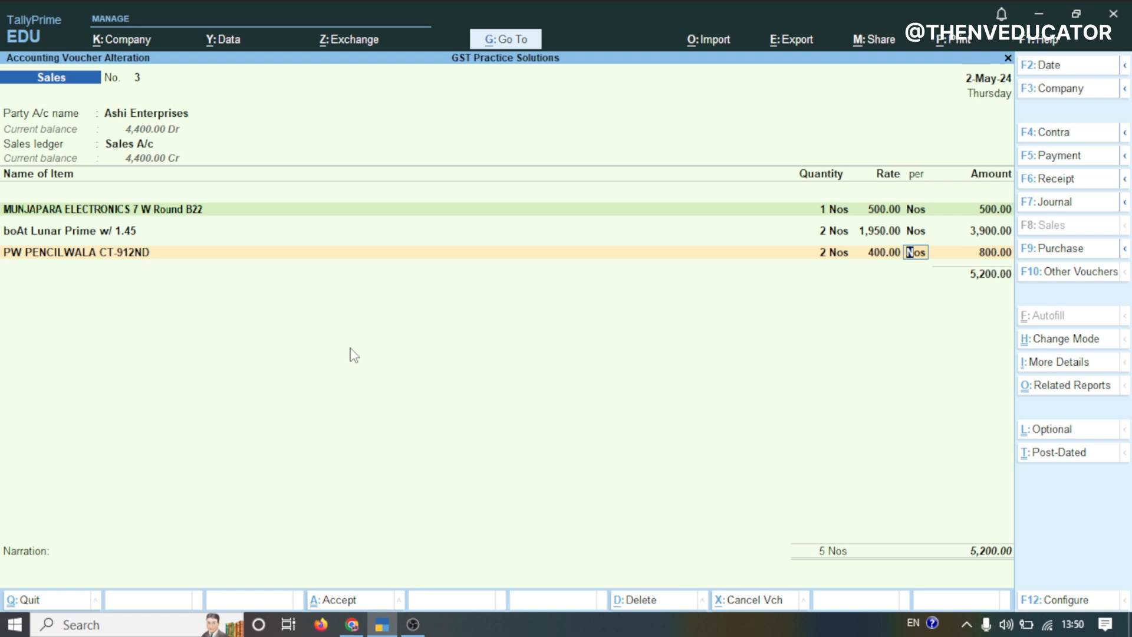
key("Return")
Add the IGST OUTPUT 18% ledger as the tax line below the items
key("Return")
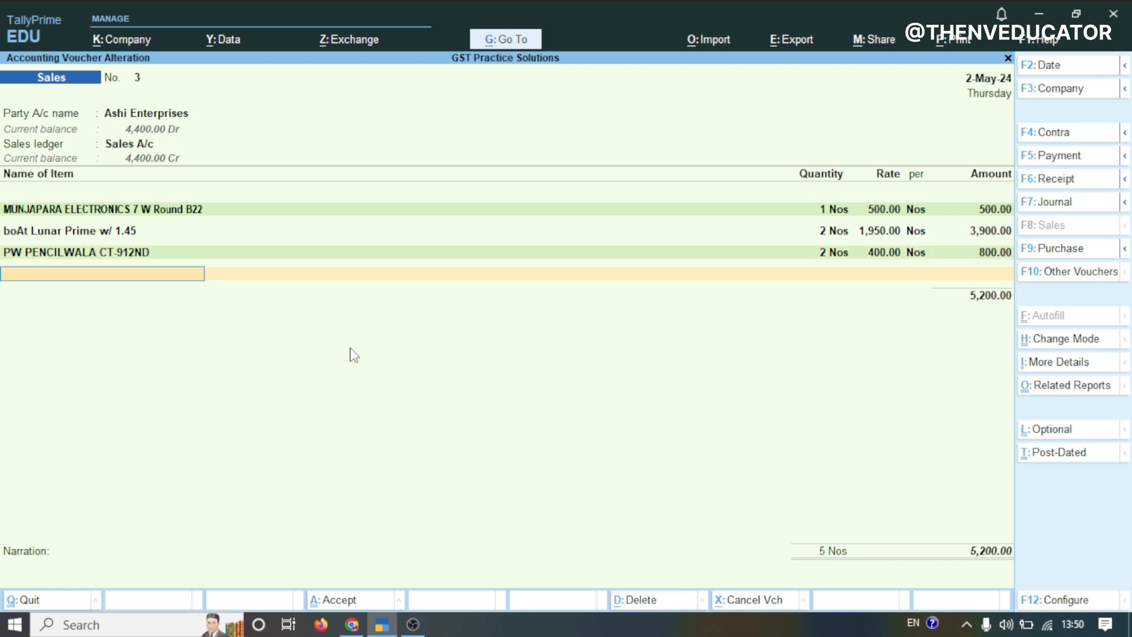
key("Return")
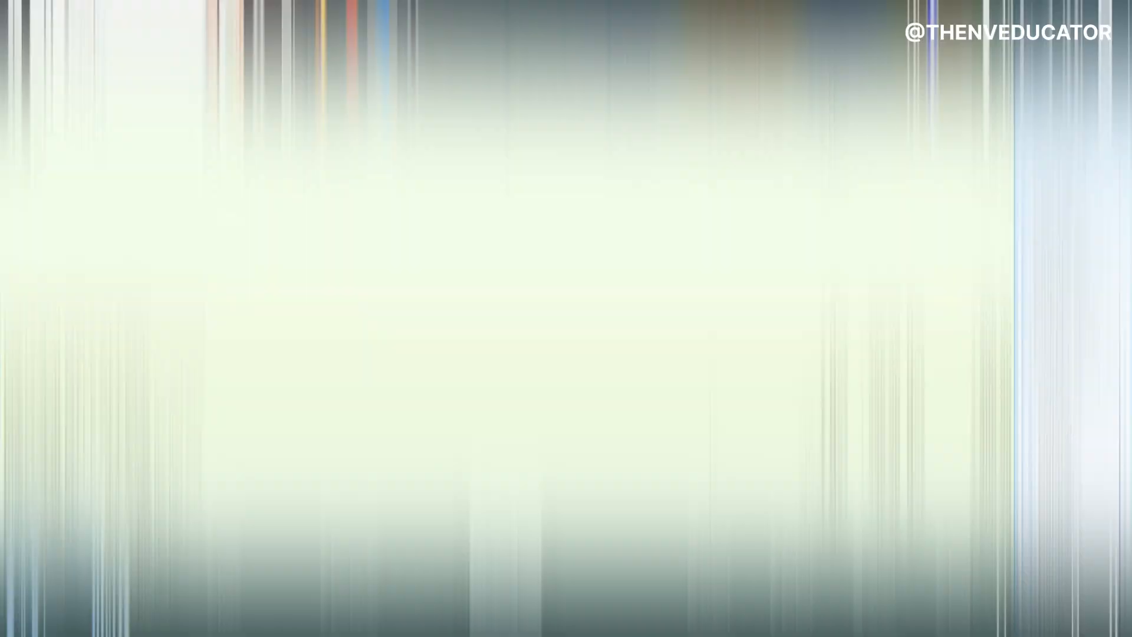
key("Return")
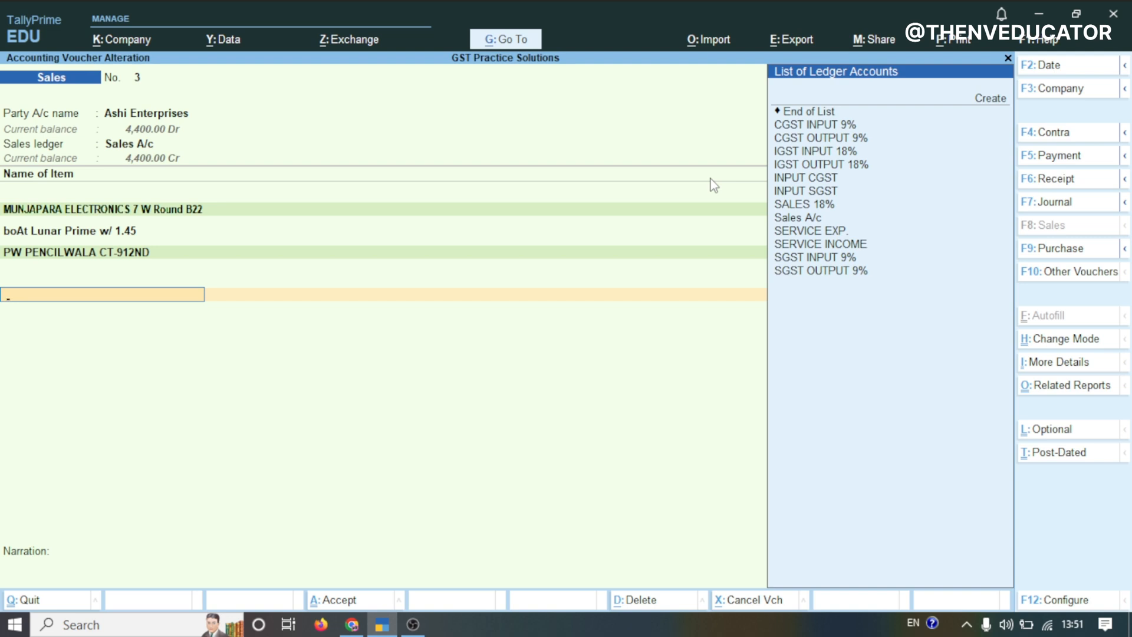
type("Igs")
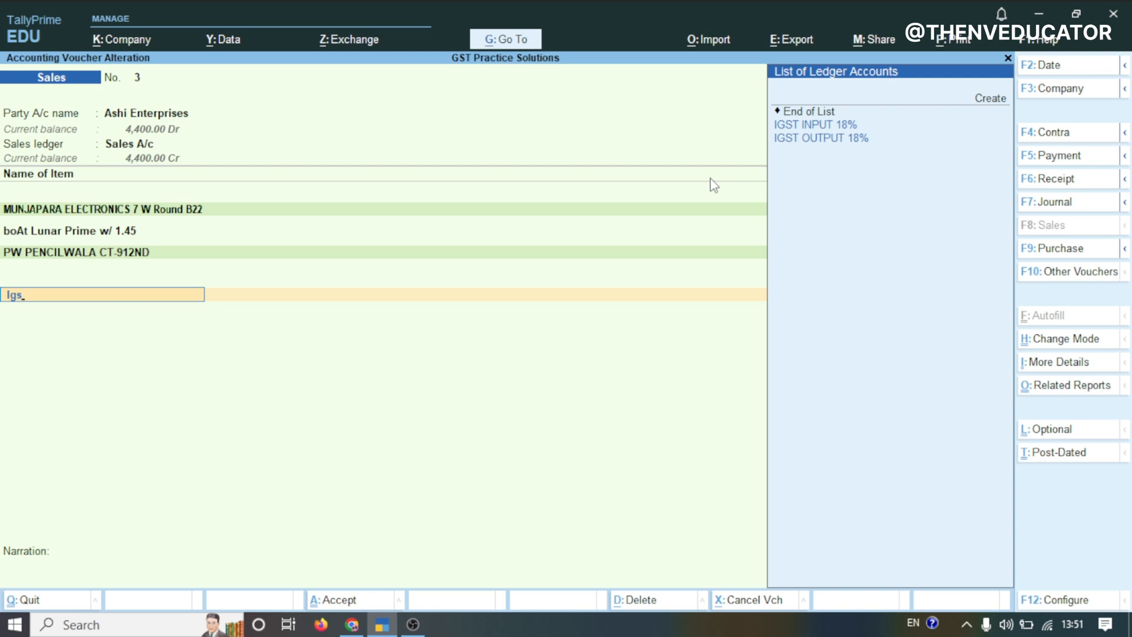
left_click(820, 144)
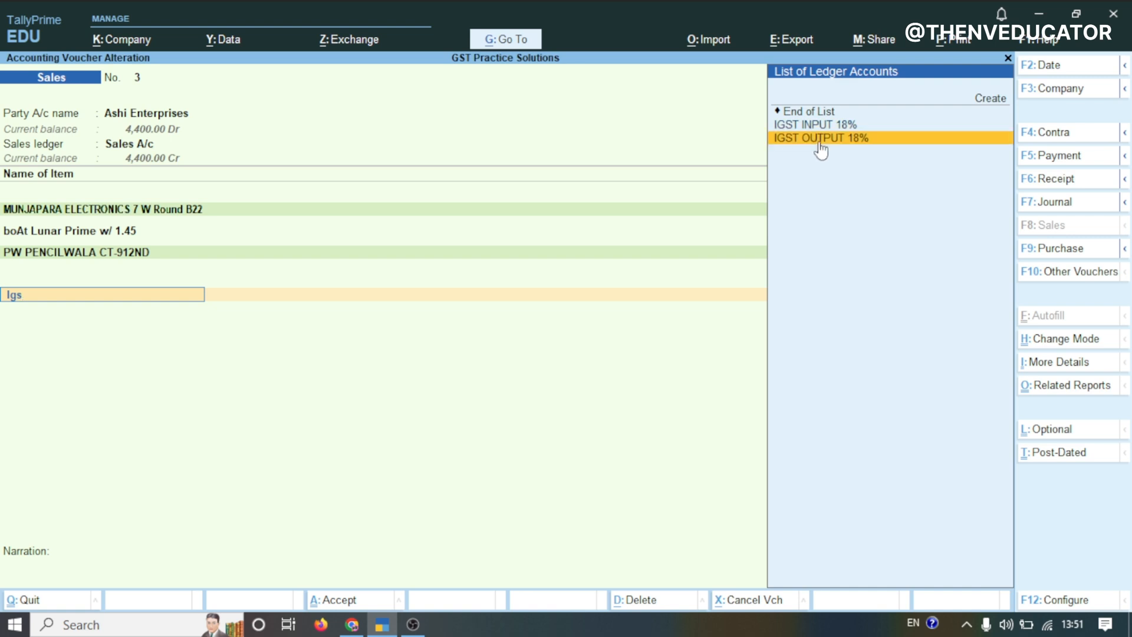
left_click(820, 143)
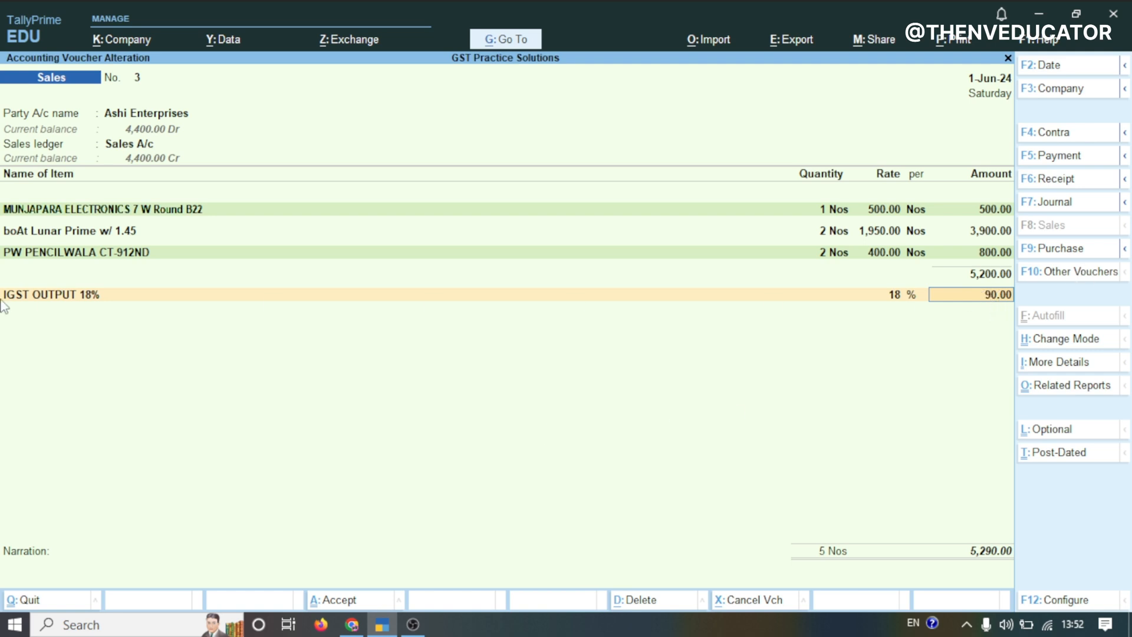
Replace the tax line with a new ledger named OUTPUT IGST
left_click(63, 300)
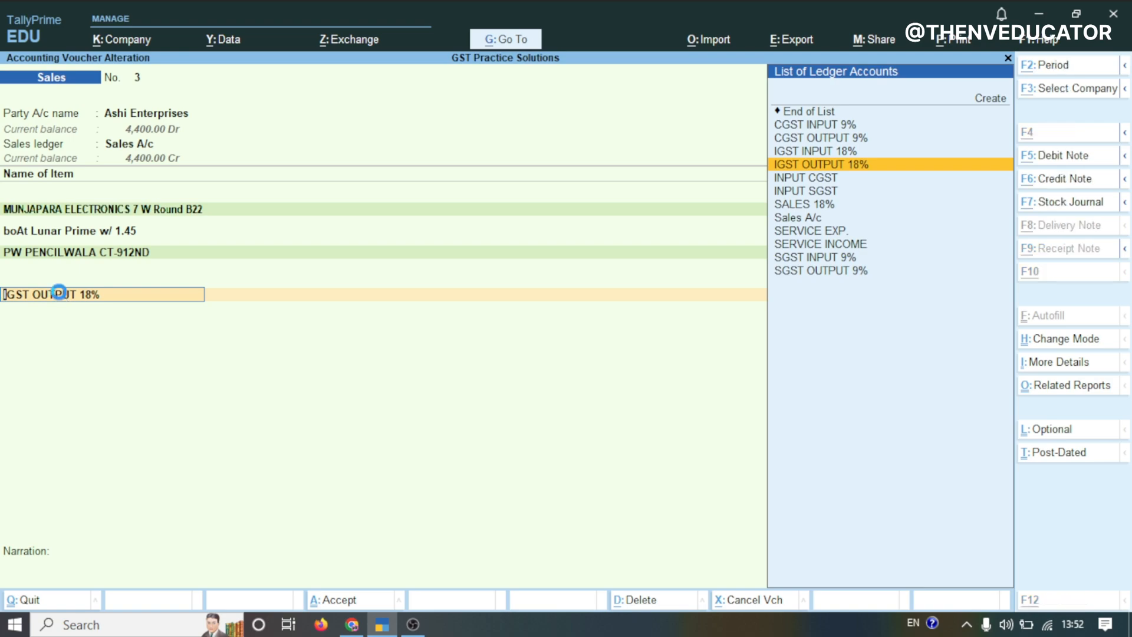
key("alt+c")
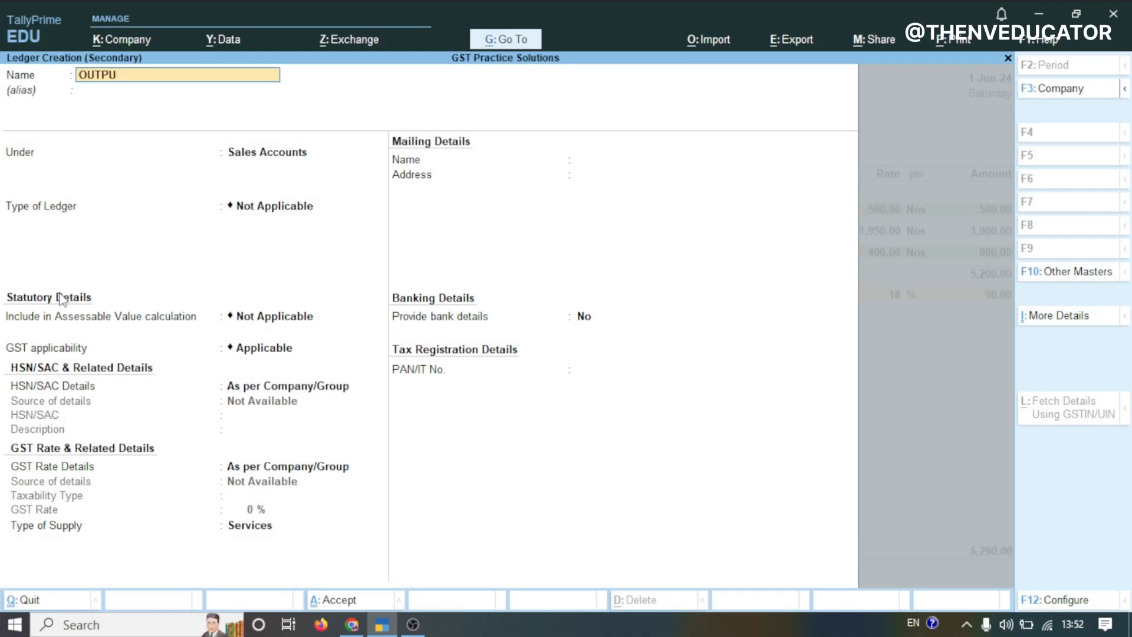
type("OUTPUT IGST")
key("Return")
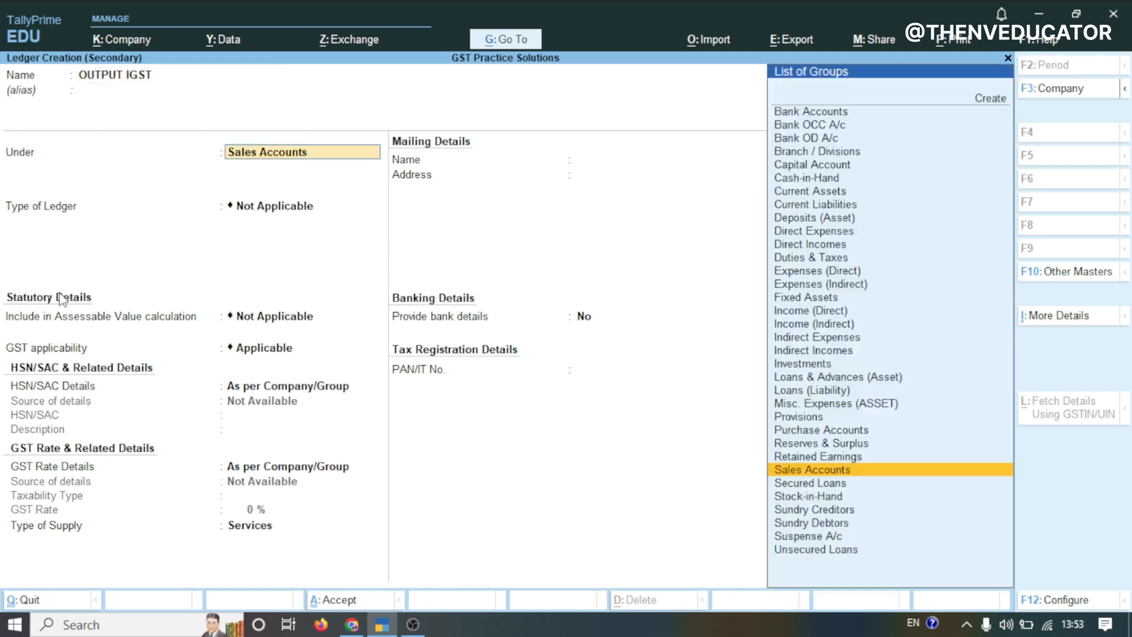
Place OUTPUT IGST under Duties & Taxes with GST duty type, IGST tax type and no rounding, then save it
type("TAX")
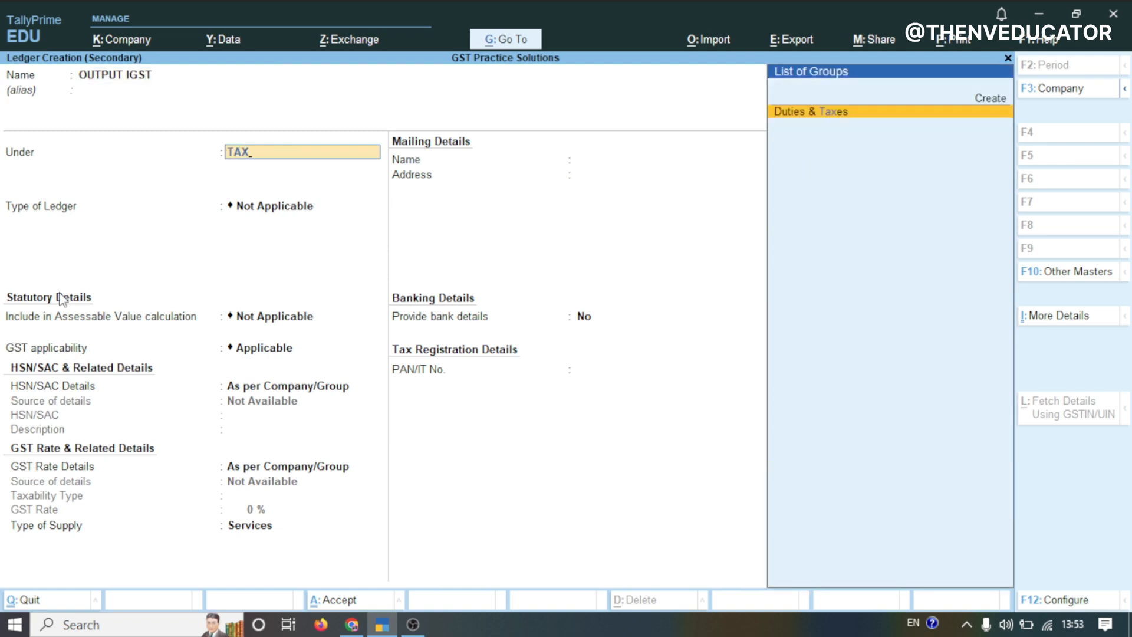
key("Return")
key("Up")
key("Return")
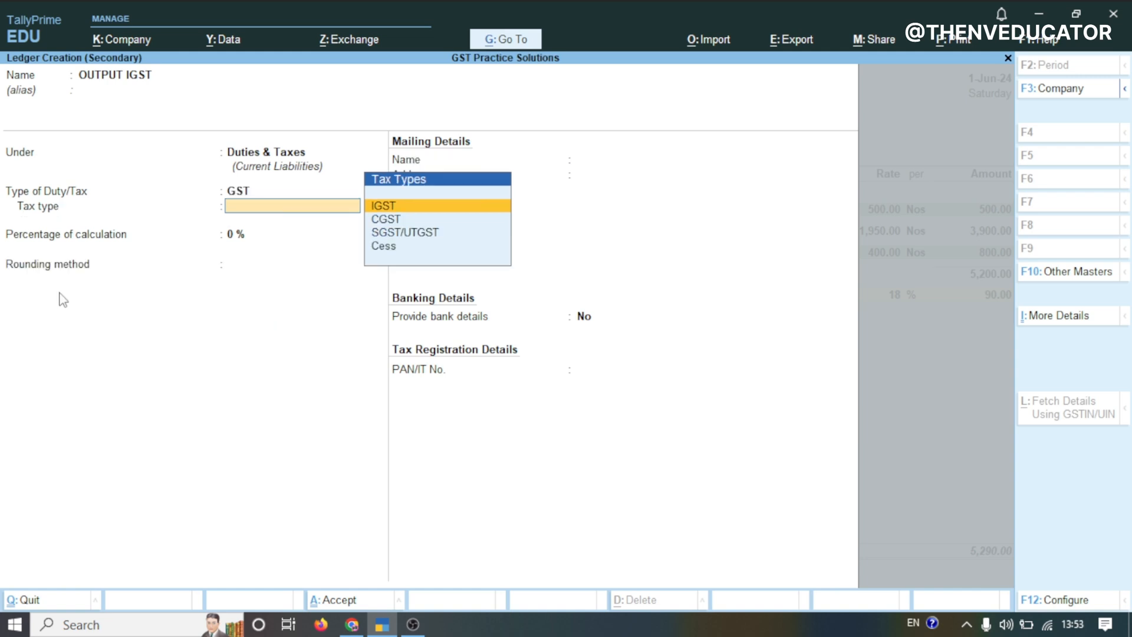
key("Return")
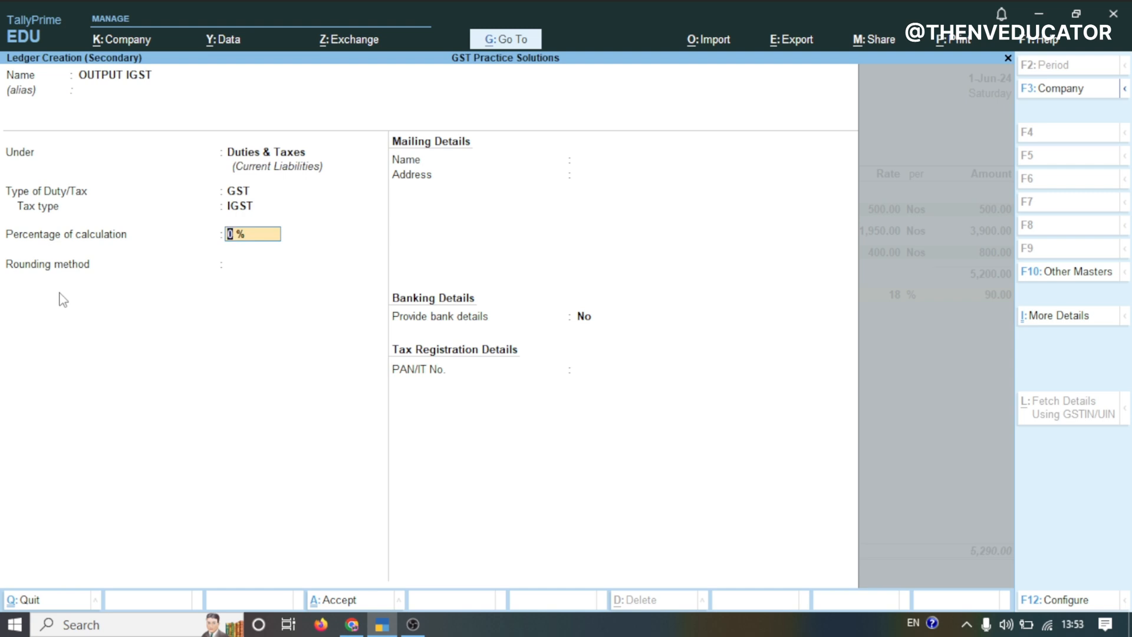
key("Return")
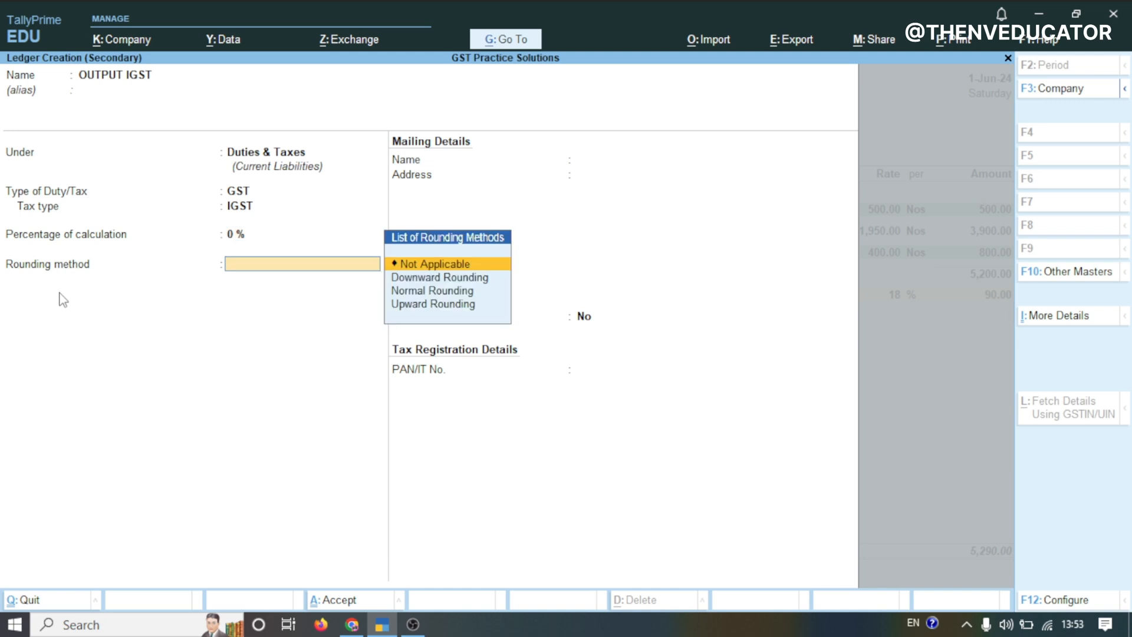
key("Return")
key("Return")
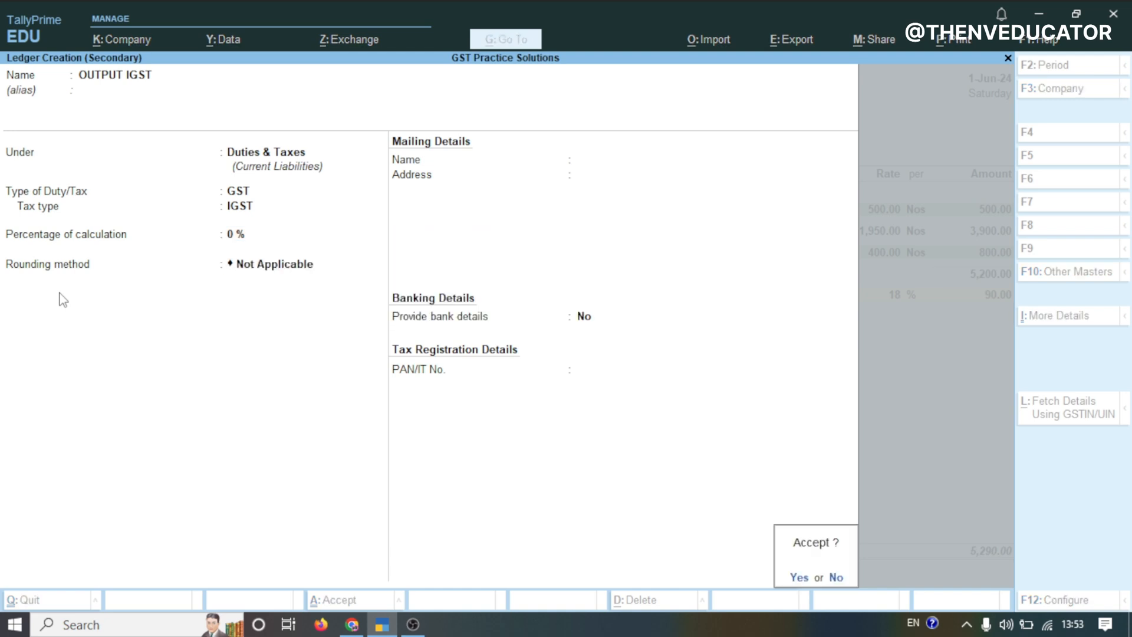
key("Return")
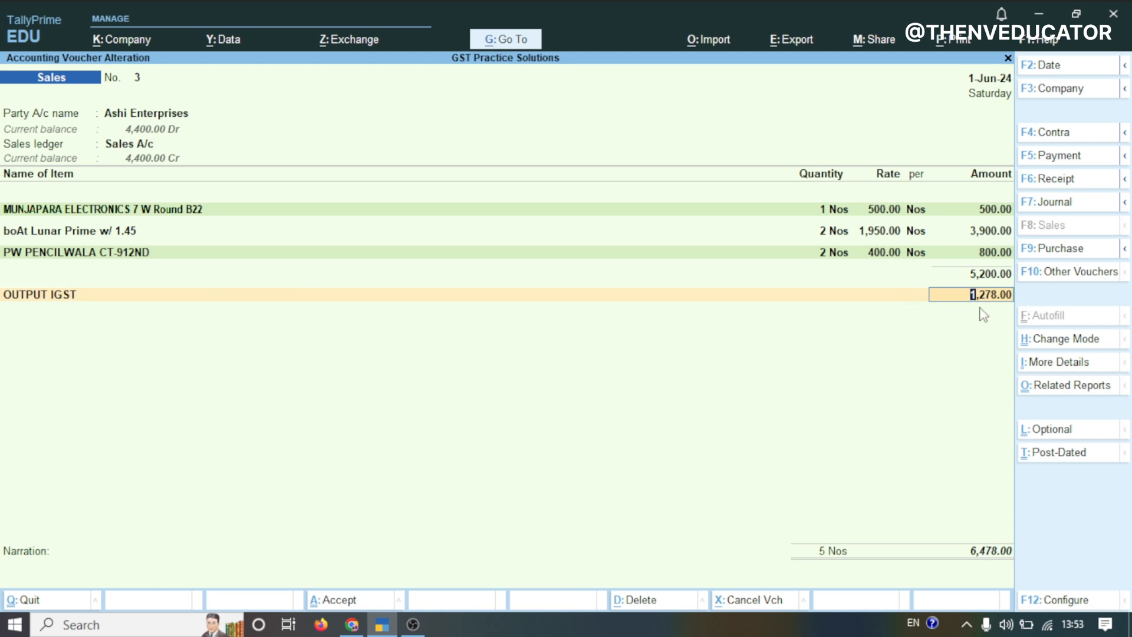
Review the voucher's GST tax analysis report in its detailed view
left_click(1054, 392)
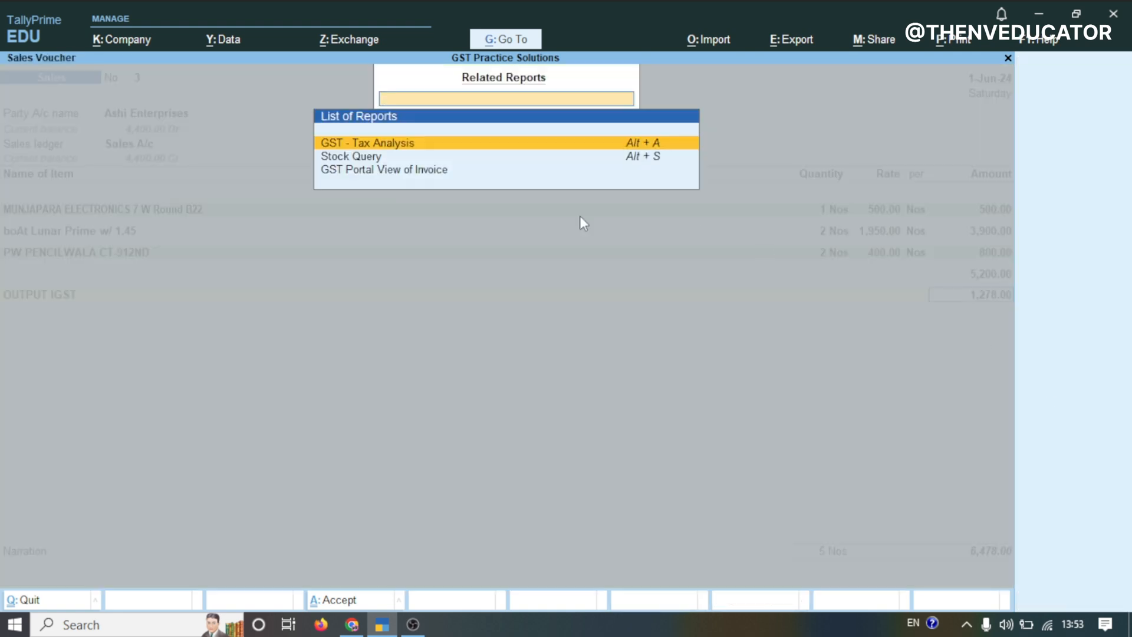
key("Return")
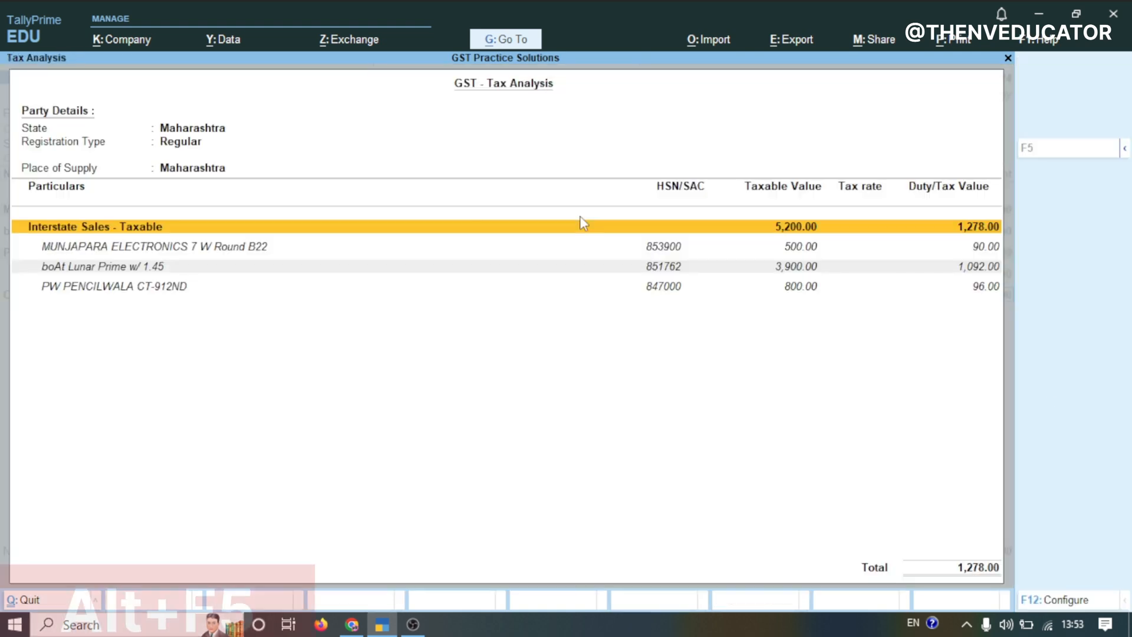
key("alt+F5")
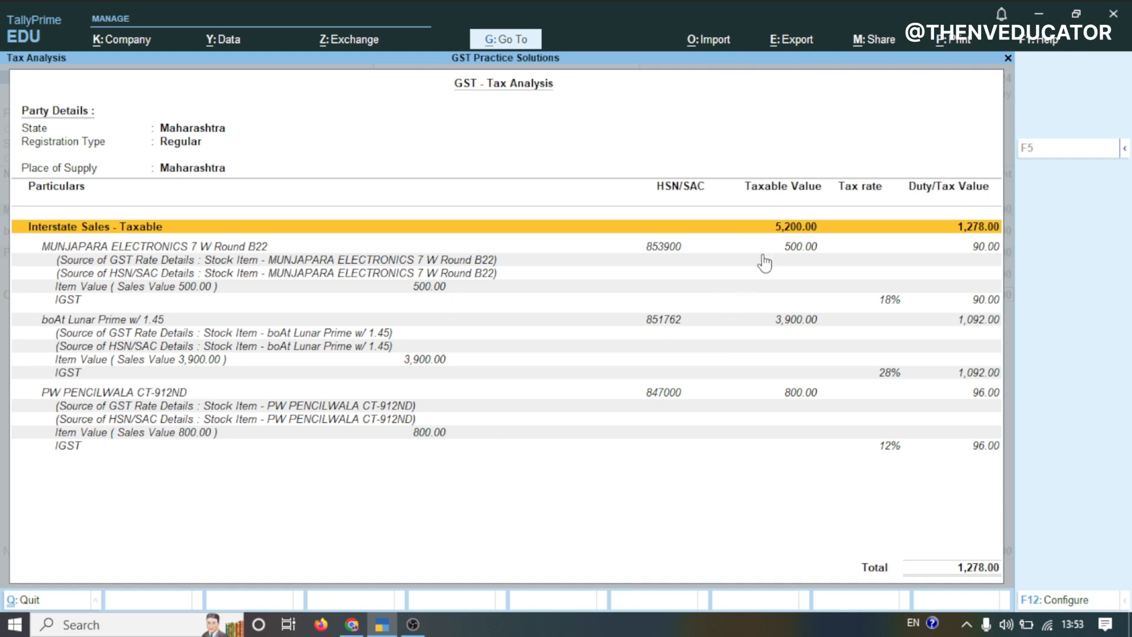
key("Escape")
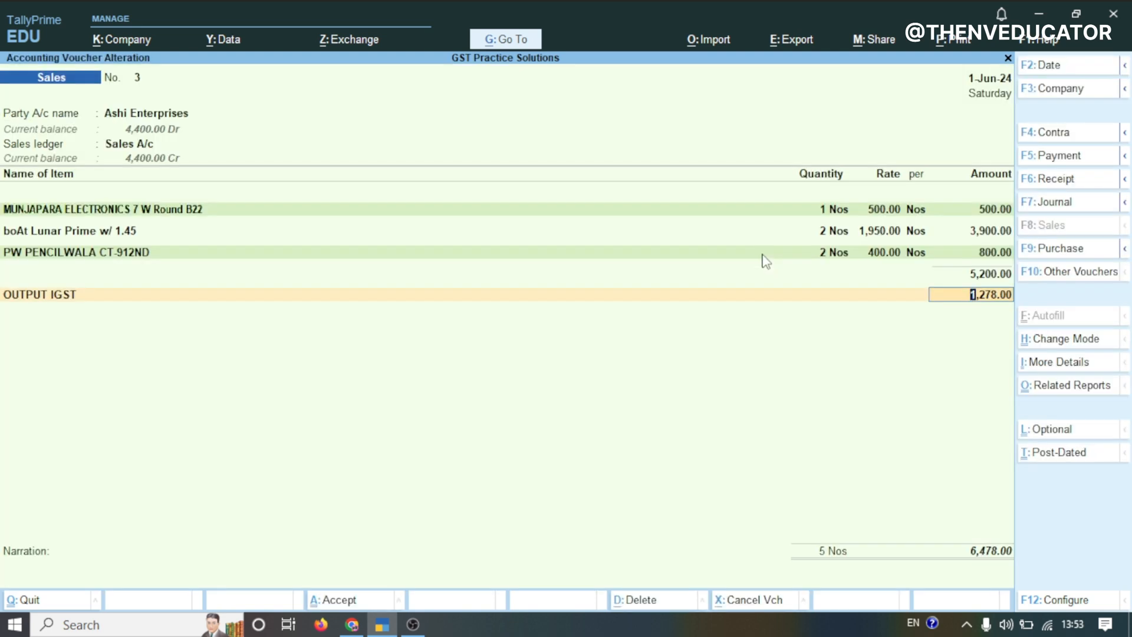
Accept and save the sales voucher without a narration
key("Return")
key("Return")
key("Return")
key("Return")
key("Return")
key("Return")
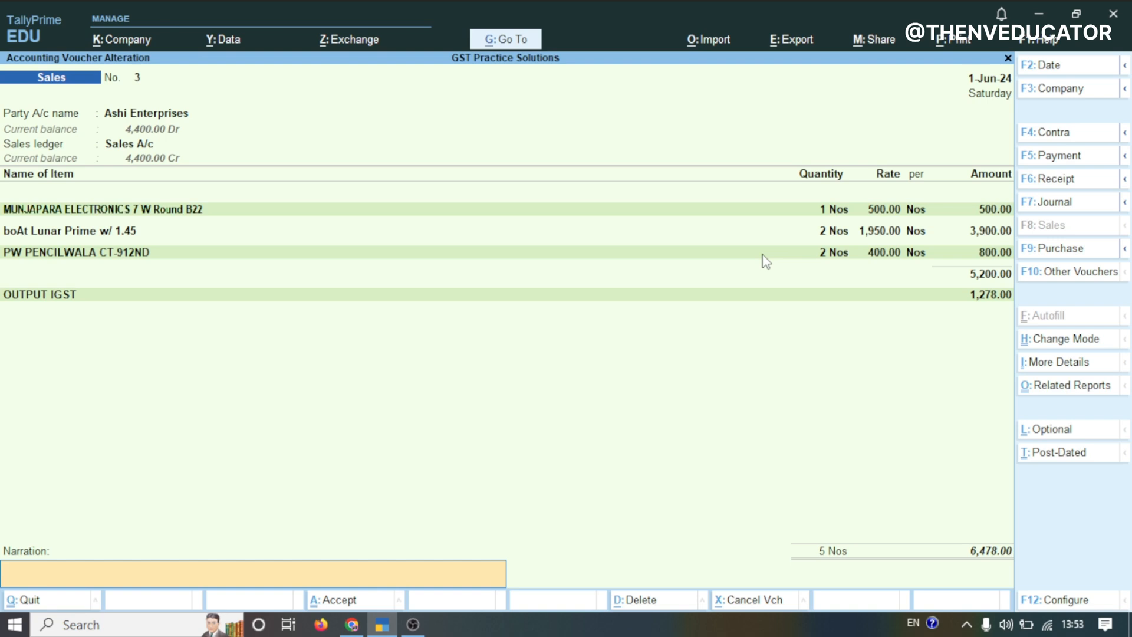
key("Return")
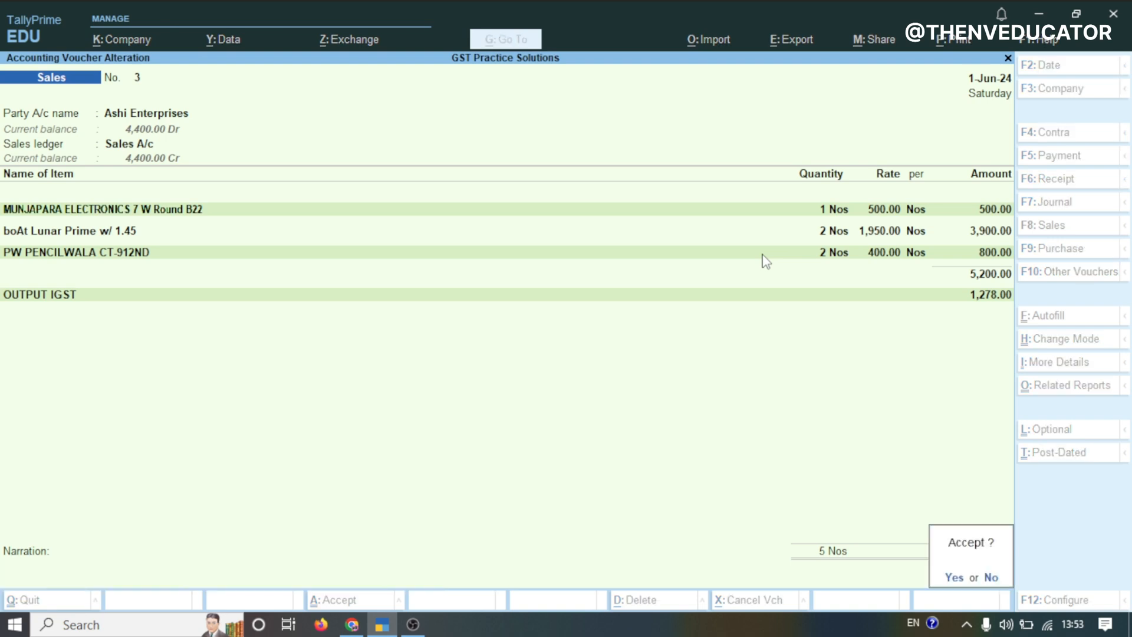
key("Return")
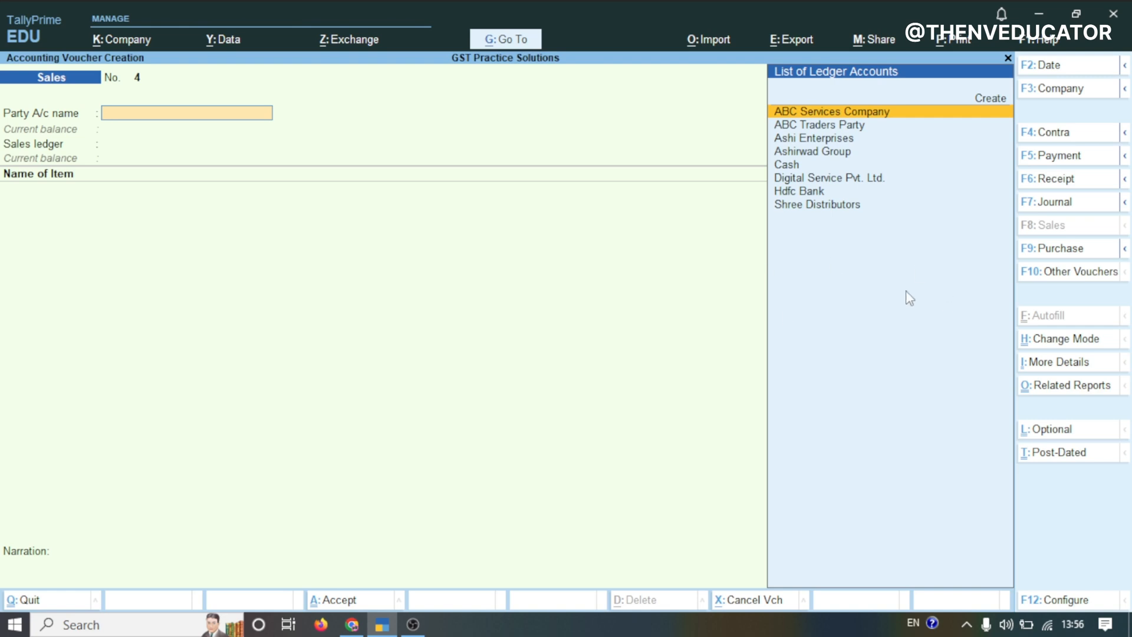
Switch to a Credit Note voucher and choose Ashi Enterprises as the party
left_click(1053, 276)
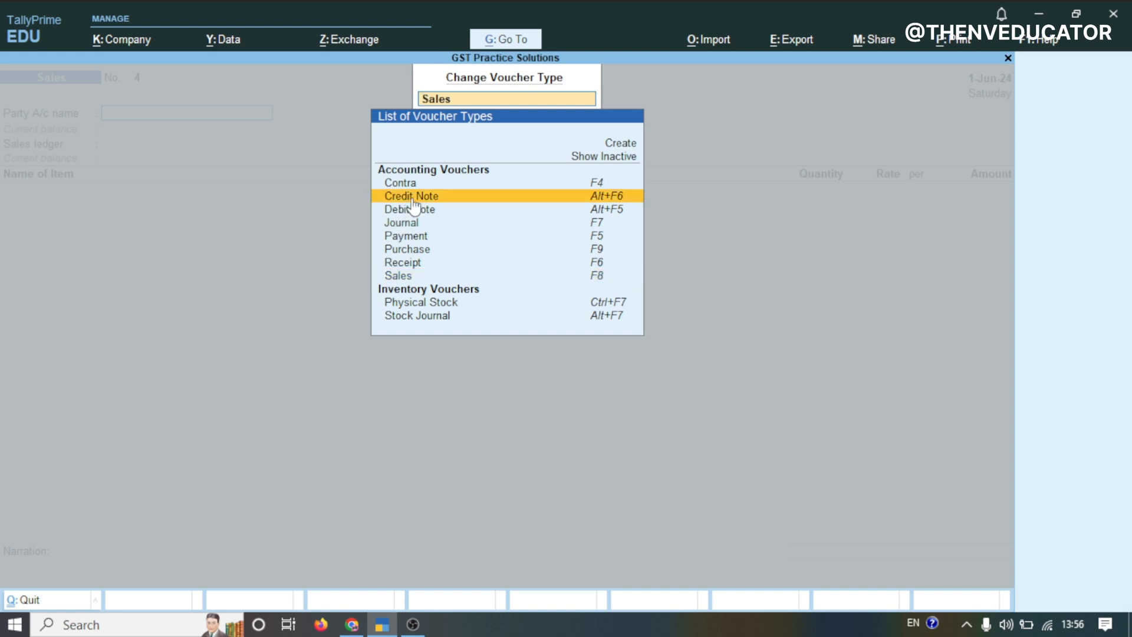
left_click(413, 201)
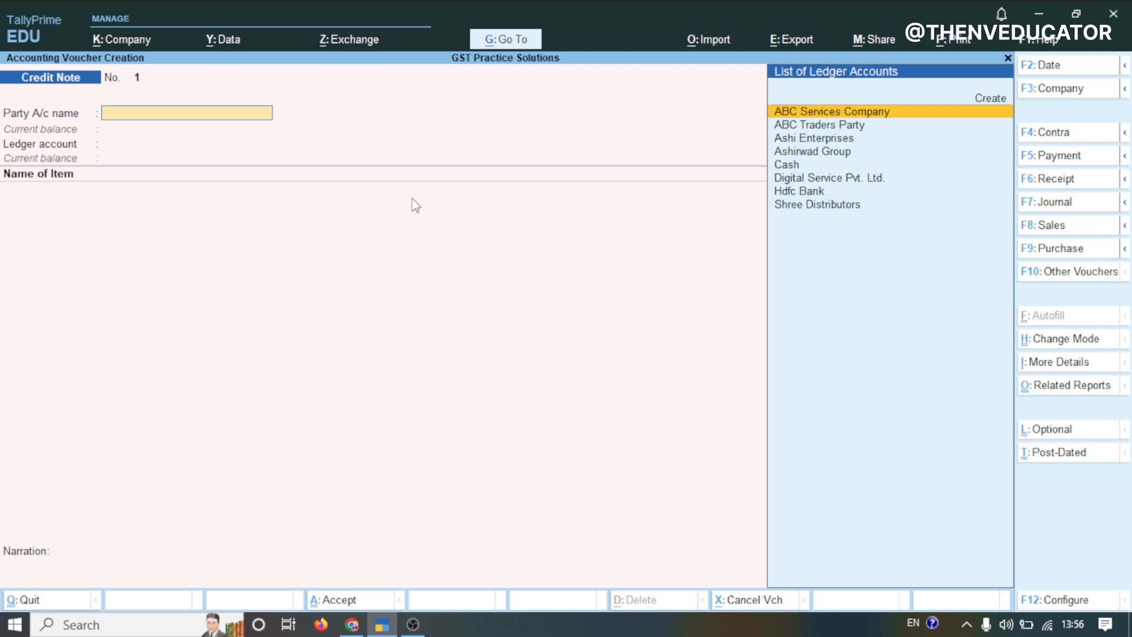
left_click(803, 140)
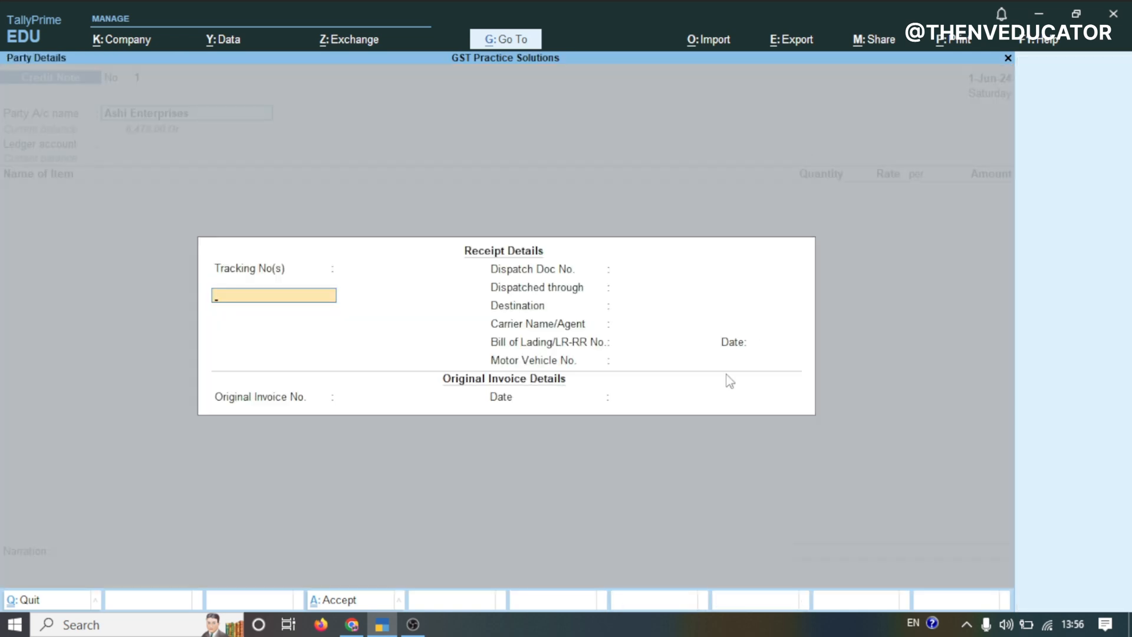
Skip the receipt details and original invoice details for the credit note
left_click(370, 629)
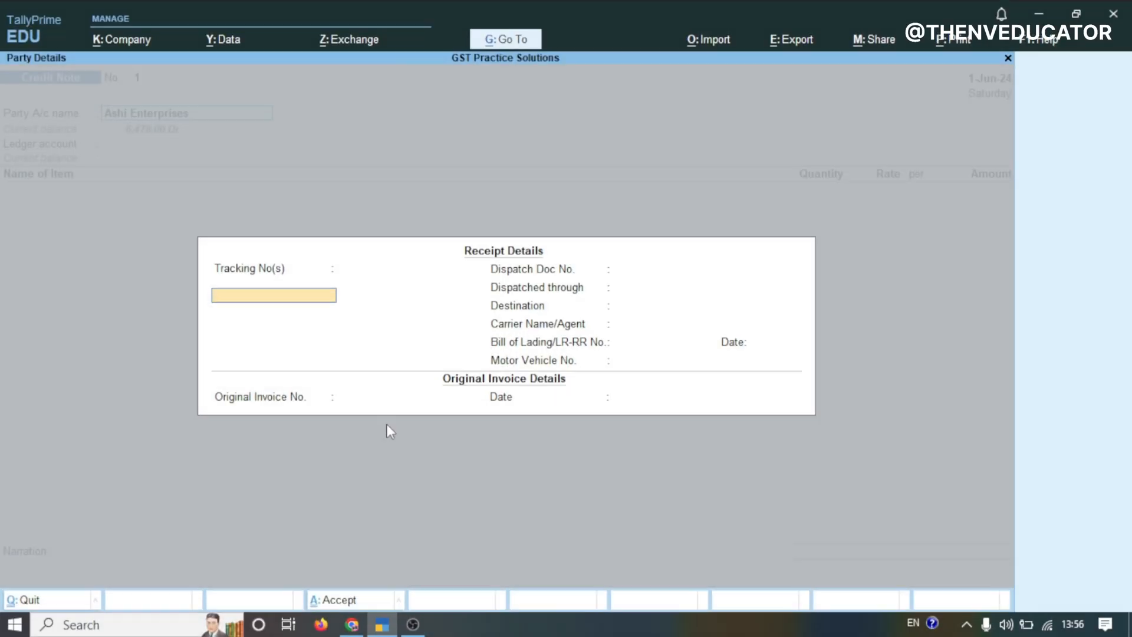
key("Return")
key("Return")
key("Return")
key("Return")
key("Return")
key("Return")
key("Return")
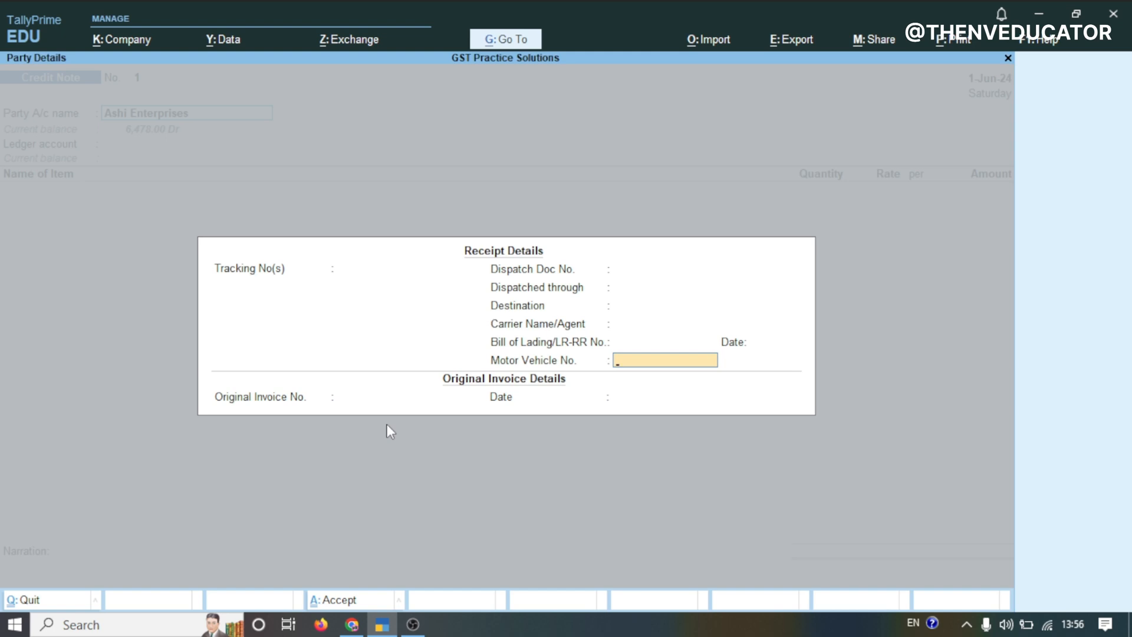
key("Return")
key("Return")
key("Return")
key("Return")
key("Return")
key("Return")
key("Return")
key("Return")
key("Return")
key("Return")
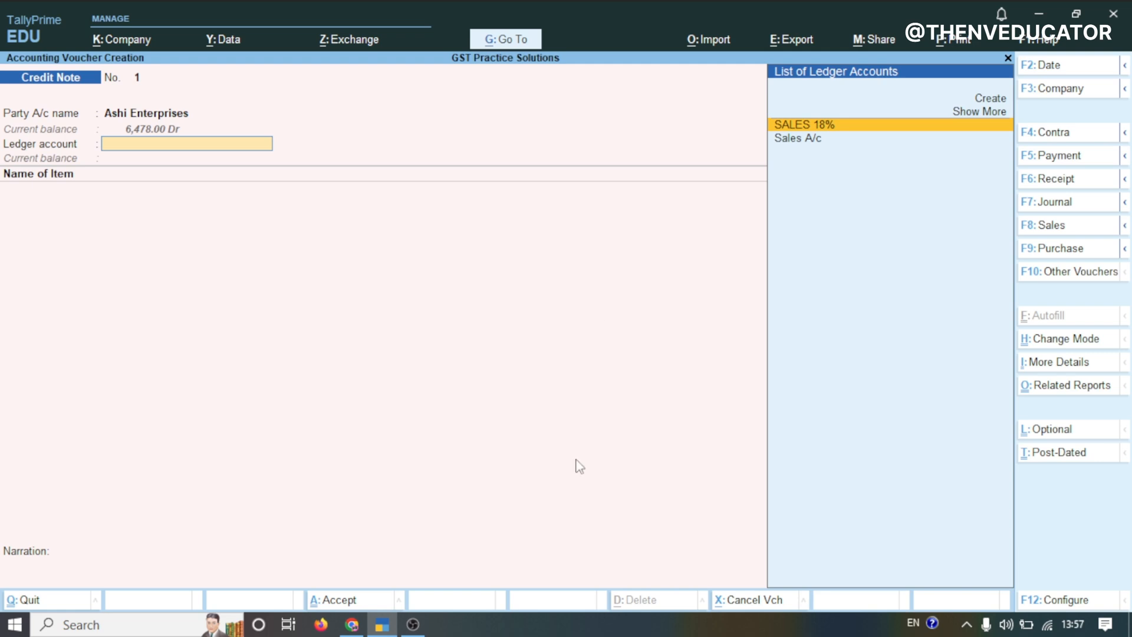
Start creating a new ledger named SALES RETURN from the credit note's ledger account list
key("Up")
key("Up")
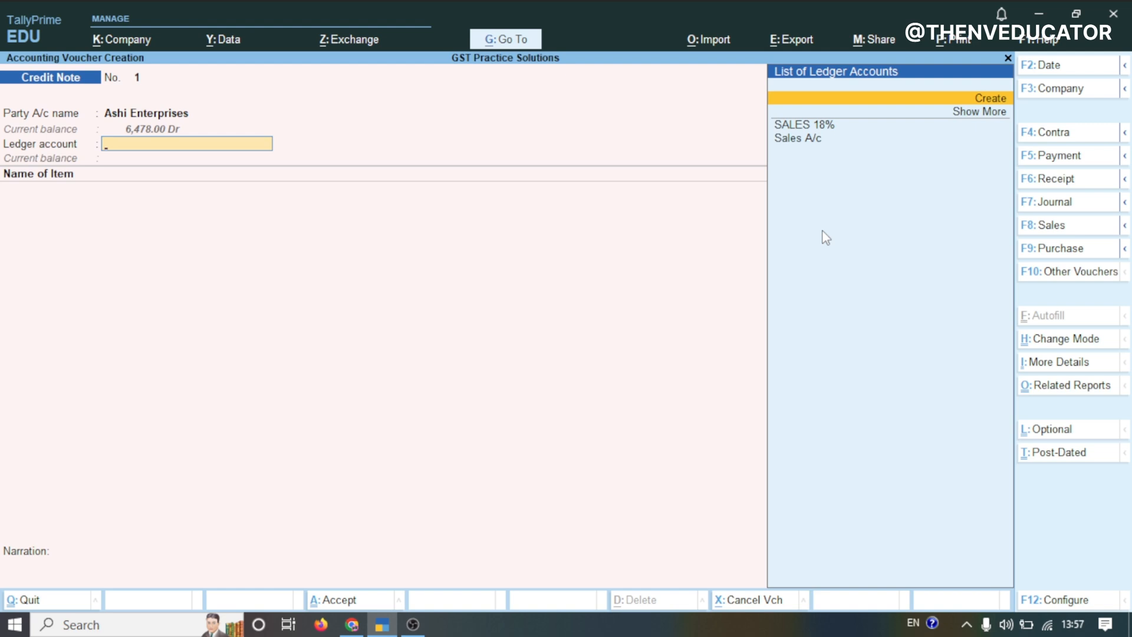
key("Return")
type("SALES")
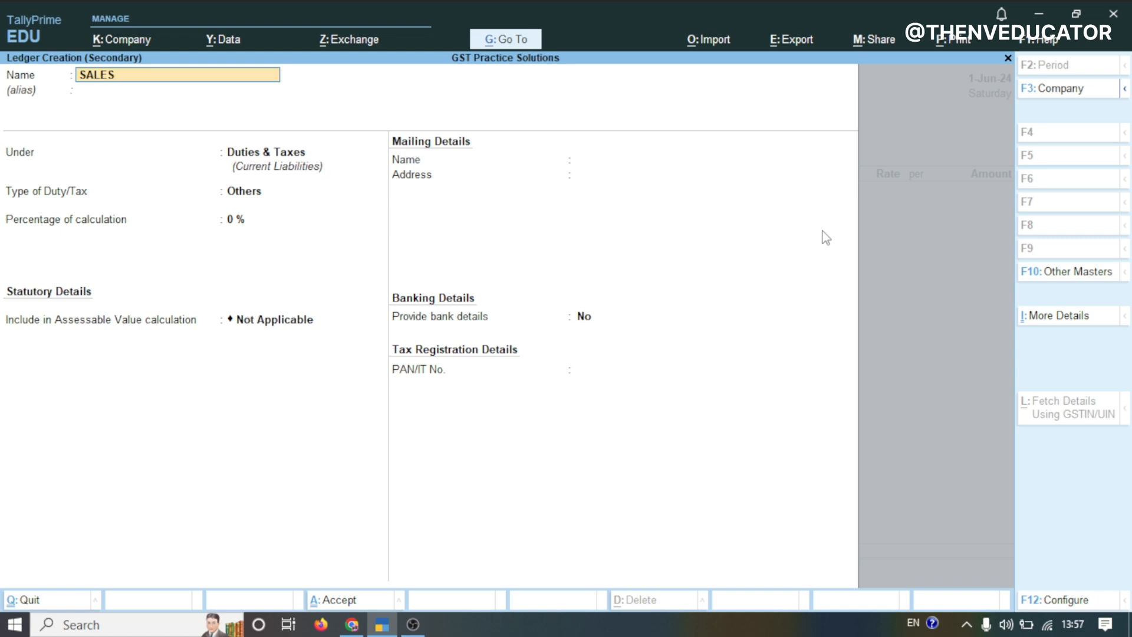
type(" RETURN")
key("Return")
key("Return")
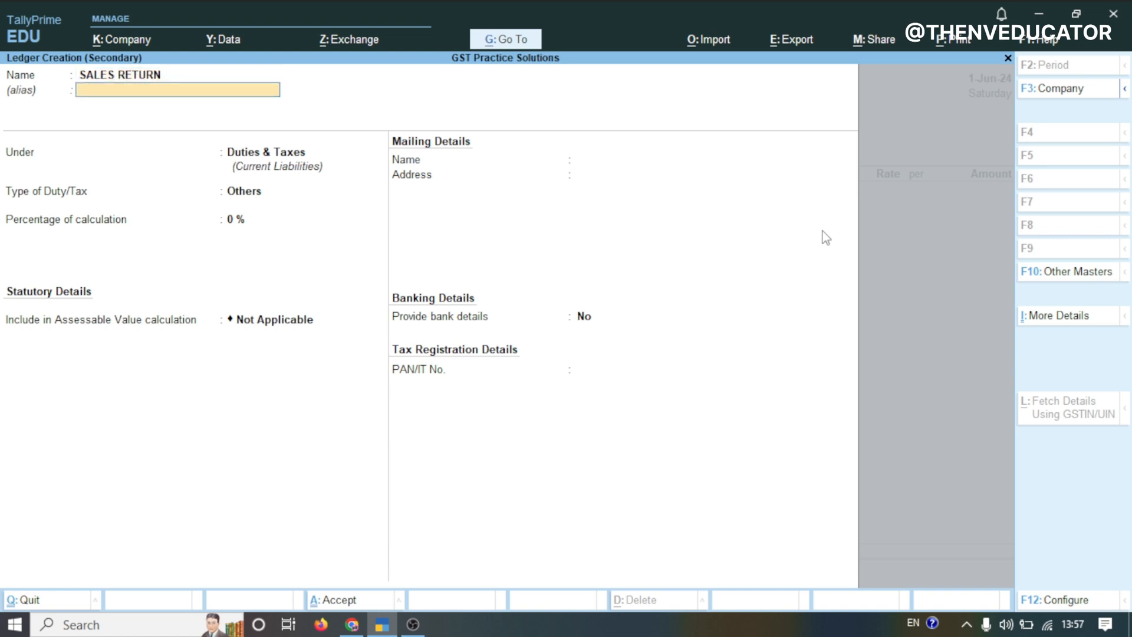
Place SALES RETURN under Sales Accounts with Goods as the type of supply, then save the ledger
type("SAL")
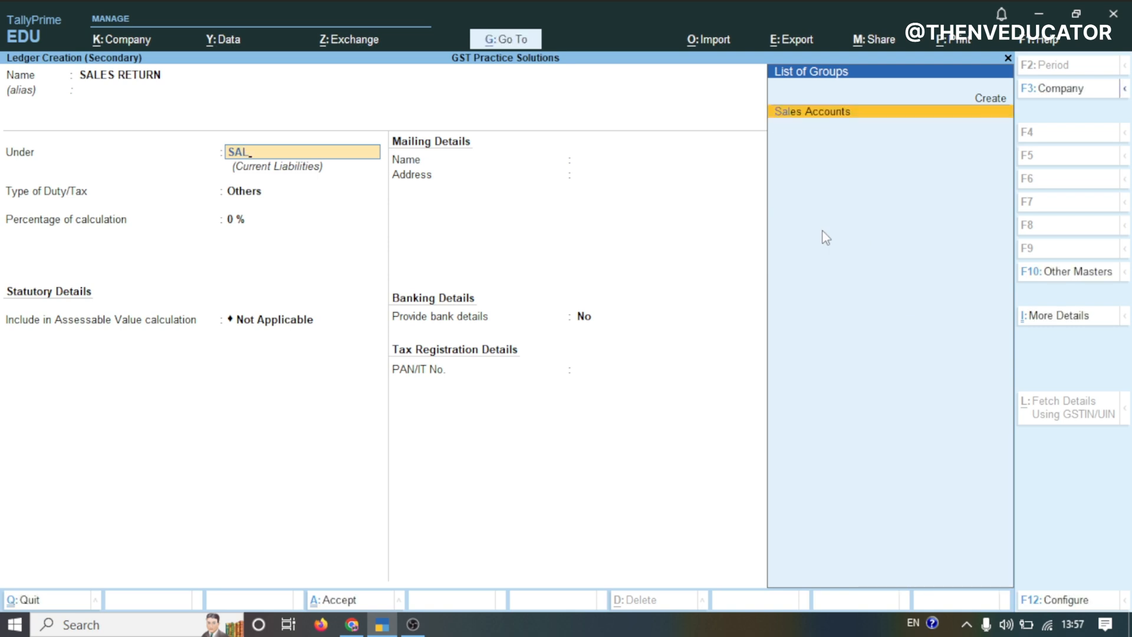
key("Return")
key("Return")
key("Return")
key("Return")
key("Return")
key("Return")
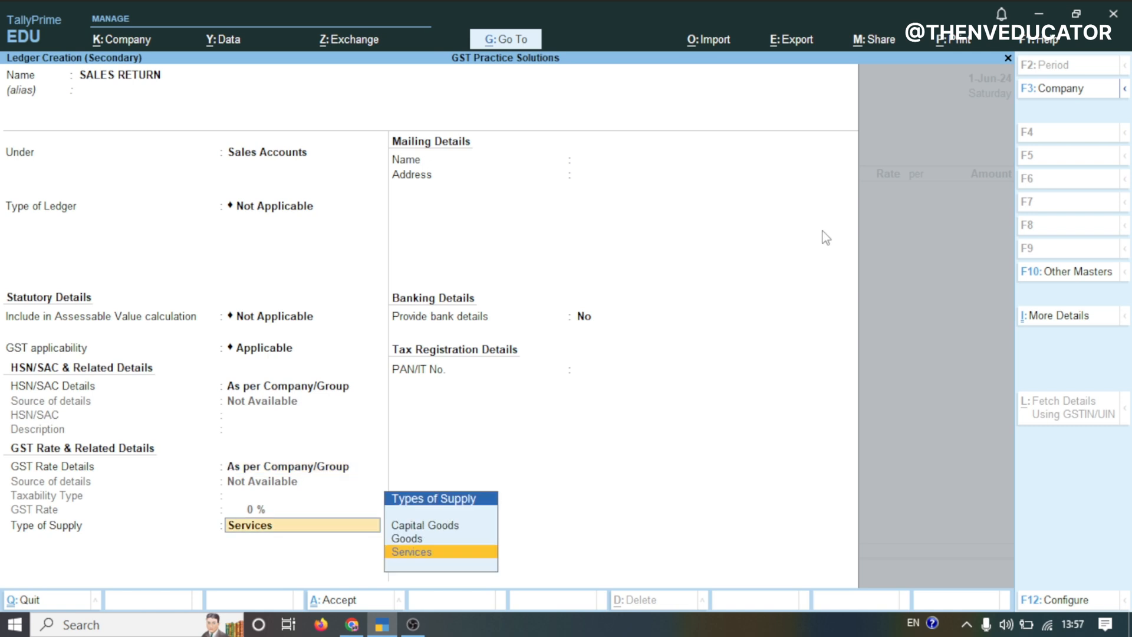
key("Up")
key("Return")
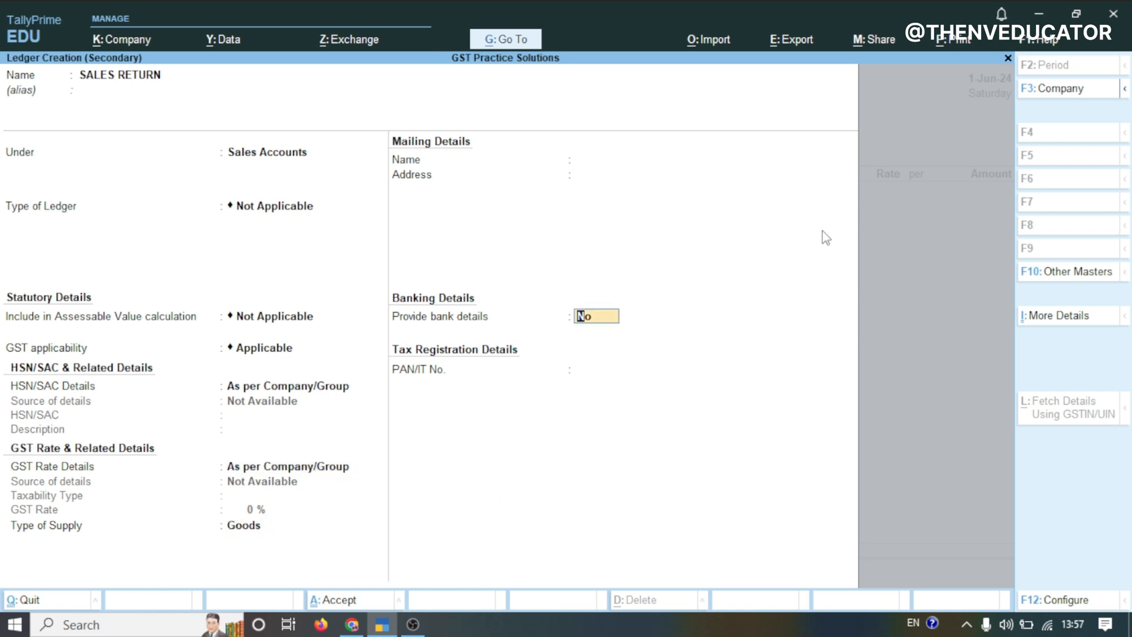
key("Return")
key("Return")
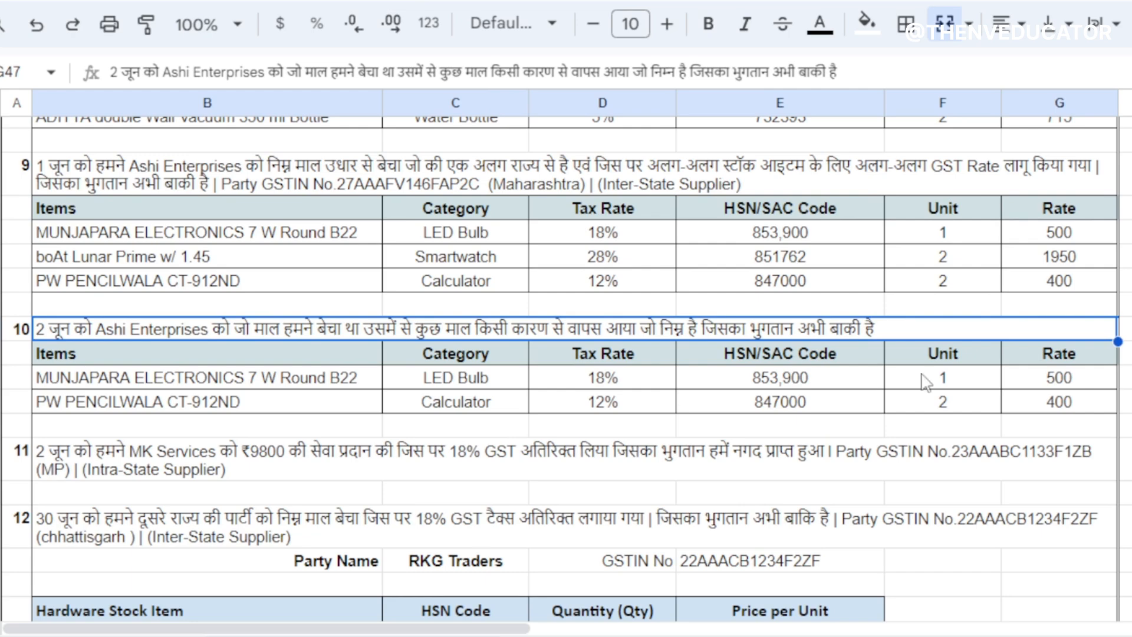
Add MUNJAPARA ELECTRONICS 7 W Round B22 to the credit note at 1 Nos and rate 500
left_click(382, 626)
type("MU")
key("Return")
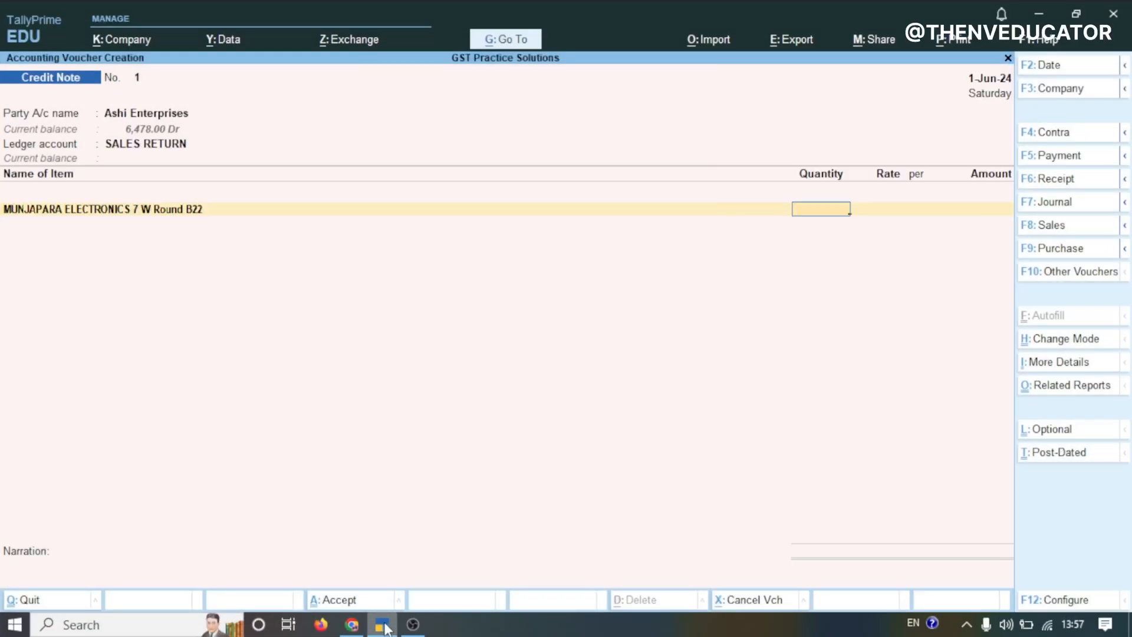
key("Return")
key("Return")
key("Return")
key("Return")
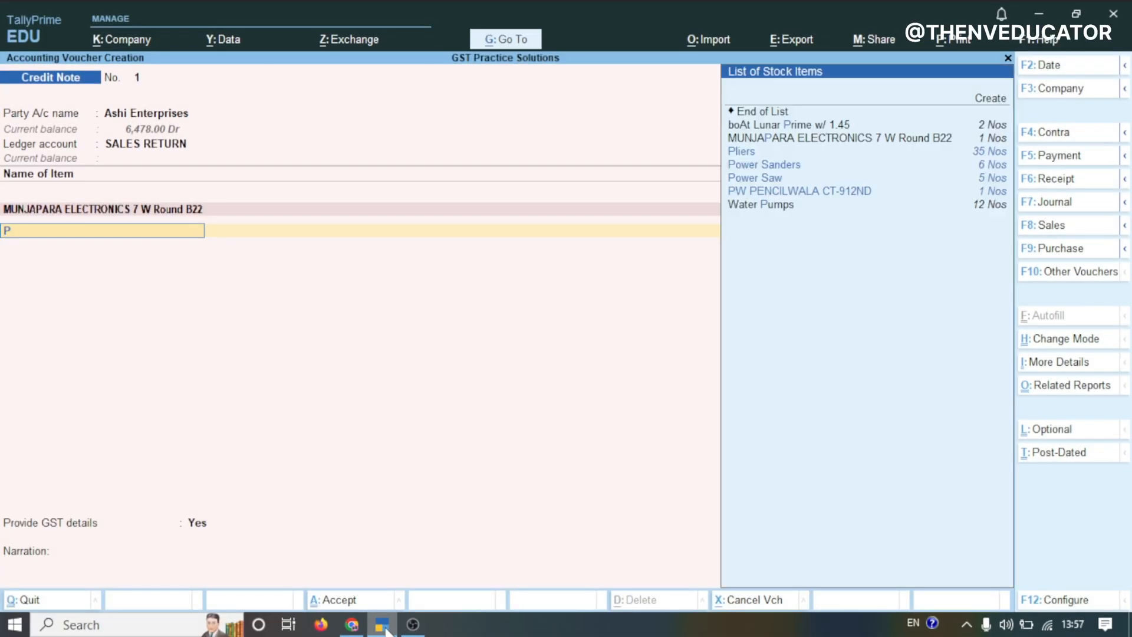
Add PW PENCILWALA CT-912ND to the credit note with quantity 2 at rate 400
type("PW")
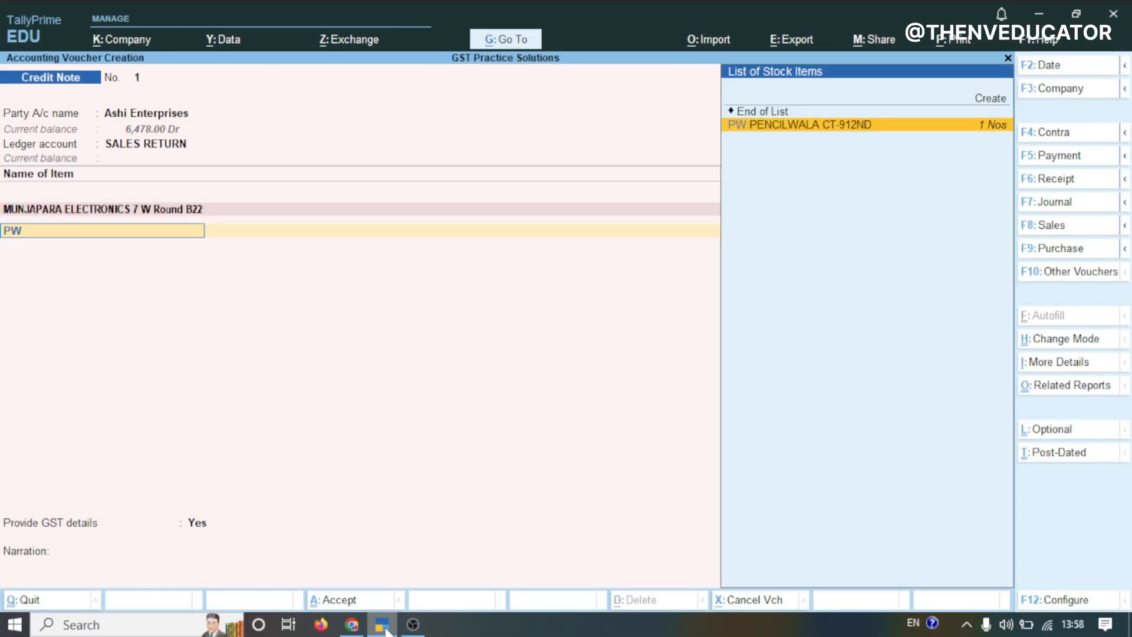
key("Return")
type("2")
key("Return")
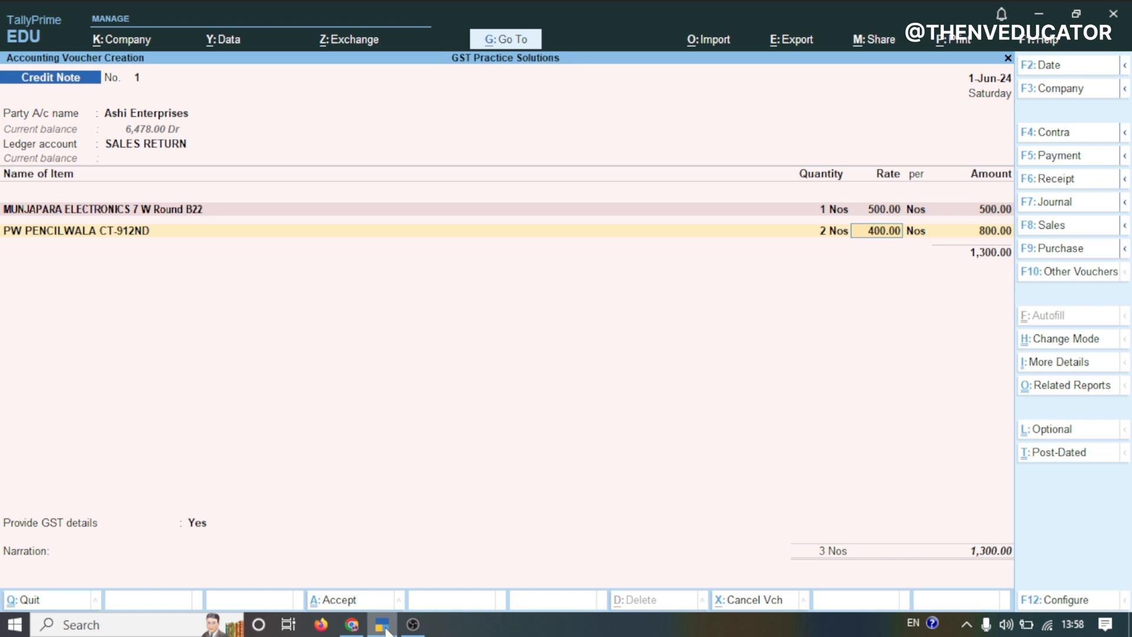
key("Return")
key("Return")
key("Return")
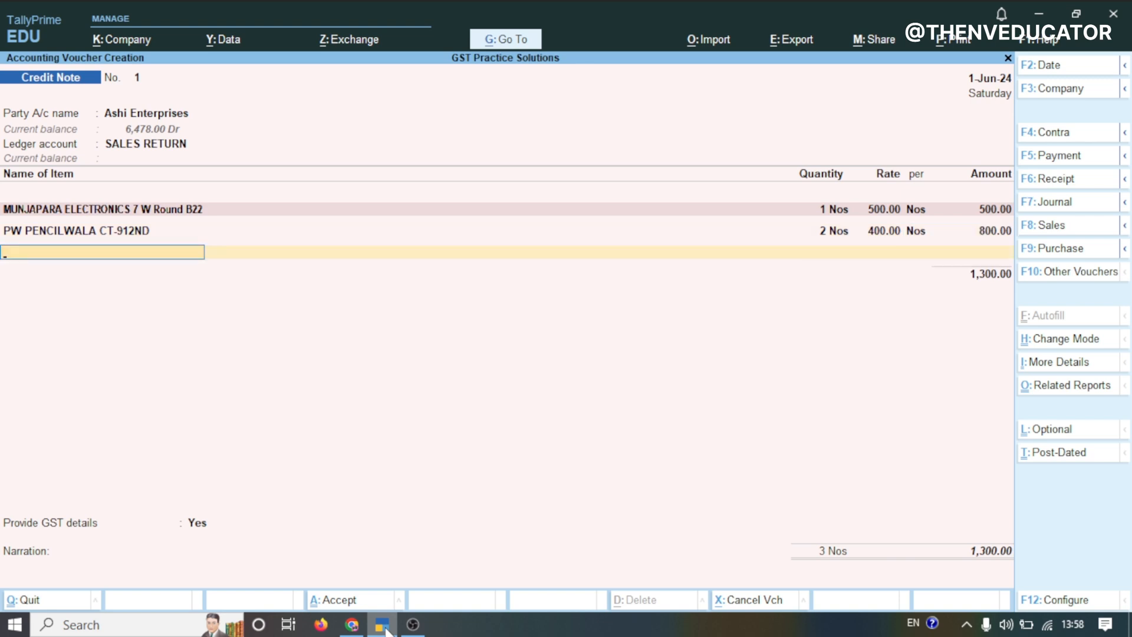
key("Return")
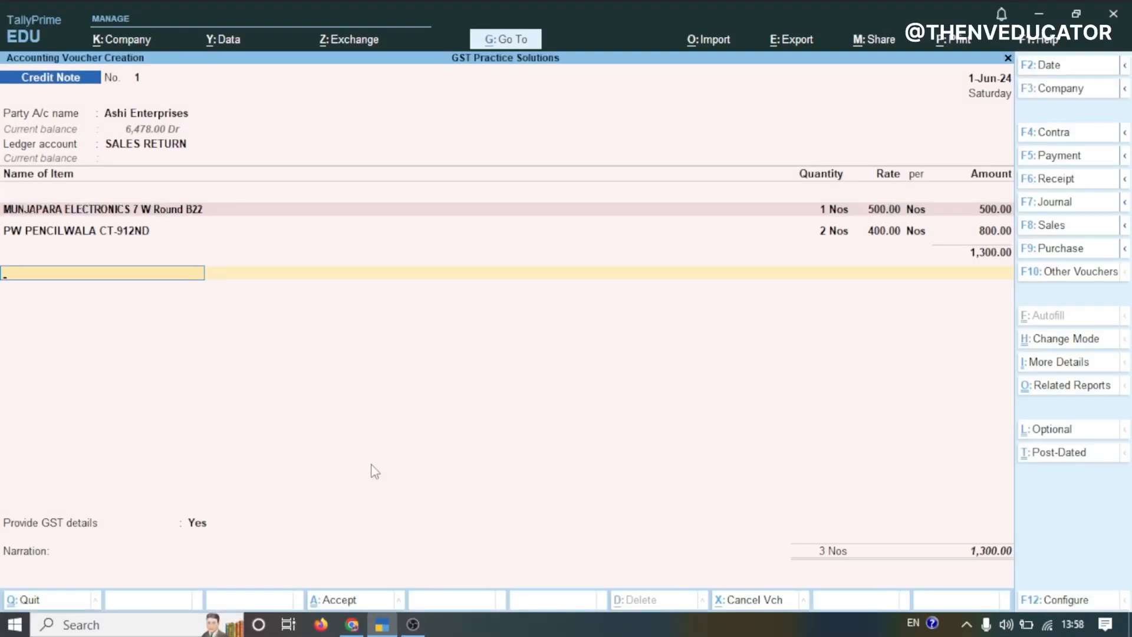
Add the OUTPUT IGST ledger below the items, accepting its 186.00 amount
key("Return")
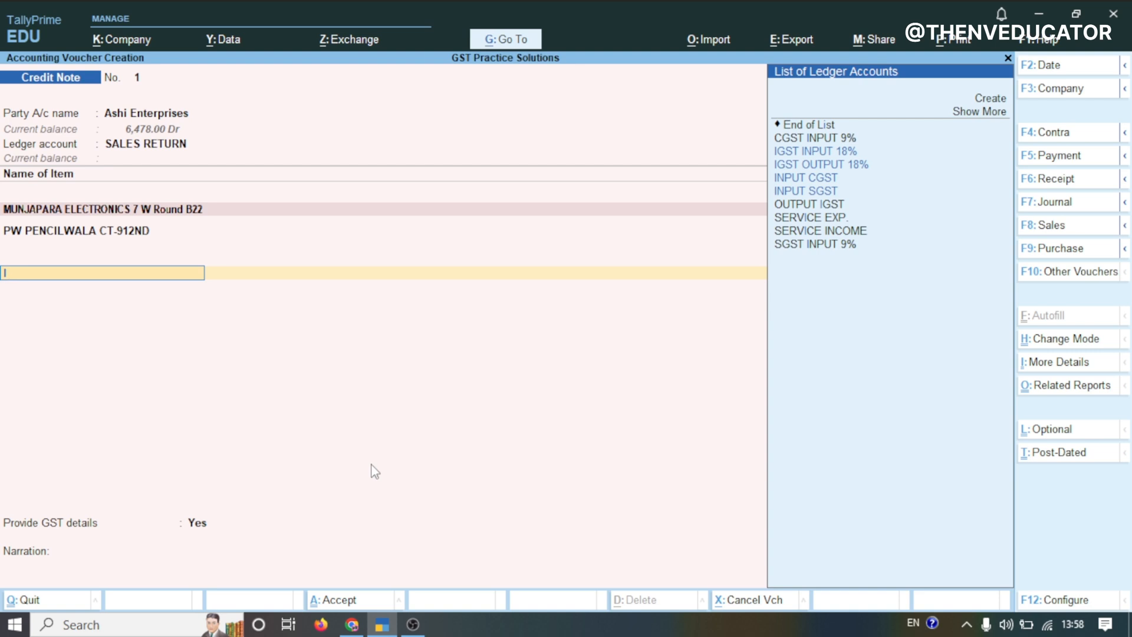
type("OUT")
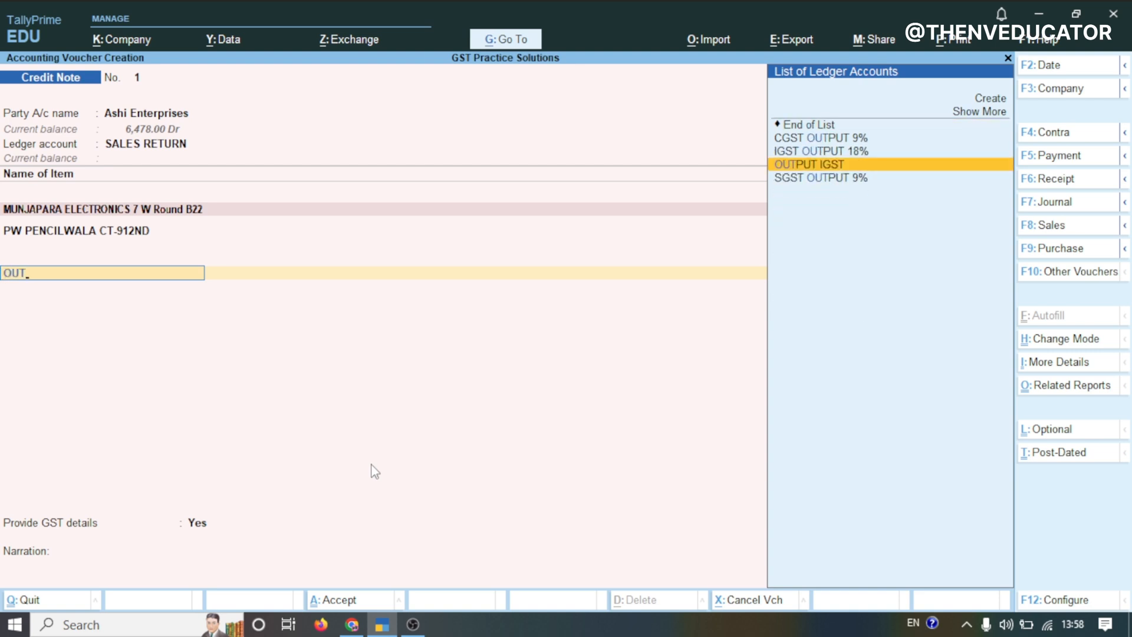
key("Return")
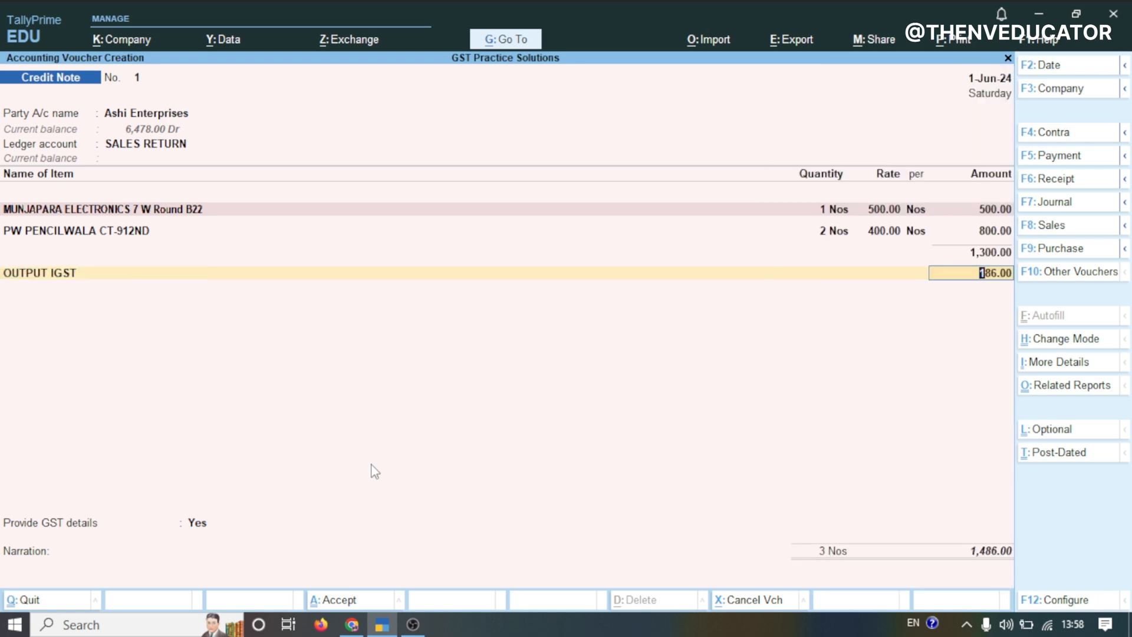
key("Return")
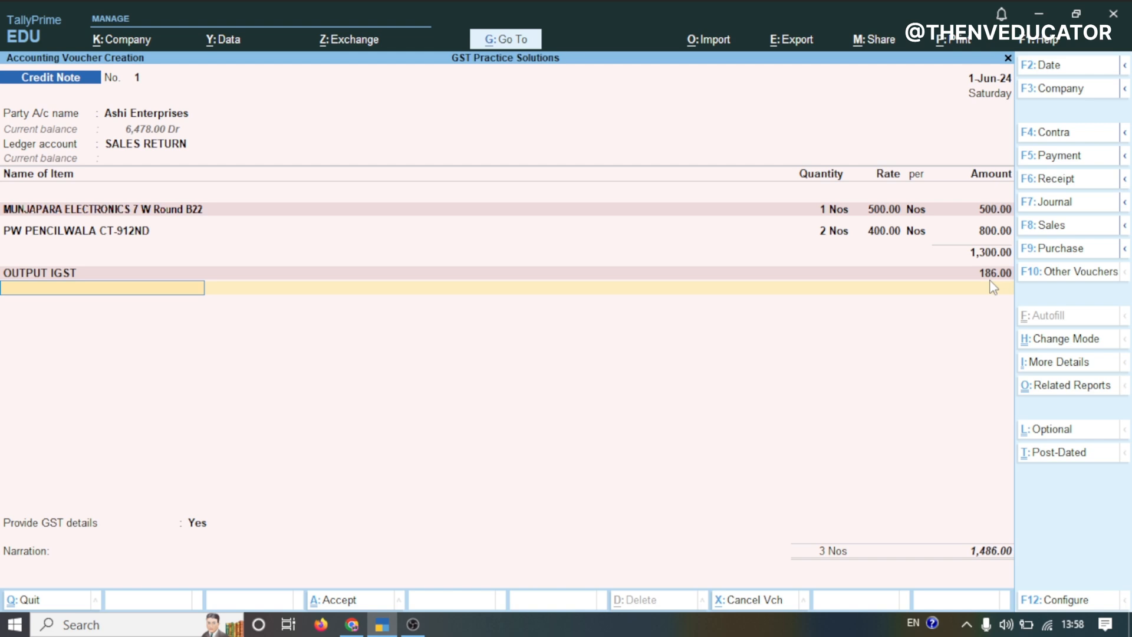
Set Provide GST details to No for the credit note
key("Return")
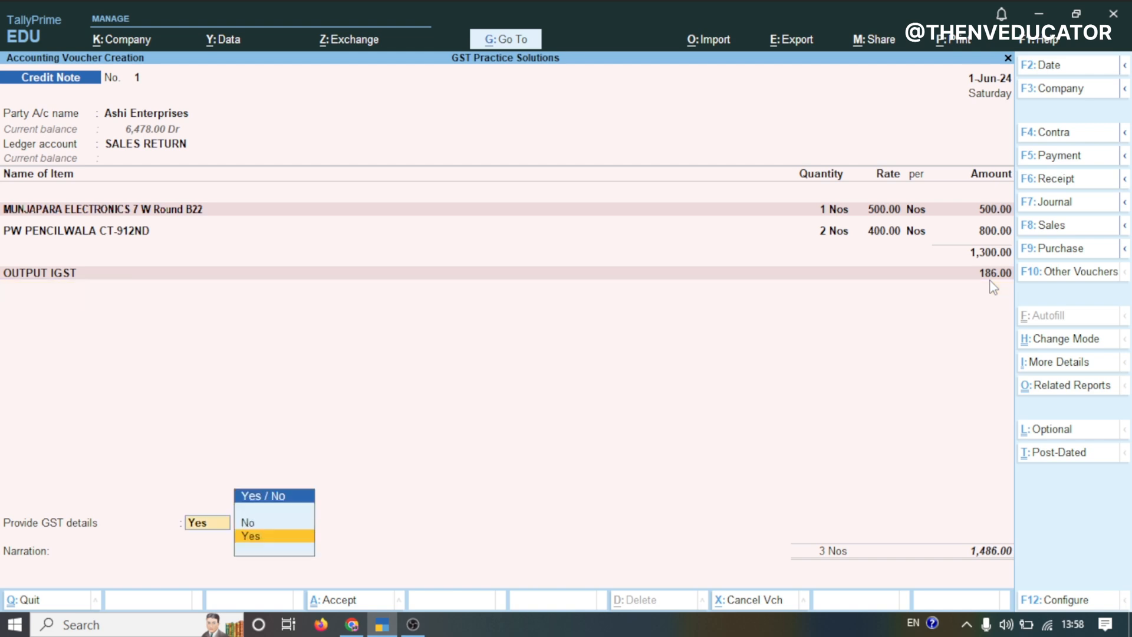
key("Up")
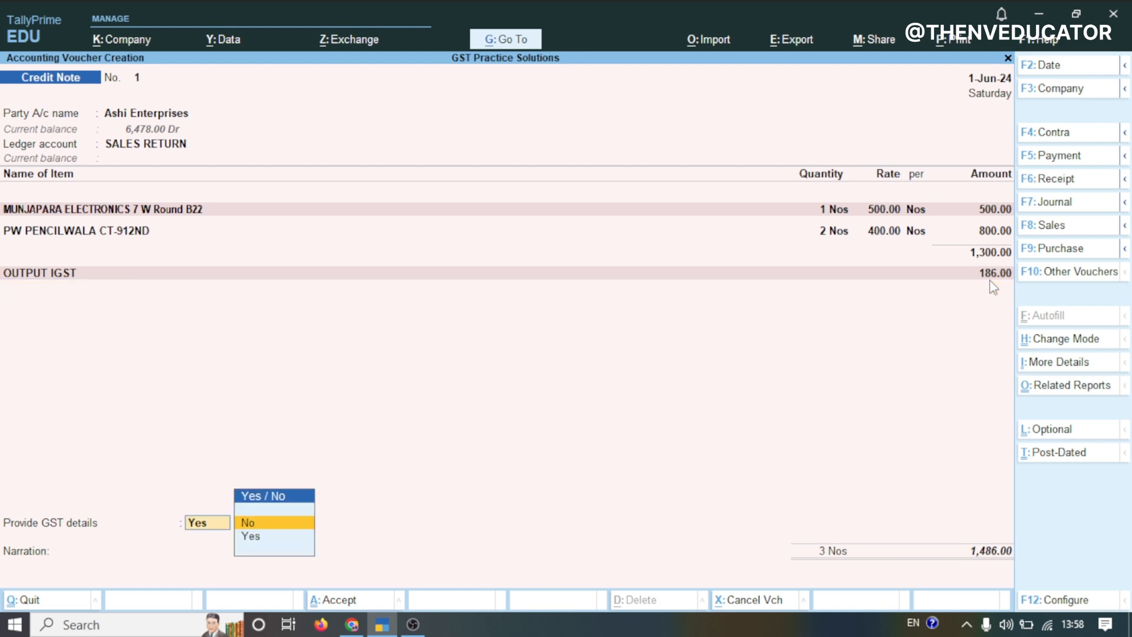
key("Return")
Adjust the bill-wise details against reference for Ashi Enterprises and accept the credit note
key("Return")
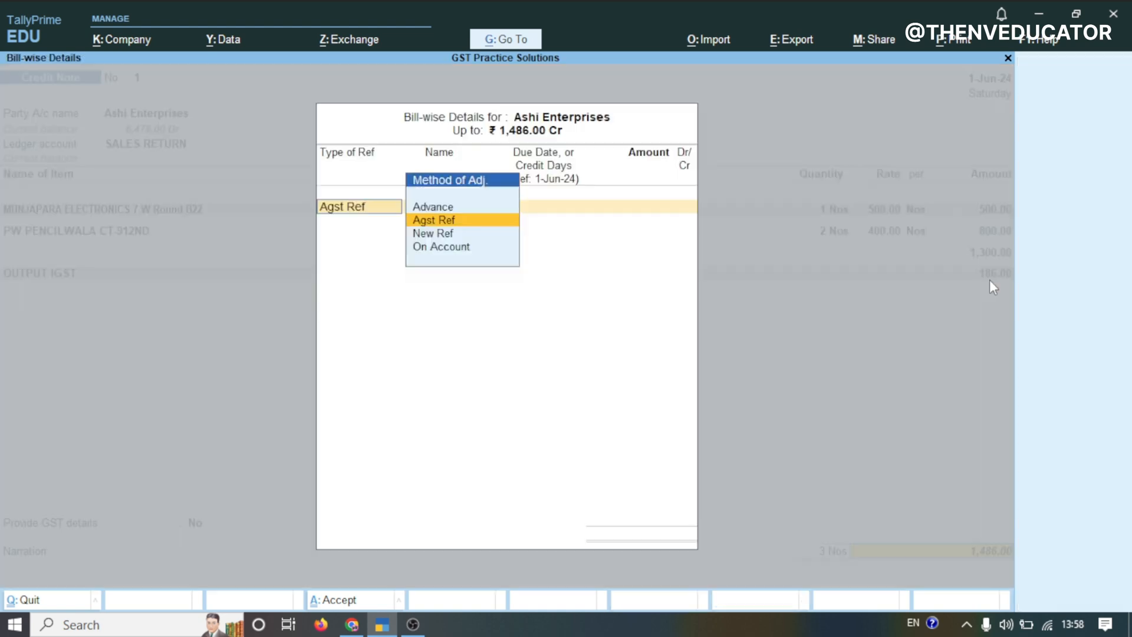
key("Return")
key("Return")
key("Return")
key("Return")
key("Return")
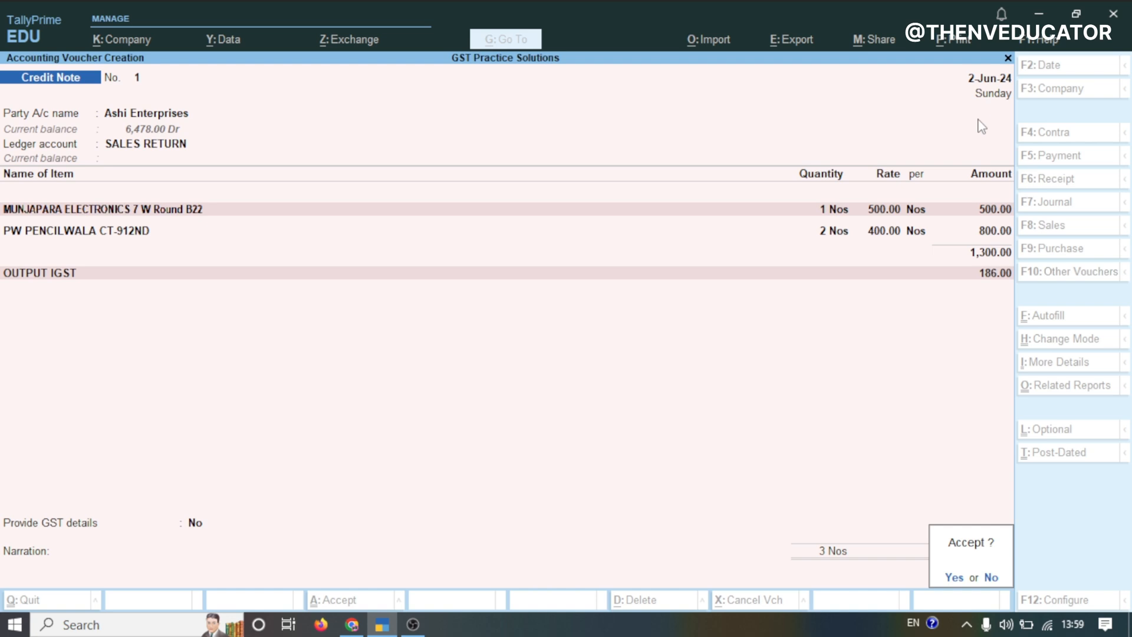
key("Return")
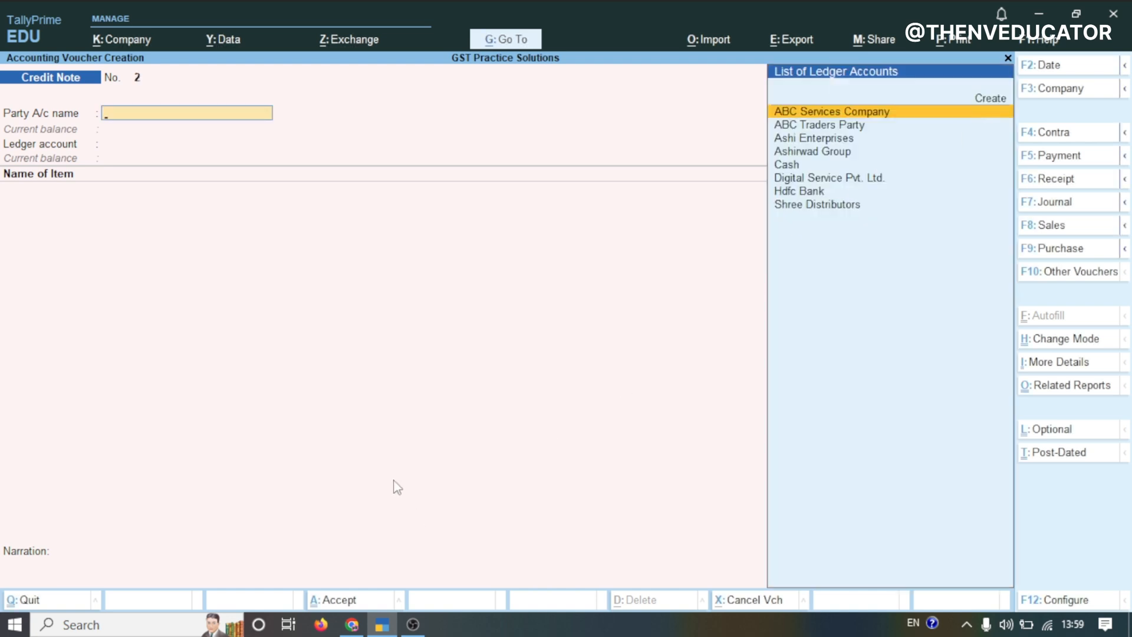
Read the next practice transaction for MK Services in the spreadsheet
mouse_move(354, 624)
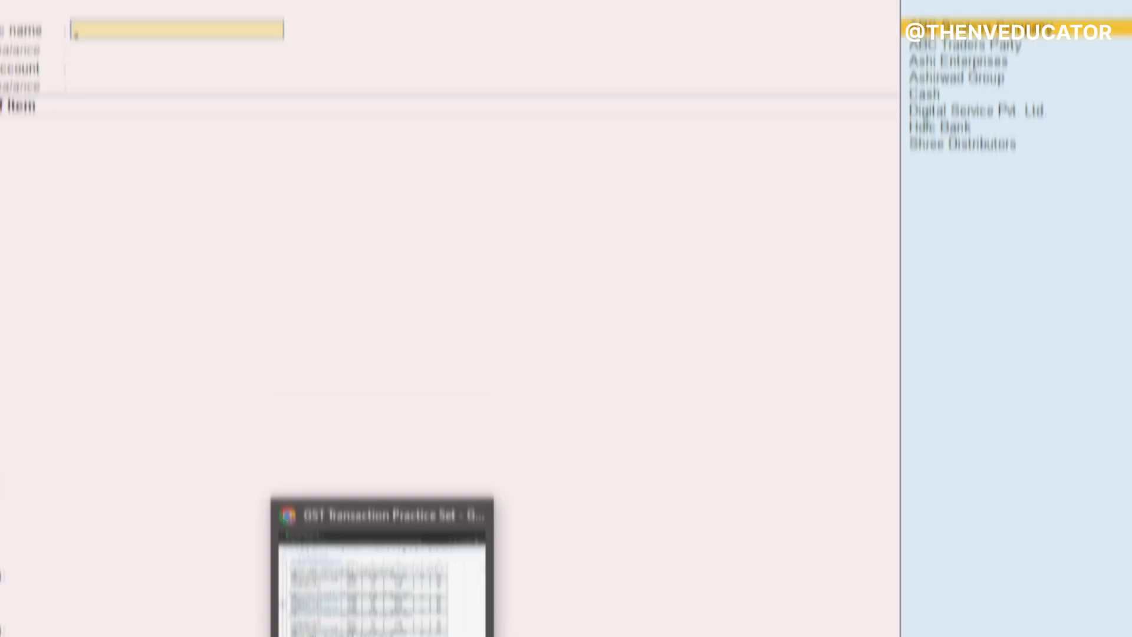
left_click(382, 566)
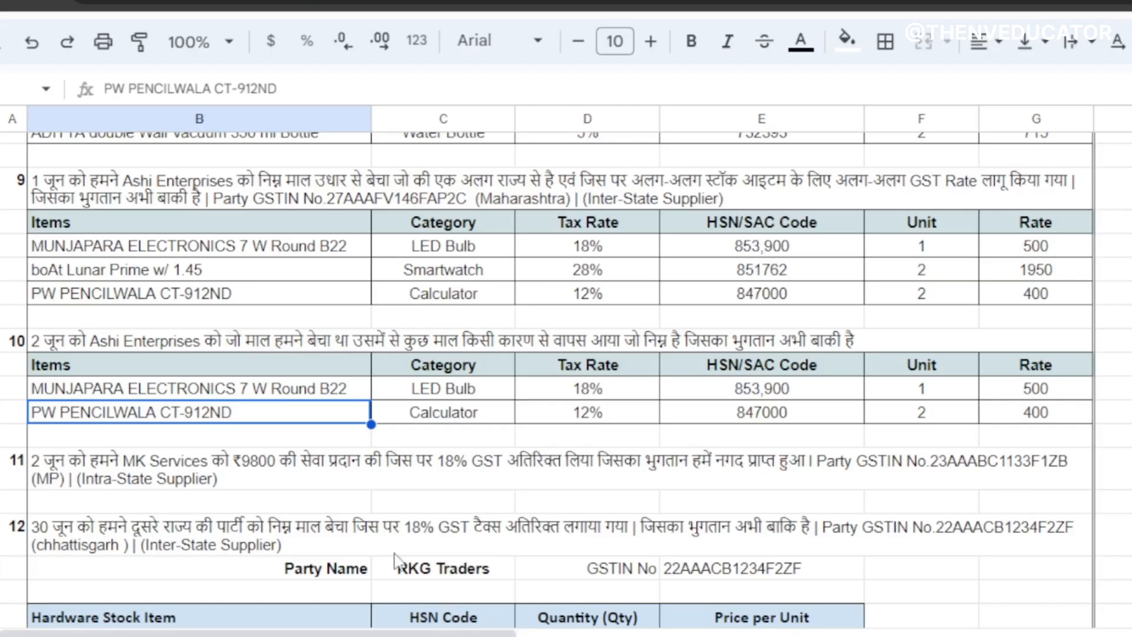
left_click(96, 477)
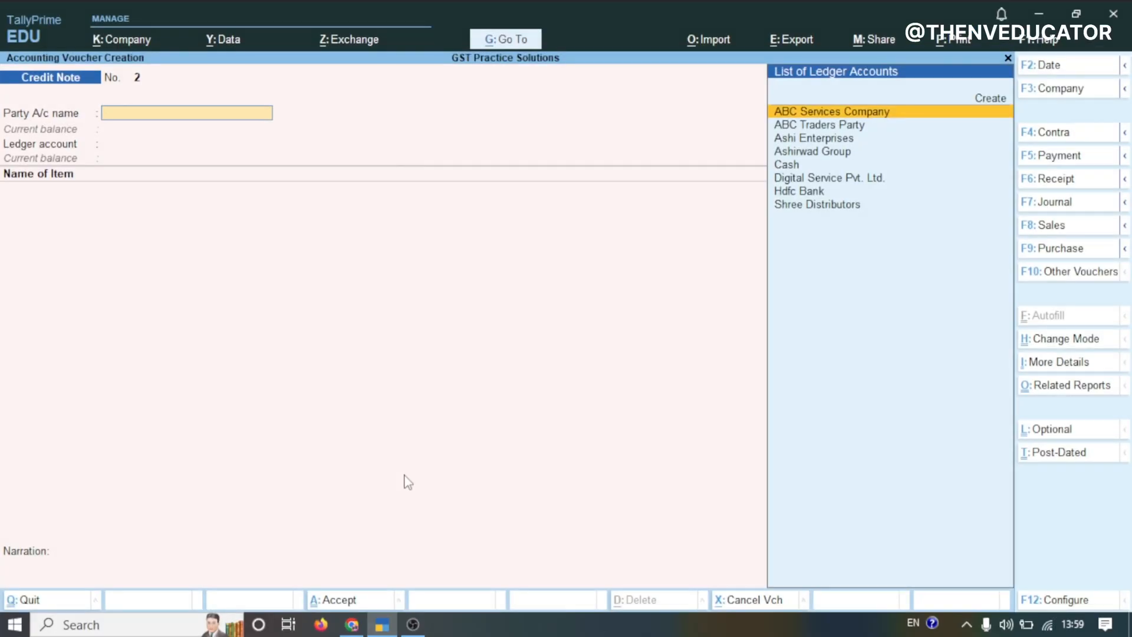
Switch to a Sales voucher and change its mode to As Voucher
key("F8")
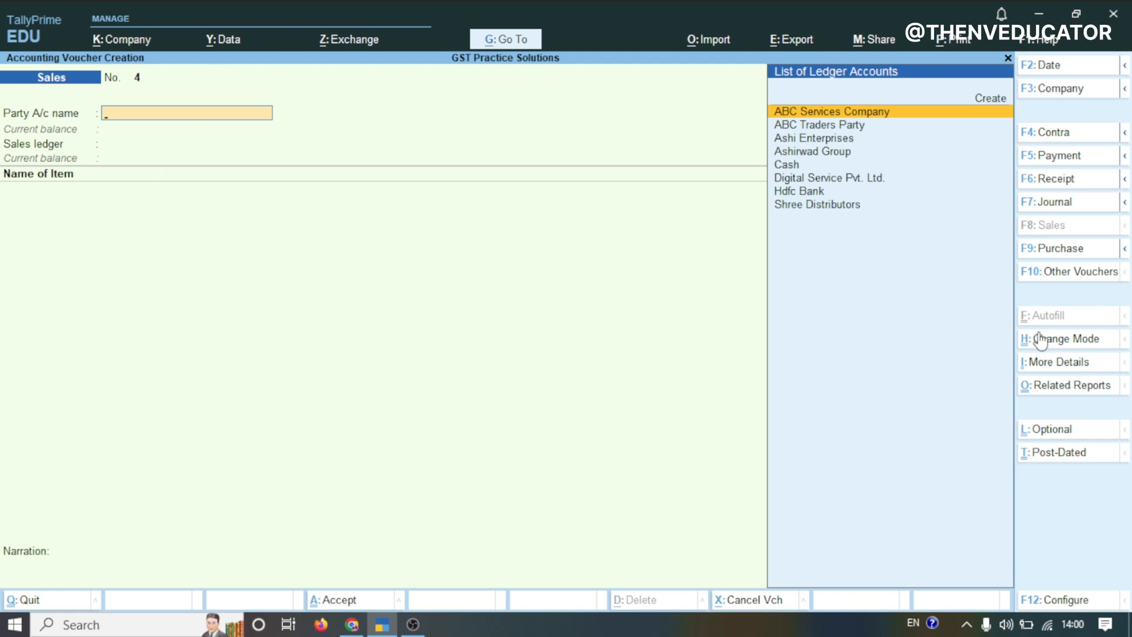
left_click(1055, 339)
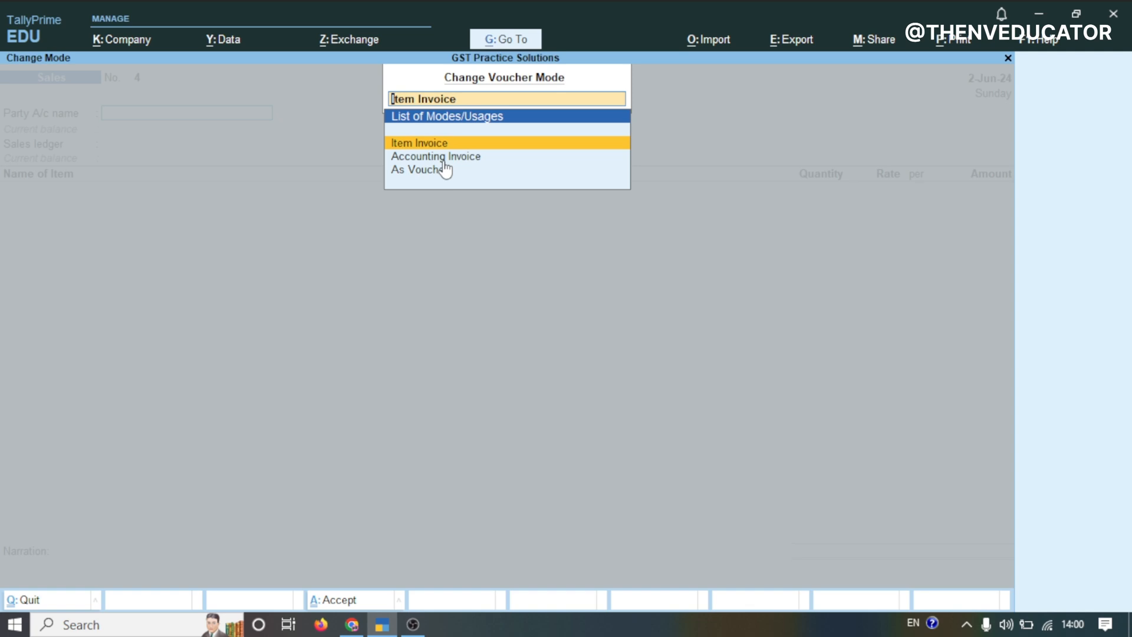
left_click(445, 169)
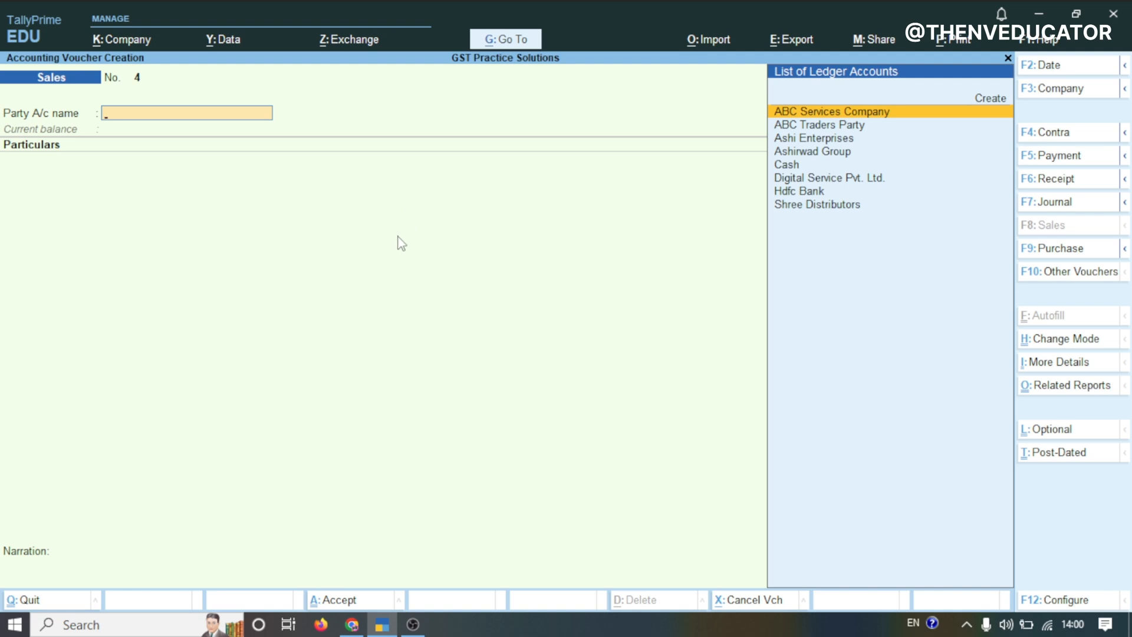
Set the sales voucher's party account to Cash and proceed through the dispatch details to the party details
left_click(352, 624)
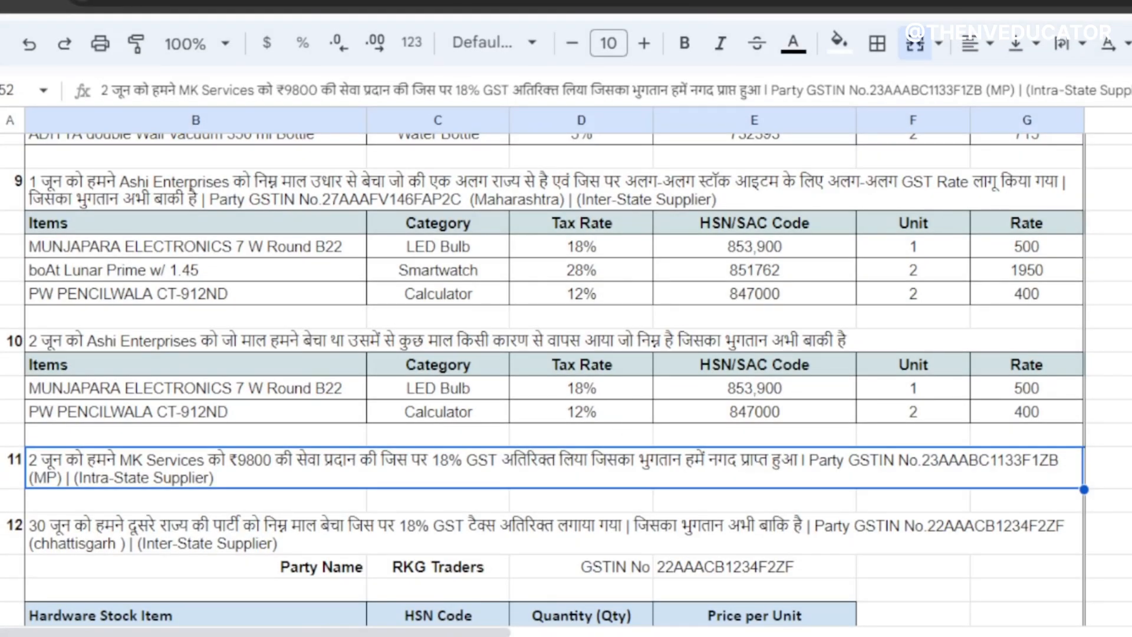
left_click(382, 625)
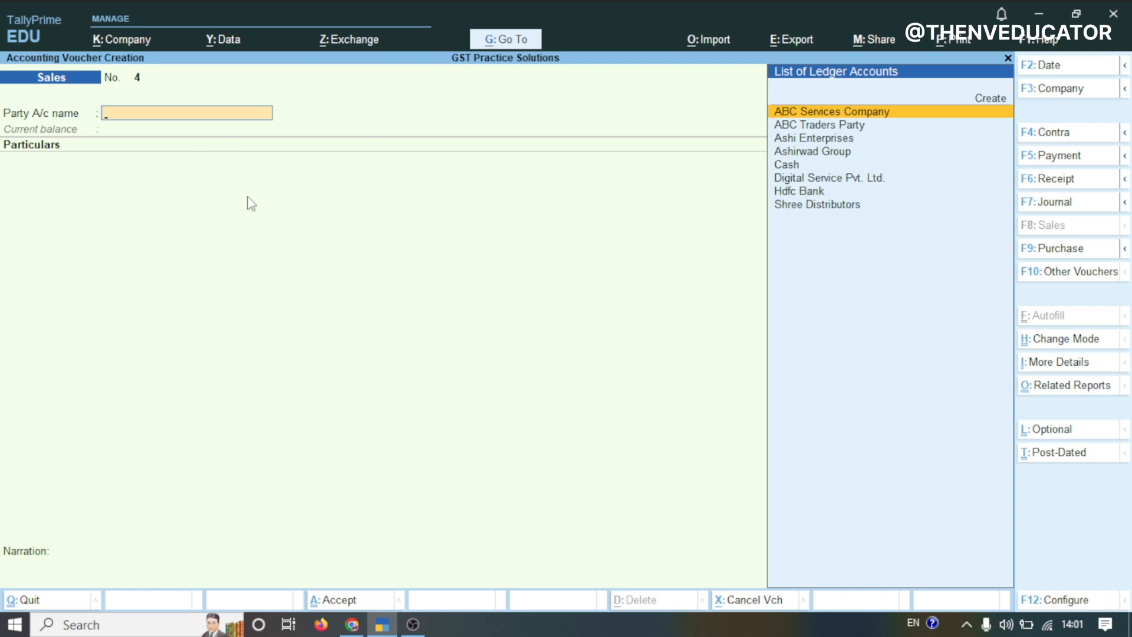
left_click(797, 170)
key("Return")
key("Return")
key("Return")
key("Return")
key("Return")
key("Return")
key("Return")
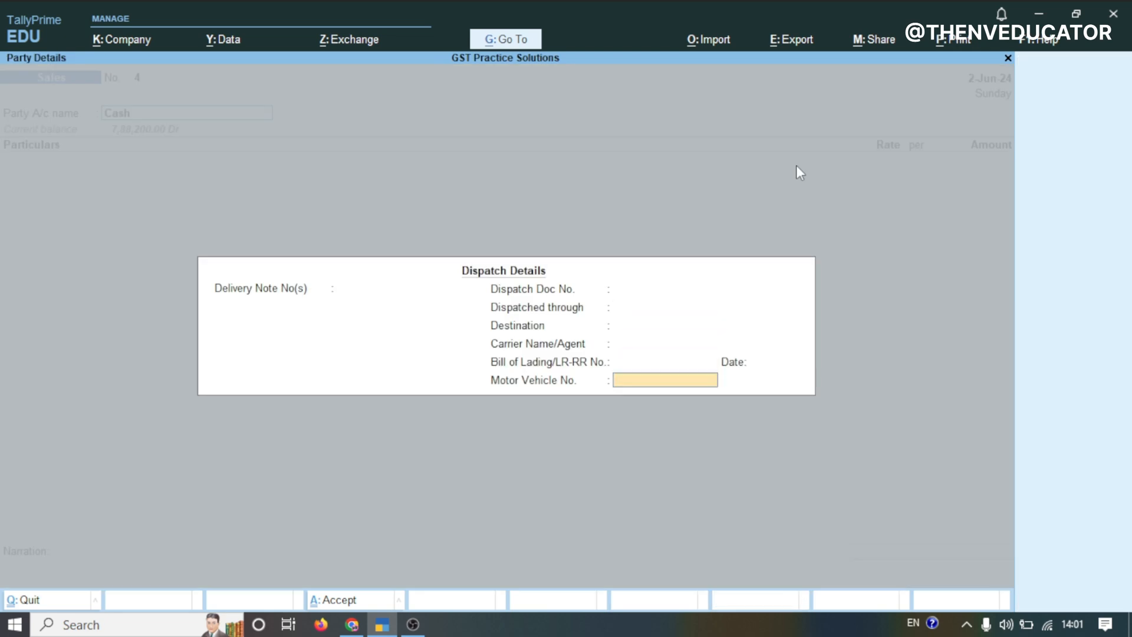
key("Return")
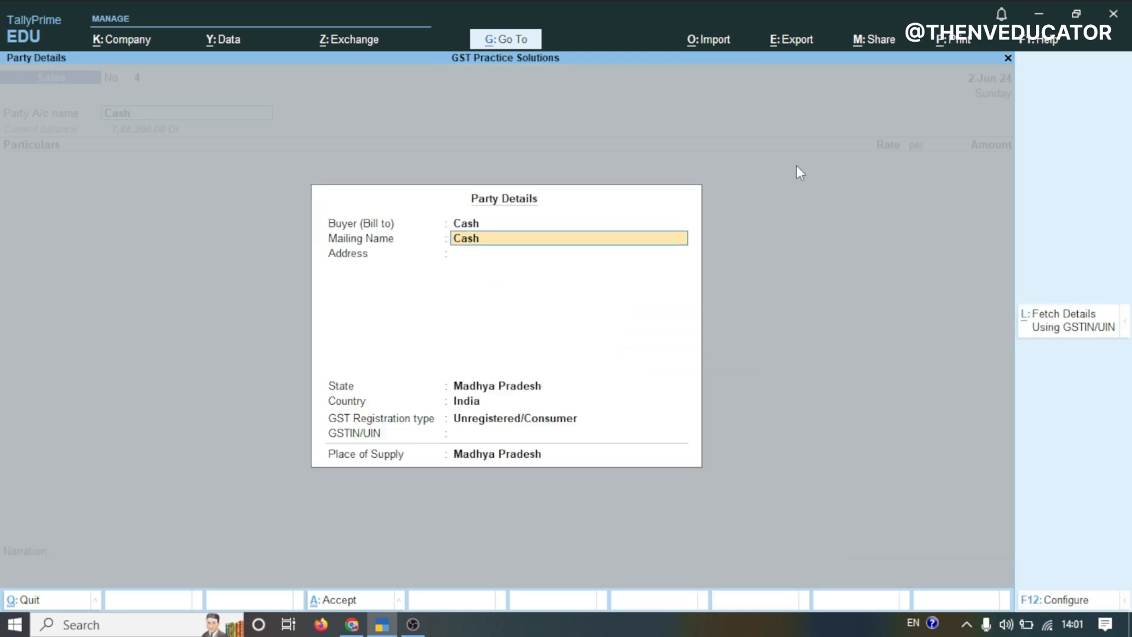
Create a new buyer ledger named MK Services, copying the name from the practice spreadsheet
key("BackSpace")
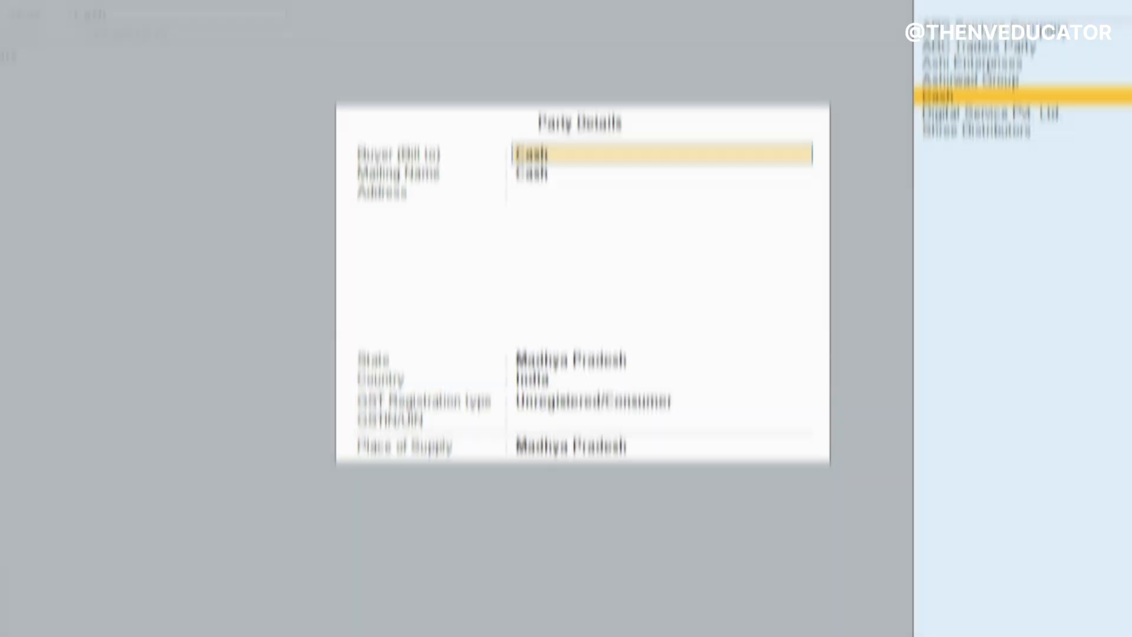
left_click(351, 625)
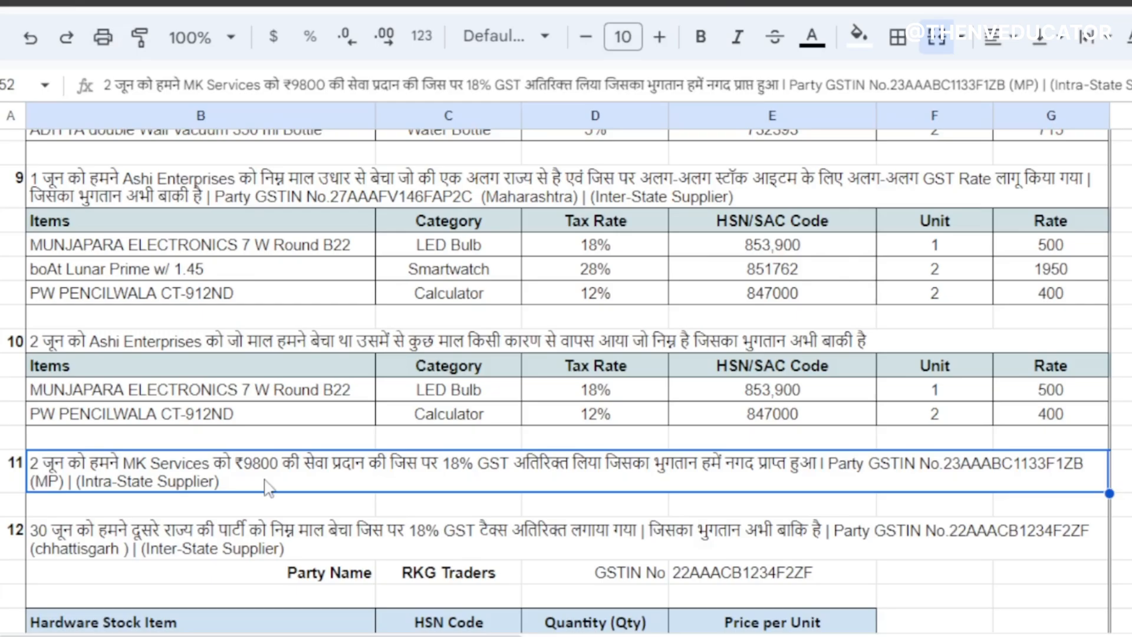
double_click(121, 466)
left_click_drag(121, 463, 204, 473)
key("ctrl+c")
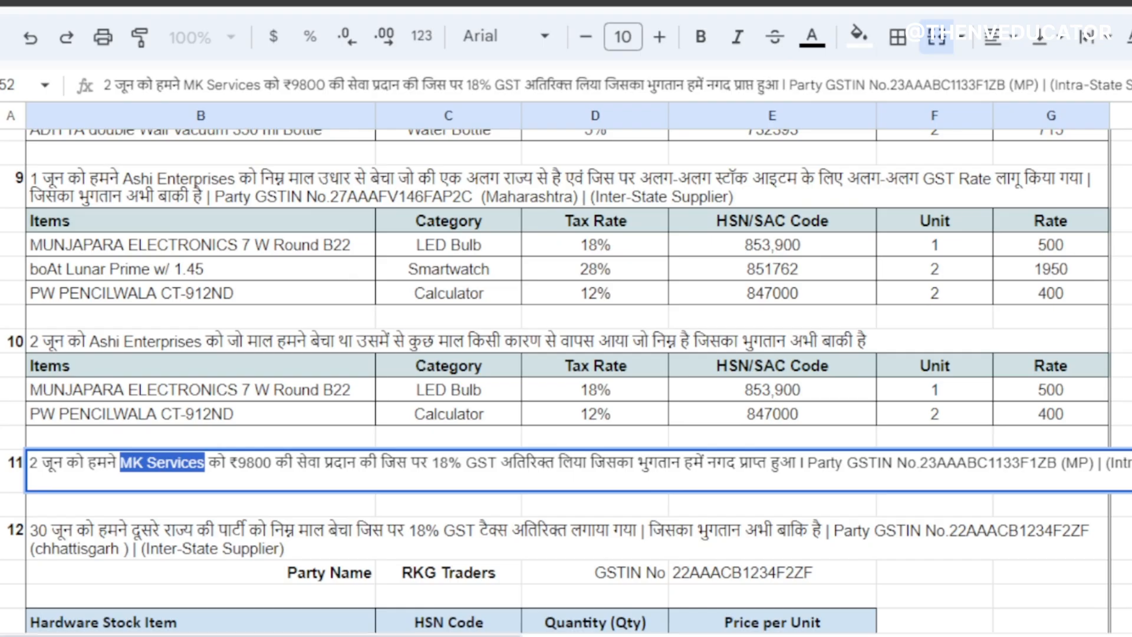
left_click(376, 619)
key("Up")
key("Up")
key("Up")
key("Up")
key("Up")
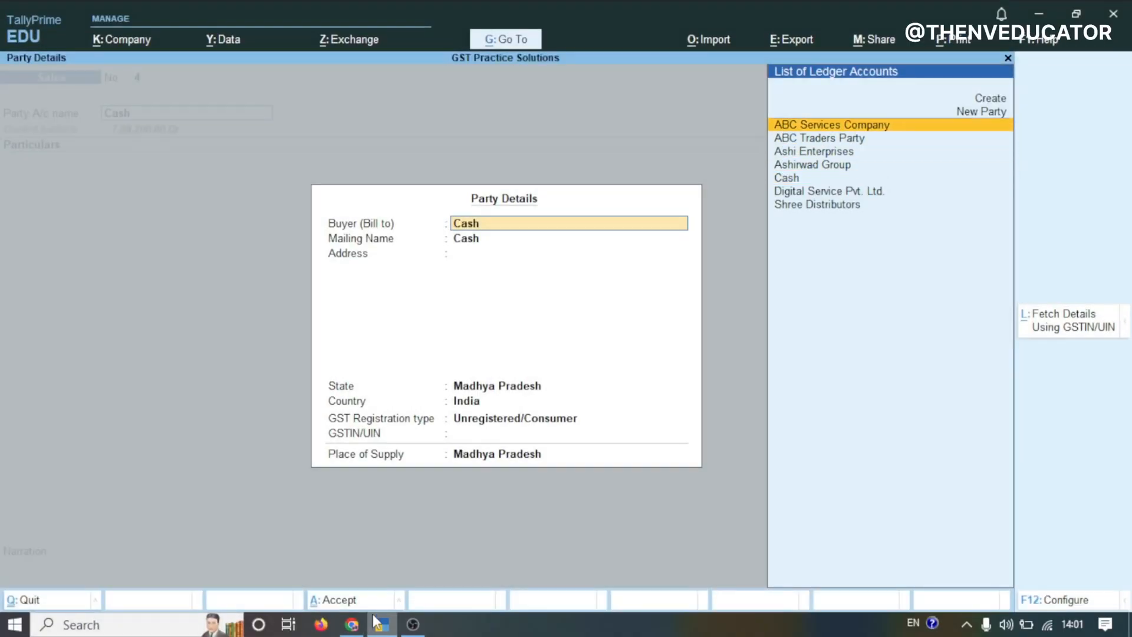
key("Return")
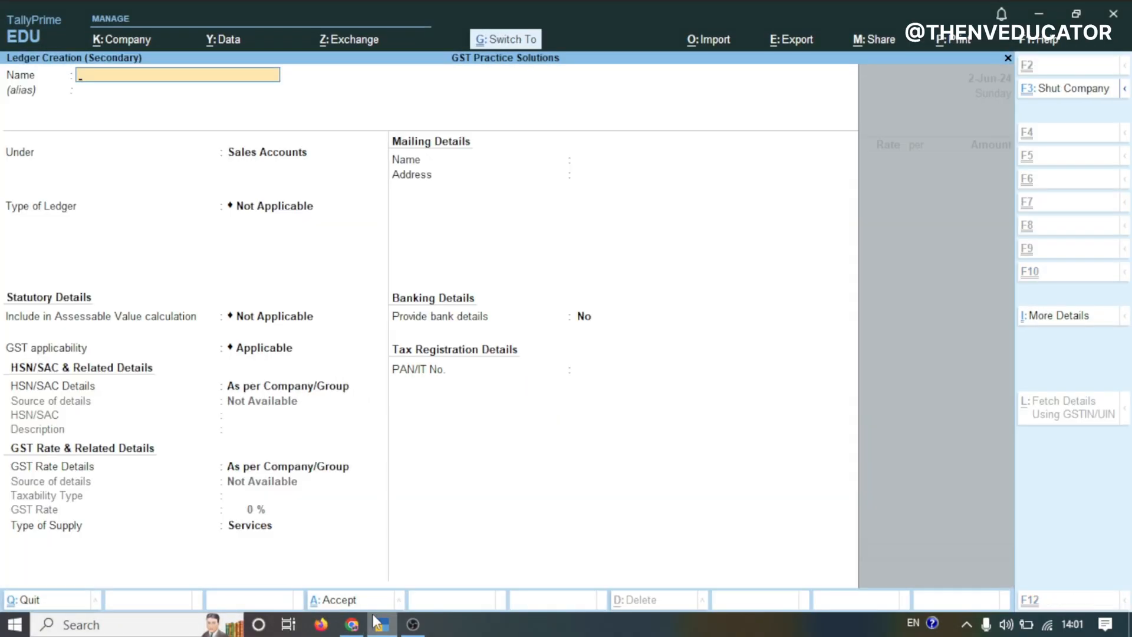
key("ctrl+v")
key("Return")
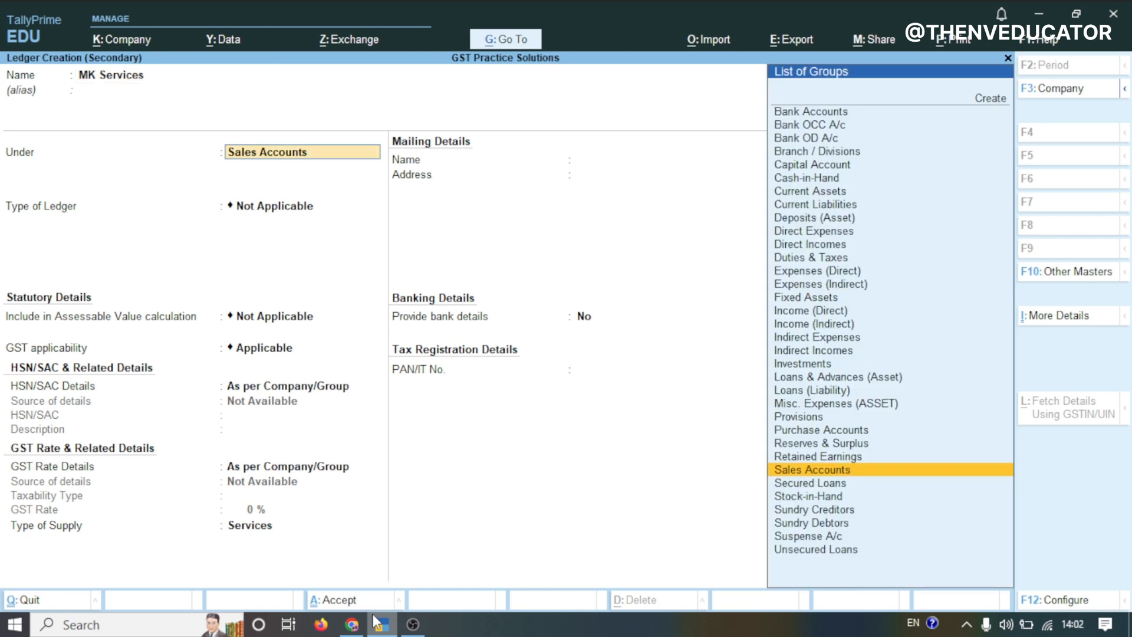
Place the MK Services ledger under Sundry Debtors and move on to its GSTIN field
type("DEB")
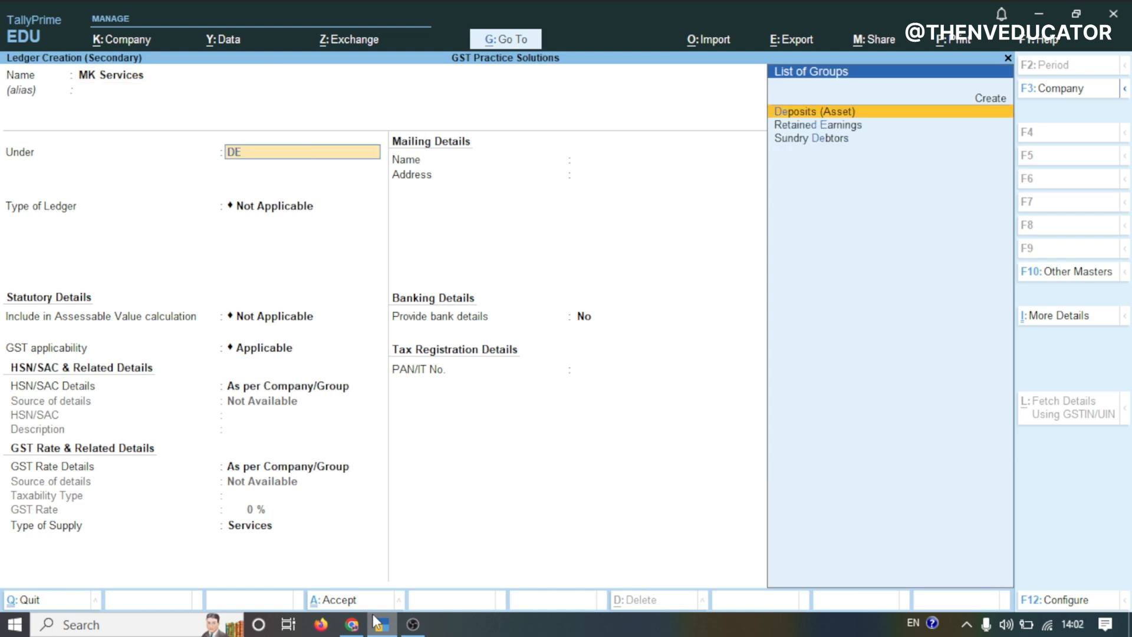
key("Return")
key("Return")
key("Return")
key("Return")
key("Return")
key("Return")
key("Return")
key("Return")
key("Return")
key("Return")
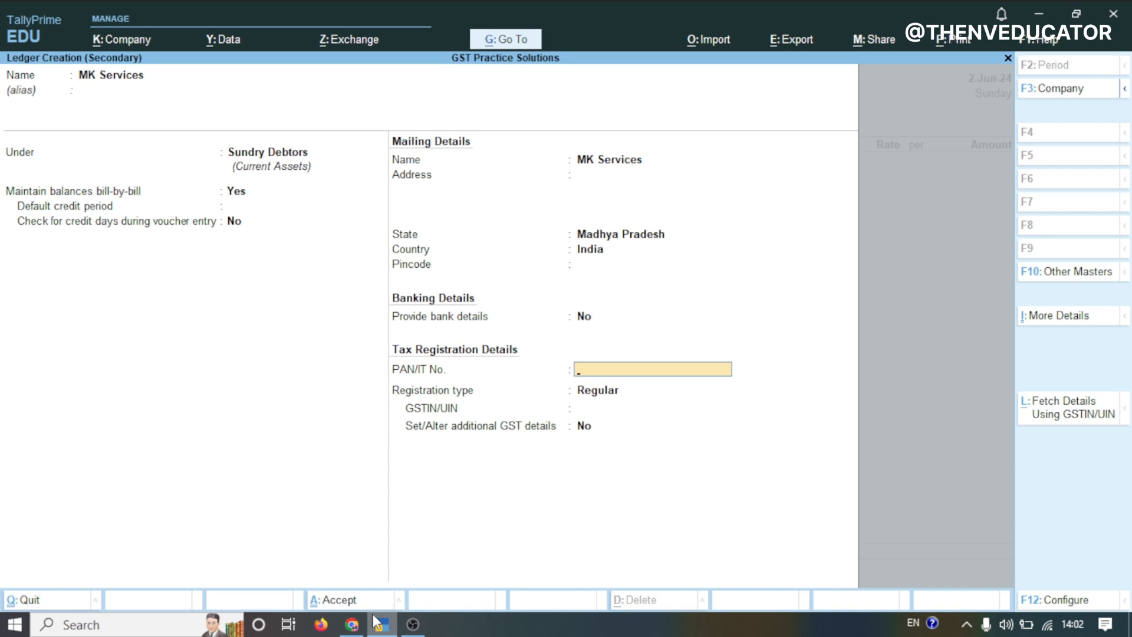
key("Return")
key("Return")
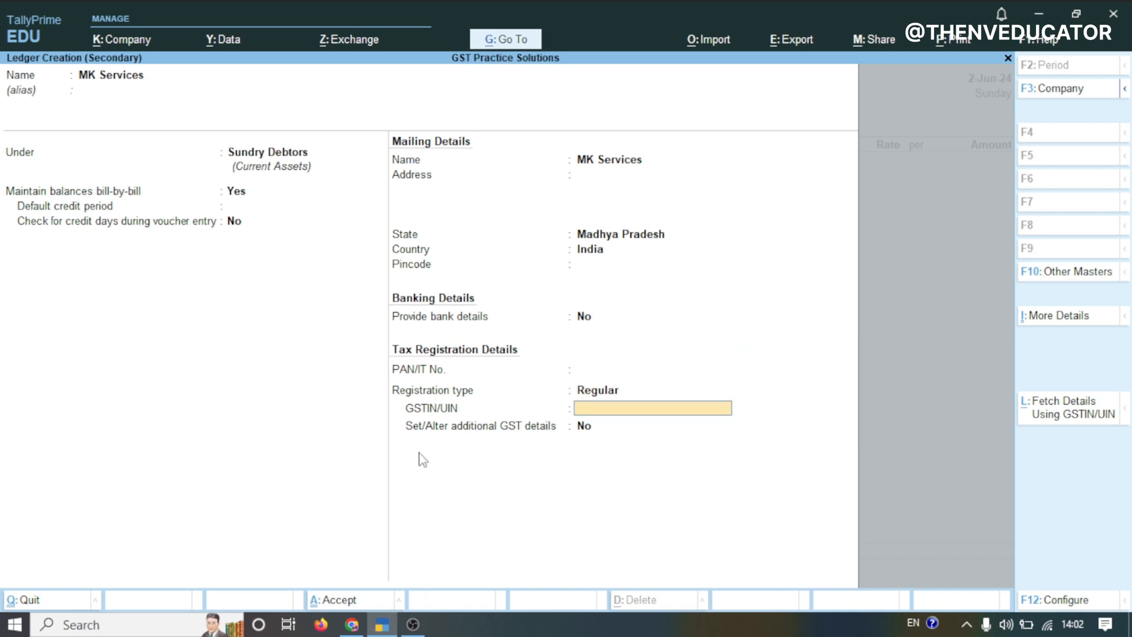
Copy the party's GSTIN from the spreadsheet into the MK Services ledger and save the ledger
left_click(352, 624)
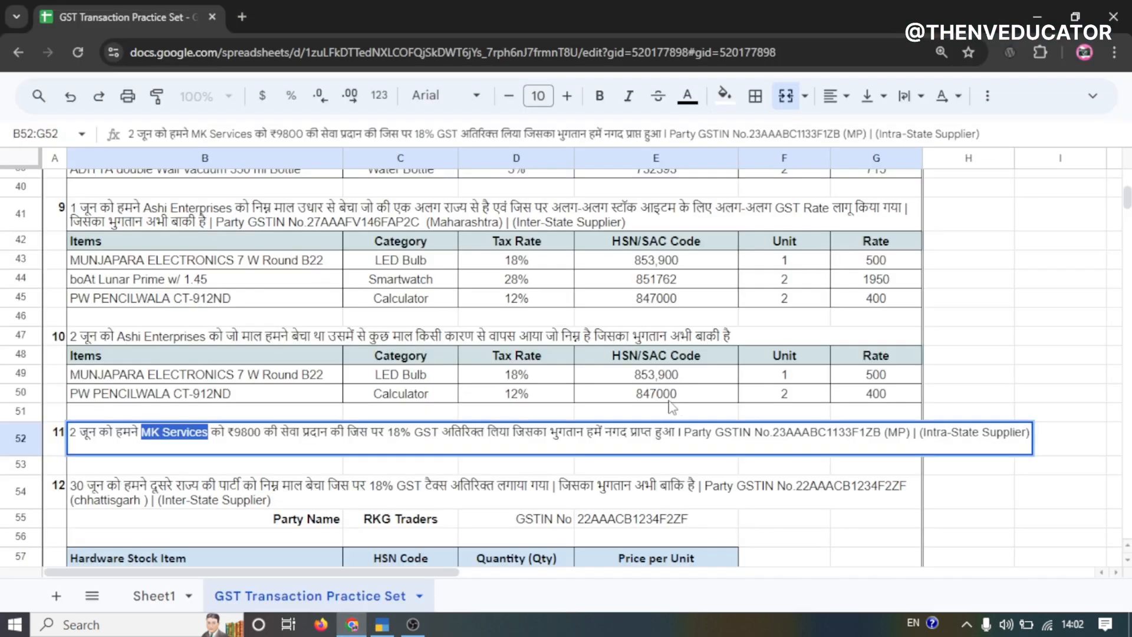
left_click(796, 430)
double_click(808, 432)
key("ctrl+c")
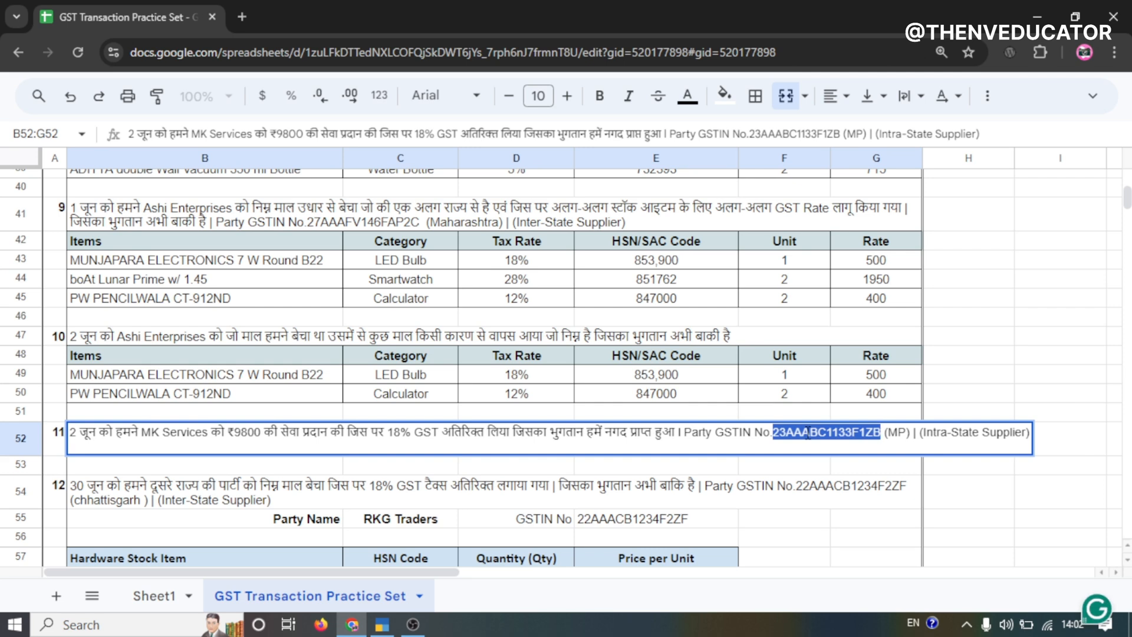
left_click(382, 624)
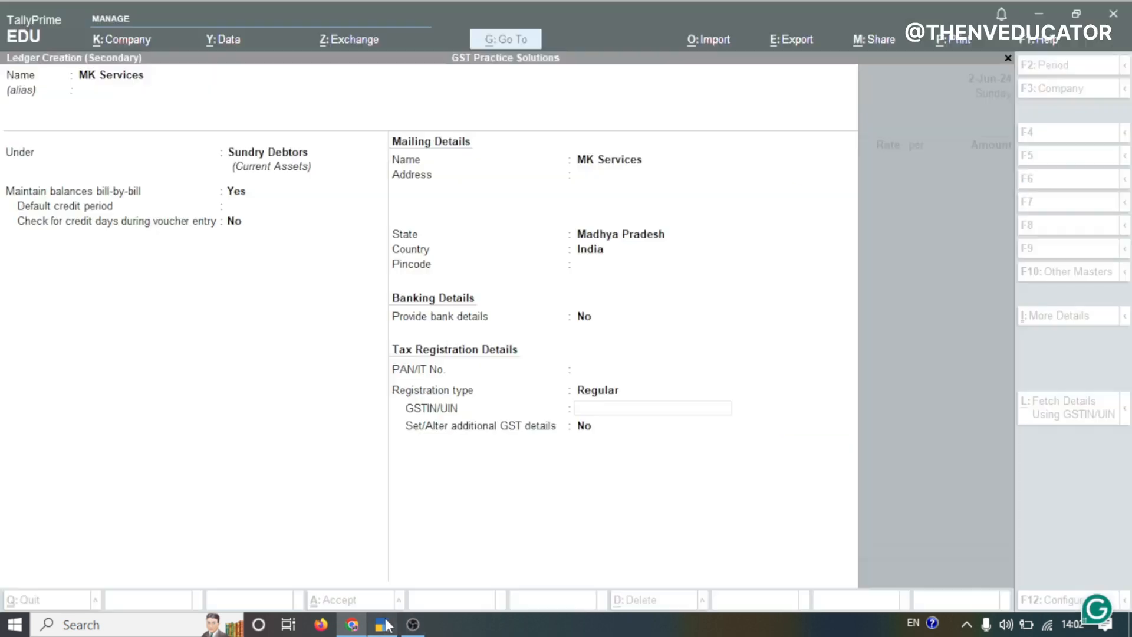
key("ctrl+v")
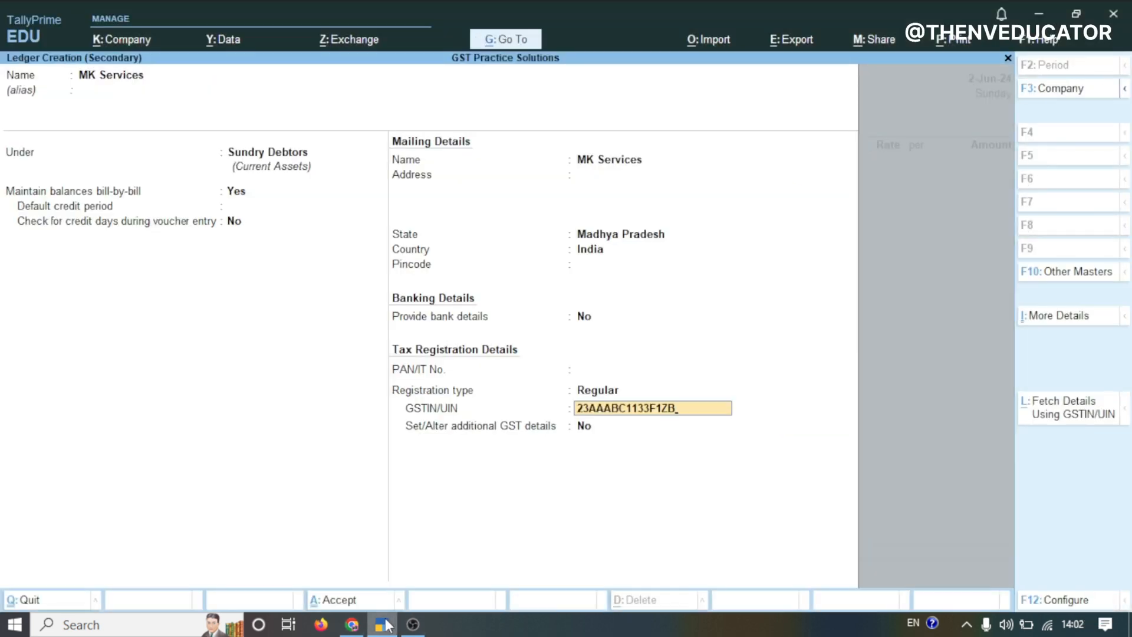
key("Return")
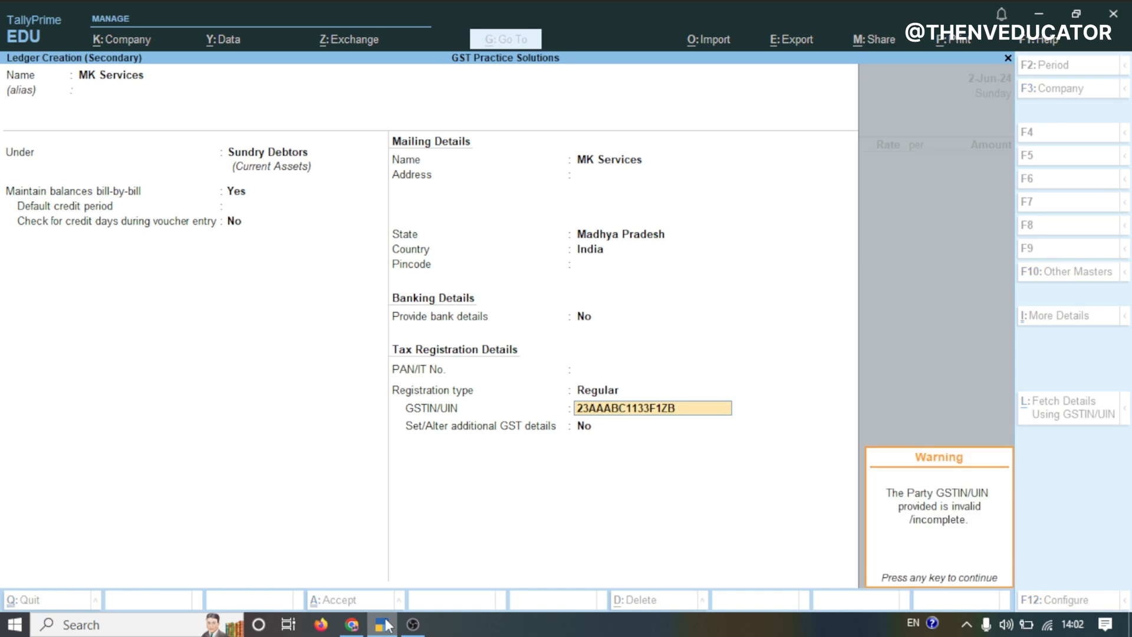
key("Return")
key("Return")
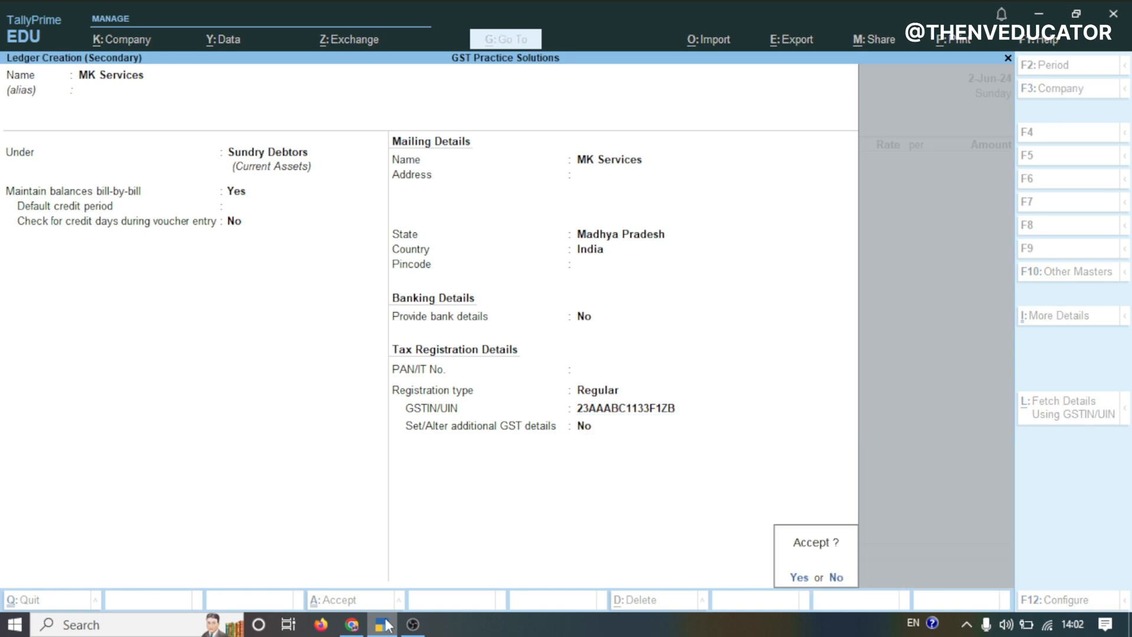
key("Return")
key("Return")
key("Return")
key("Return")
key("Return")
key("Return")
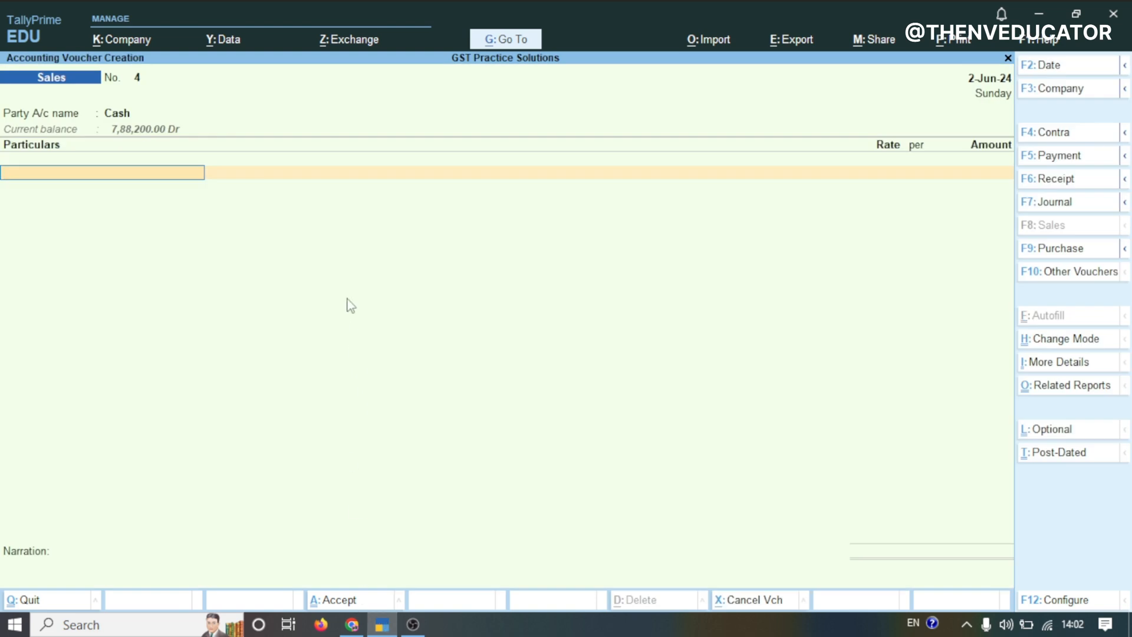
Try to create a new SERVICE INCOME ledger from the voucher
key("alt")
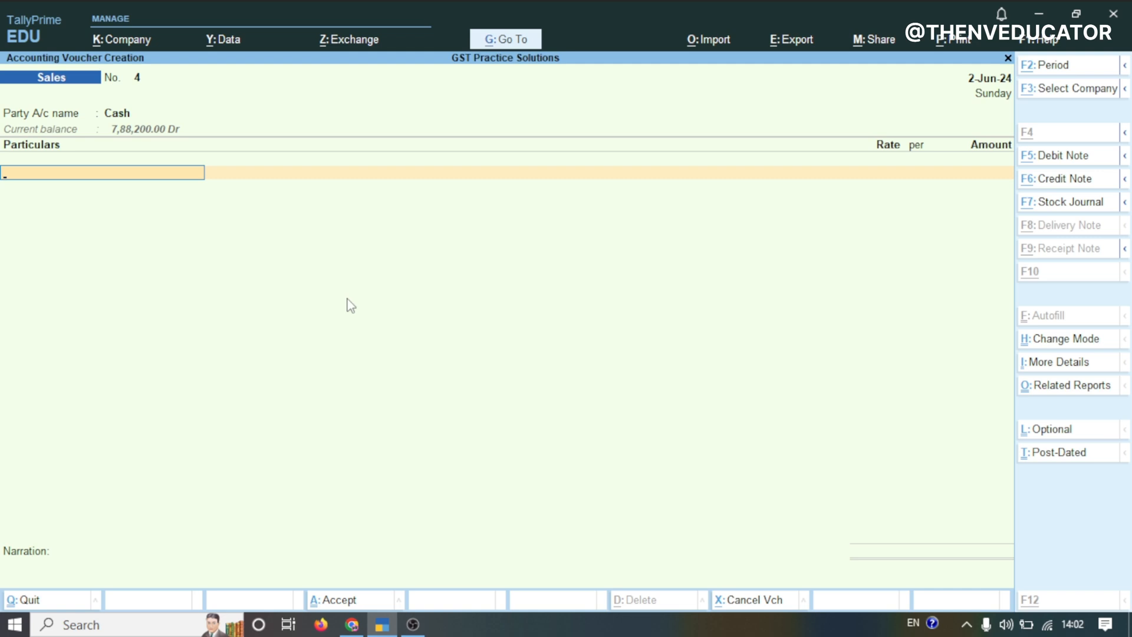
key("alt+c")
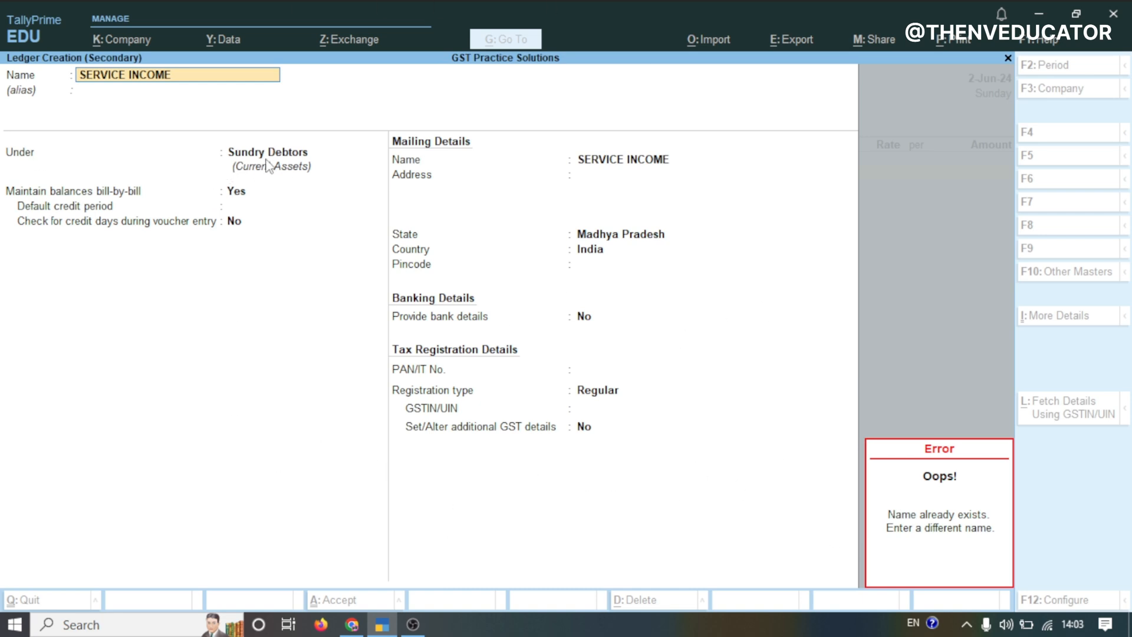
key("Escape")
key("BackSpace")
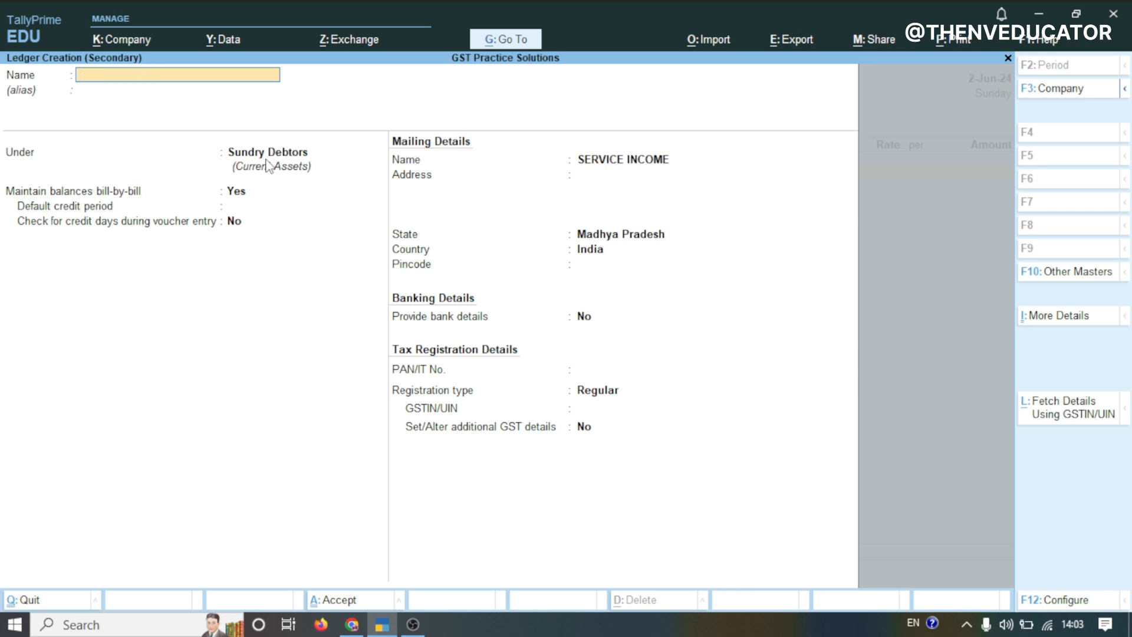
key("Escape")
key("y")
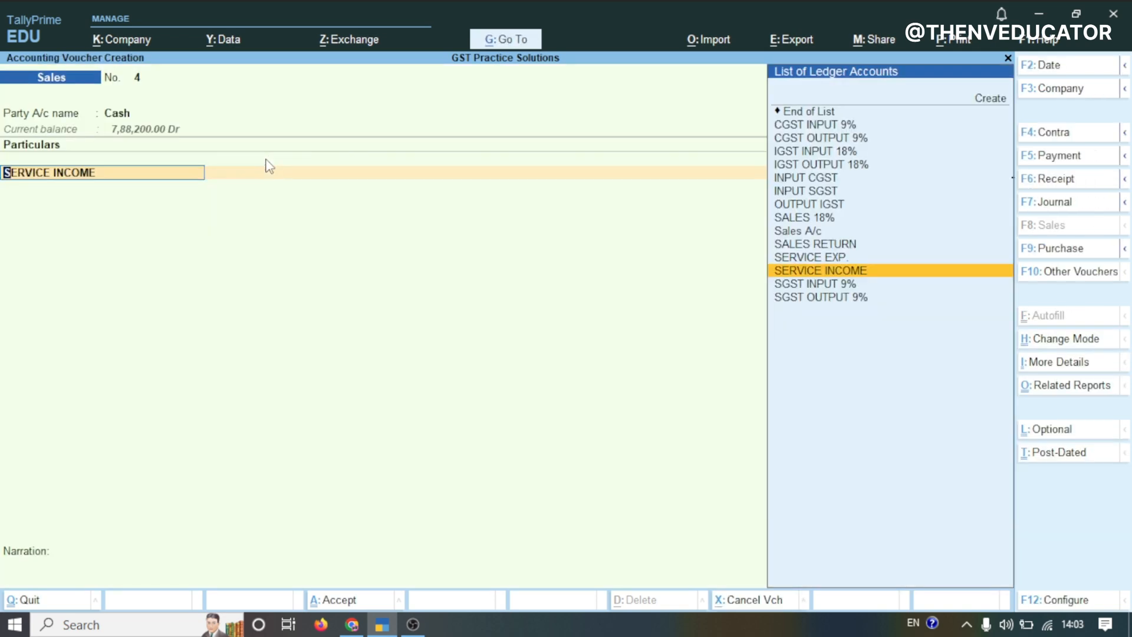
Add the SERVICE INCOME ledger with an amount of 9800, reviewing its ledger GST settings
key("Return")
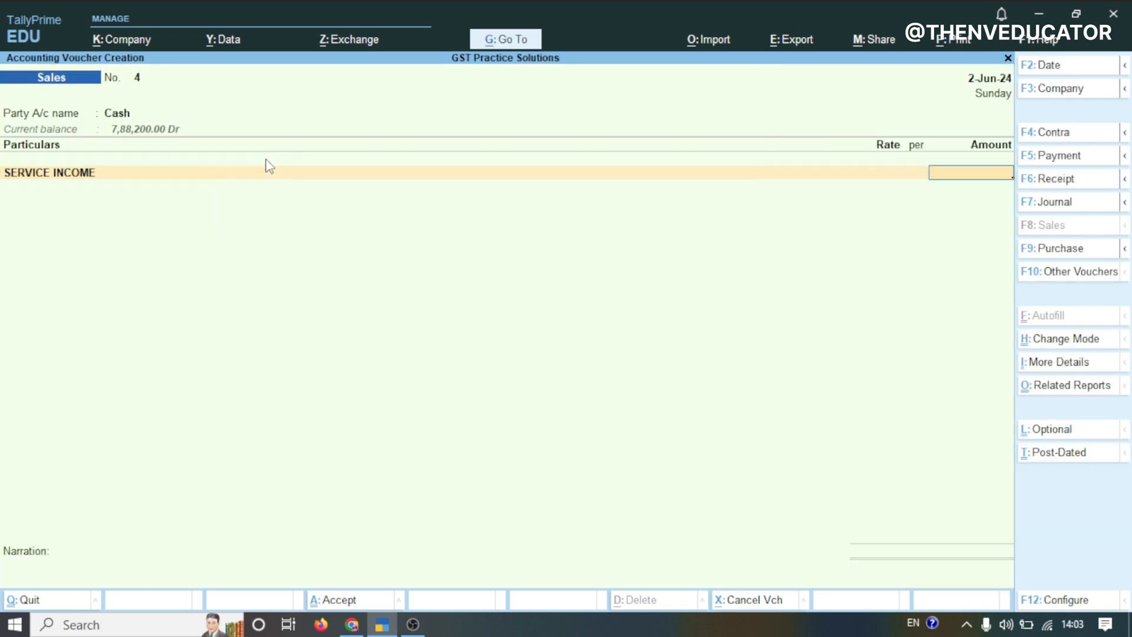
left_click(90, 177)
key("ctrl+Return")
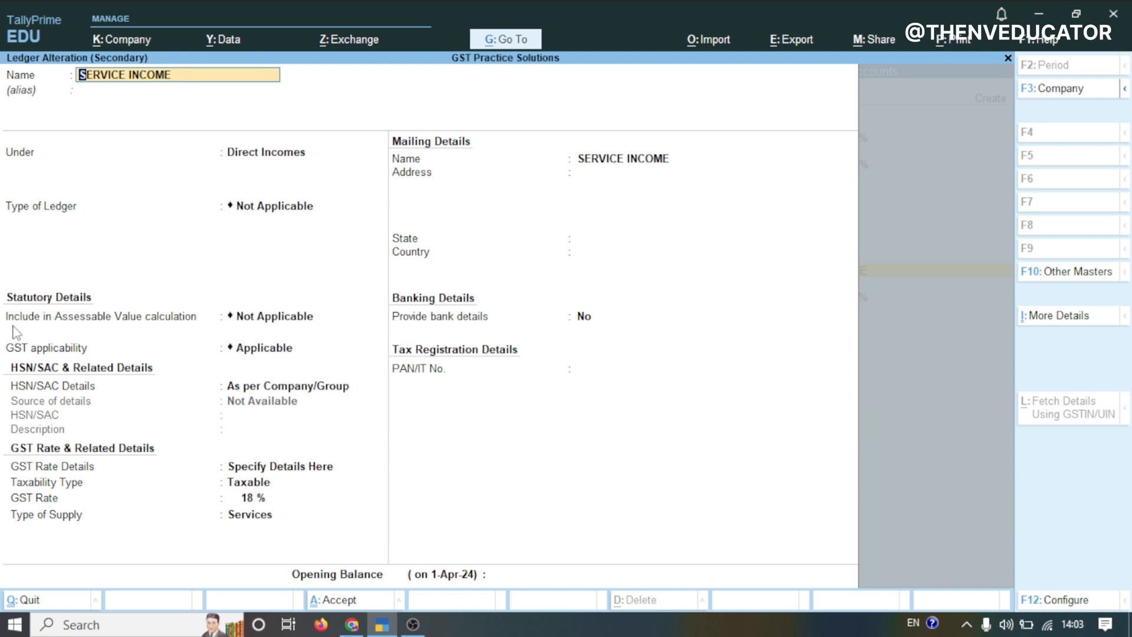
key("BackSpace")
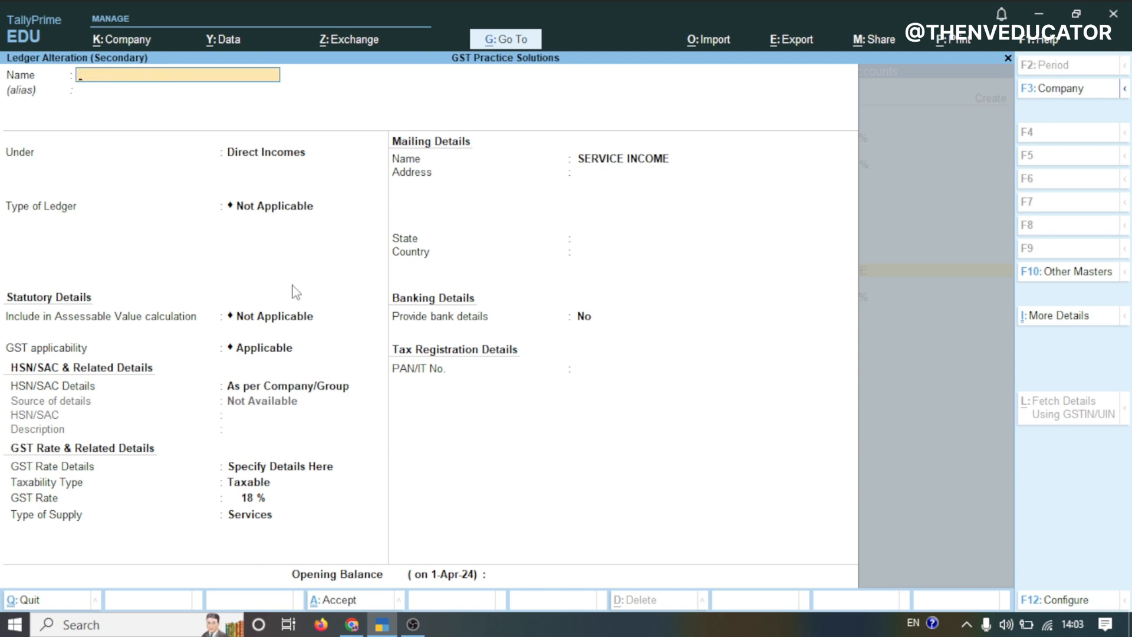
key("Escape")
key("Return")
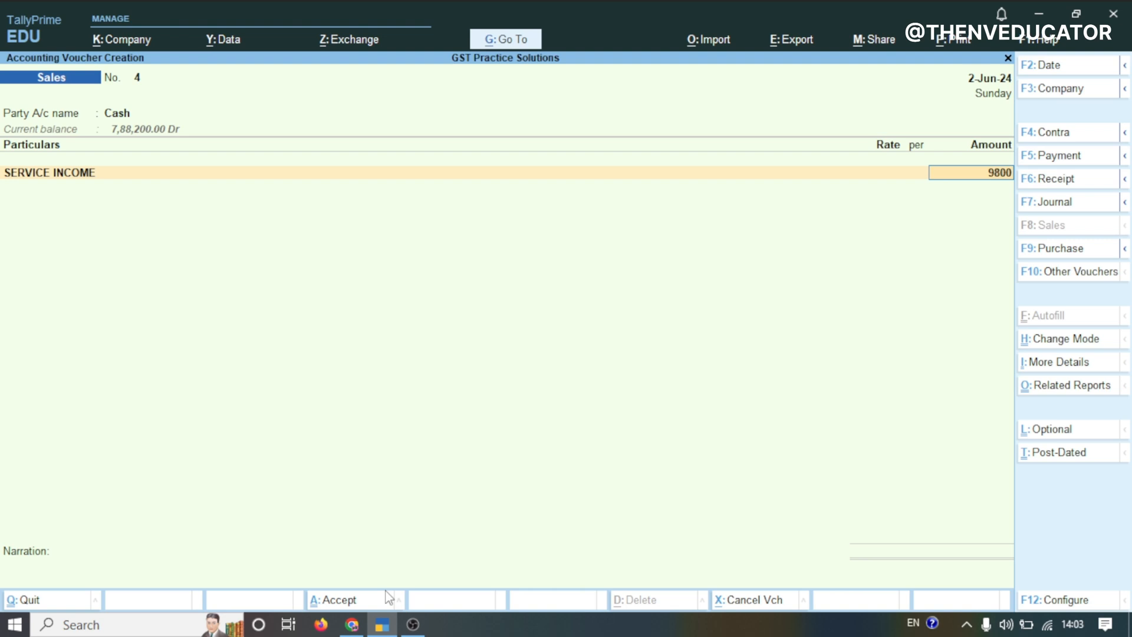
key("Return")
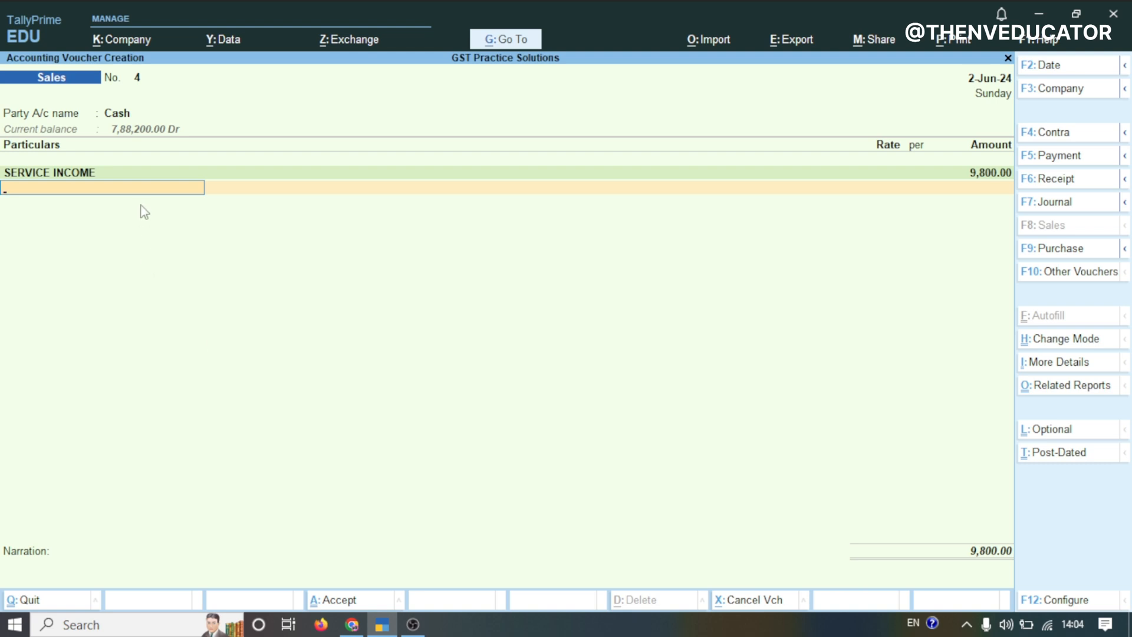
Add CGST OUTPUT 9% and SGST INPUT 9% as tax lines below the service income
type("OUT")
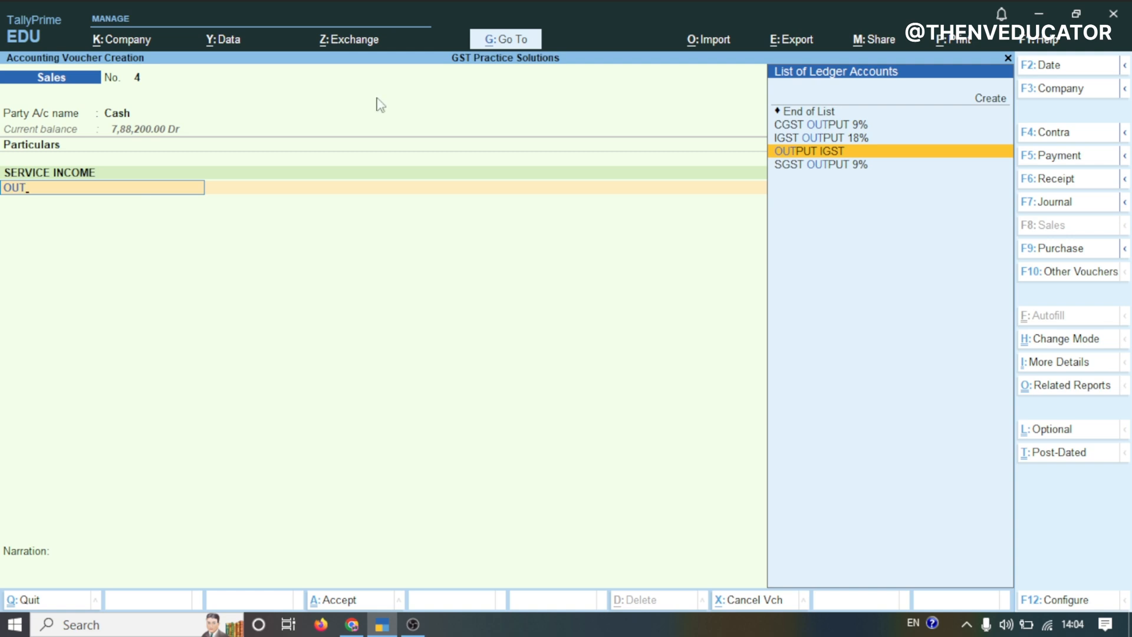
left_click(825, 127)
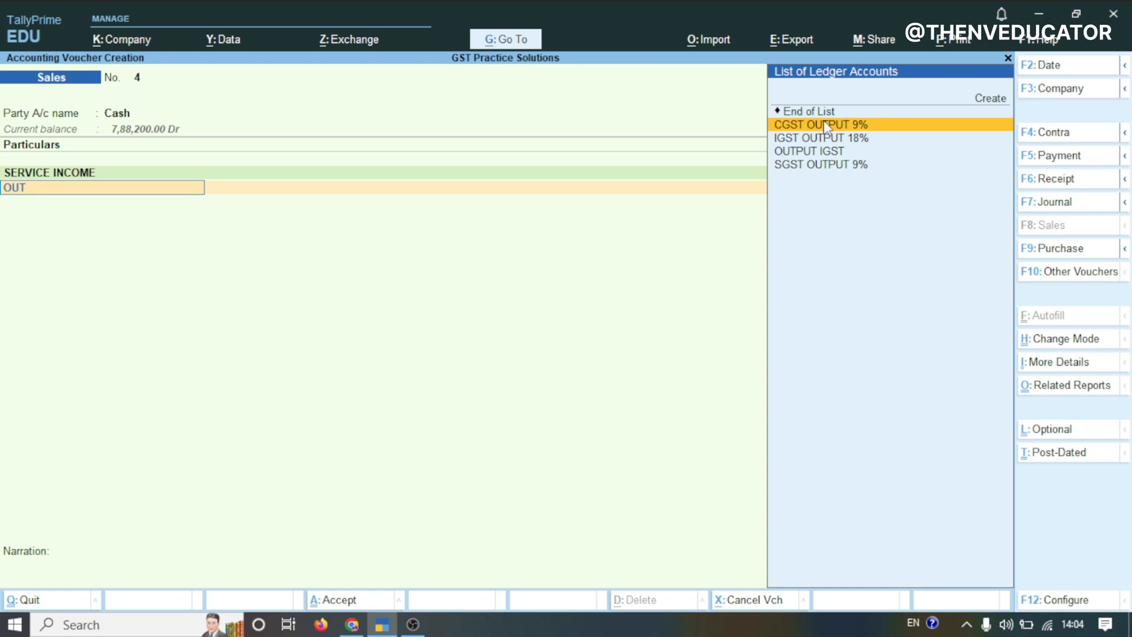
left_click(827, 126)
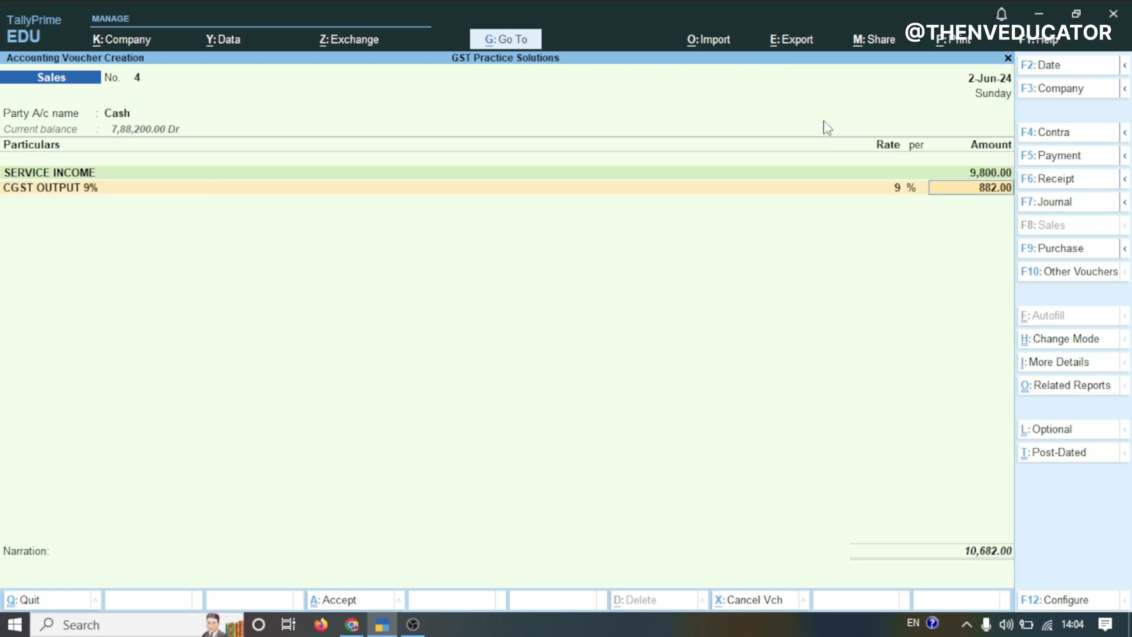
key("Return")
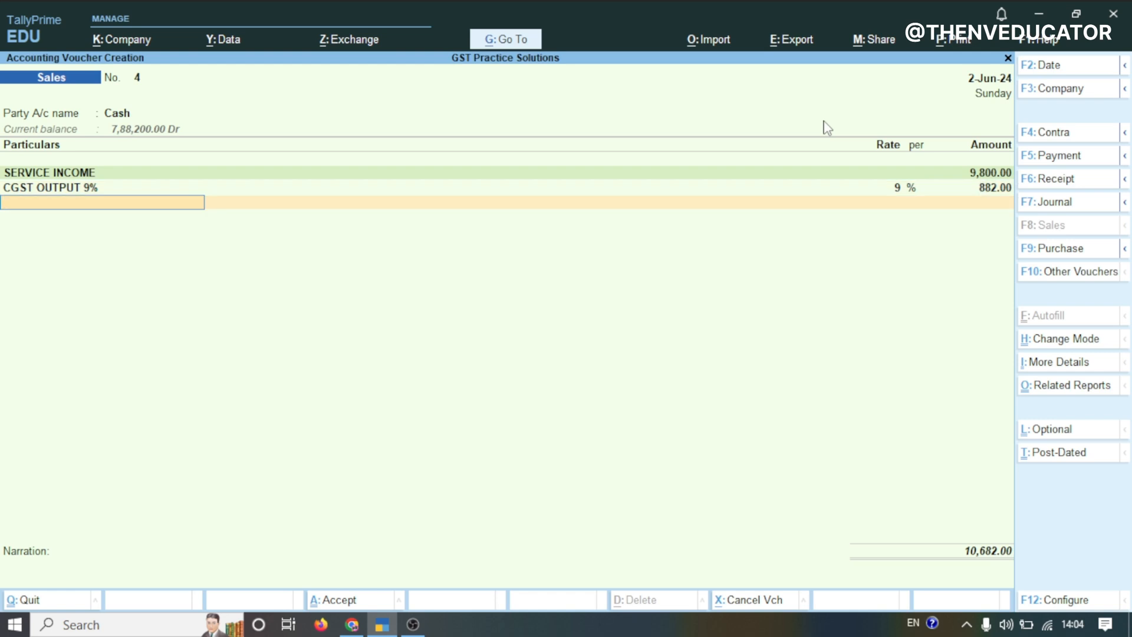
type("SG")
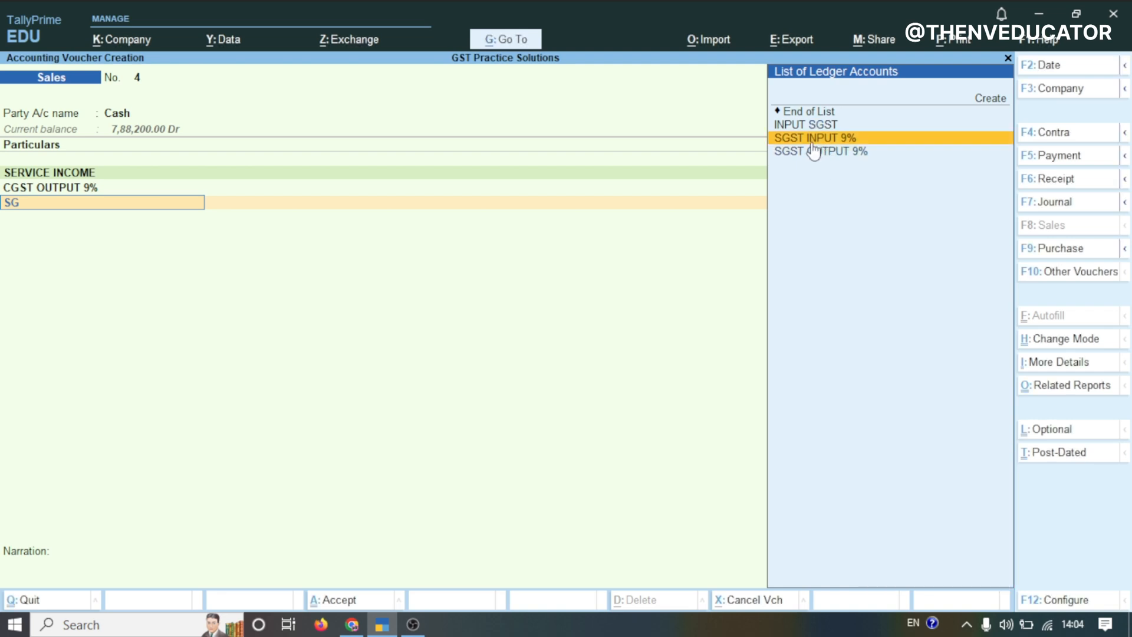
key("Return")
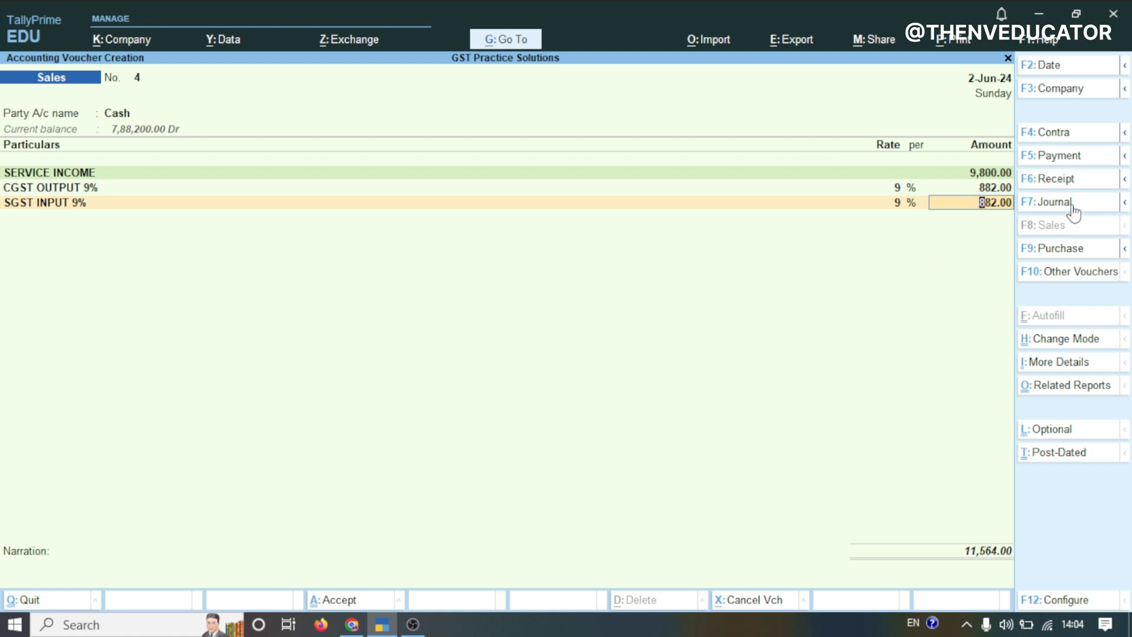
Accept the remaining fields and save the MK Services sales voucher without a narration
key("Return")
key("Return")
key("Return")
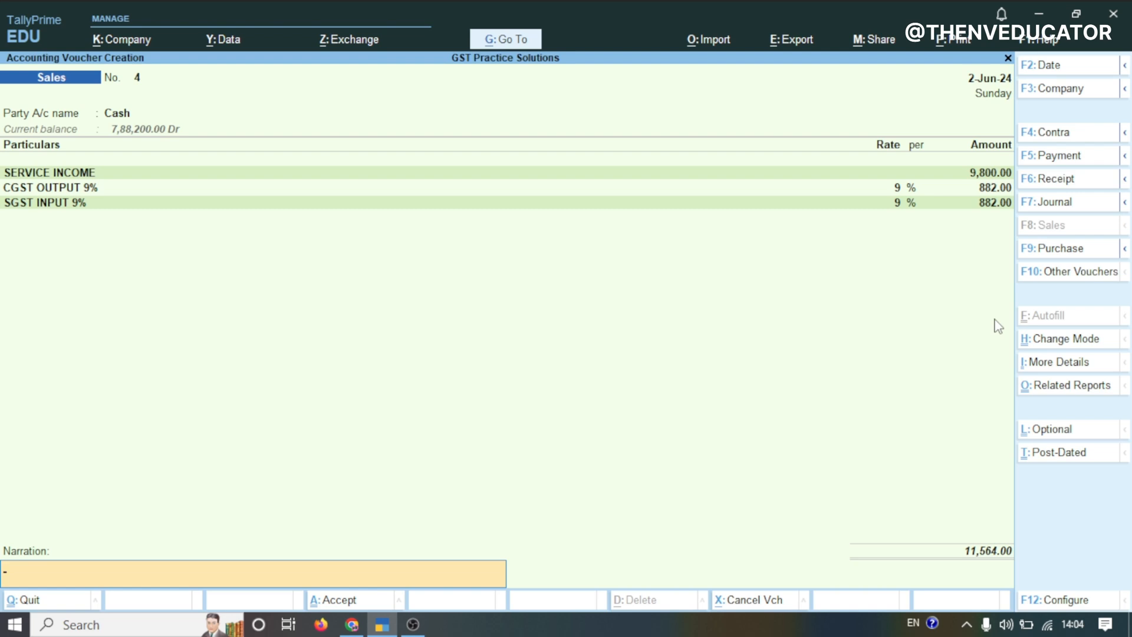
key("Return")
key("Return")
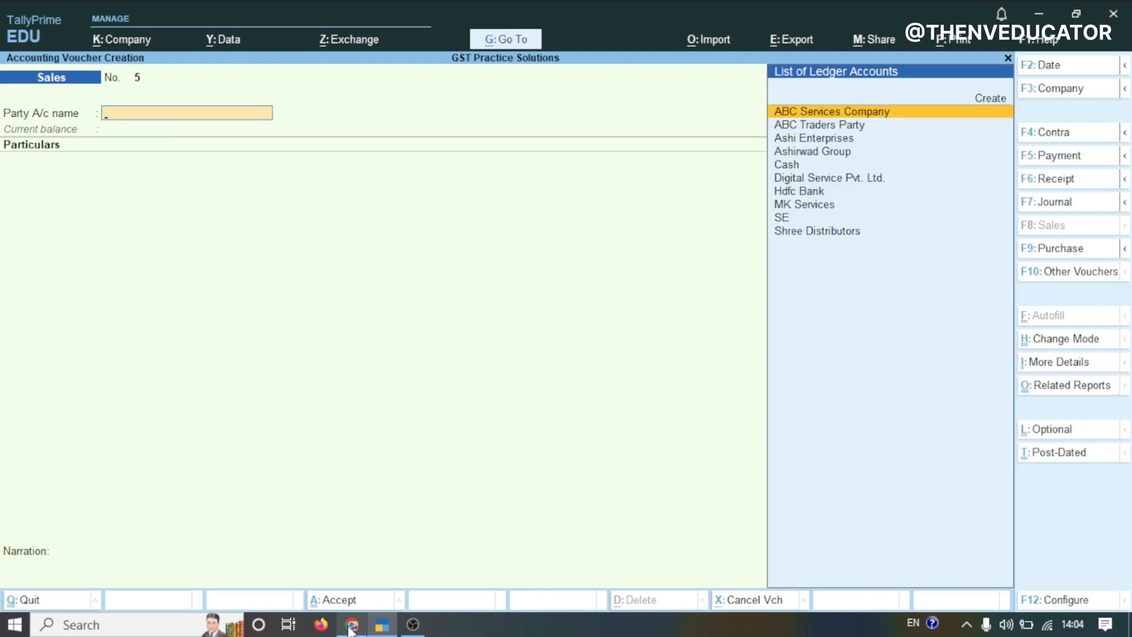
Switch to the practice set spreadsheet and read transaction 12 with RKG Traders' party details and stock items
mouse_move(350, 629)
left_click(359, 589)
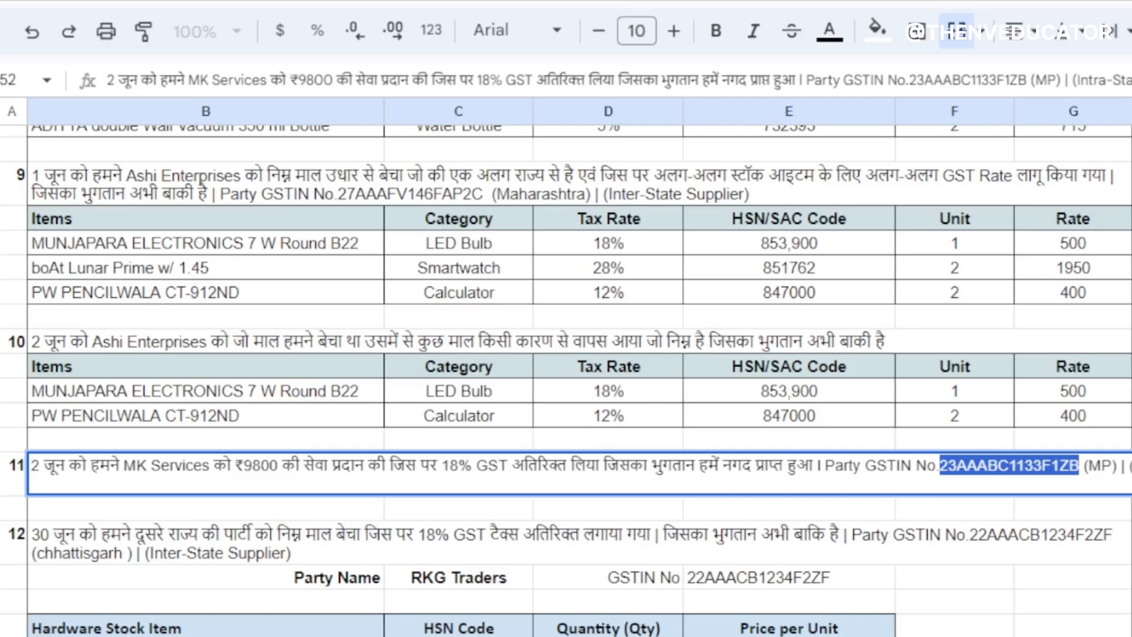
left_click(310, 551)
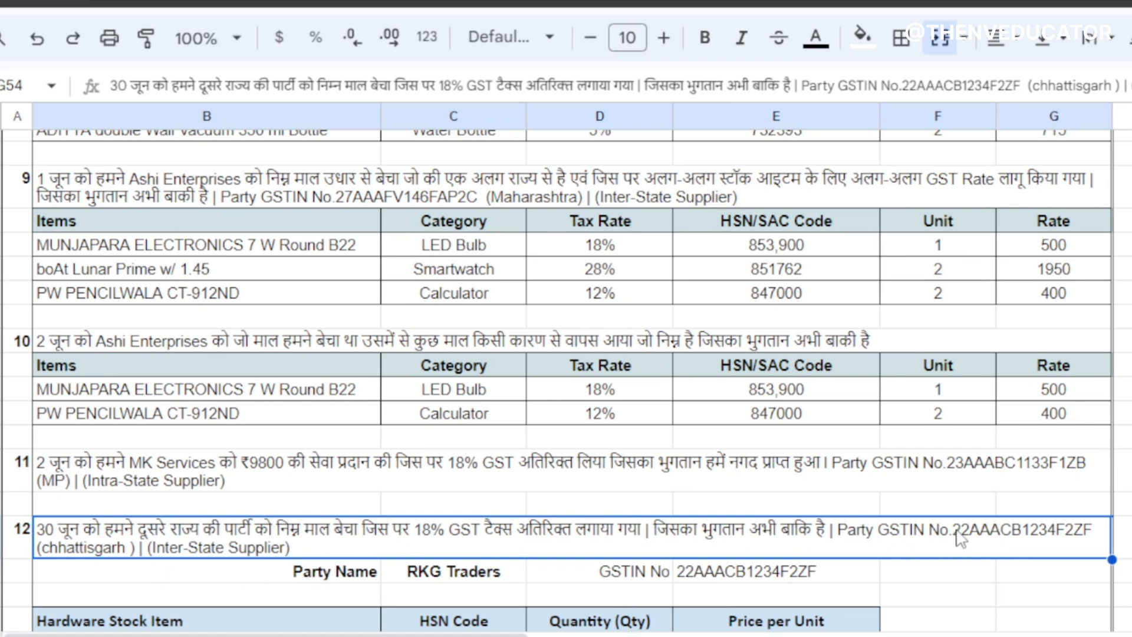
left_click(463, 571)
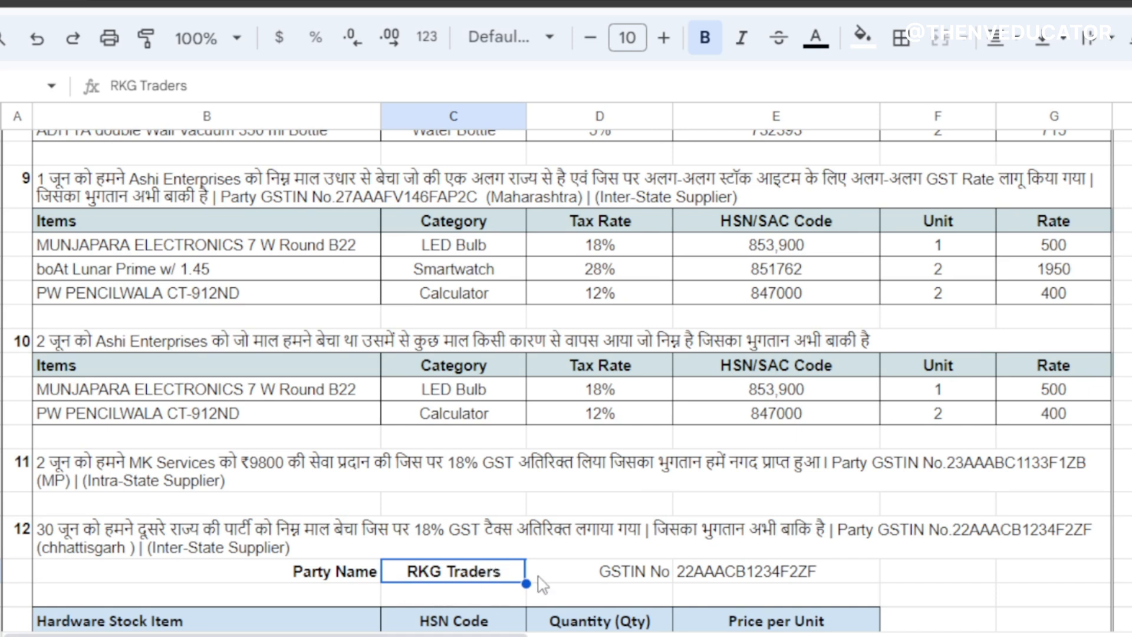
left_click(738, 576)
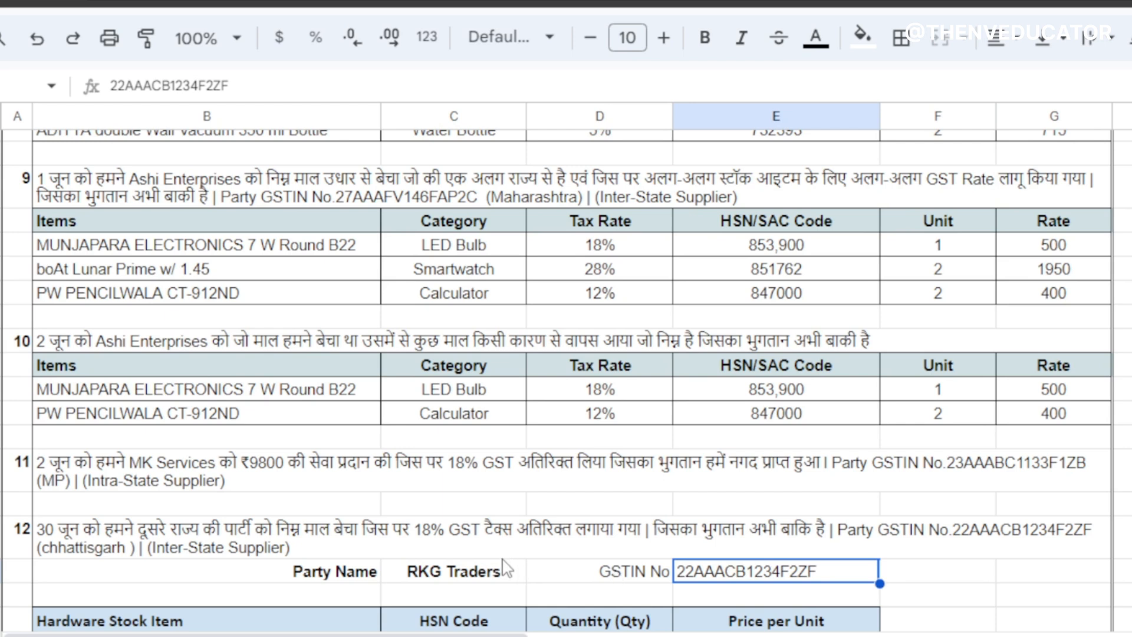
double_click(436, 570)
key("ctrl+a")
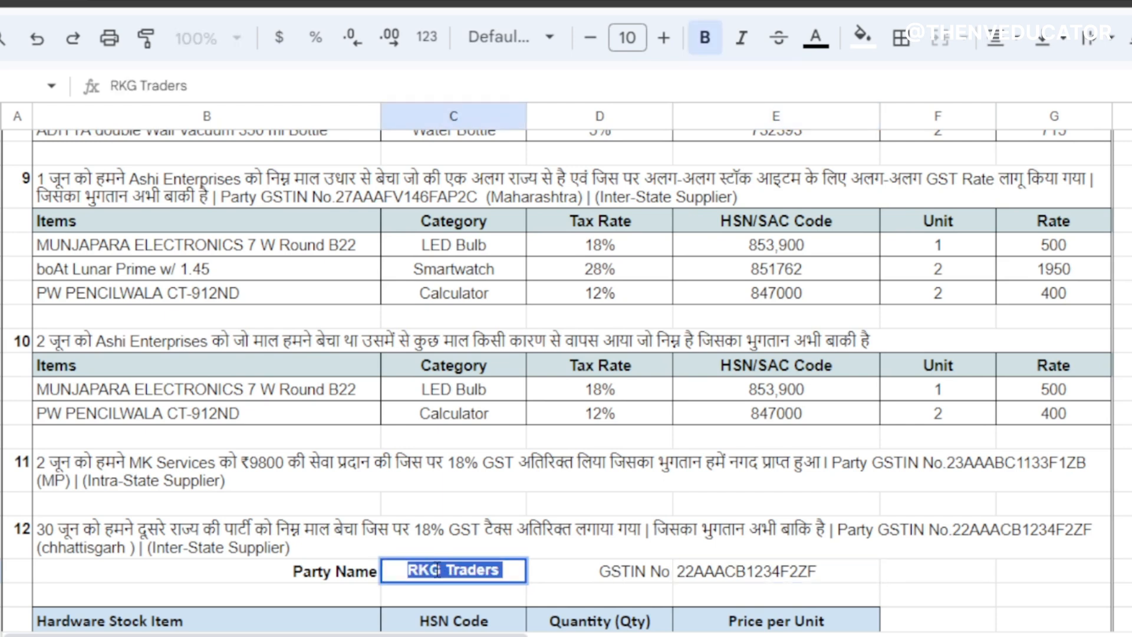
left_click(558, 575)
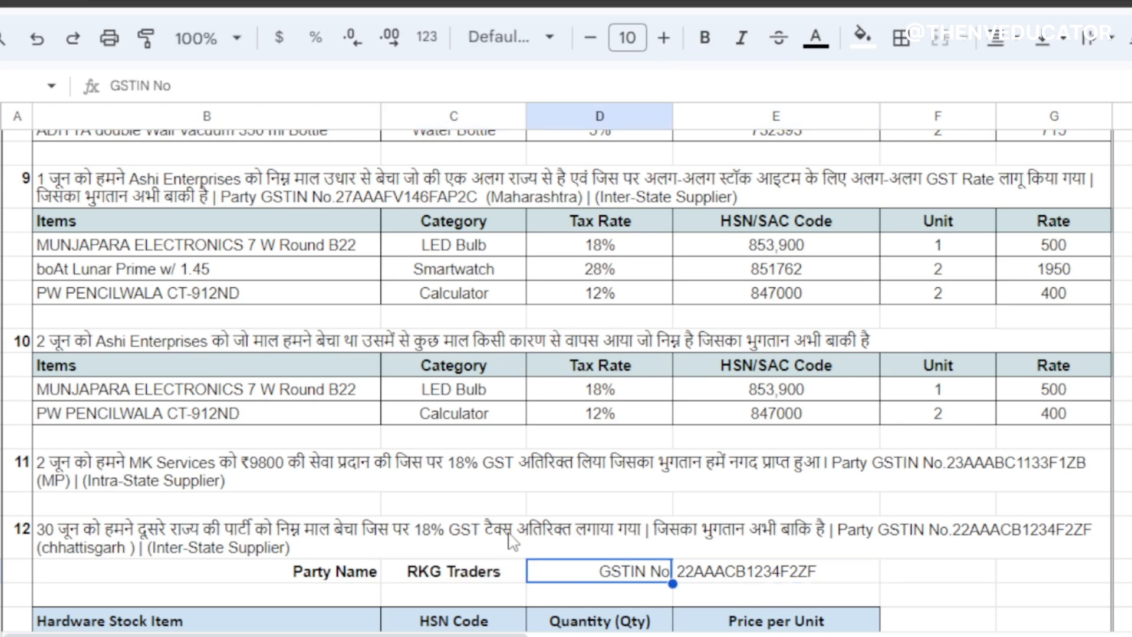
scroll(621, 567, "down", 4)
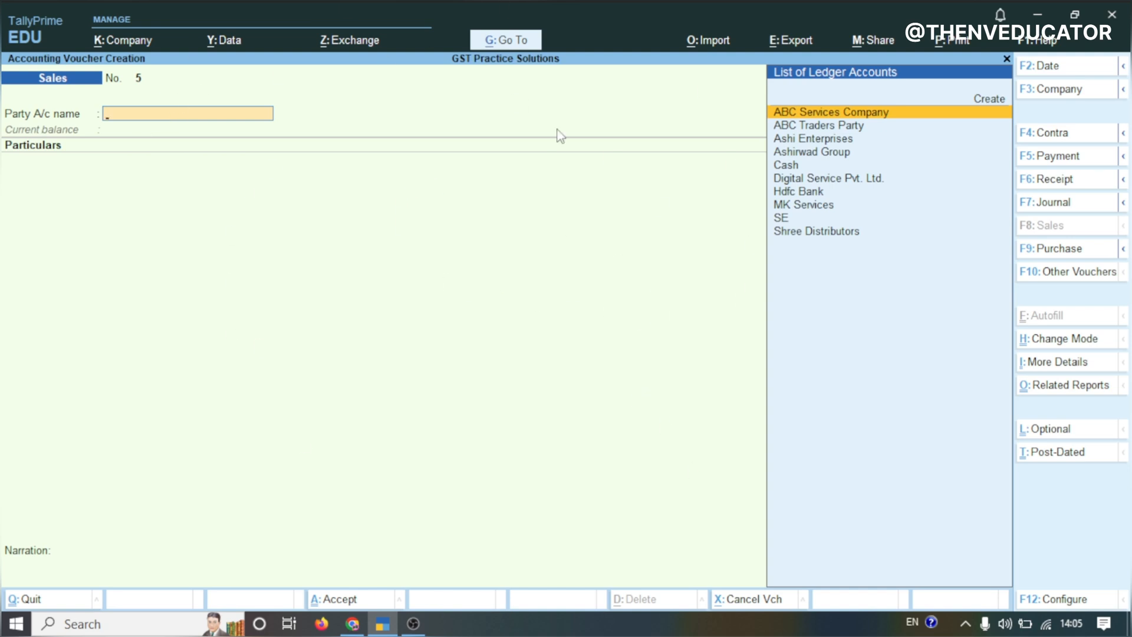
Change the sales voucher mode to Item Invoice
left_click(1043, 342)
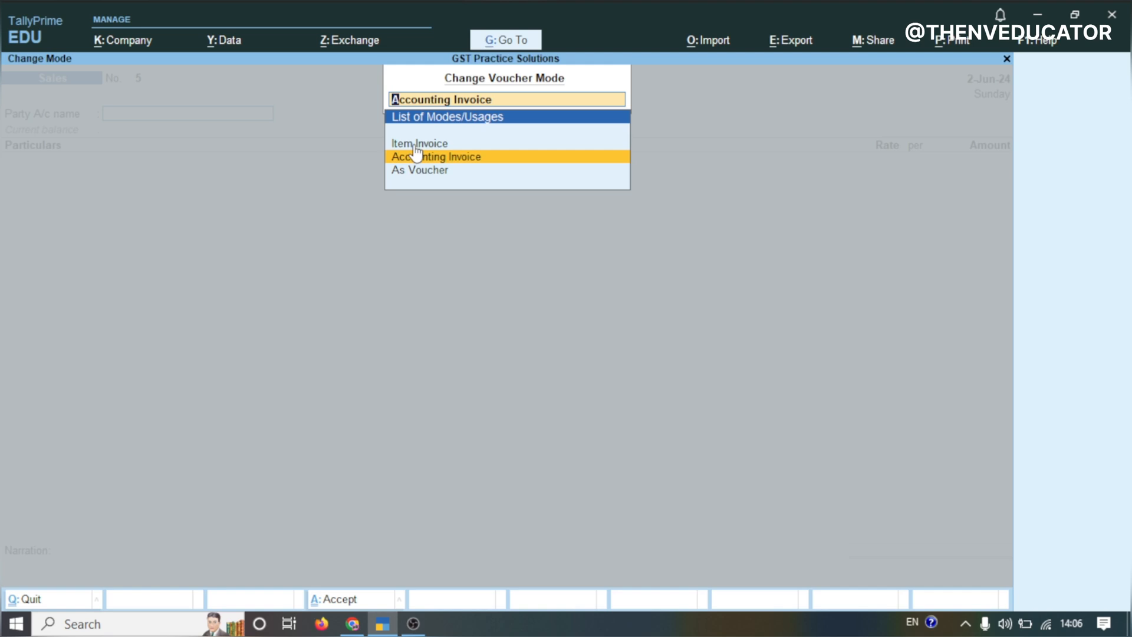
key("Up")
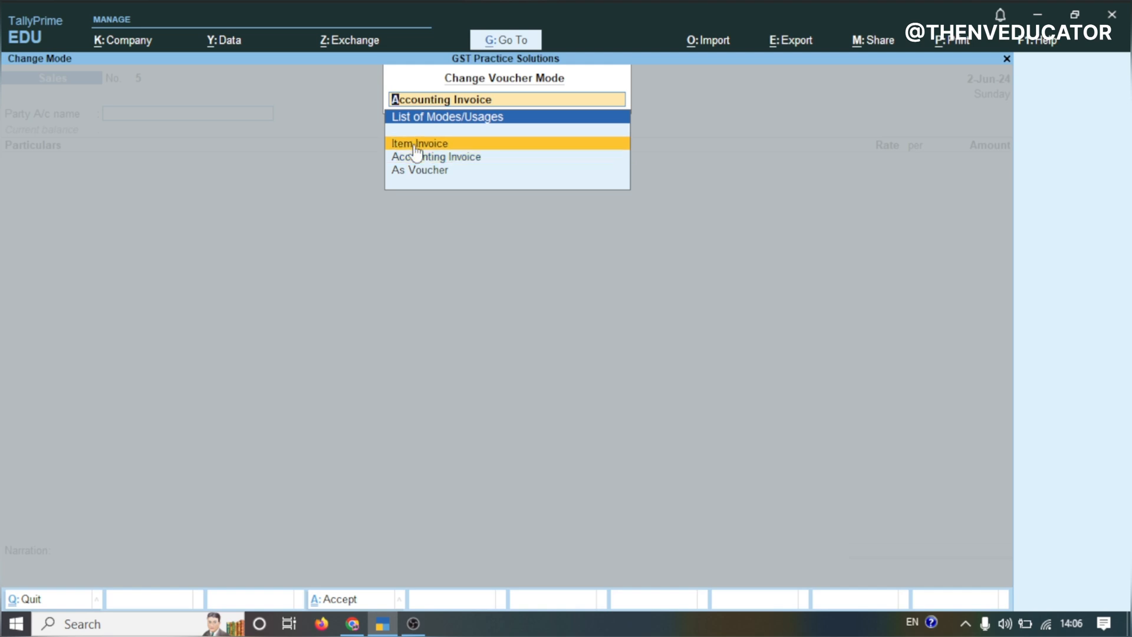
left_click(416, 147)
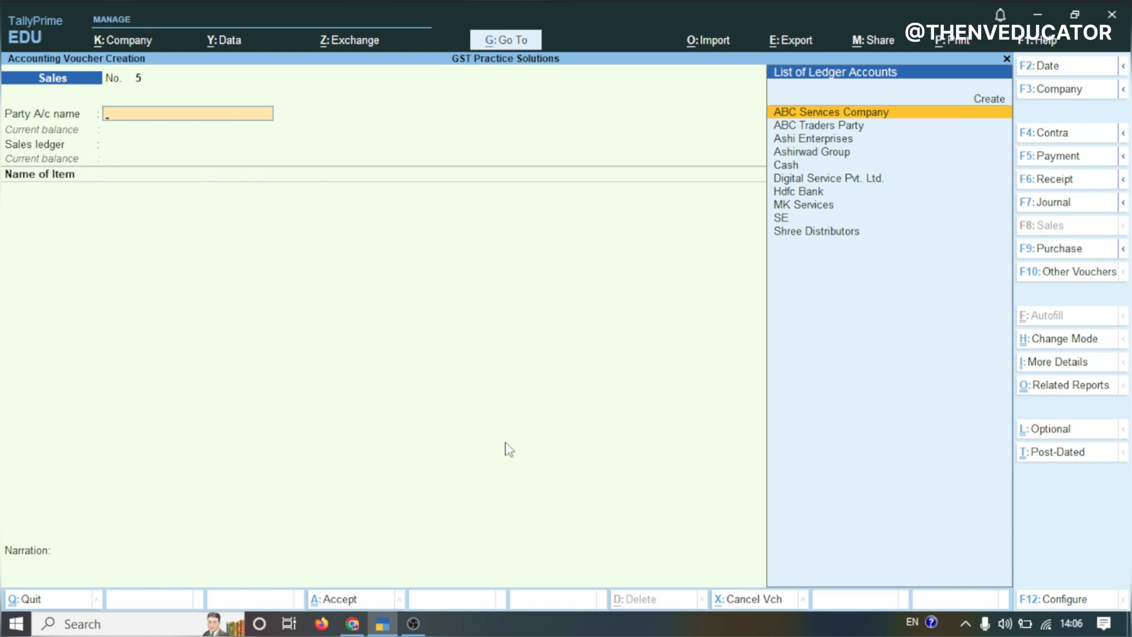
Create a new party ledger named RKG Traders under Sundry Debtors
key("Up")
key("Return")
type("RKG Traders")
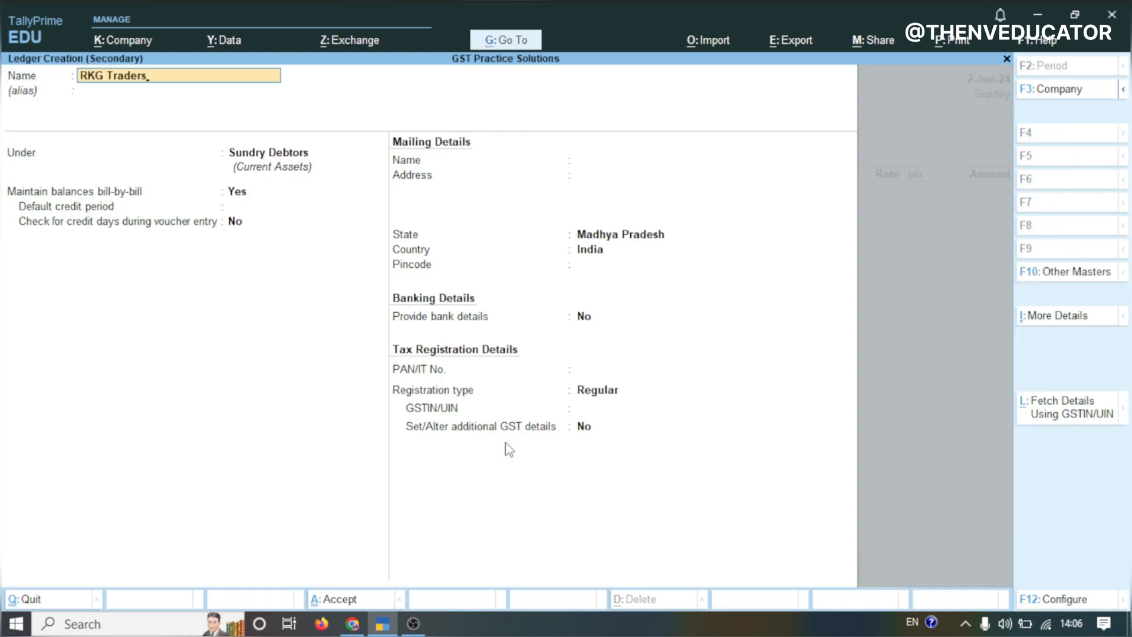
key("Return")
key("Return")
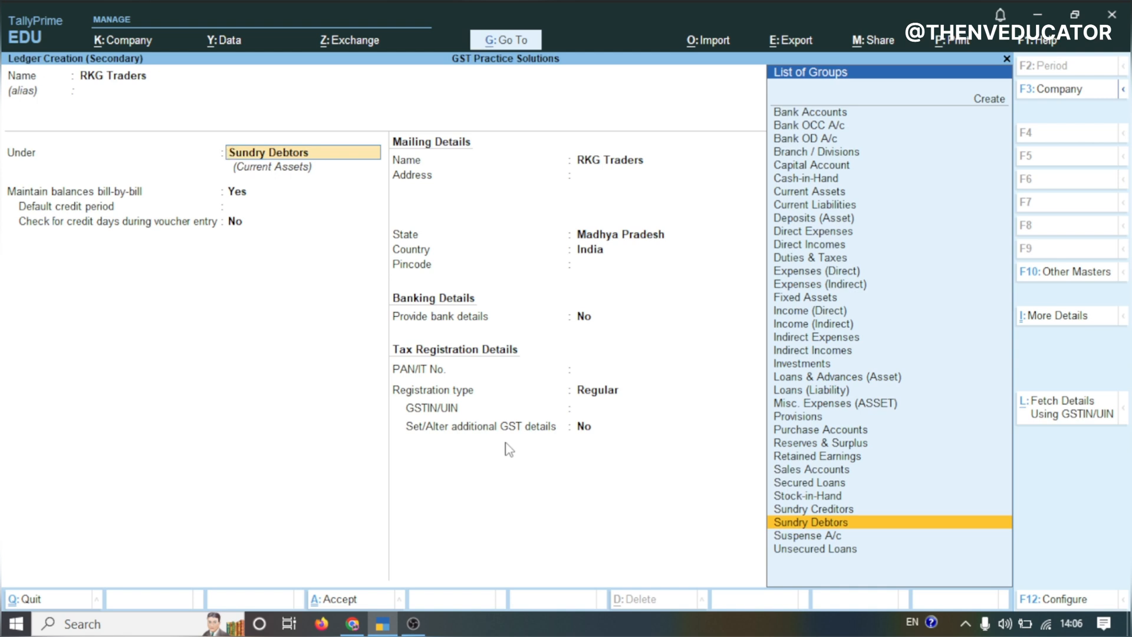
key("Return")
key("Return")
key("Return")
key("Return")
key("Return")
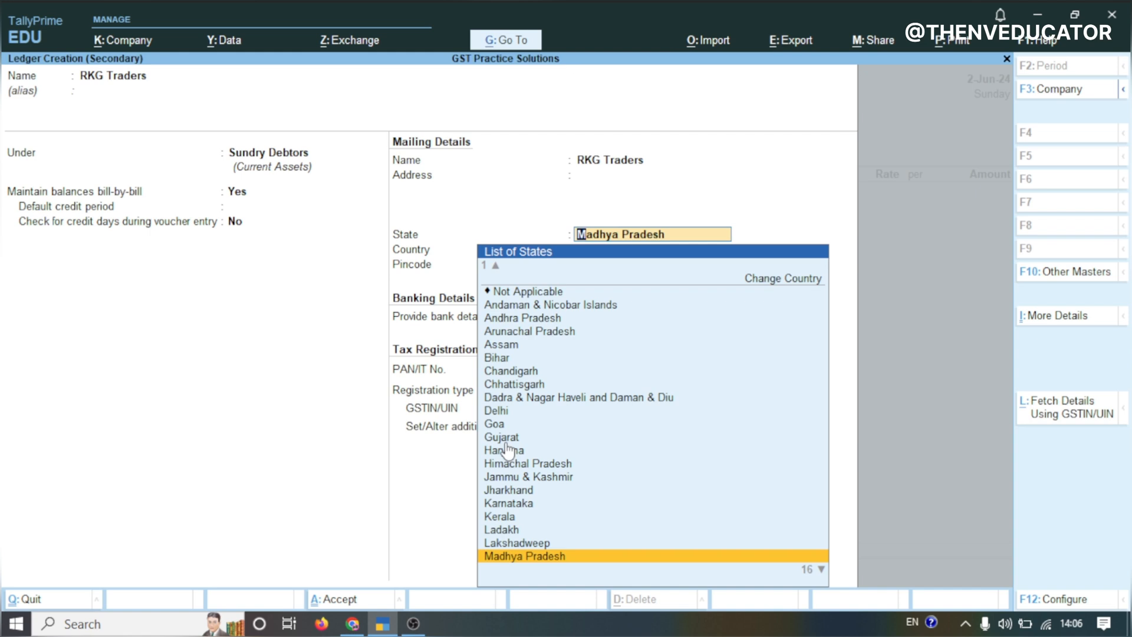
Set the RKG Traders ledger's state to Chhattisgarh
type("CH")
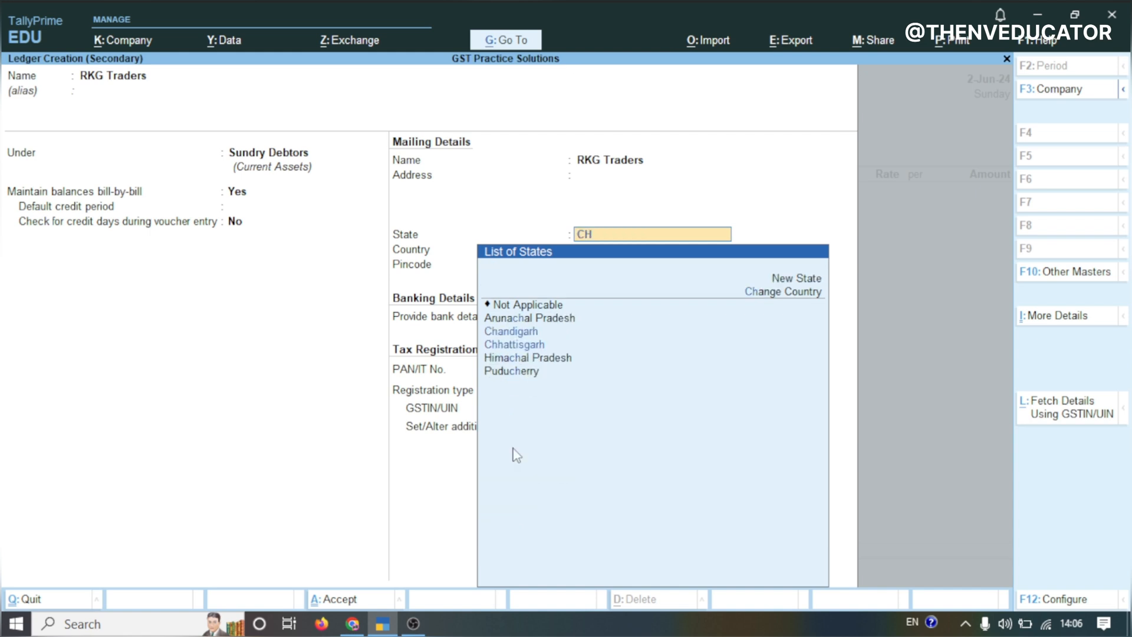
left_click(515, 345)
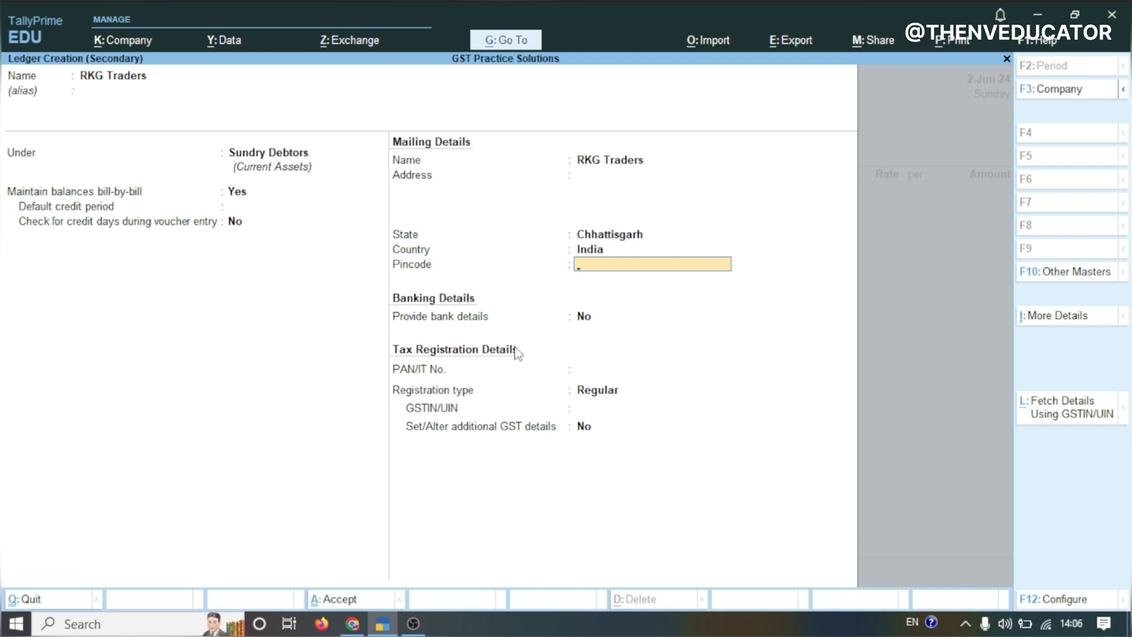
key("Return")
key("Return")
key("Return")
key("Return")
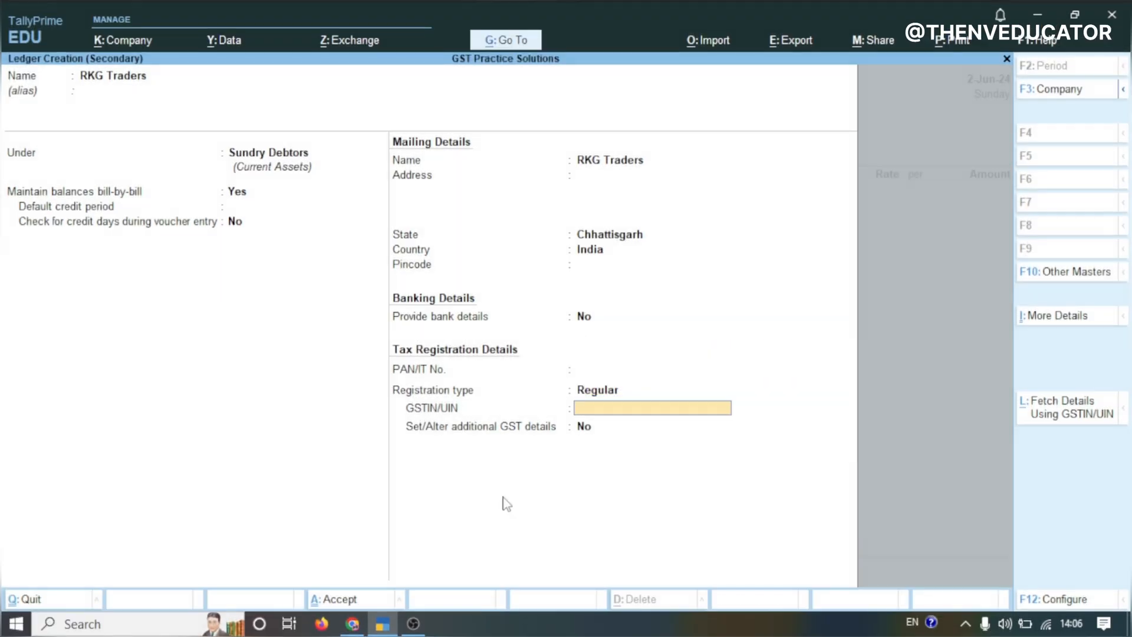
Enter the party's GSTIN from the spreadsheet and save the RKG Traders ledger
left_click(354, 623)
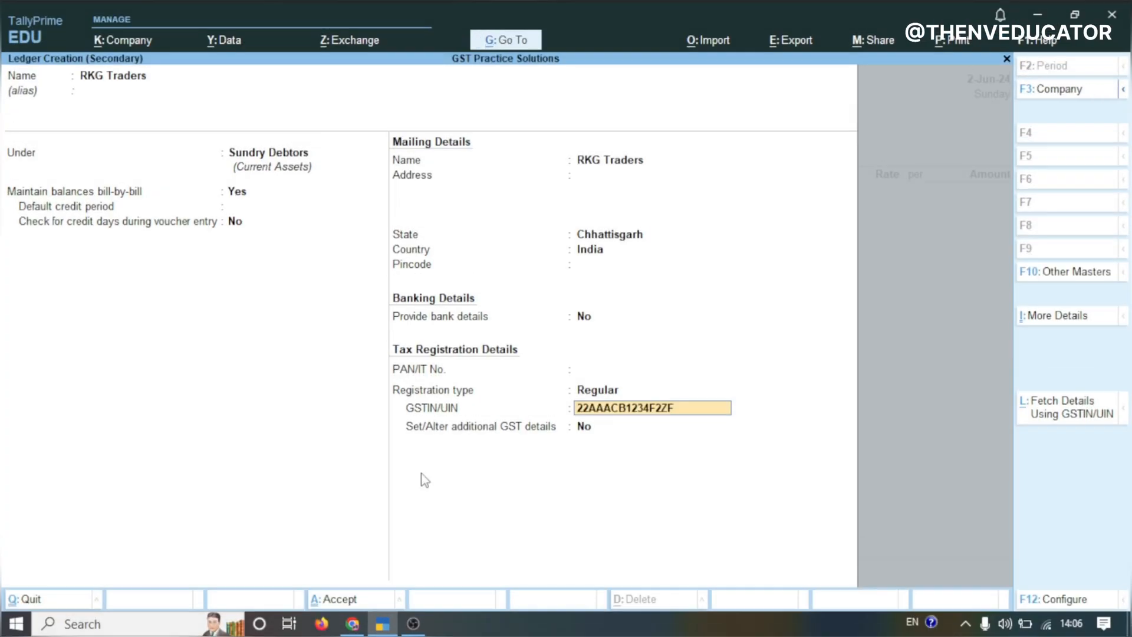
key("Return")
key("Return")
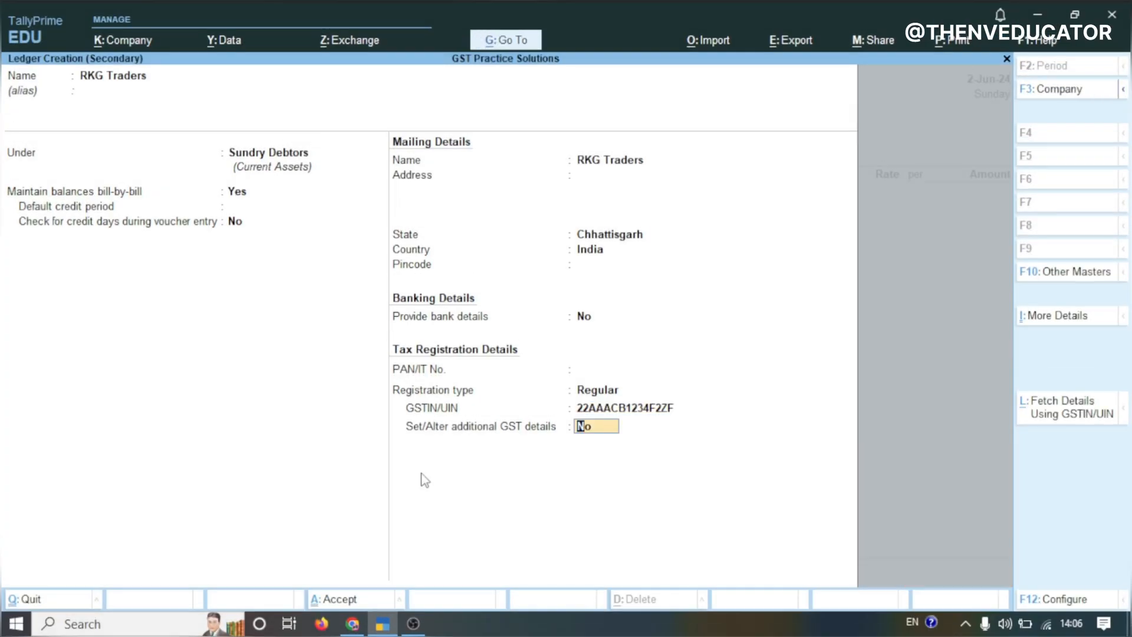
key("Return")
Skip the dispatch details and accept the party details with Chhattisgarh as place of supply
key("Return")
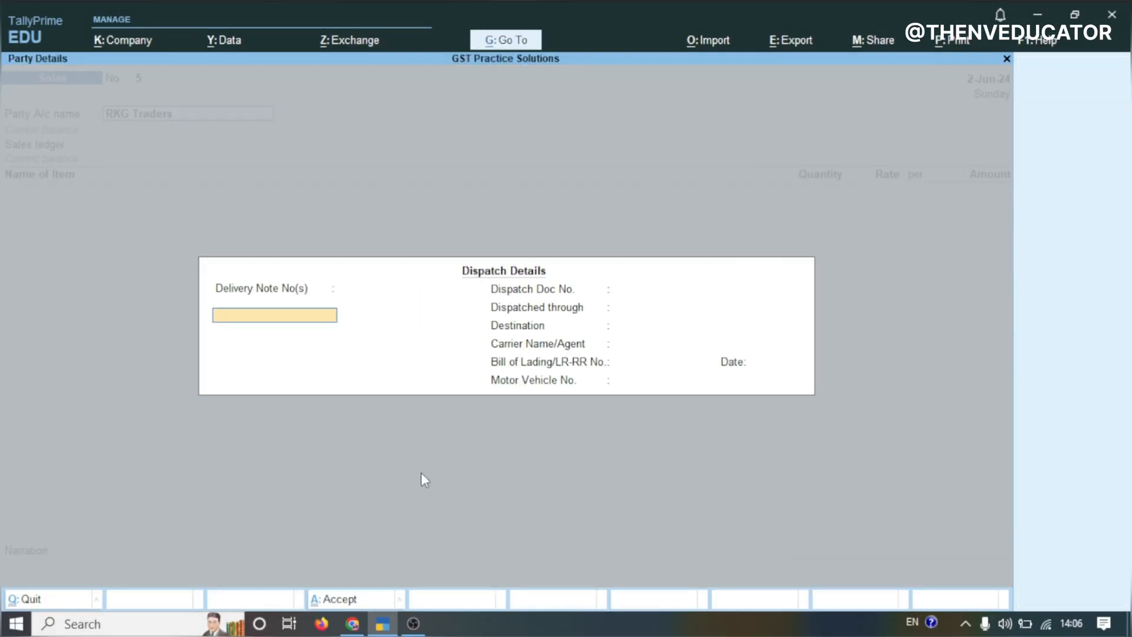
key("Return")
key("Return")
key("Return")
key("Return")
key("Return")
key("Return")
key("Return")
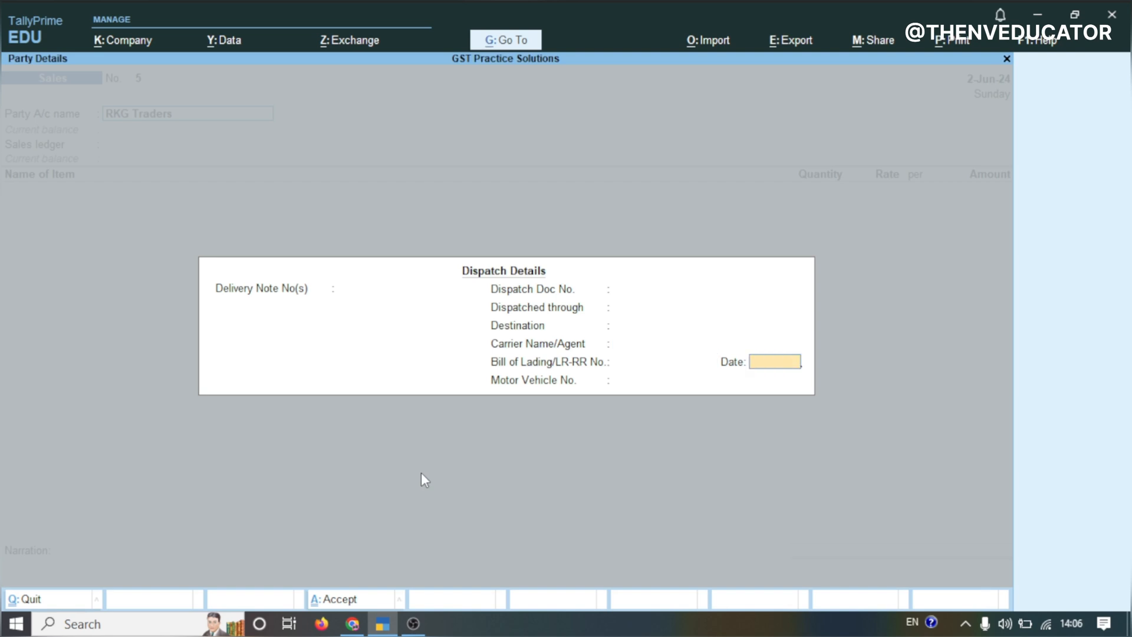
key("Return")
key("Return")
key("Return")
key("Return")
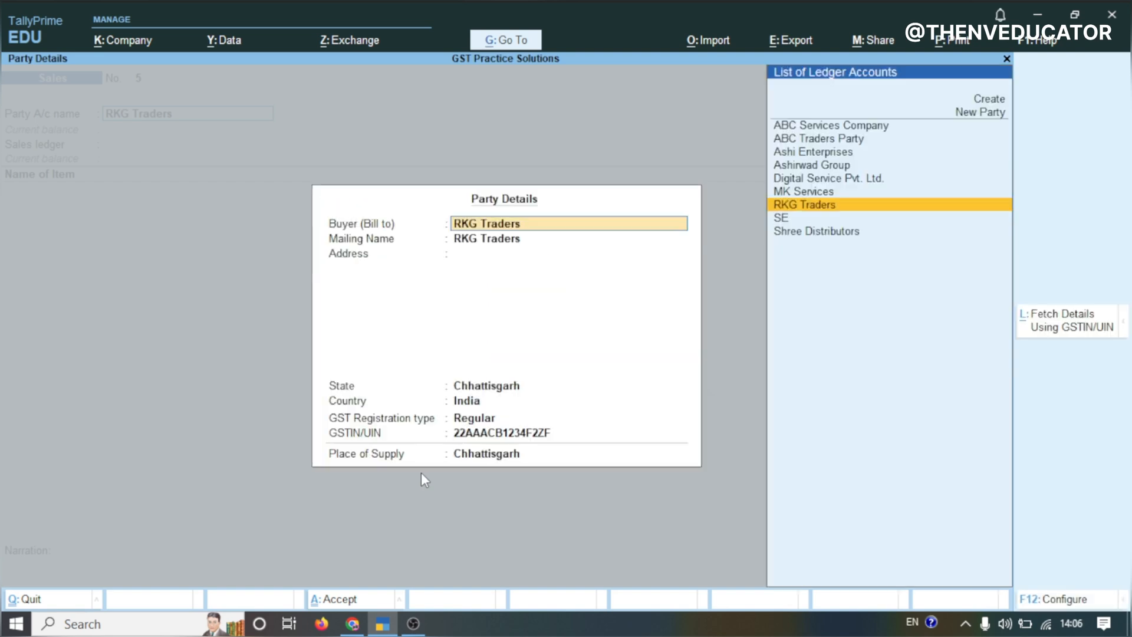
key("Return")
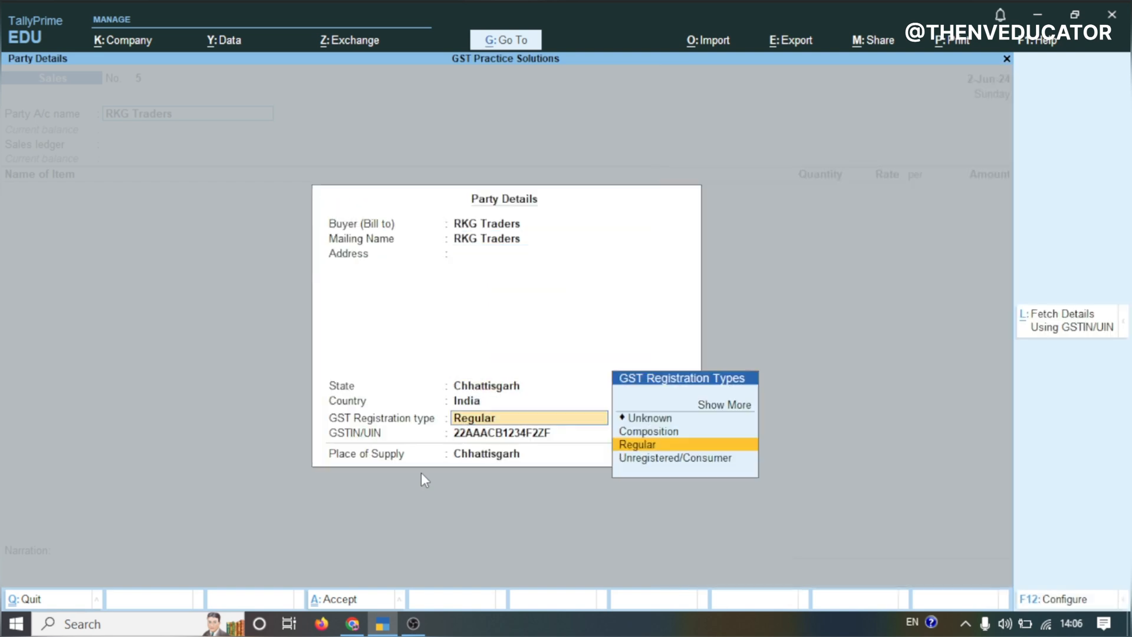
key("Return")
key("Return")
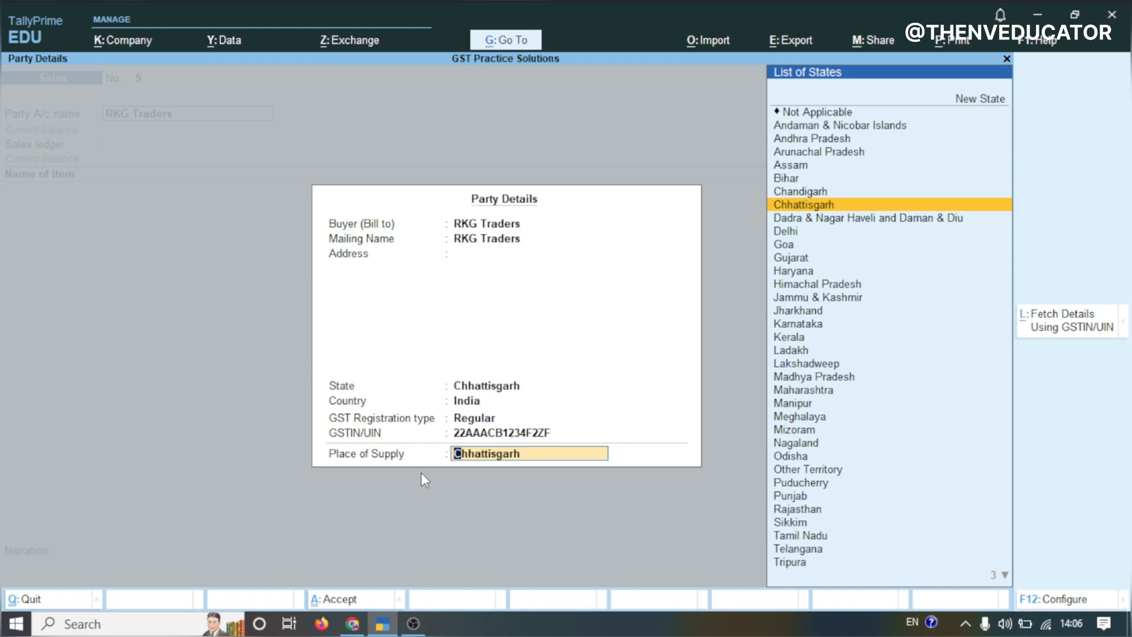
key("Return")
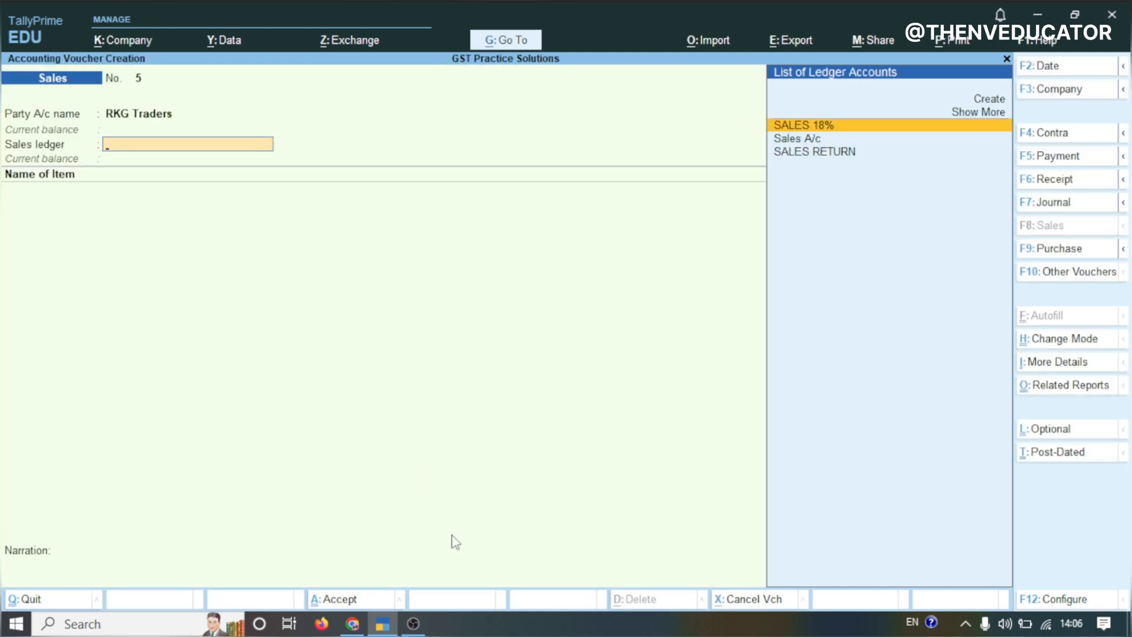
Select SALES 18% as the sales ledger
left_click(362, 618)
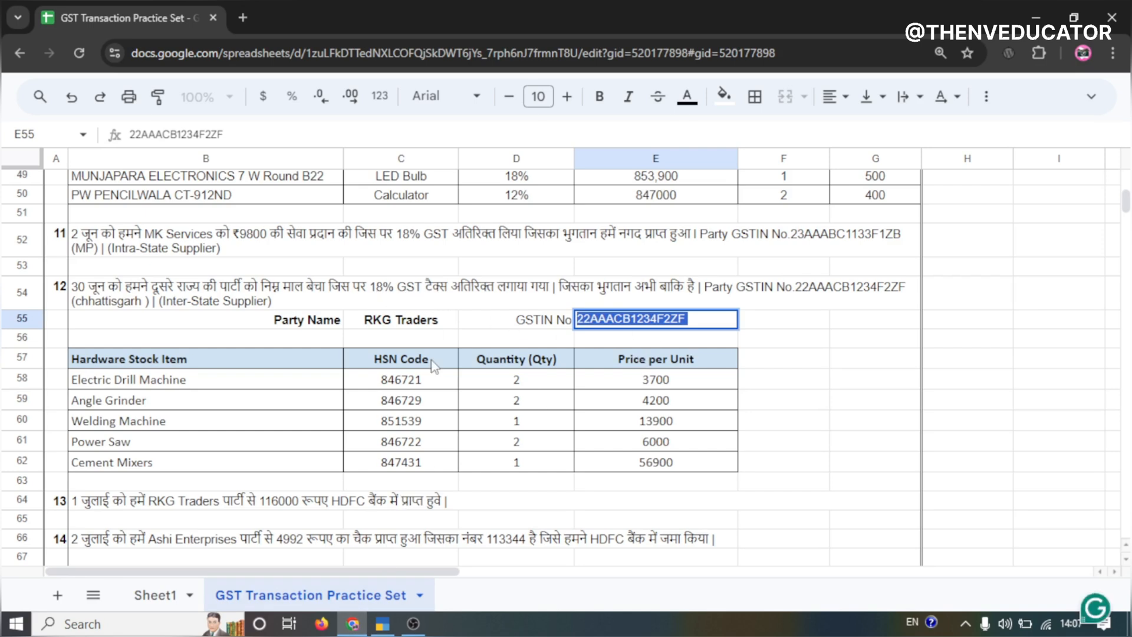
left_click(382, 623)
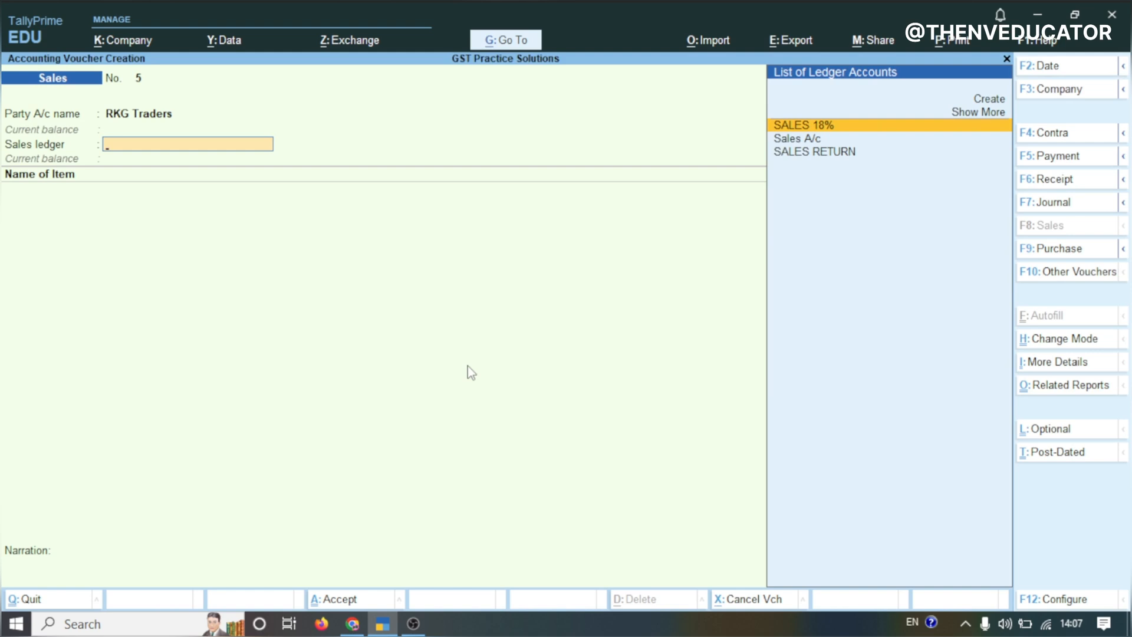
key("Return")
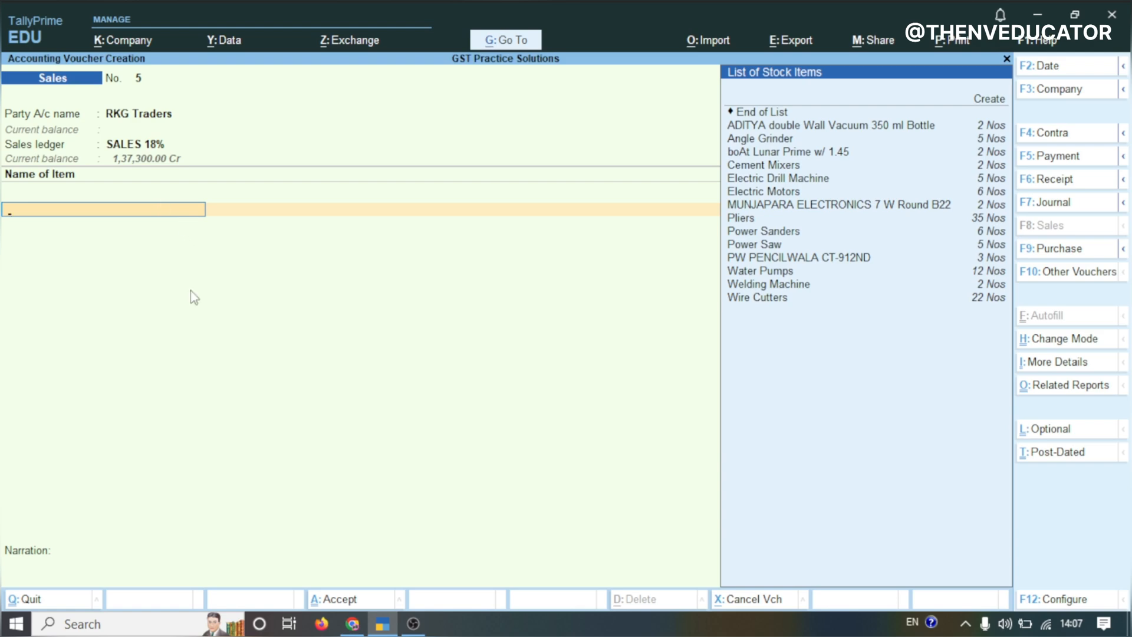
Add Electric Drill Machine as the first stock item with a quantity of 2
left_click(353, 623)
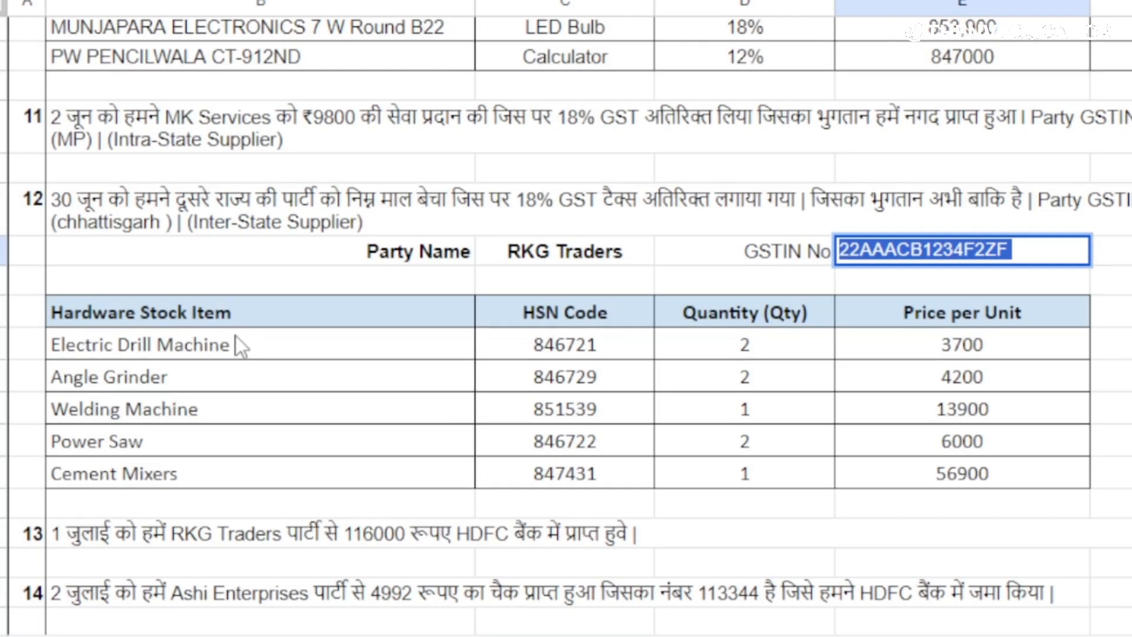
left_click(193, 349)
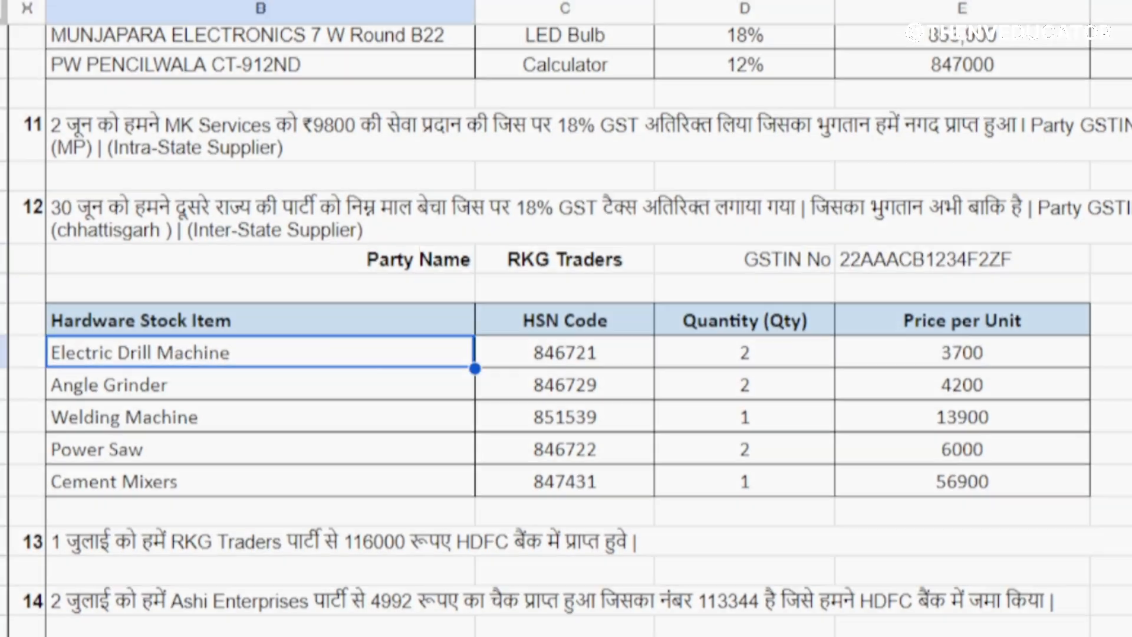
left_click(382, 623)
type("EL")
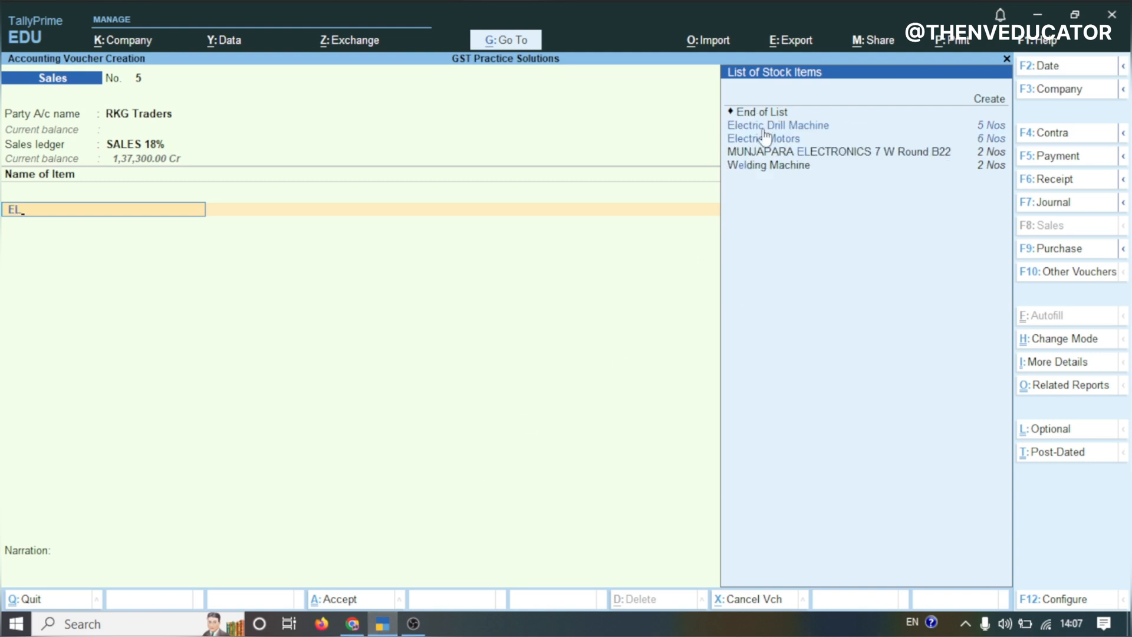
left_click(763, 130)
type("2")
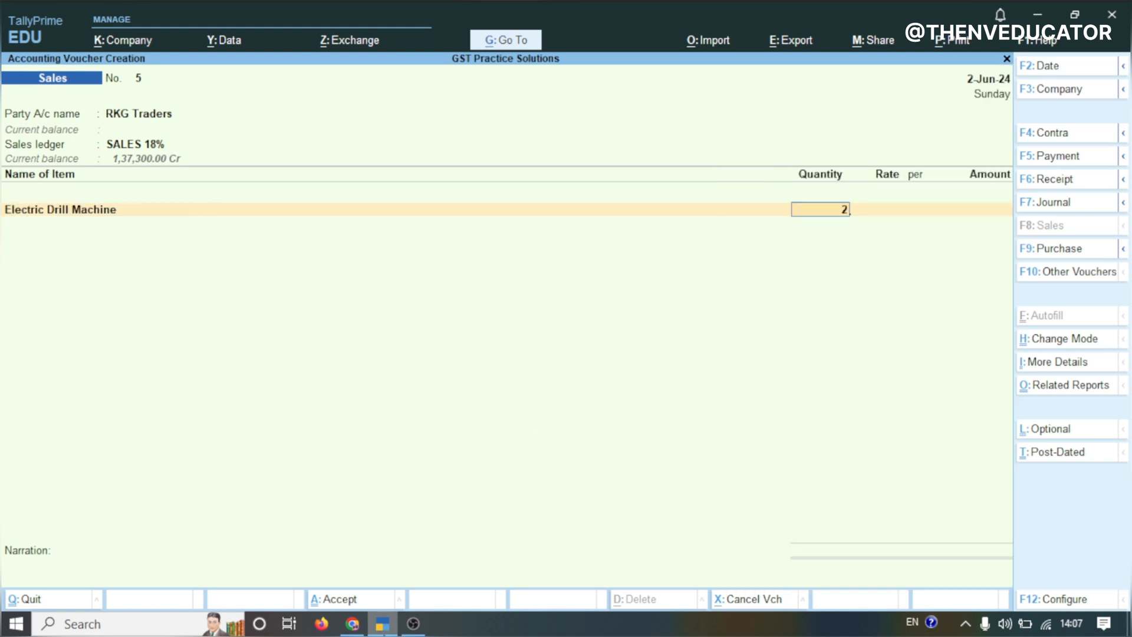
Set the Electric Drill Machine's rate to 3,700 per Nos
key("Return")
type("3,")
type("7")
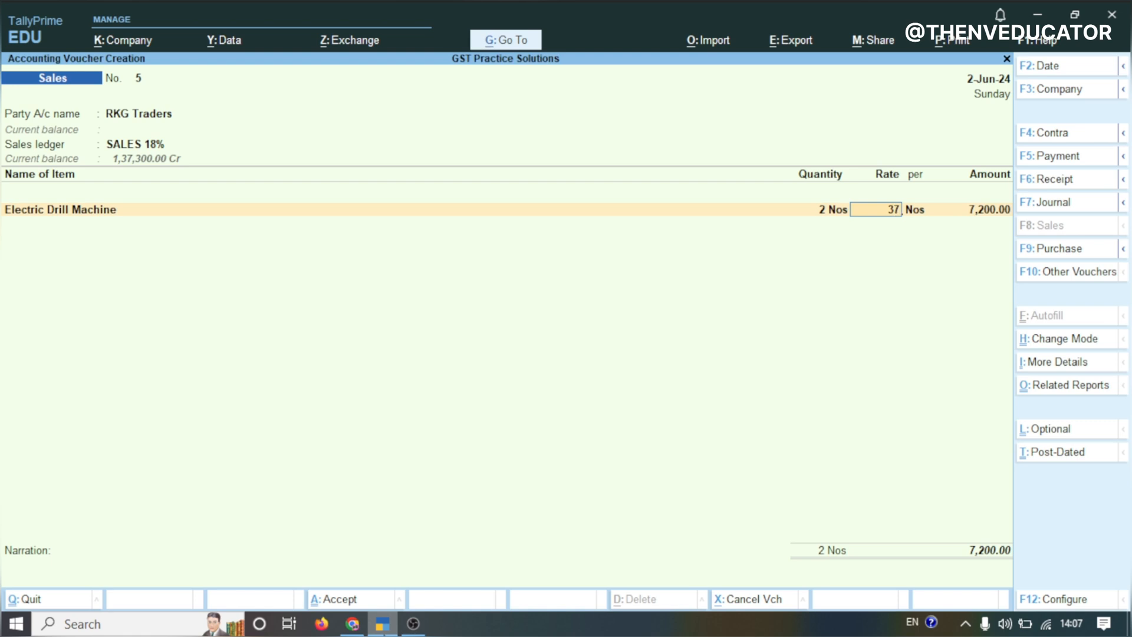
type("00")
key("Return")
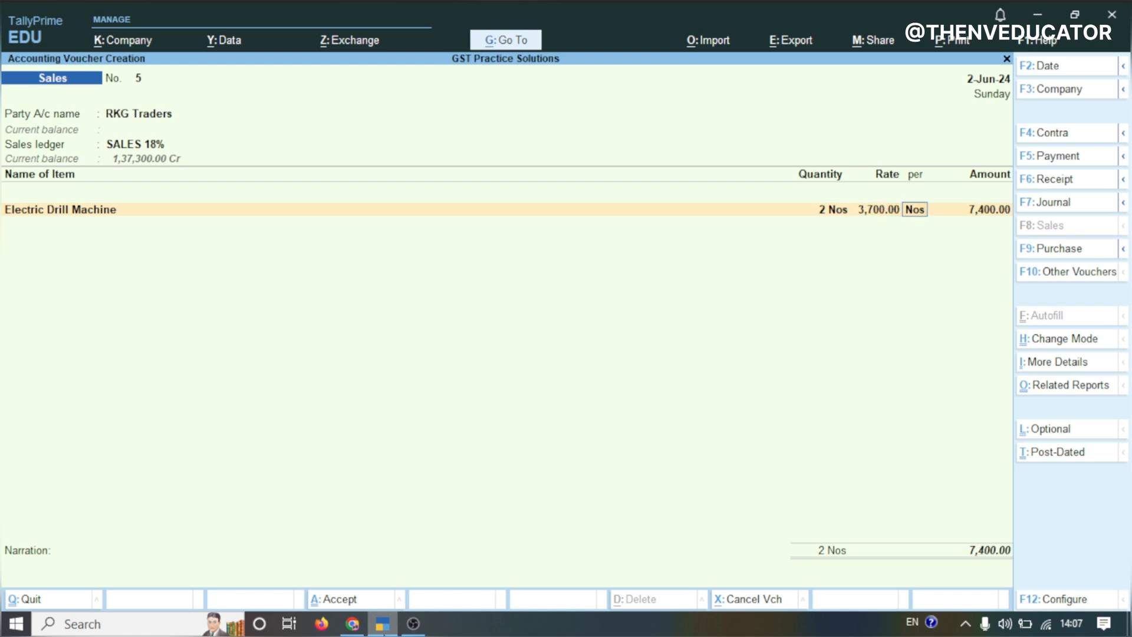
Add Angle Grinder as the next stock item with a quantity of 2
key("Return")
key("Return")
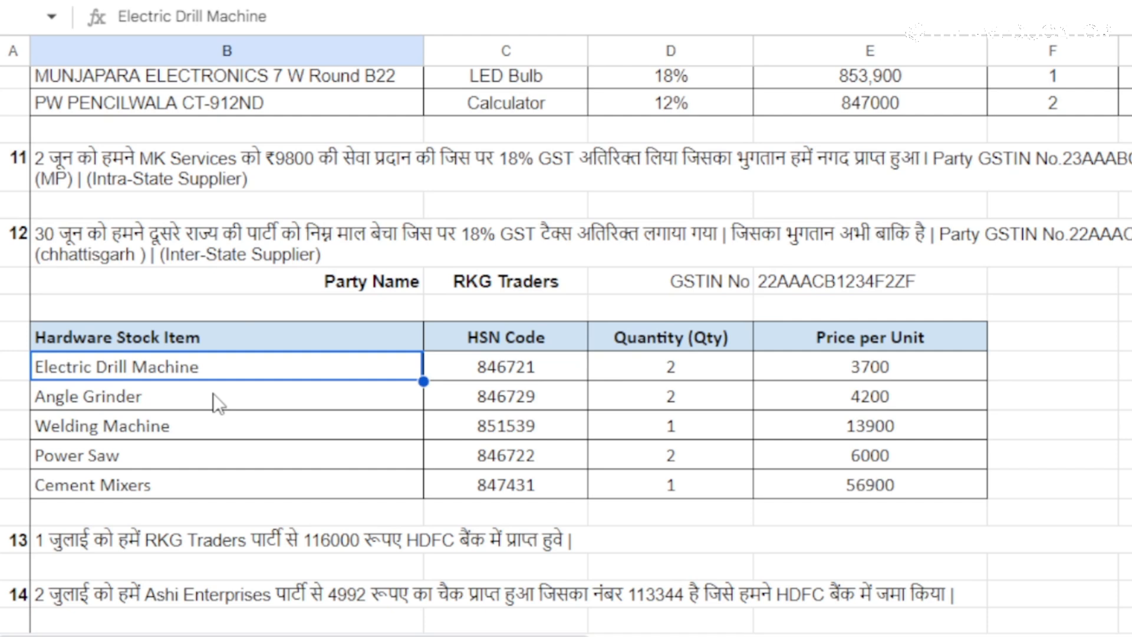
left_click(213, 401)
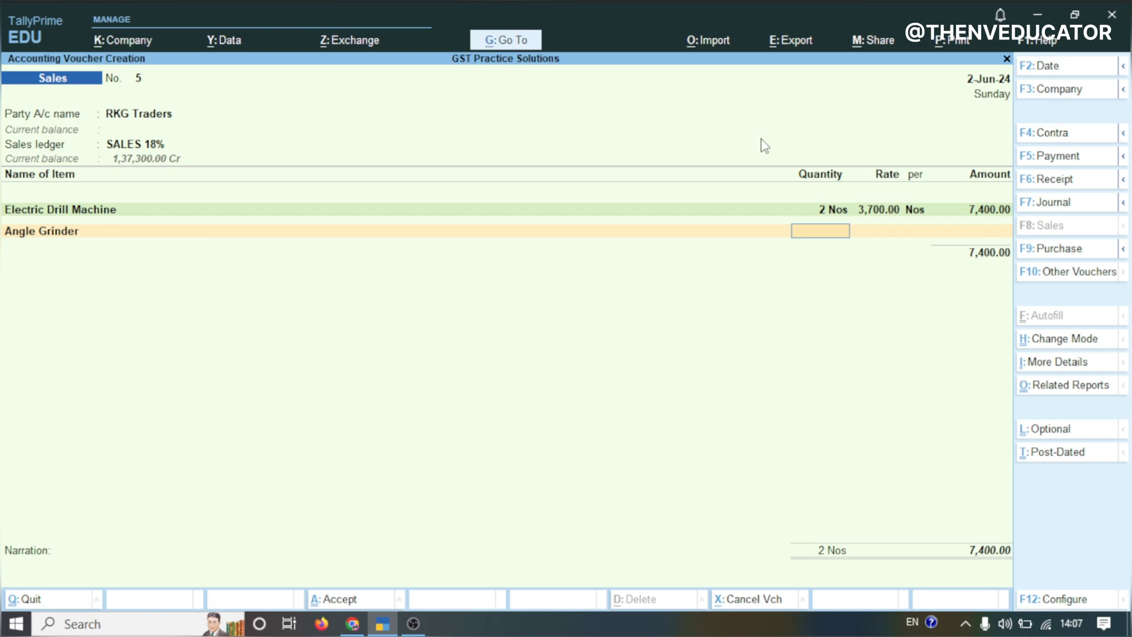
type("2")
key("Return")
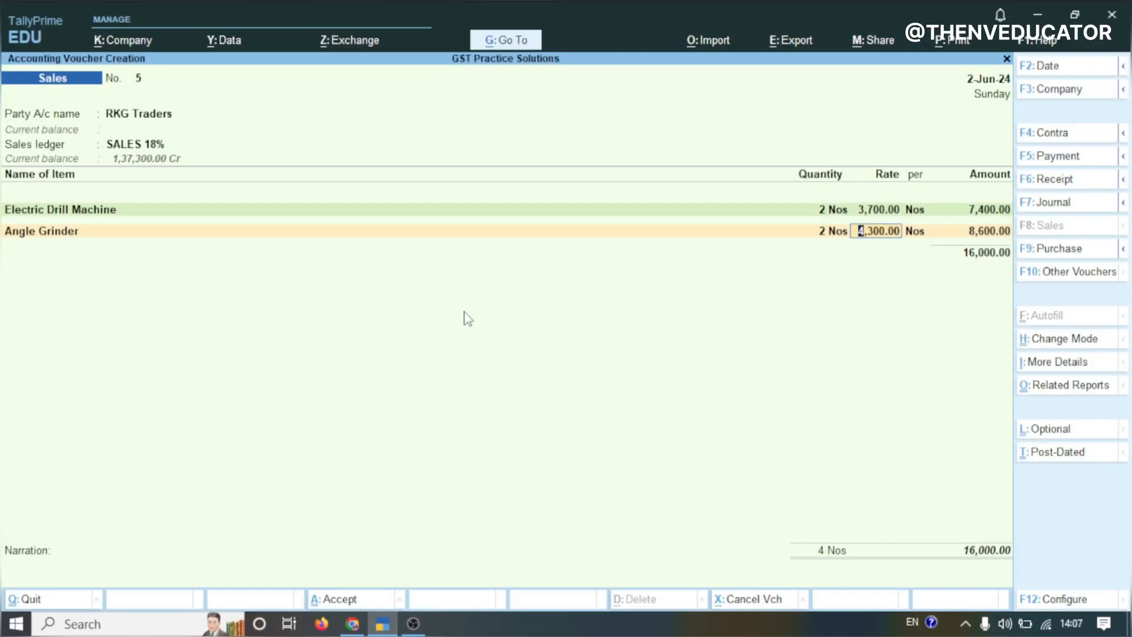
Set the Angle Grinder's rate to 4,200 per Nos
type("4,200")
key("Return")
key("Return")
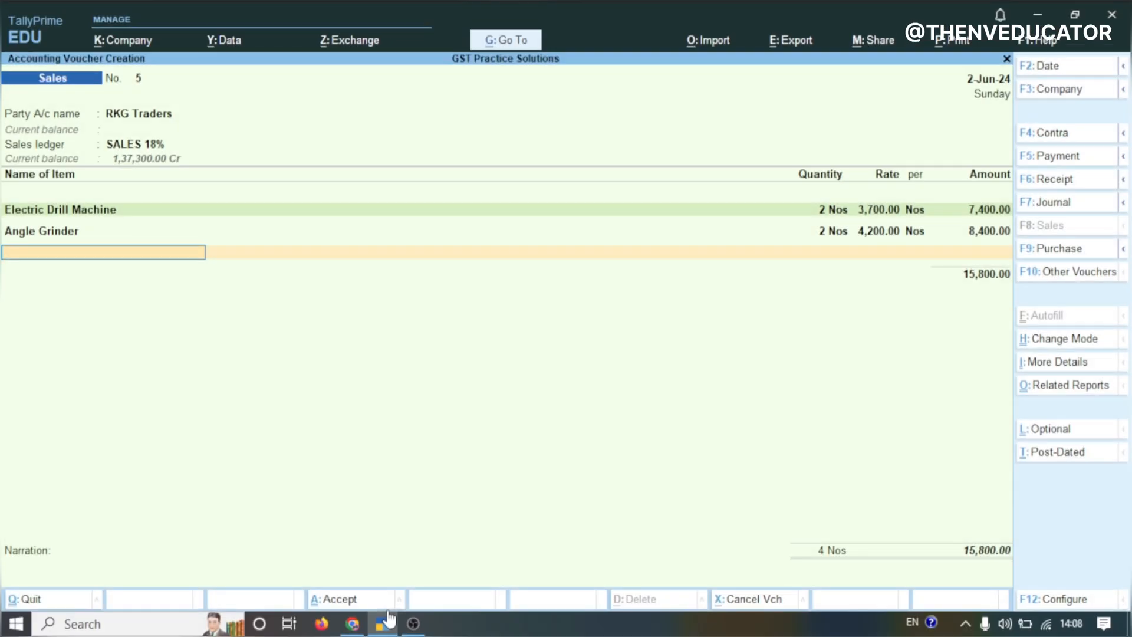
Add Welding Machine as the next stock item with a quantity of 1
type("WEL")
key("Return")
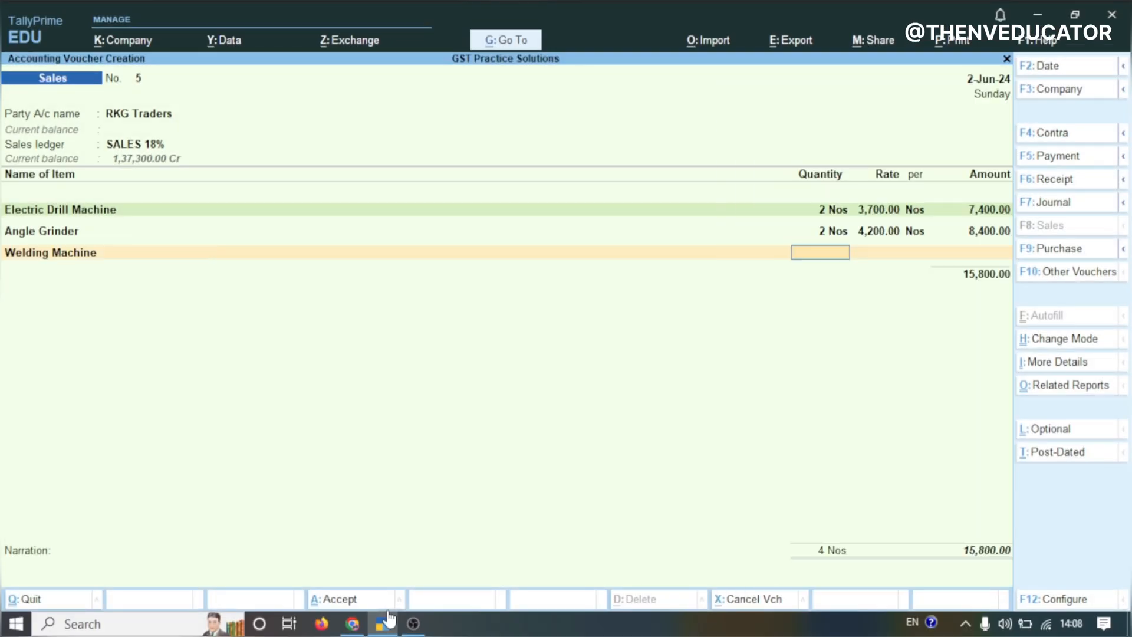
type("1")
key("Return")
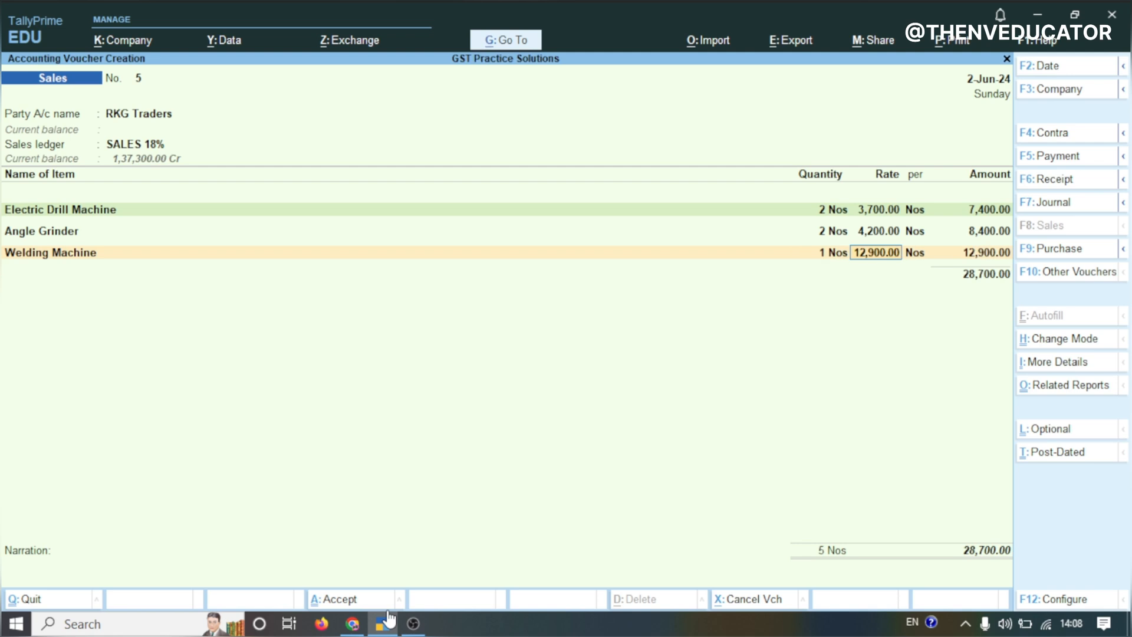
Set the Welding Machine's rate to 13,900 and add Power Saw, 2 at 6,000, and Cement Mixers, 1 at 56,900
type("13900")
key("Return")
key("Return")
key("Return")
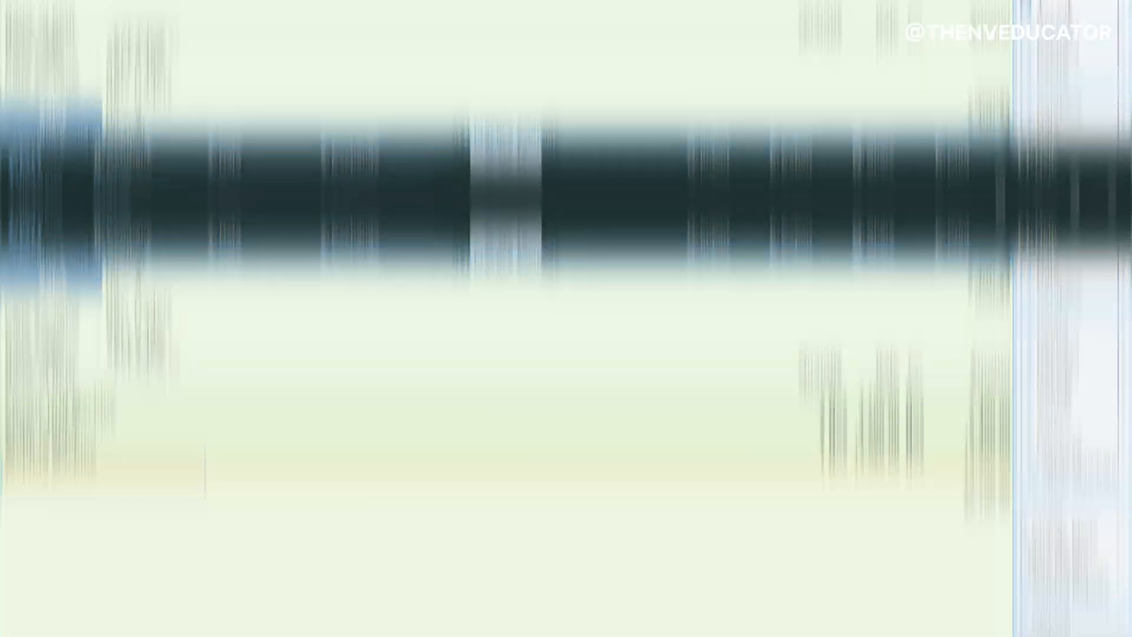
key("Return")
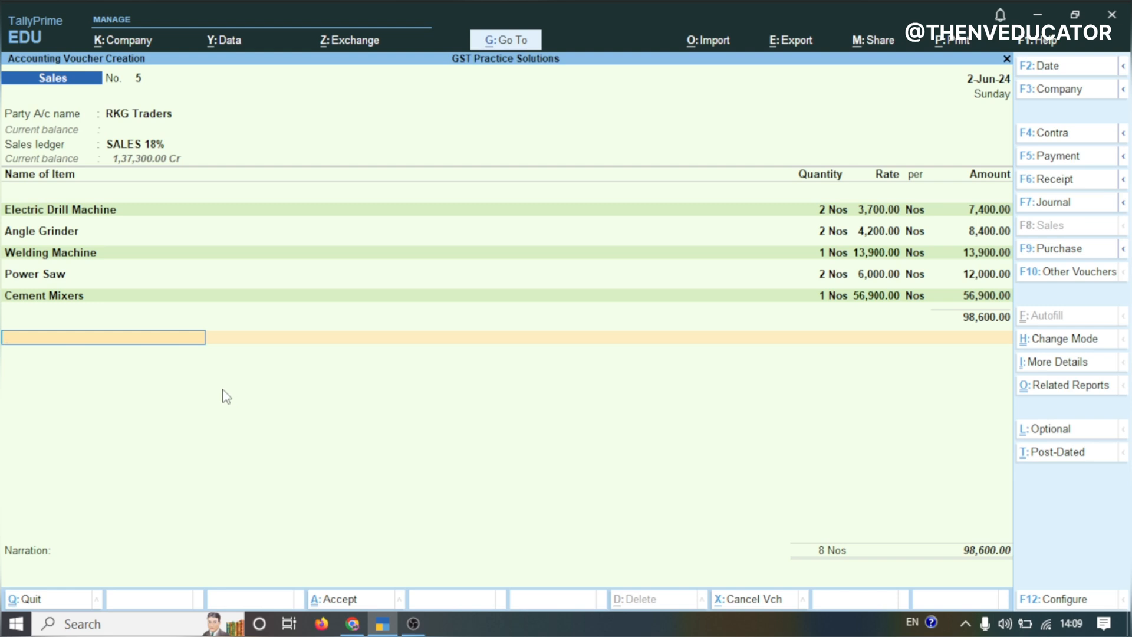
Add the IGST OUTPUT 18% ledger below the stock items
type("IGS")
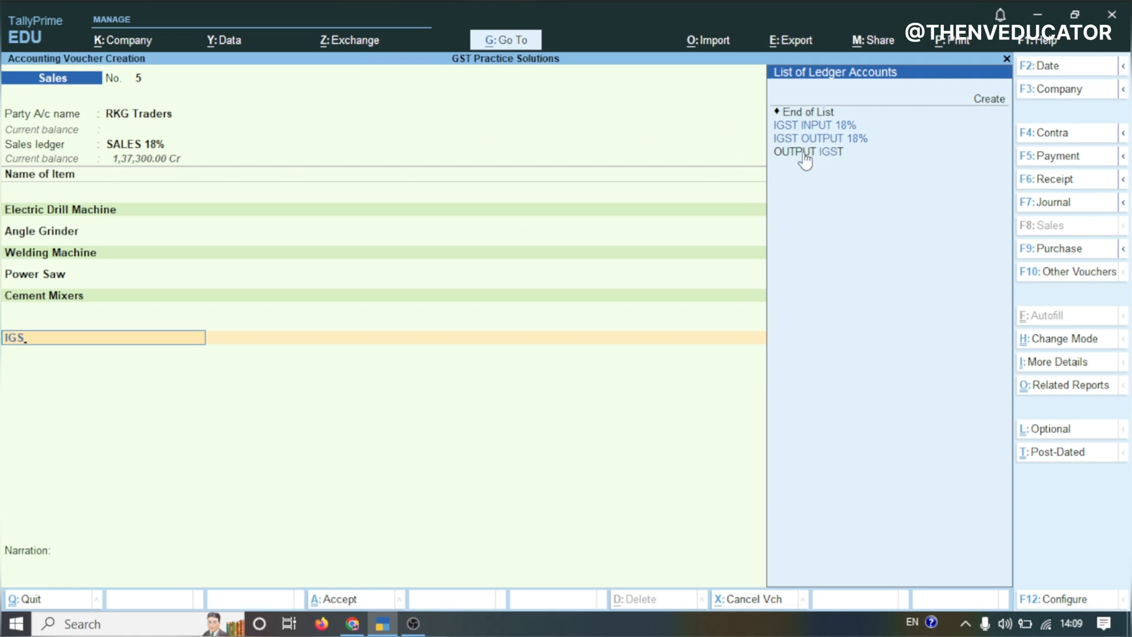
left_click(822, 139)
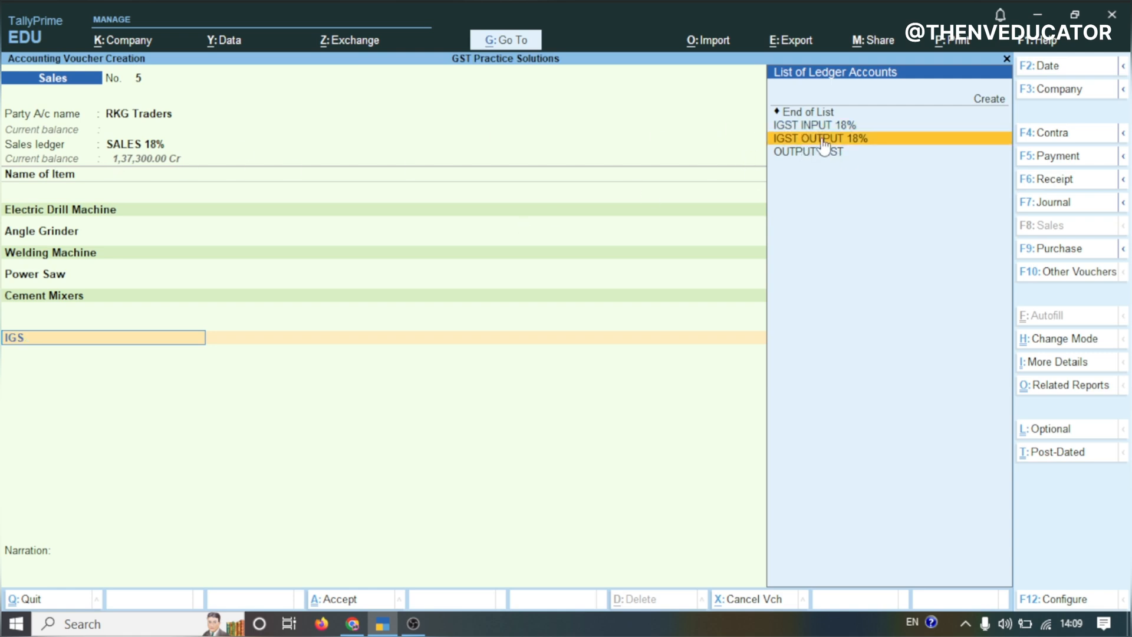
left_click(823, 140)
key("Return")
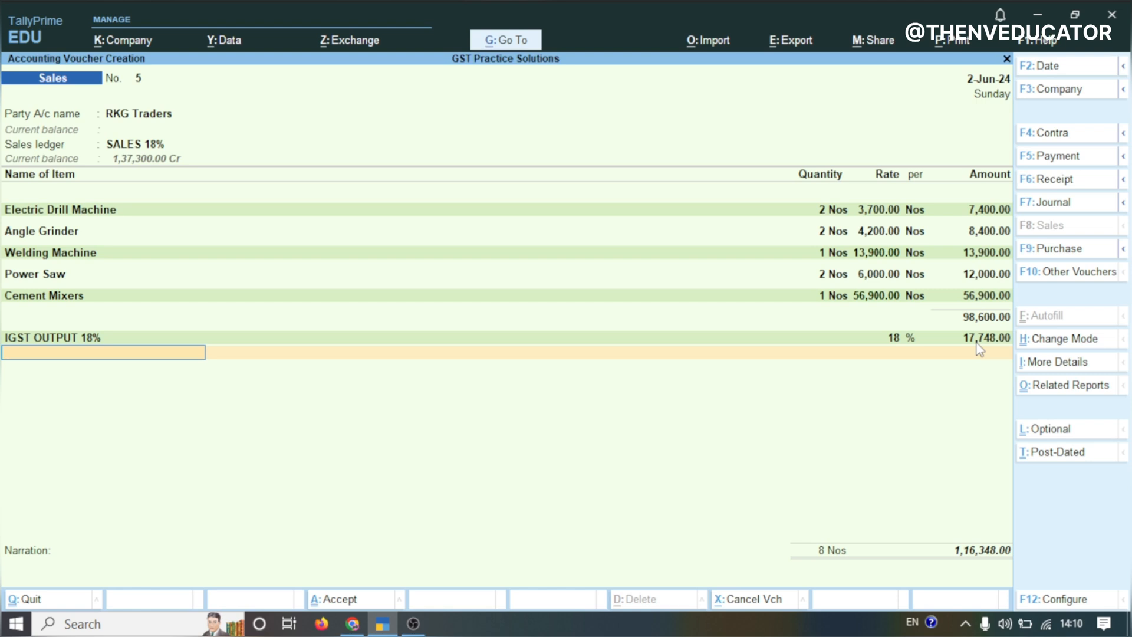
Record the bill-wise details as a new reference 5 for the full amount and save the sales voucher
key("Return")
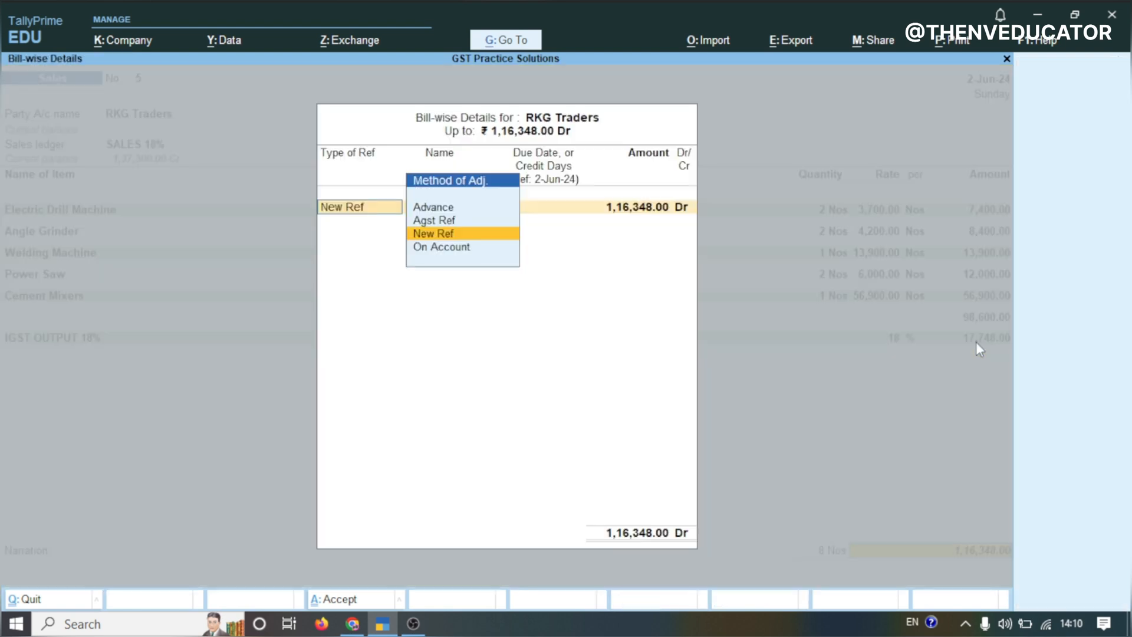
key("Return")
key("Return")
key("Return")
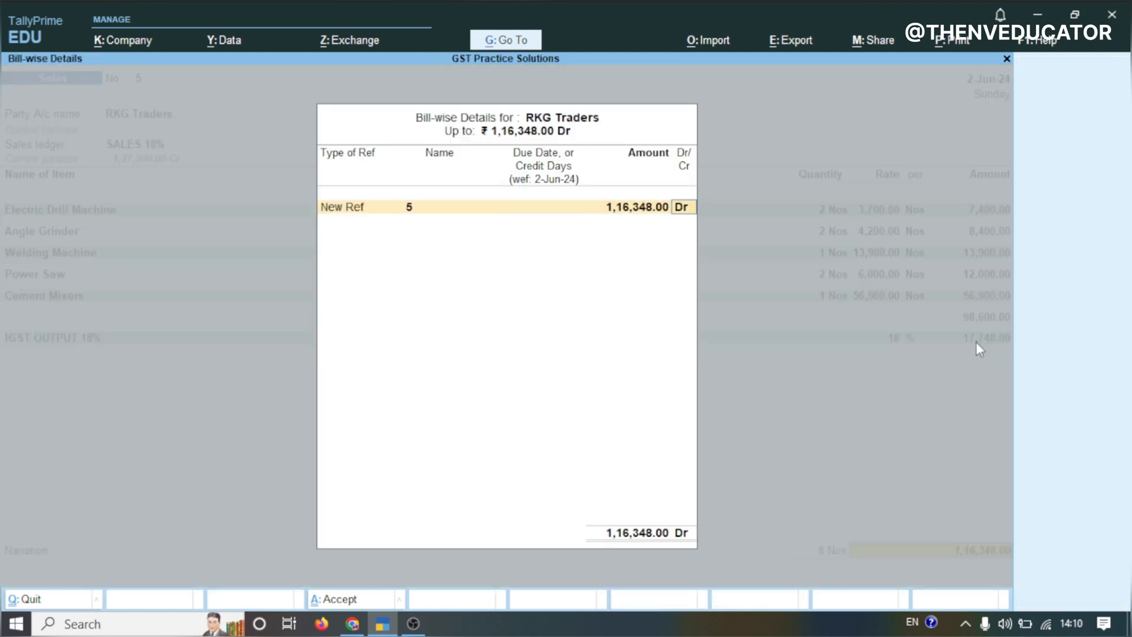
key("Return")
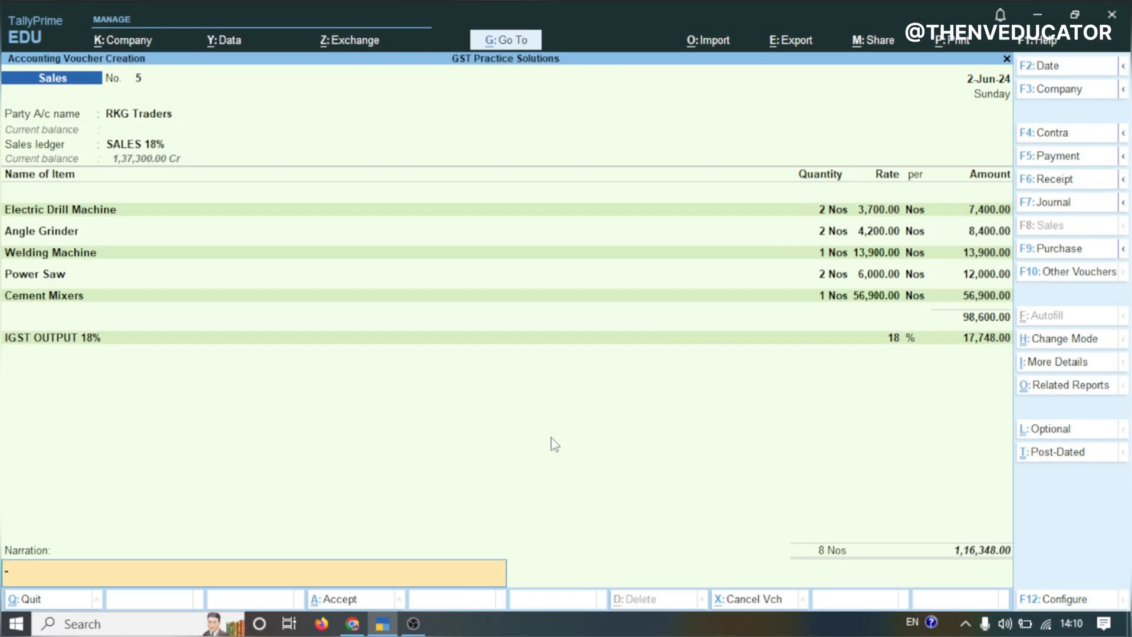
key("Return")
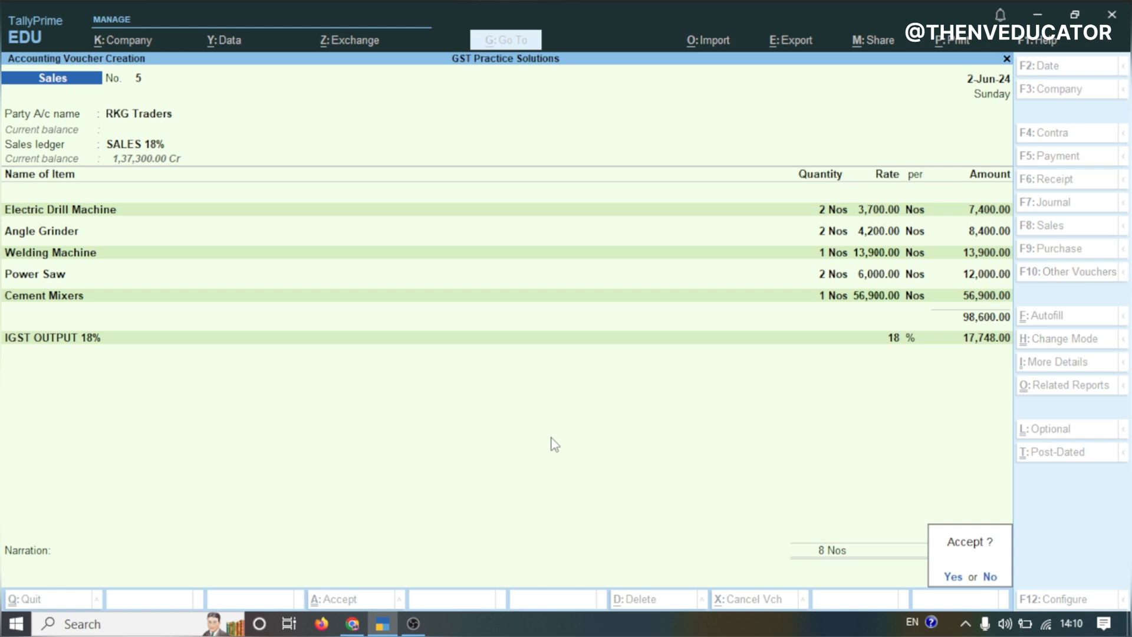
key("Return")
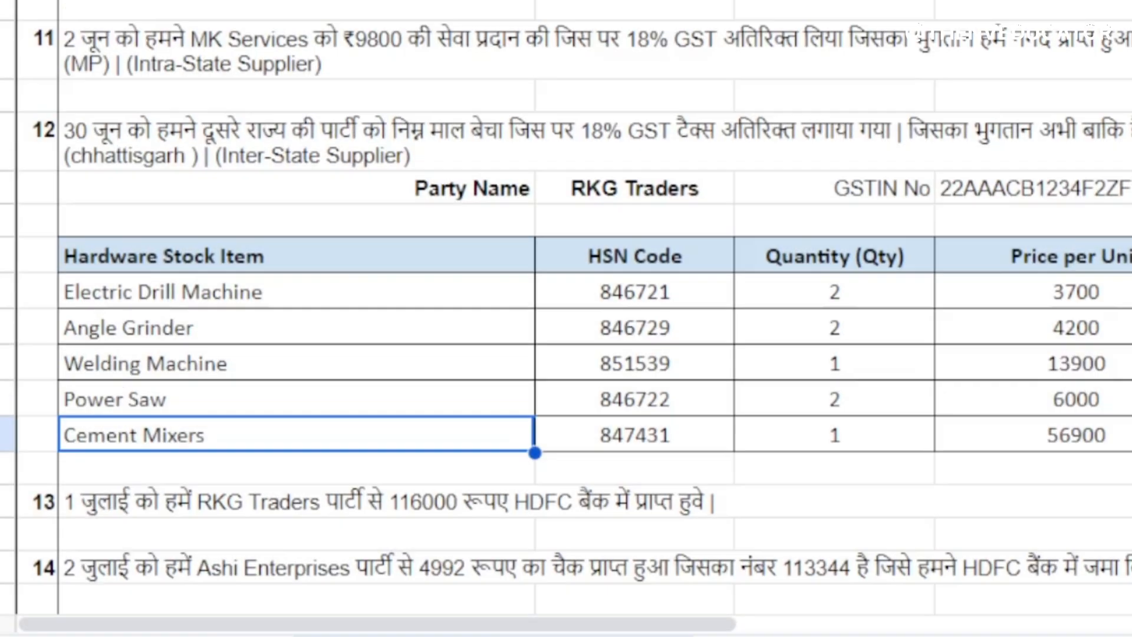
Start a Receipt voucher crediting RKG Traders with 1,16,000
left_click(129, 514)
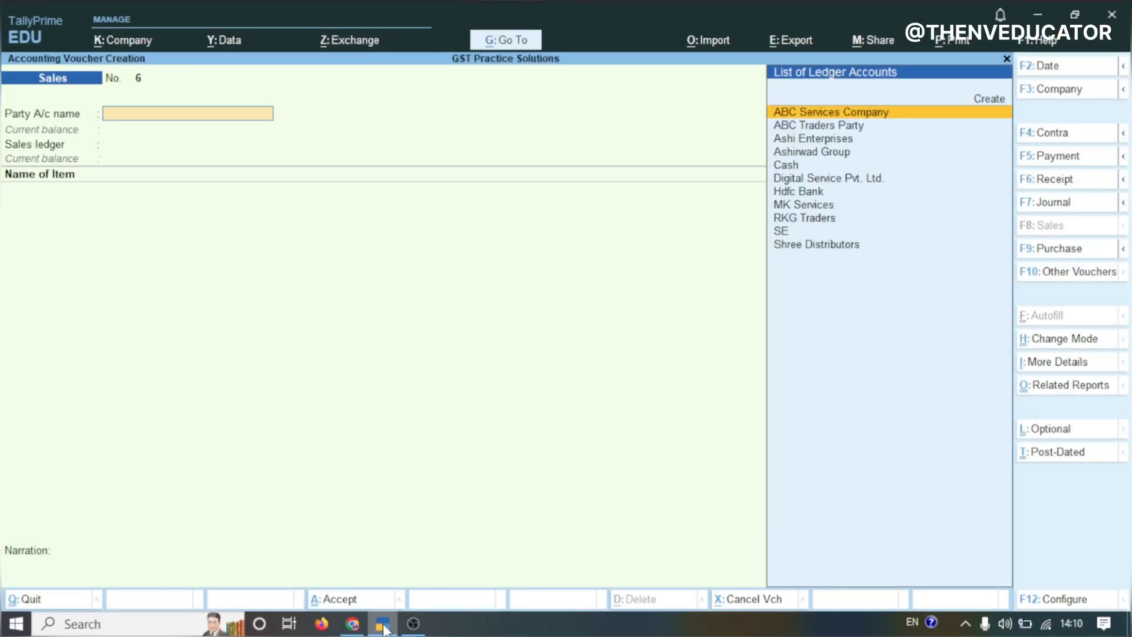
key("F6")
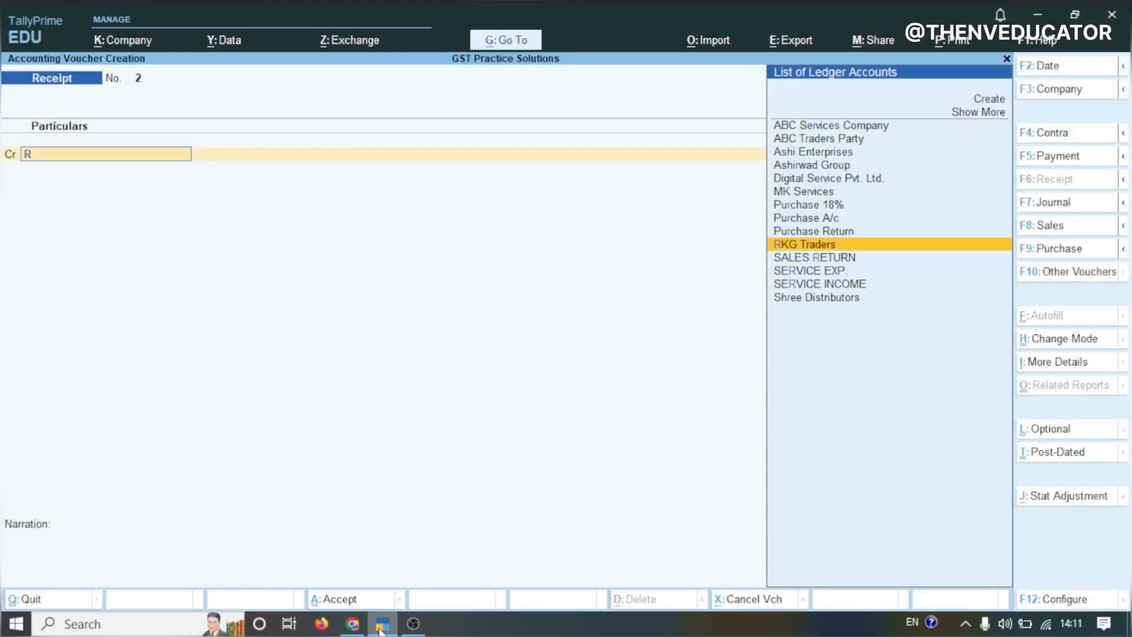
type("KG")
key("Return")
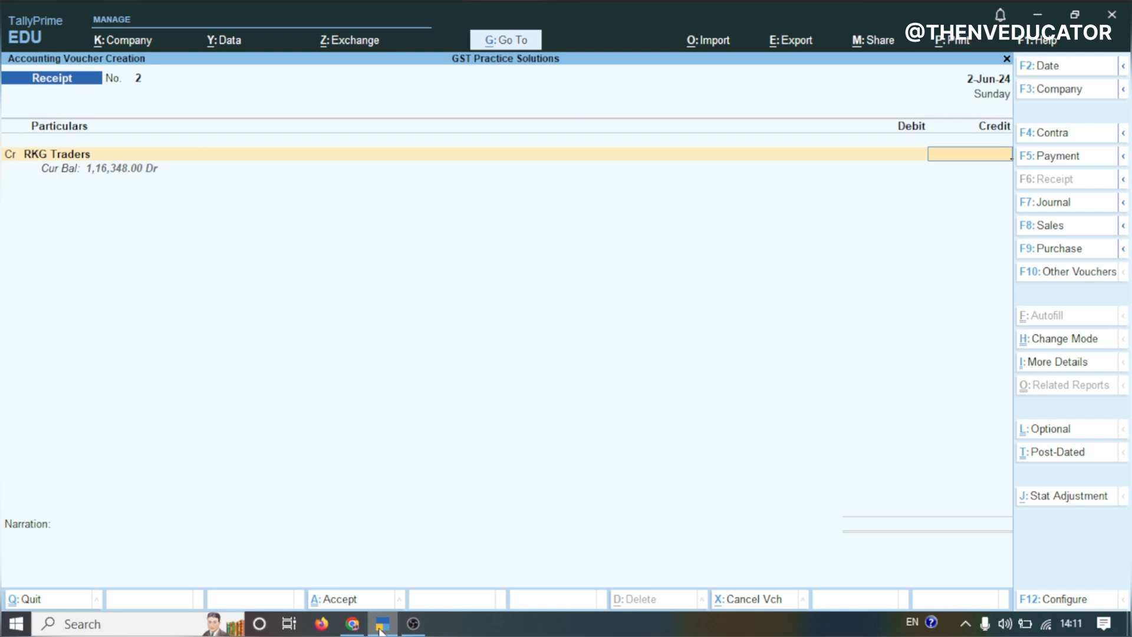
type("1")
type("16000")
key("Return")
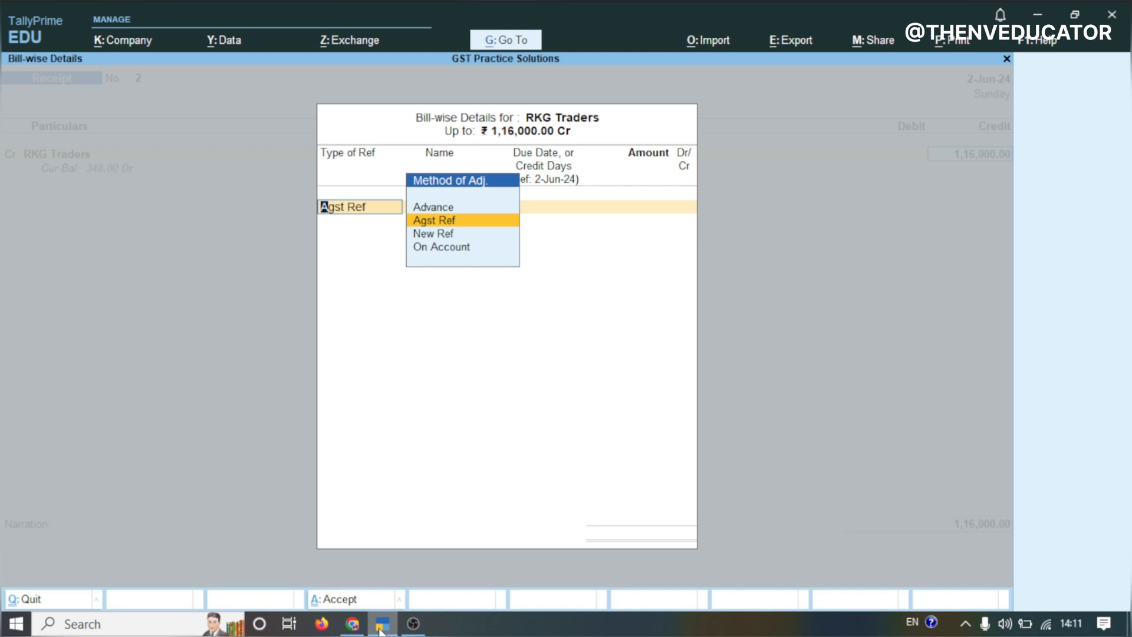
Allocate the receipt against reference 5 in the bill-wise details
key("Return")
key("Return")
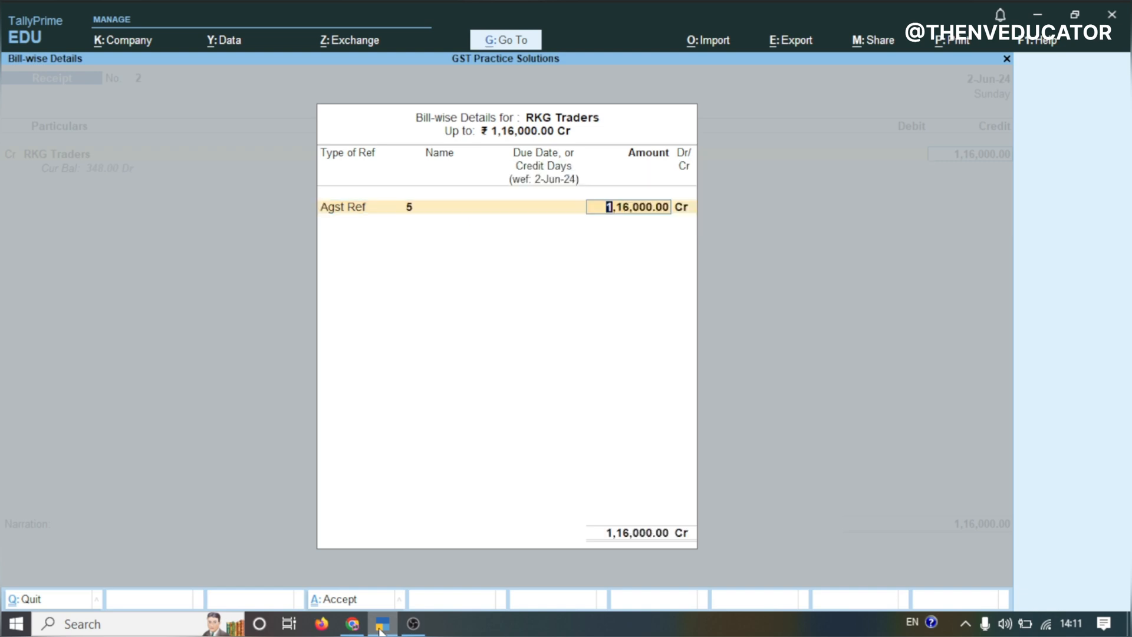
key("Return")
key("Return")
key("Return")
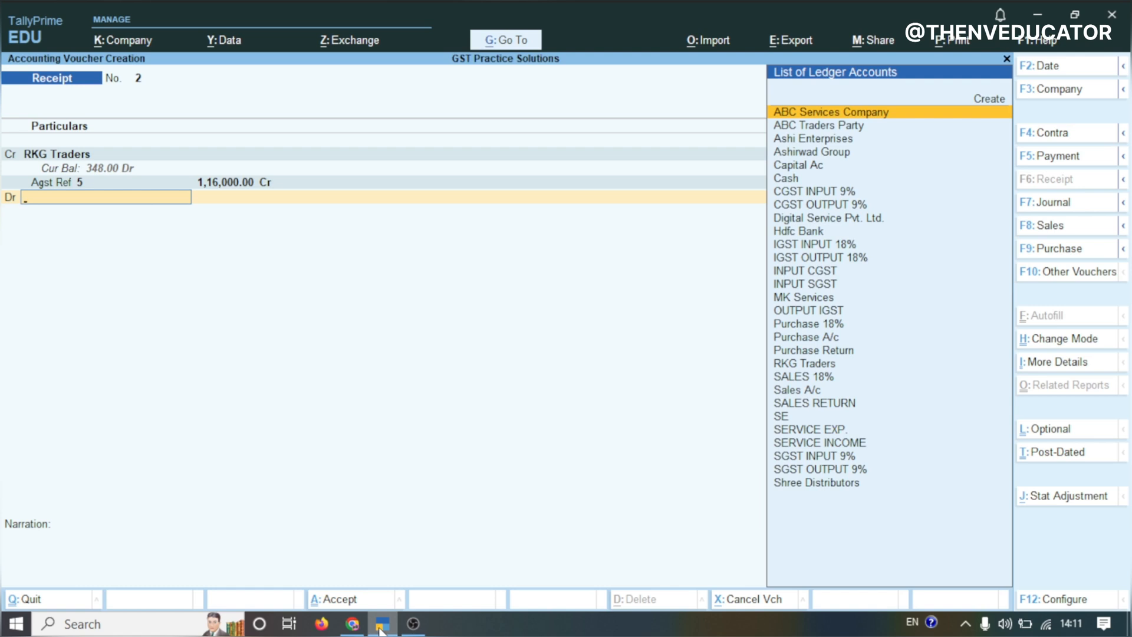
Debit Hdfc Bank for the receipt amount
left_click(352, 624)
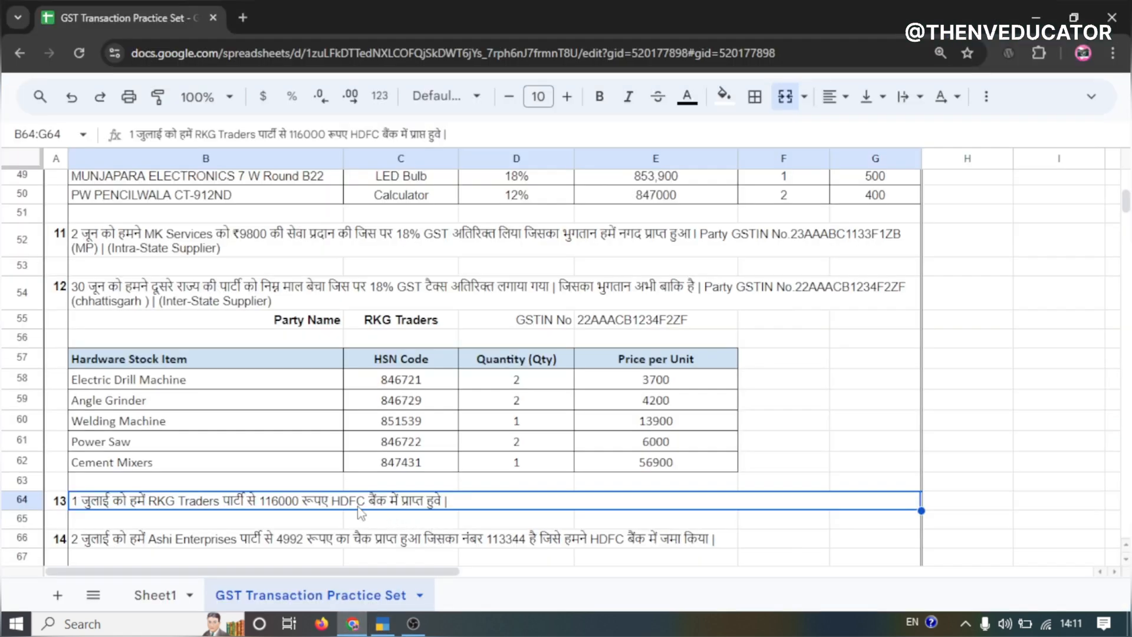
left_click(383, 624)
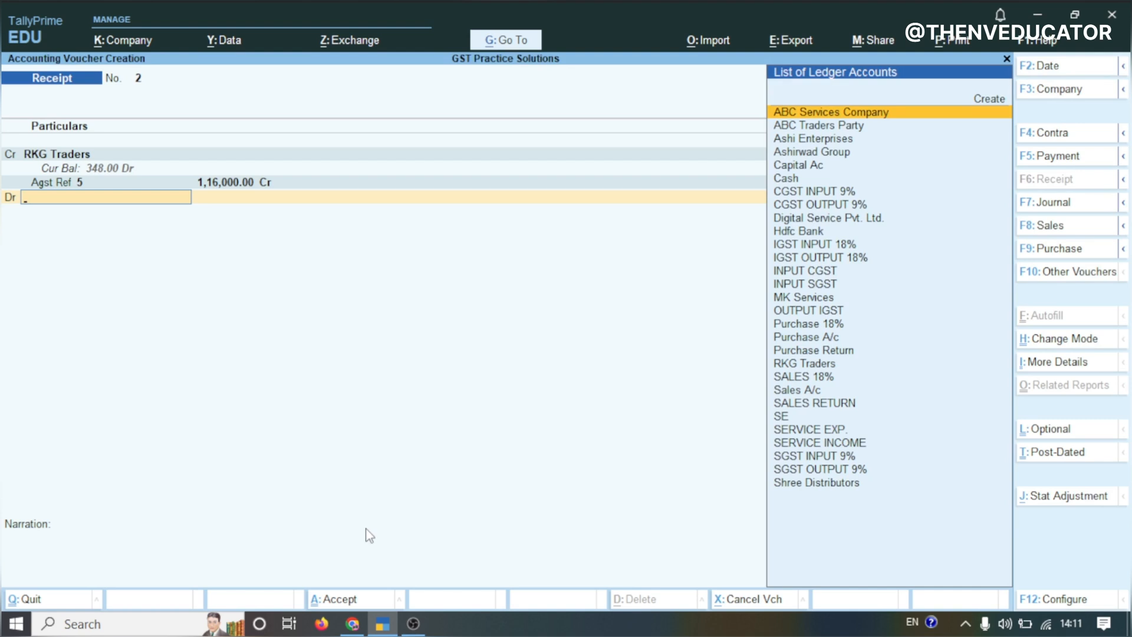
type("H")
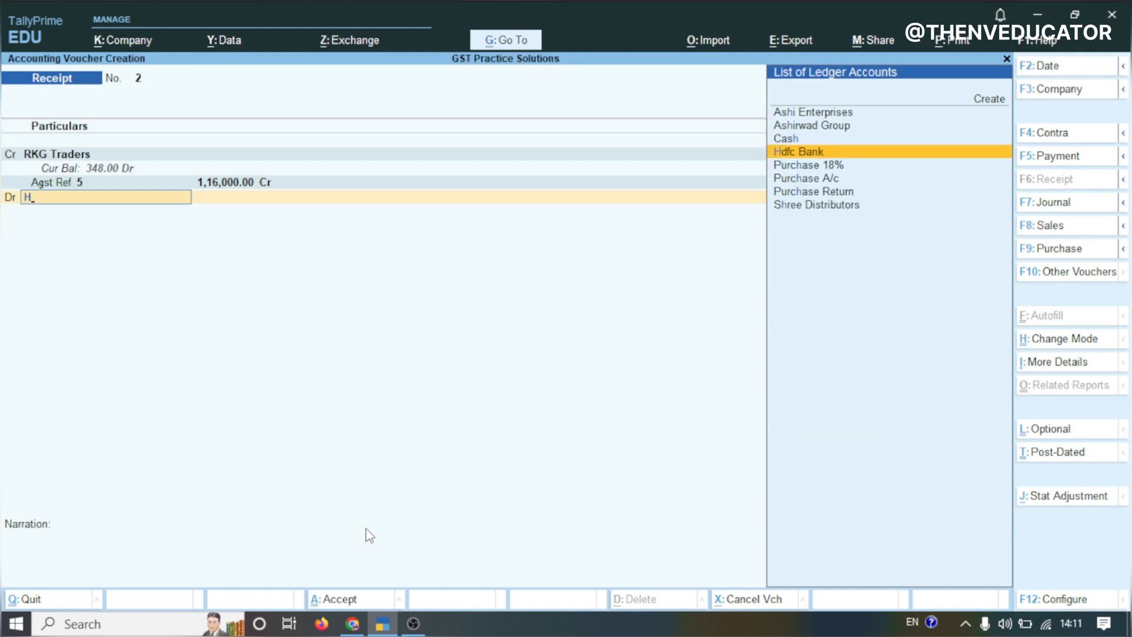
type("D")
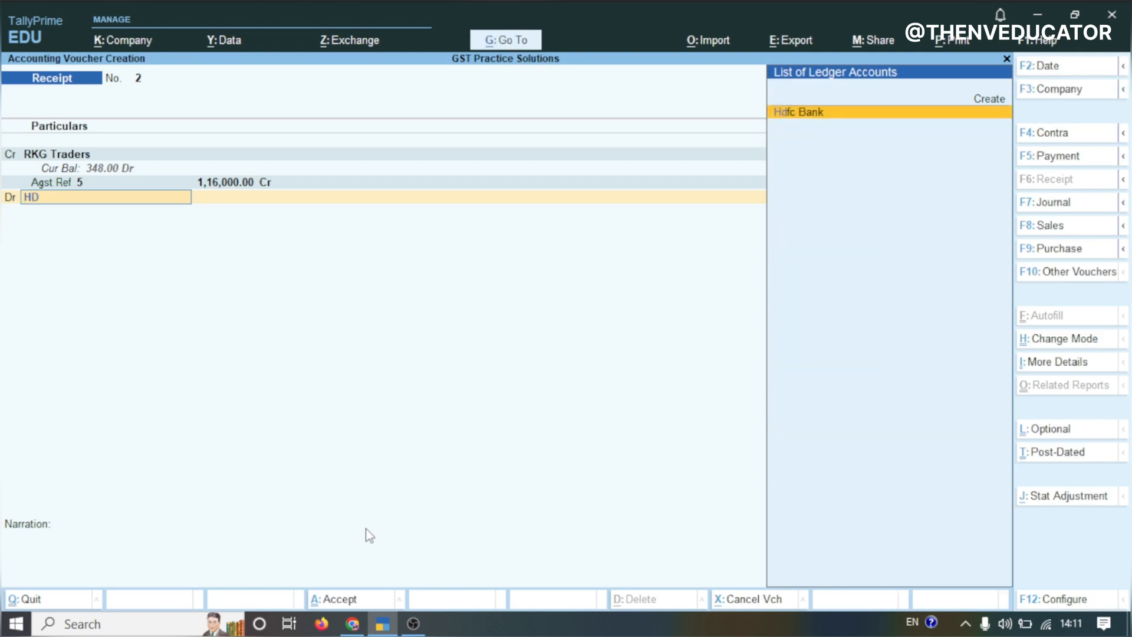
key("Return")
key("Return")
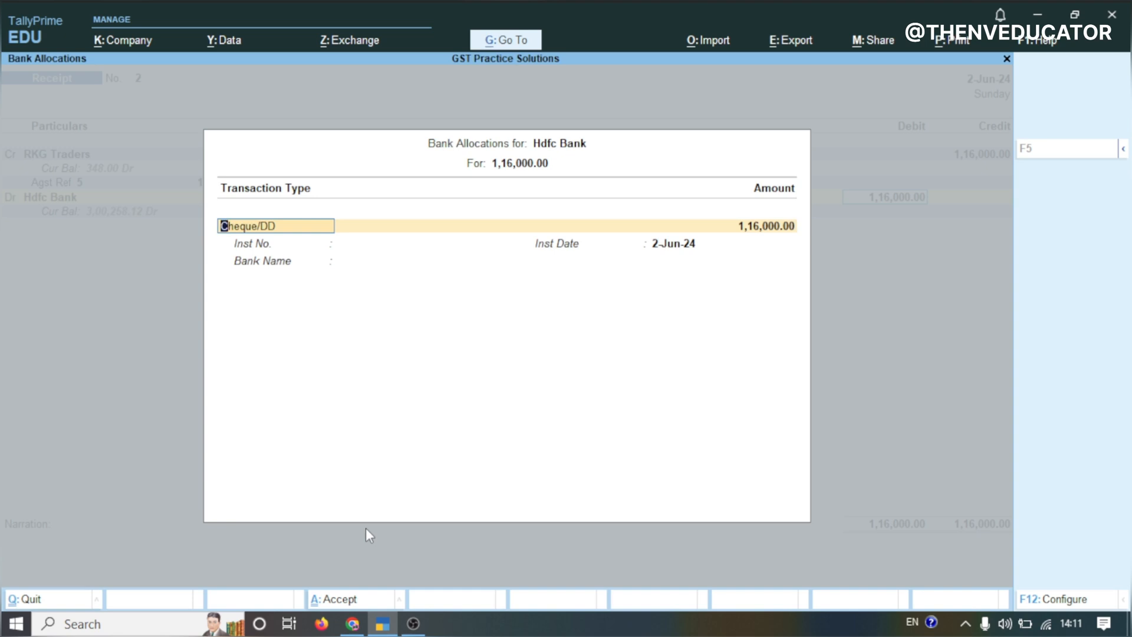
Set the bank allocation's transaction type to Others and save the receipt voucher
key("BackSpace")
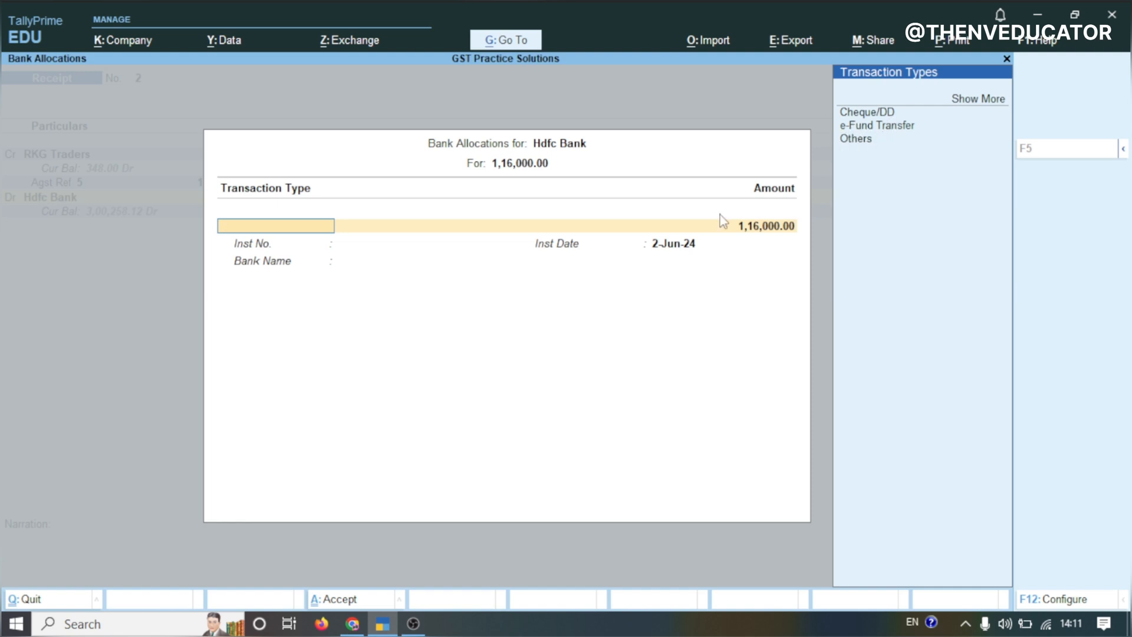
left_click(859, 142)
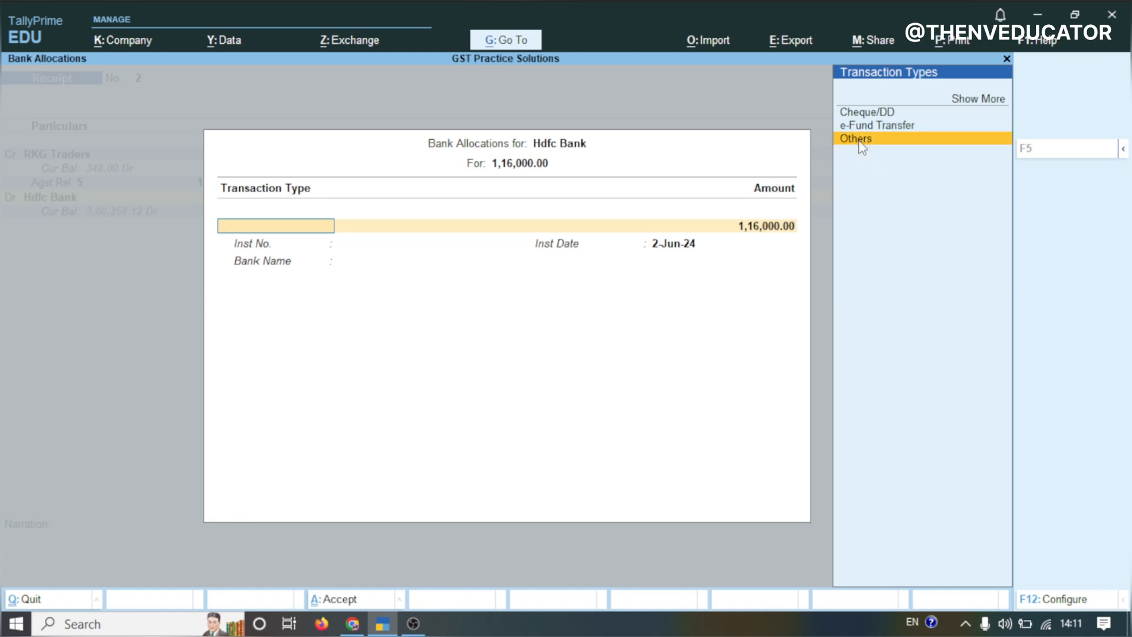
key("Return")
key("Return")
key("Return")
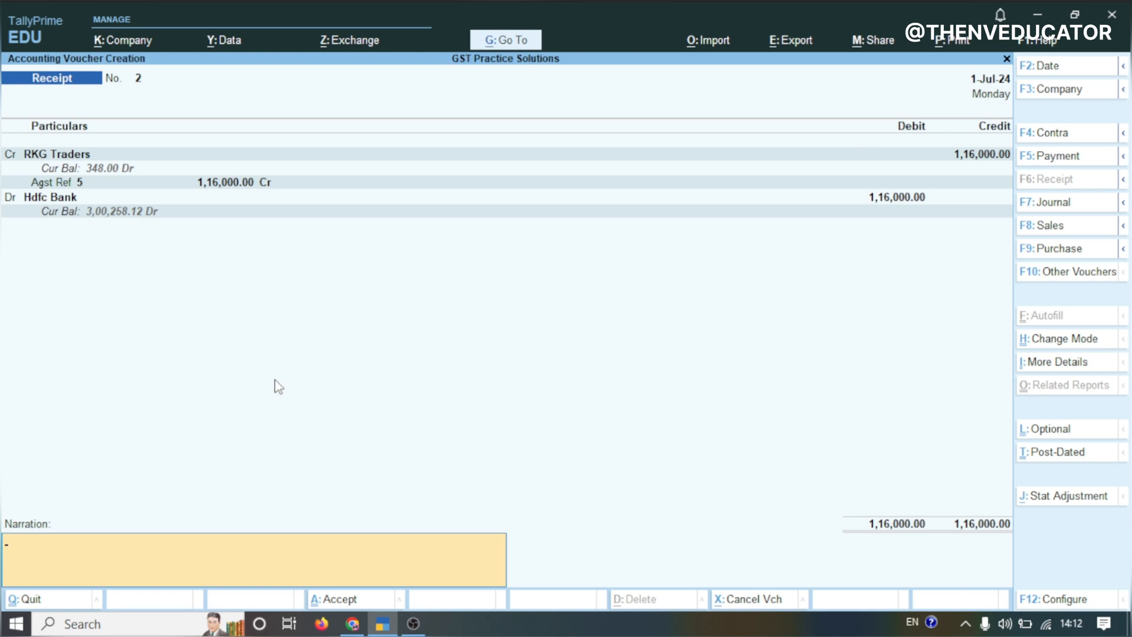
key("Return")
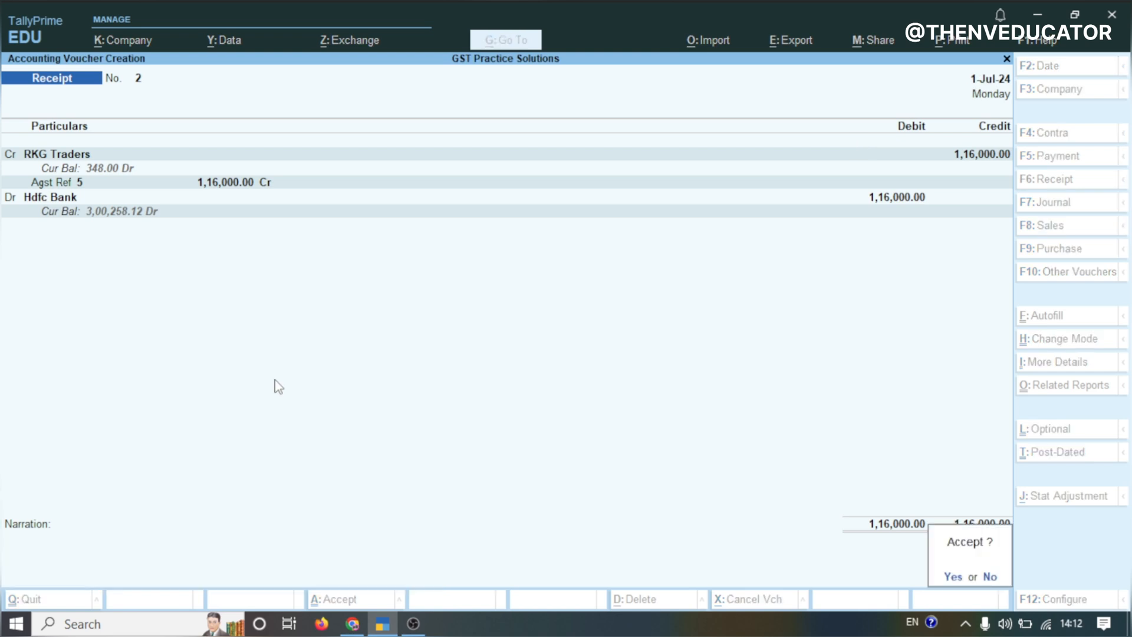
key("Return")
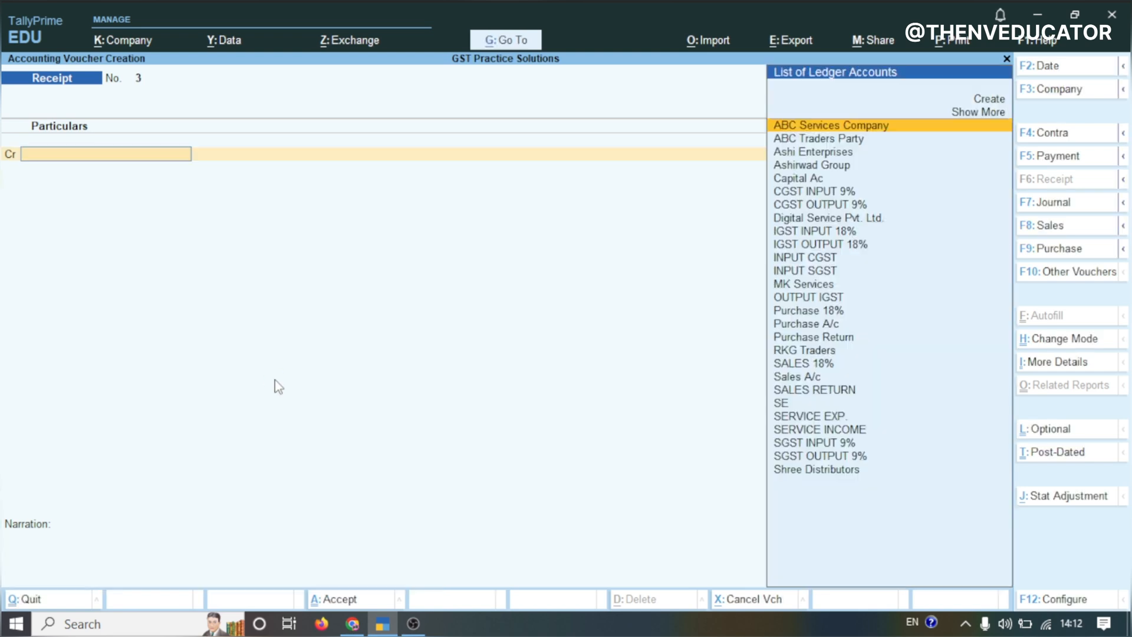
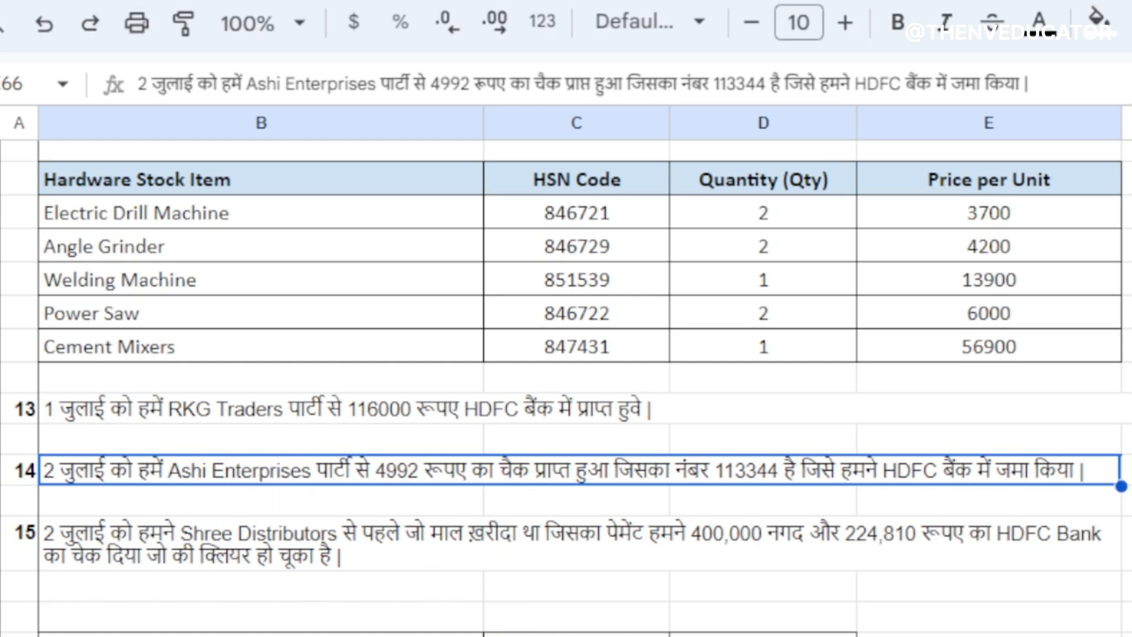
Start a new receipt voucher crediting Ashi Enterprises with 4,992
left_click(383, 626)
type("AS")
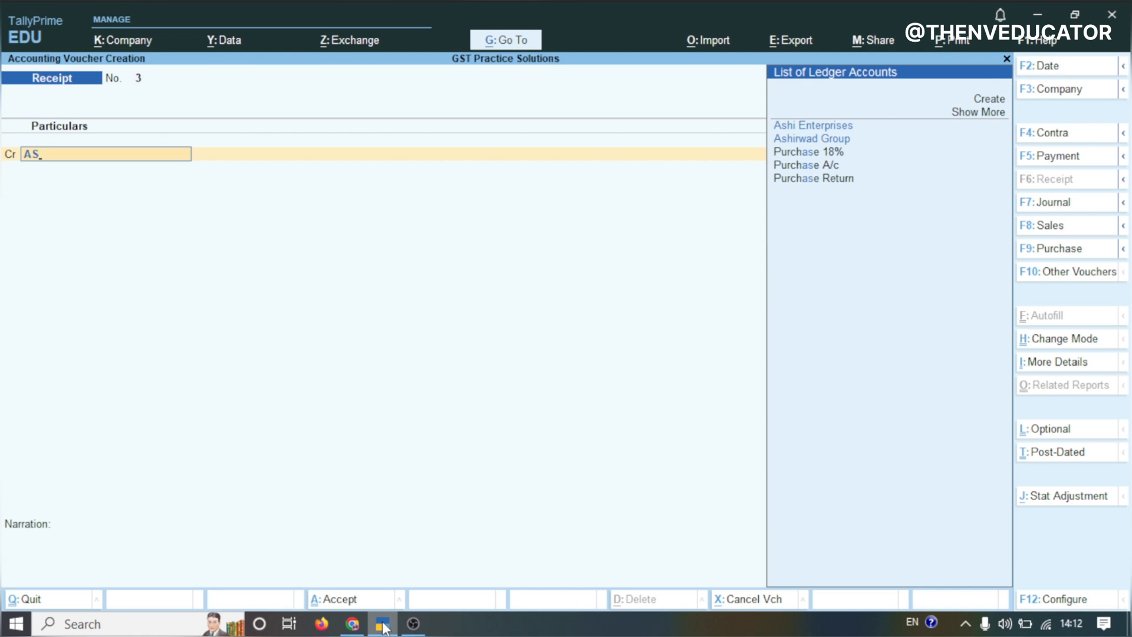
type("H")
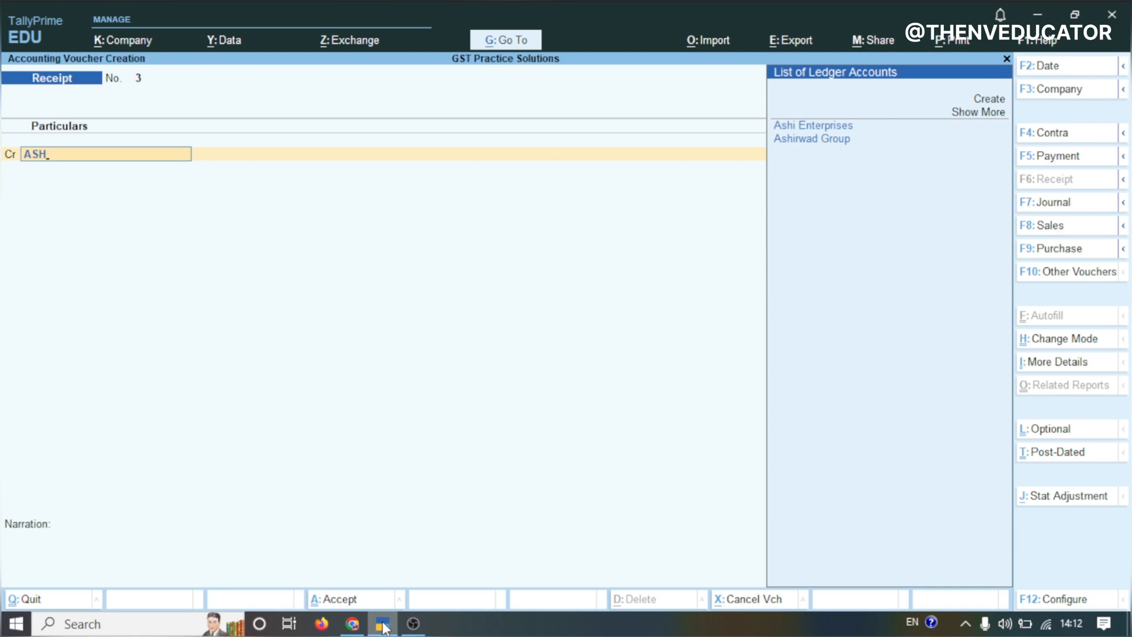
left_click(809, 127)
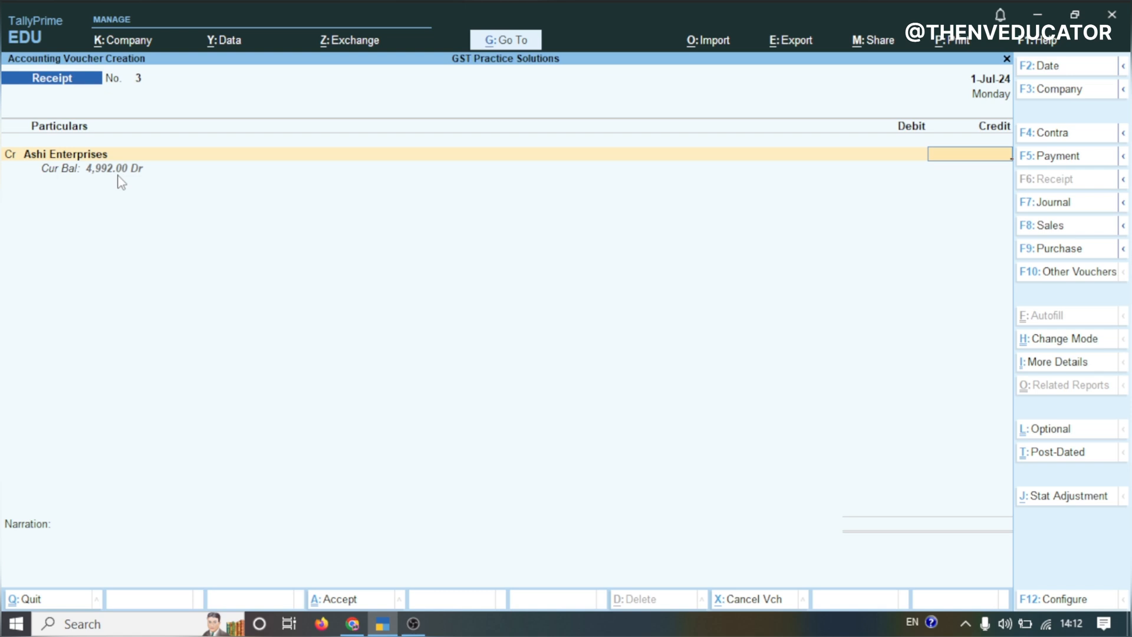
type("4992")
key("Return")
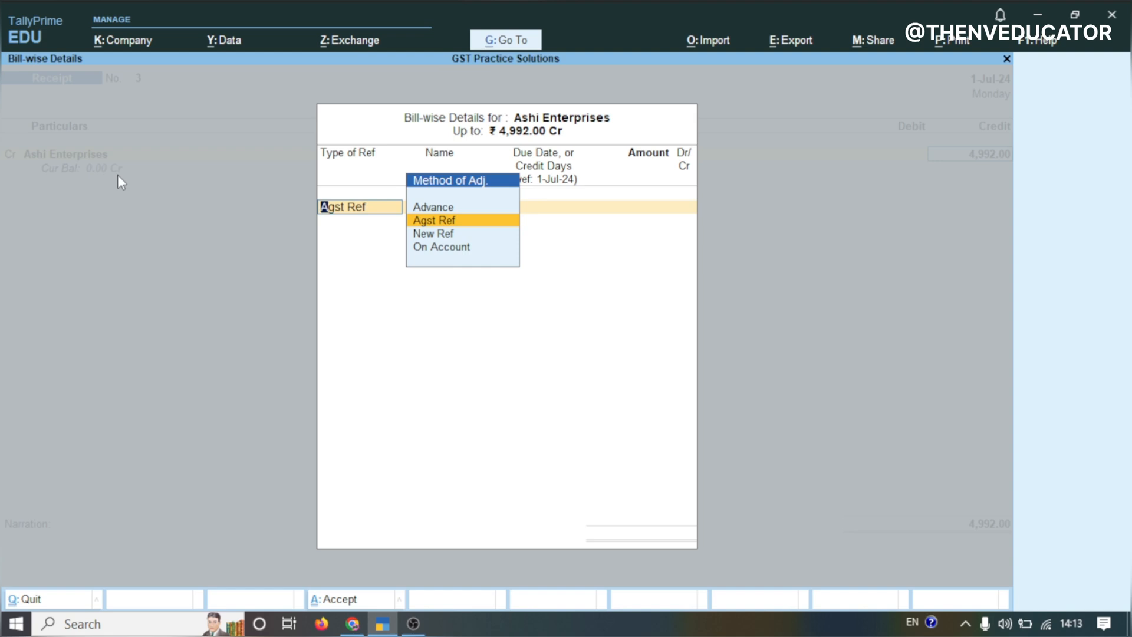
Allocate the Ashi Enterprises receipt against reference 3 in the bill-wise details
key("Return")
key("Return")
key("Return")
key("Return")
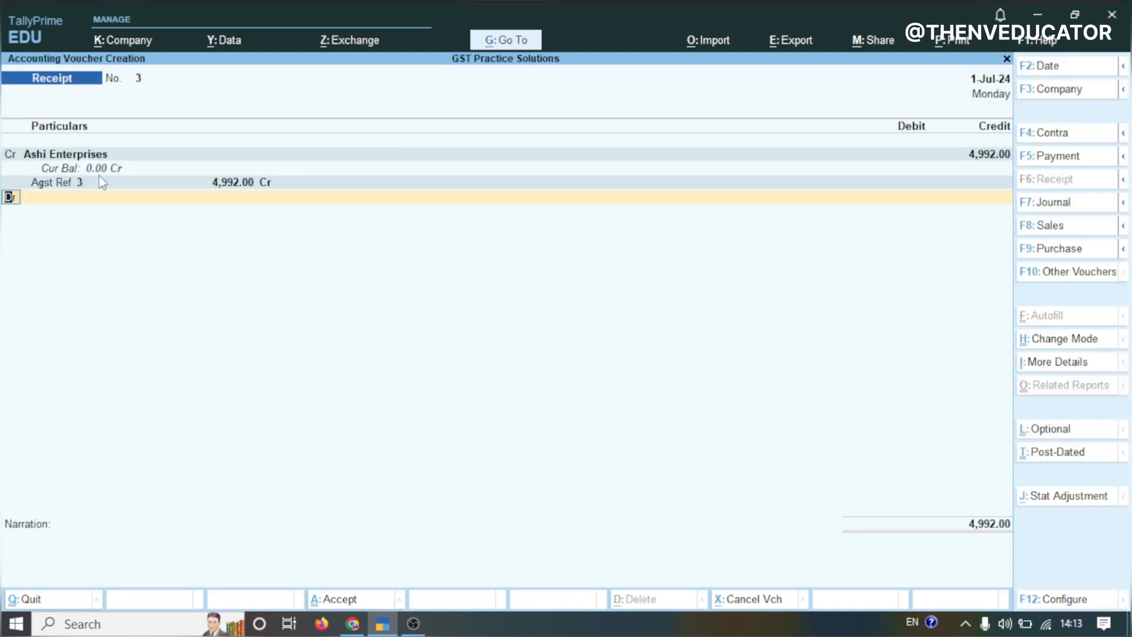
Debit Hdfc Bank for the 4,992 receipt
key("Return")
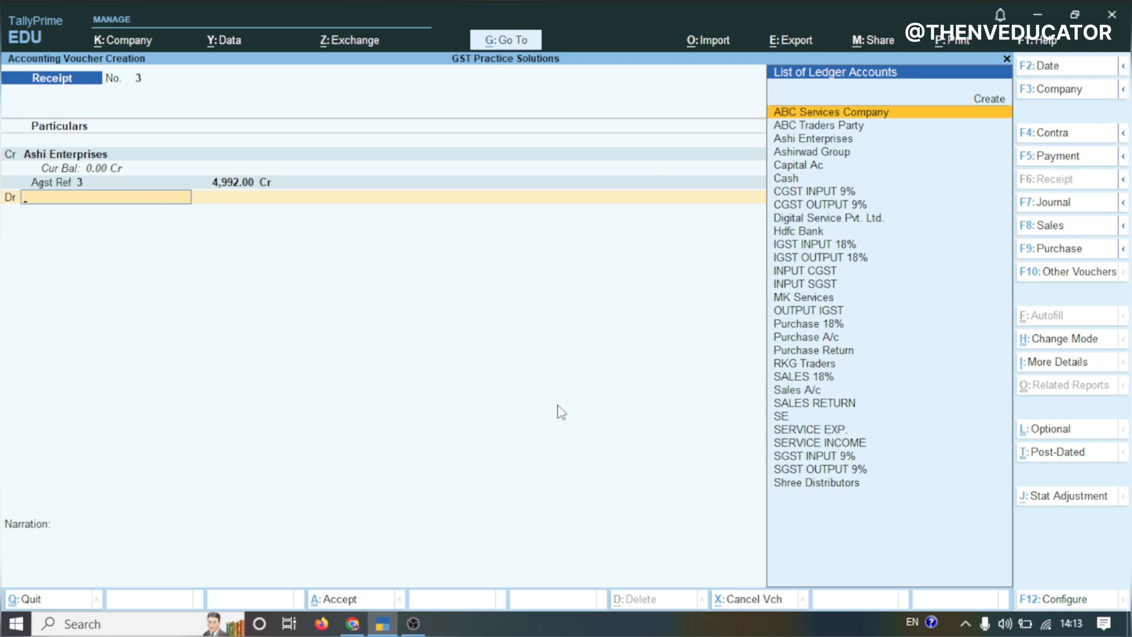
type("hdfc")
key("Return")
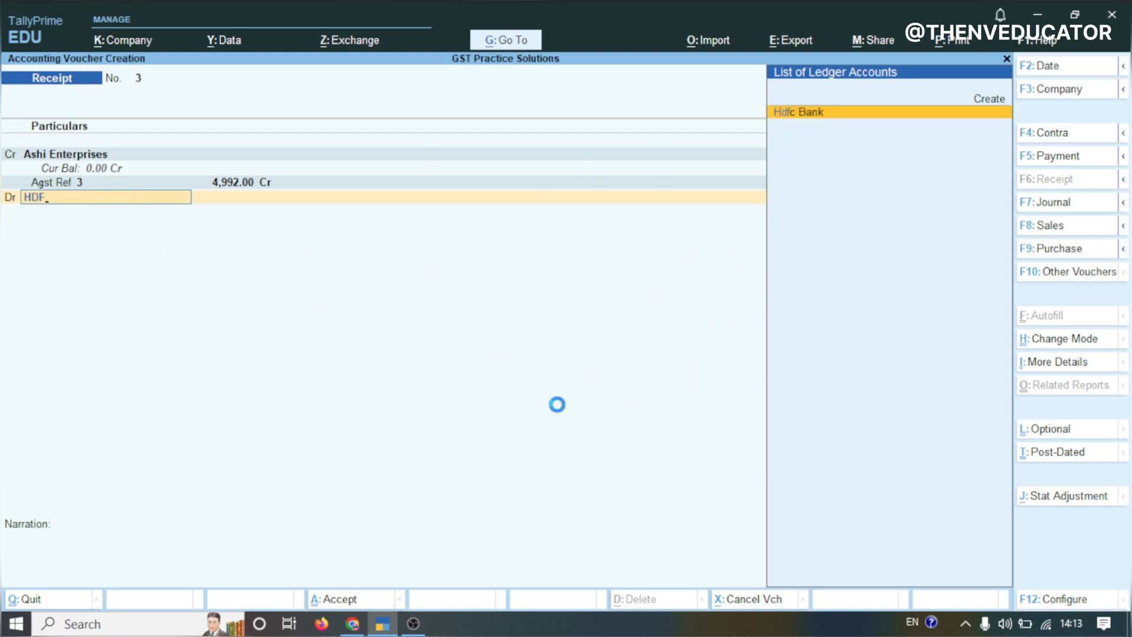
key("Return")
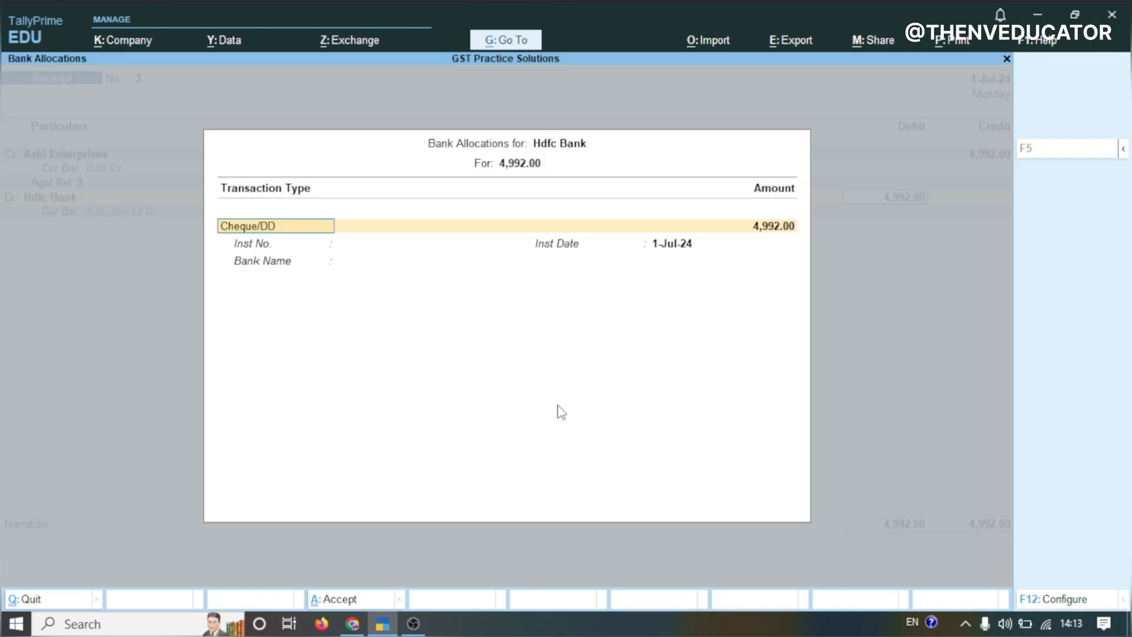
Enter cheque/DD instrument number 113344 in the bank allocation and save the receipt voucher
key("Return")
key("Return")
key("Return")
key("Return")
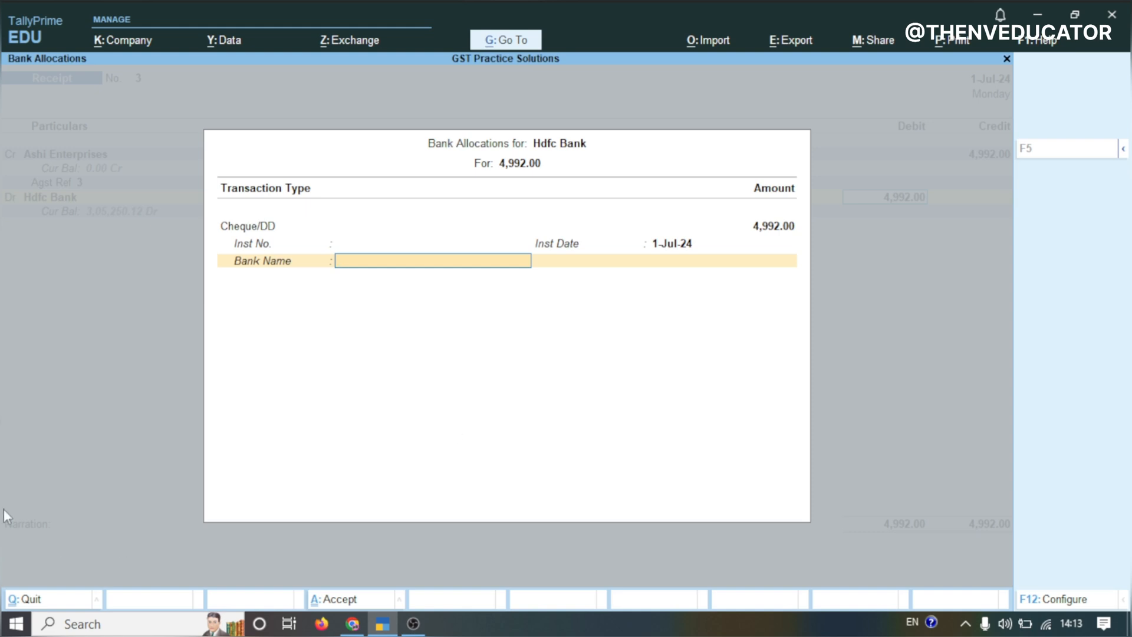
left_click(352, 244)
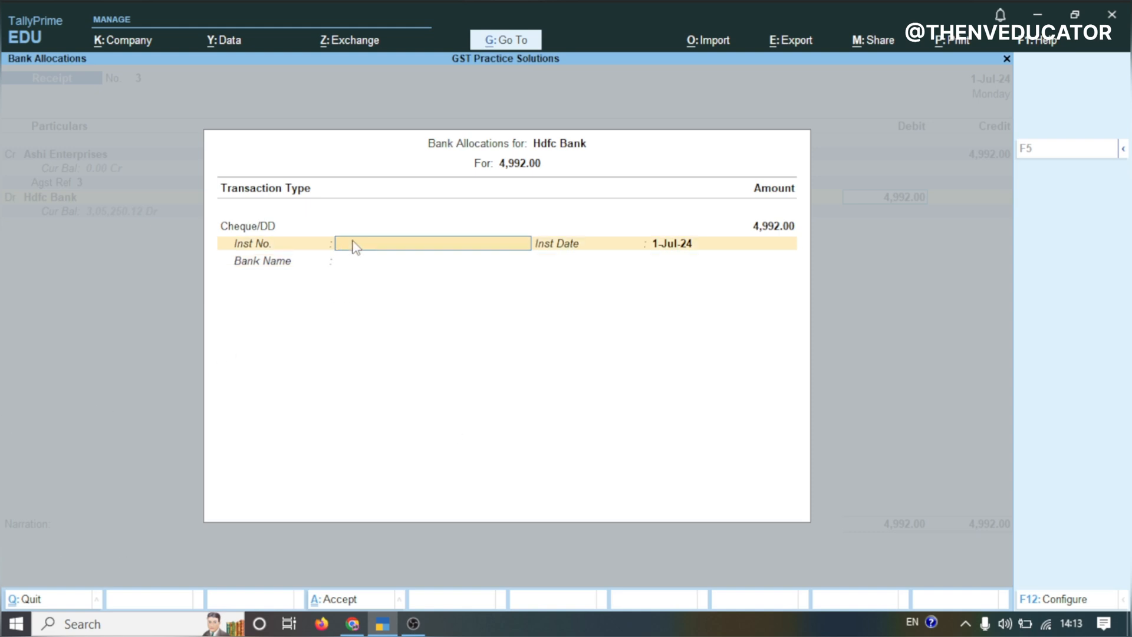
type("113344")
key("Return")
key("Return")
key("Return")
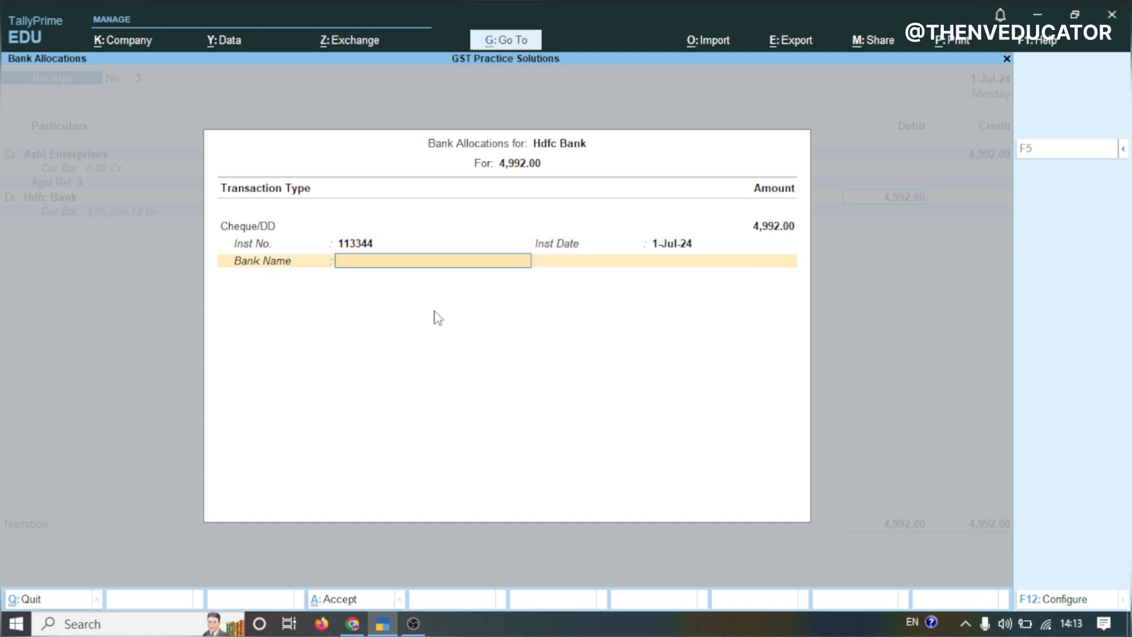
key("Return")
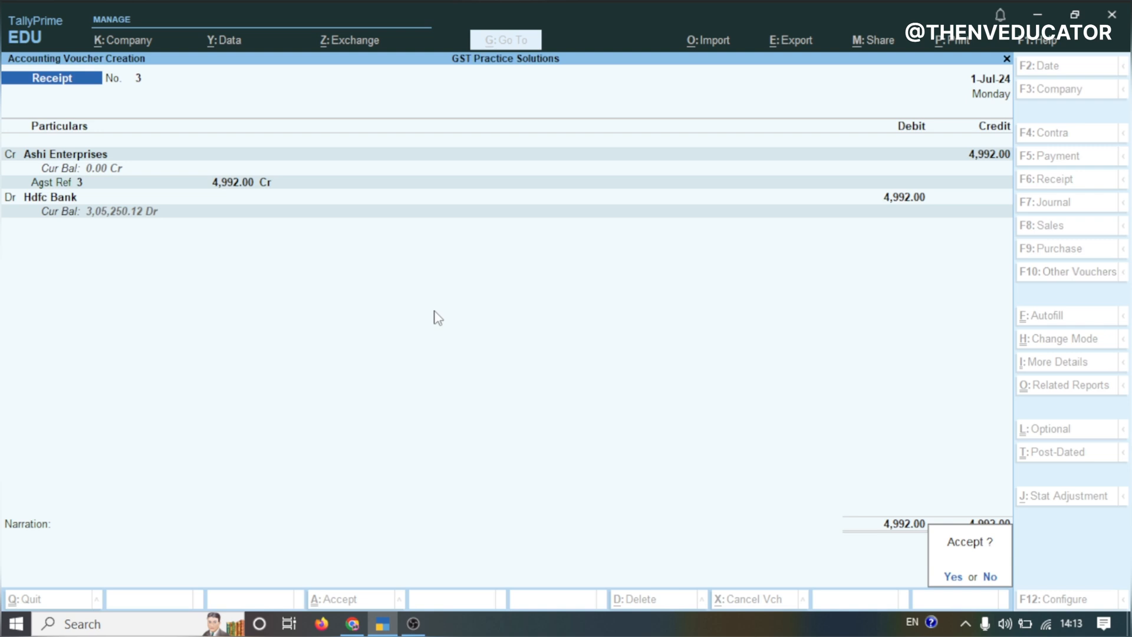
key("Return")
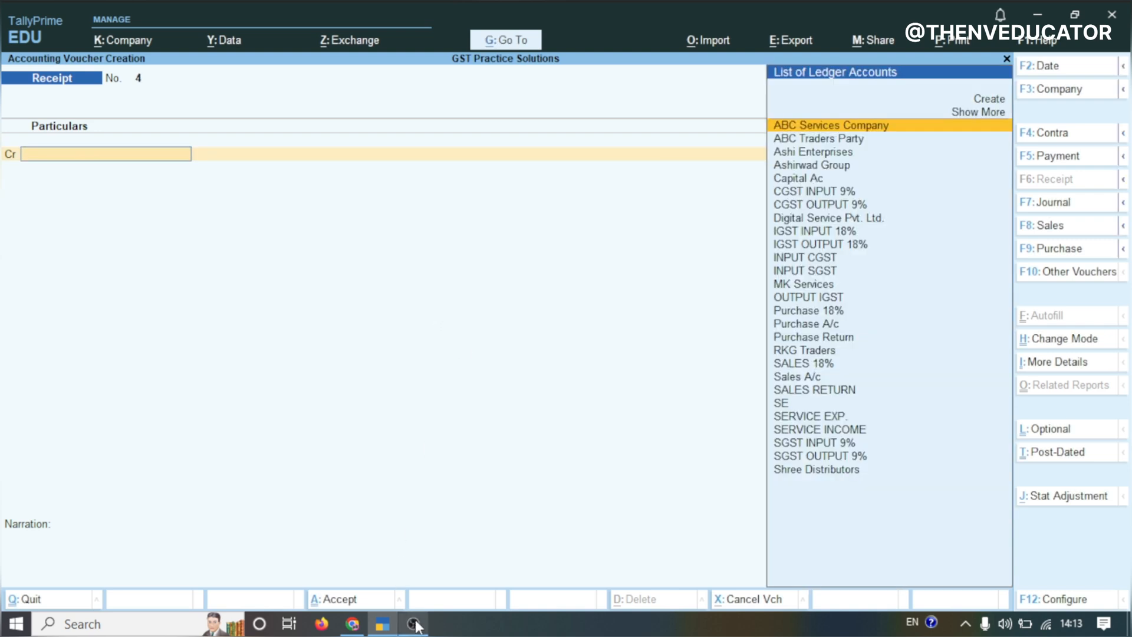
Start a Payment voucher debiting Shree Distributors with 6,24,810
left_click(354, 624)
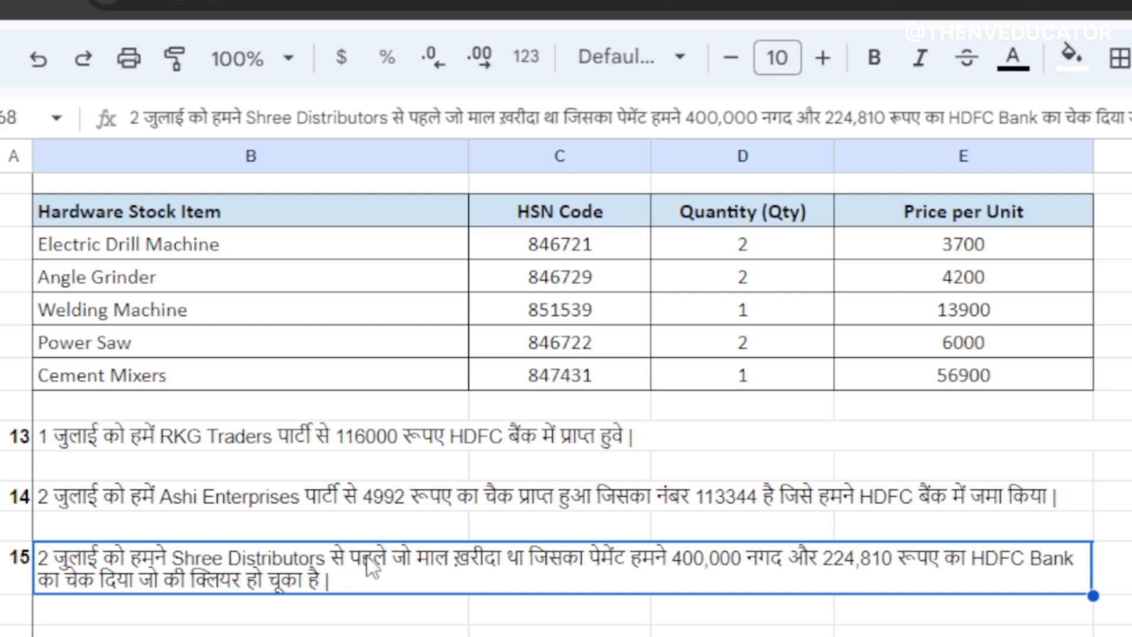
left_click(383, 625)
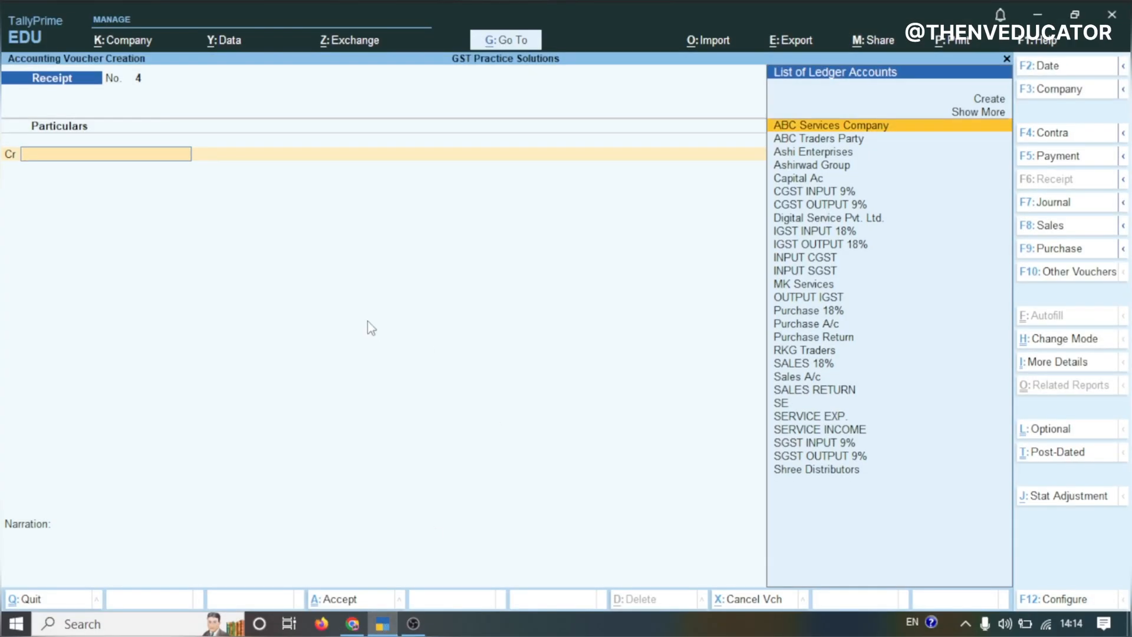
key("F5")
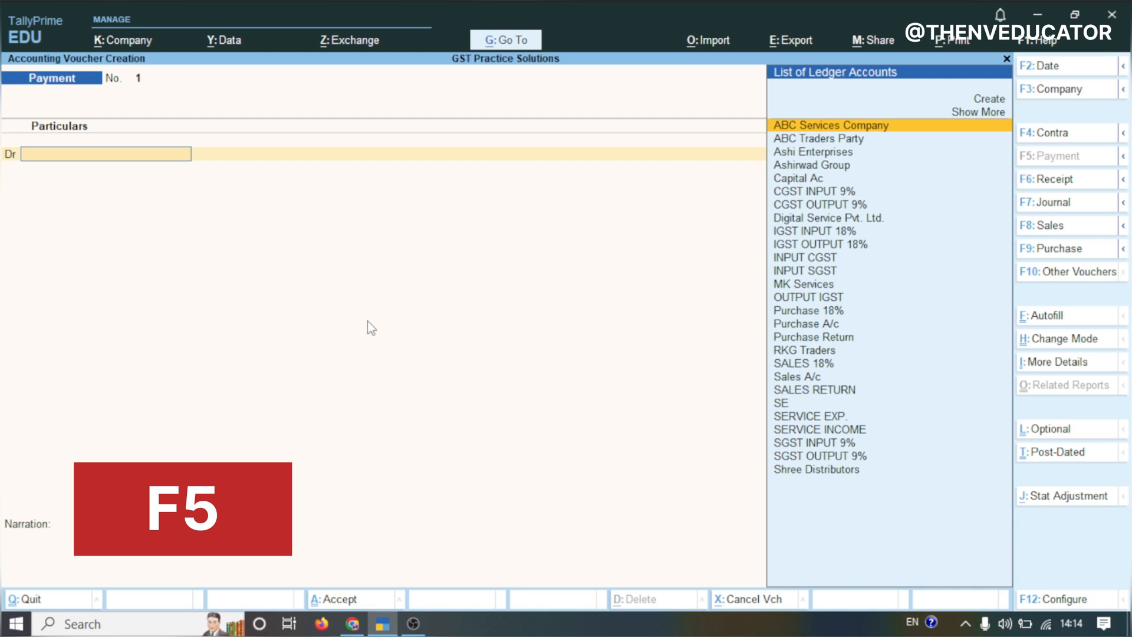
type("SHR")
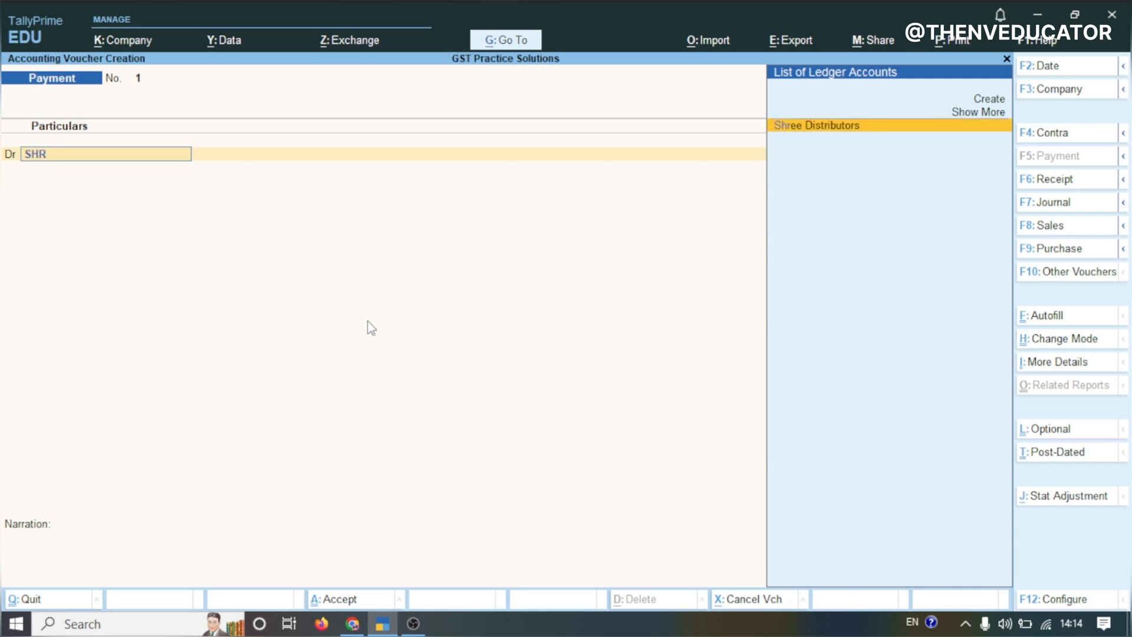
key("Return")
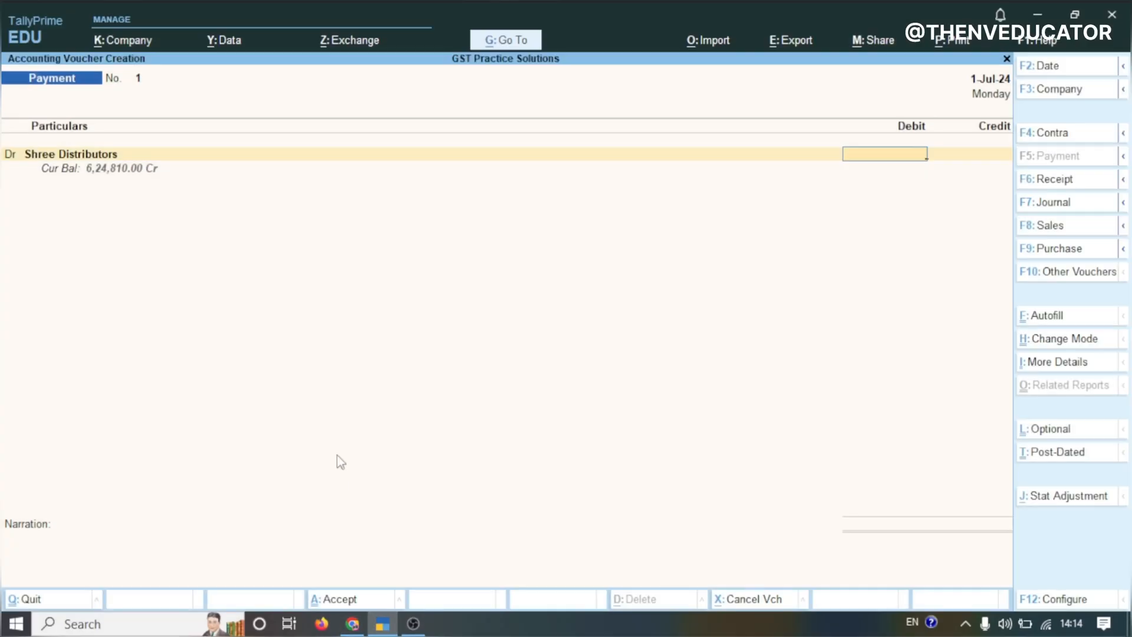
type("624810")
key("Return")
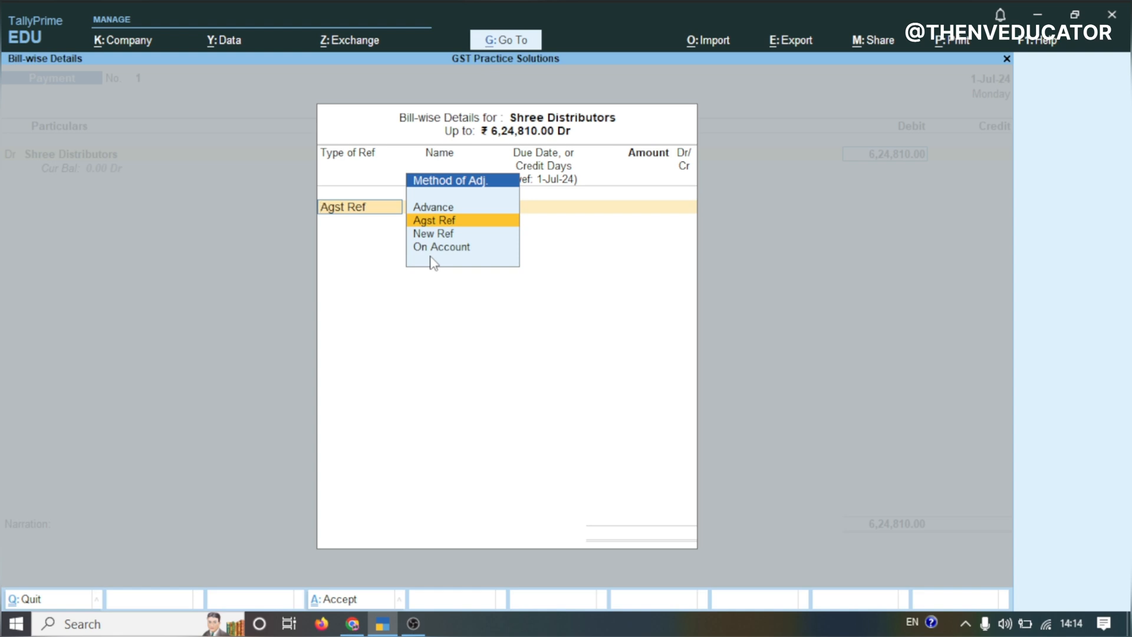
Allocate the payment against reference abc12 in the bill-wise details
key("Return")
key("Return")
key("Return")
key("Return")
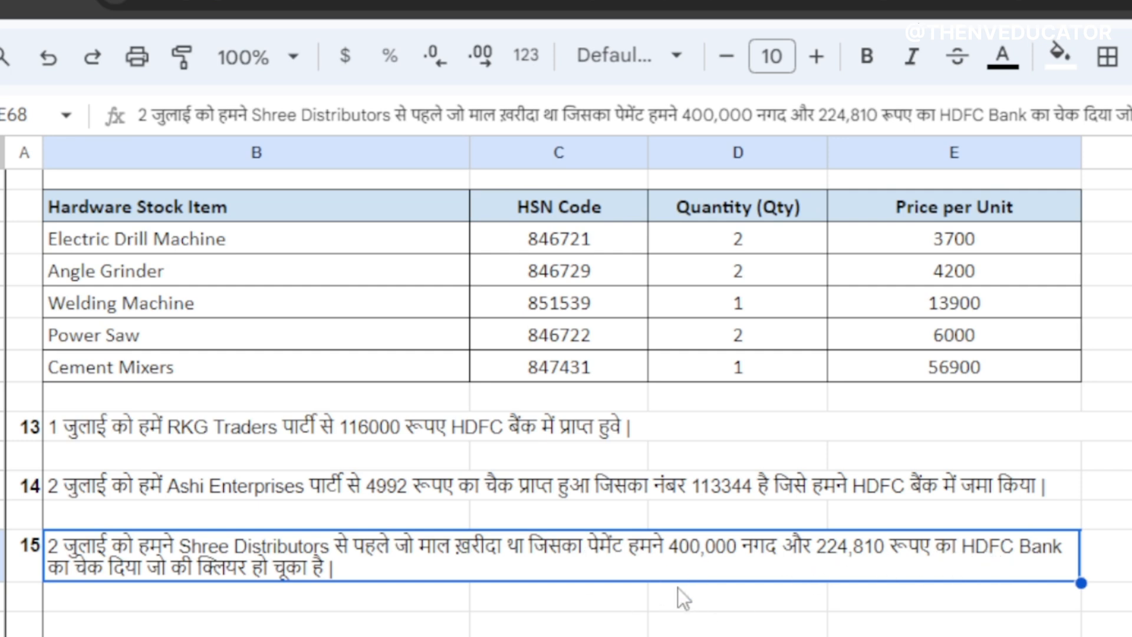
left_click(381, 624)
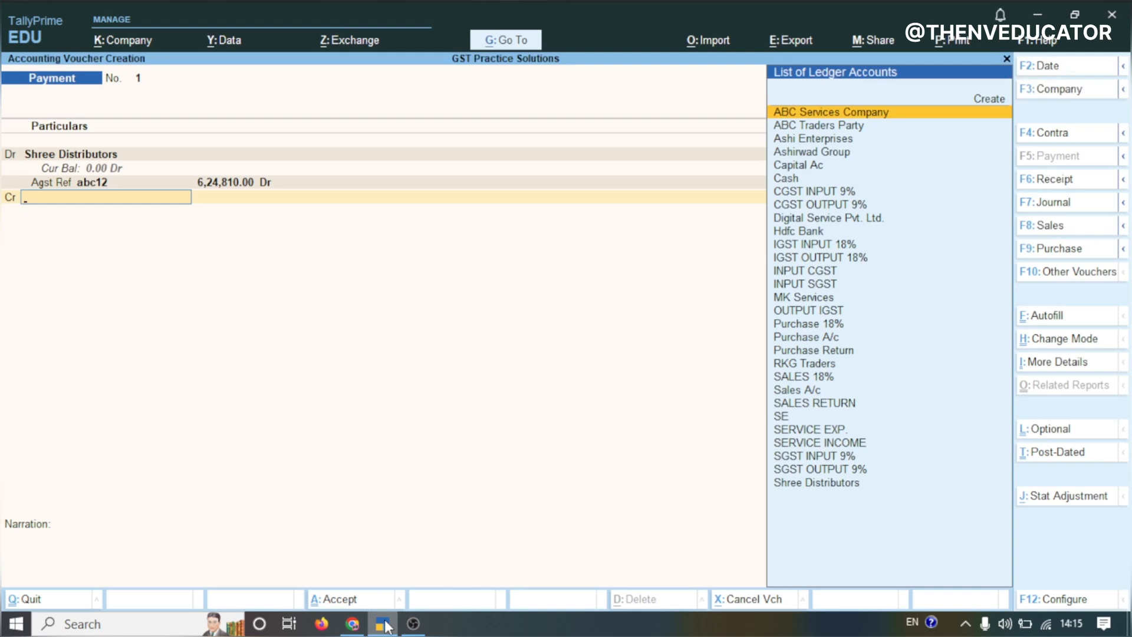
Credit Cash with 4,00,000 in the payment voucher
type("CASH")
key("Return")
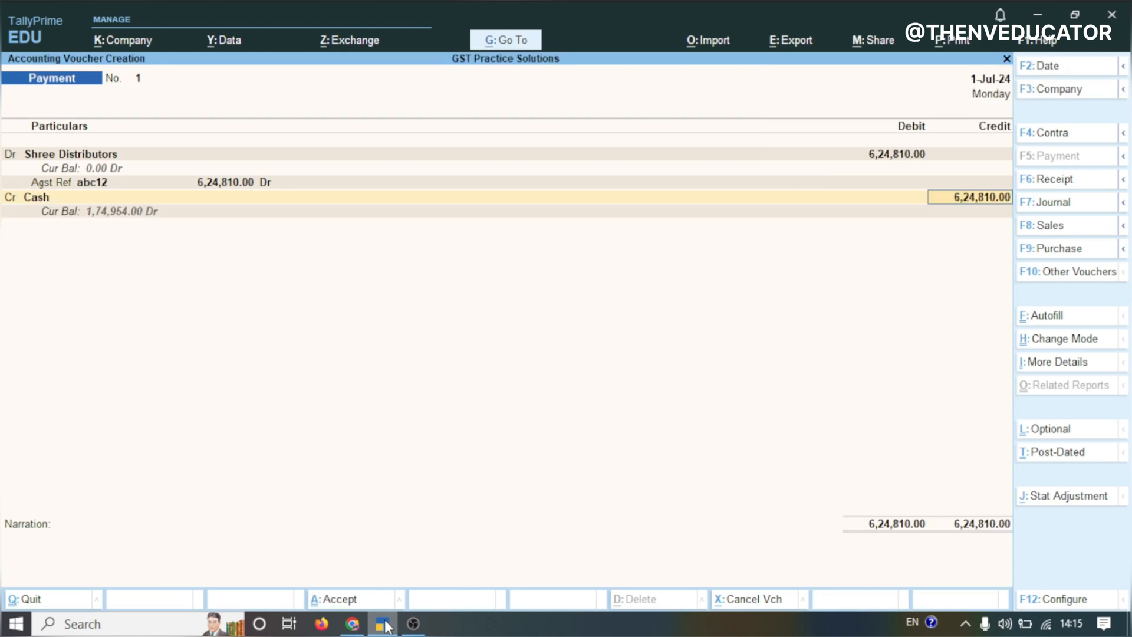
type("400000")
key("Return")
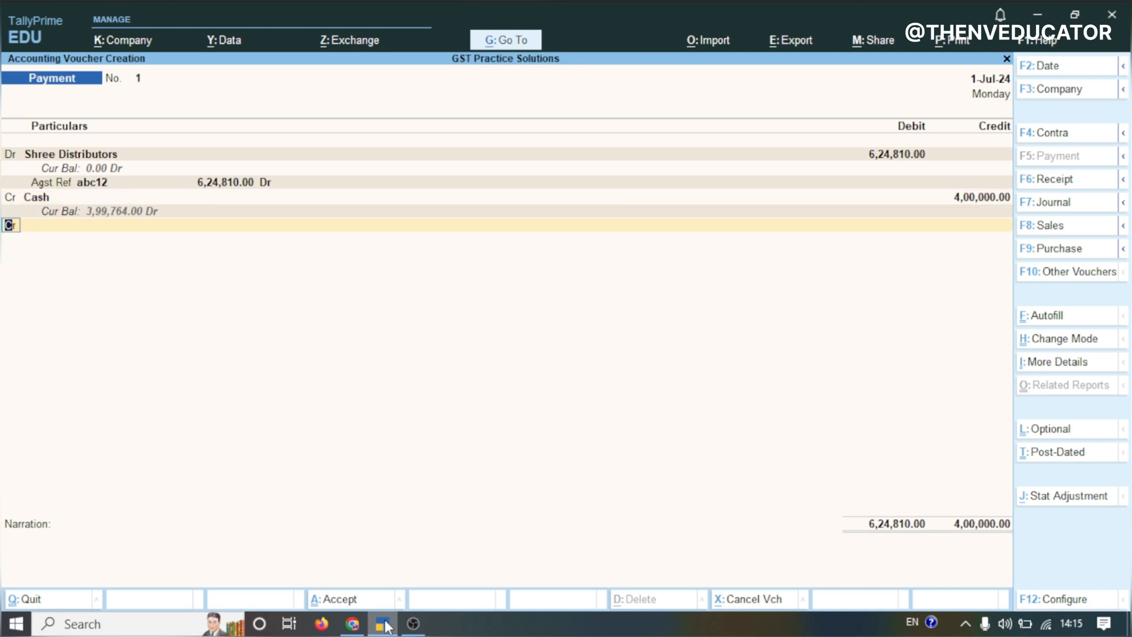
Credit Hdfc Bank with the remaining 2,24,810
key("Return")
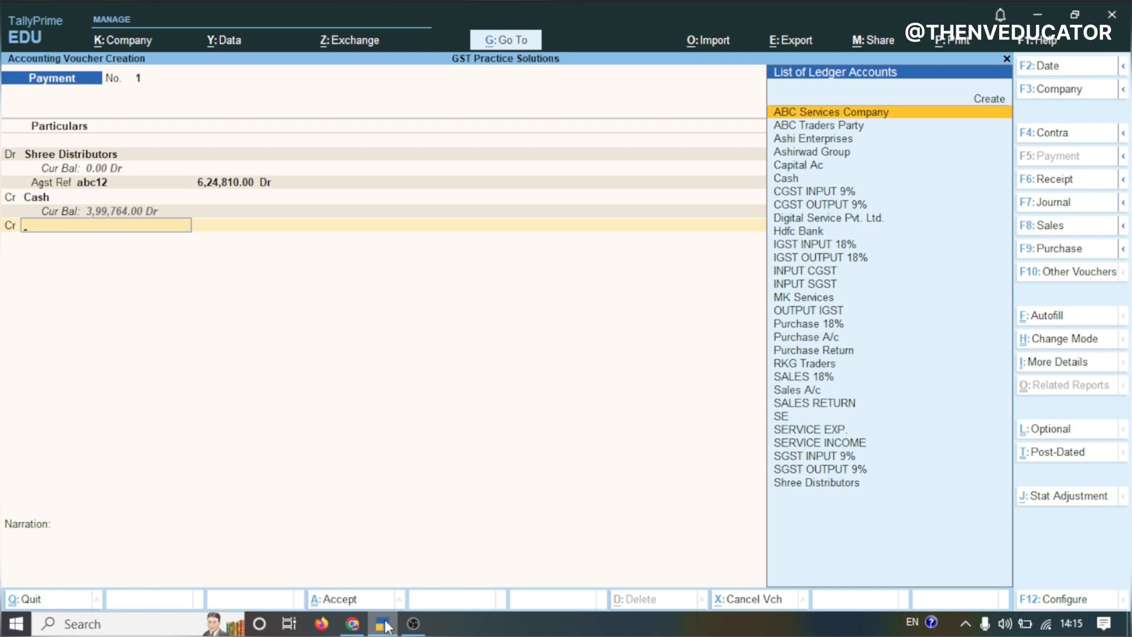
type("H")
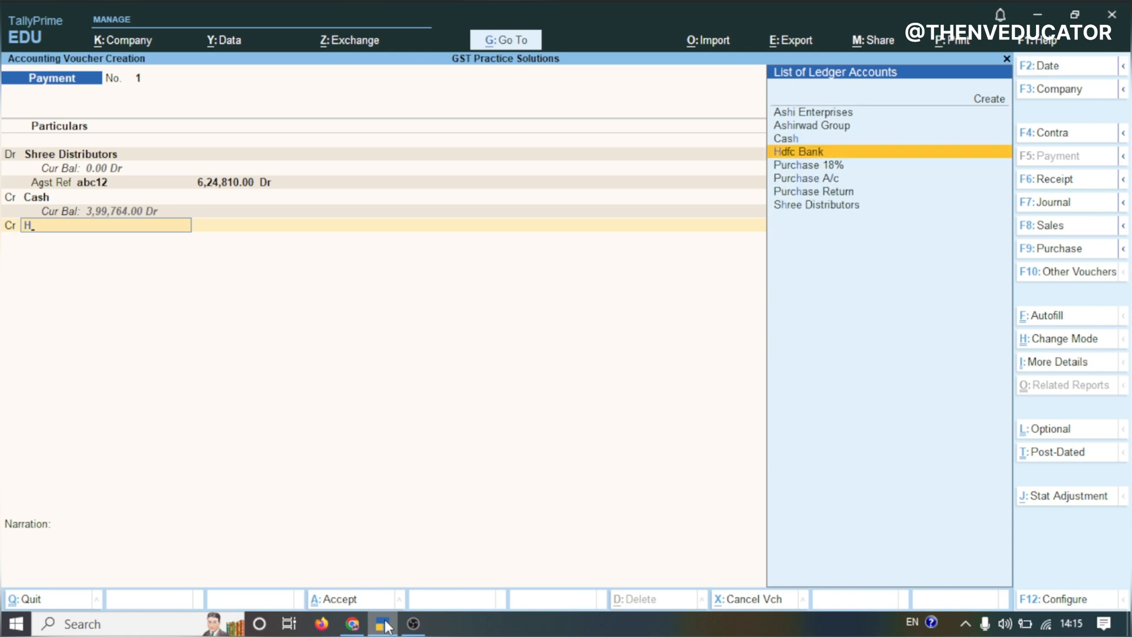
type("df")
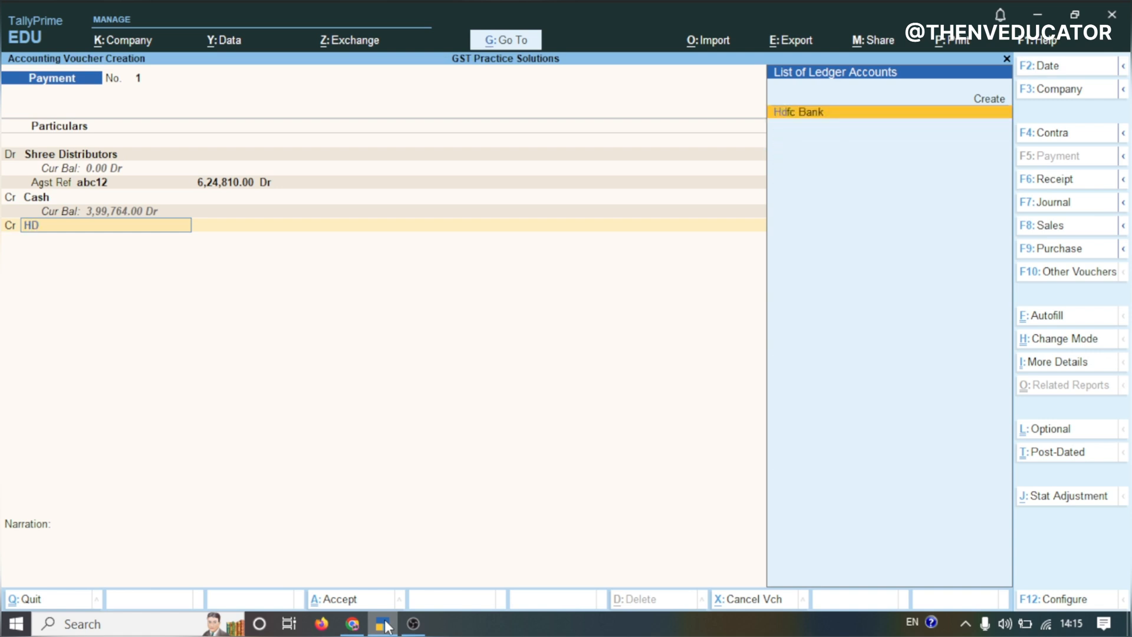
key("Return")
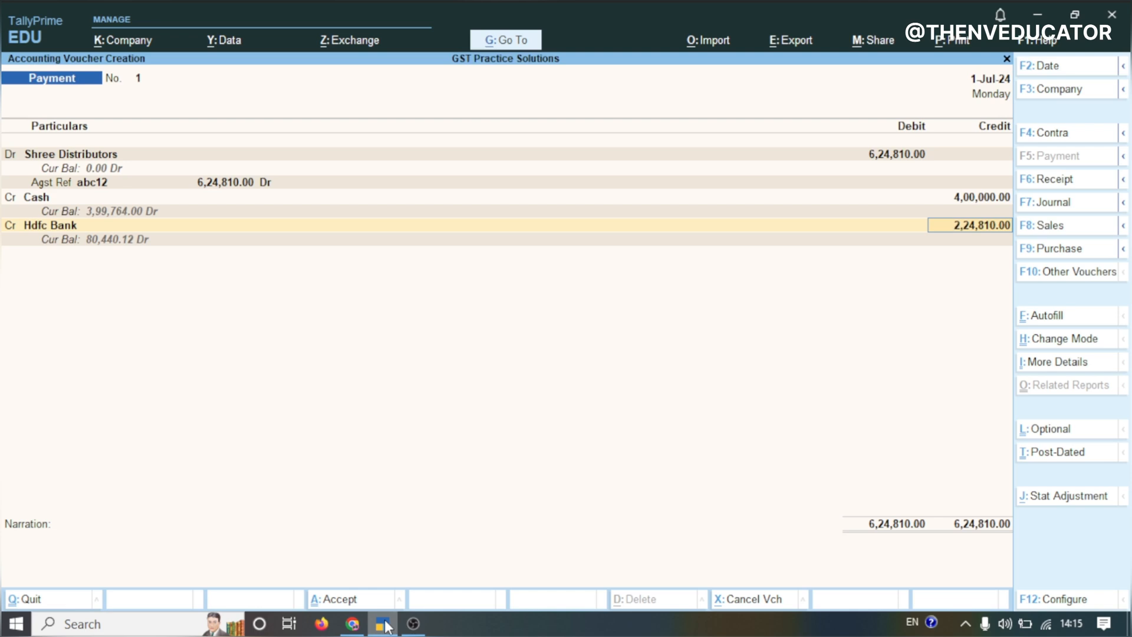
key("Return")
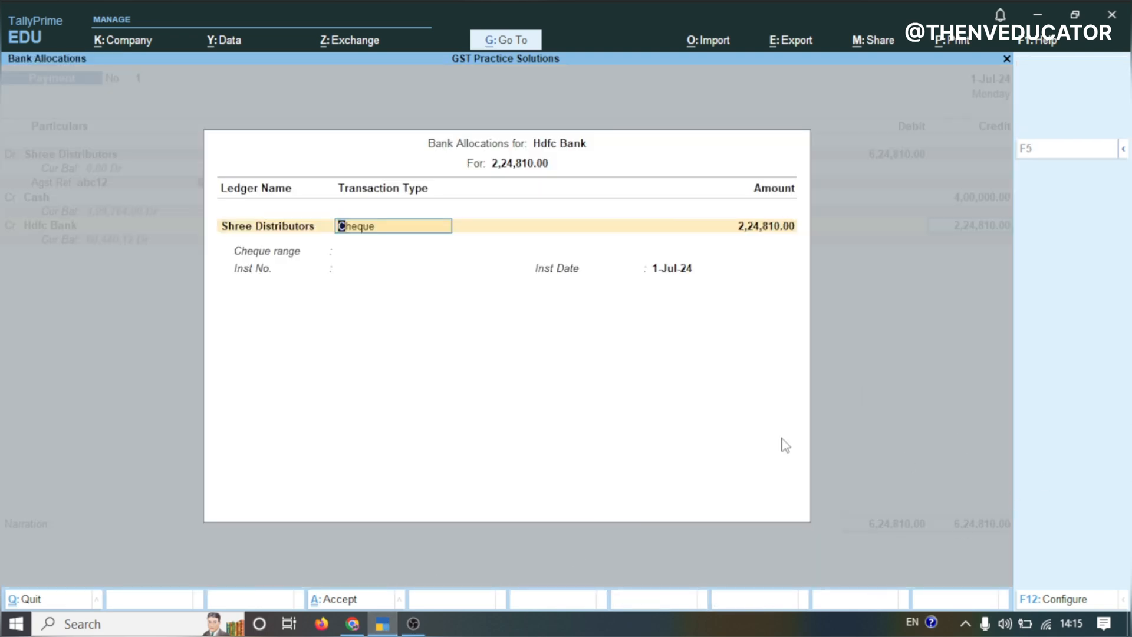
Keep the Cheque transaction type in the bank allocation and save the payment voucher
key("Return")
key("Return")
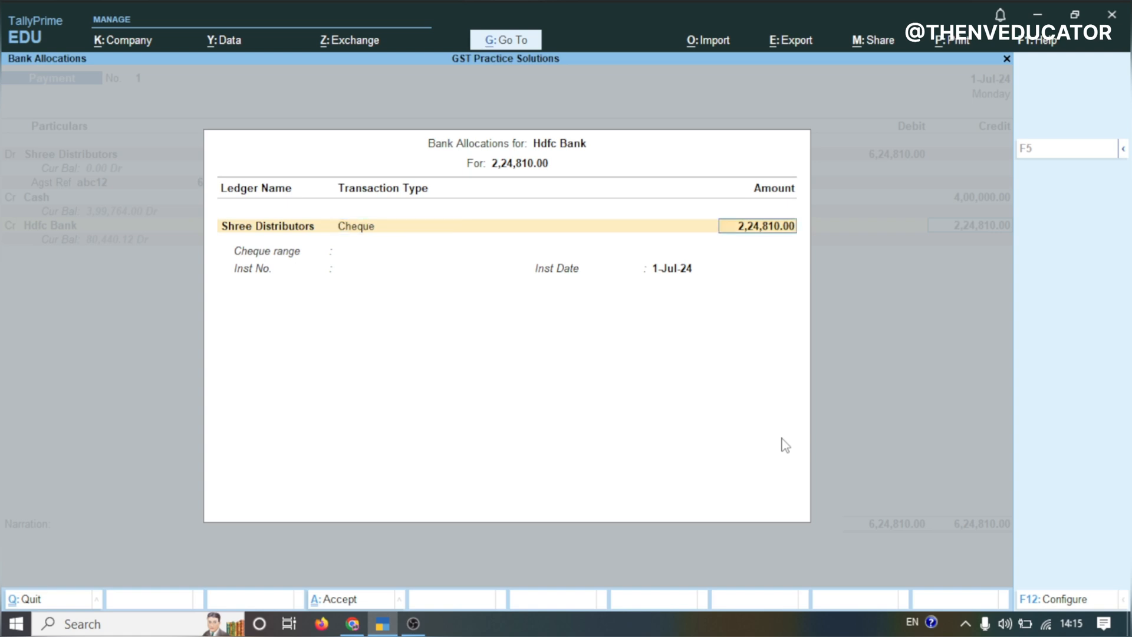
key("Return")
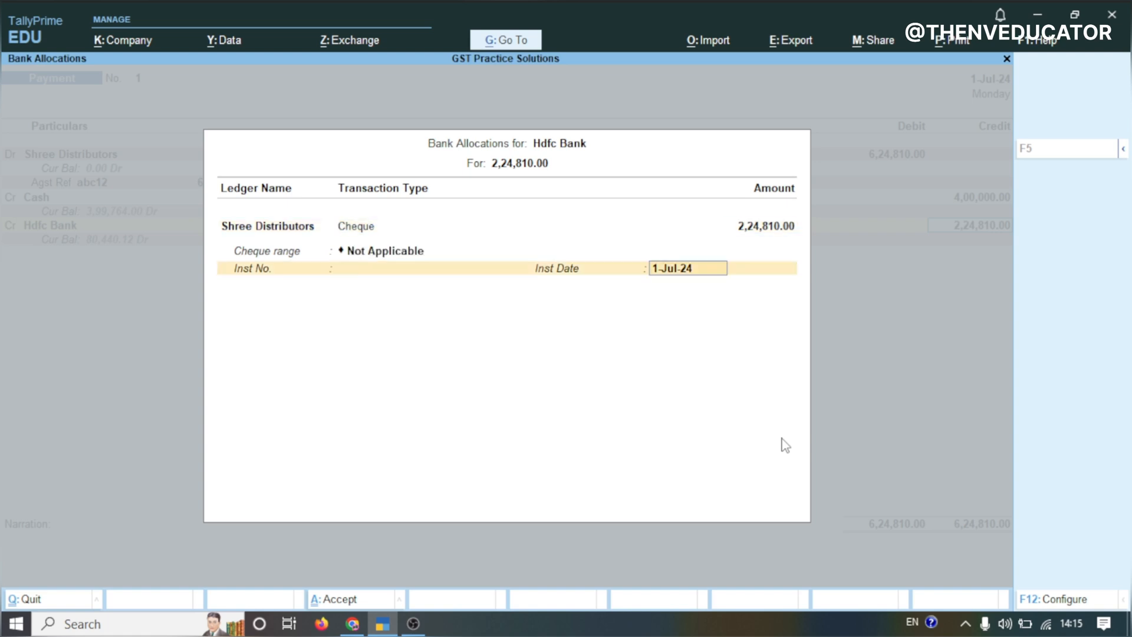
key("Return")
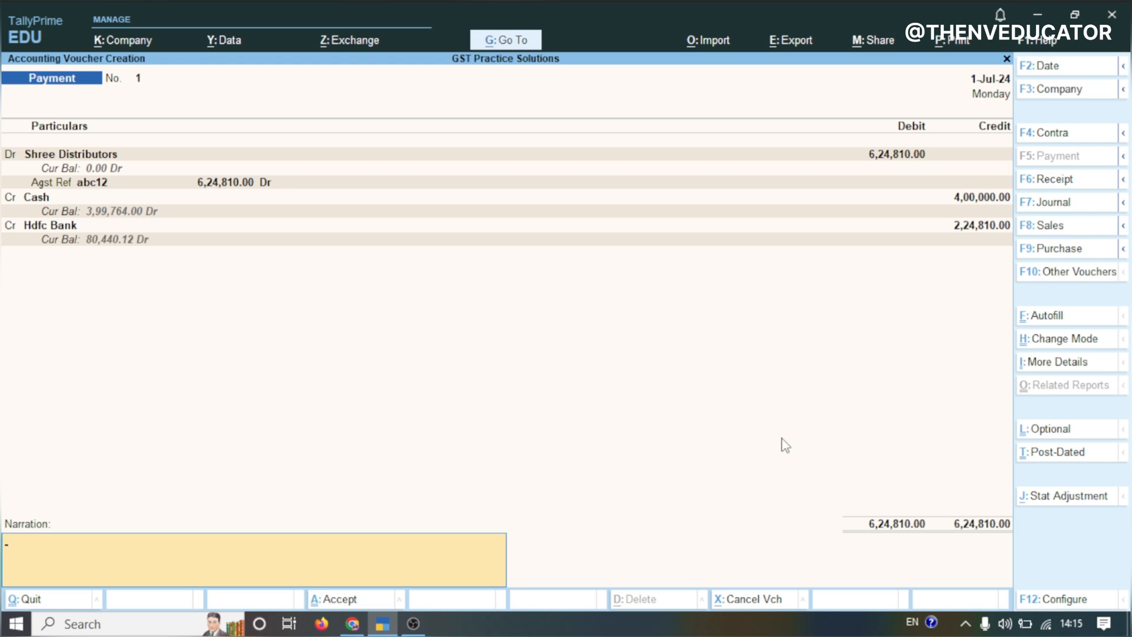
key("F2")
key("Return")
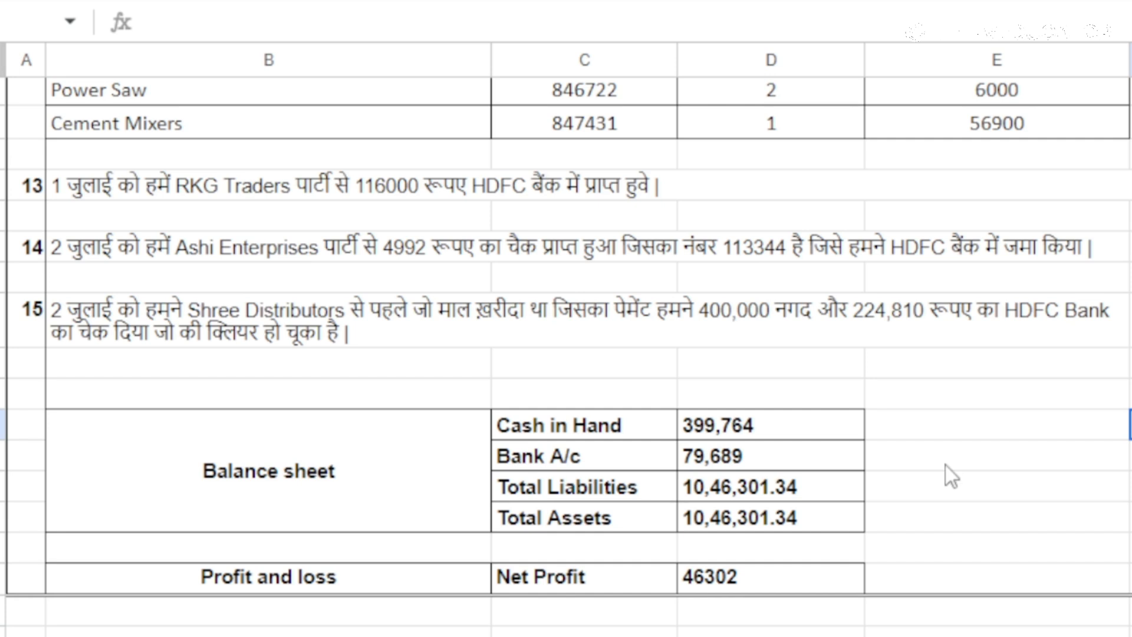
Compare the practice sheet's expected balance sheet and net profit figures with the Profit & Loss report
left_click_drag(198, 578, 809, 582)
left_click(811, 607)
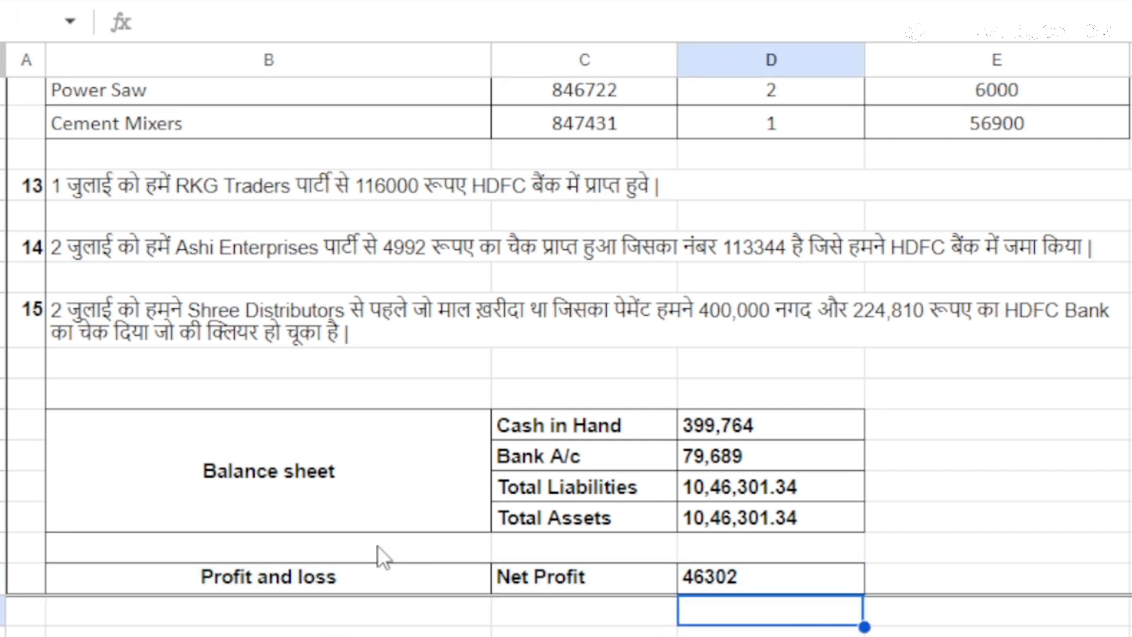
left_click_drag(411, 590, 742, 593)
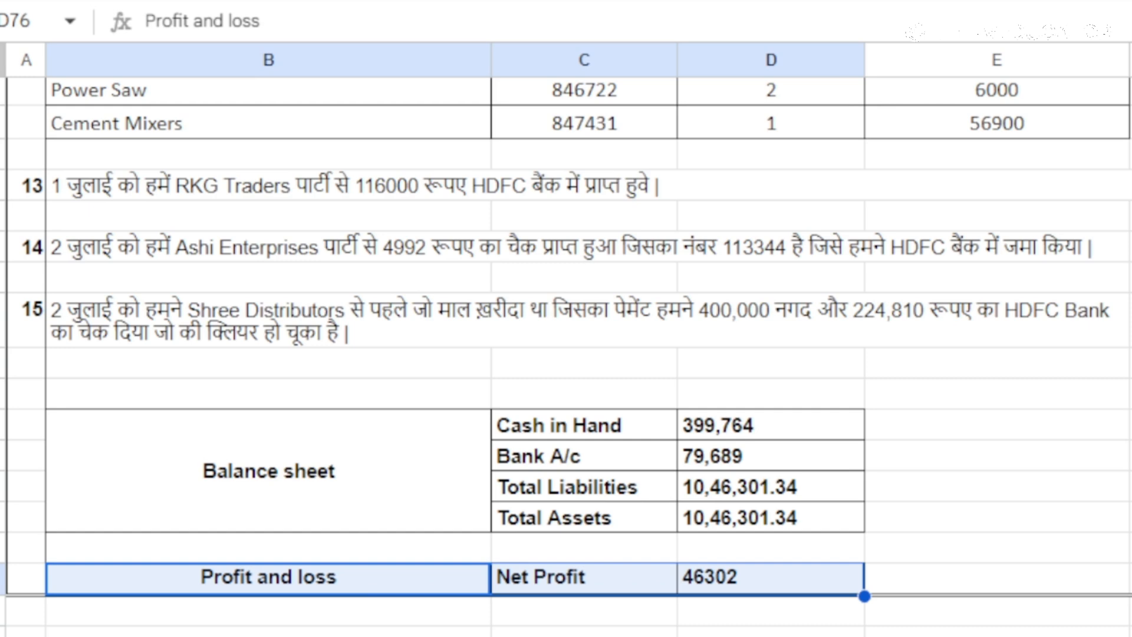
mouse_move(382, 624)
left_click(405, 562)
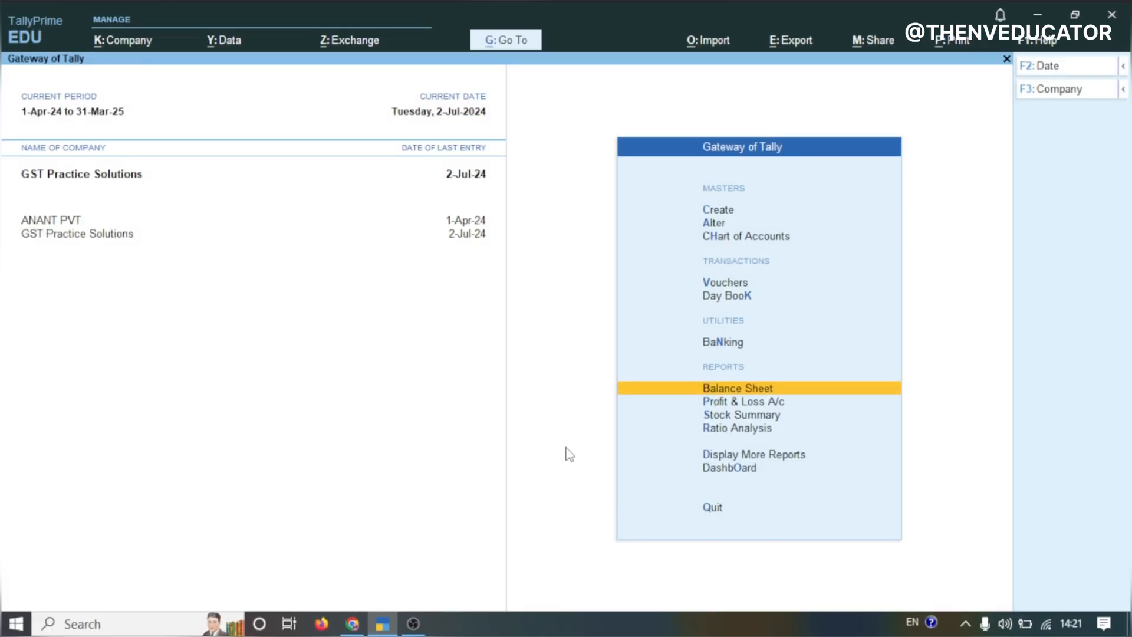
left_click(718, 401)
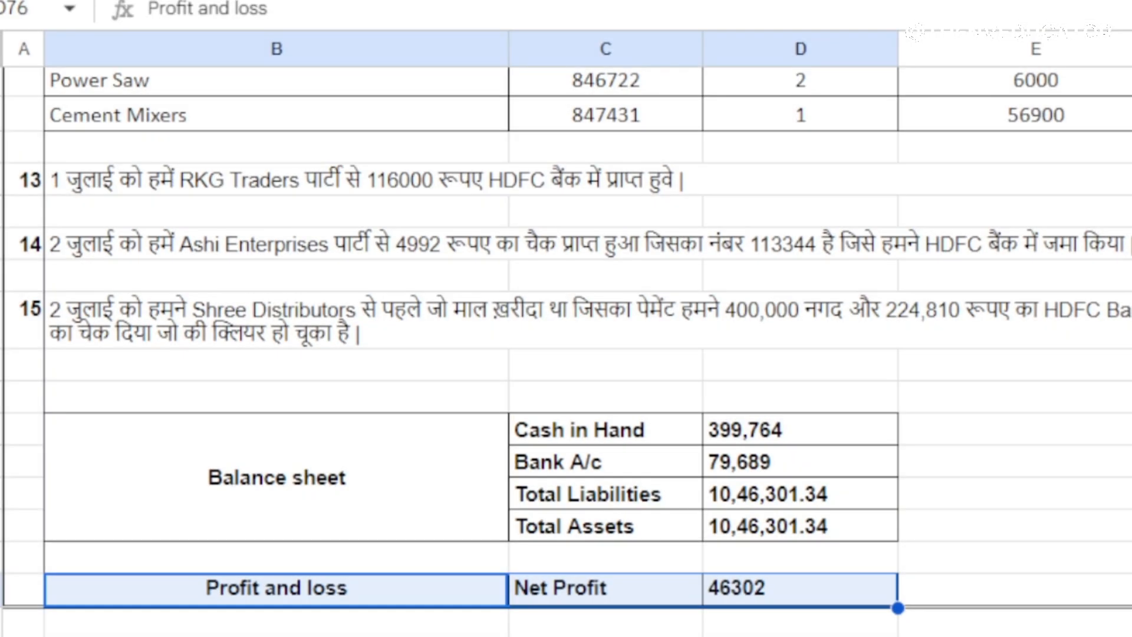
left_click(769, 591)
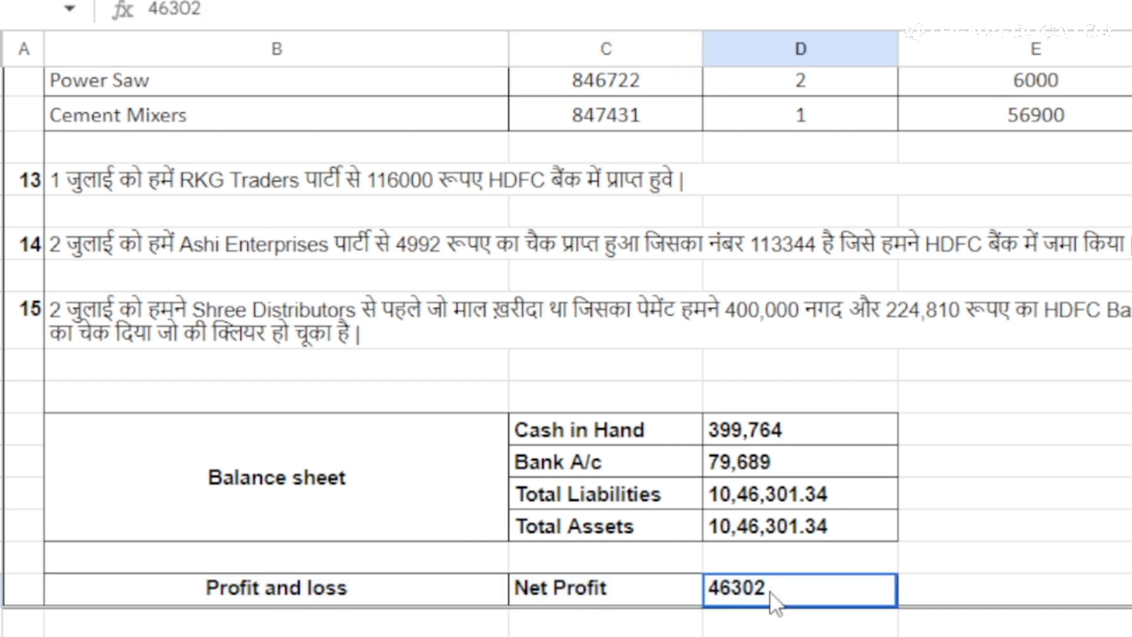